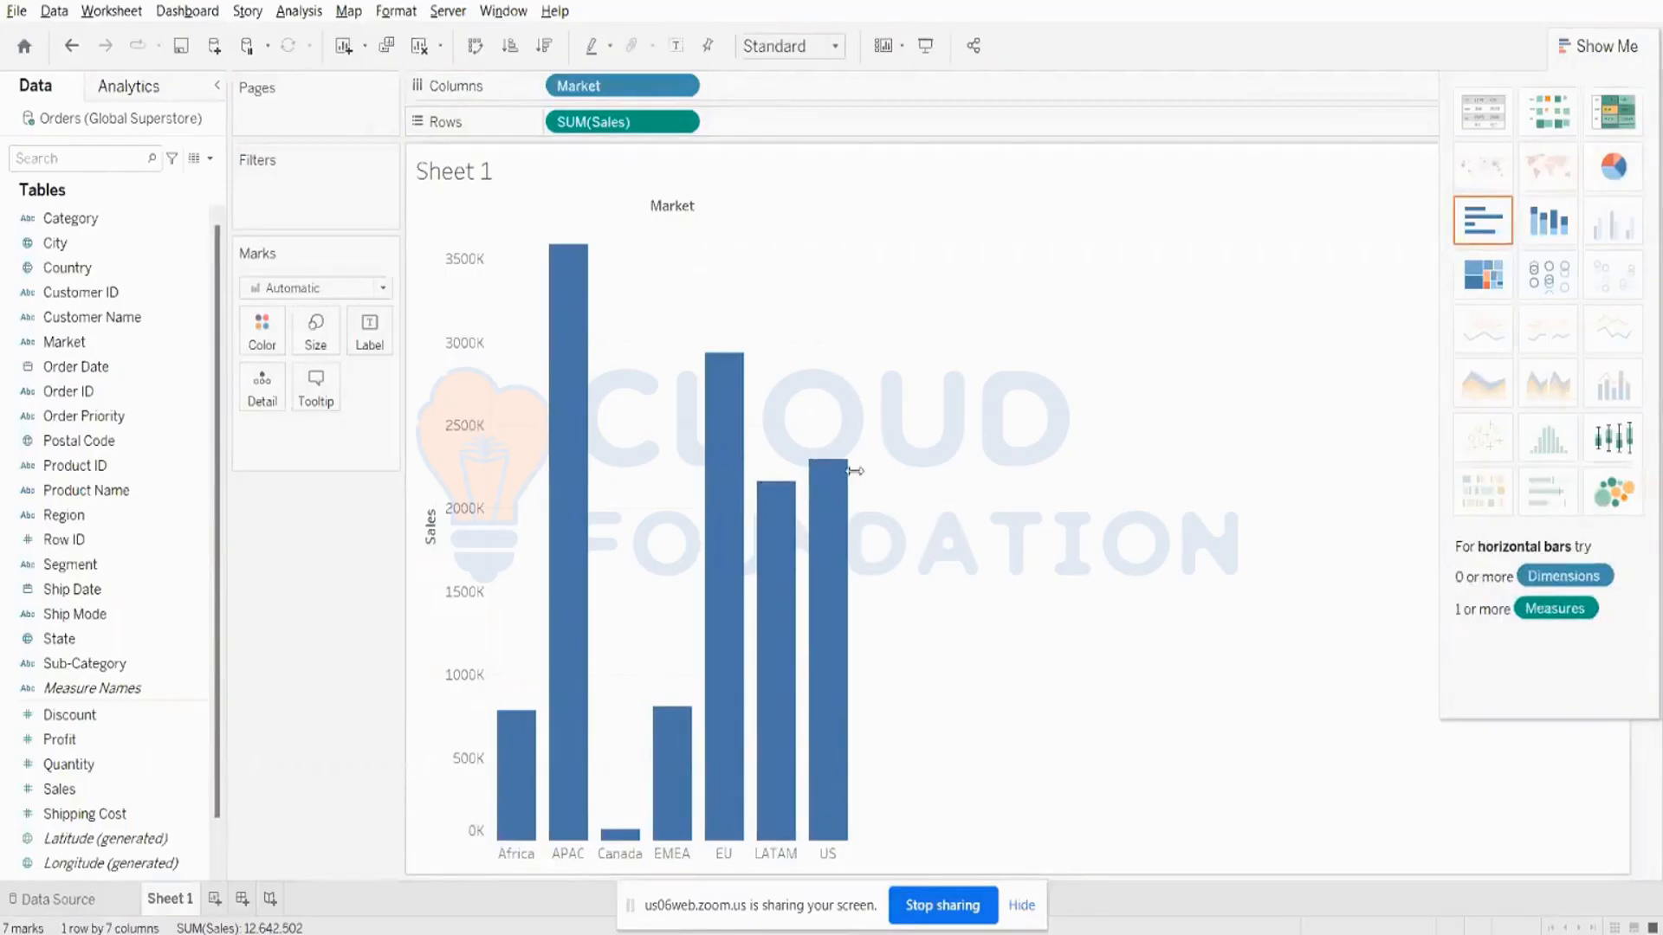
# - Change the mark type of the Sales by Market chart to Line
pyautogui.click(1021, 906)
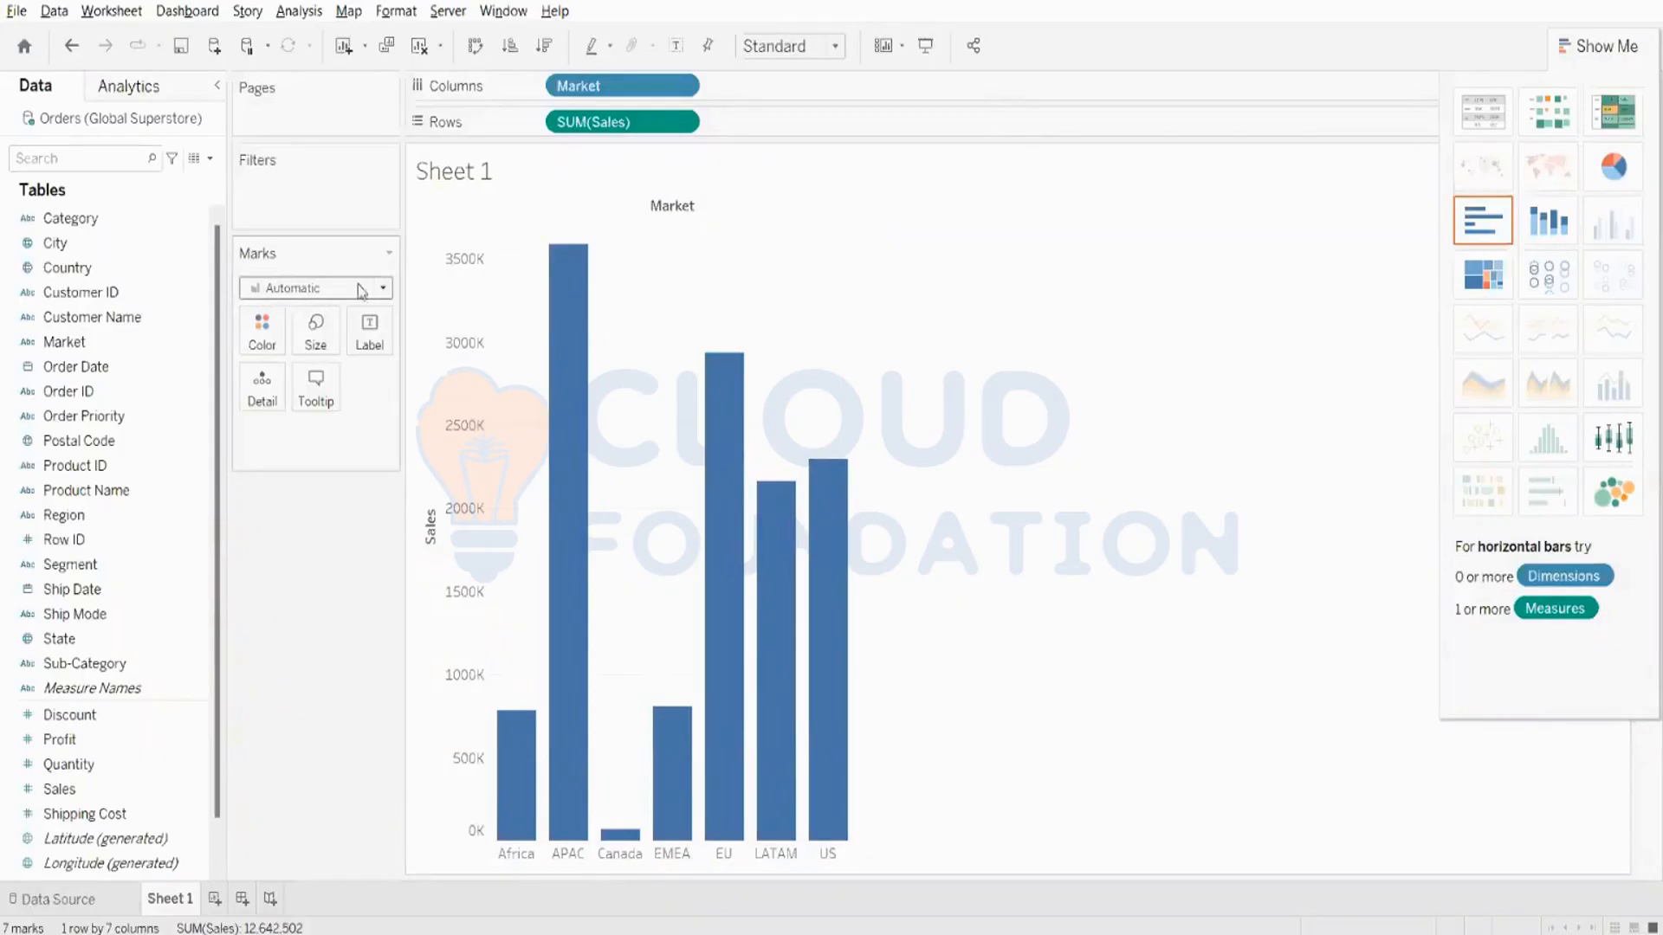
pyautogui.click(277, 288)
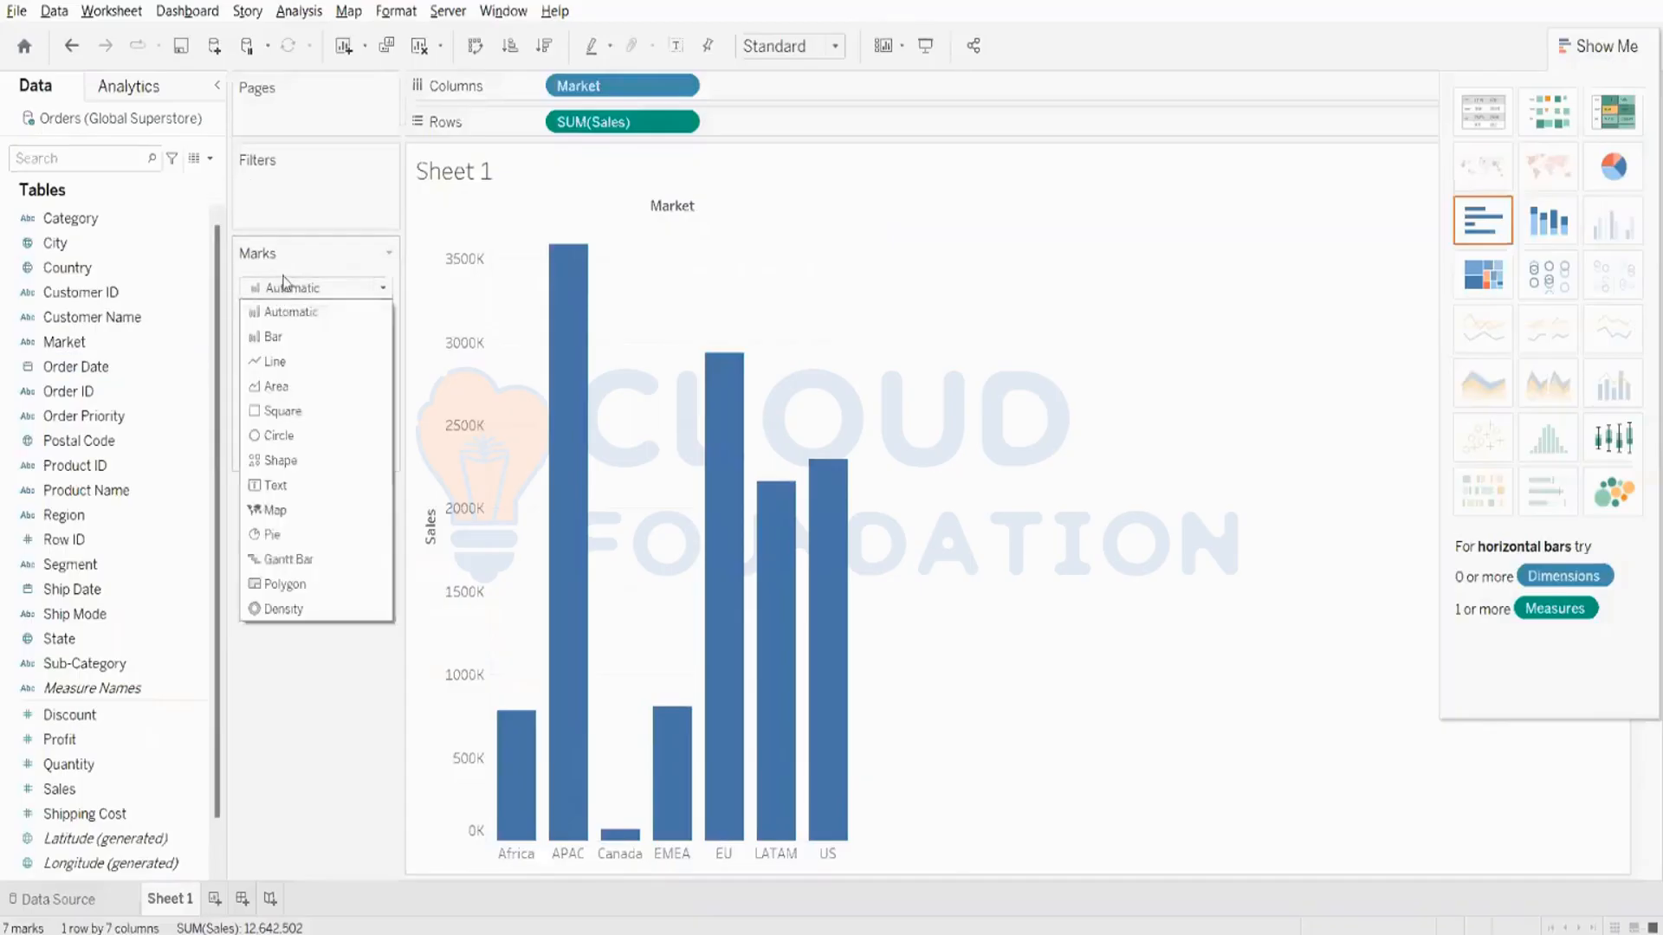
pyautogui.click(277, 357)
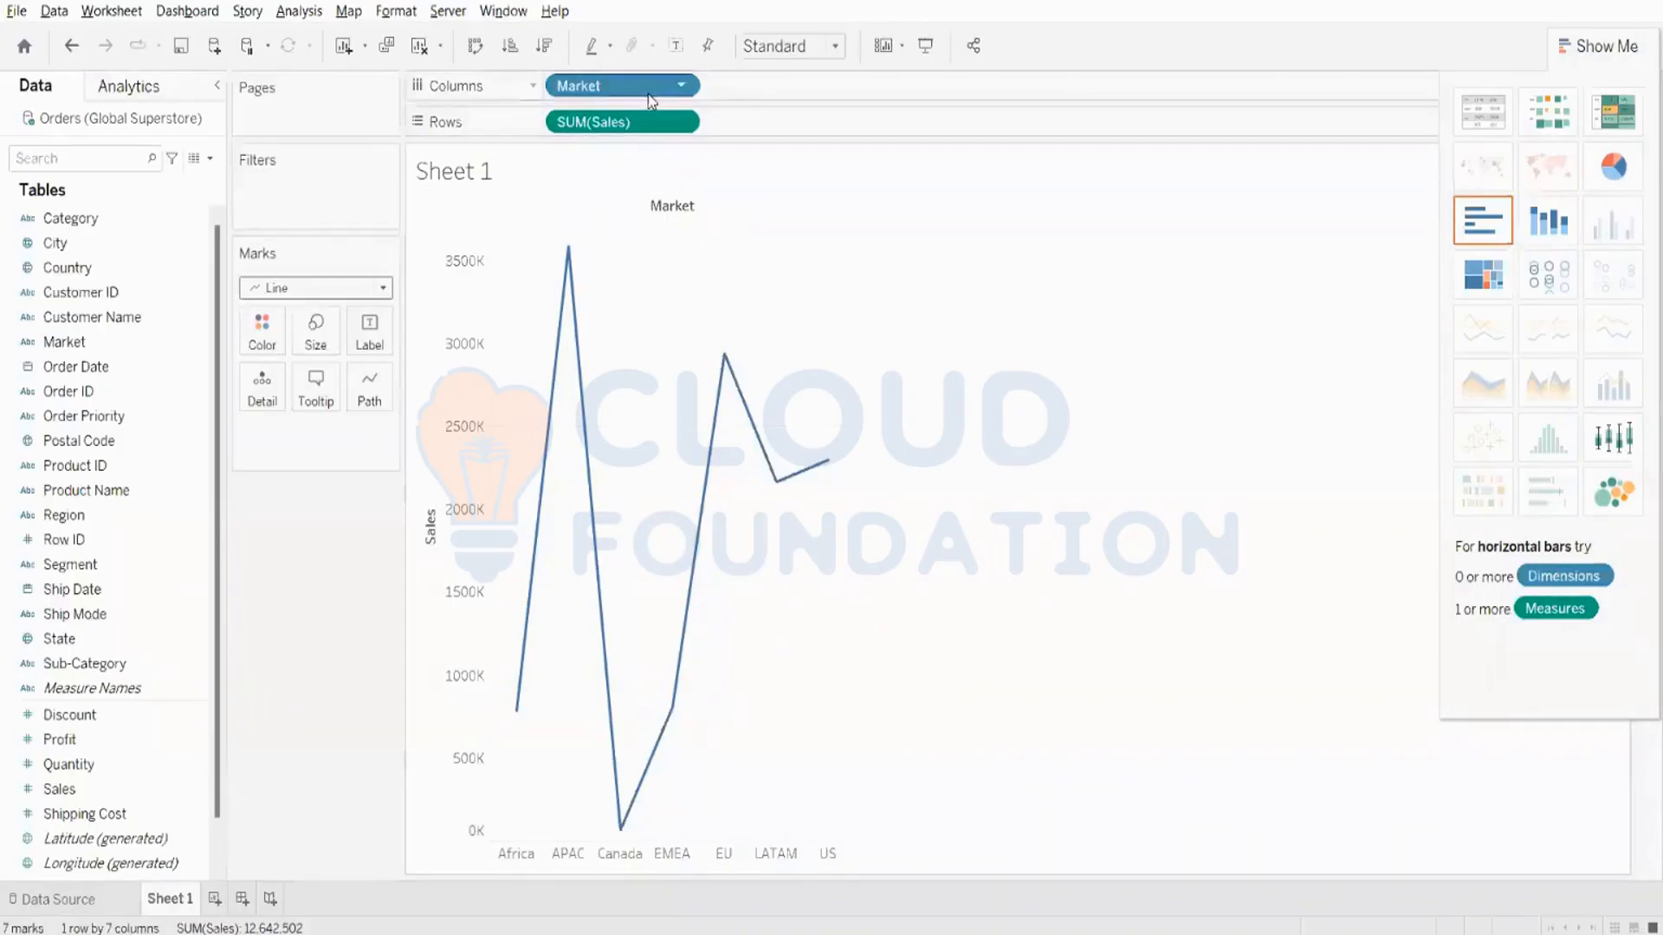
# - Replace Market with Order Date on Columns to plot Sales by year
pyautogui.moveTo(648, 92); pyautogui.dragTo(620, 52)
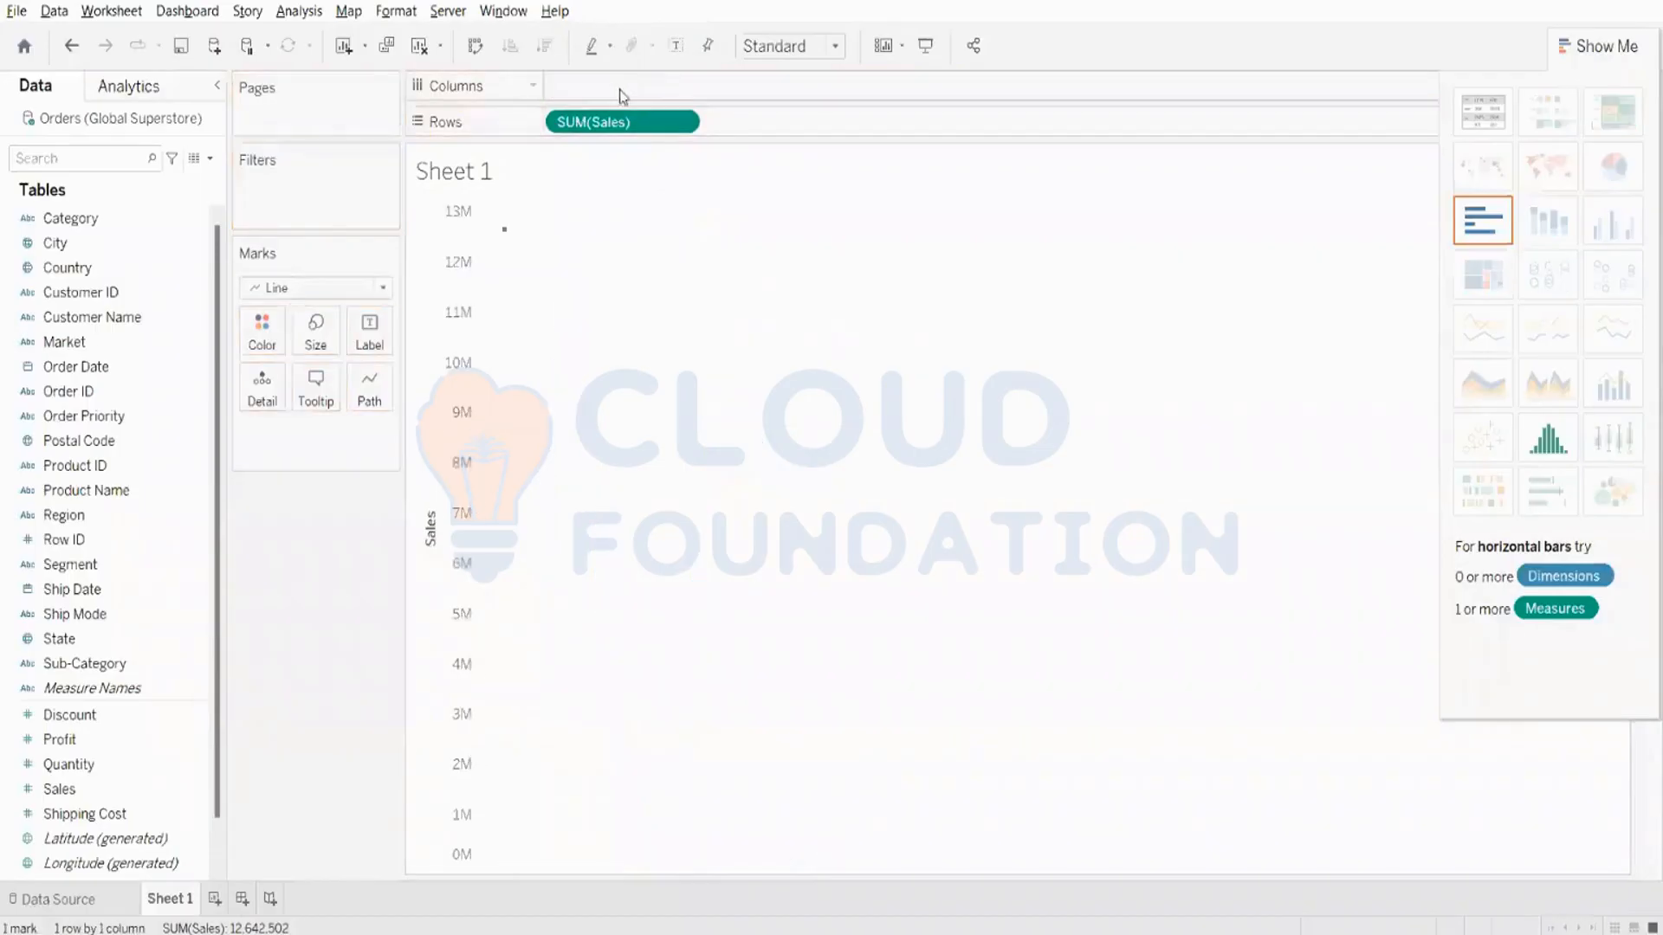
pyautogui.hotkey('ctrl', 'z')
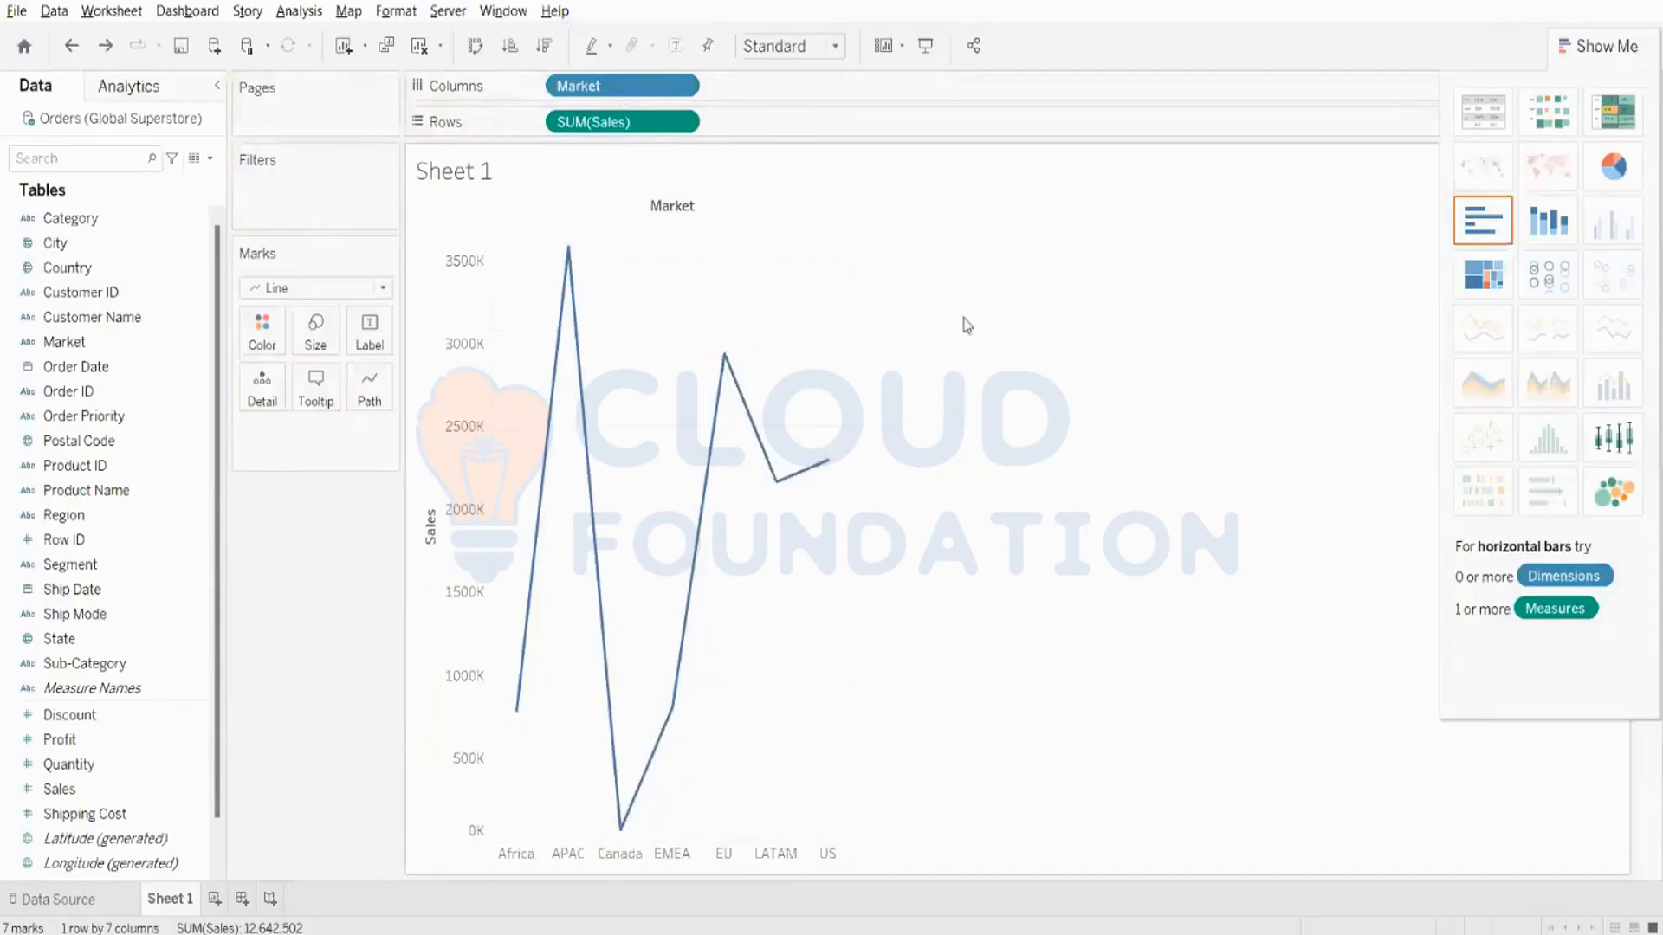
pyautogui.moveTo(627, 95)
pyautogui.mouseDown()
pyautogui.moveTo(519, 129)
pyautogui.moveTo(137, 394)
pyautogui.moveTo(104, 350)
pyautogui.moveTo(90, 367)
pyautogui.moveTo(640, 107)
pyautogui.moveTo(650, 87)
pyautogui.mouseUp()
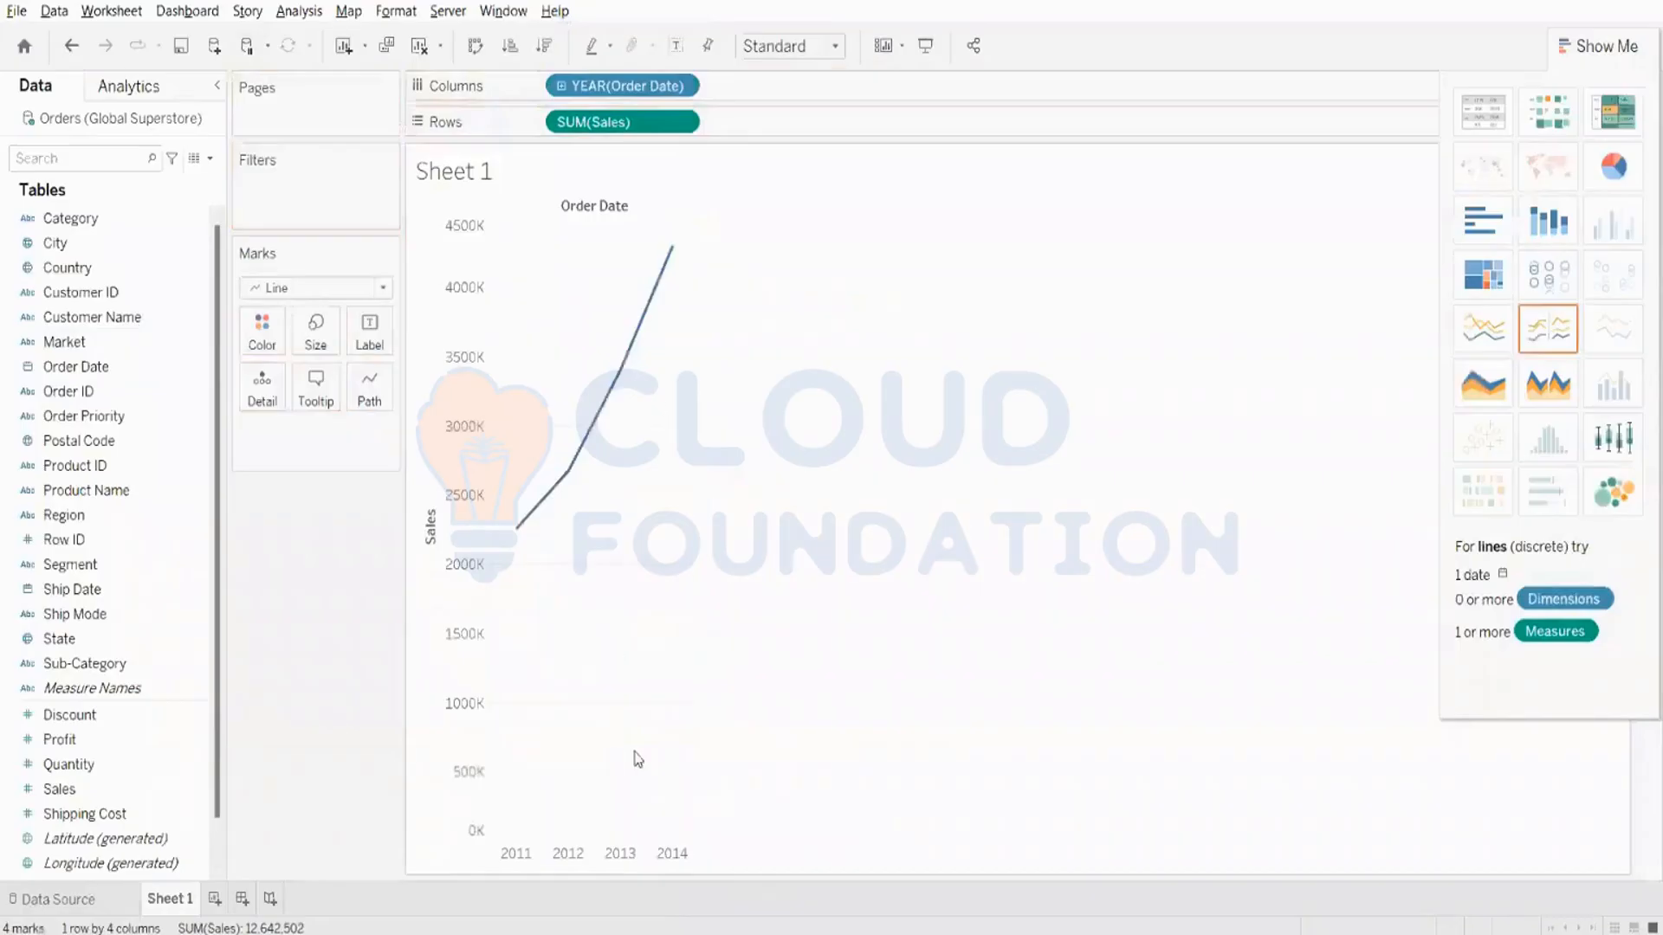
# - Expand the Order Date year into quarters on Columns and collapse it back to years
pyautogui.click(562, 86)
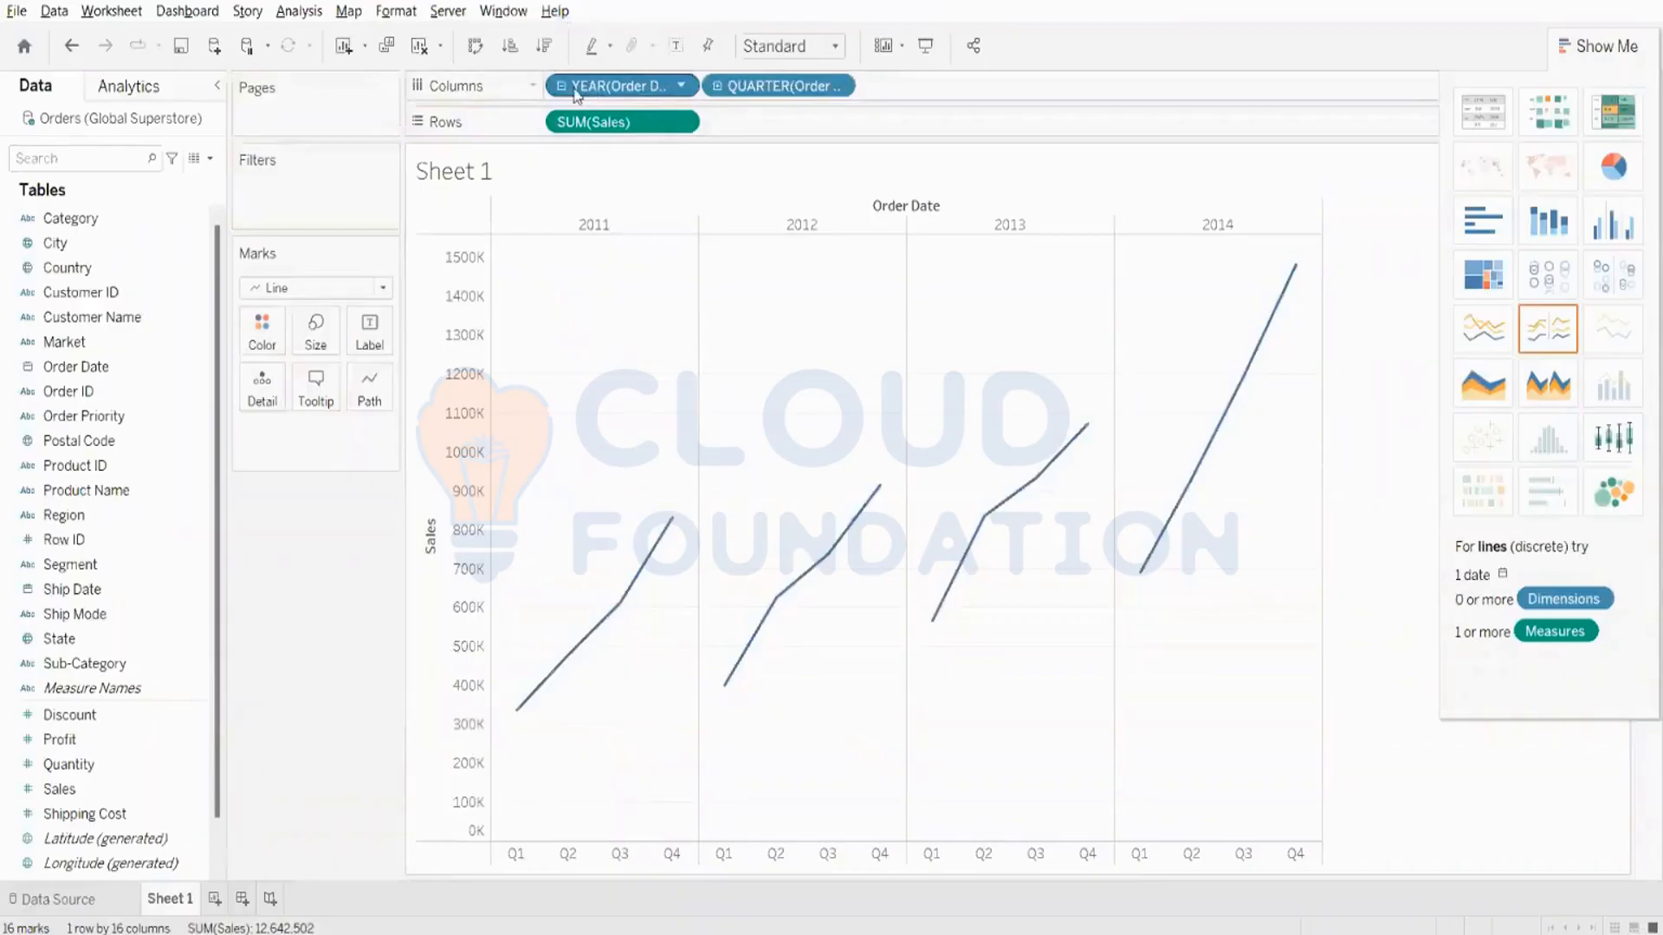
pyautogui.click(561, 85)
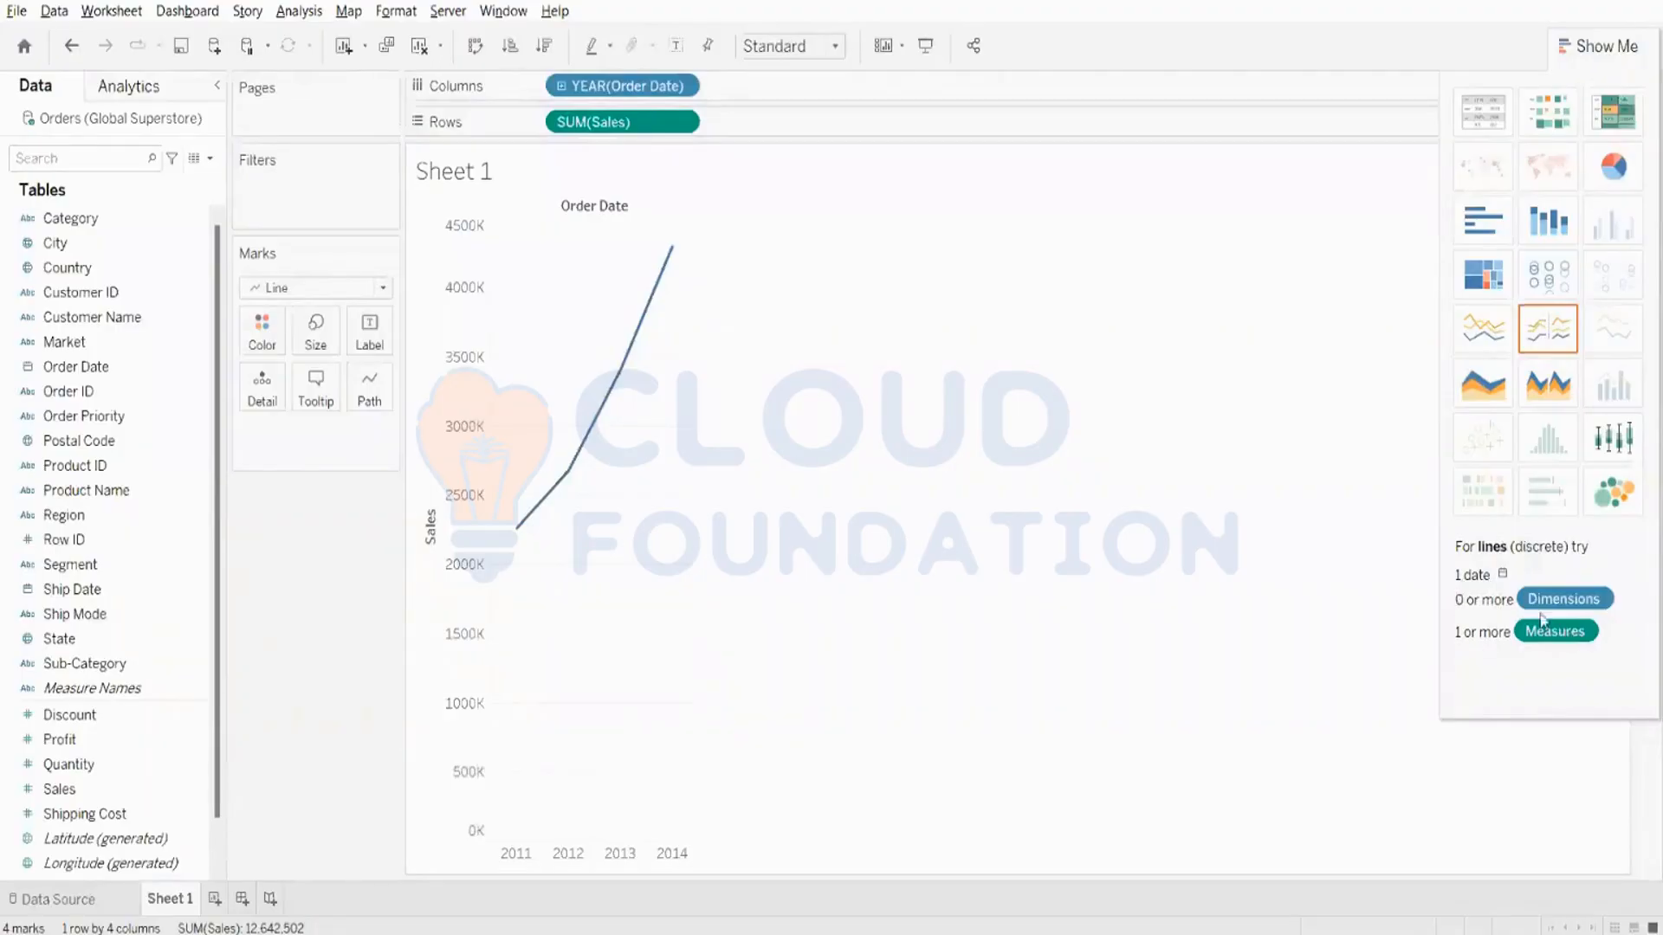
pyautogui.click(29, 346)
# - Clear the sheet and build a text table of Sales by year, adding Order Date before Sales
pyautogui.click(419, 46)
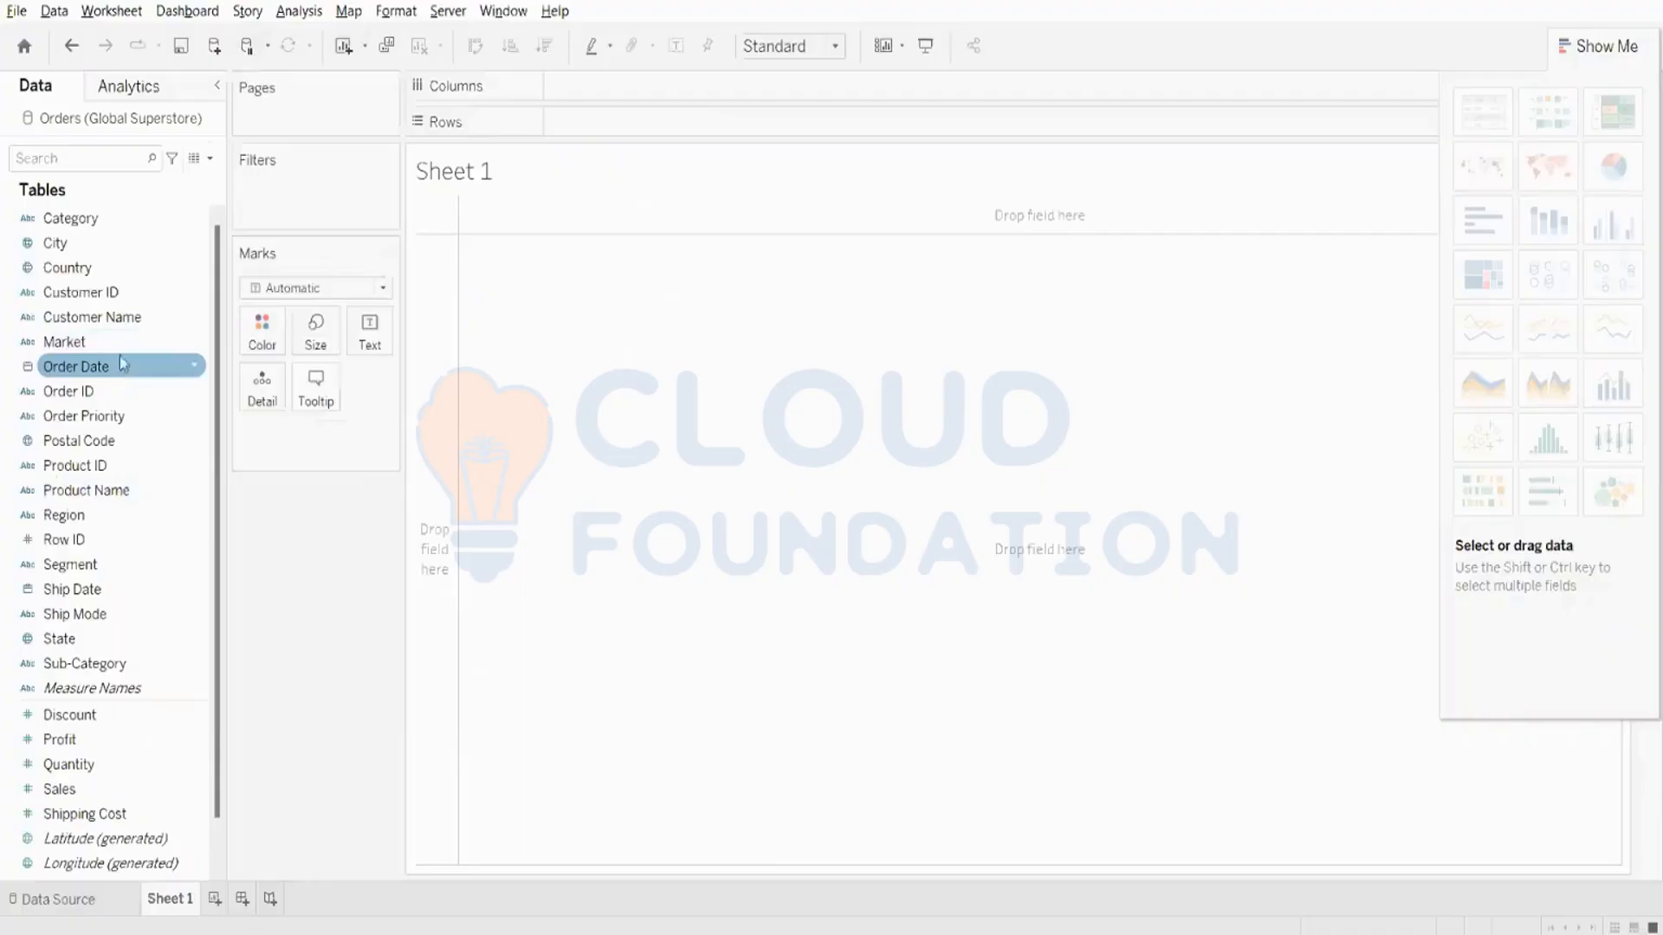
pyautogui.click(123, 294)
pyautogui.click(122, 367)
pyautogui.doubleClick(120, 368)
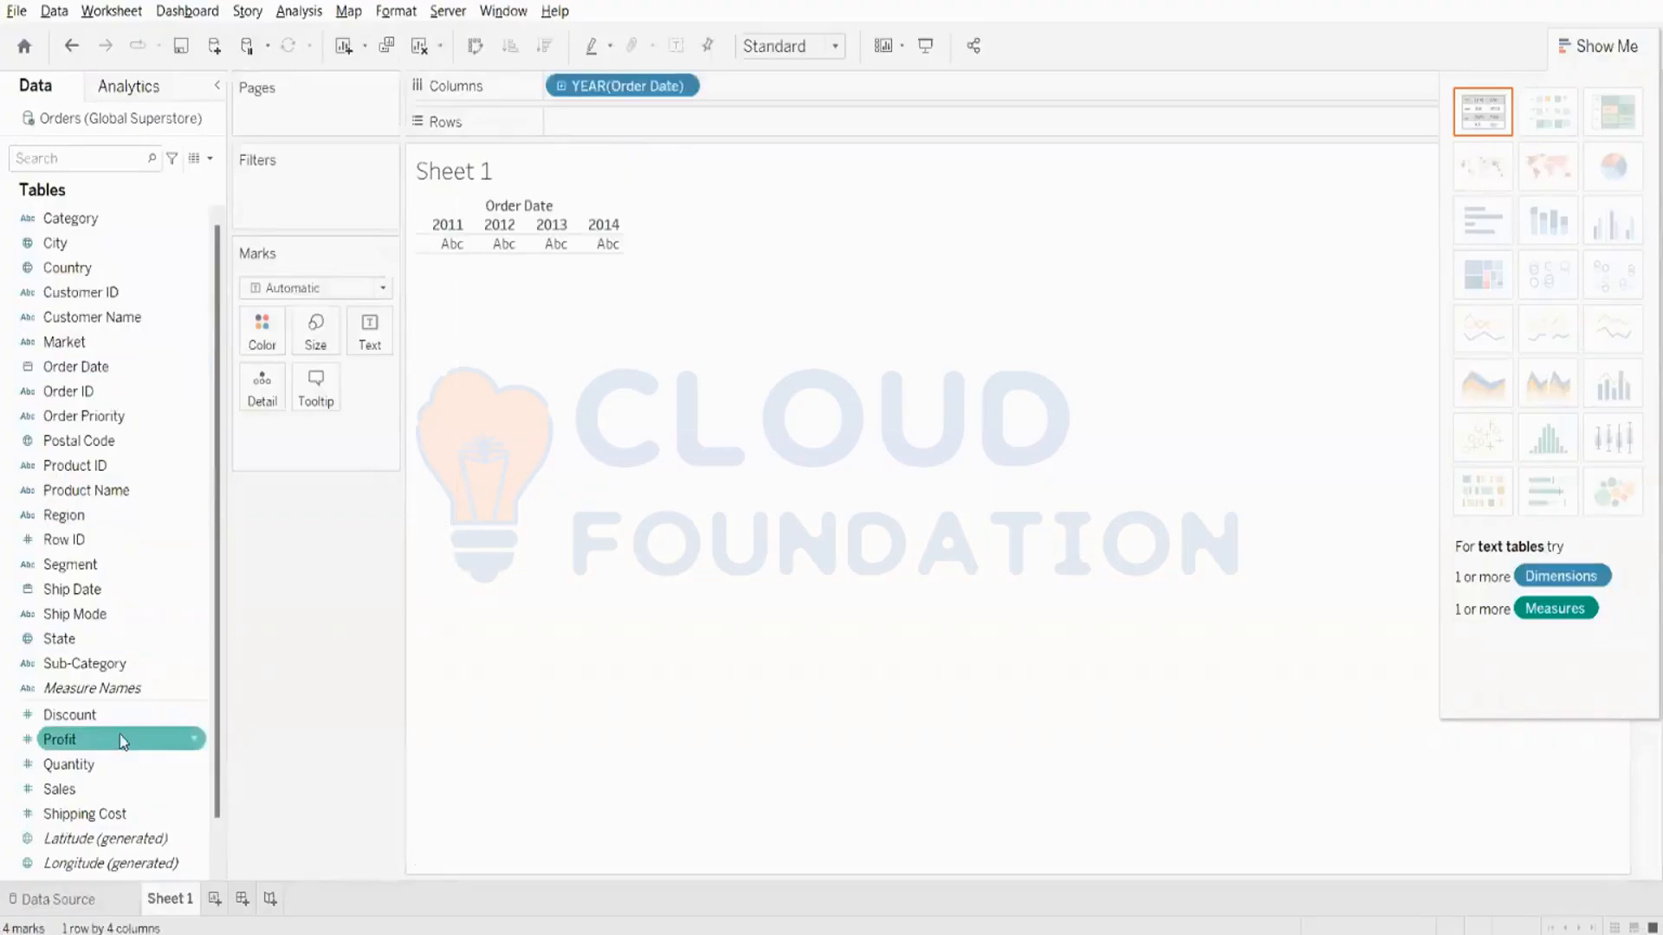
pyautogui.click(108, 789)
pyautogui.doubleClick(108, 789)
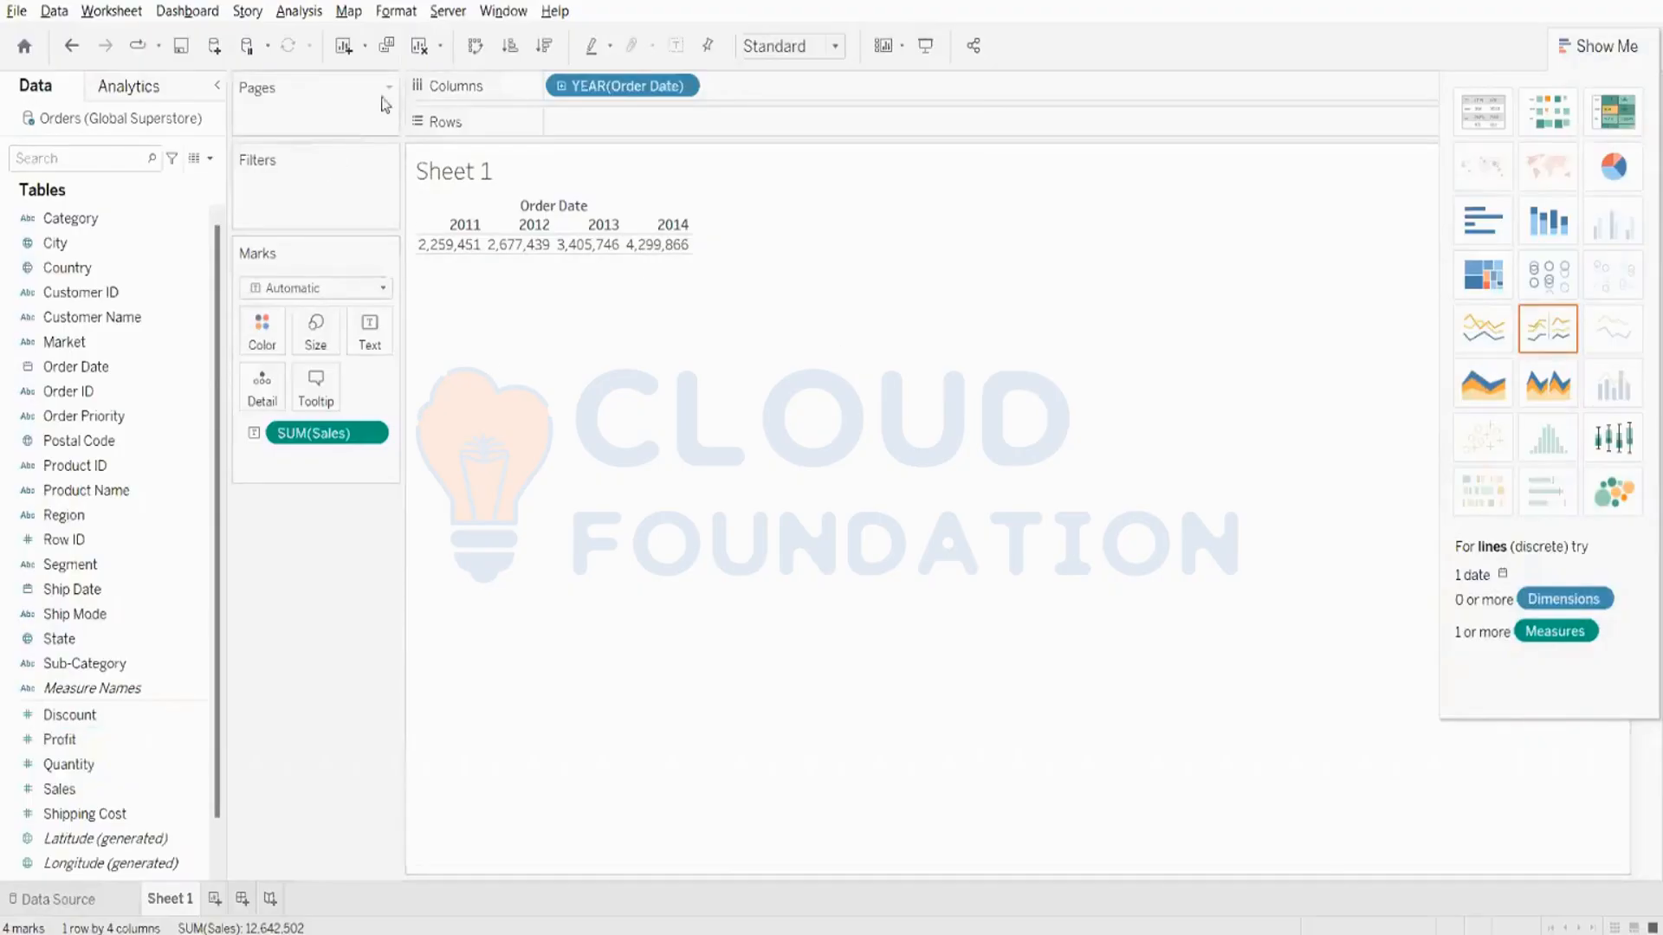
# - Clear the sheet and build a Sales by year line chart, adding Sales before Order Date
pyautogui.click(419, 45)
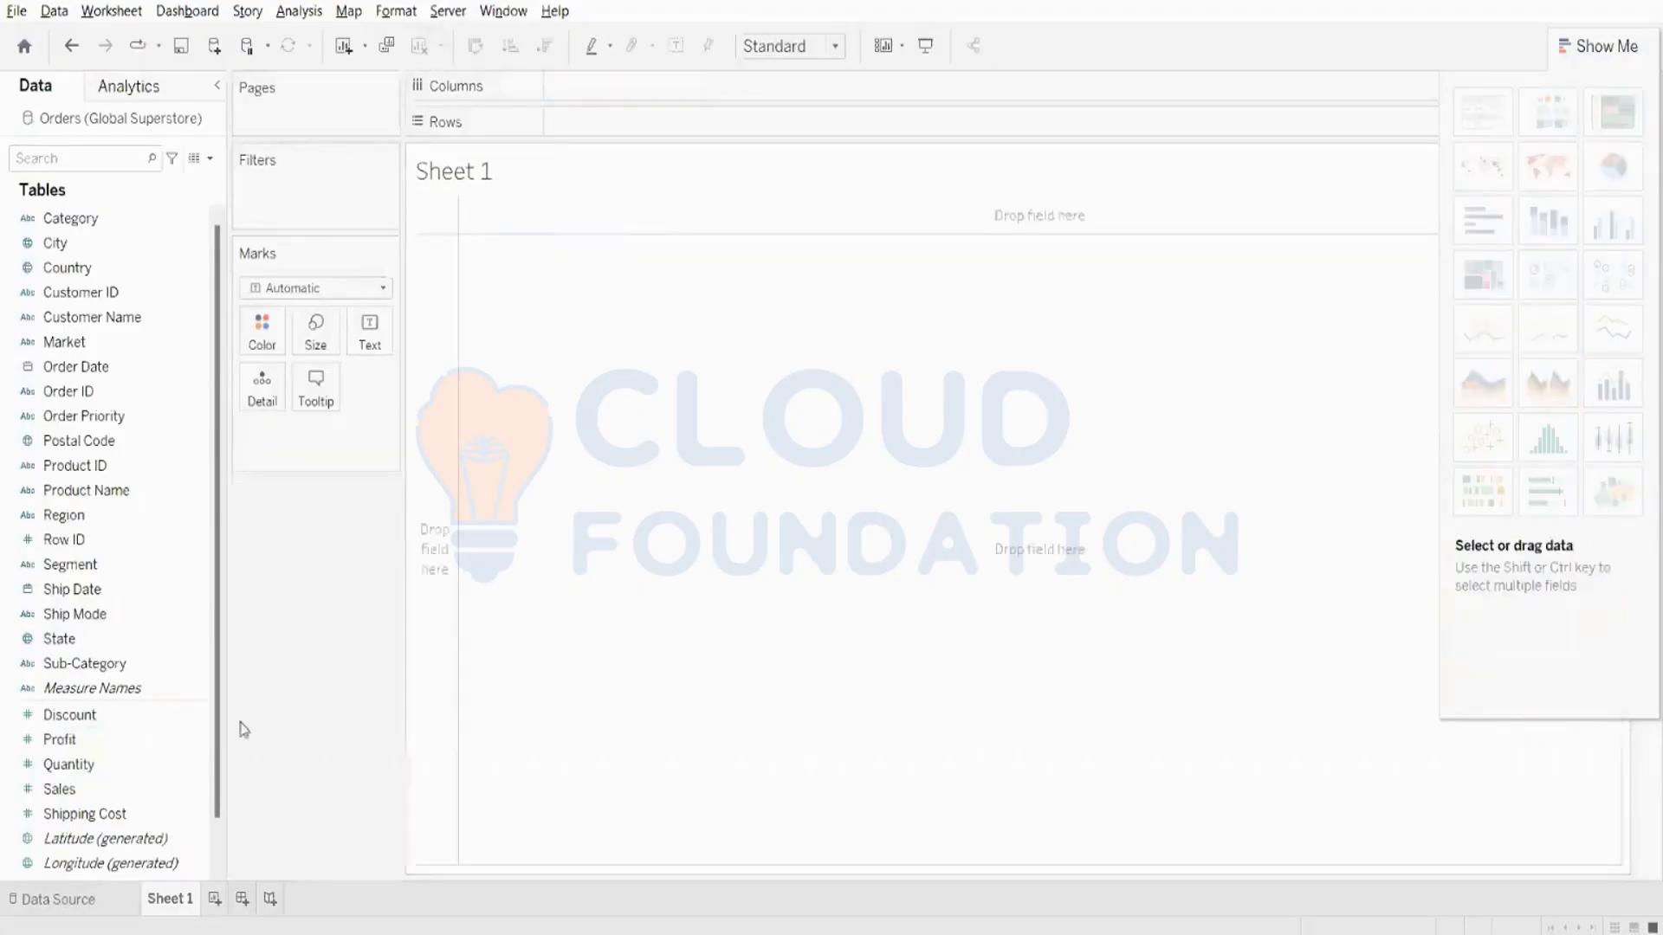
pyautogui.click(167, 785)
pyautogui.doubleClick(118, 794)
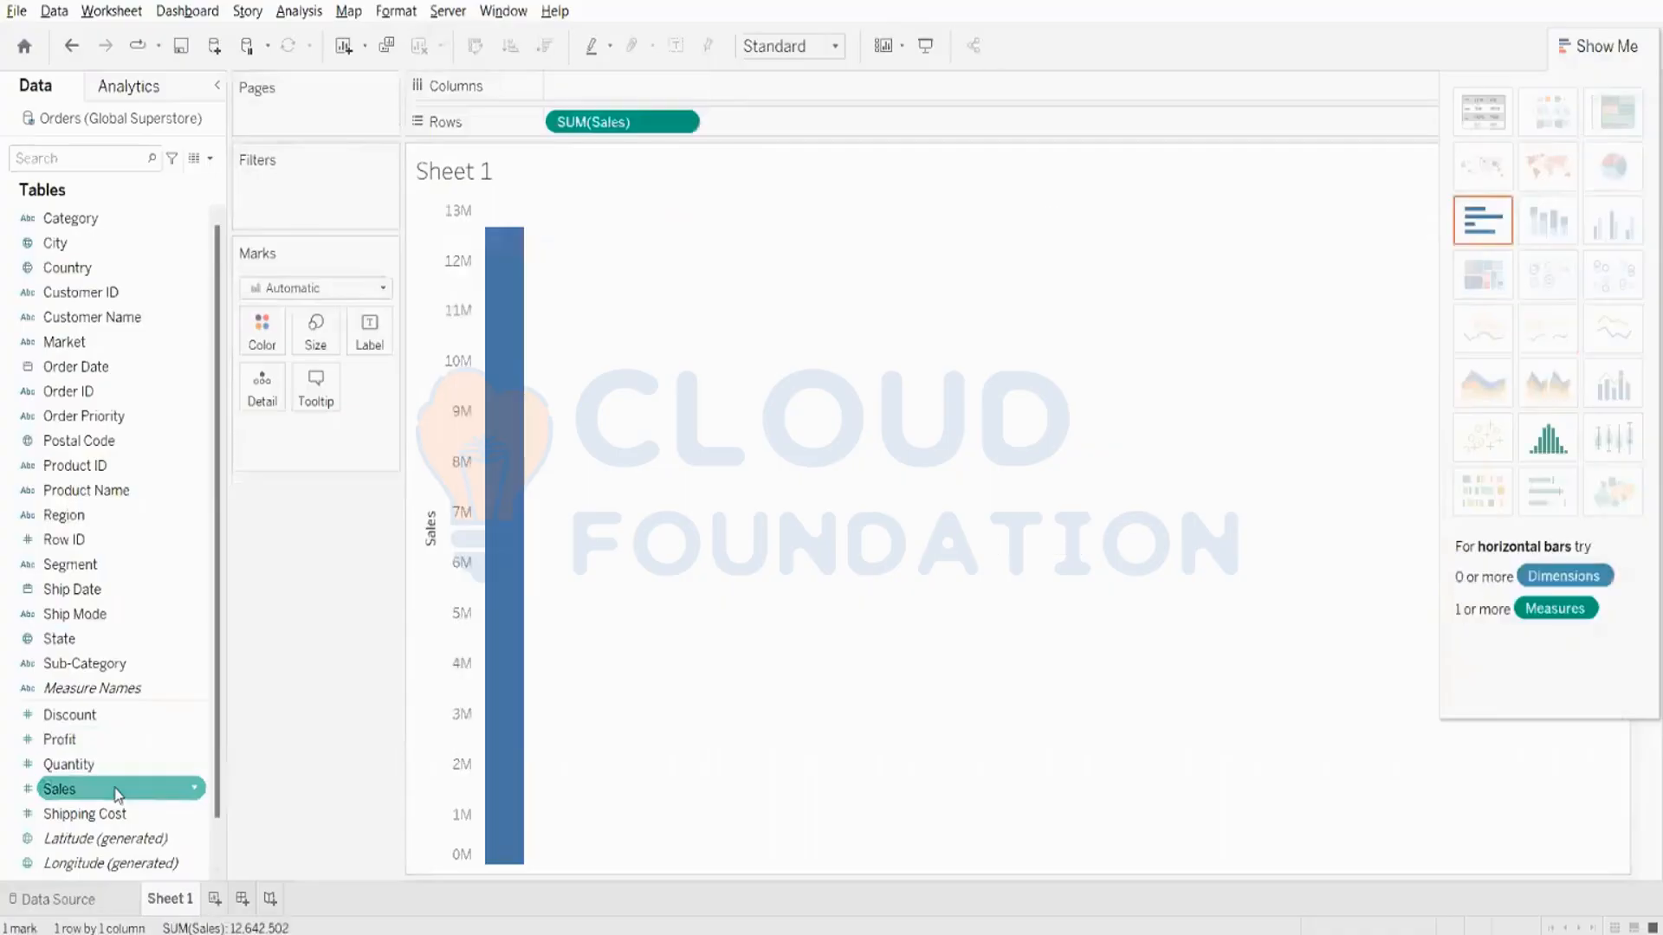
pyautogui.doubleClick(76, 366)
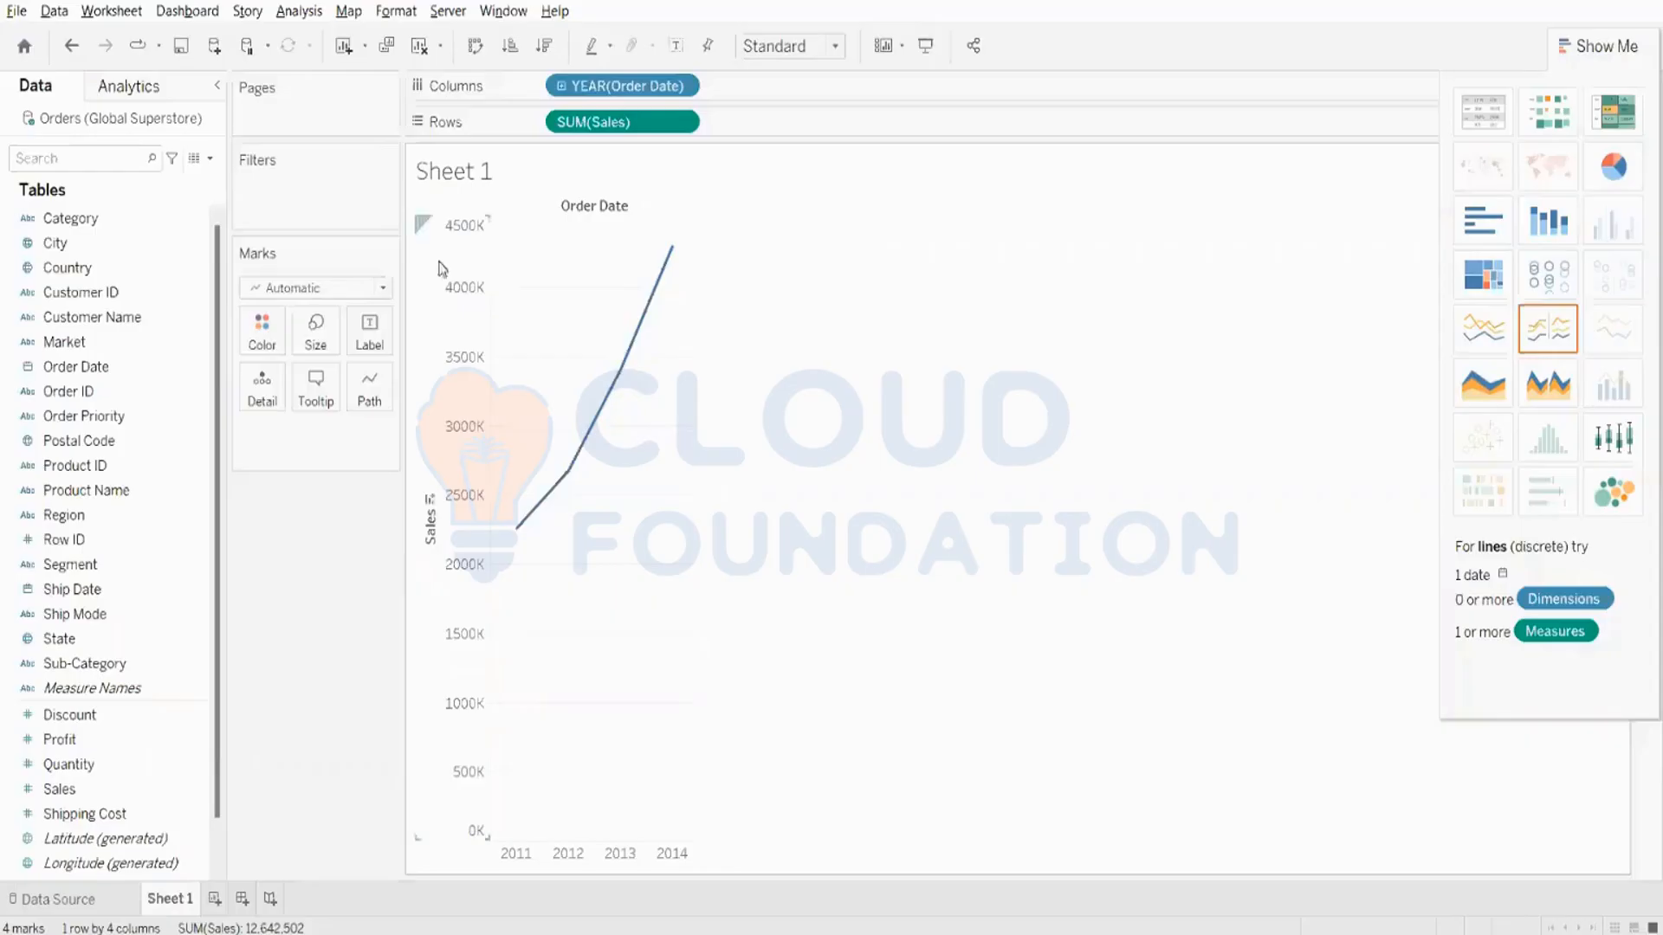
# - Clear the sheet again and rebuild the yearly line chart from Sales and Order Date
pyautogui.click(420, 47)
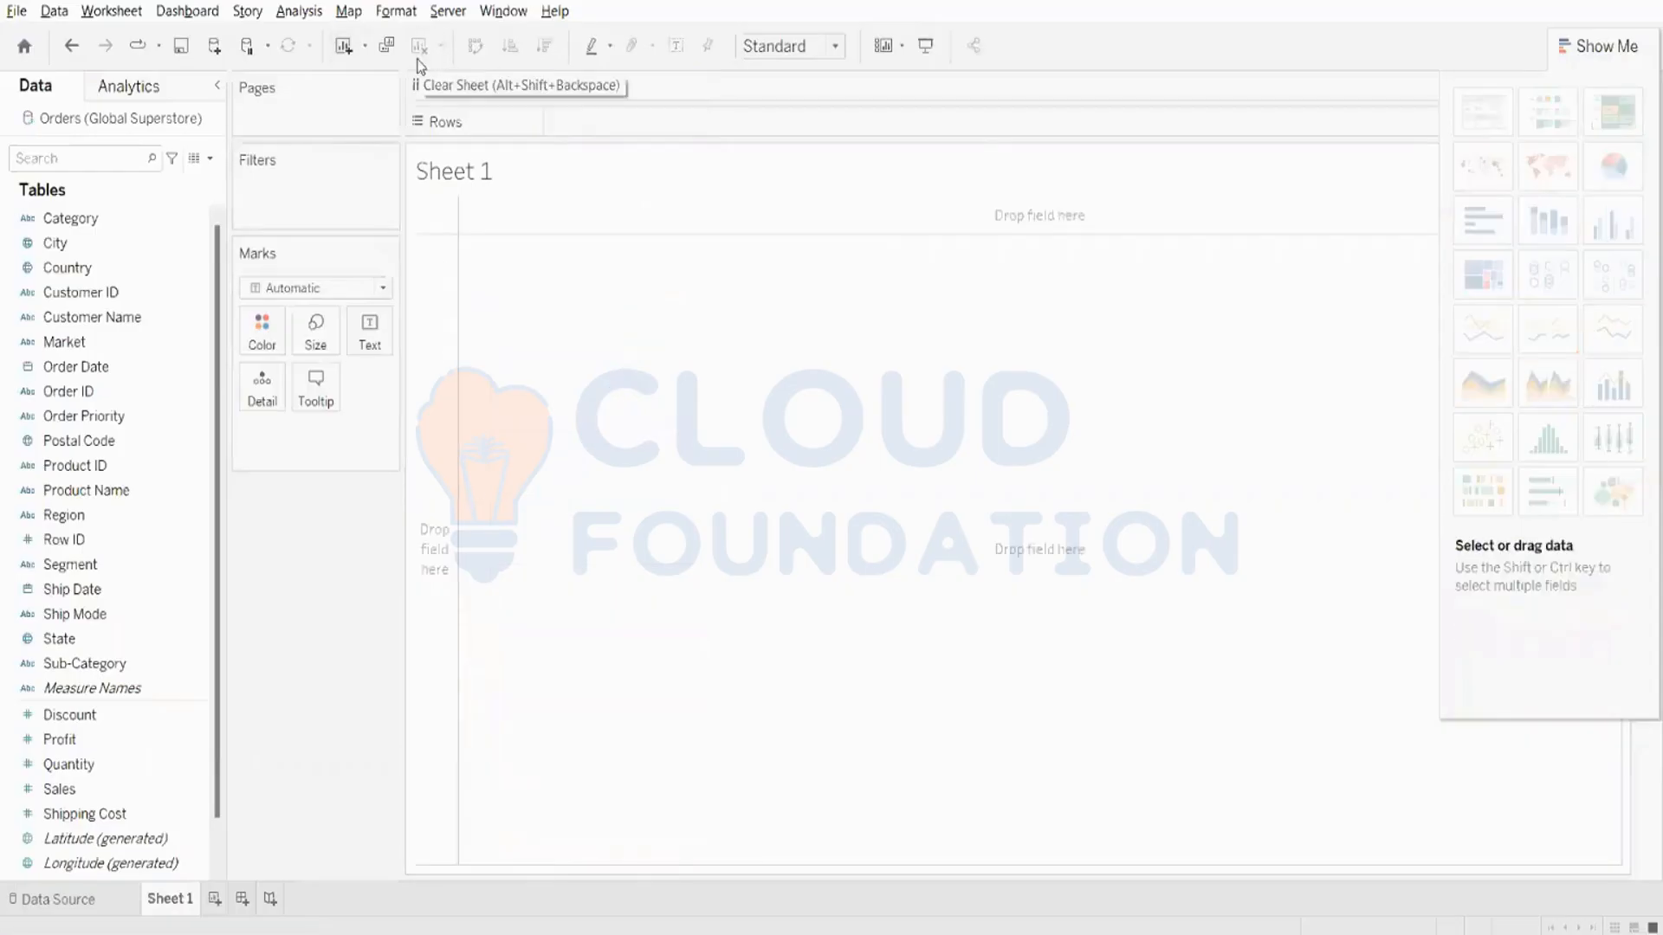
pyautogui.doubleClick(95, 786)
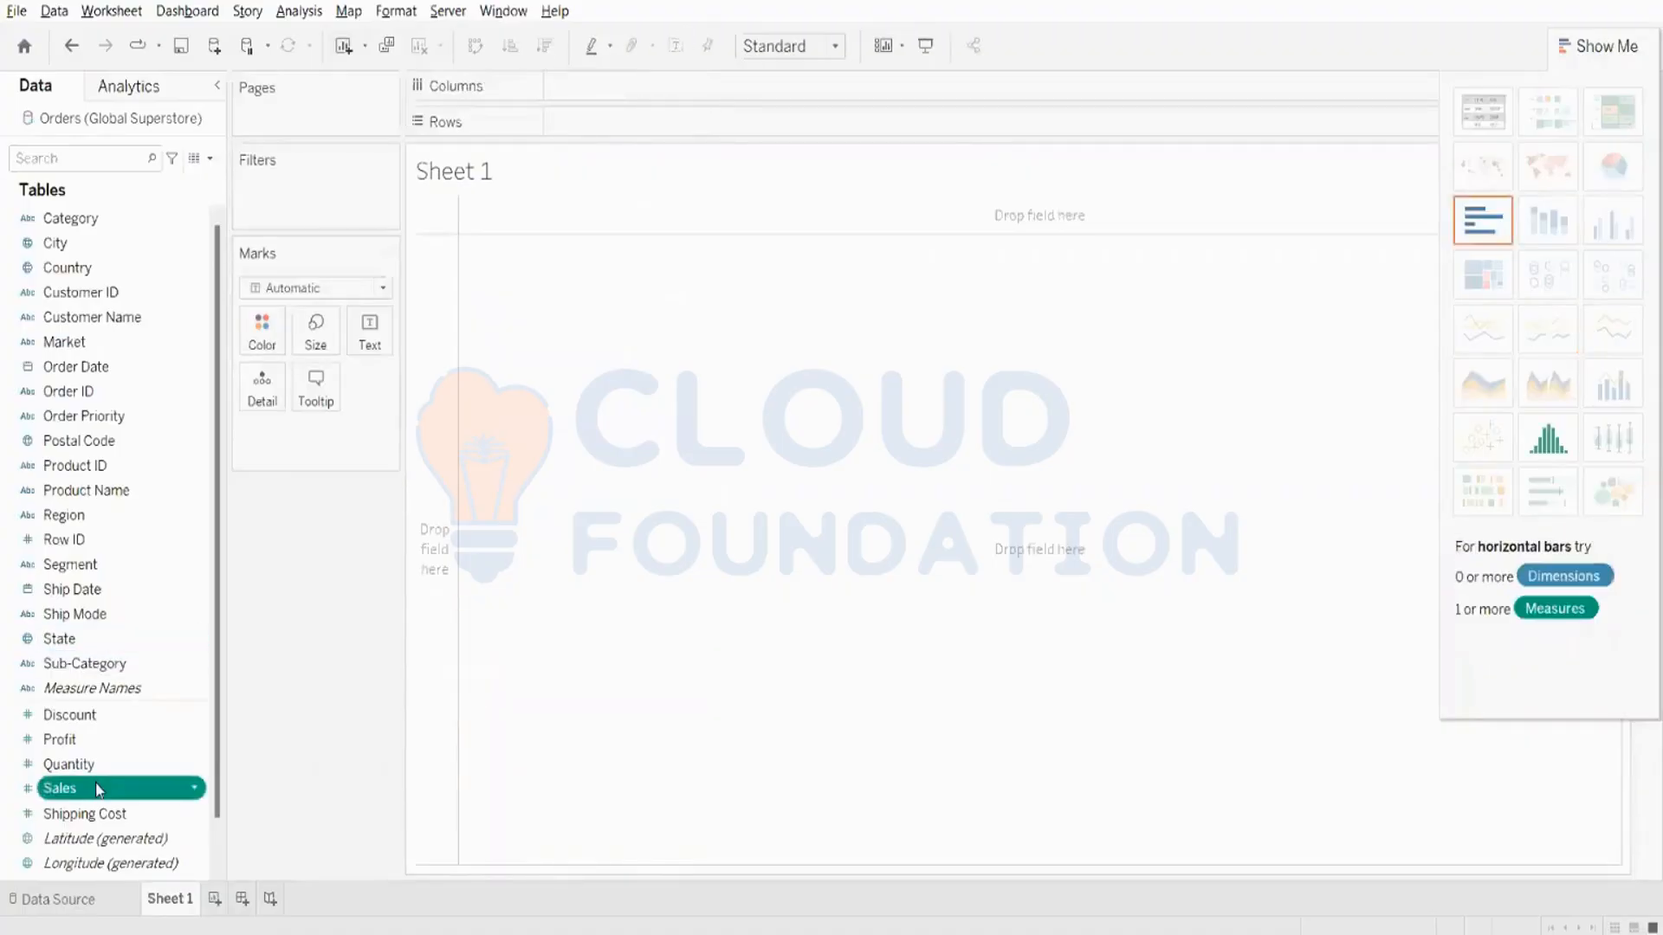
pyautogui.click(87, 391)
pyautogui.keyDown('ctrl'); pyautogui.click(98, 418); pyautogui.keyUp('ctrl')
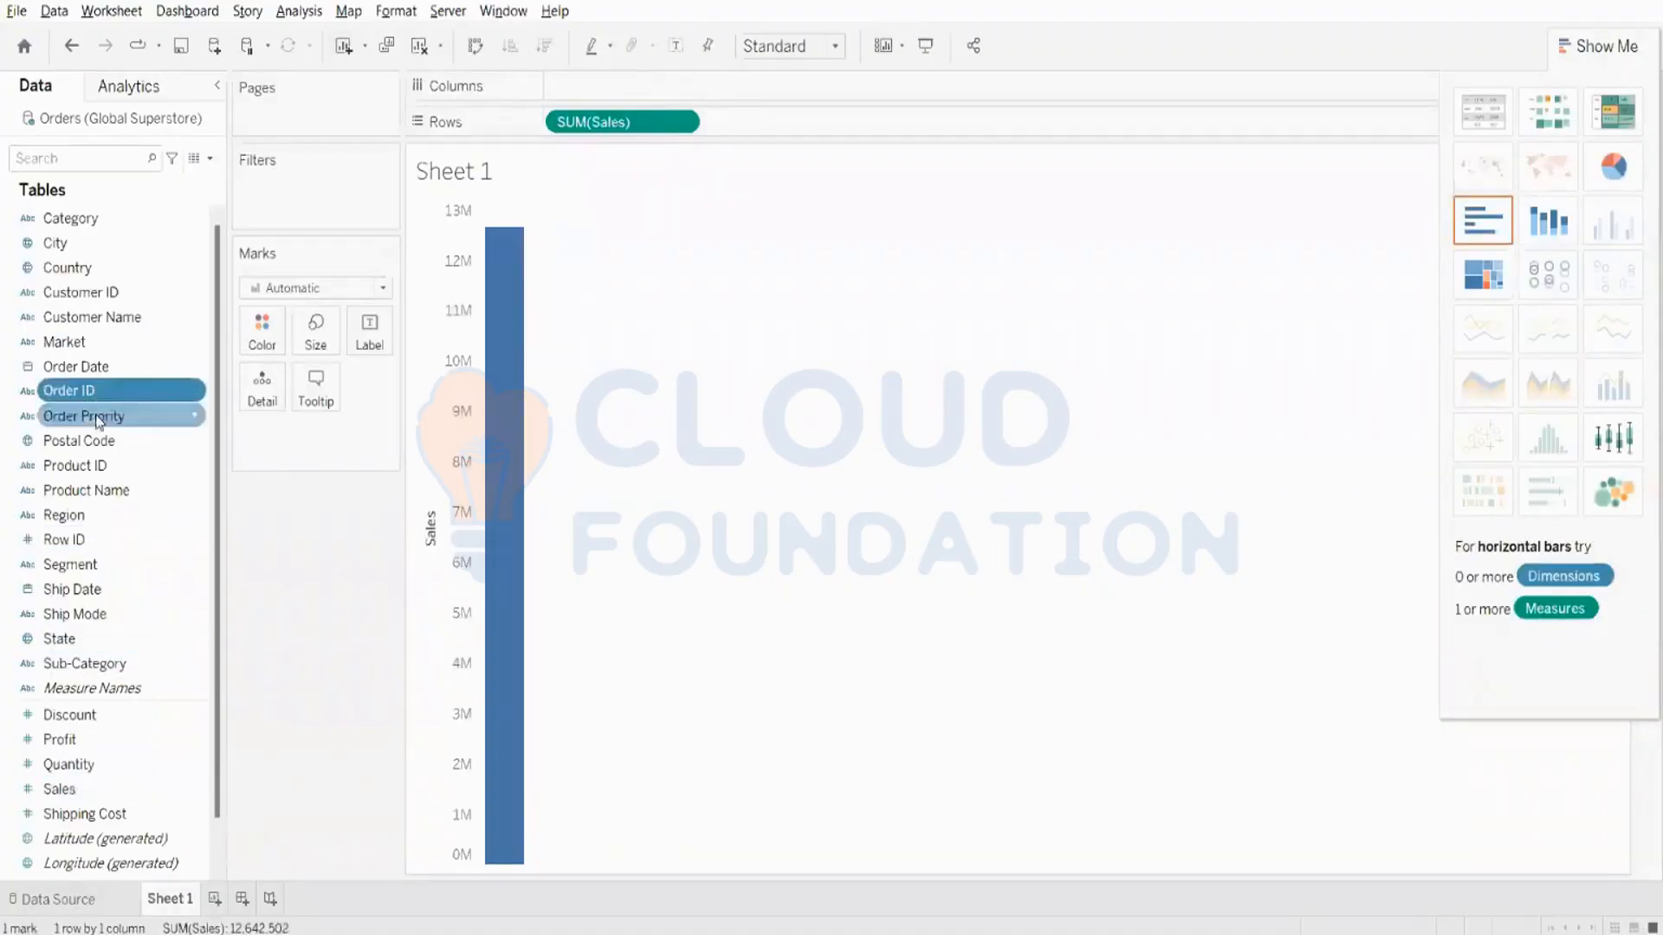
pyautogui.doubleClick(82, 370)
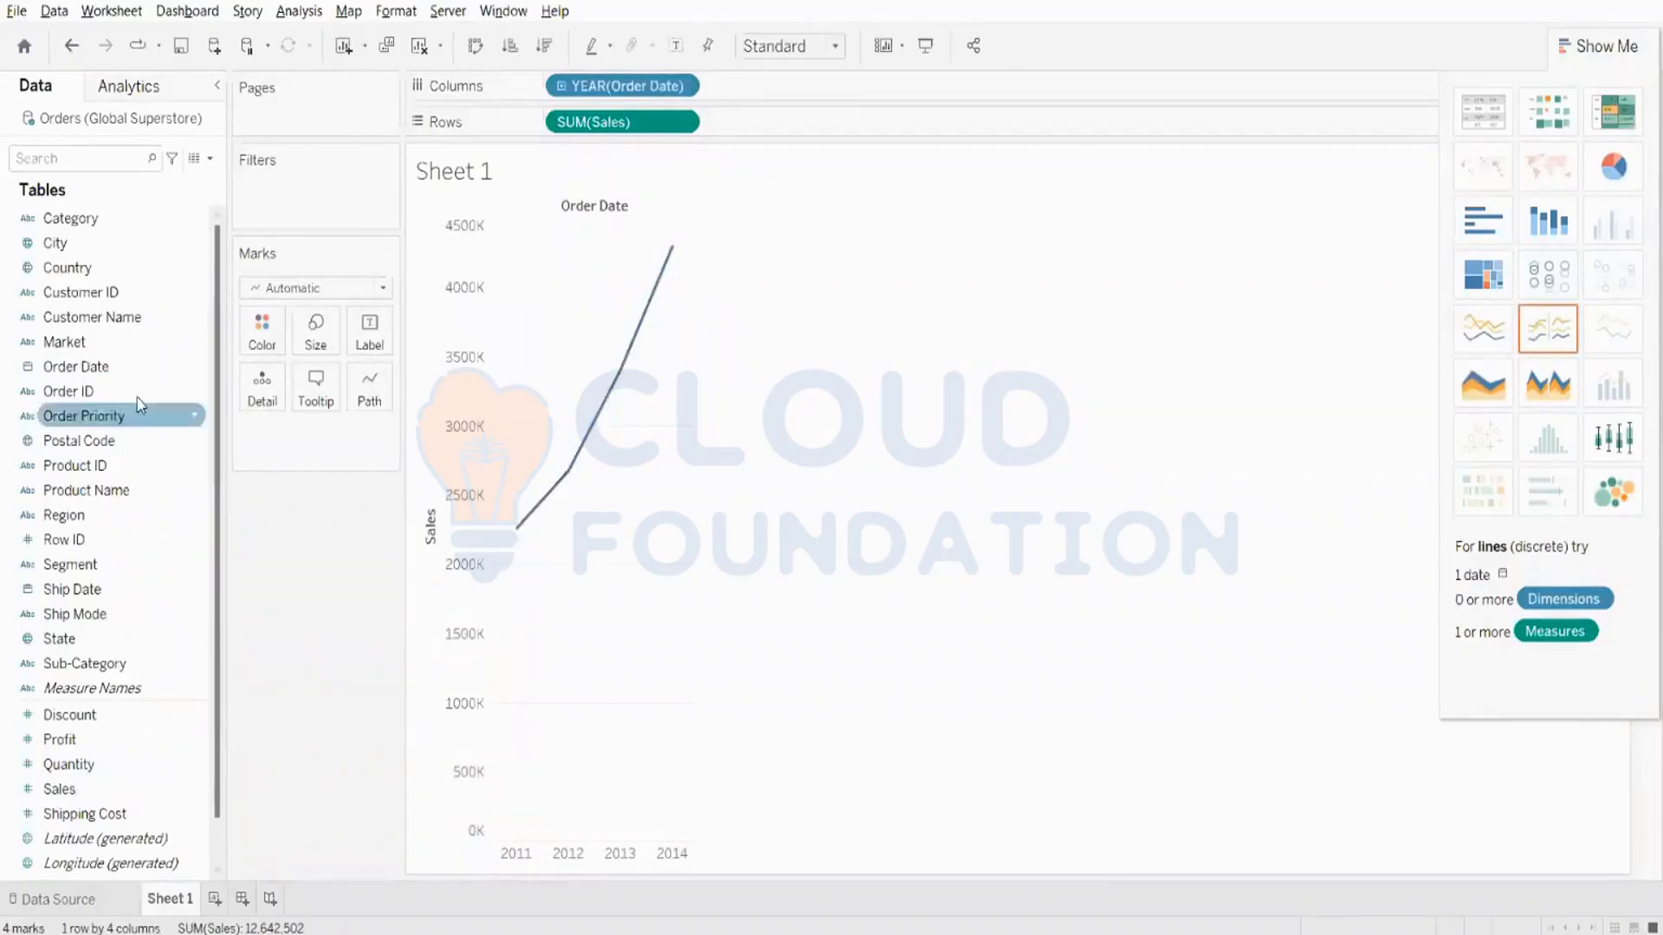
# - Color the yearly Sales line by Category and hide the Show Me chart suggestions
pyautogui.click(113, 219)
pyautogui.moveTo(120, 225); pyautogui.dragTo(262, 333)
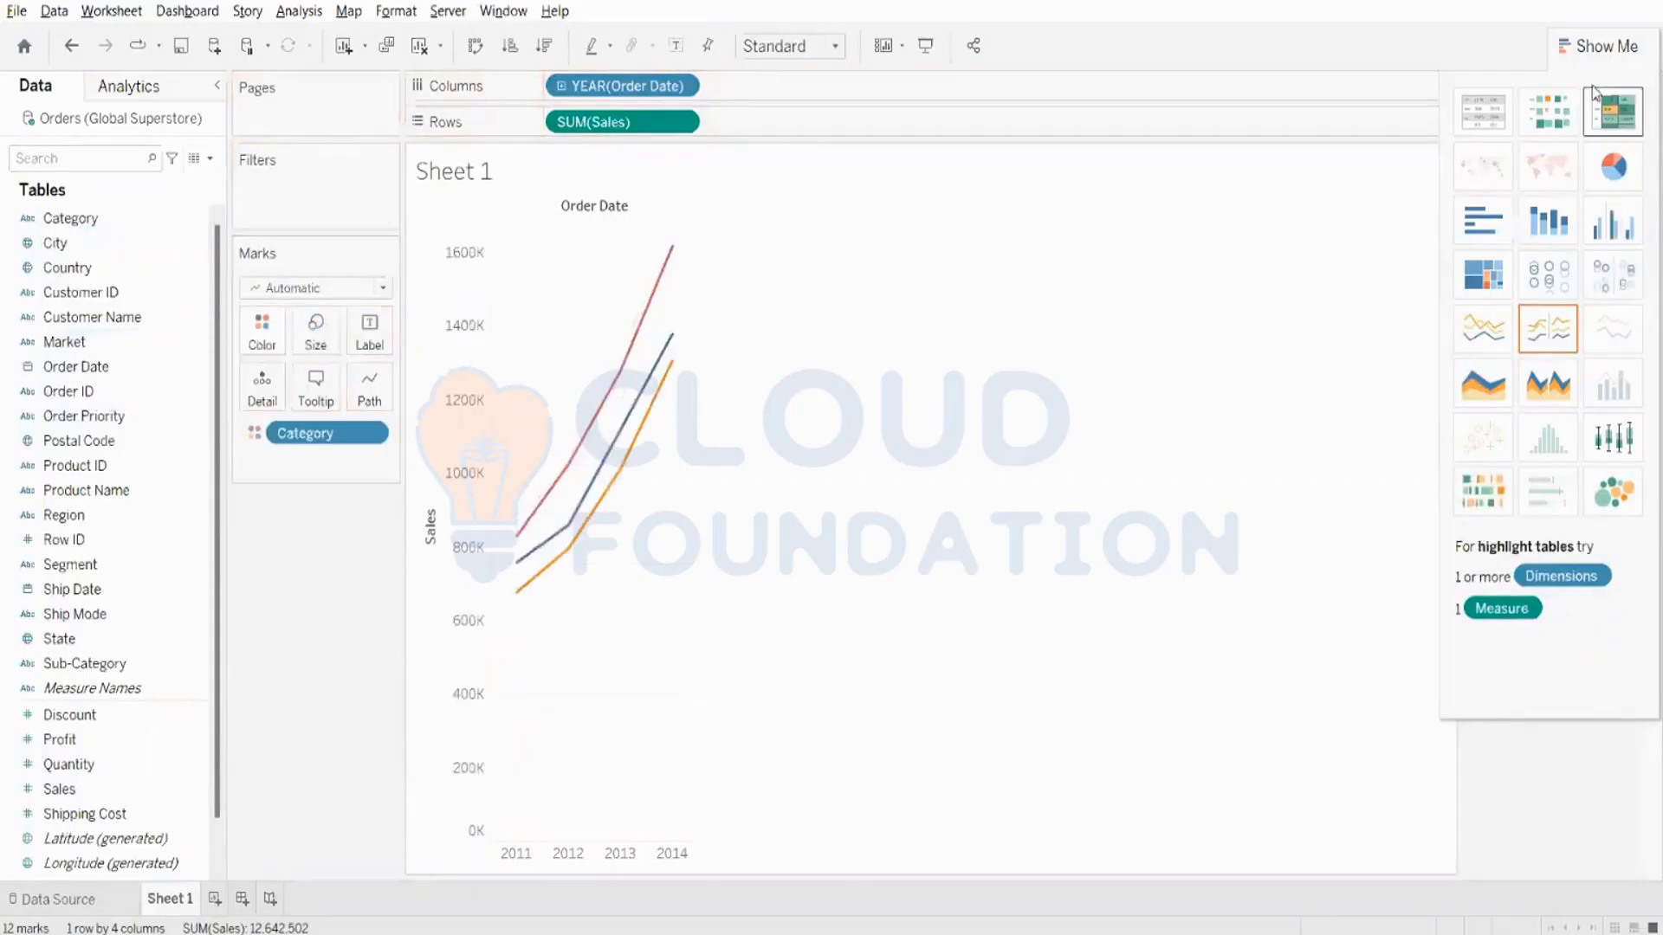
pyautogui.click(1604, 47)
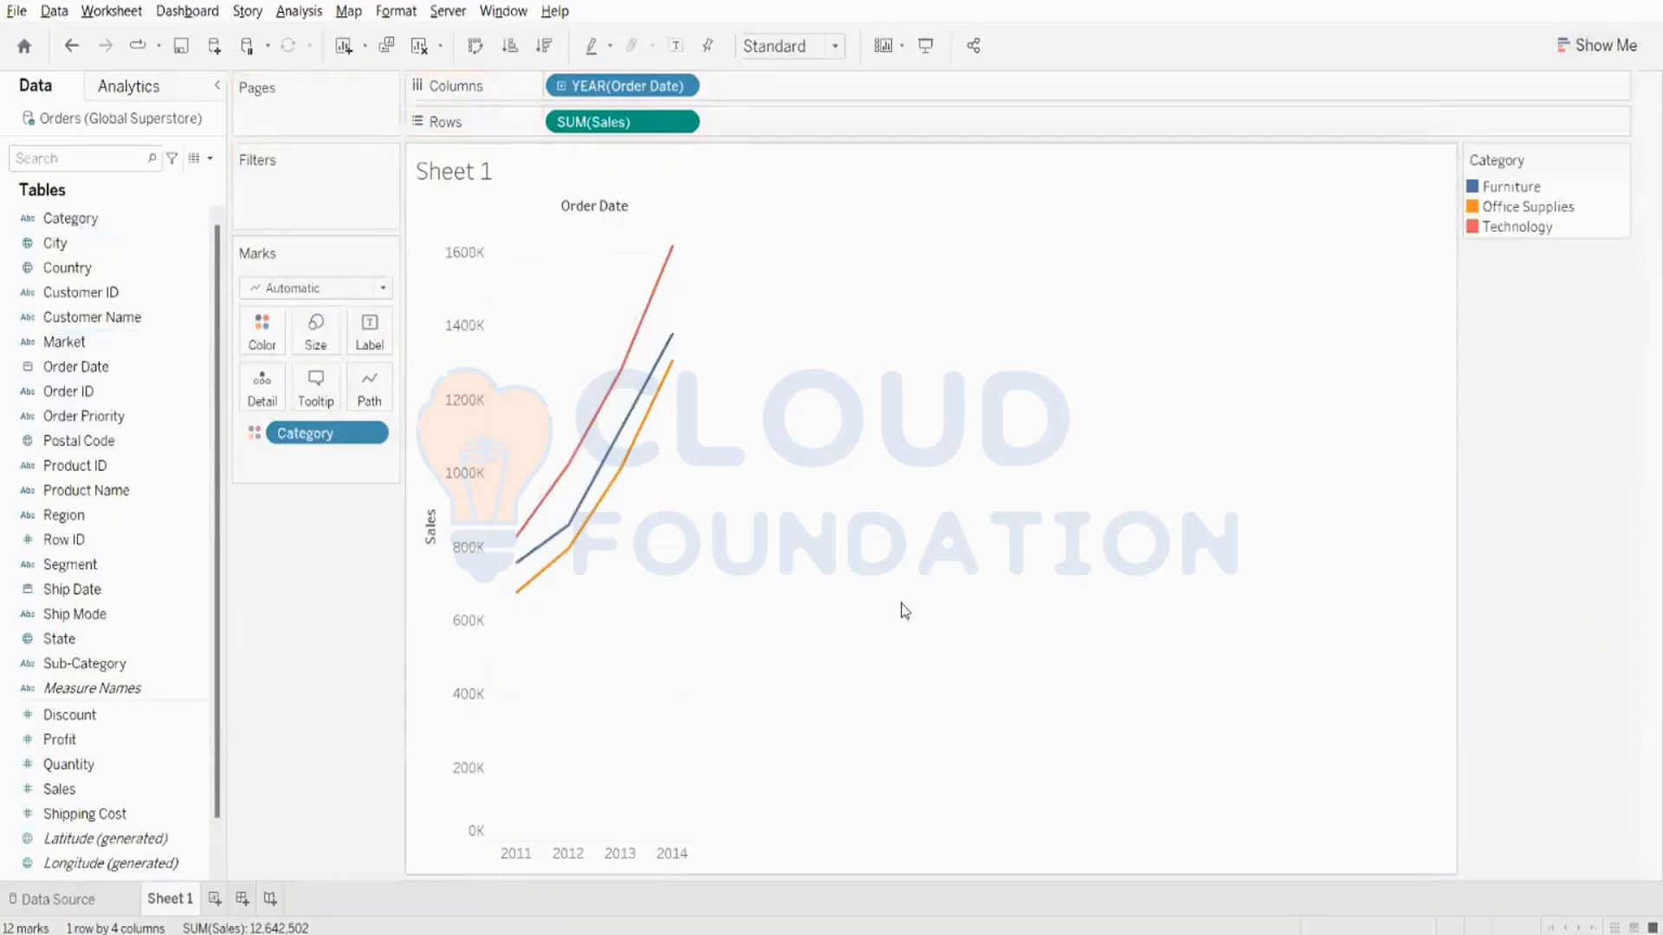
# - Label the points on the Category sales lines with the Order Date year
pyautogui.moveTo(626, 472)
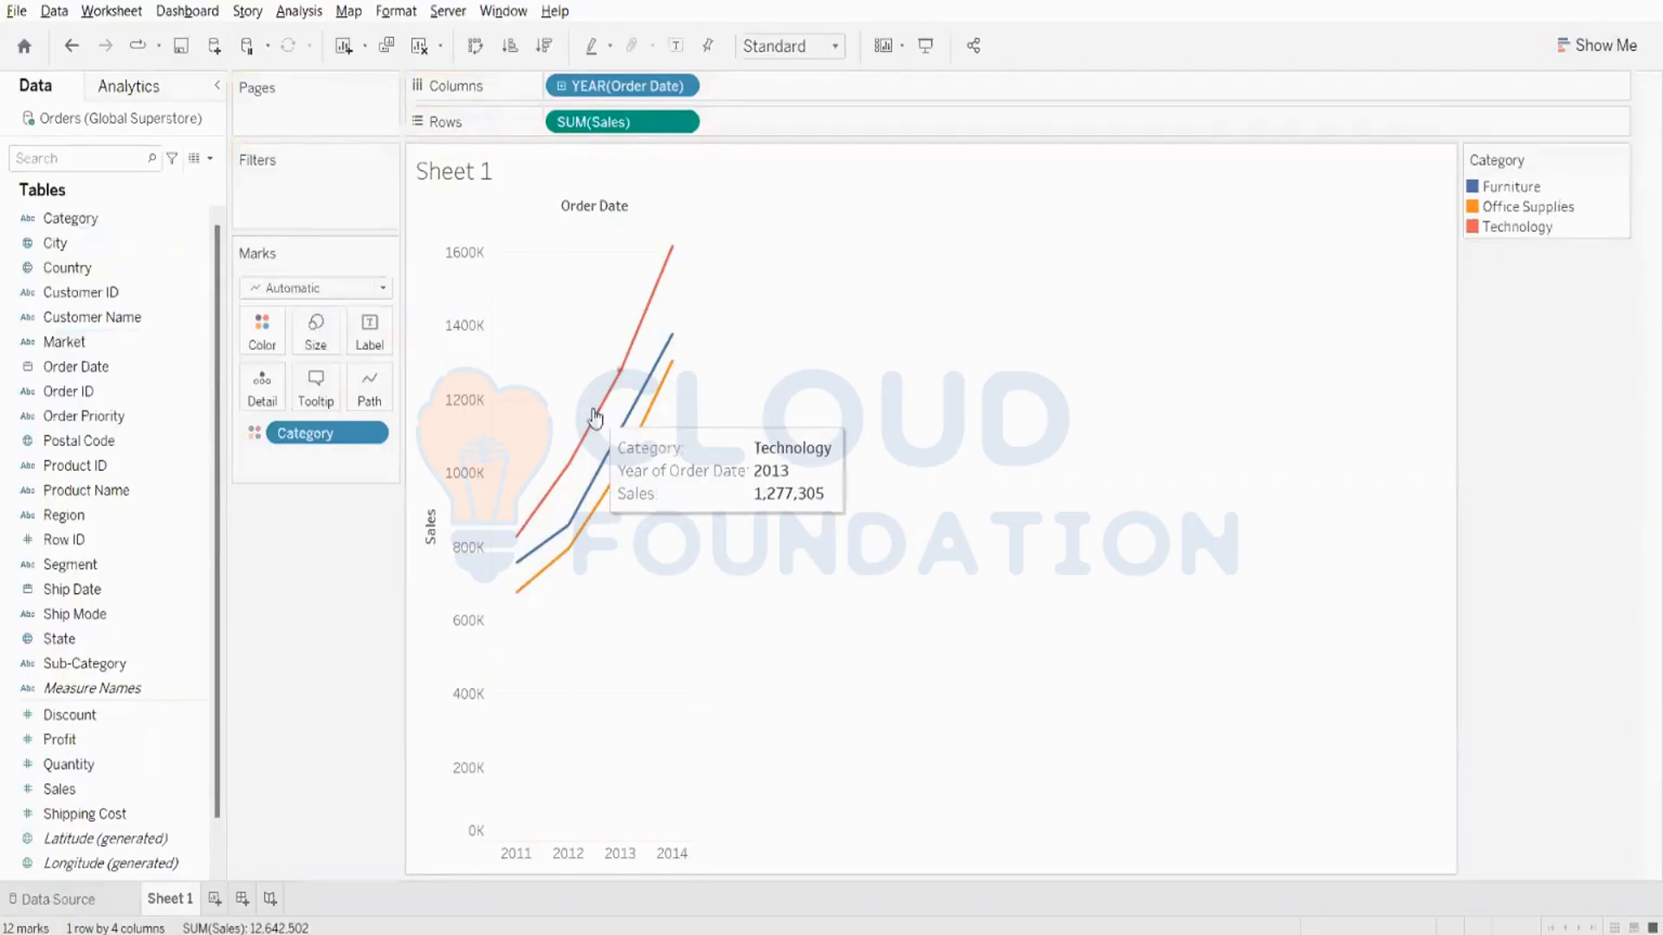
pyautogui.moveTo(605, 504)
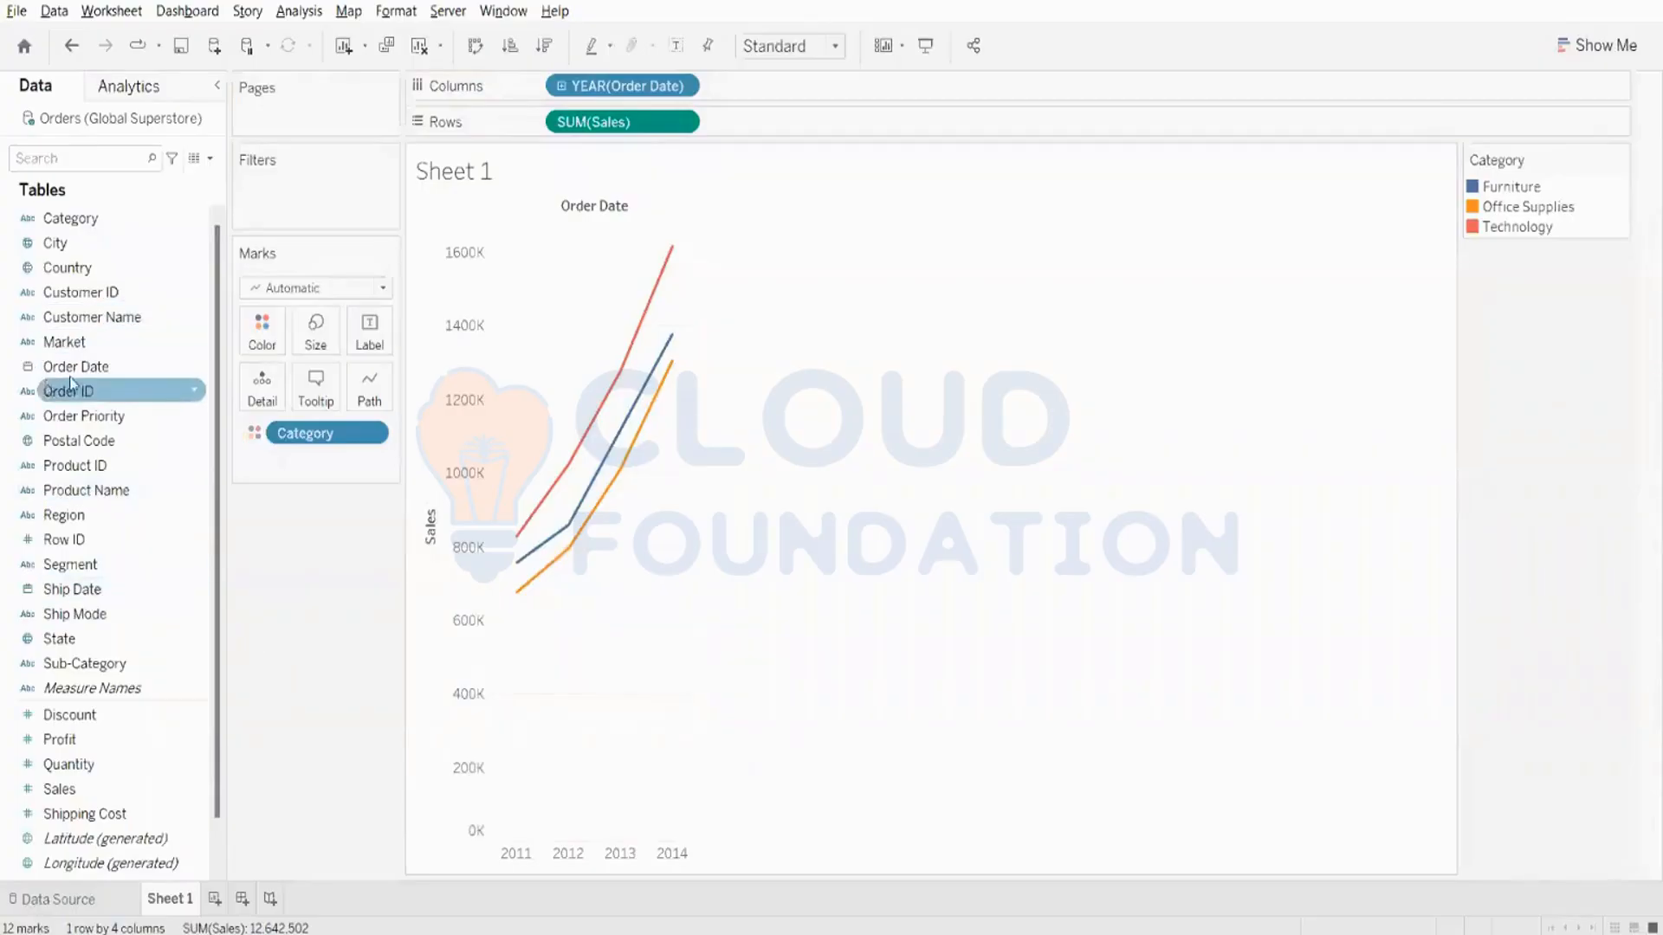
pyautogui.moveTo(82, 368); pyautogui.dragTo(357, 333)
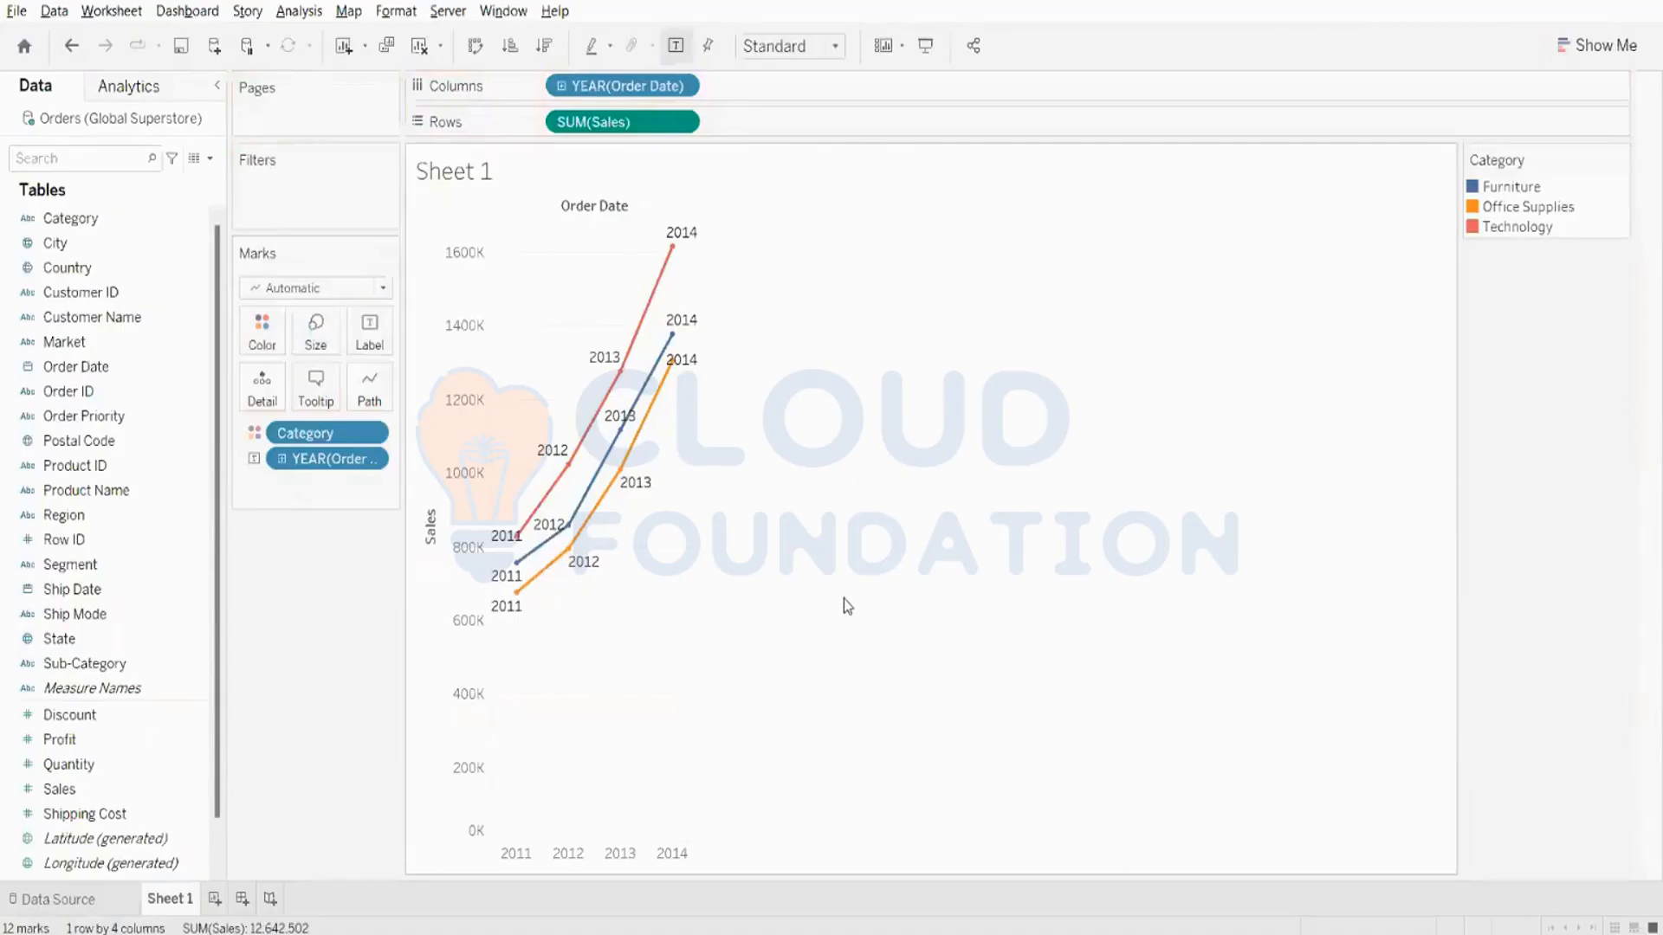
# - Clear the Sales view and build a line chart of Profit by Order Date year
pyautogui.moveTo(606, 121); pyautogui.dragTo(265, 624)
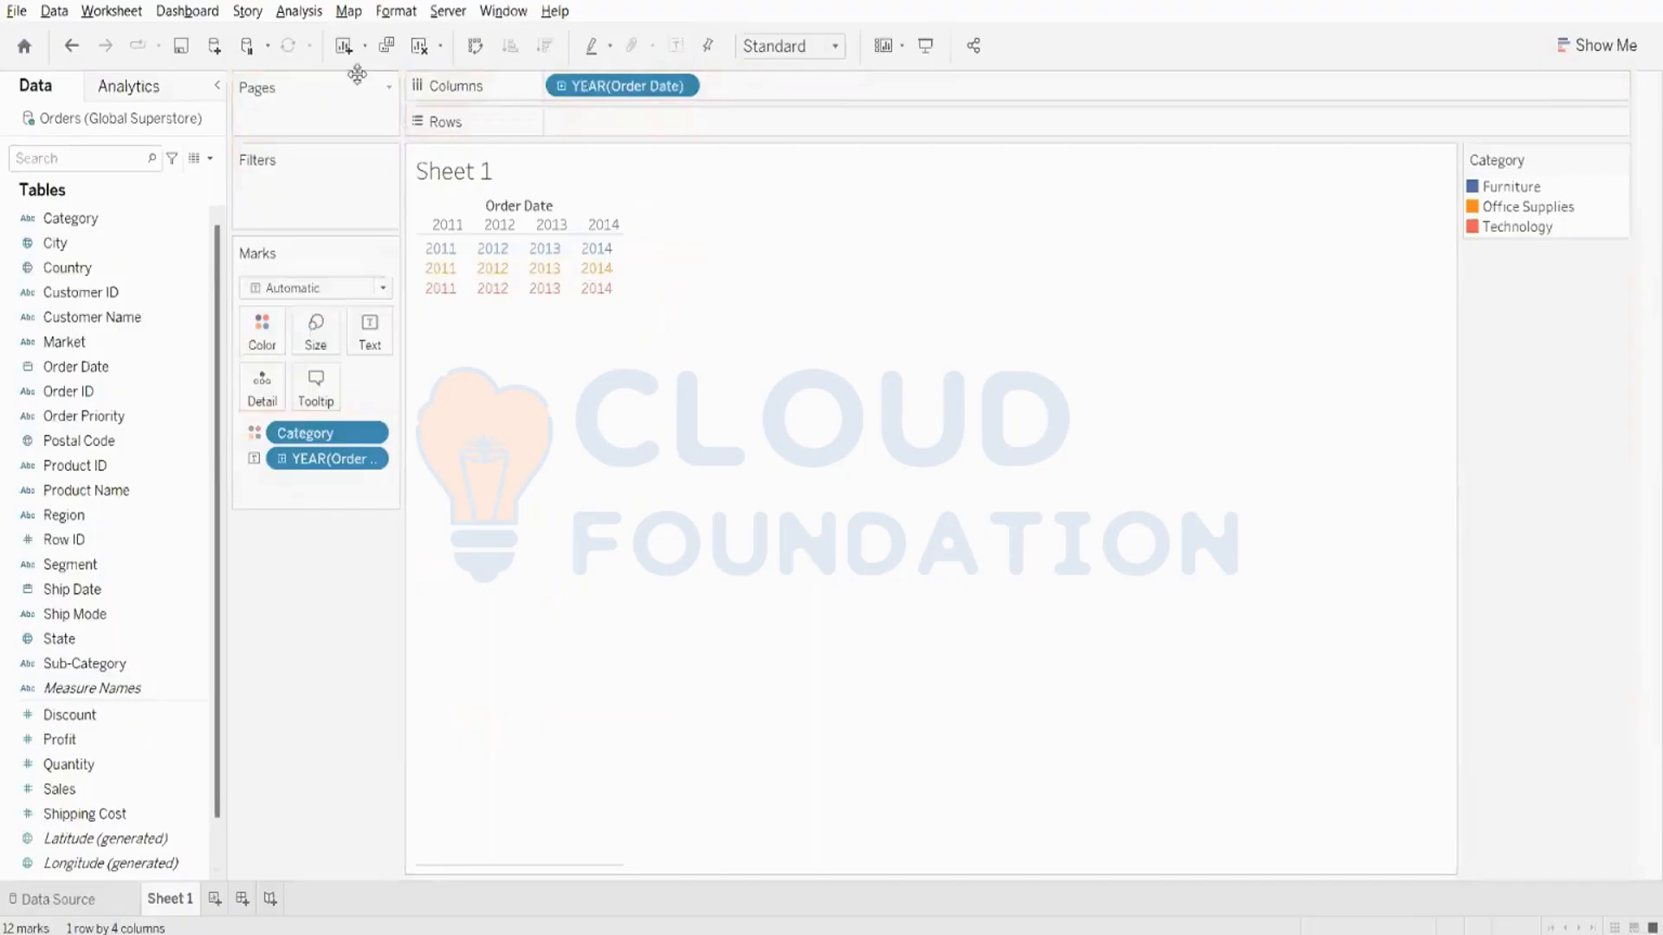
pyautogui.click(419, 45)
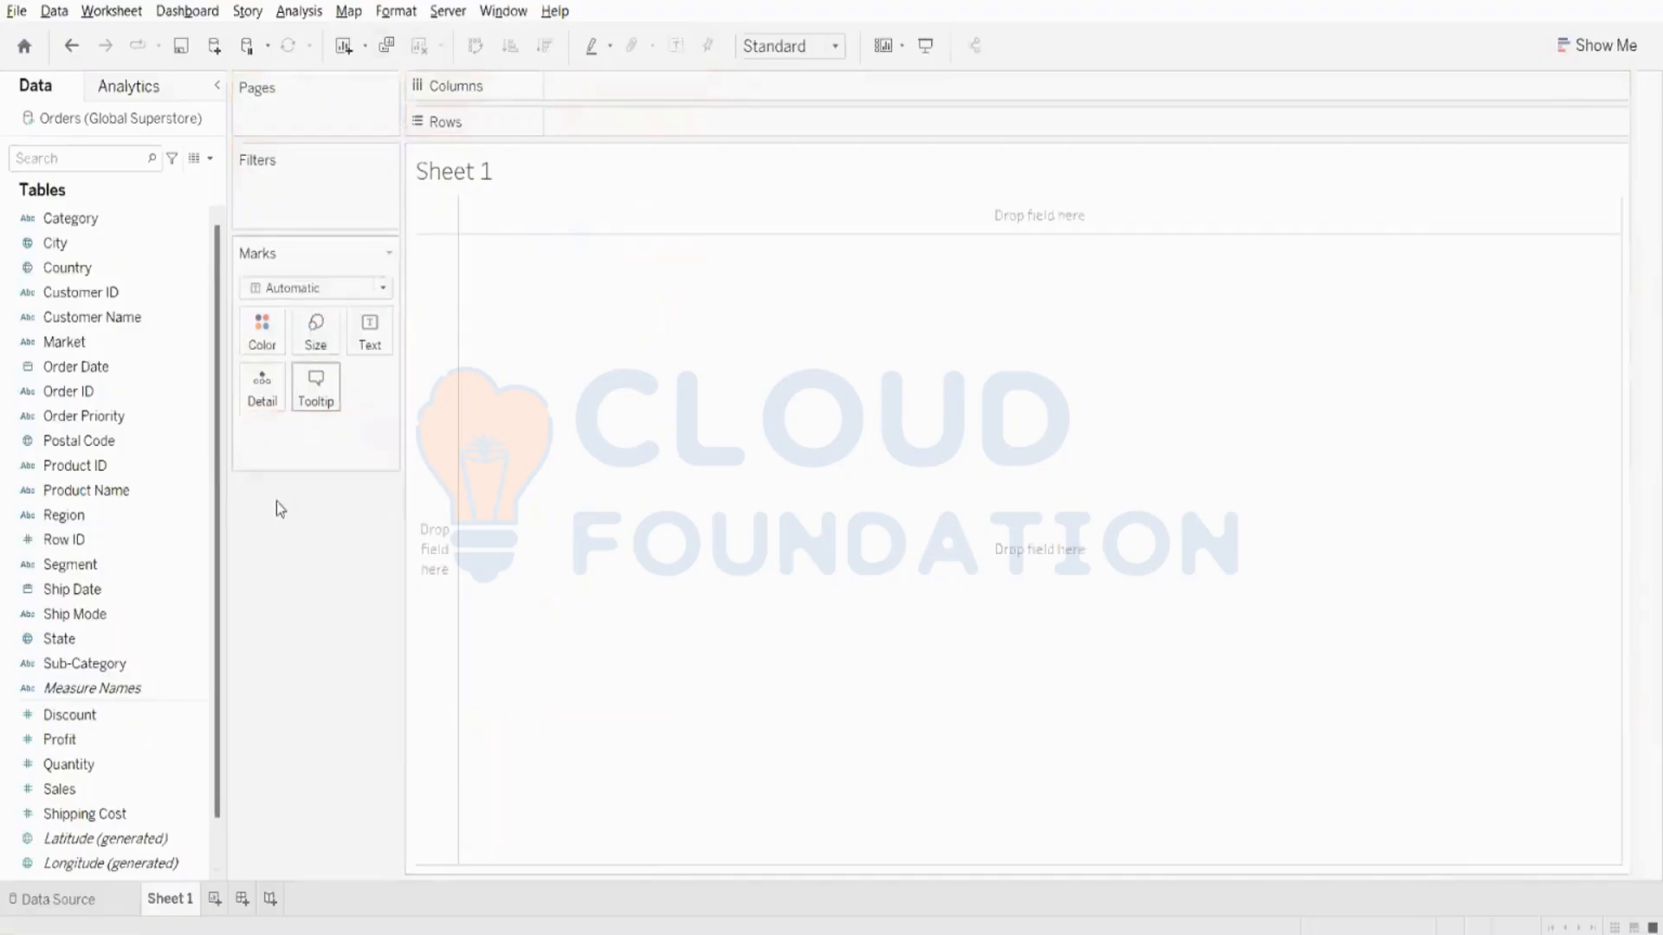
pyautogui.doubleClick(90, 747)
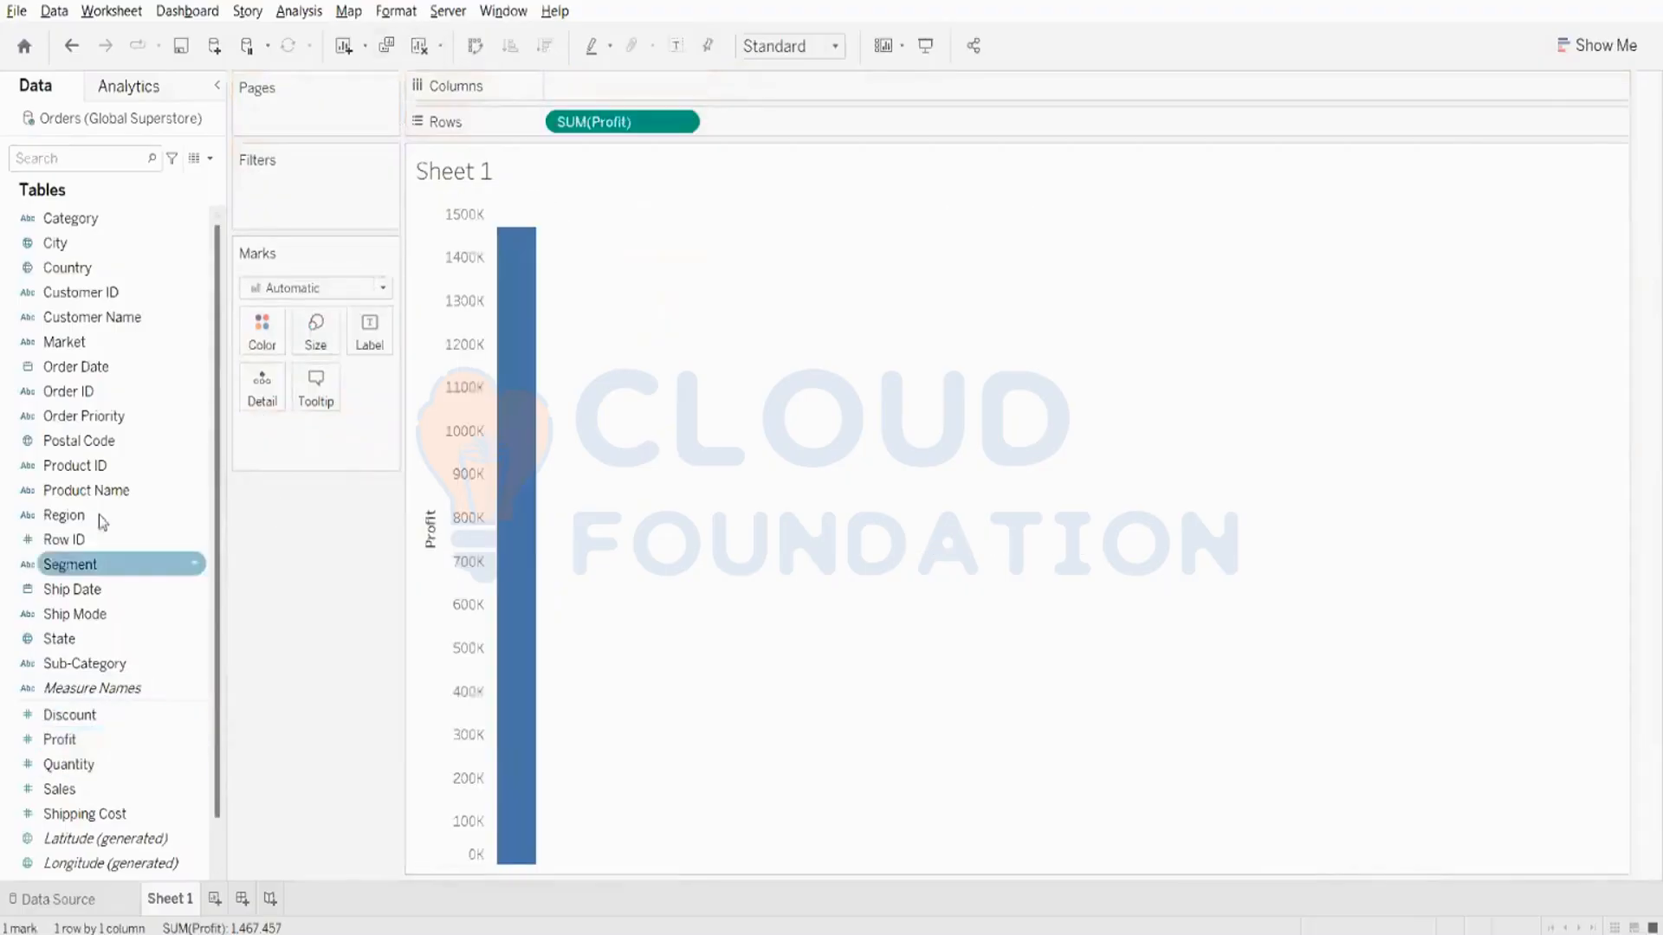
pyautogui.doubleClick(102, 371)
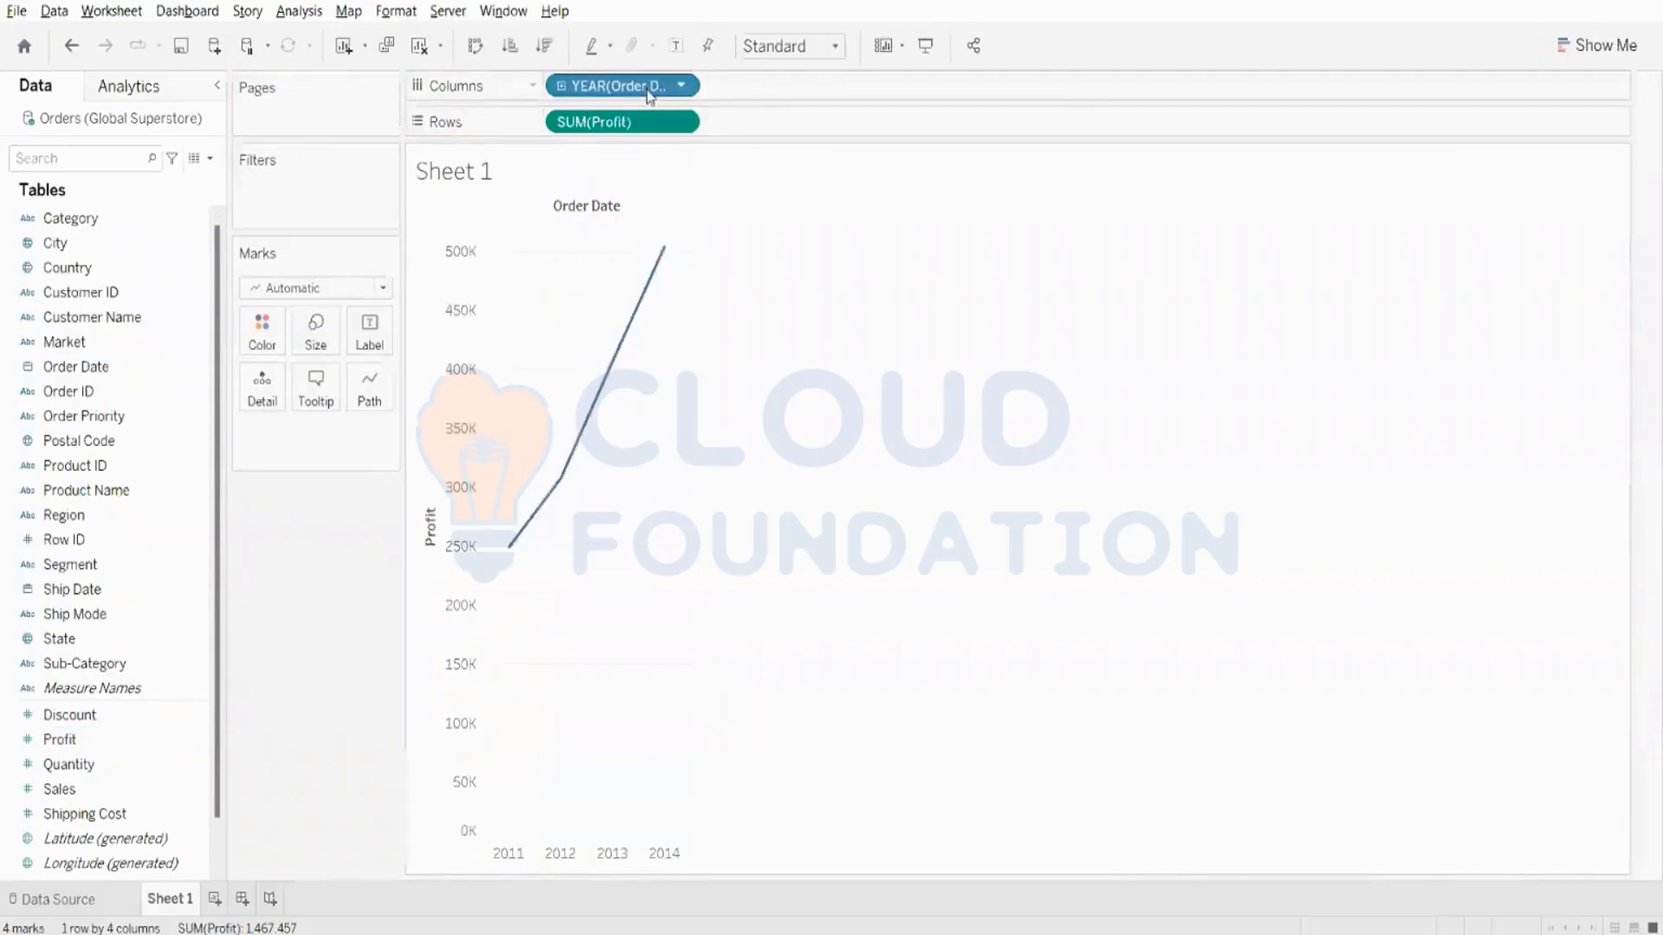
# - Color the Profit lines by Category and label their points with the Order Date year
pyautogui.moveTo(117, 219); pyautogui.dragTo(261, 341)
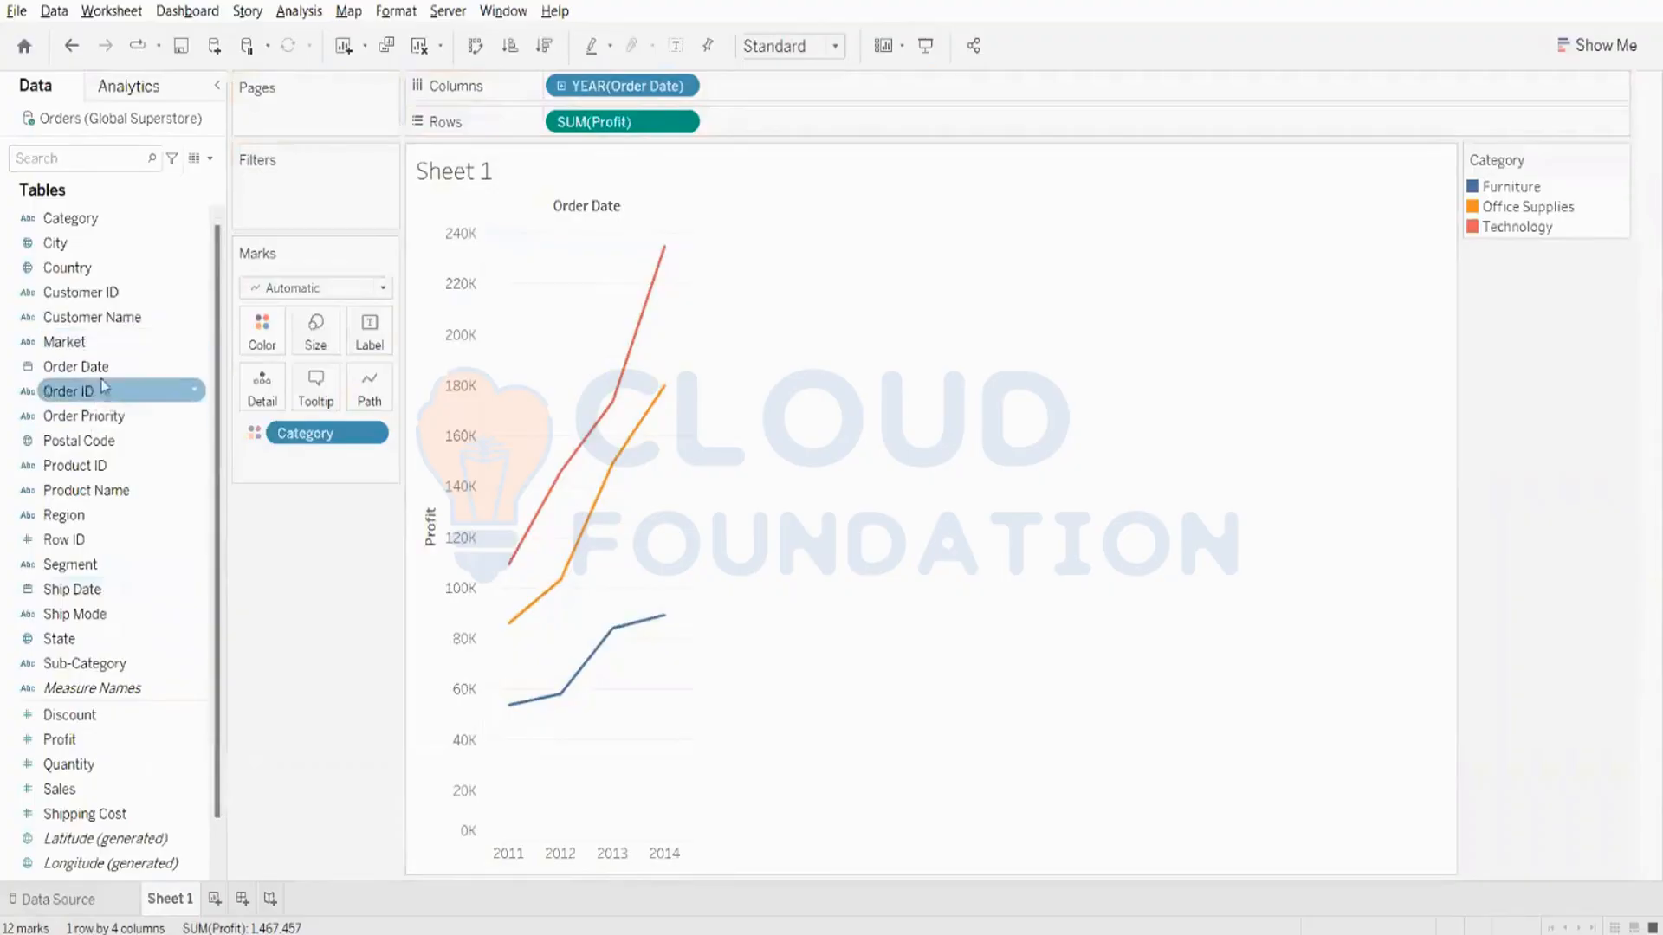
pyautogui.moveTo(76, 366); pyautogui.dragTo(368, 338)
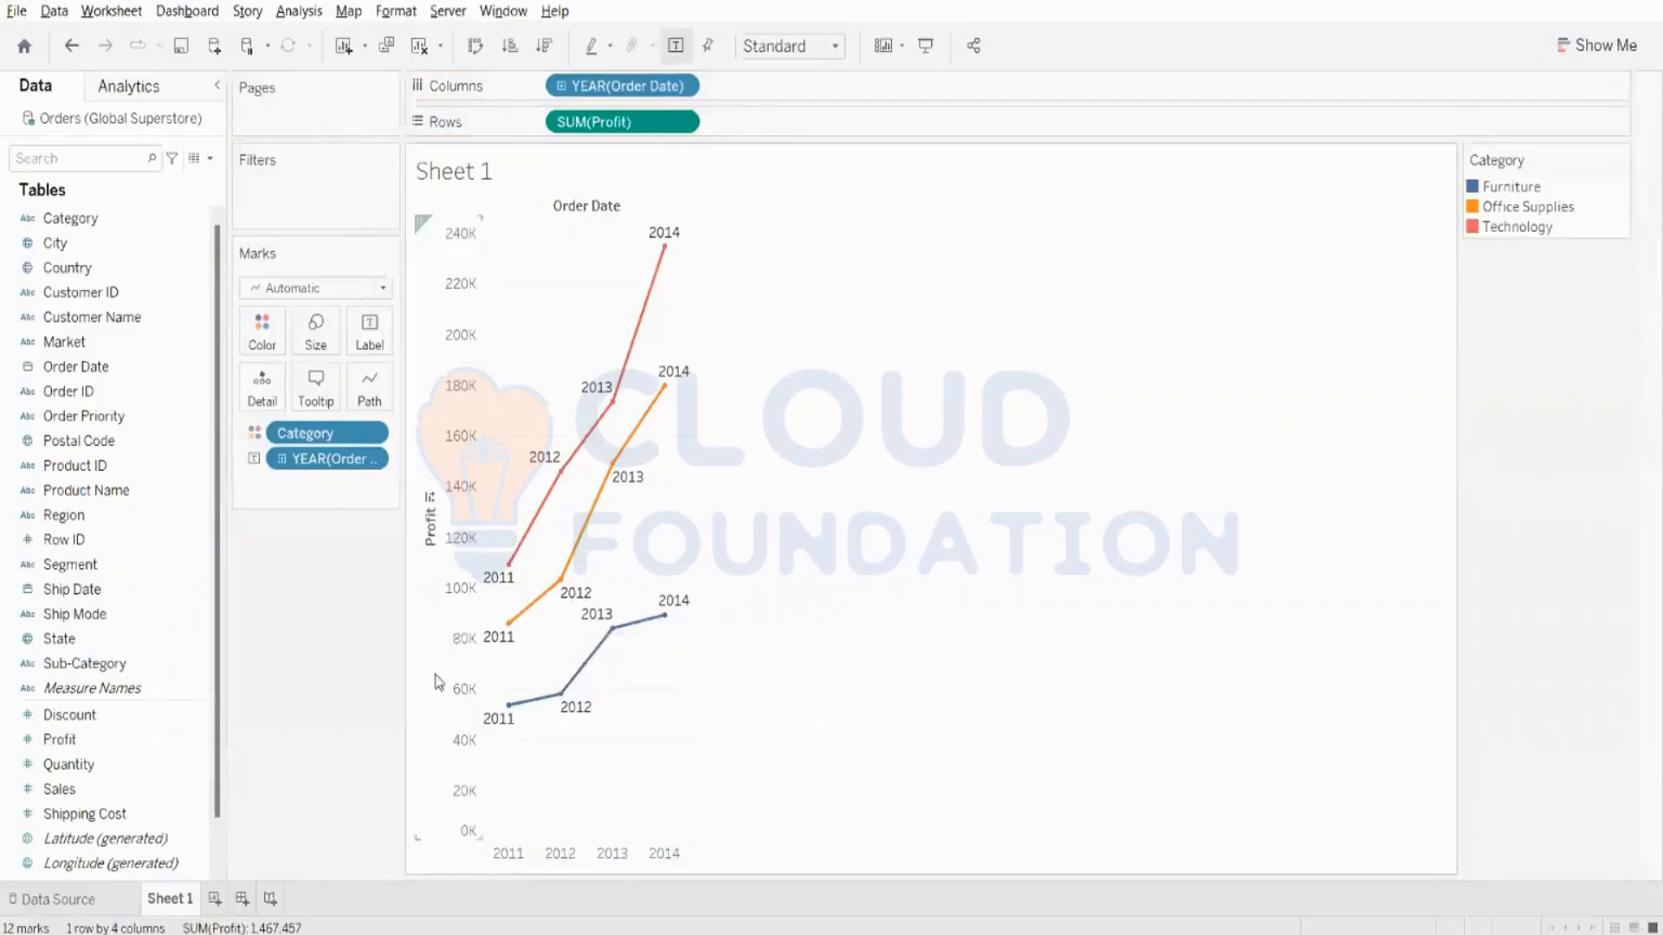
pyautogui.moveTo(525, 609)
# - Widen the Profit chart to roughly three times its width and add Sales to the point labels
pyautogui.moveTo(687, 344); pyautogui.dragTo(1046, 346)
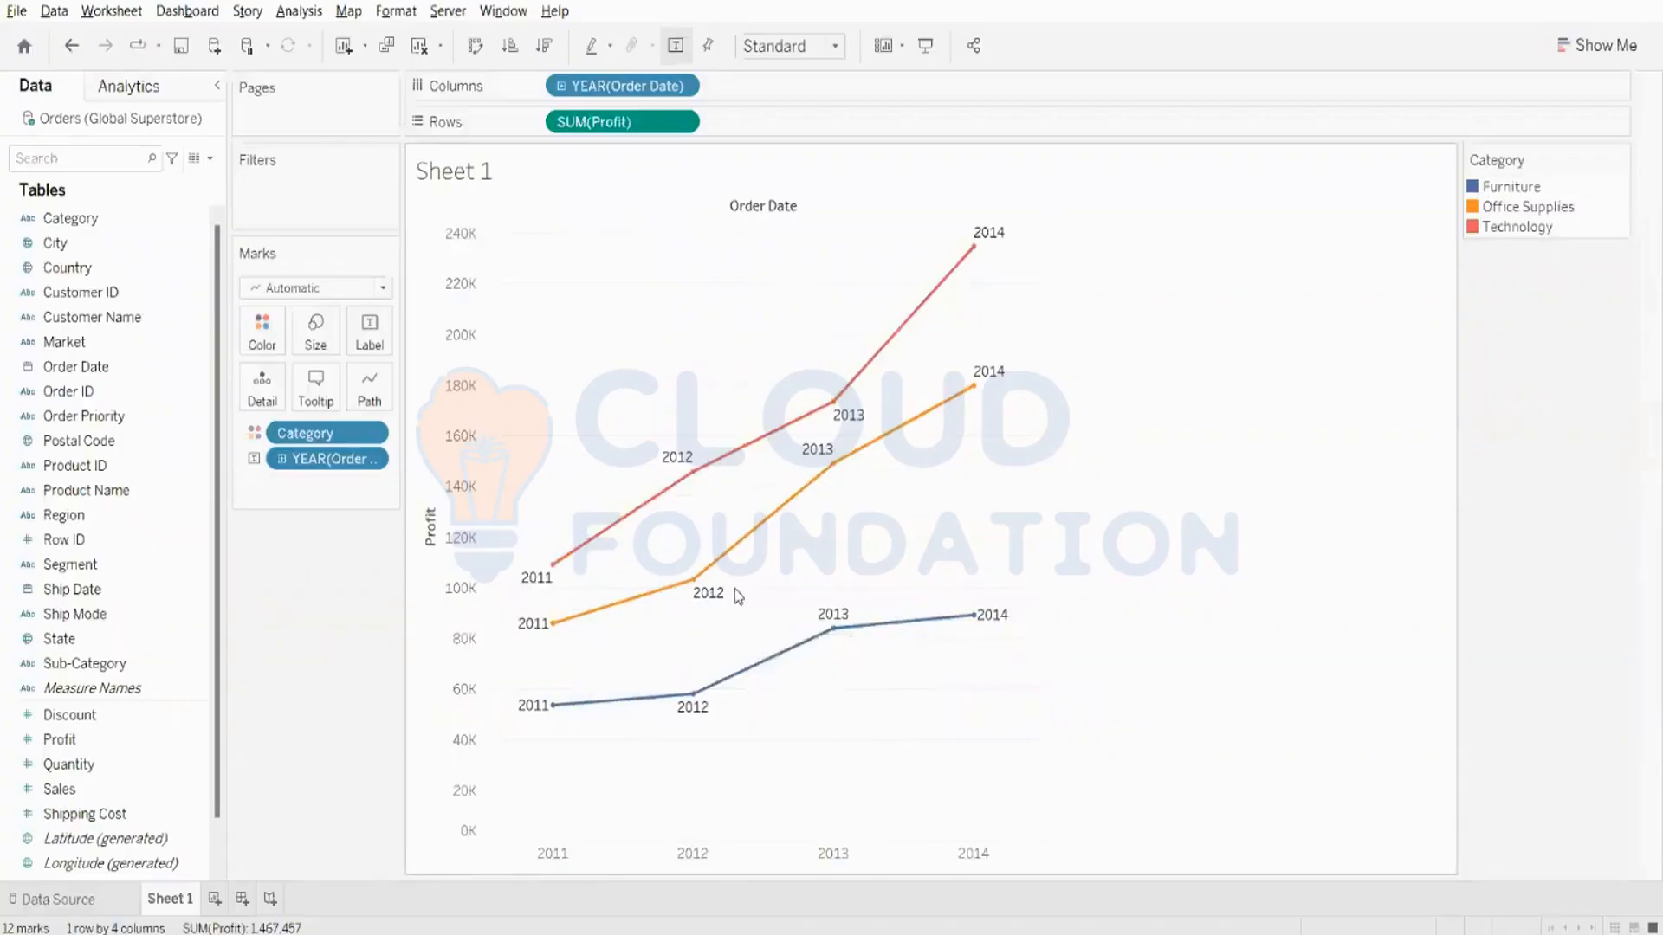
pyautogui.moveTo(691, 595)
pyautogui.moveTo(872, 456)
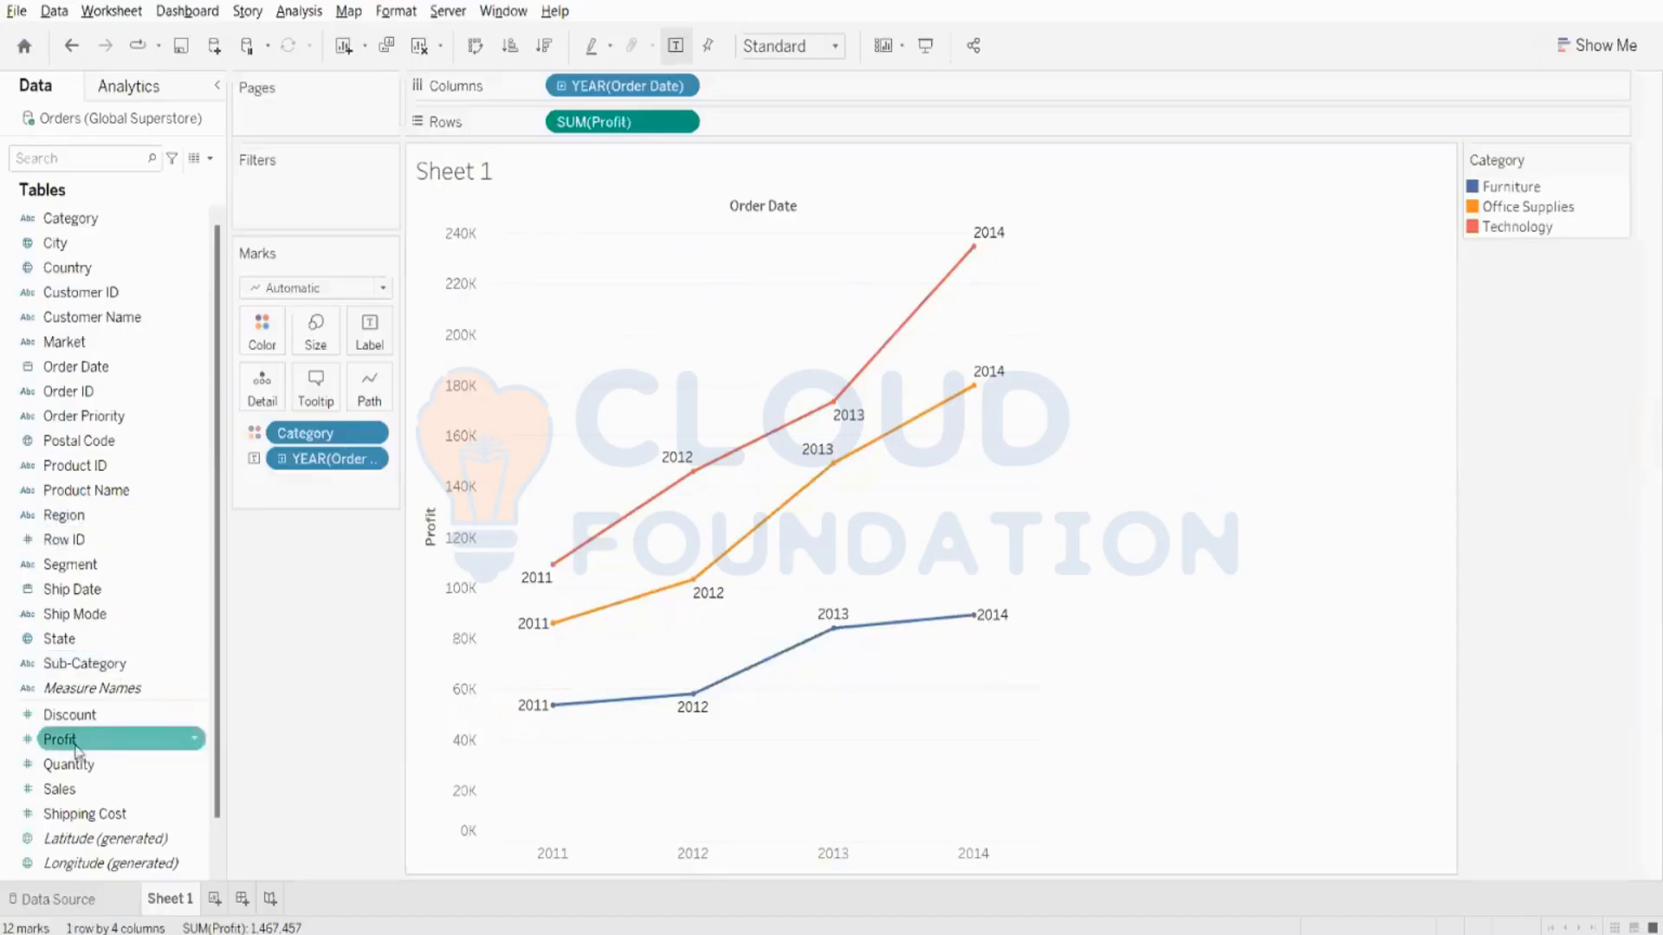
pyautogui.moveTo(63, 793); pyautogui.dragTo(356, 337)
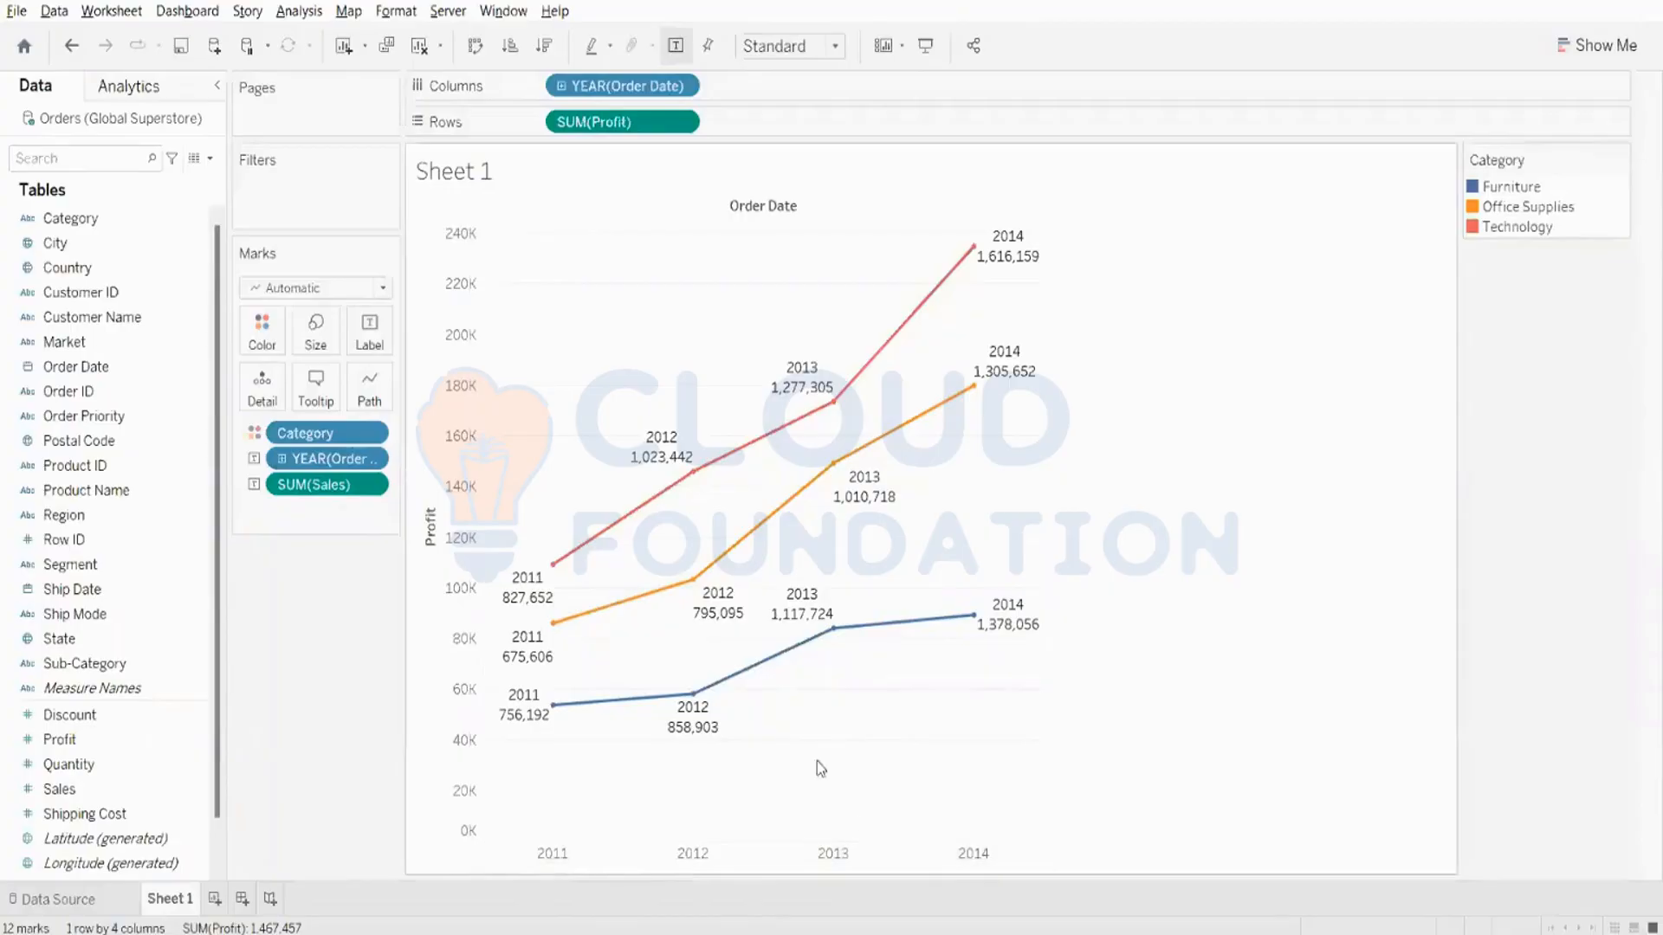
# - Edit the label text of the Profit lines, putting "Sales is" in front of the SUM(Sales) field
pyautogui.moveTo(816, 387)
pyautogui.moveTo(818, 394)
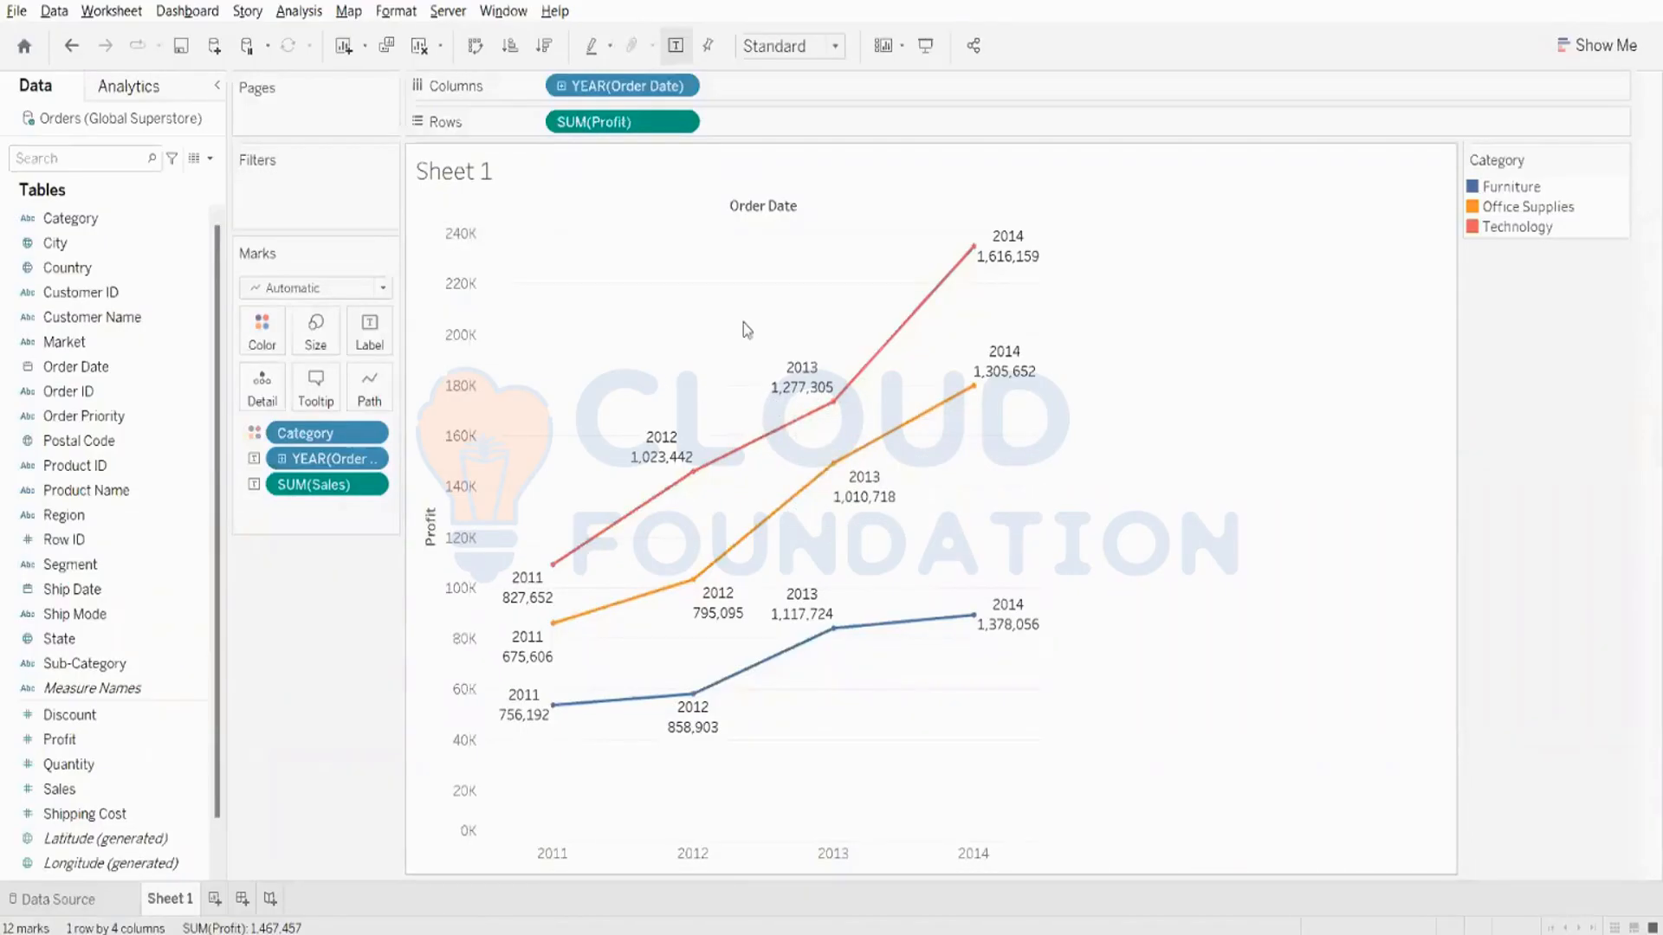
pyautogui.click(374, 342)
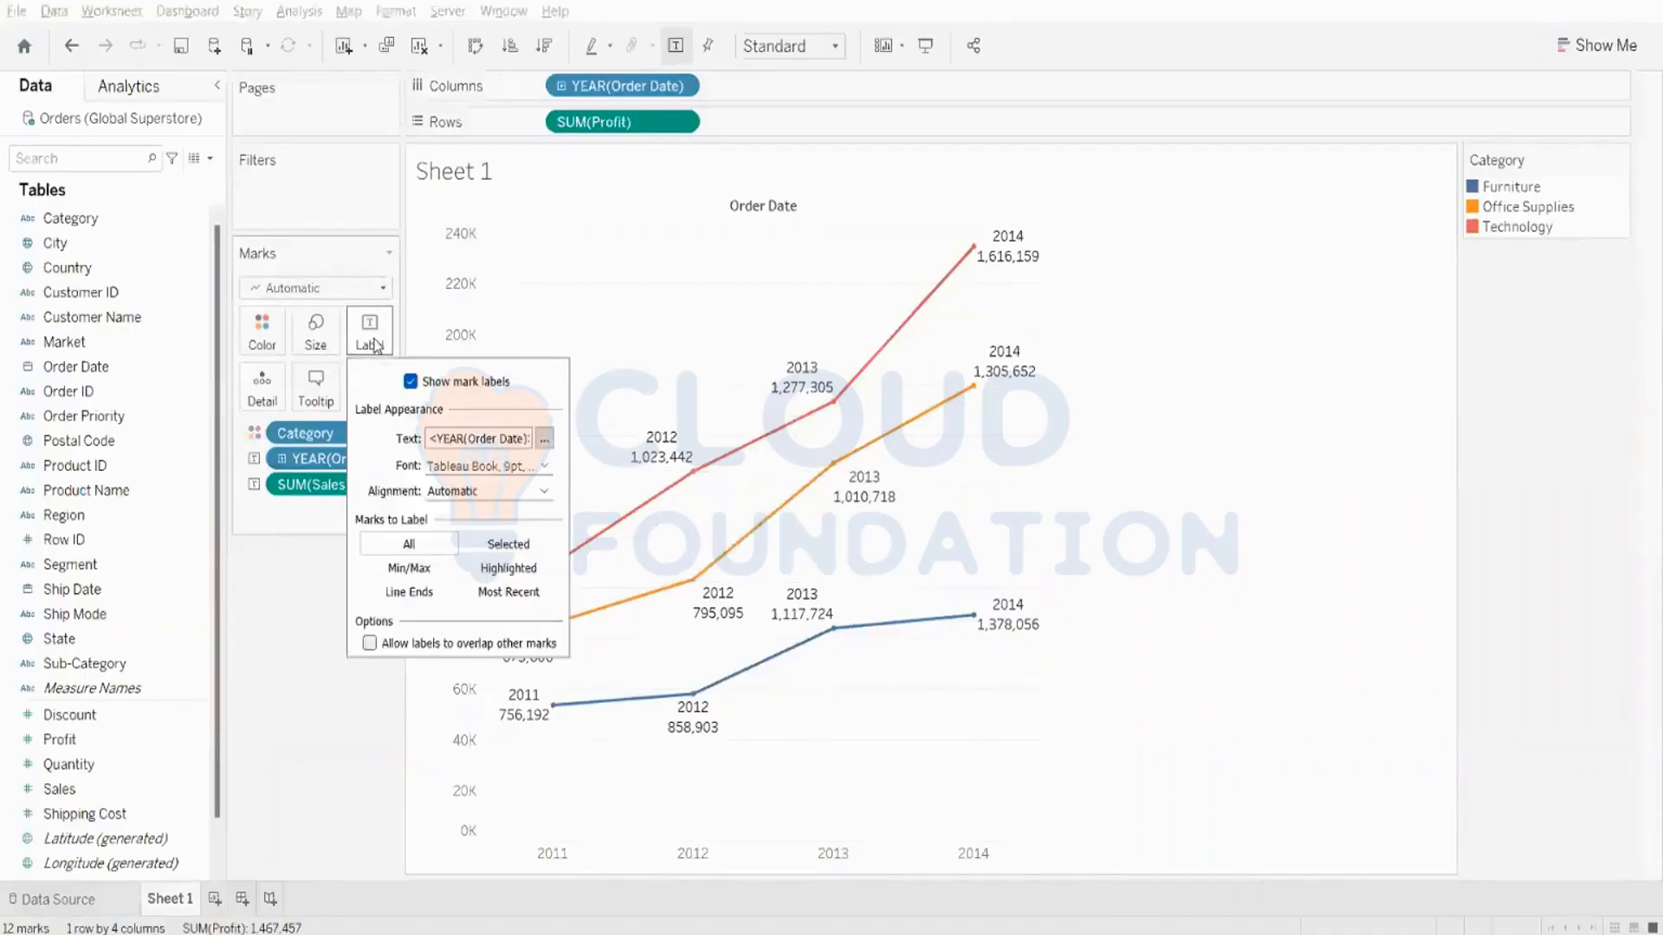
pyautogui.click(544, 440)
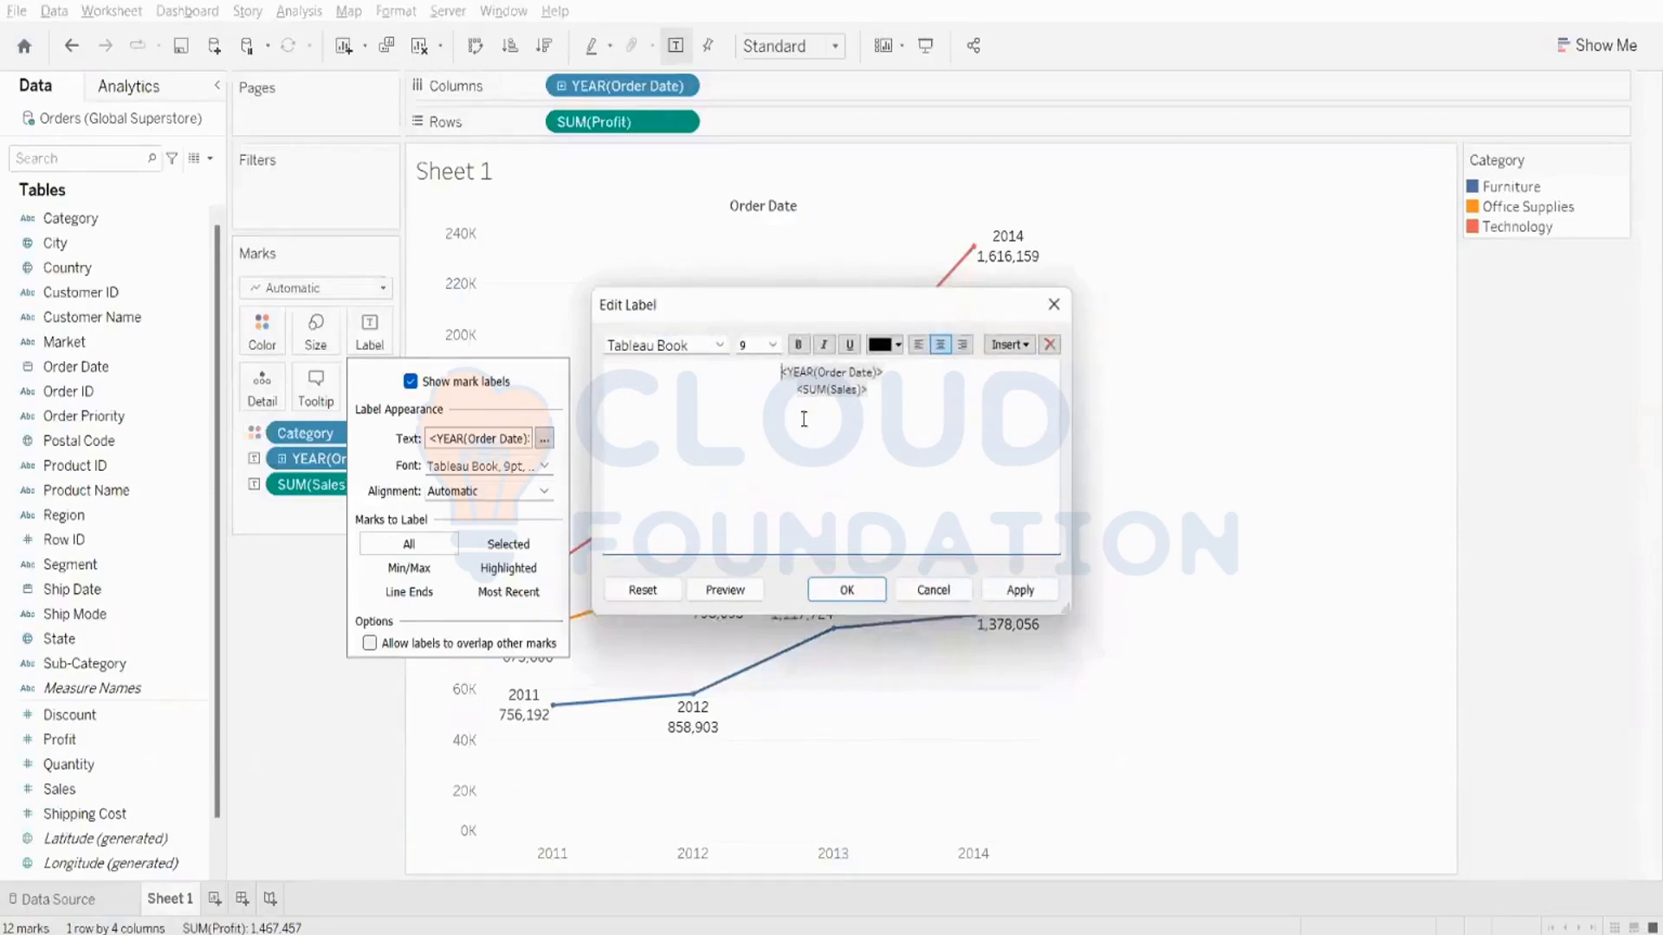
pyautogui.click(900, 387)
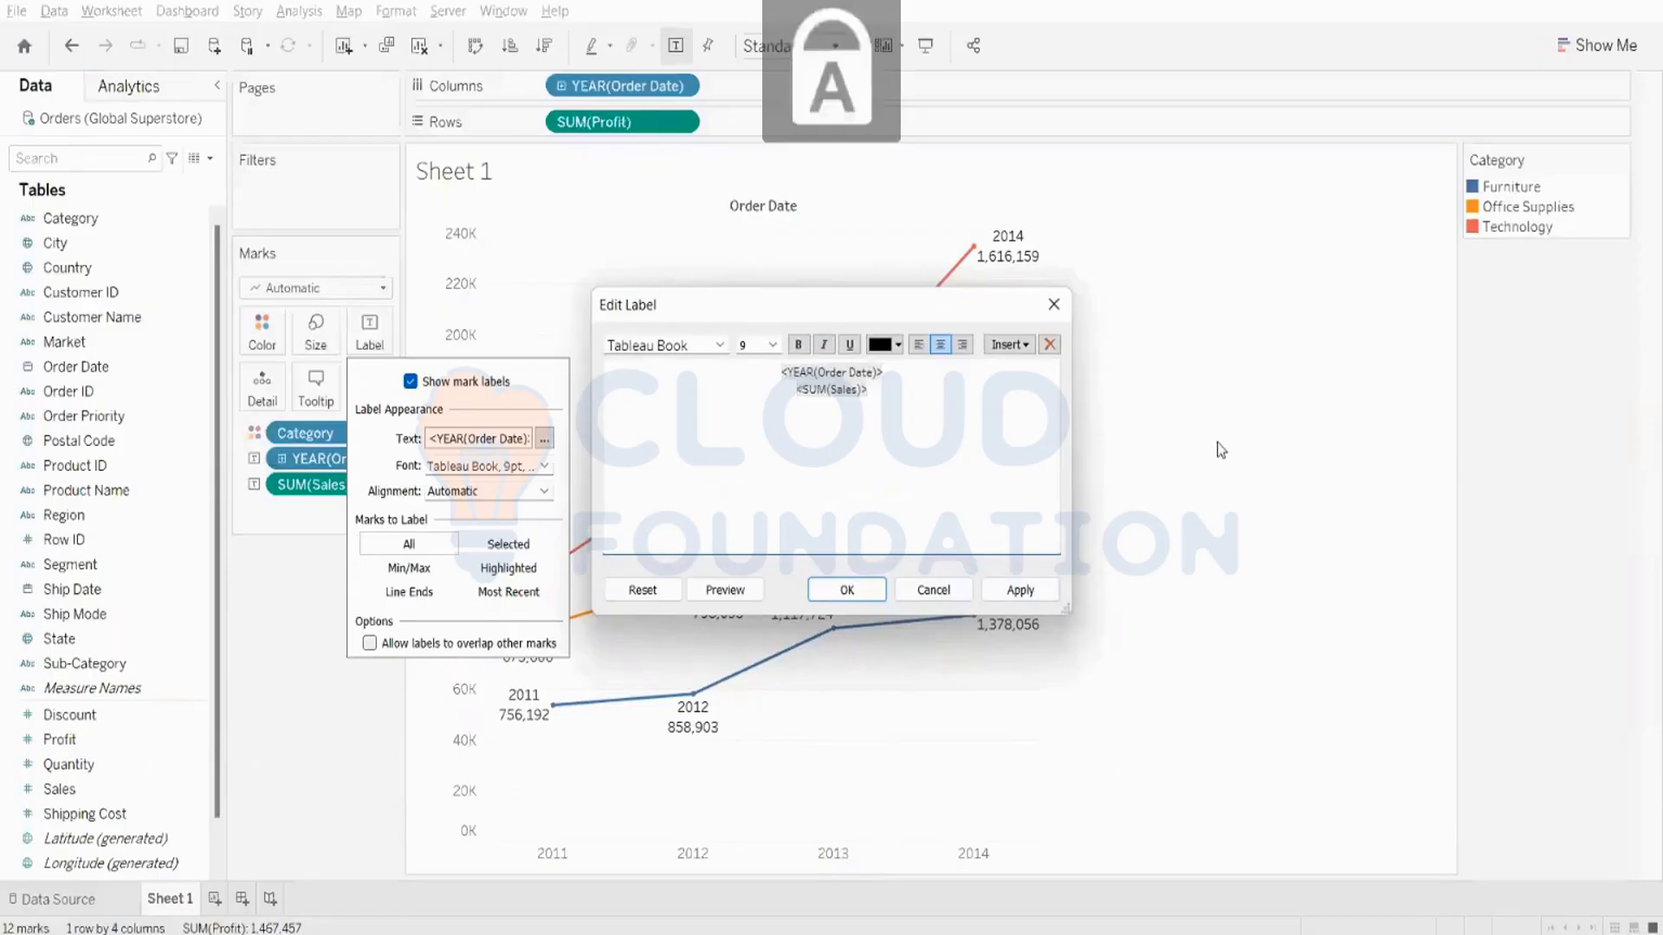
pyautogui.write('Sales ')
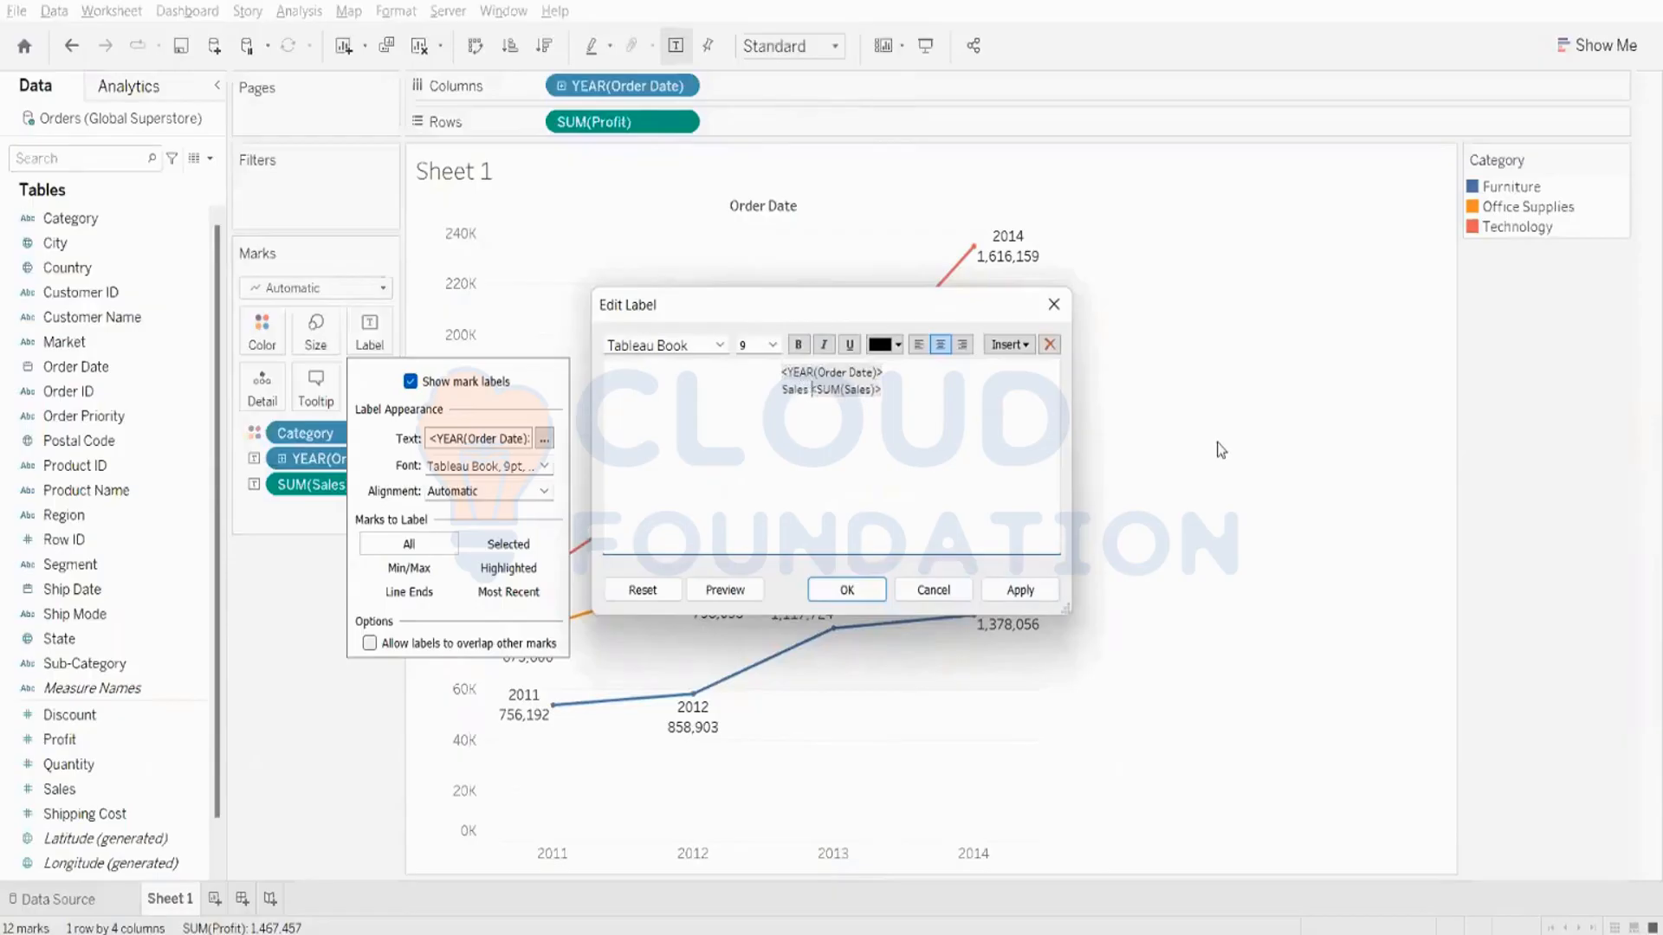
pyautogui.write('id')
pyautogui.press('BackSpace')
pyautogui.write('s')
# - Put "Year is" in front of the YEAR(Order Date) field in the label text and apply the edited label
pyautogui.click(781, 373)
pyautogui.press('capslock')
pyautogui.write('Y')
pyautogui.press('capslock')
pyautogui.write('ear ')
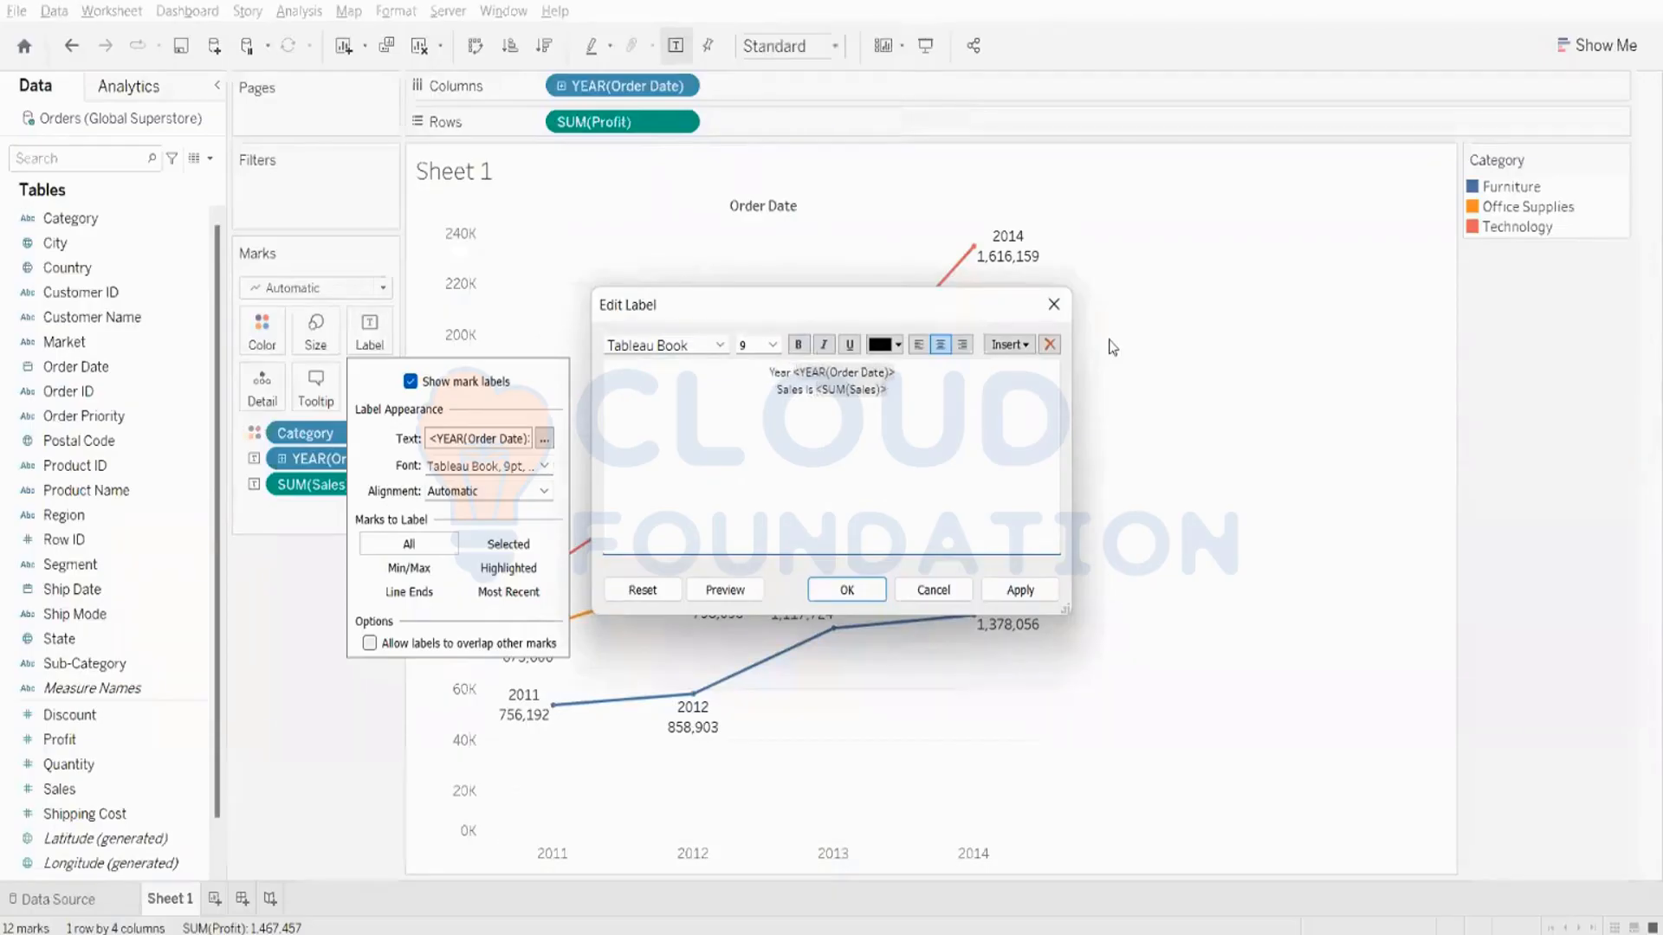
pyautogui.write('is')
pyautogui.click(799, 371)
pyautogui.click(1022, 590)
pyautogui.click(847, 589)
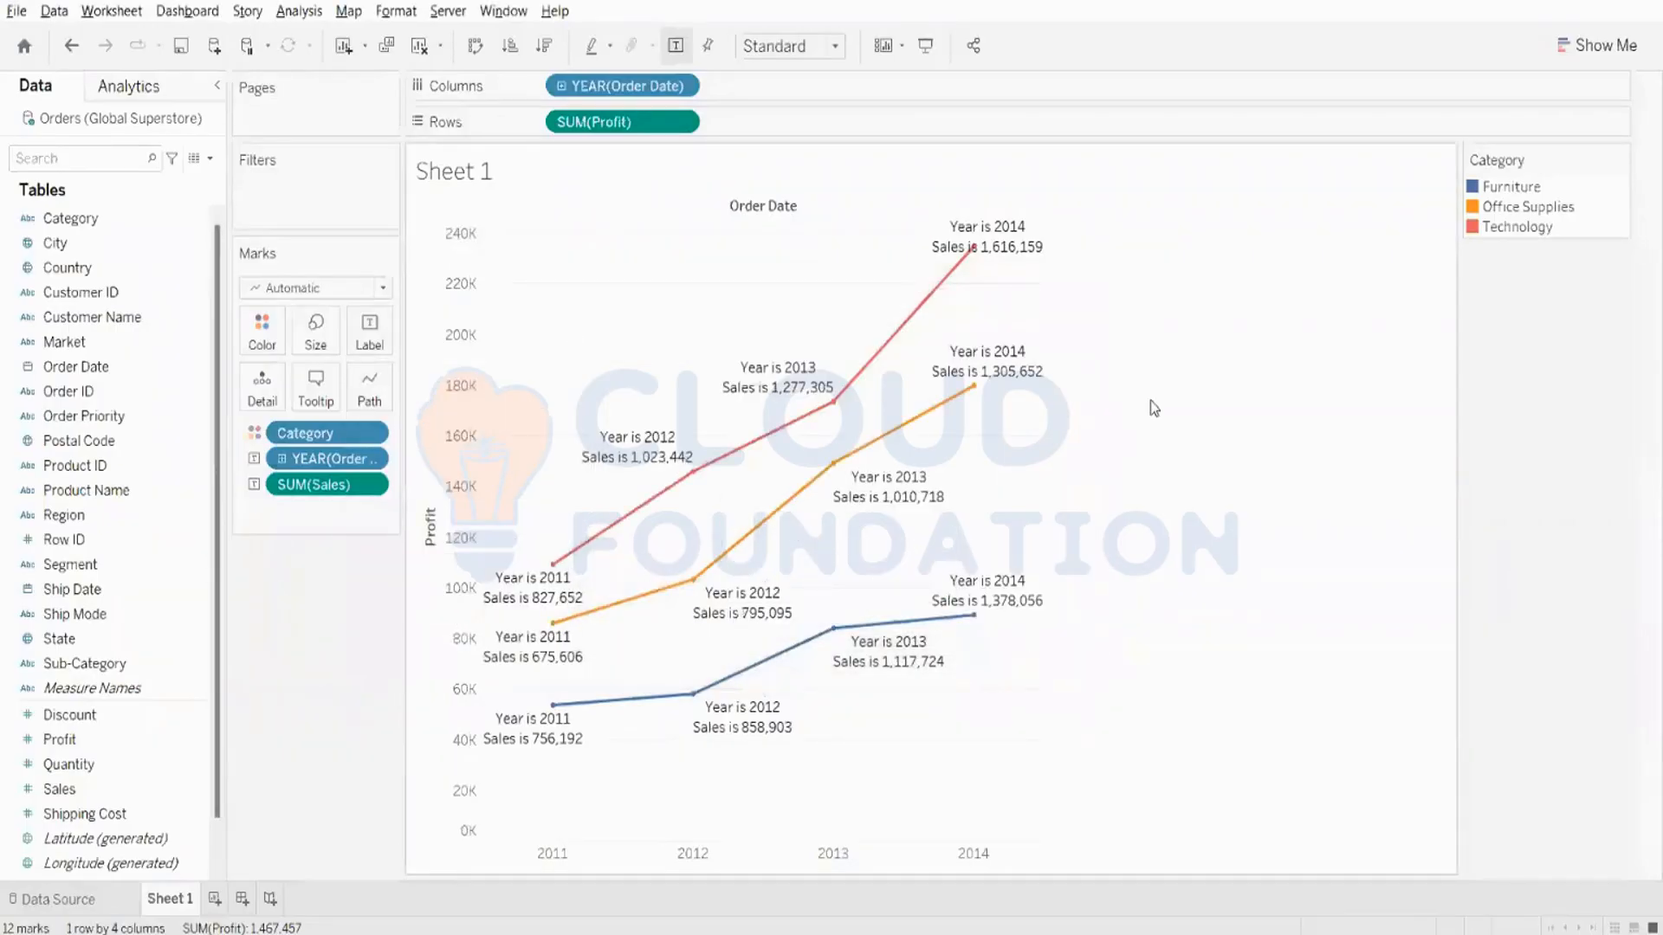
pyautogui.moveTo(803, 384)
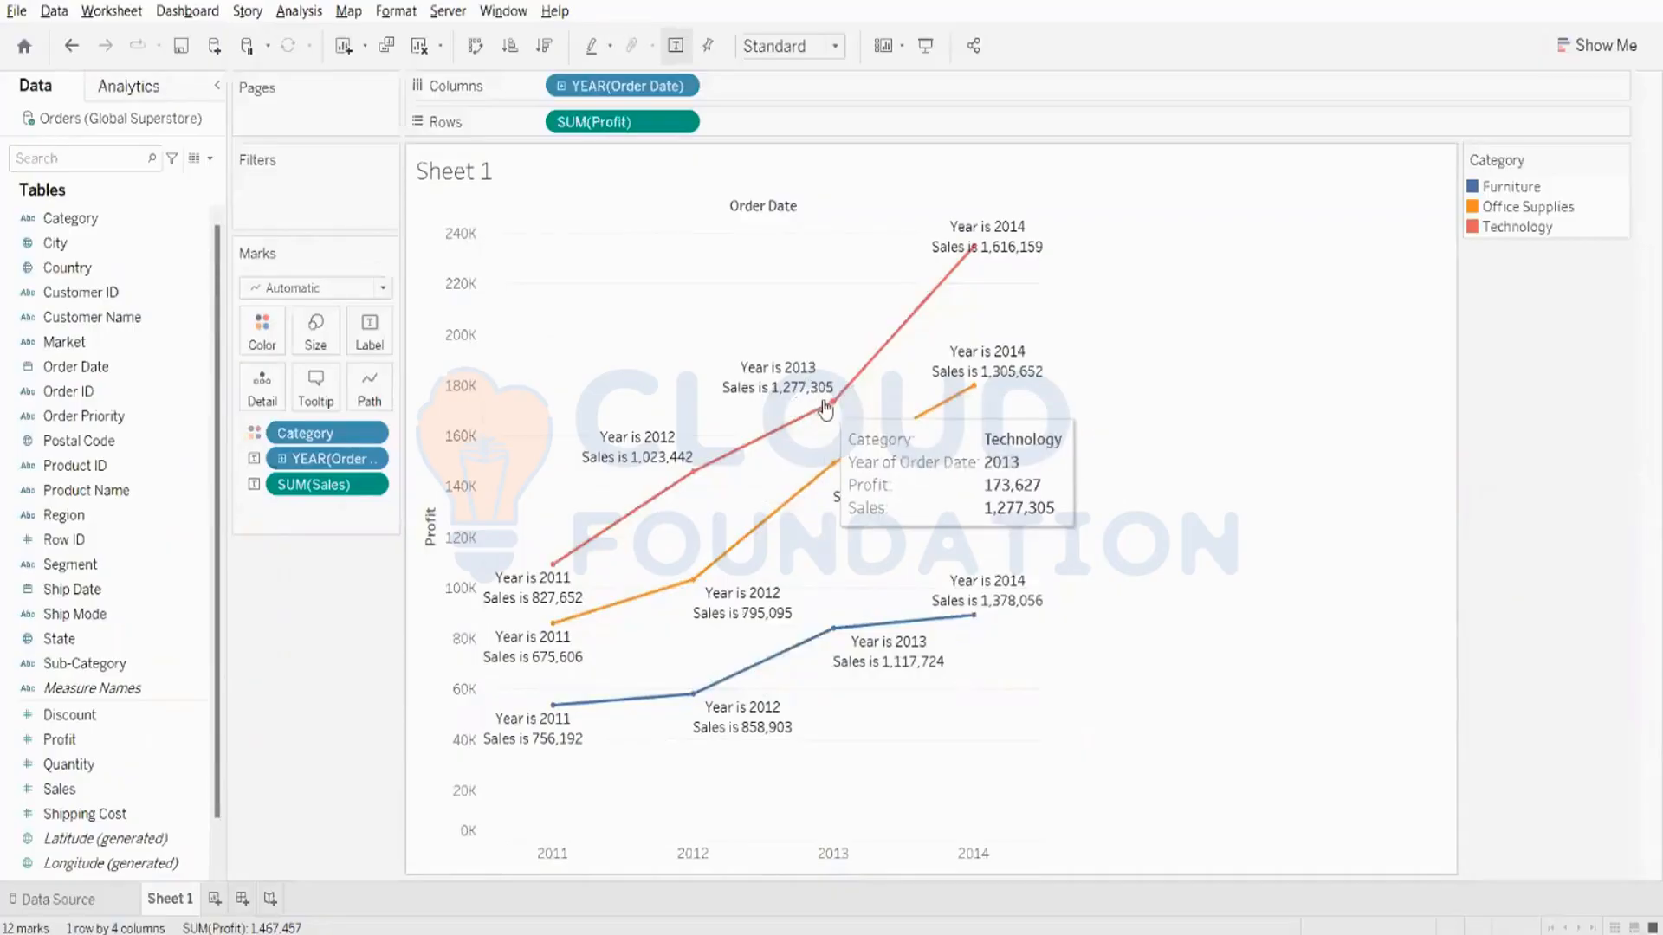
pyautogui.click(369, 333)
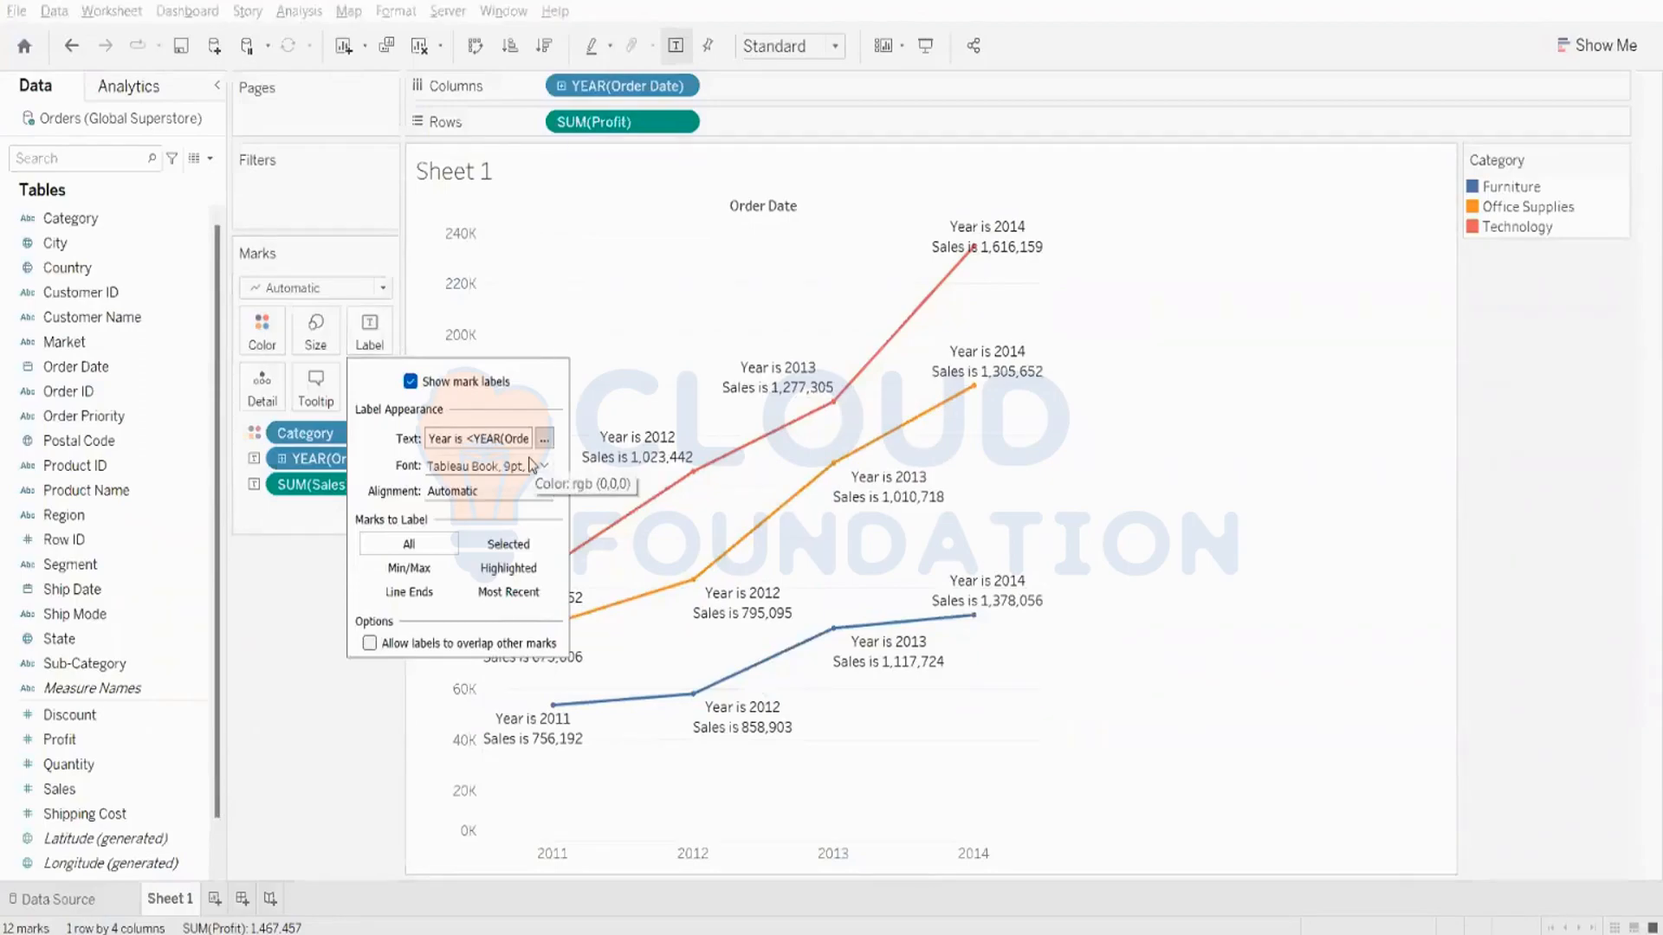
pyautogui.click(271, 689)
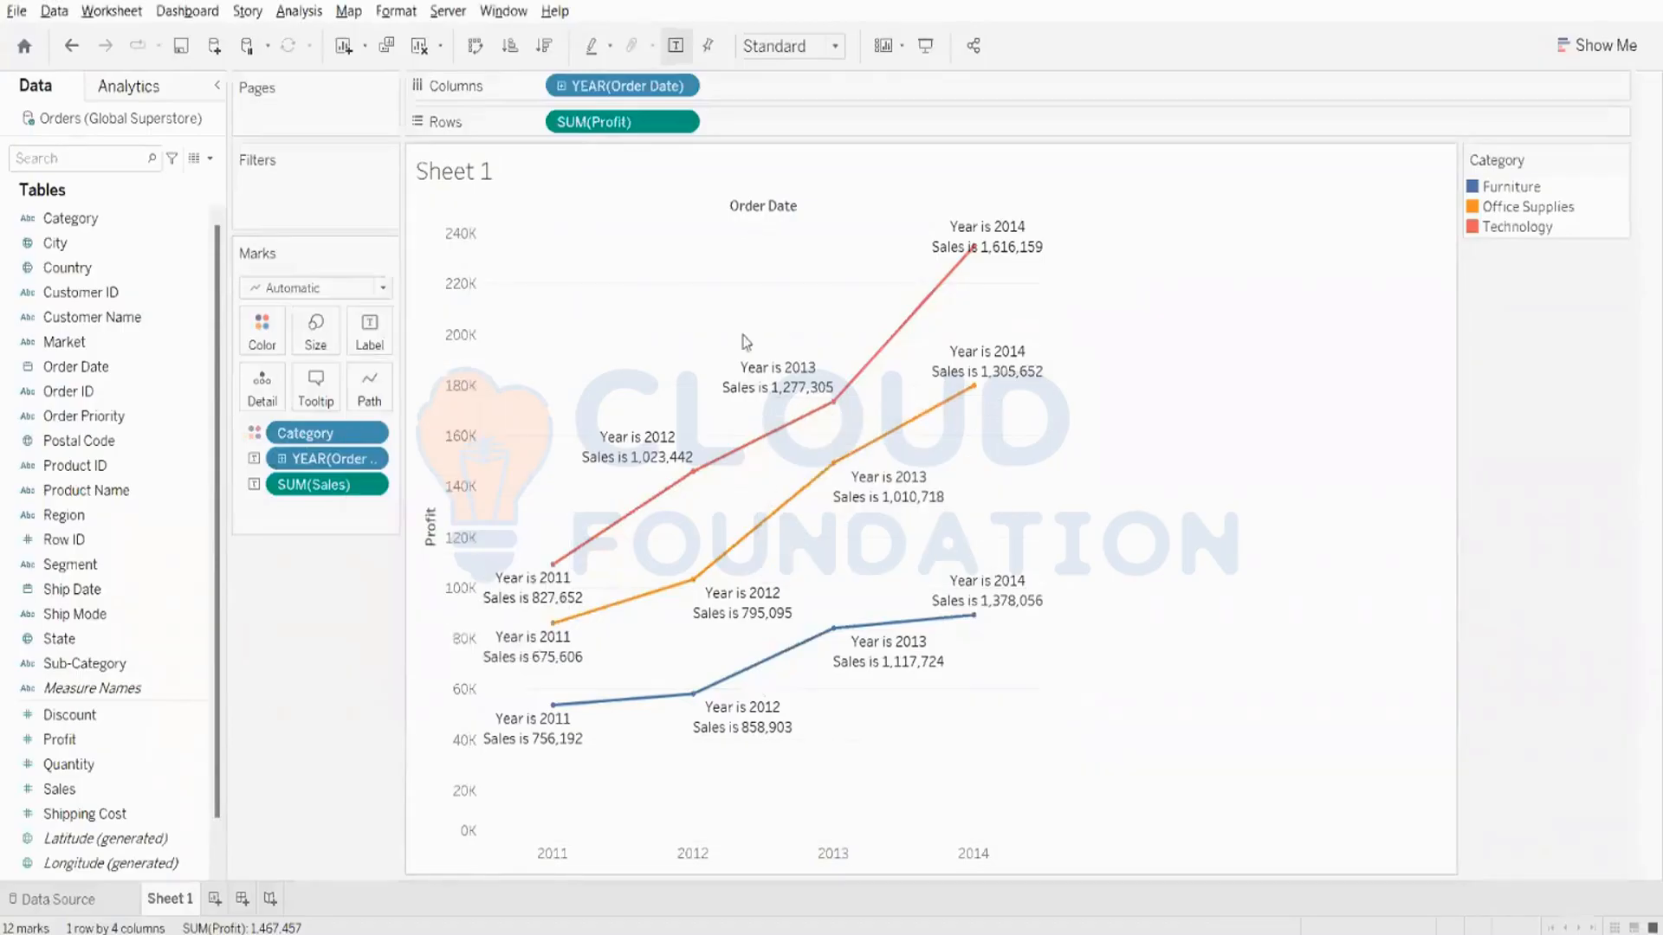
pyautogui.moveTo(900, 440)
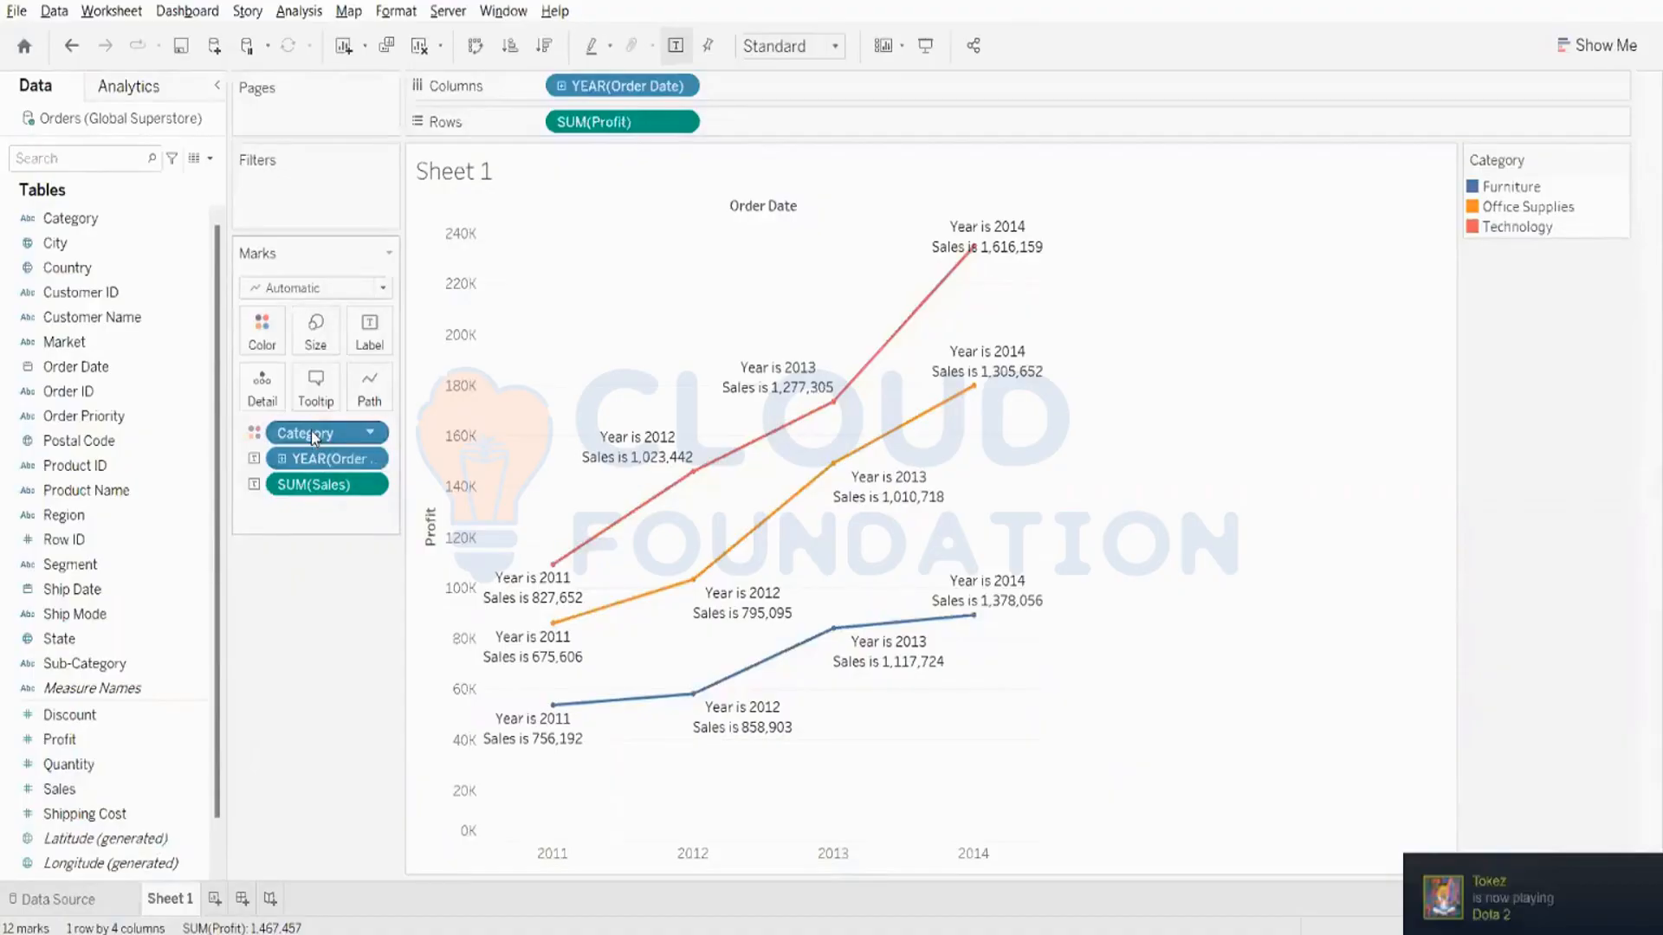
# - Remove Category from the Profit lines and color them by Market instead
pyautogui.moveTo(310, 430); pyautogui.dragTo(5, 201)
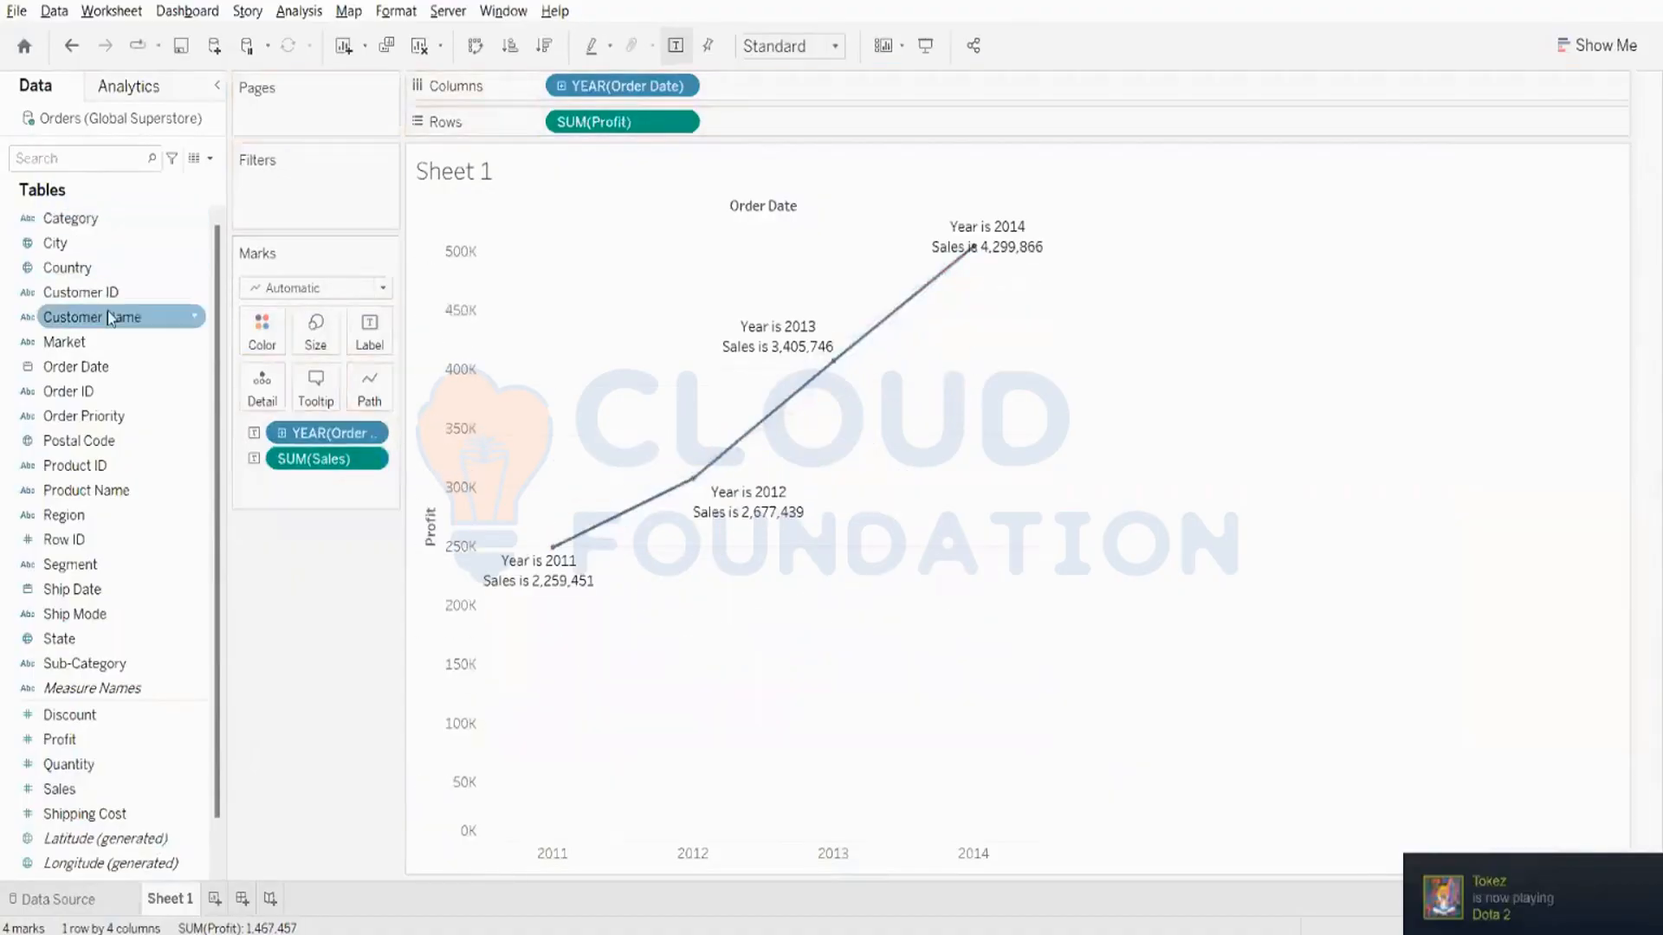
pyautogui.moveTo(69, 342); pyautogui.dragTo(263, 343)
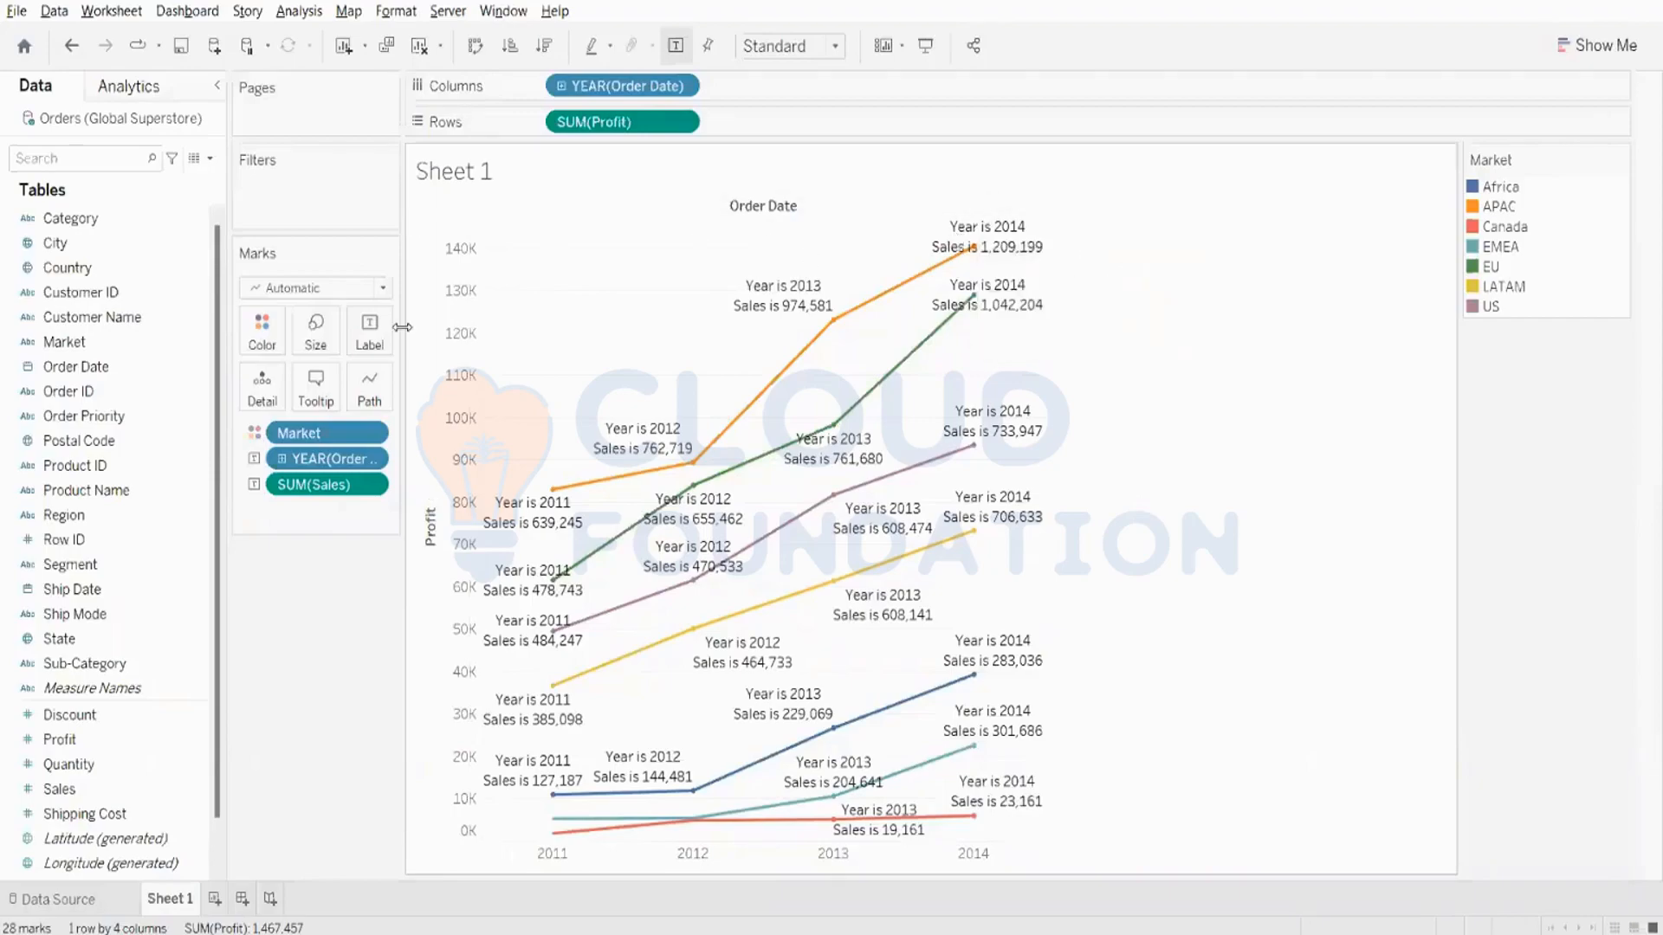
# - Hide the mark labels on the Market lines and show them again
pyautogui.click(370, 331)
pyautogui.click(410, 382)
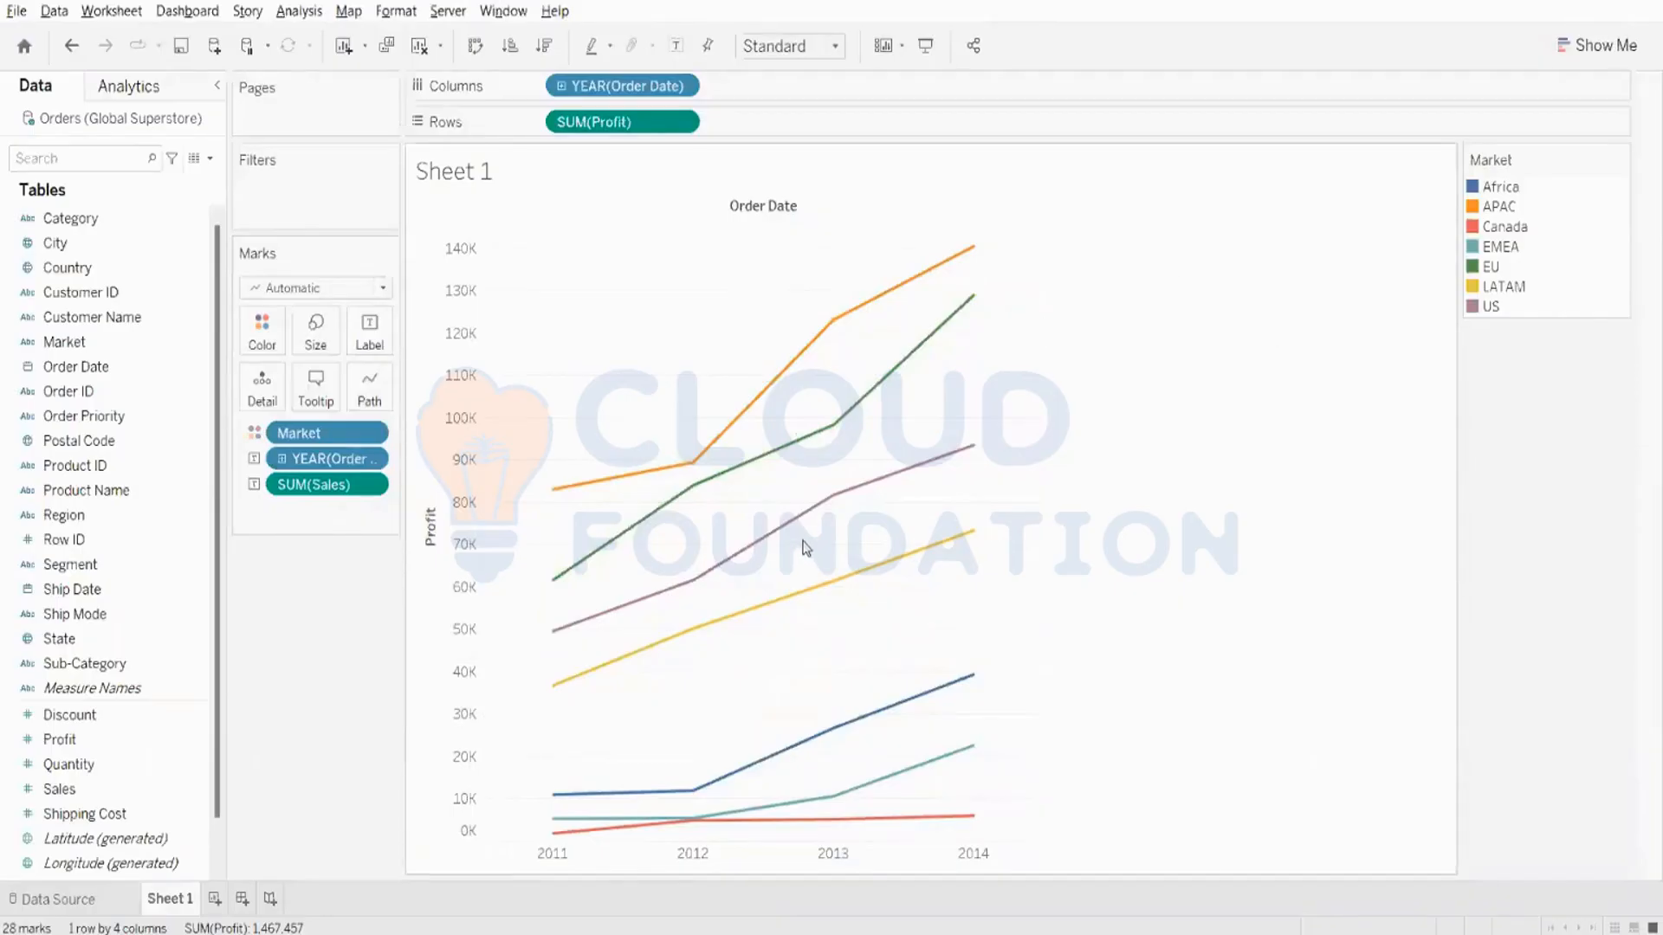
pyautogui.click(369, 333)
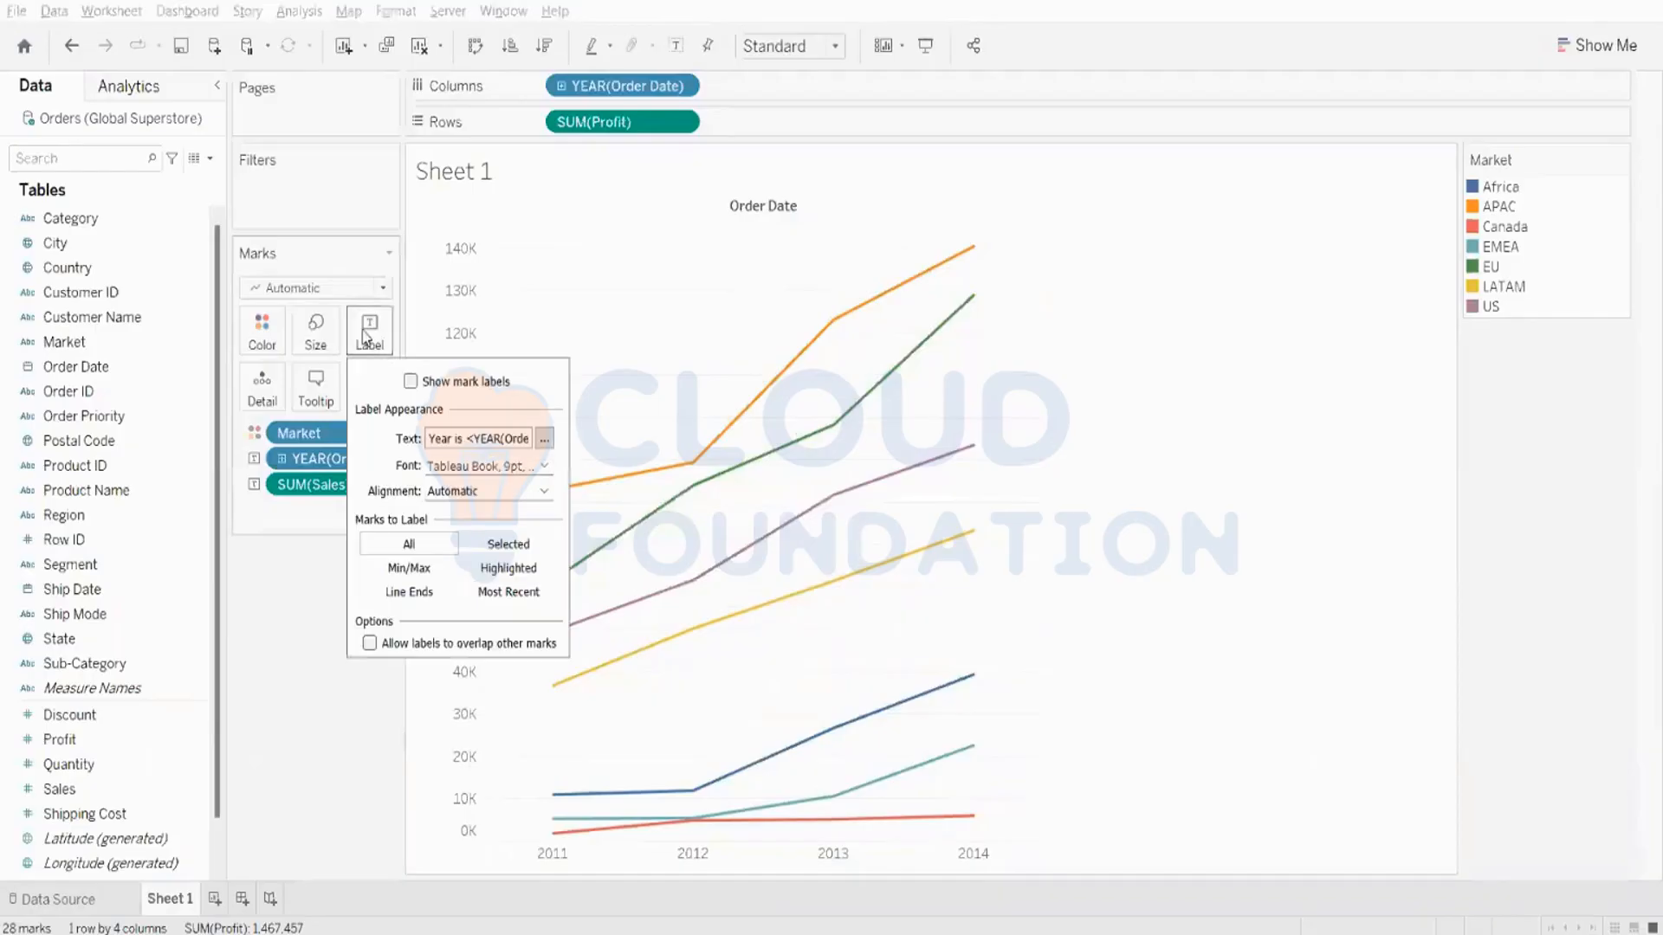
pyautogui.click(411, 381)
pyautogui.click(317, 564)
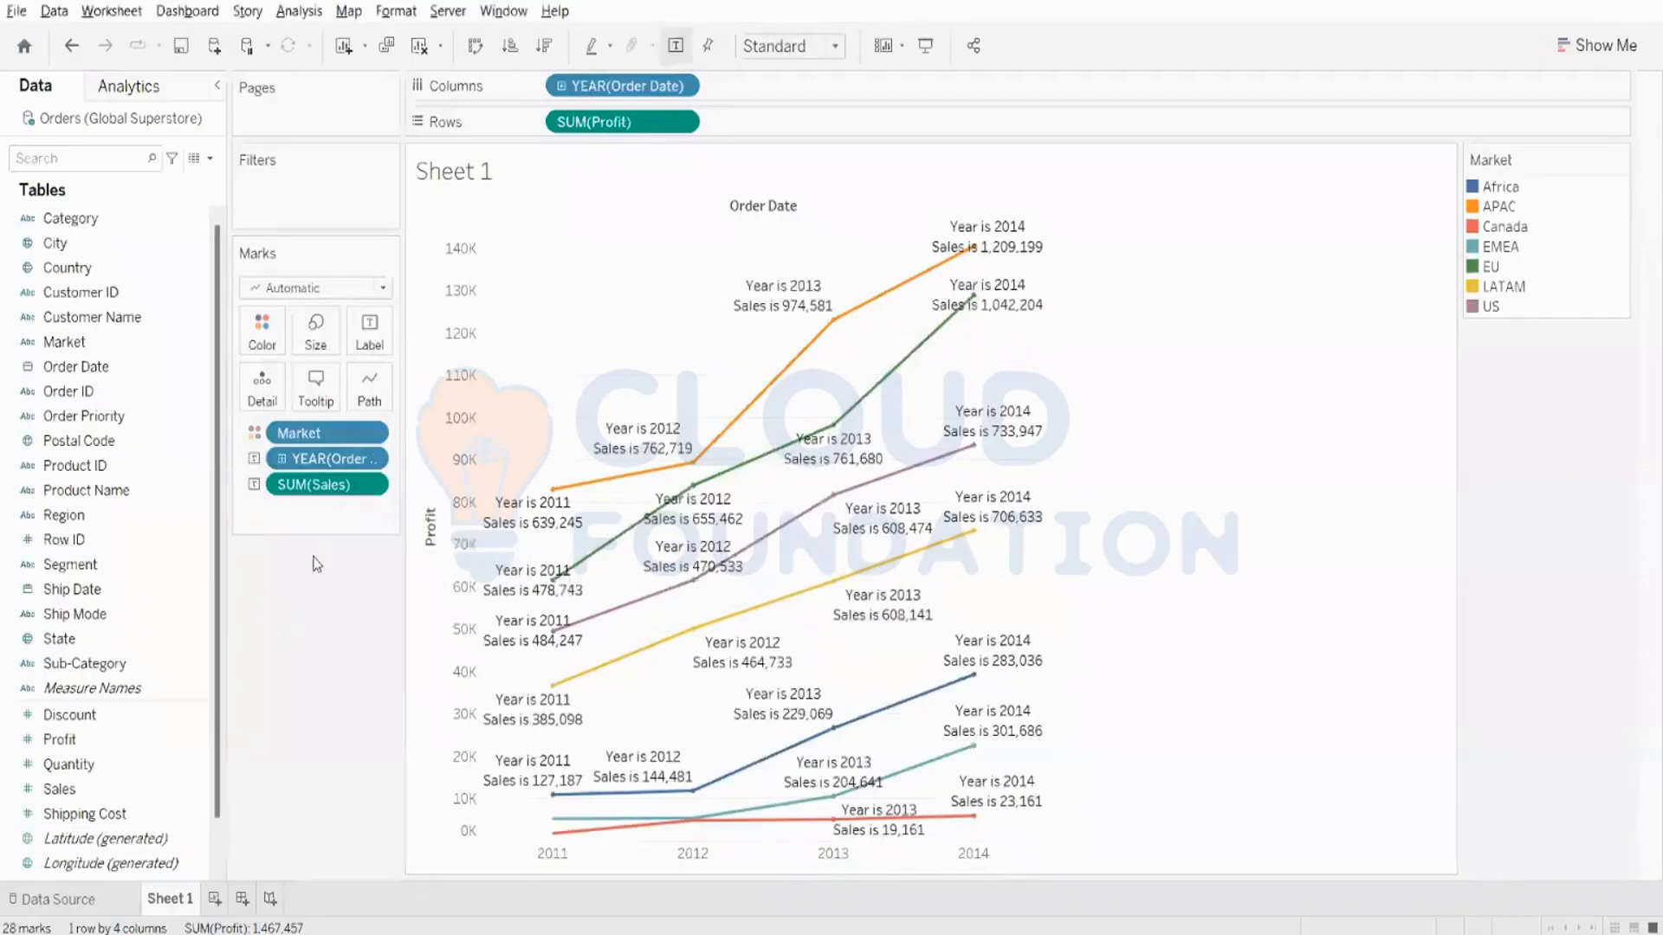
# - Add Market to Columns ahead of the Order Date year and widen the chart area beside the legend
pyautogui.moveTo(65, 341); pyautogui.dragTo(544, 95)
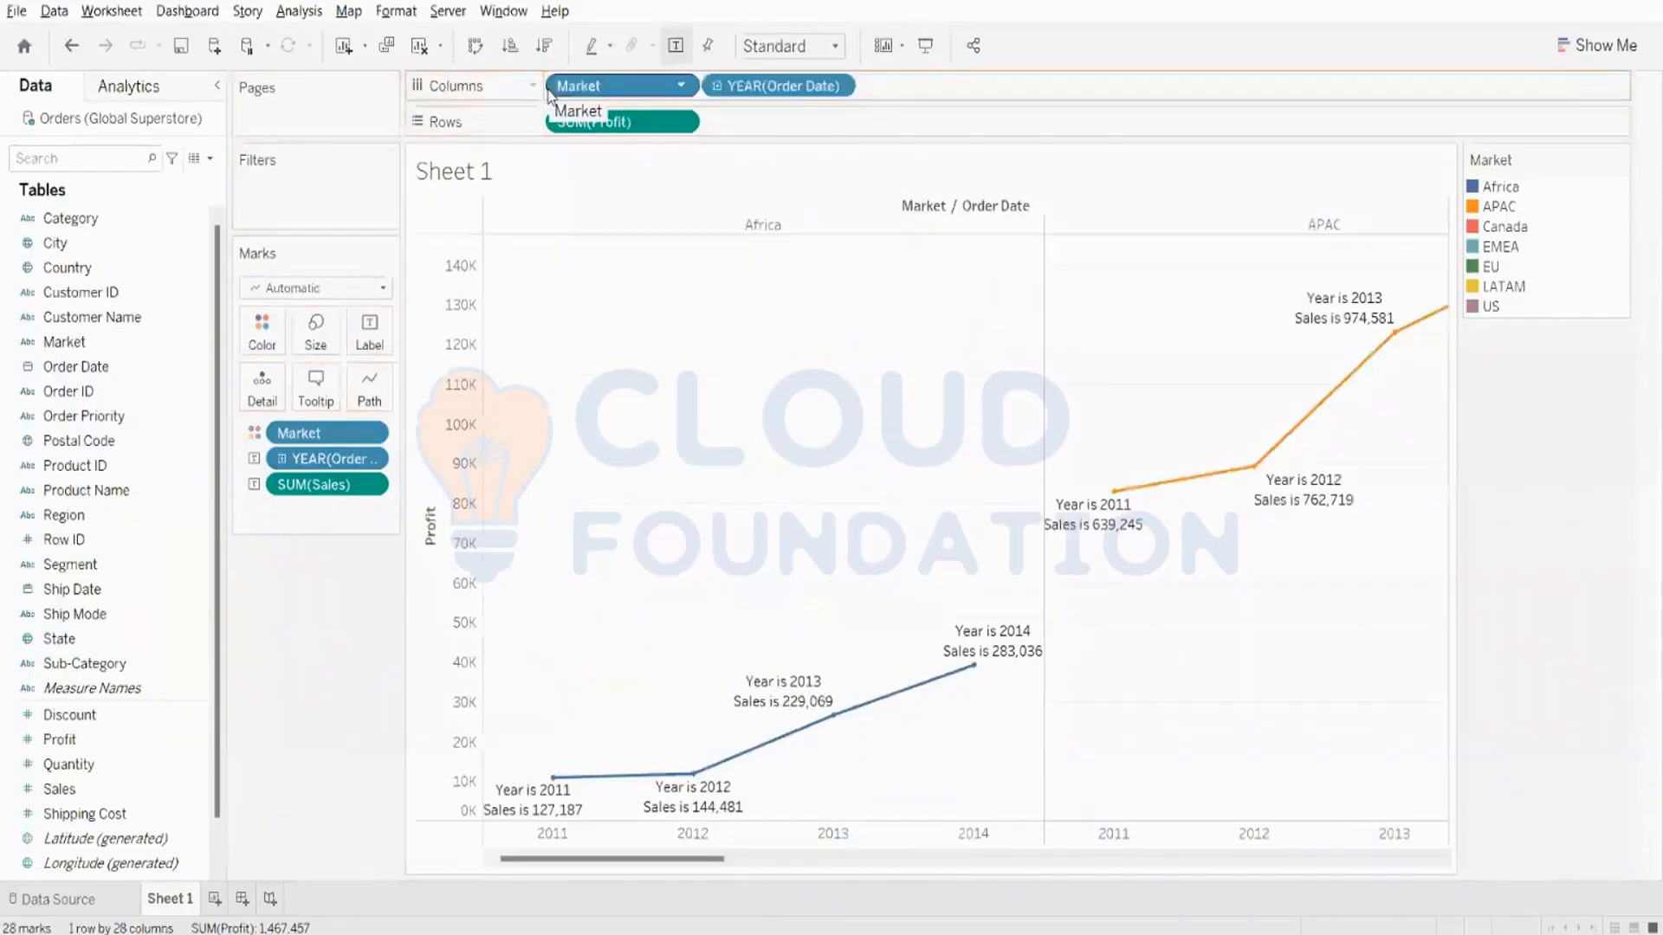
pyautogui.moveTo(684, 858)
pyautogui.mouseDown()
pyautogui.moveTo(1100, 857)
pyautogui.moveTo(674, 856)
pyautogui.mouseUp()
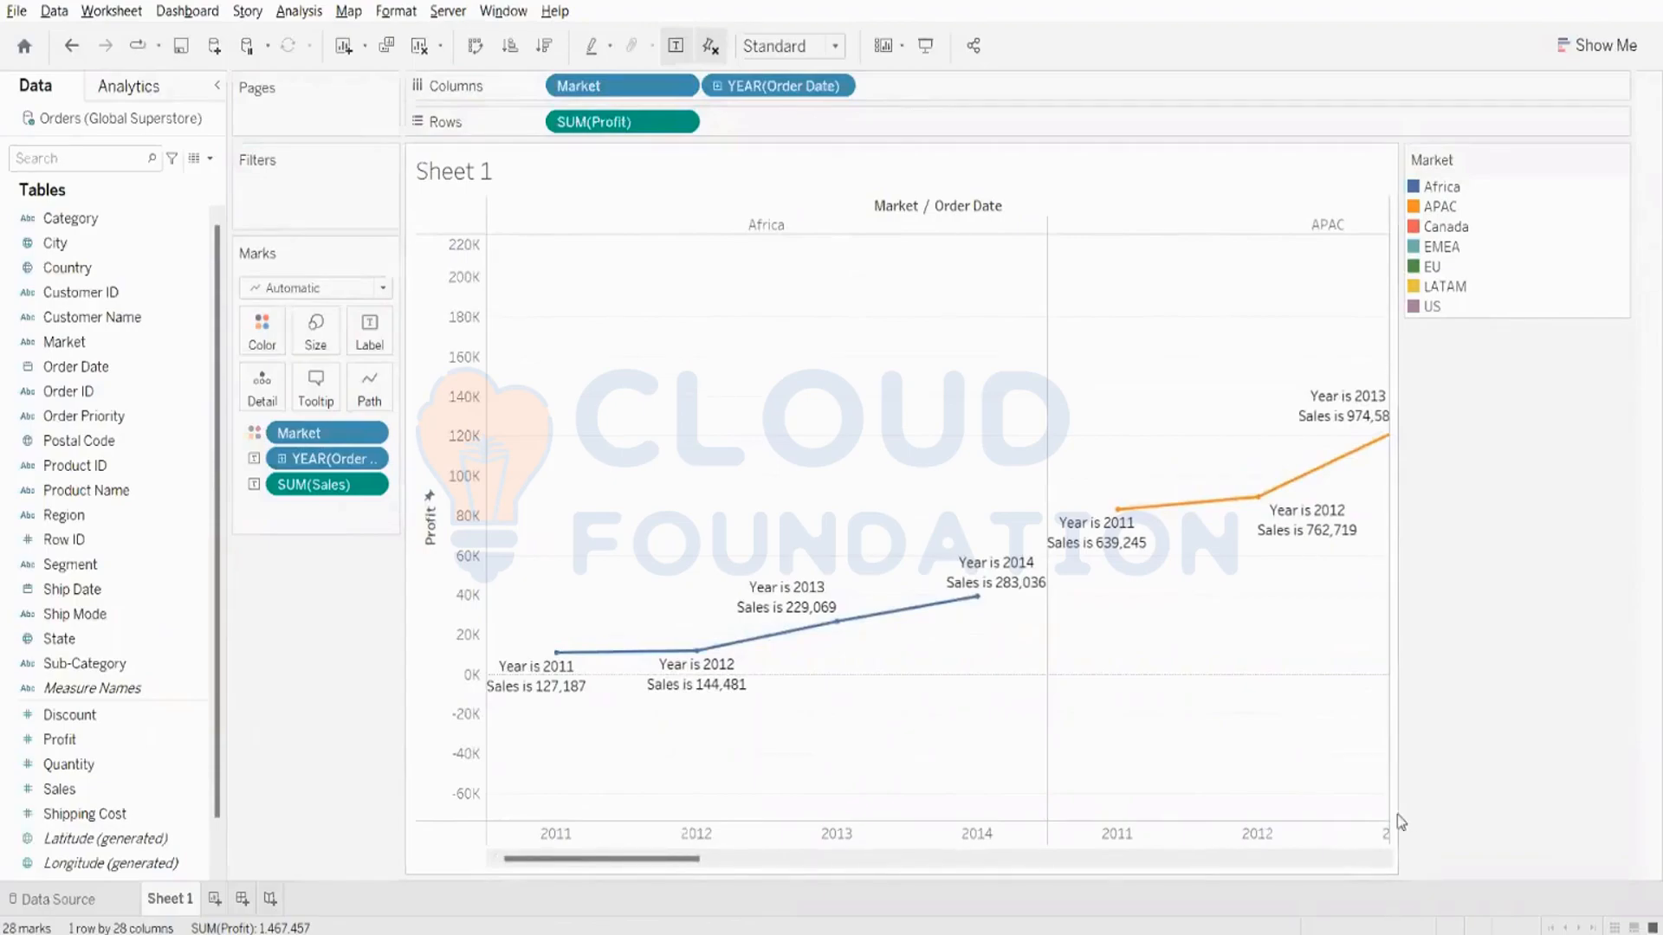
pyautogui.moveTo(1398, 807); pyautogui.dragTo(1519, 807)
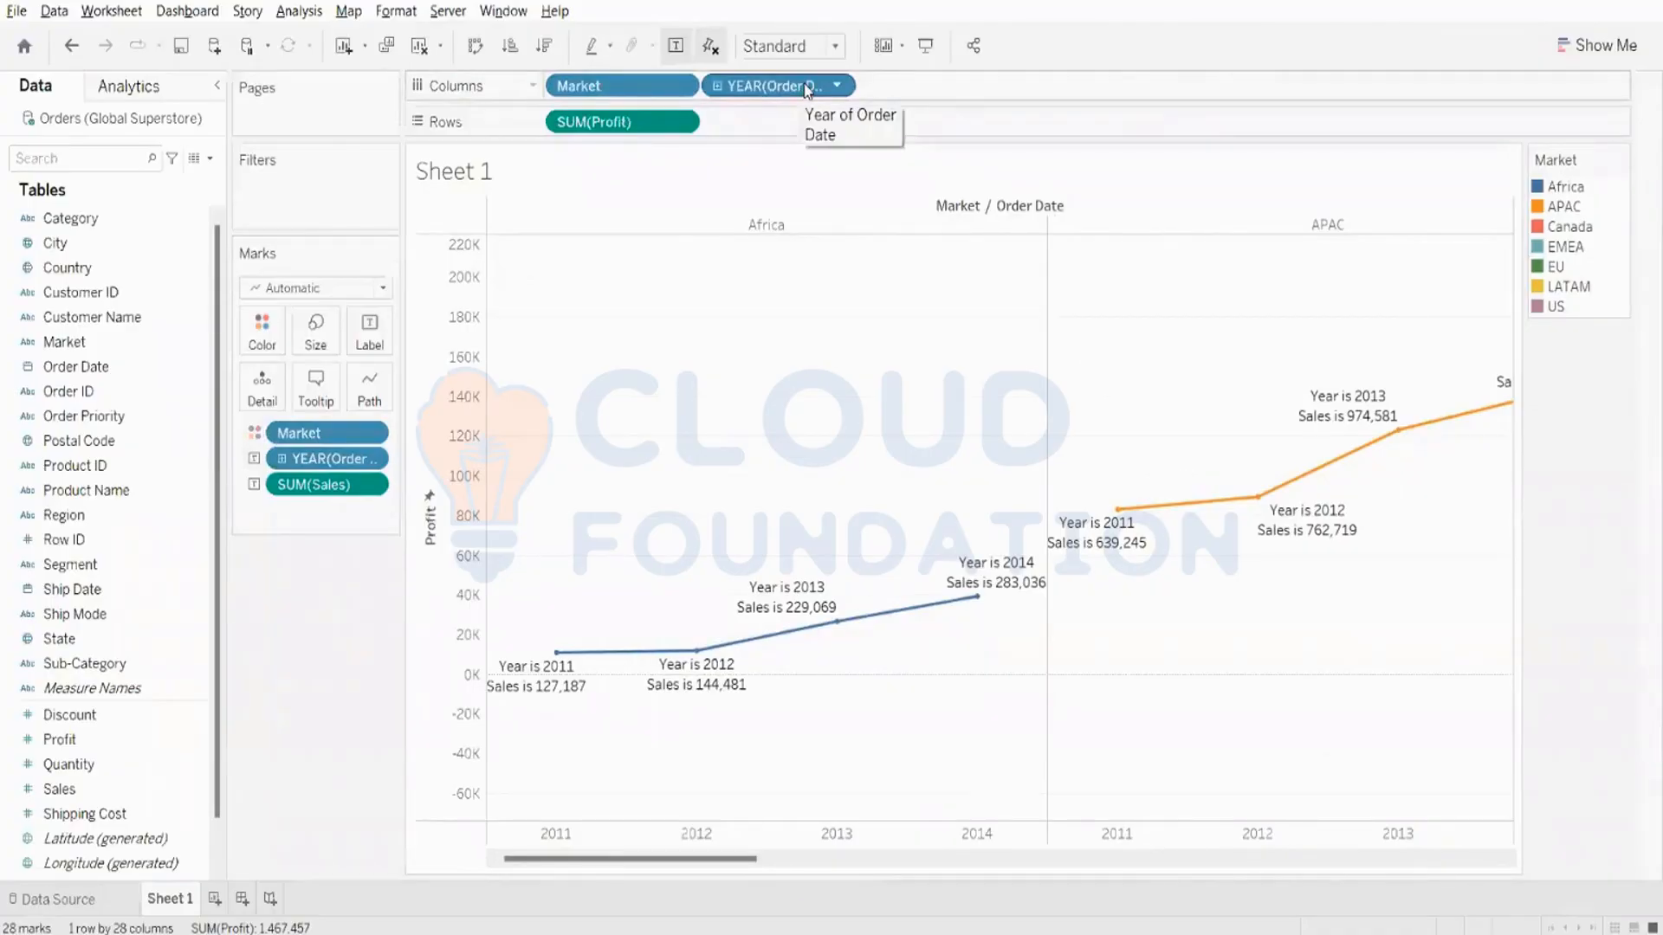
# - Clear the sheet and build a line chart of Sales by Order Date year, colored by Market
pyautogui.click(425, 47)
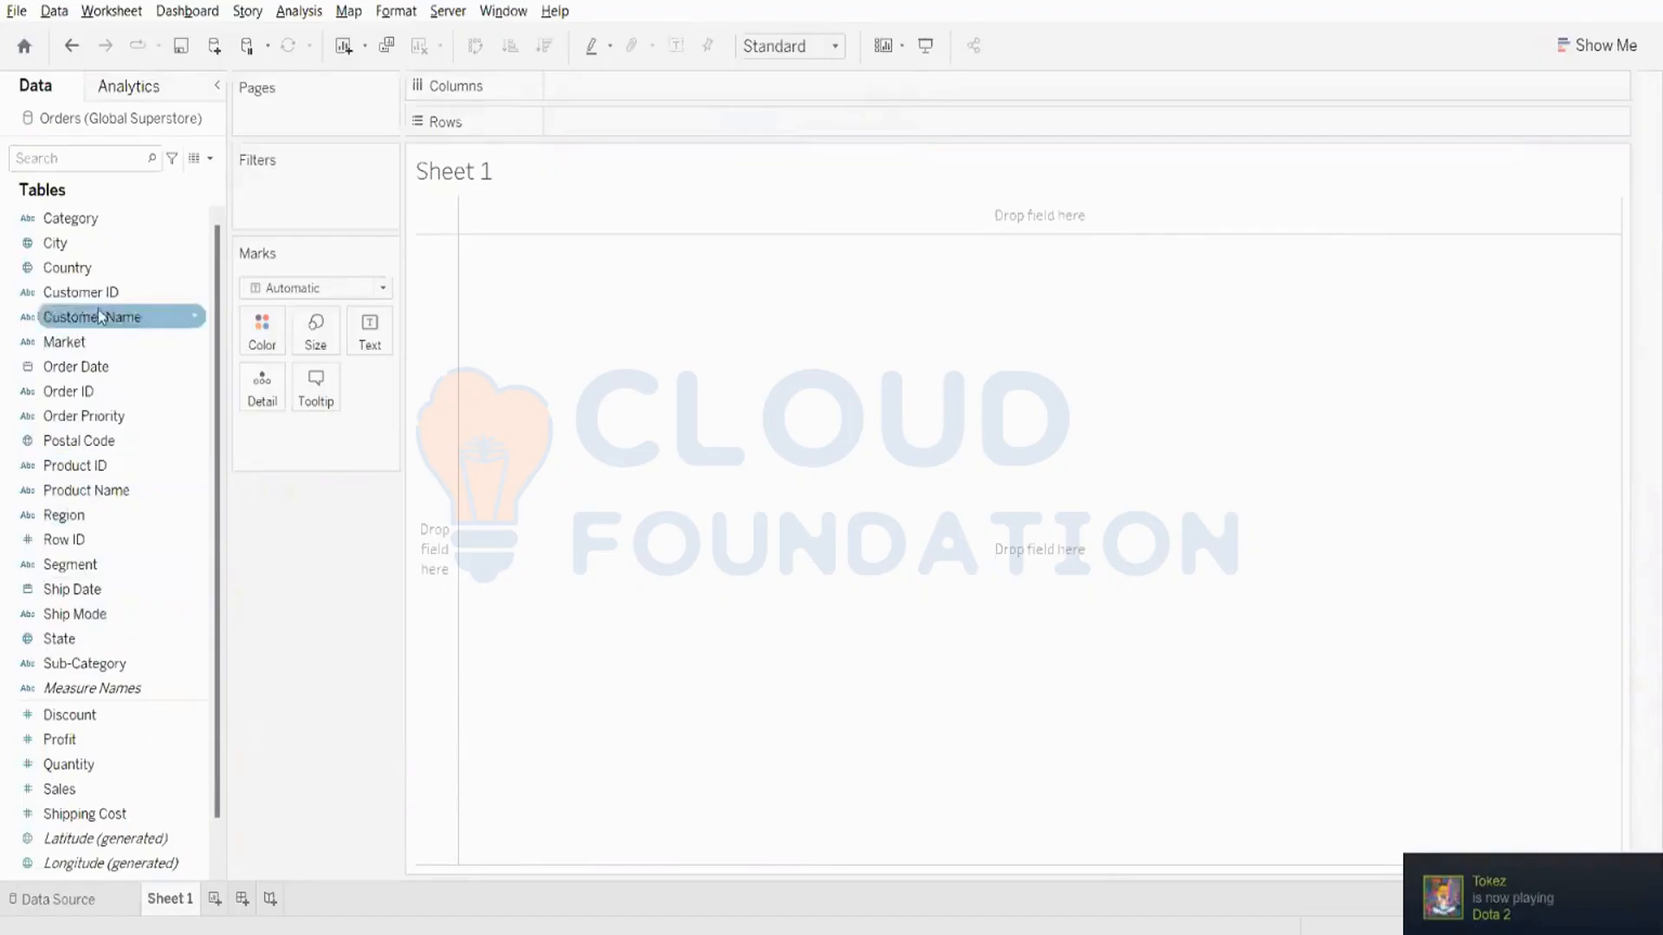
pyautogui.moveTo(95, 372); pyautogui.dragTo(612, 97)
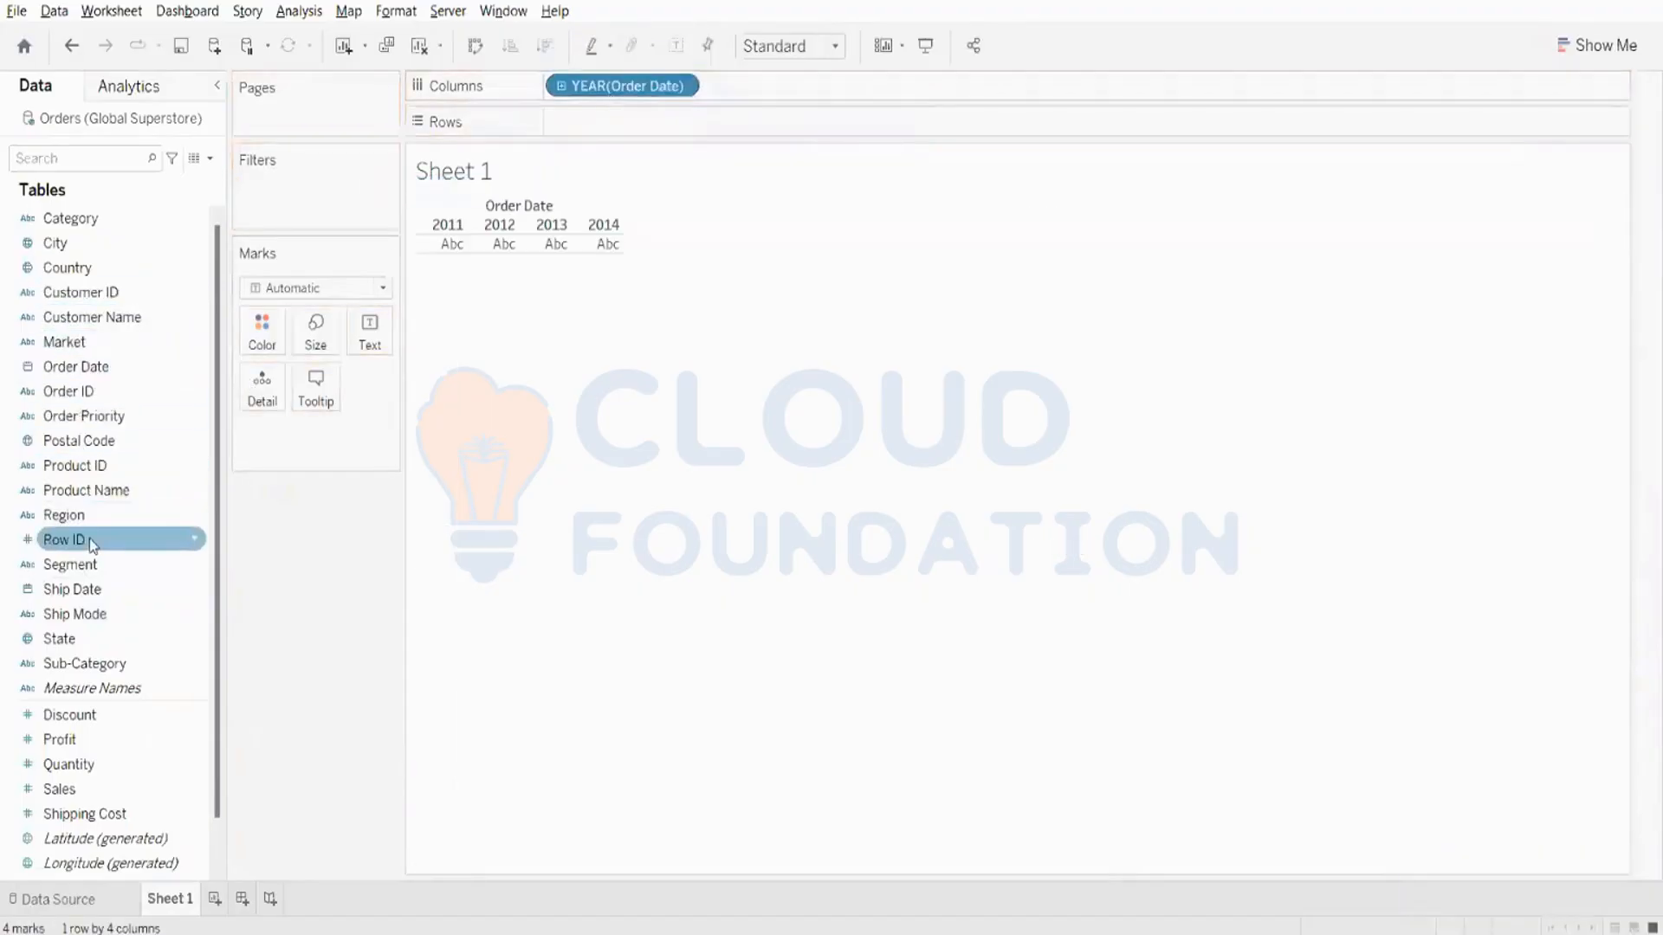
pyautogui.moveTo(578, 94); pyautogui.dragTo(186, 520)
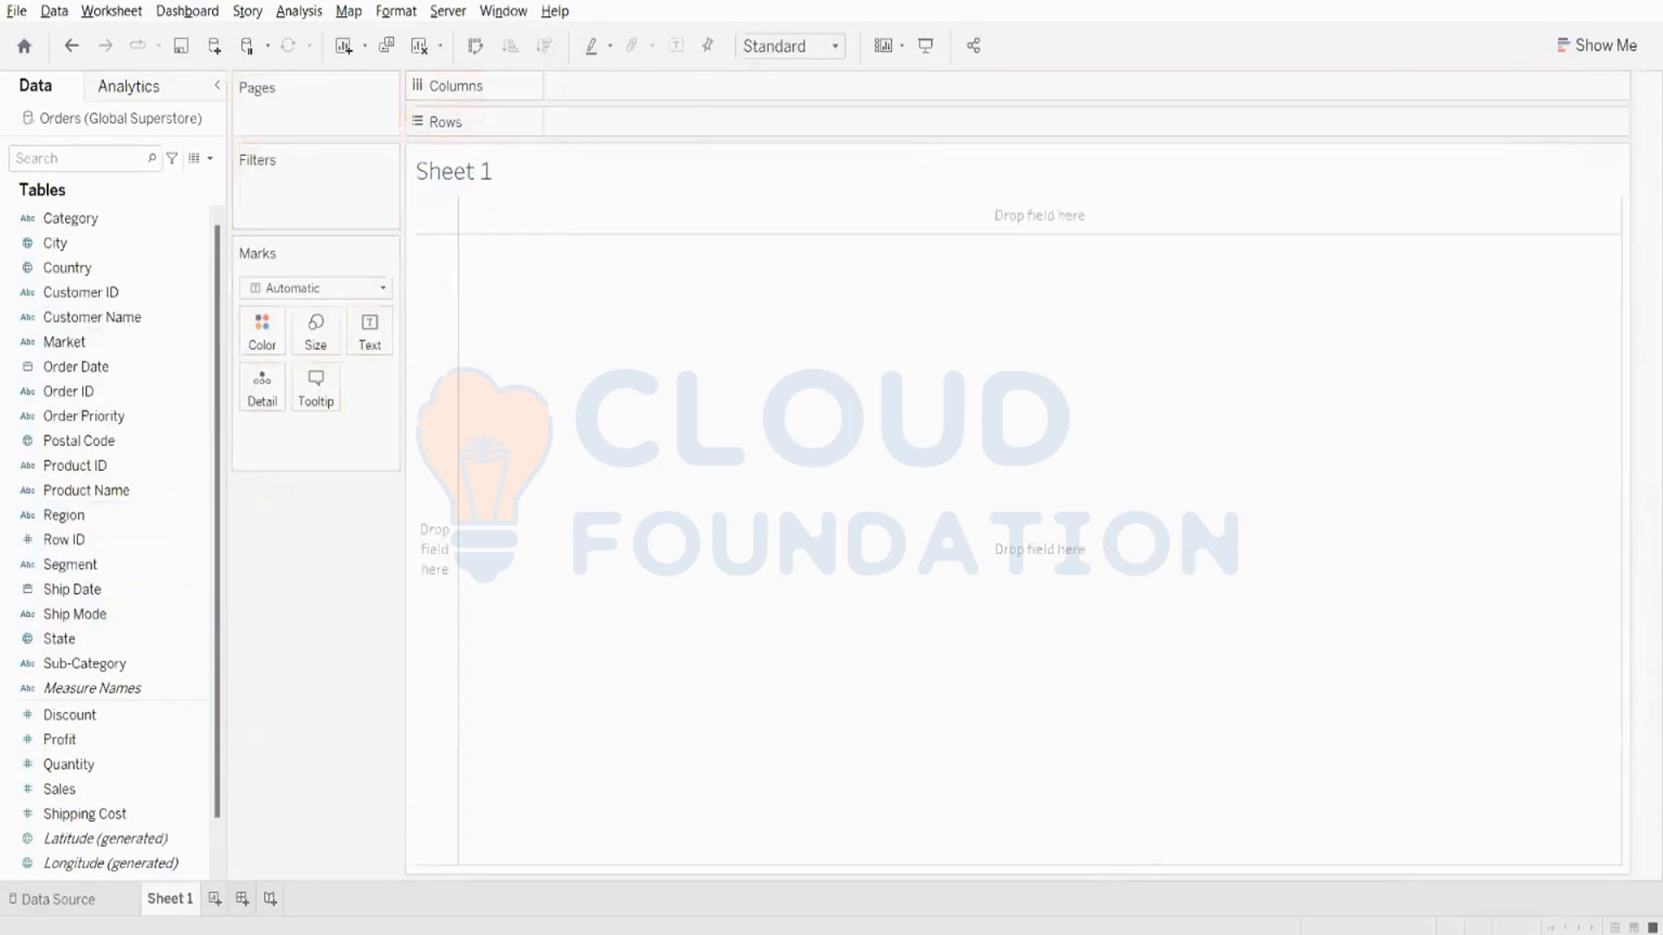
pyautogui.doubleClick(90, 786)
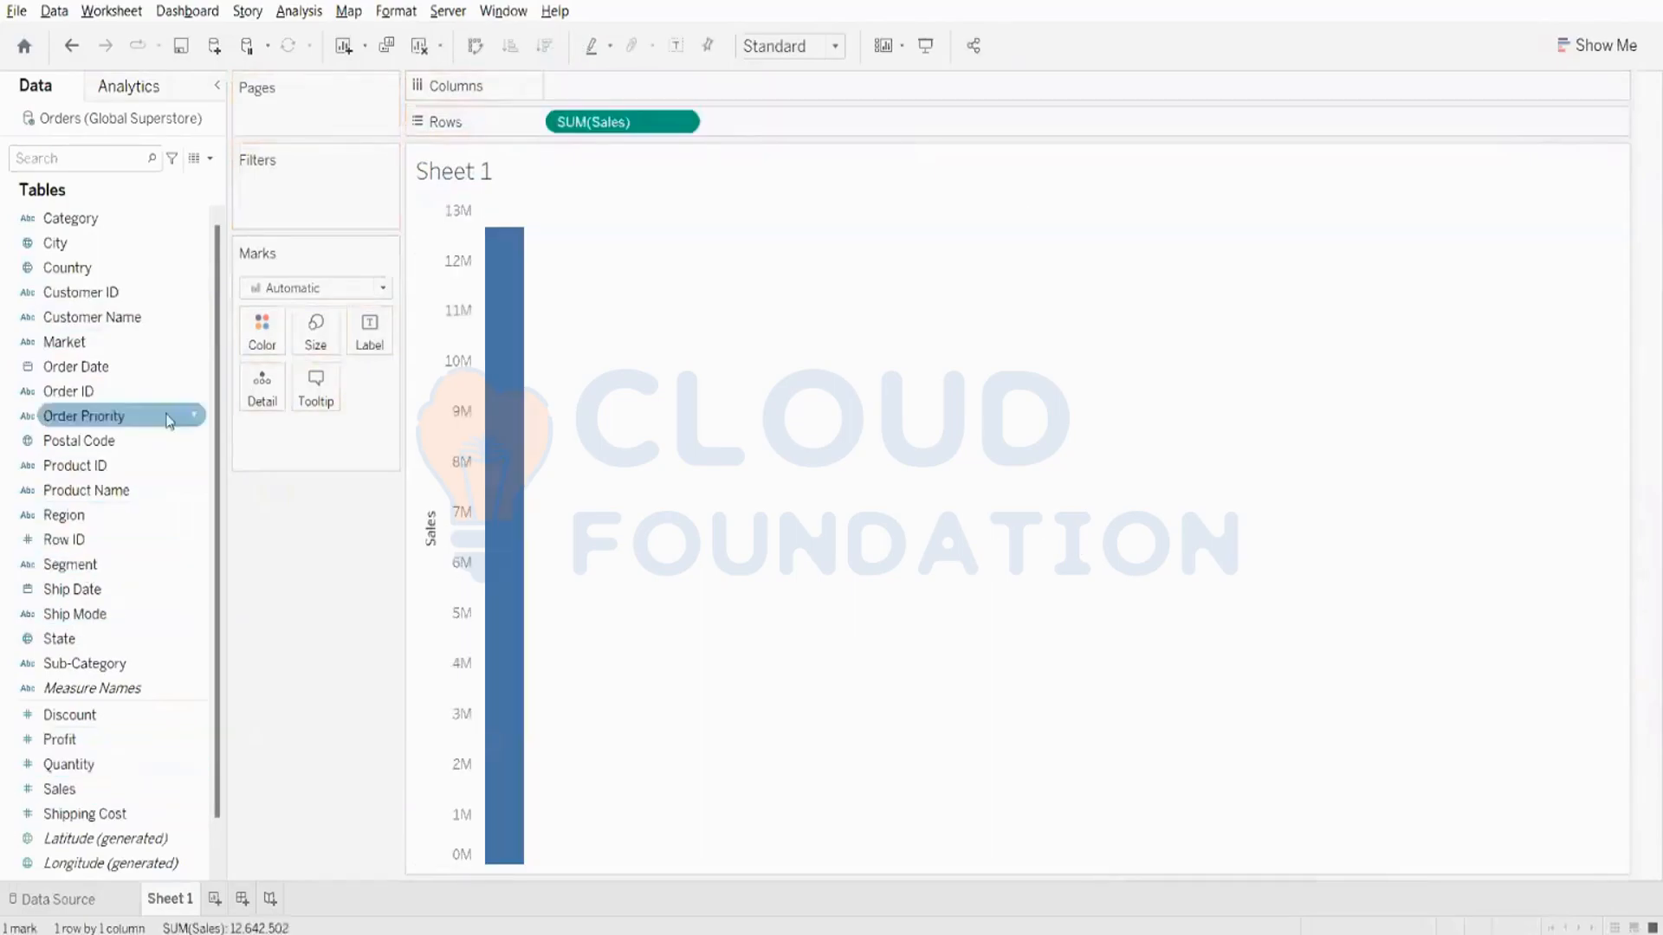
pyautogui.doubleClick(102, 368)
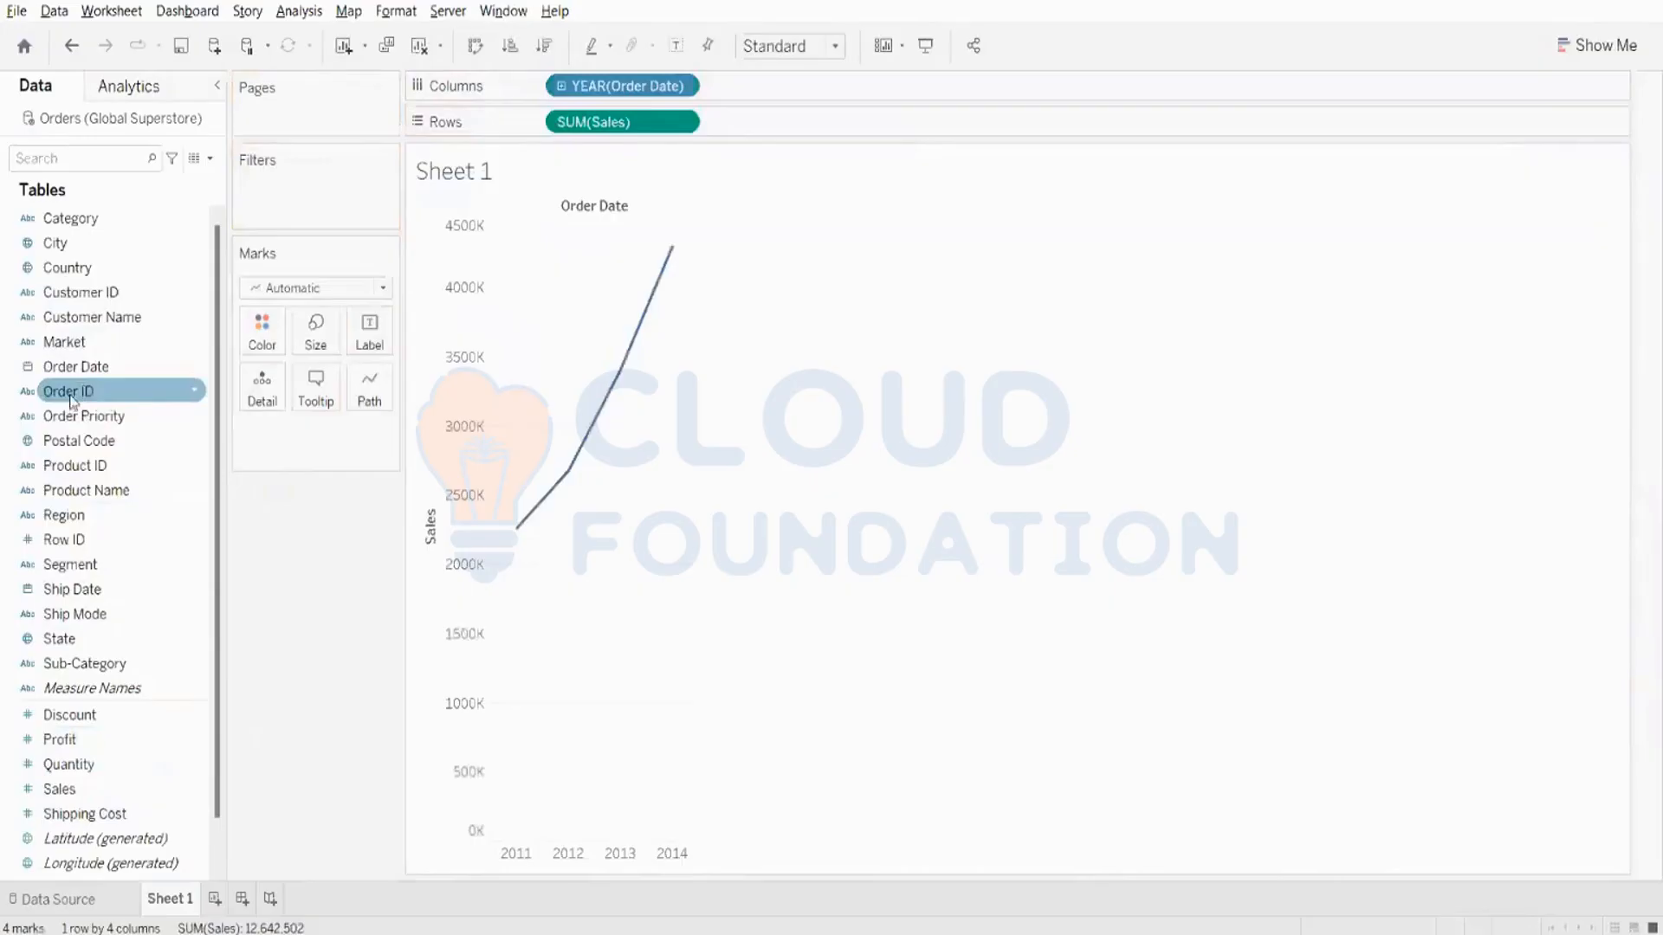
pyautogui.moveTo(67, 343); pyautogui.dragTo(265, 349)
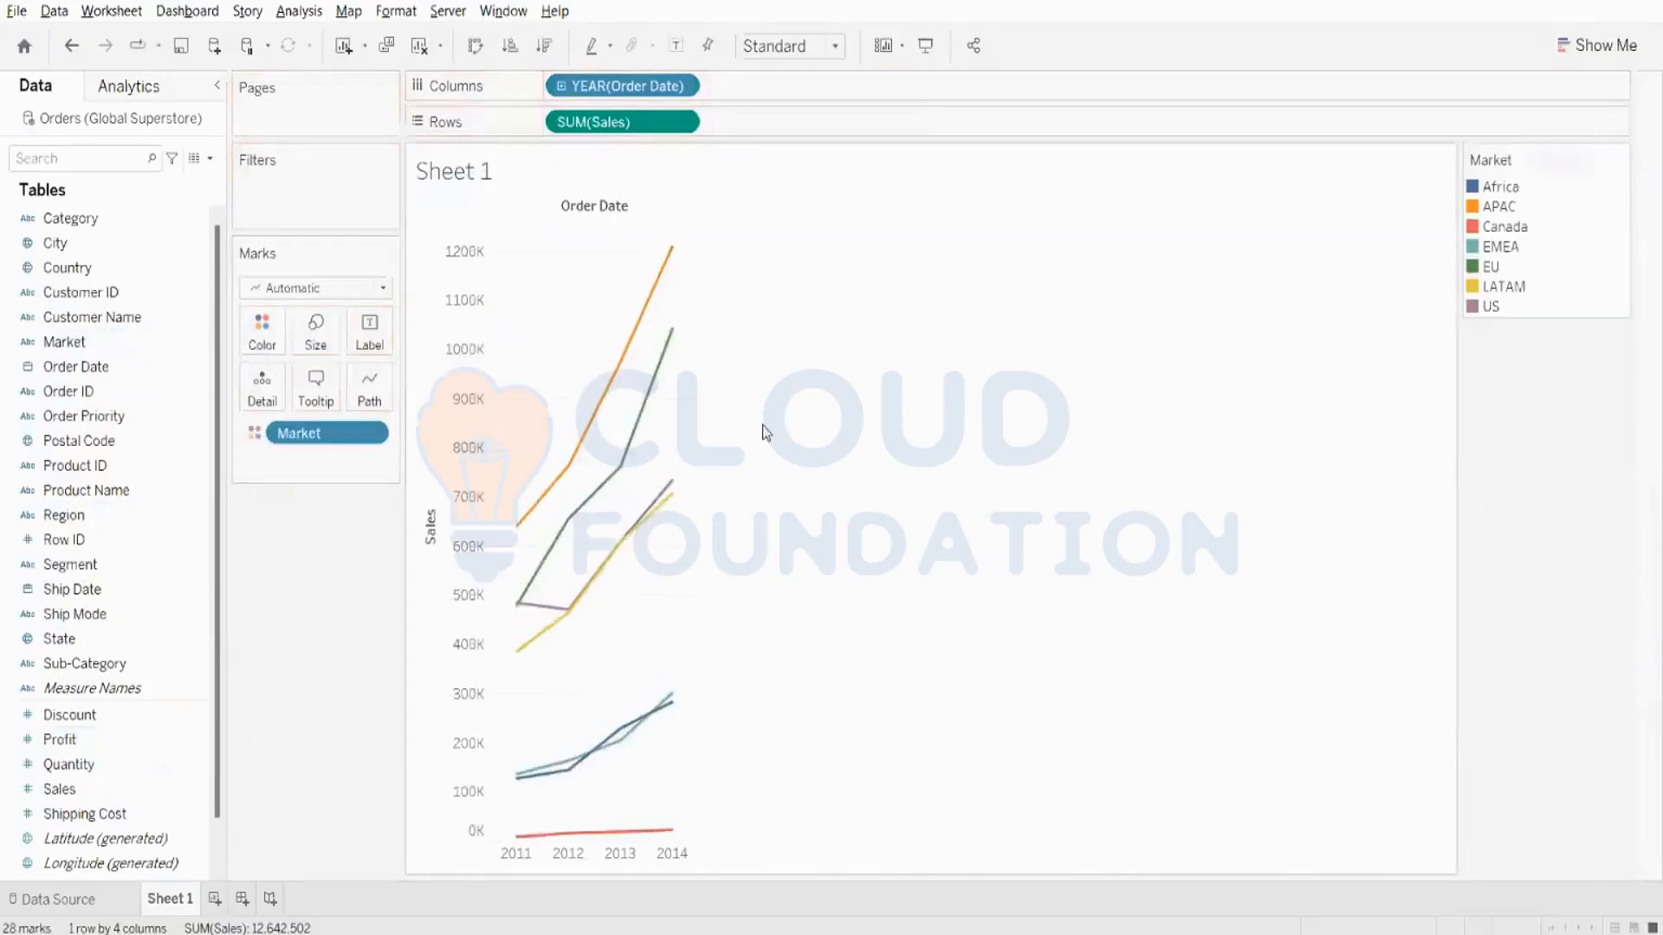
# - Try mark labels on the Market sales lines and hide them again
pyautogui.click(370, 334)
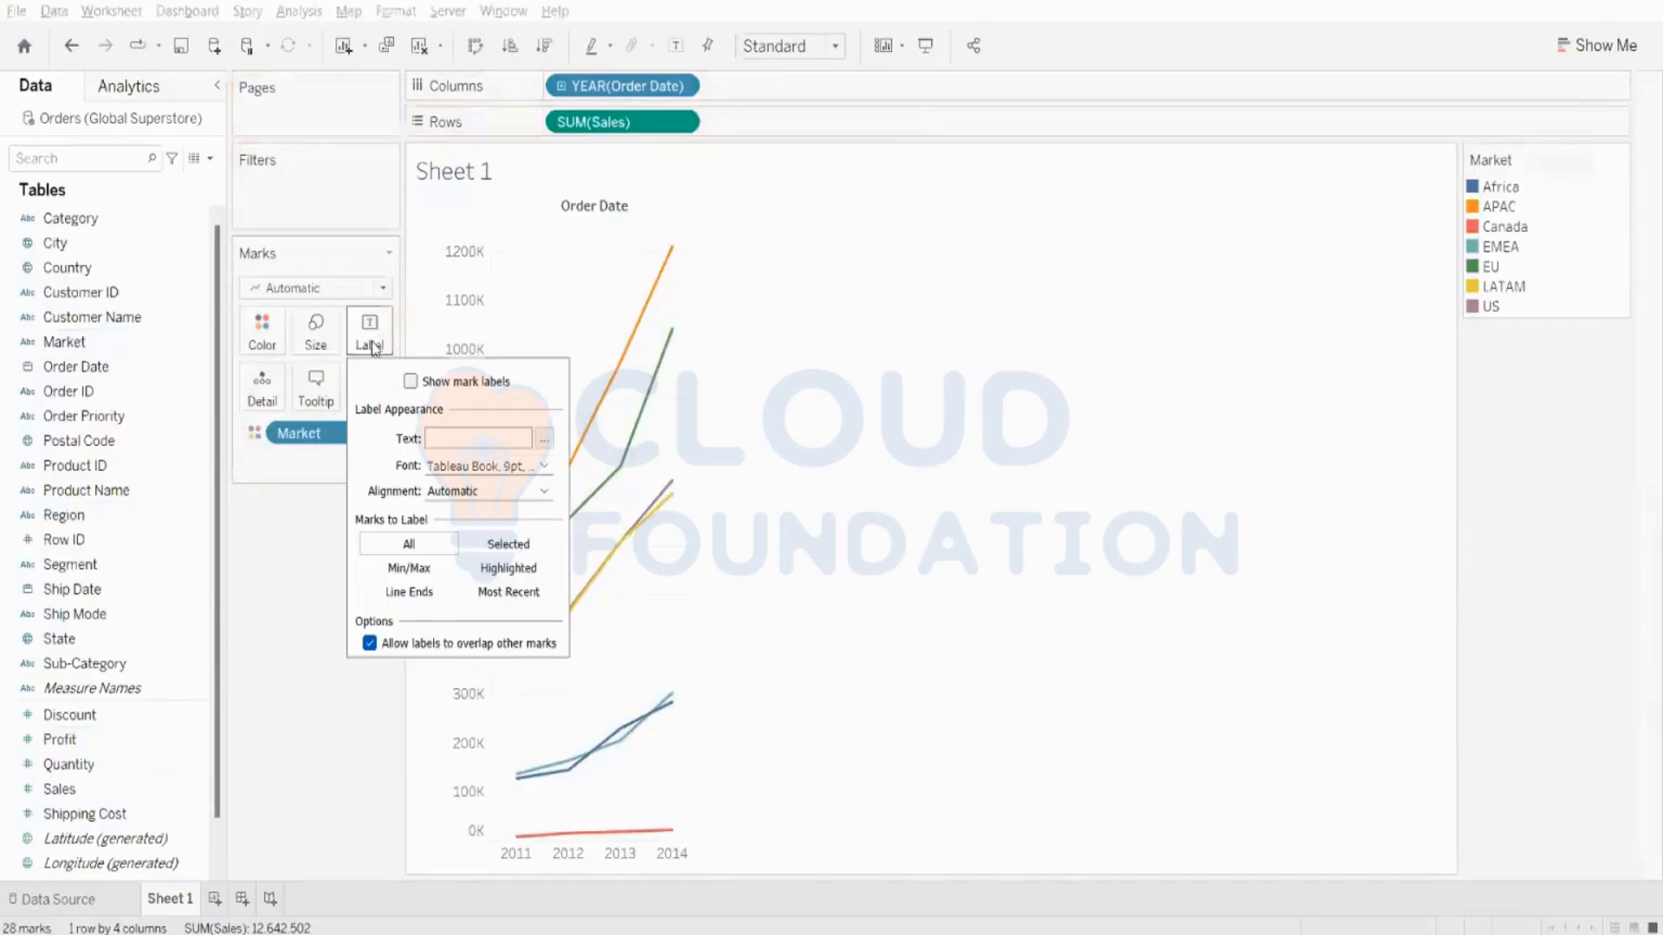
pyautogui.click(411, 381)
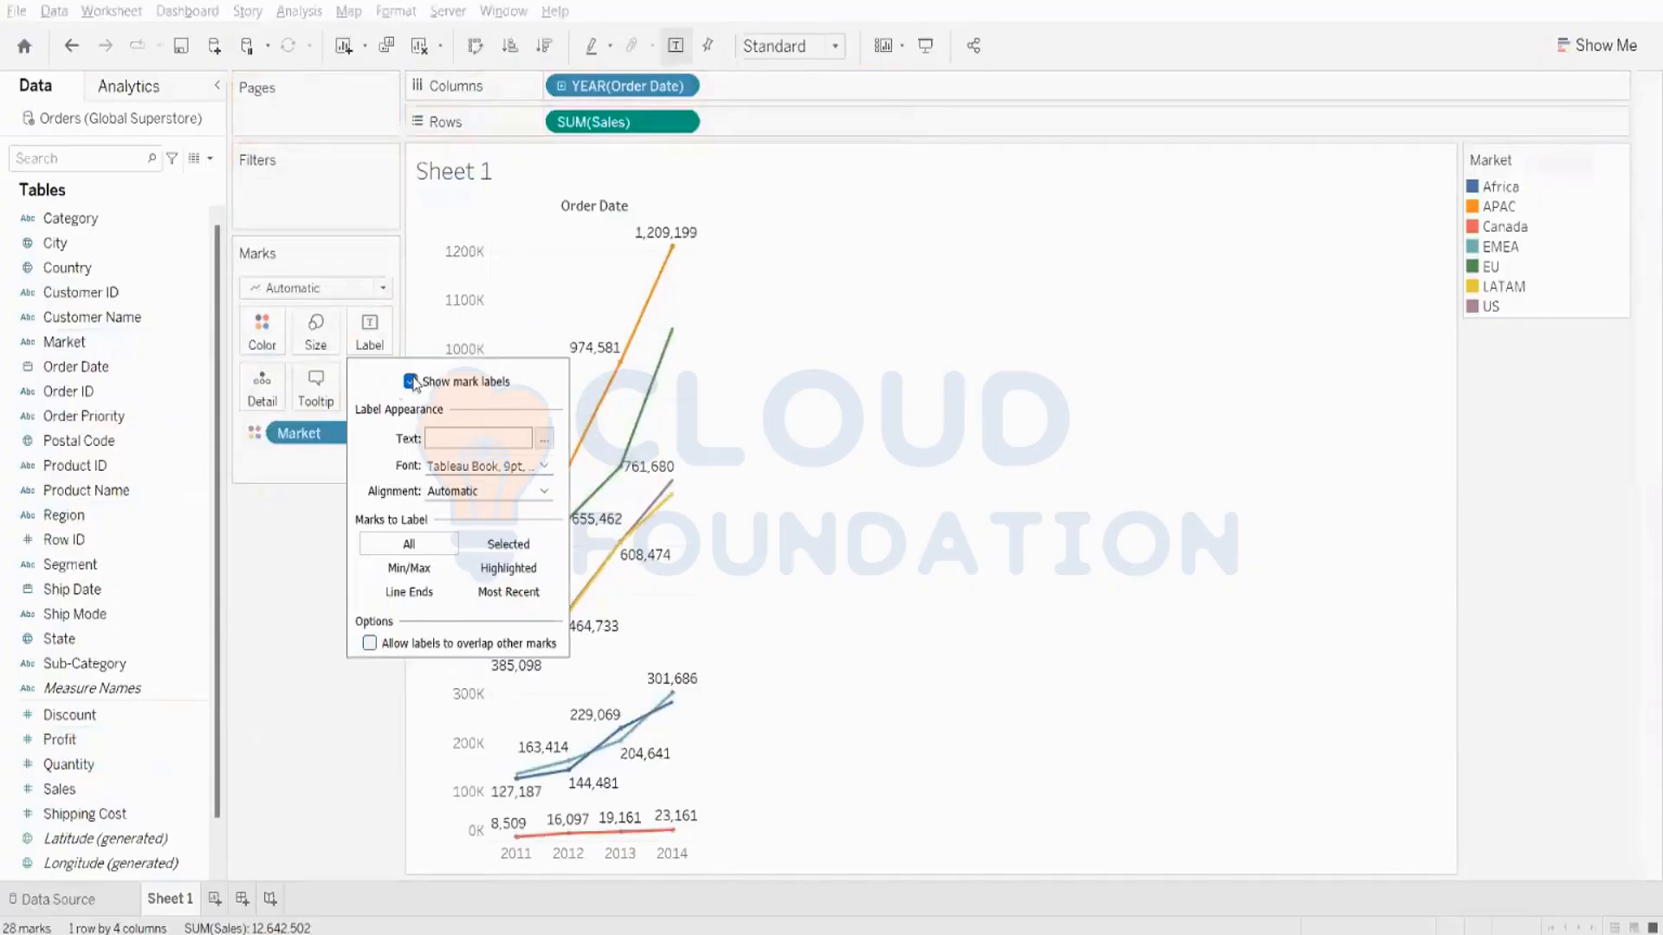
pyautogui.click(411, 382)
pyautogui.click(975, 361)
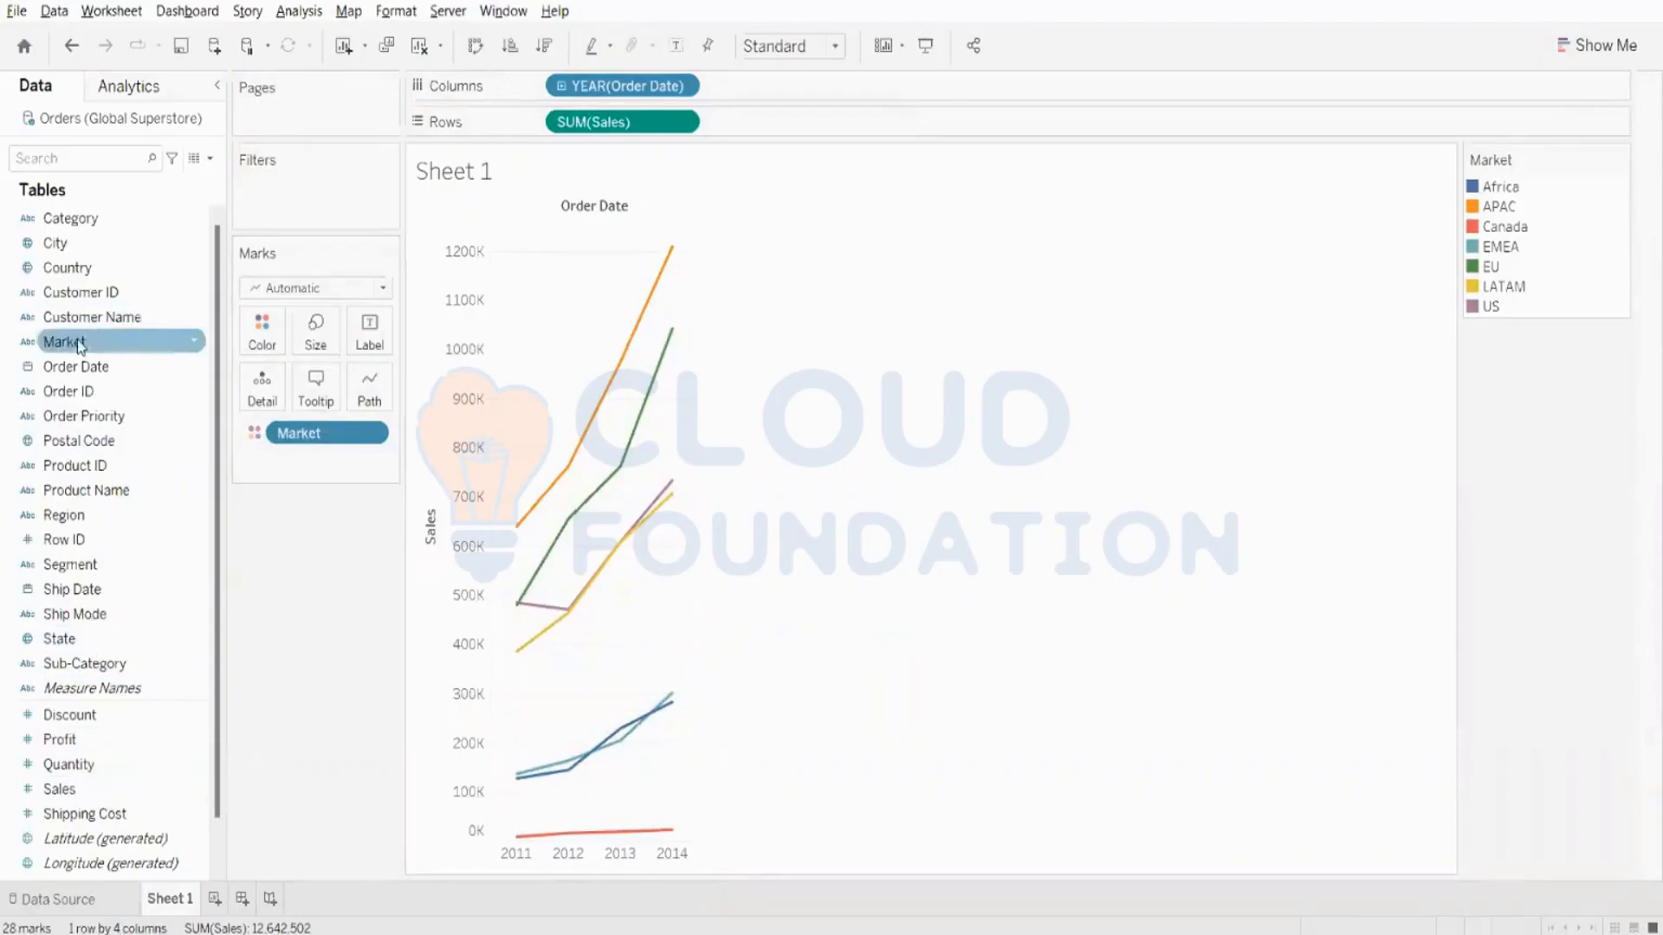
# - Try splitting the Sales lines by Market on Columns and on Rows, and remove Market from the shelves
pyautogui.moveTo(76, 341); pyautogui.dragTo(548, 89)
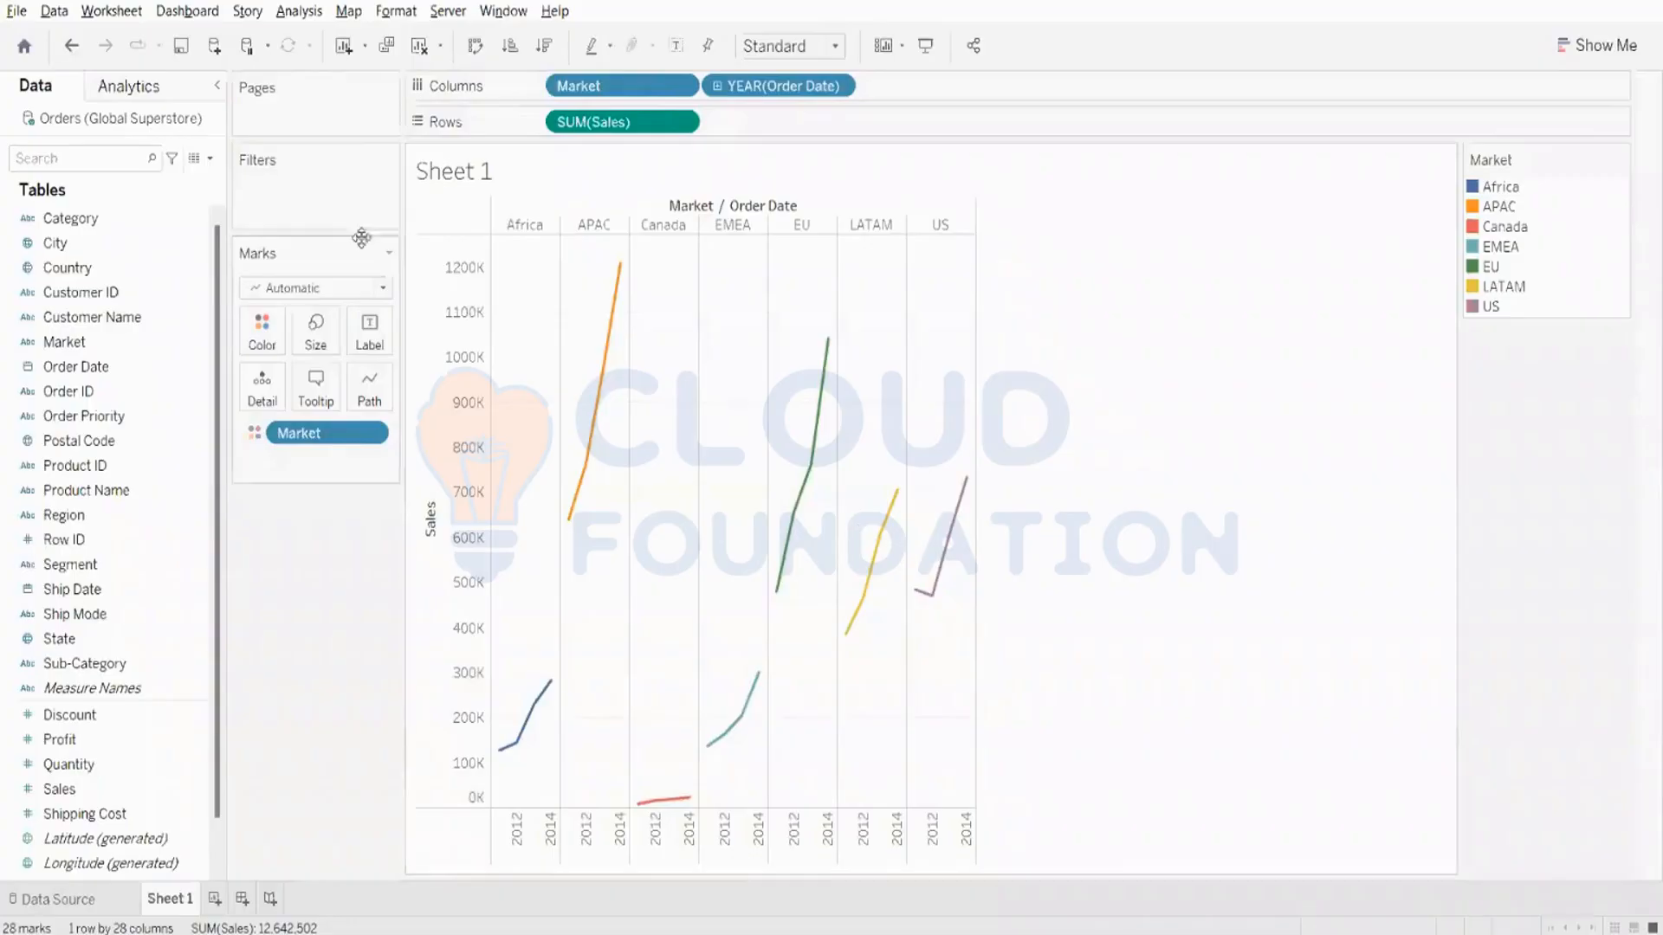
pyautogui.moveTo(576, 86); pyautogui.dragTo(551, 123)
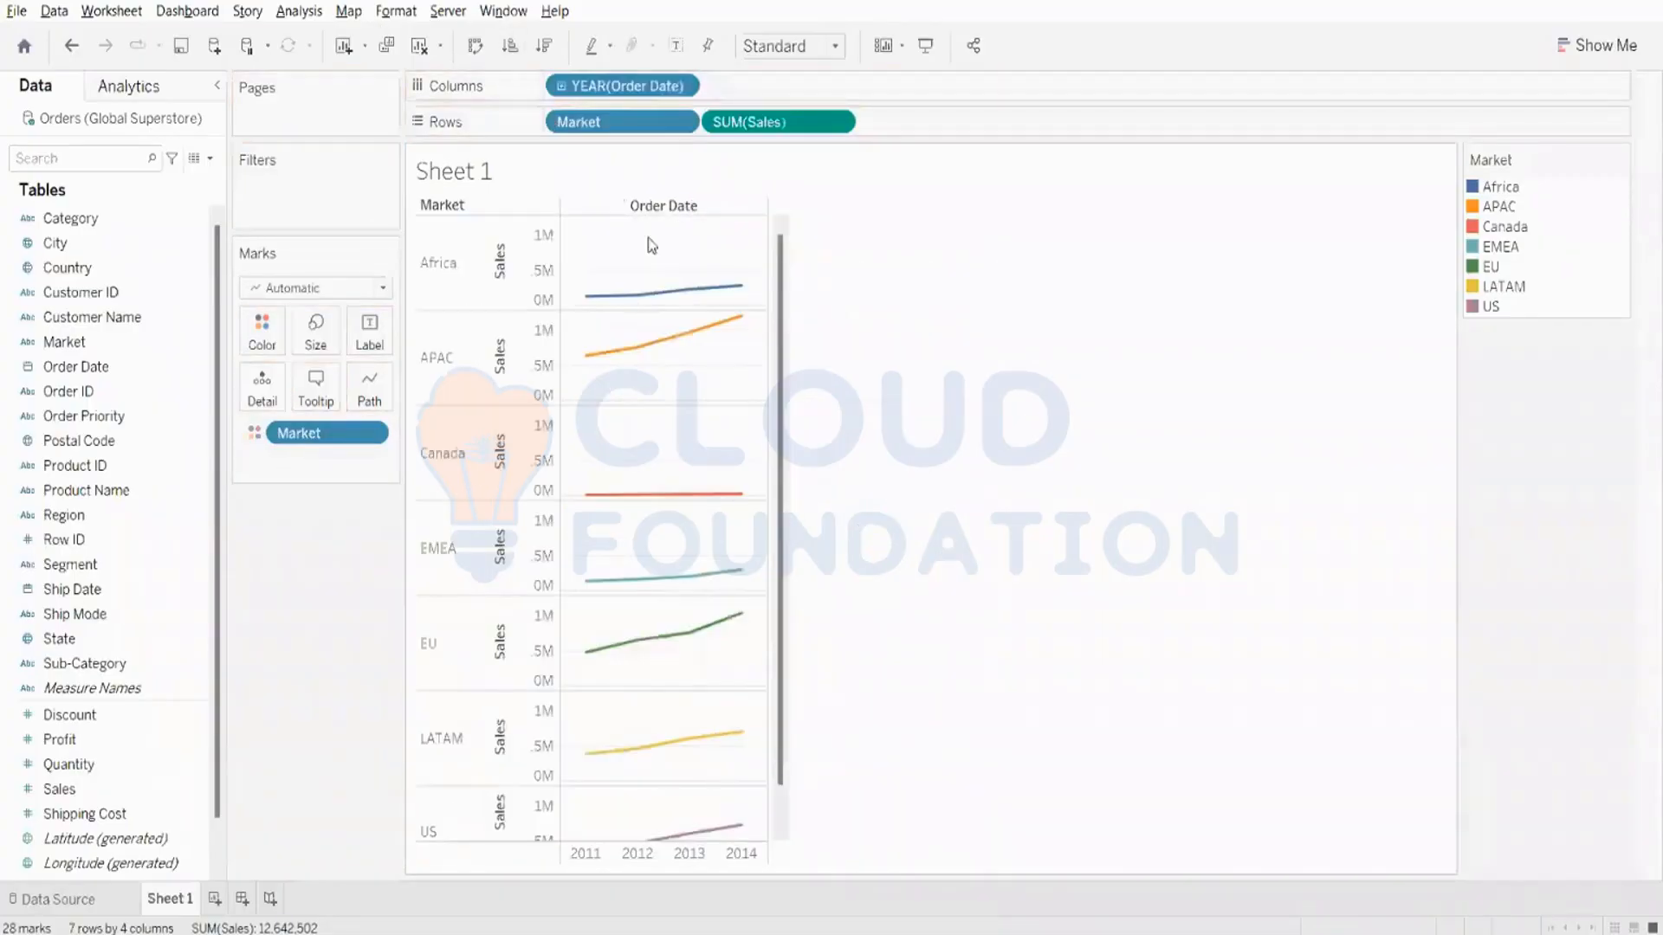
pyautogui.scroll(-1, 683, 653)
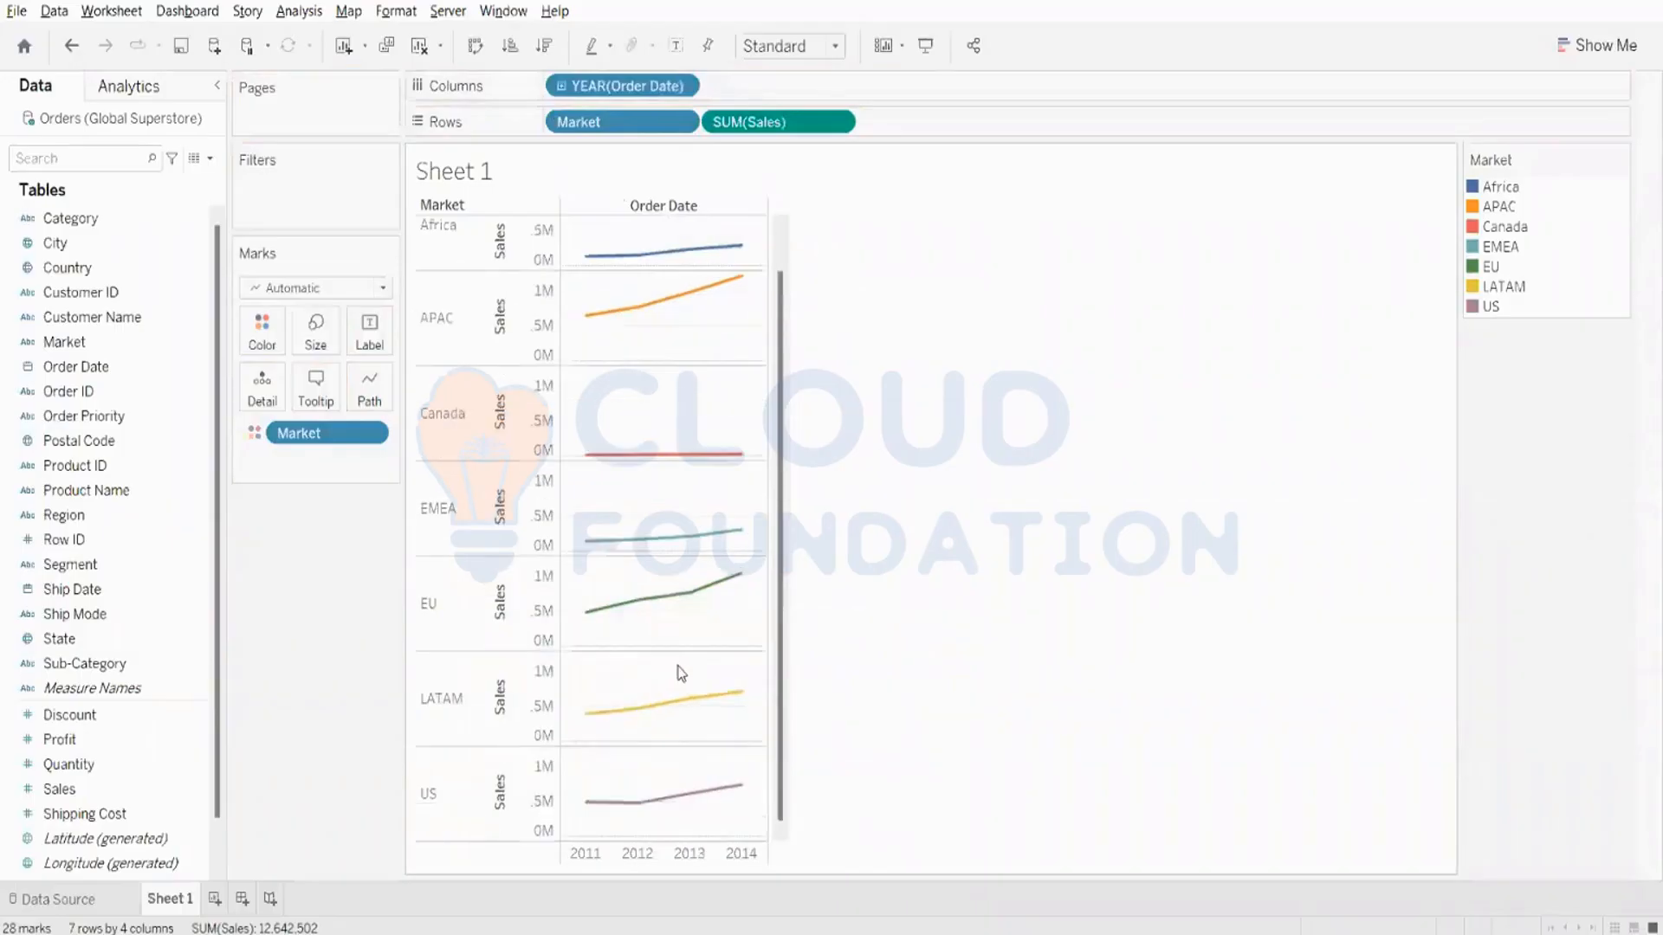
pyautogui.scroll(1, 679, 672)
pyautogui.moveTo(608, 123); pyautogui.dragTo(551, 90)
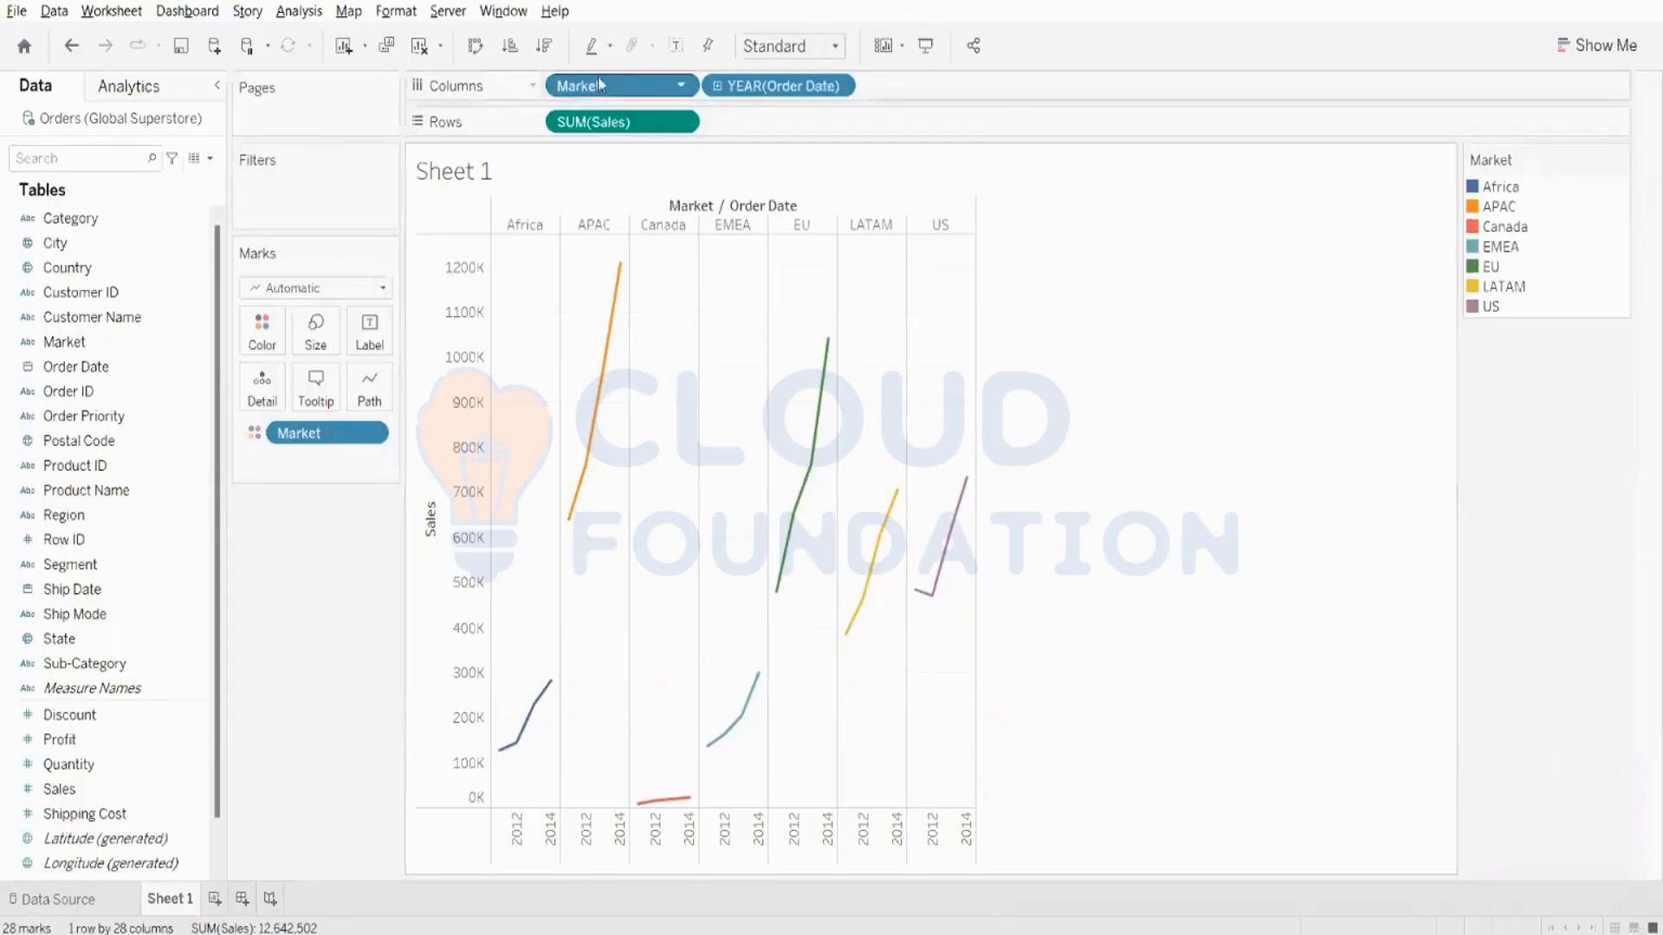
pyautogui.moveTo(597, 80); pyautogui.dragTo(520, 35)
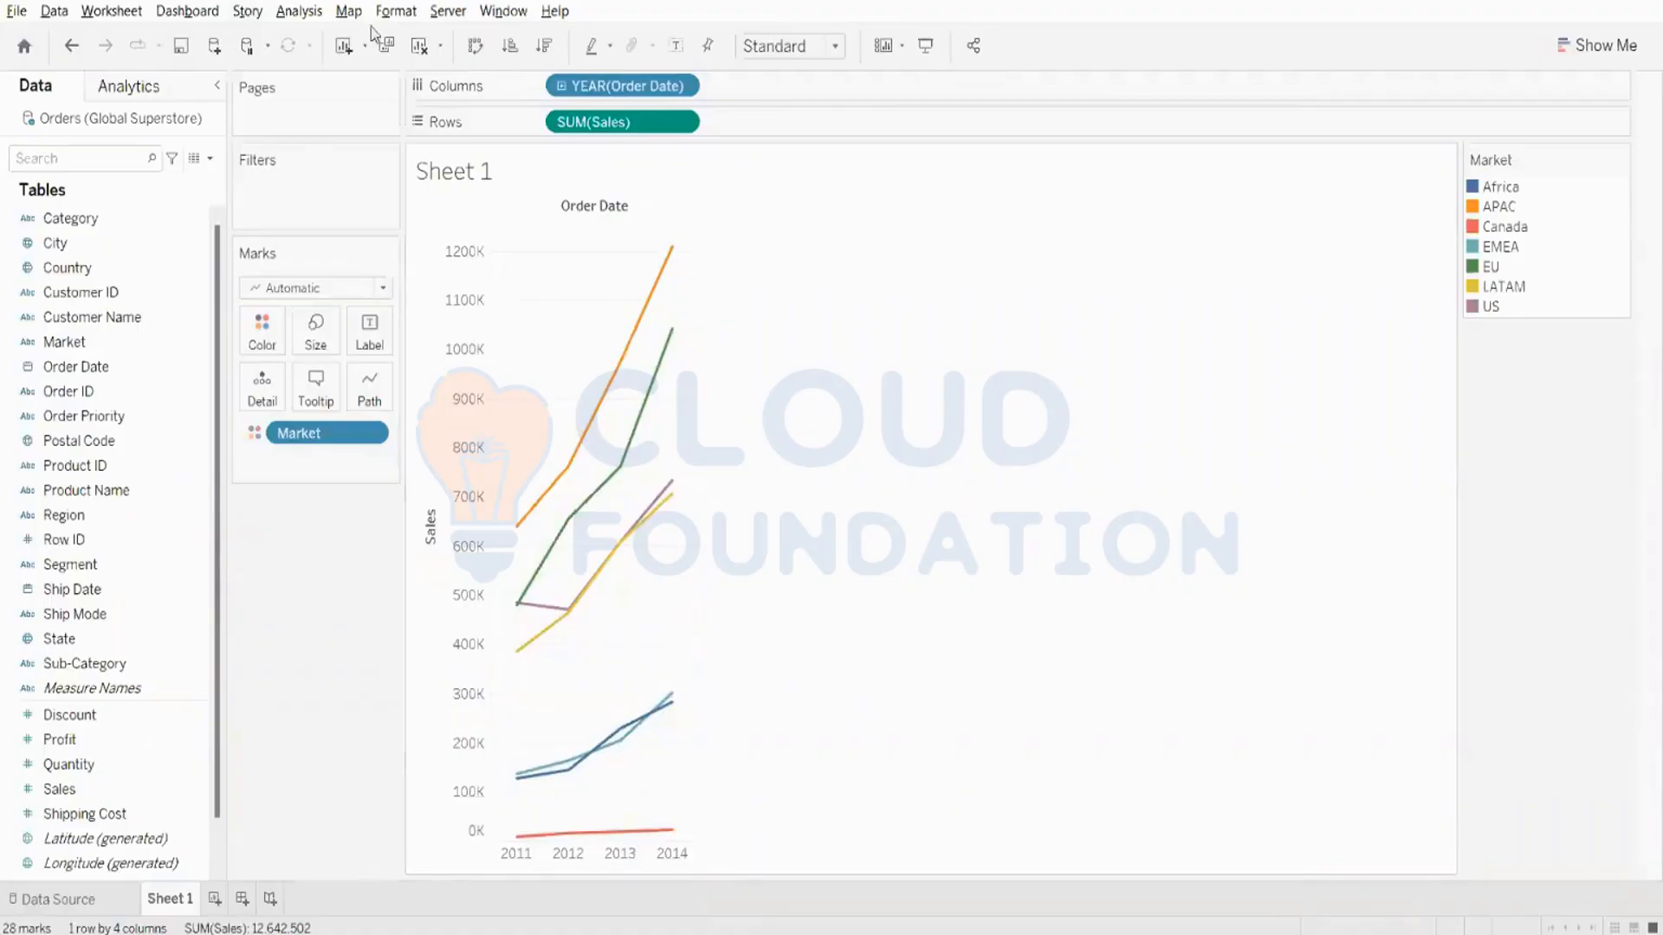
# - Clear the sheet and switch to the Zoom meeting
pyautogui.click(419, 45)
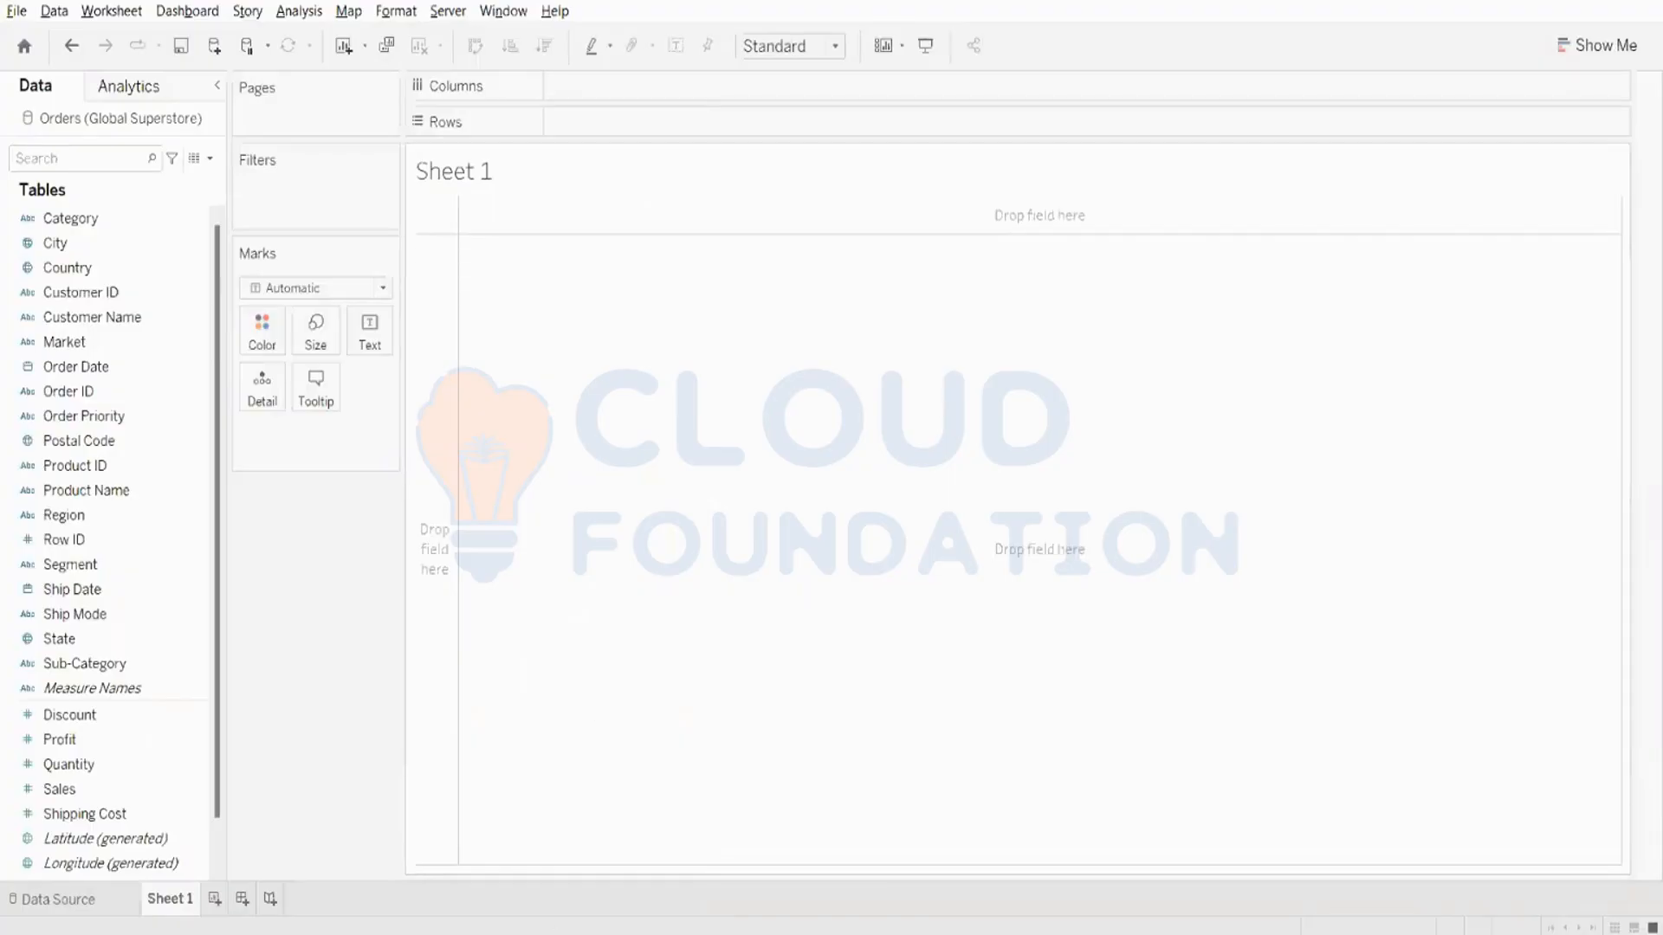
pyautogui.click(518, 873)
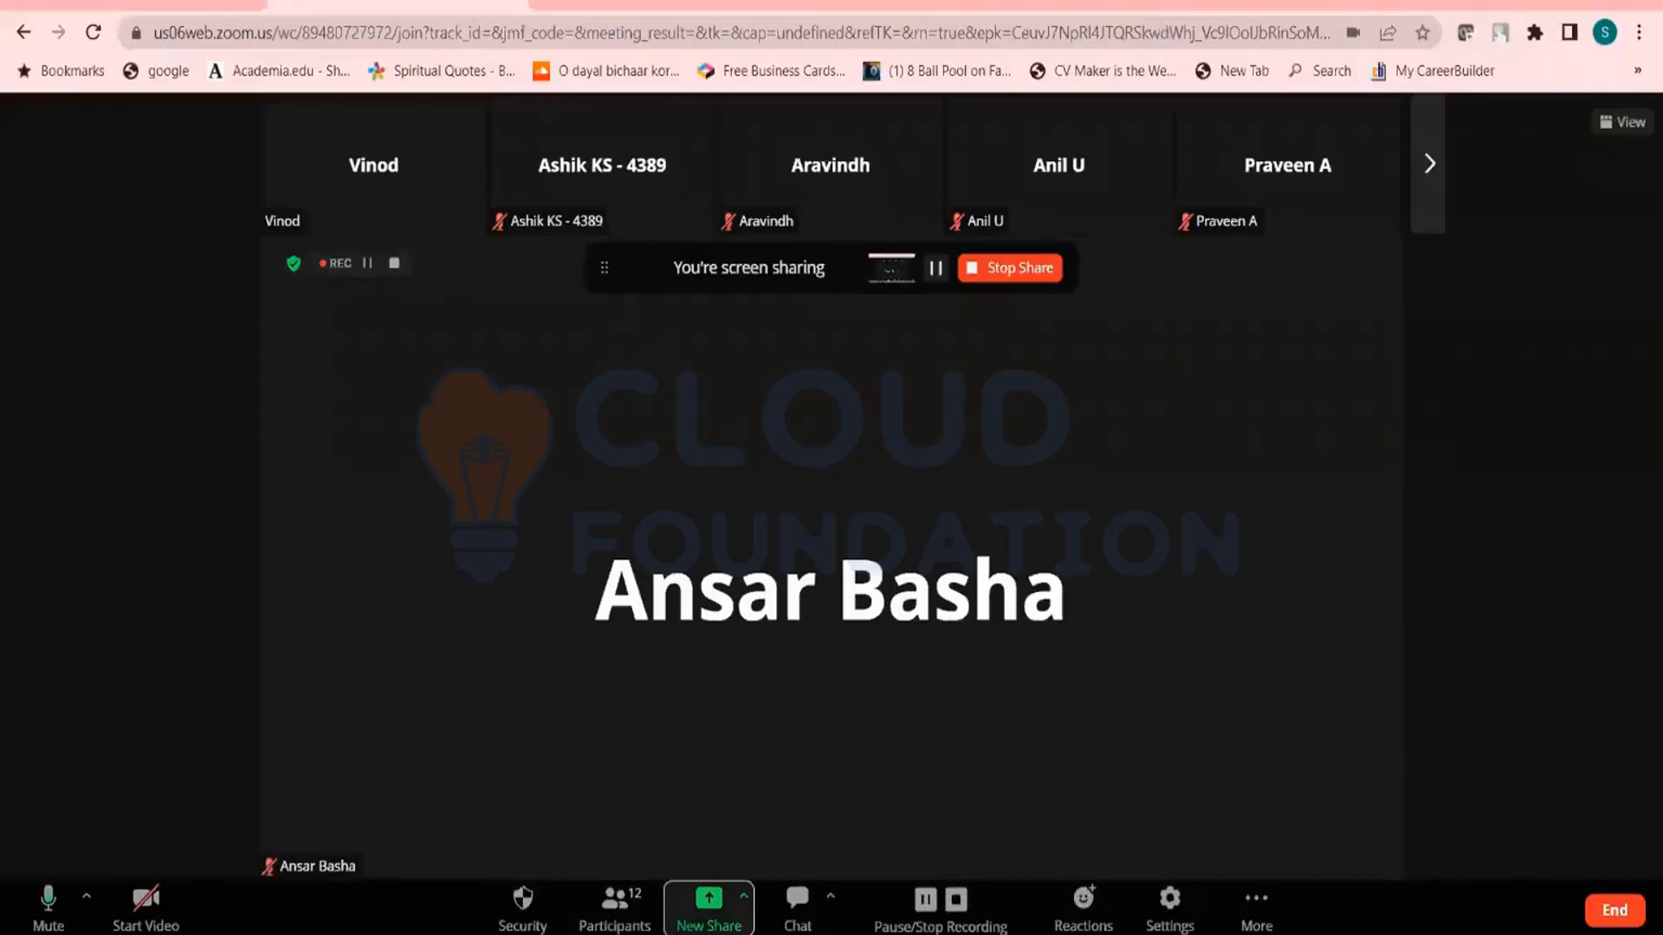
# - Switch back to the Tableau worksheet and look through the dimensions and measures of the Orders (Global Superstore) data source
pyautogui.moveTo(560, 933)
pyautogui.click(575, 859)
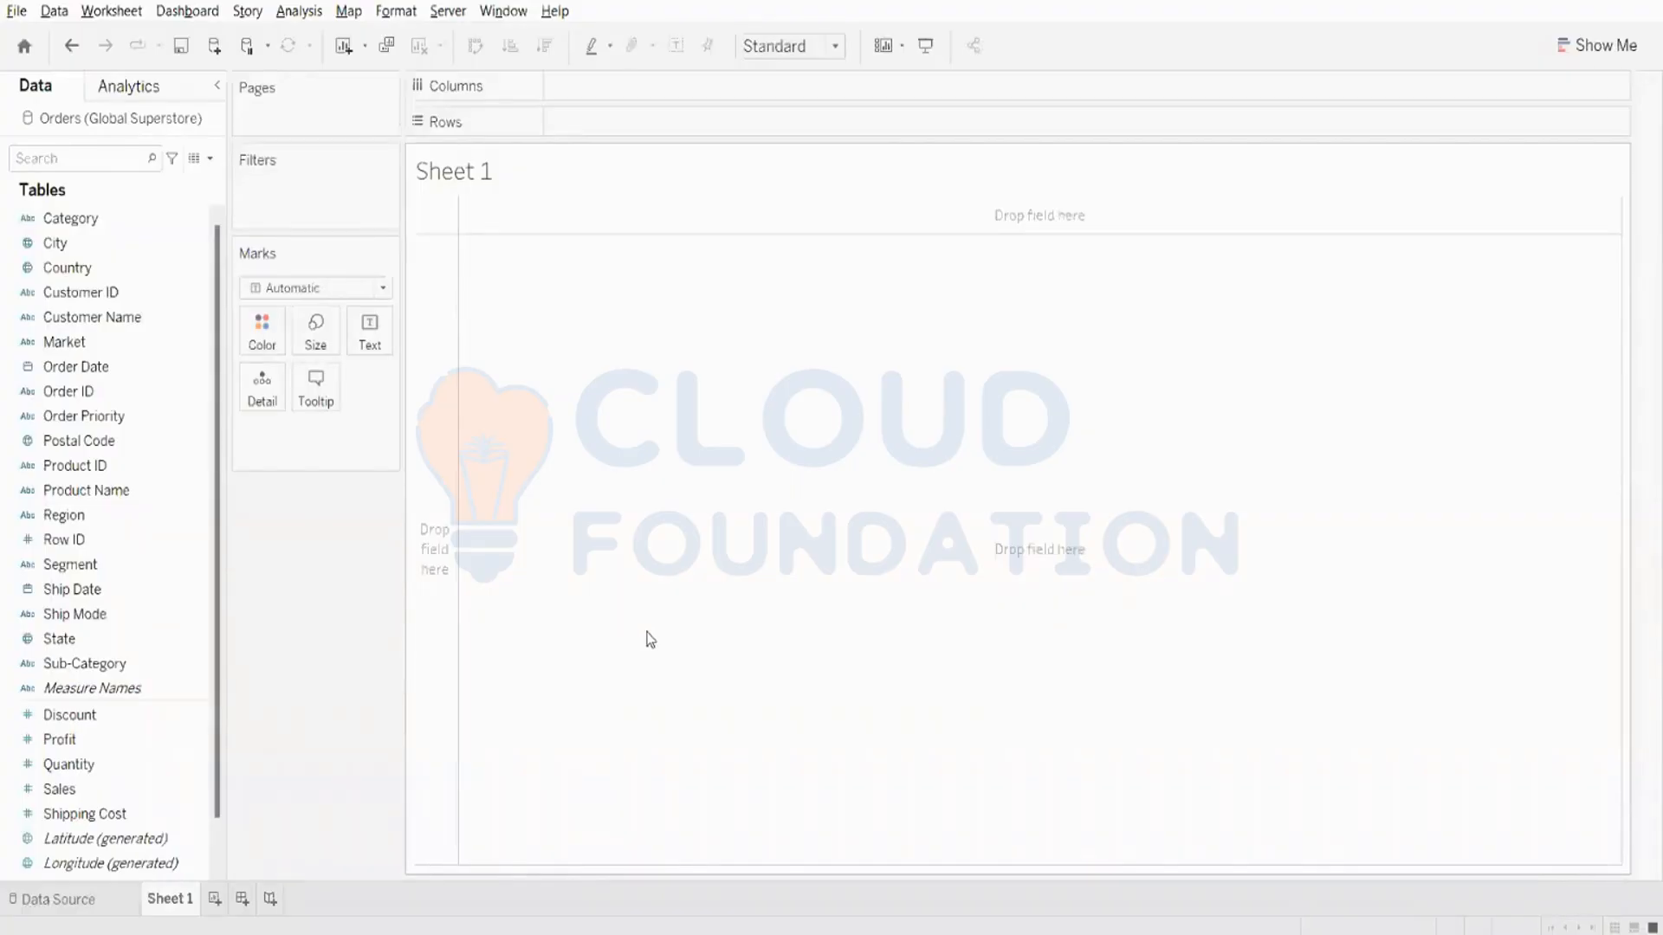
pyautogui.scroll(-1, 119, 543)
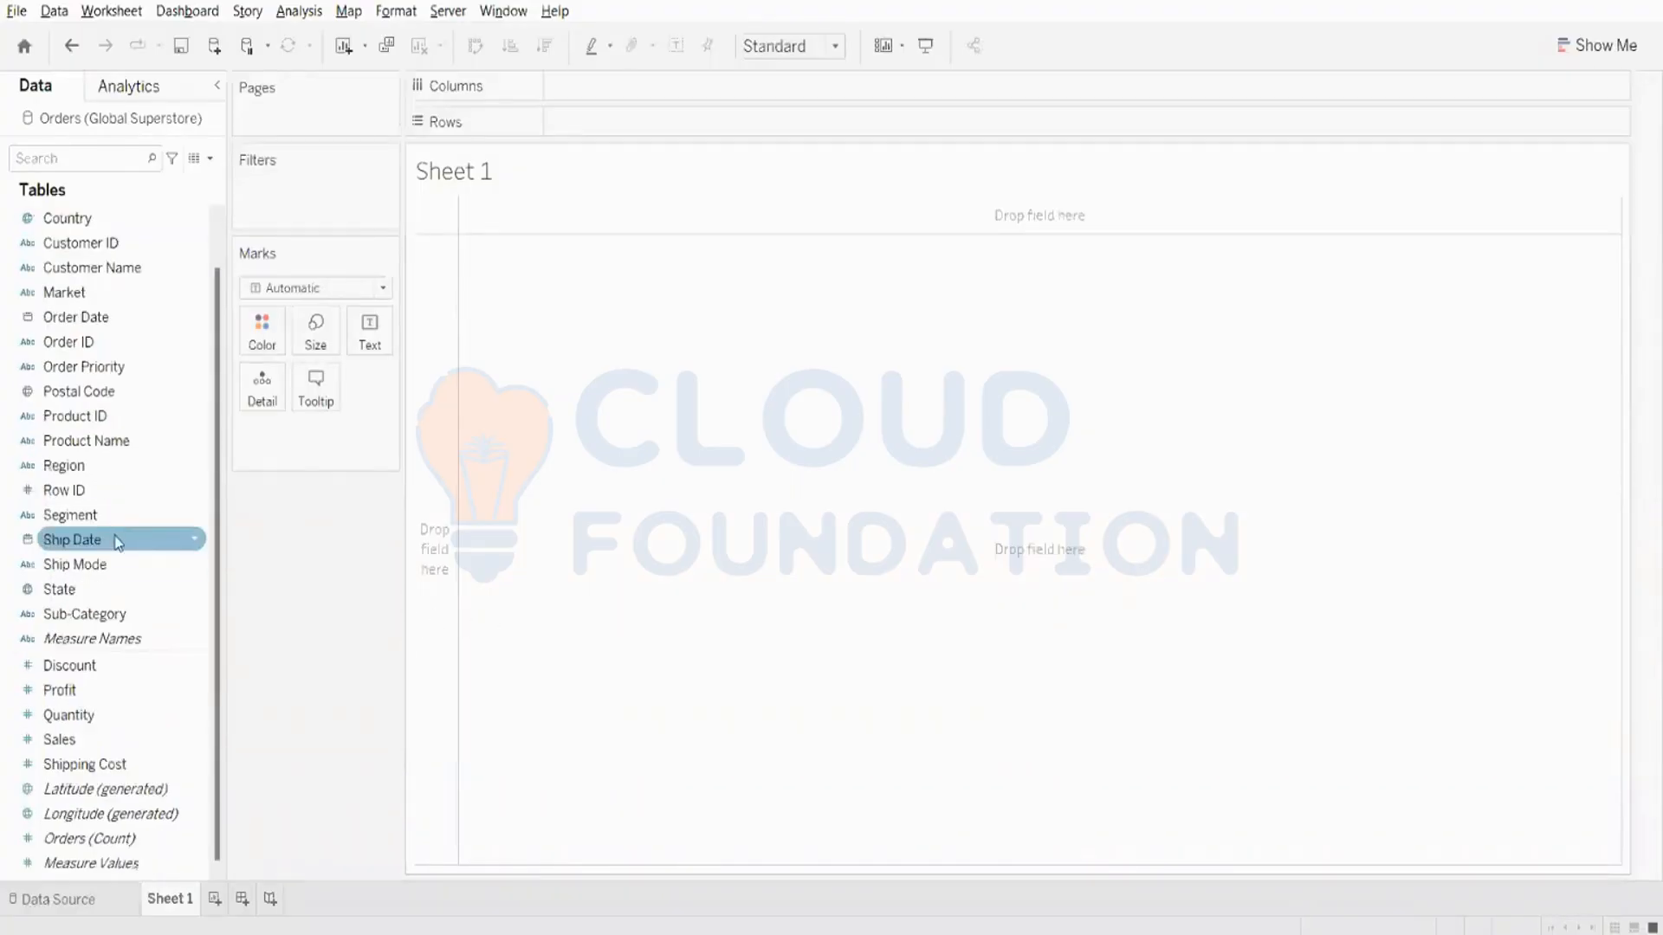
pyautogui.scroll(1, 117, 537)
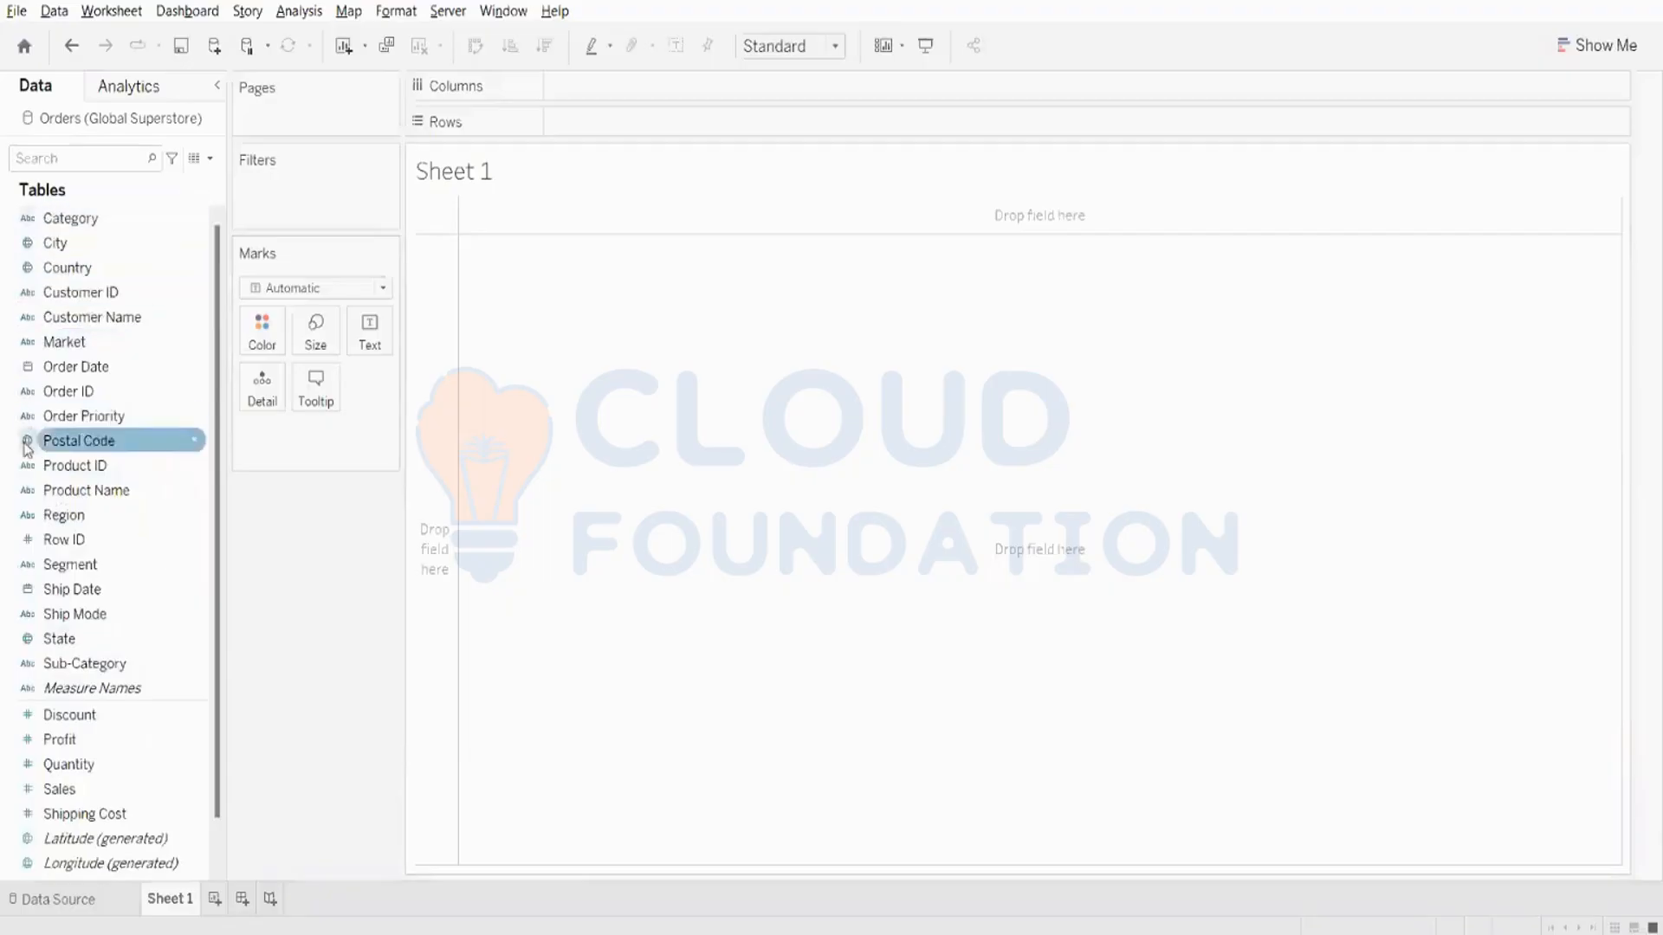
pyautogui.scroll(-1, 36, 732)
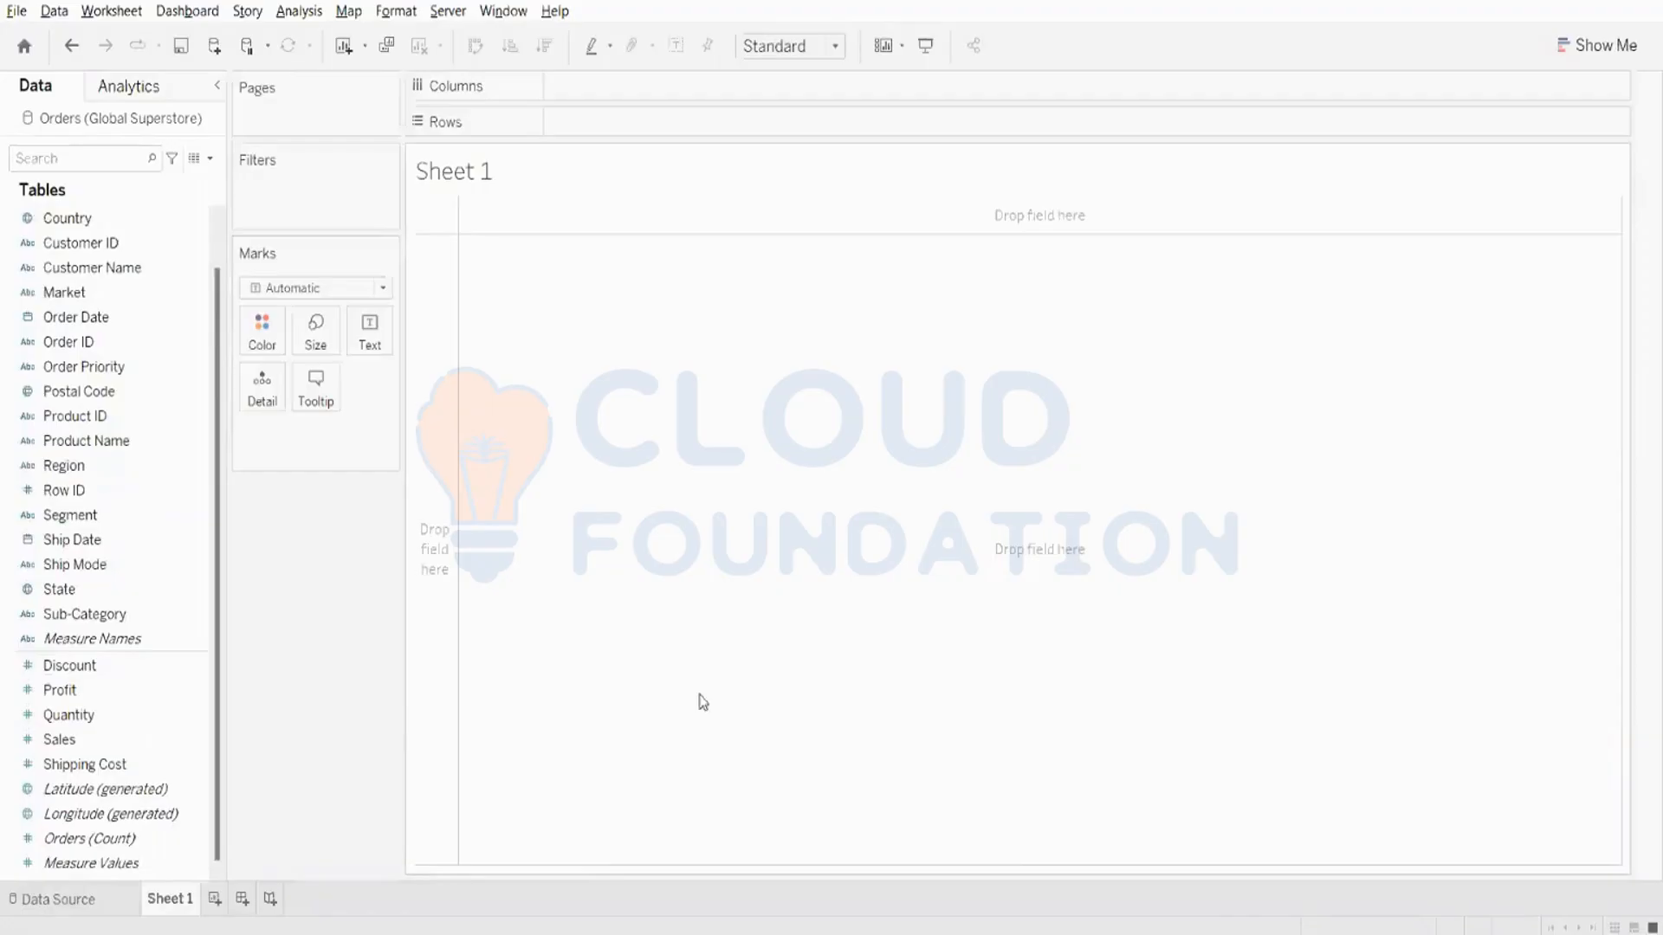
pyautogui.scroll(1, 16, 437)
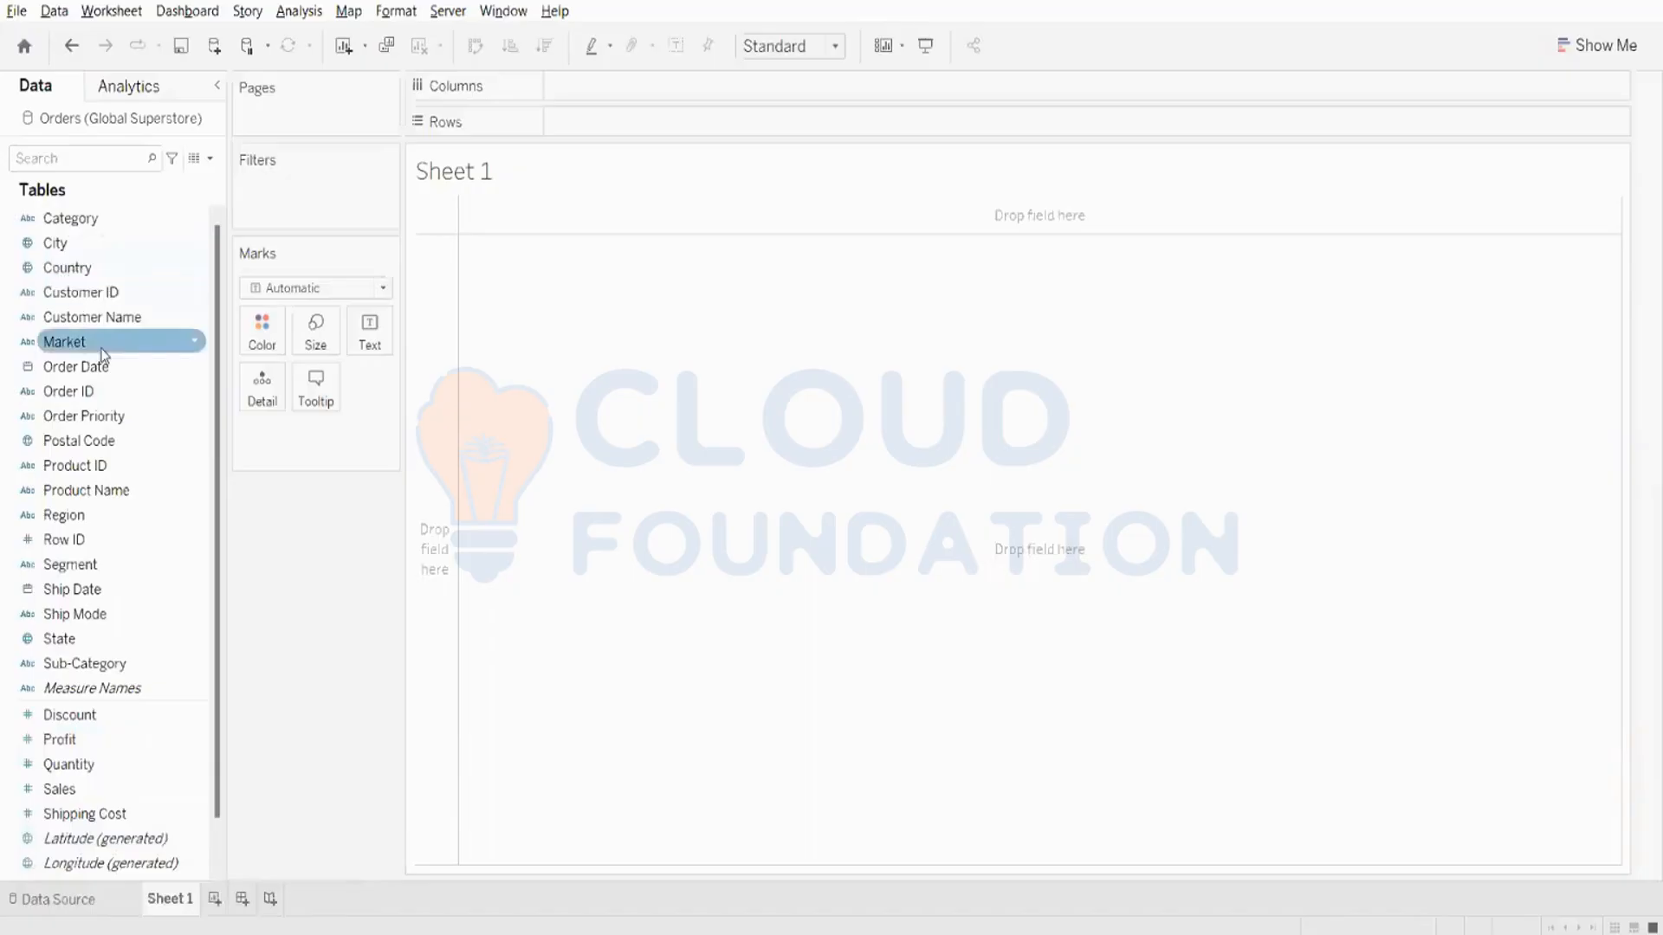
# - Try converting the Category dimension to a measure and undo the conversion
pyautogui.rightClick(69, 220)
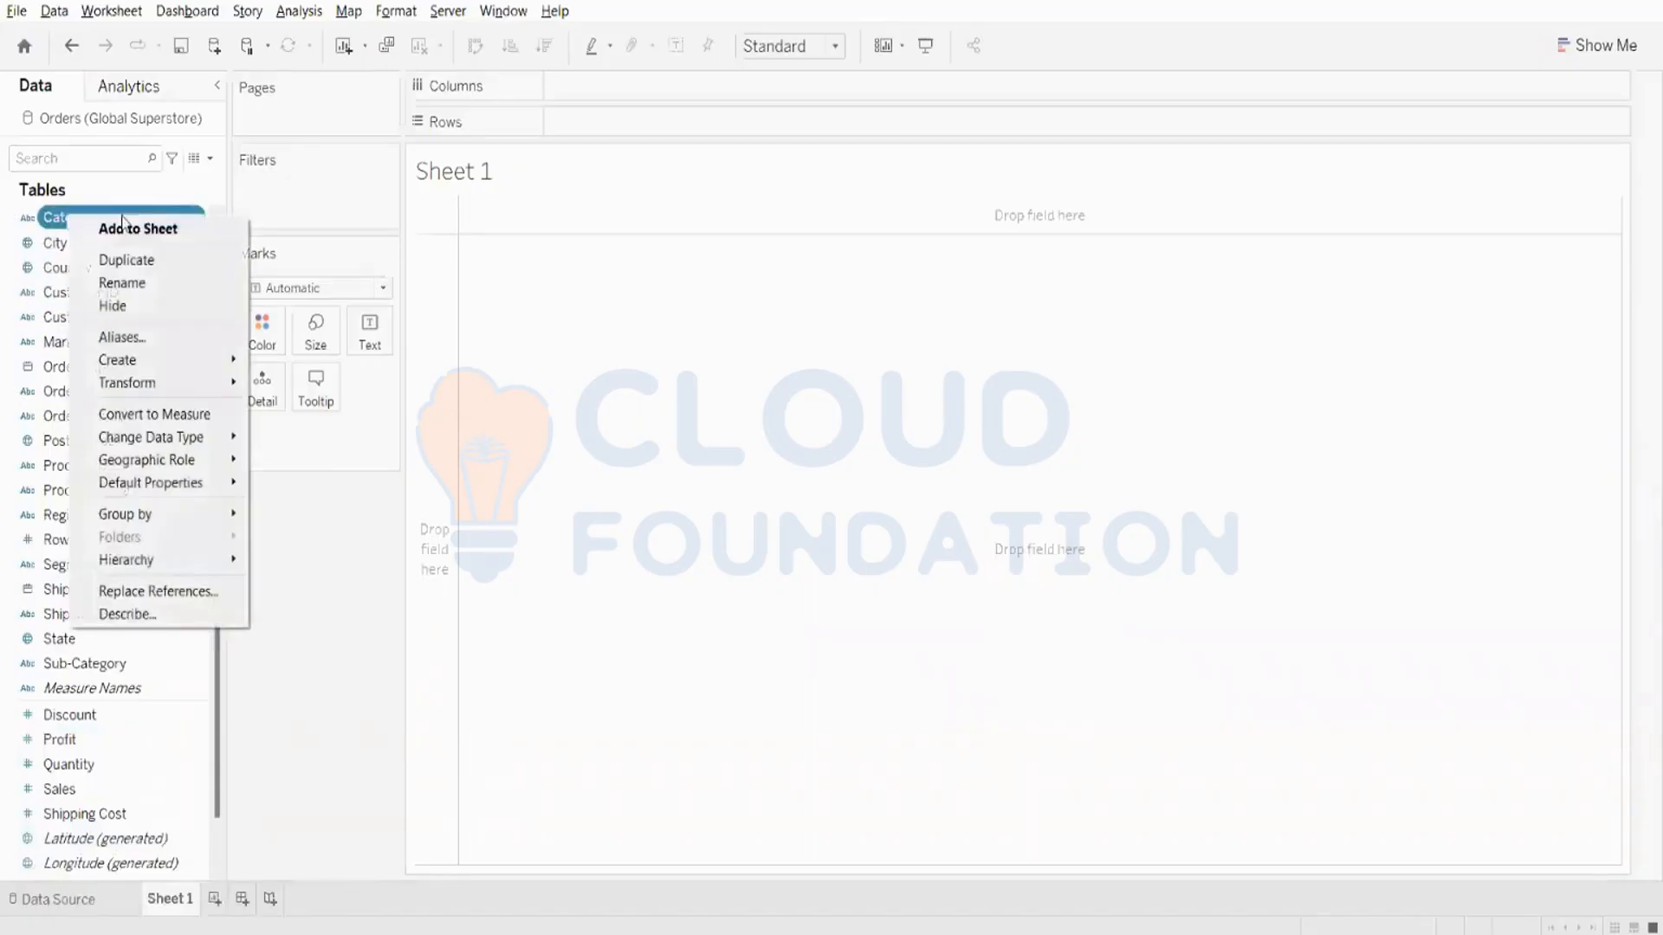
pyautogui.click(210, 423)
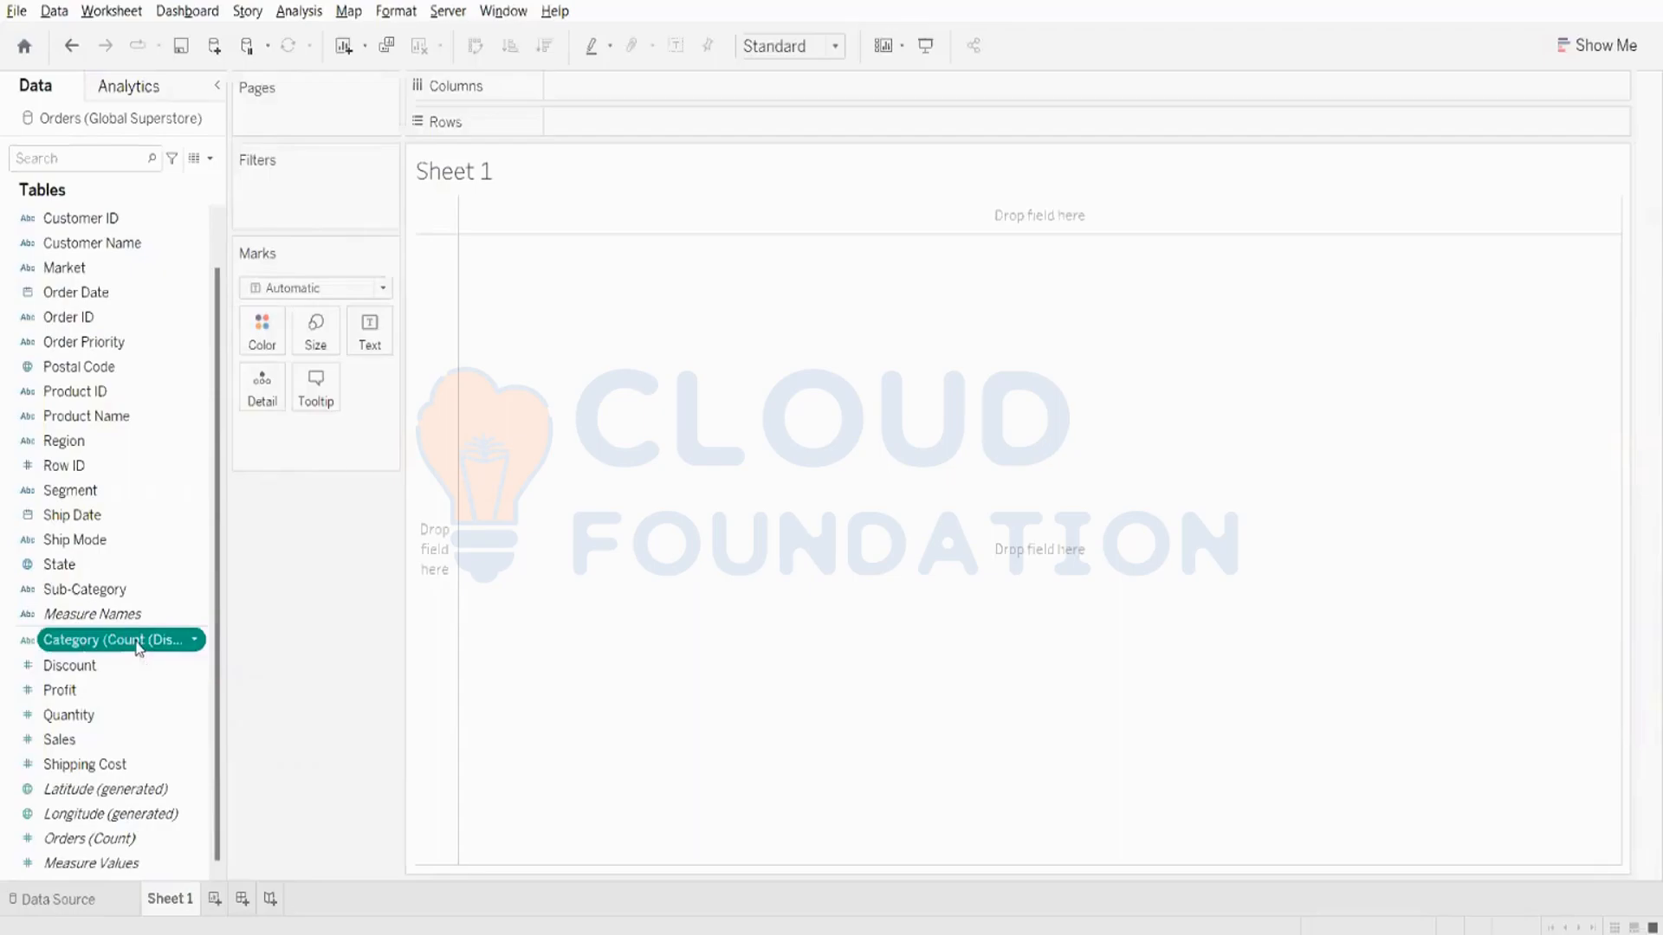
pyautogui.hotkey('ctrl', 'z')
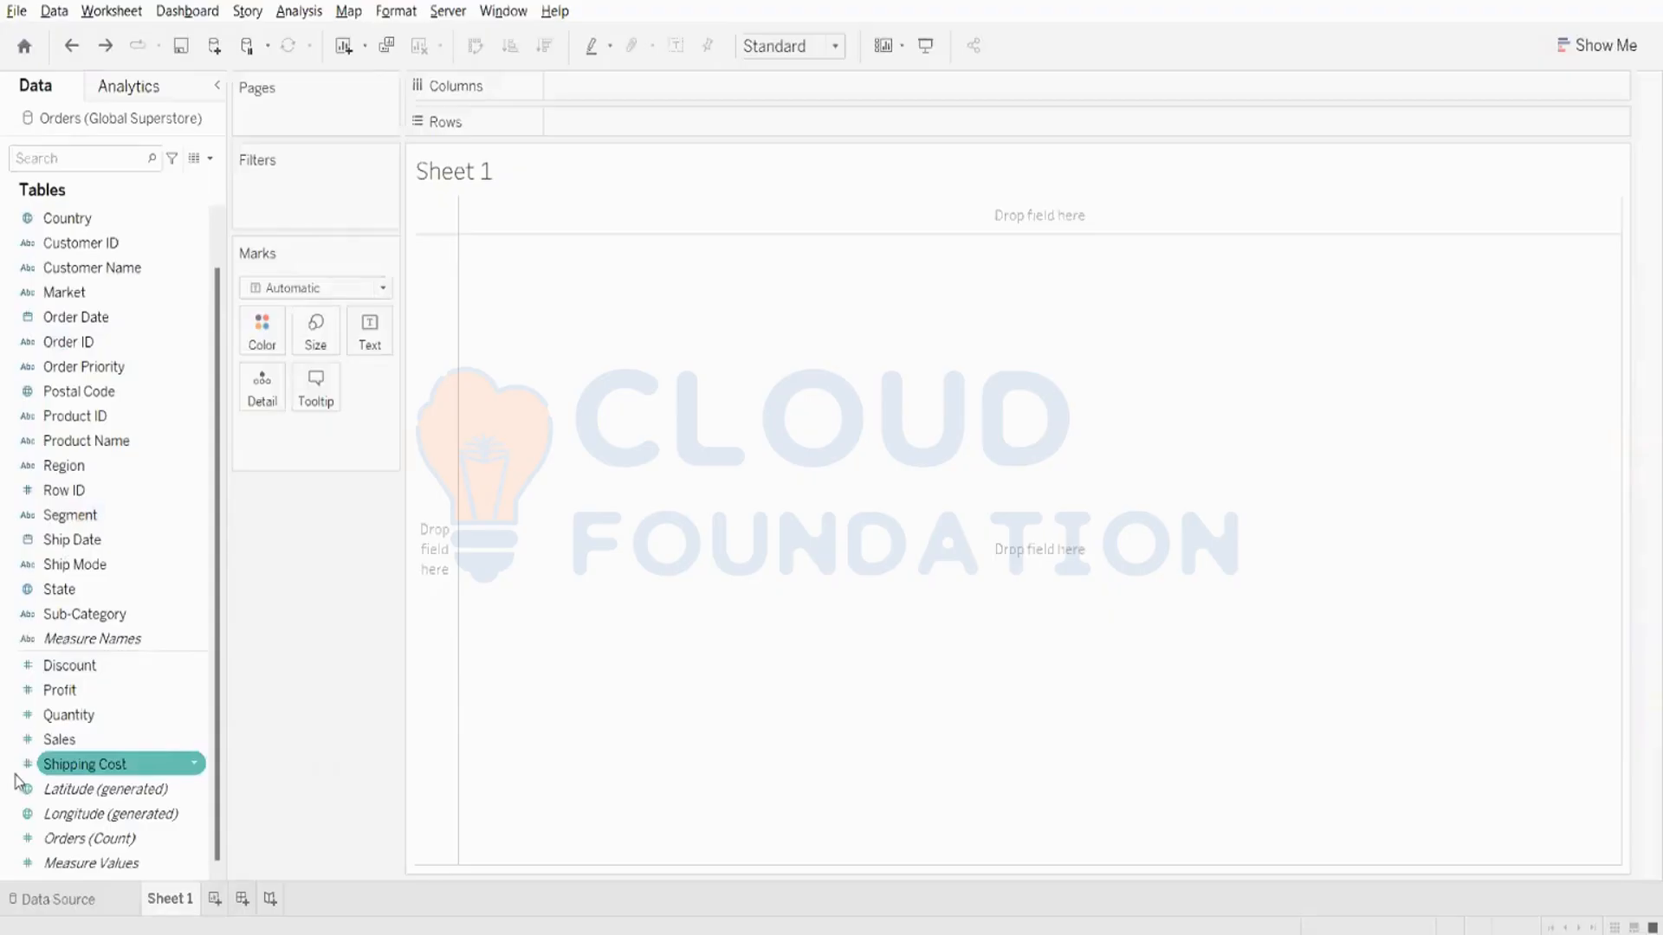
# - Try placing Category on Rows and remove it from the sheet
pyautogui.scroll(1, 19, 782)
pyautogui.scroll(-1, 3, 575)
pyautogui.scroll(1, 3, 575)
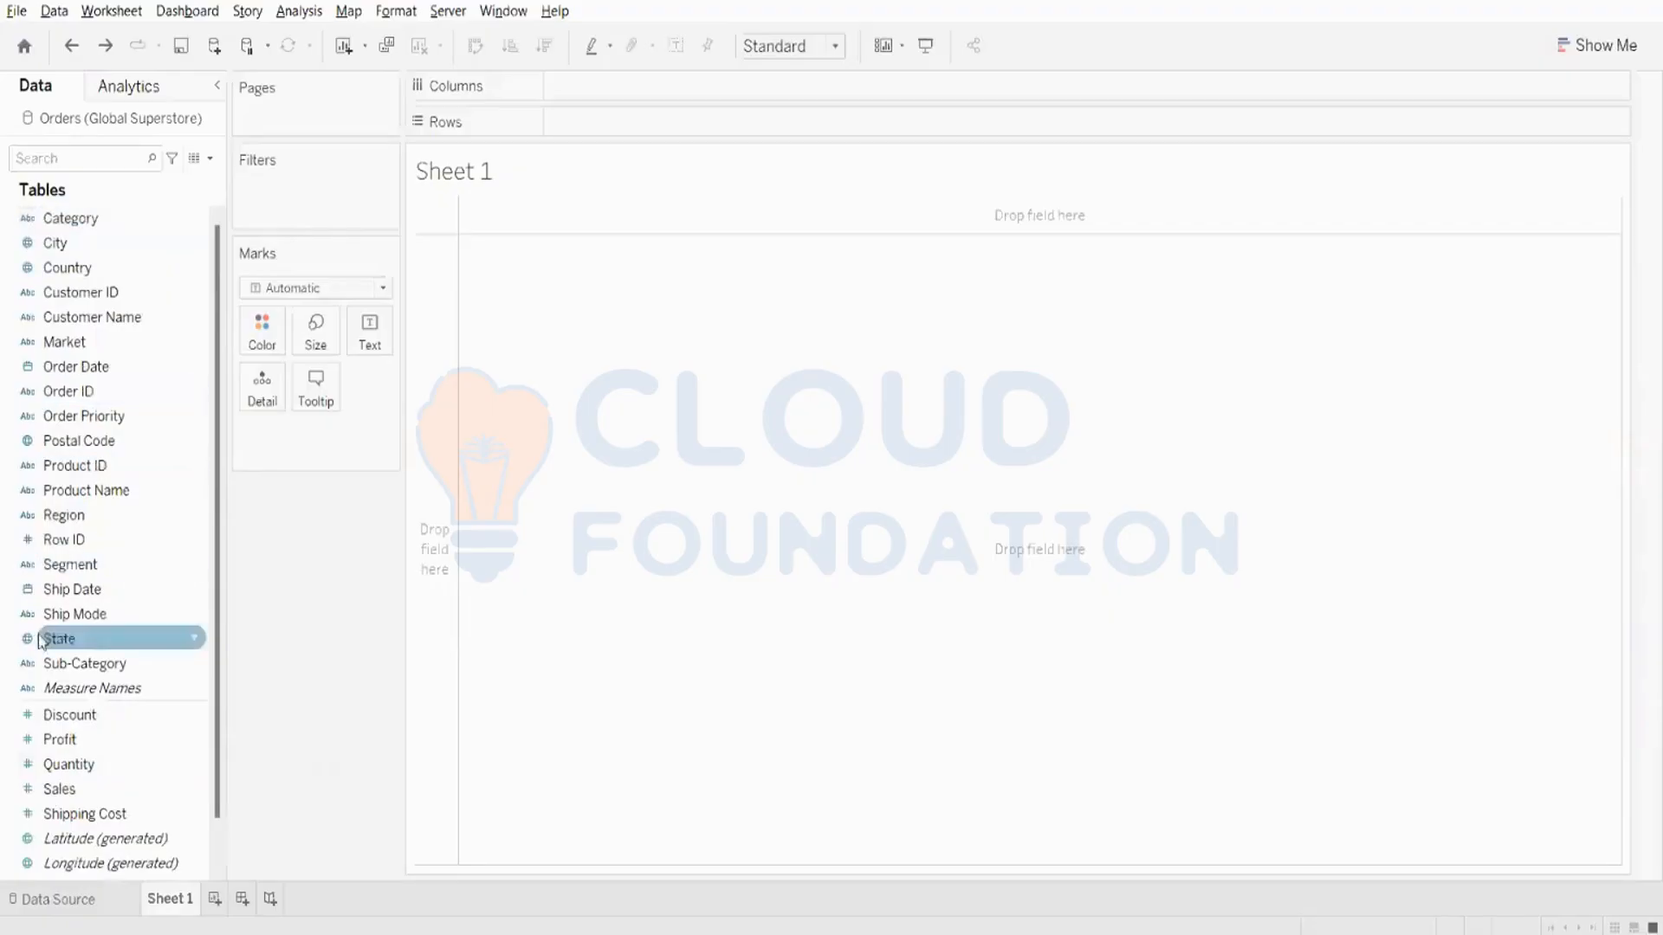
pyautogui.moveTo(55, 218); pyautogui.dragTo(615, 127)
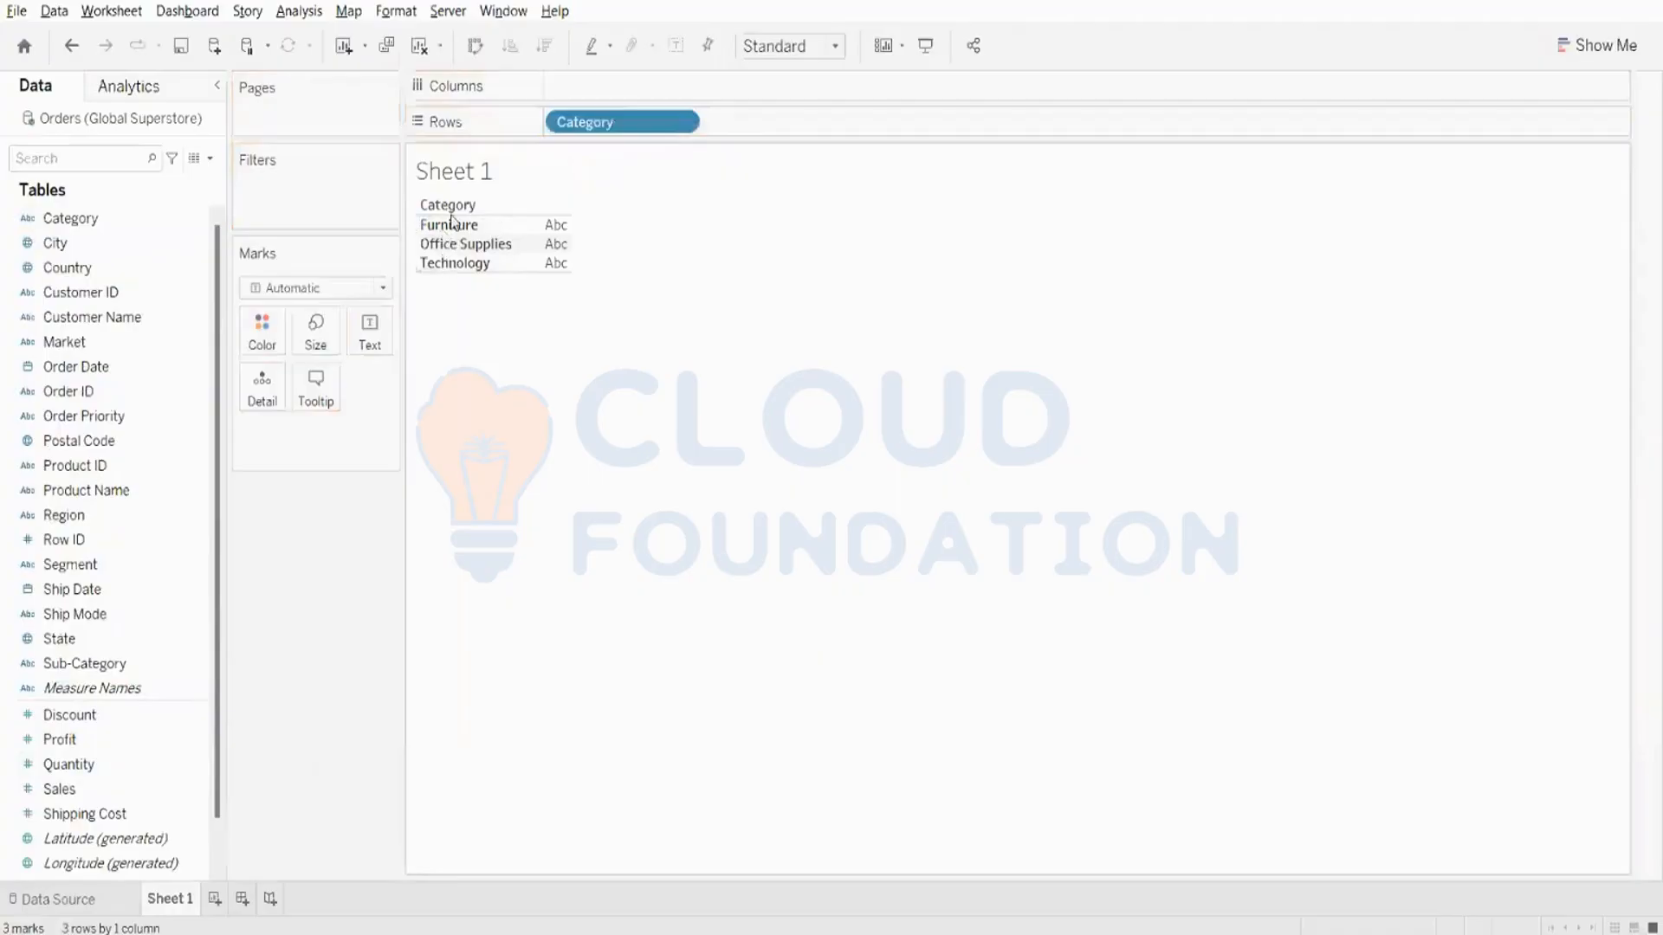
pyautogui.moveTo(598, 124); pyautogui.dragTo(373, 407)
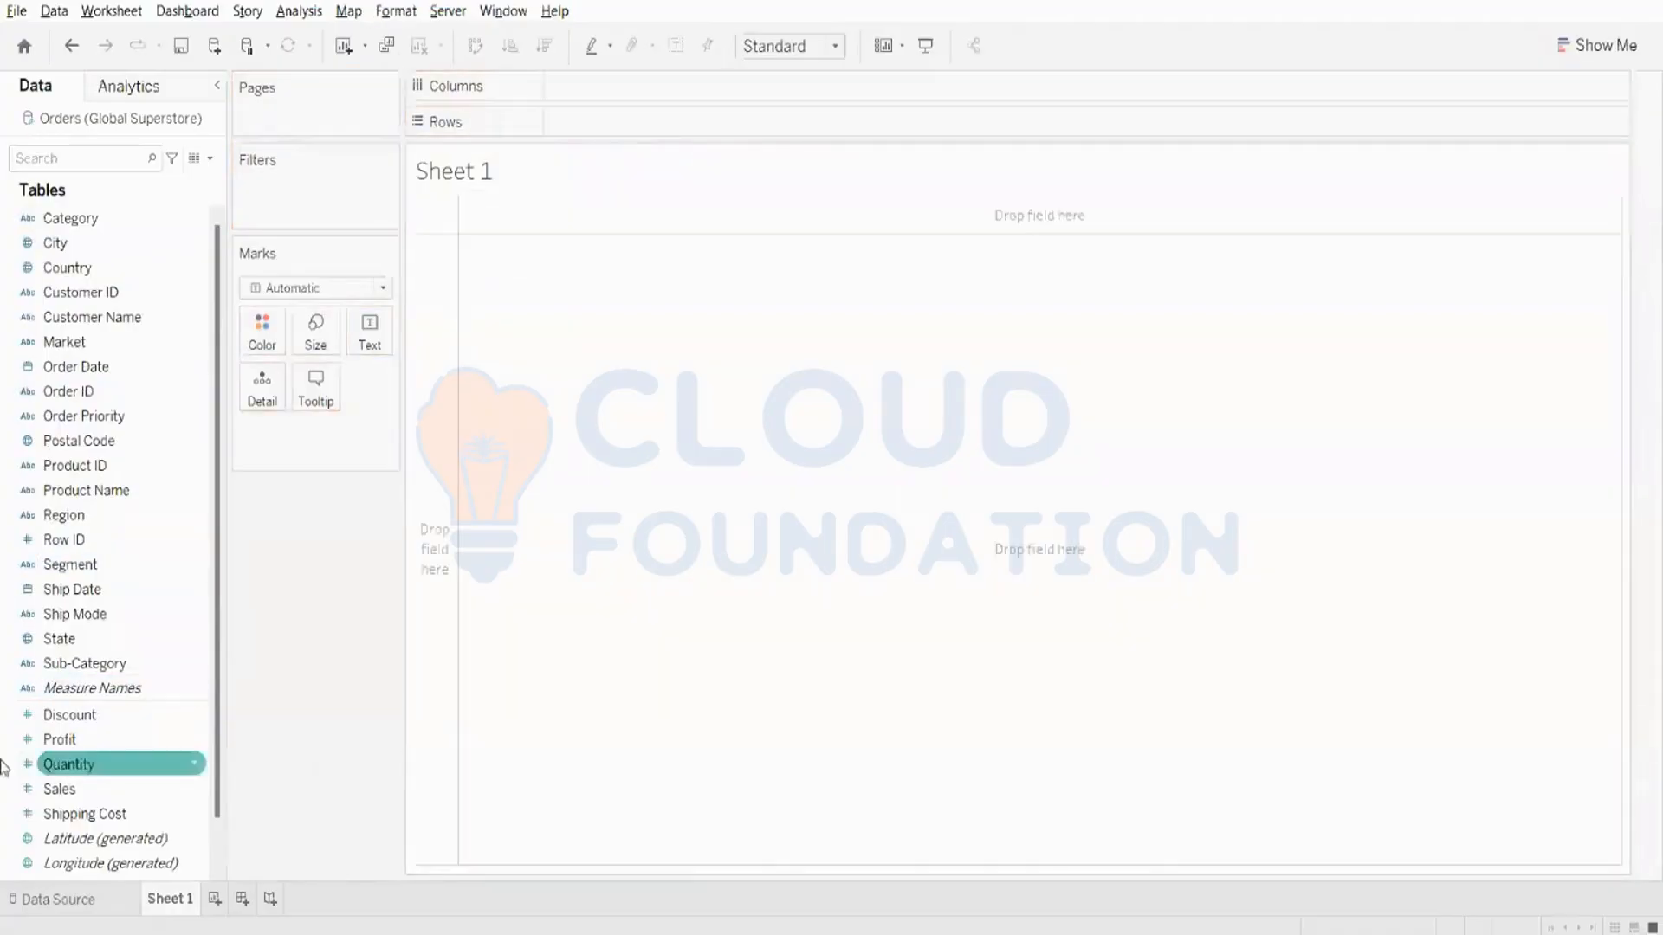
# - Try showing Profit as a text table and as horizontal bars, swap its axes, and remove Profit from the sheet
pyautogui.moveTo(57, 738)
pyautogui.mouseDown()
pyautogui.moveTo(123, 724)
pyautogui.moveTo(727, 119)
pyautogui.mouseUp()
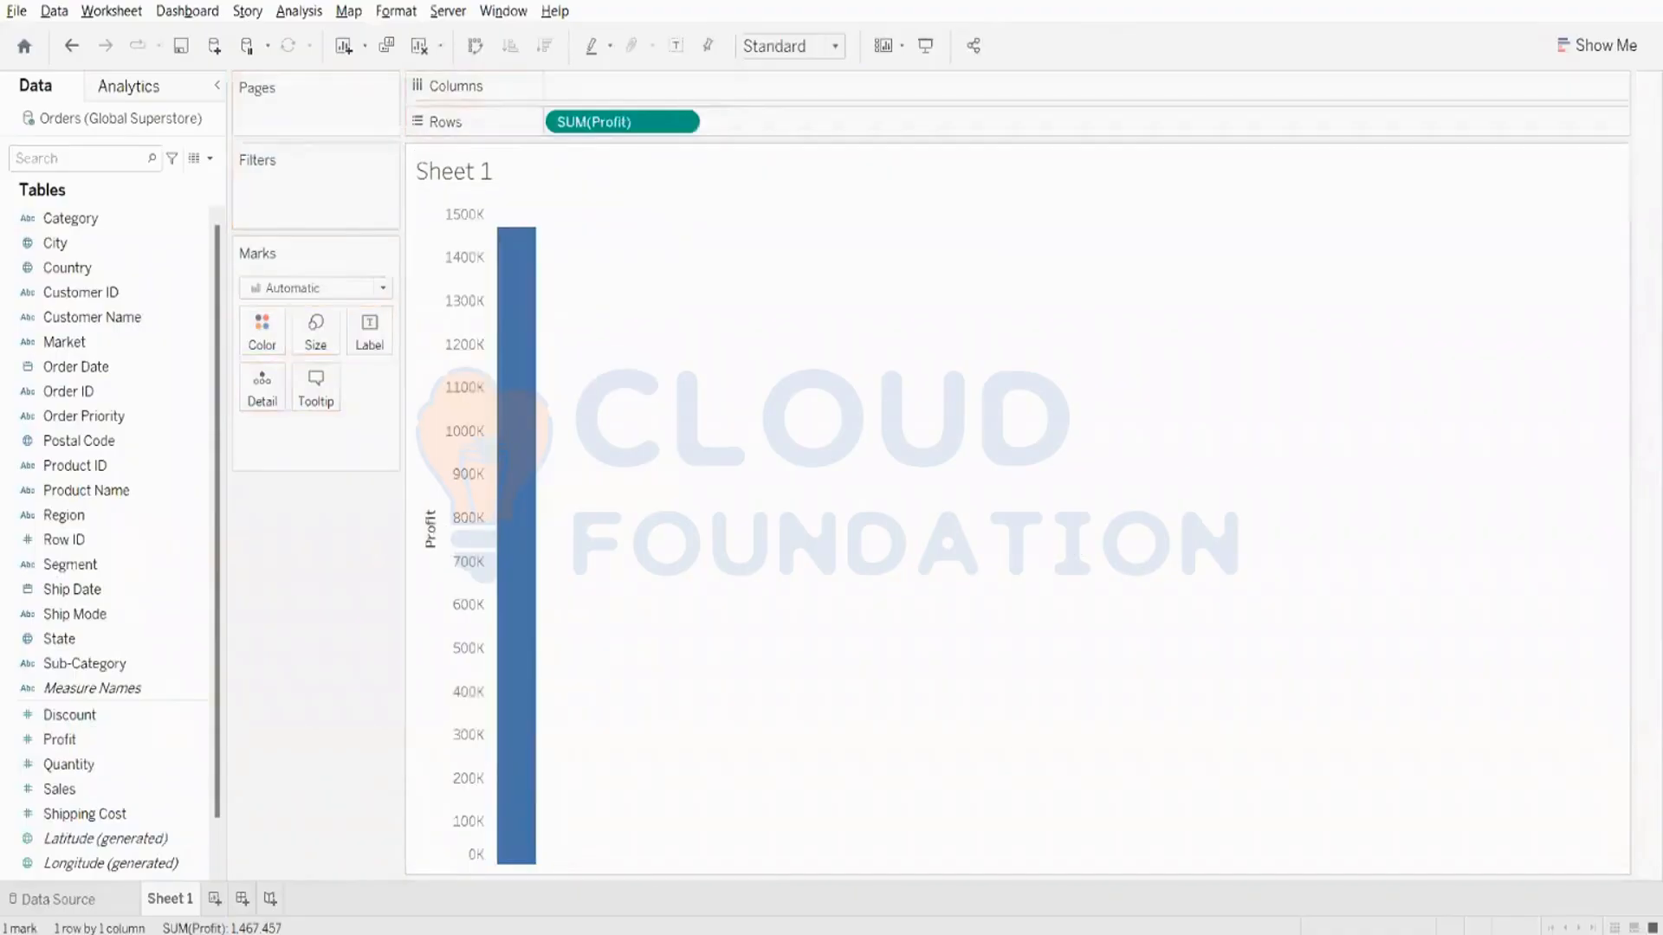
pyautogui.click(1558, 46)
pyautogui.click(1482, 110)
pyautogui.moveTo(451, 216)
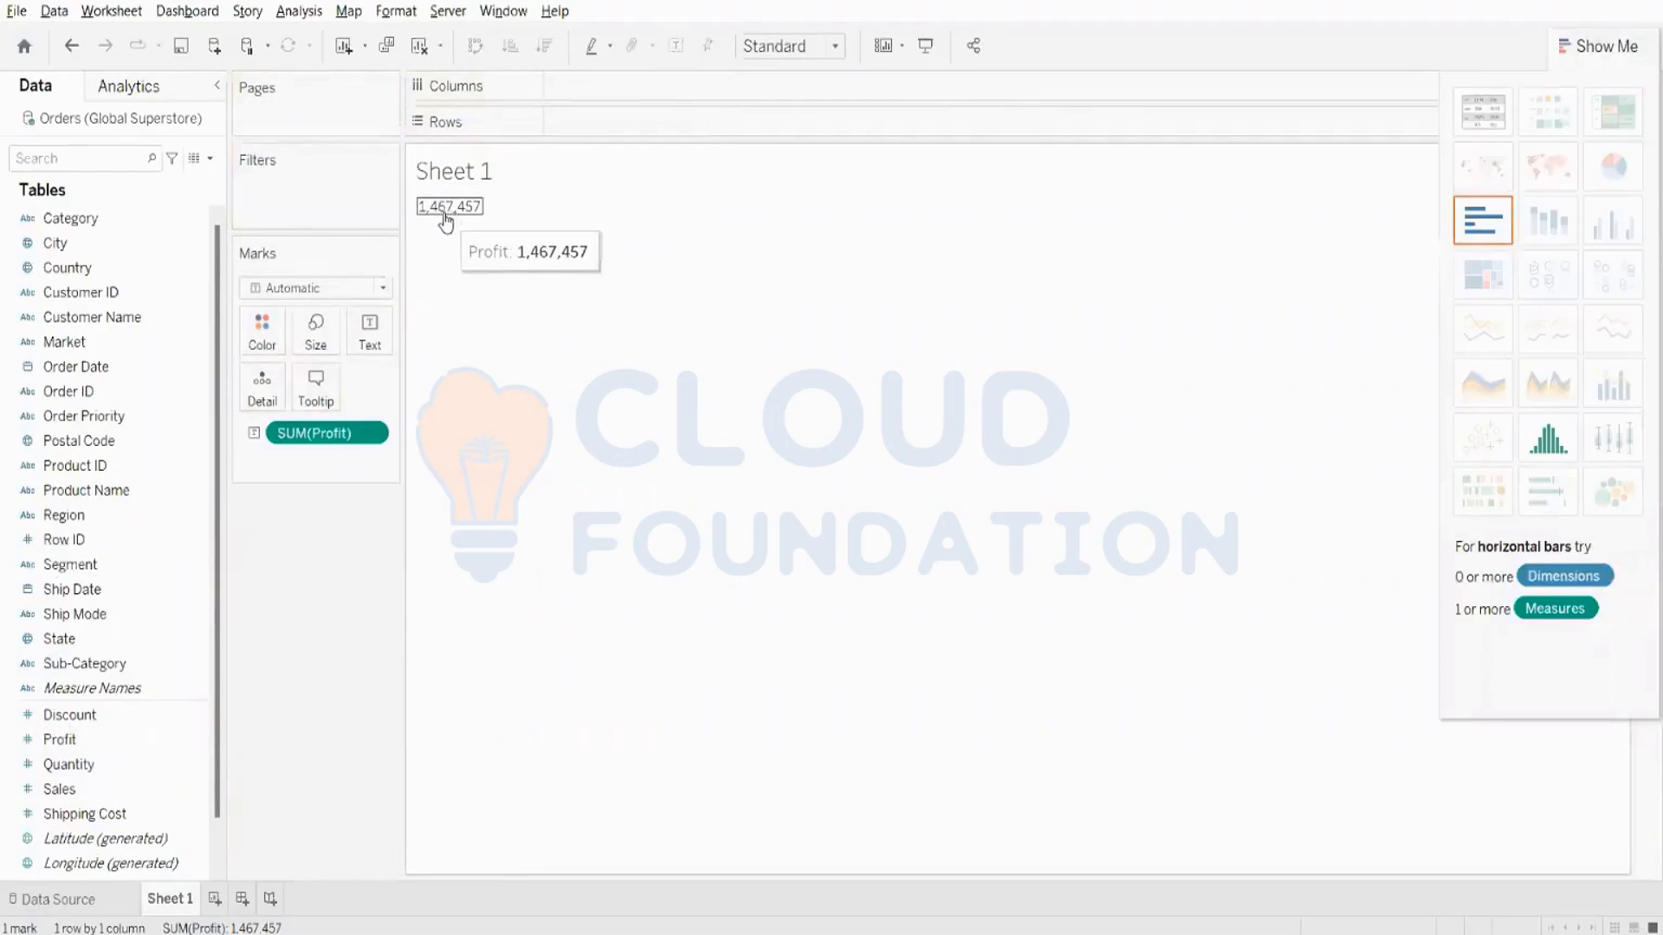
pyautogui.click(1483, 220)
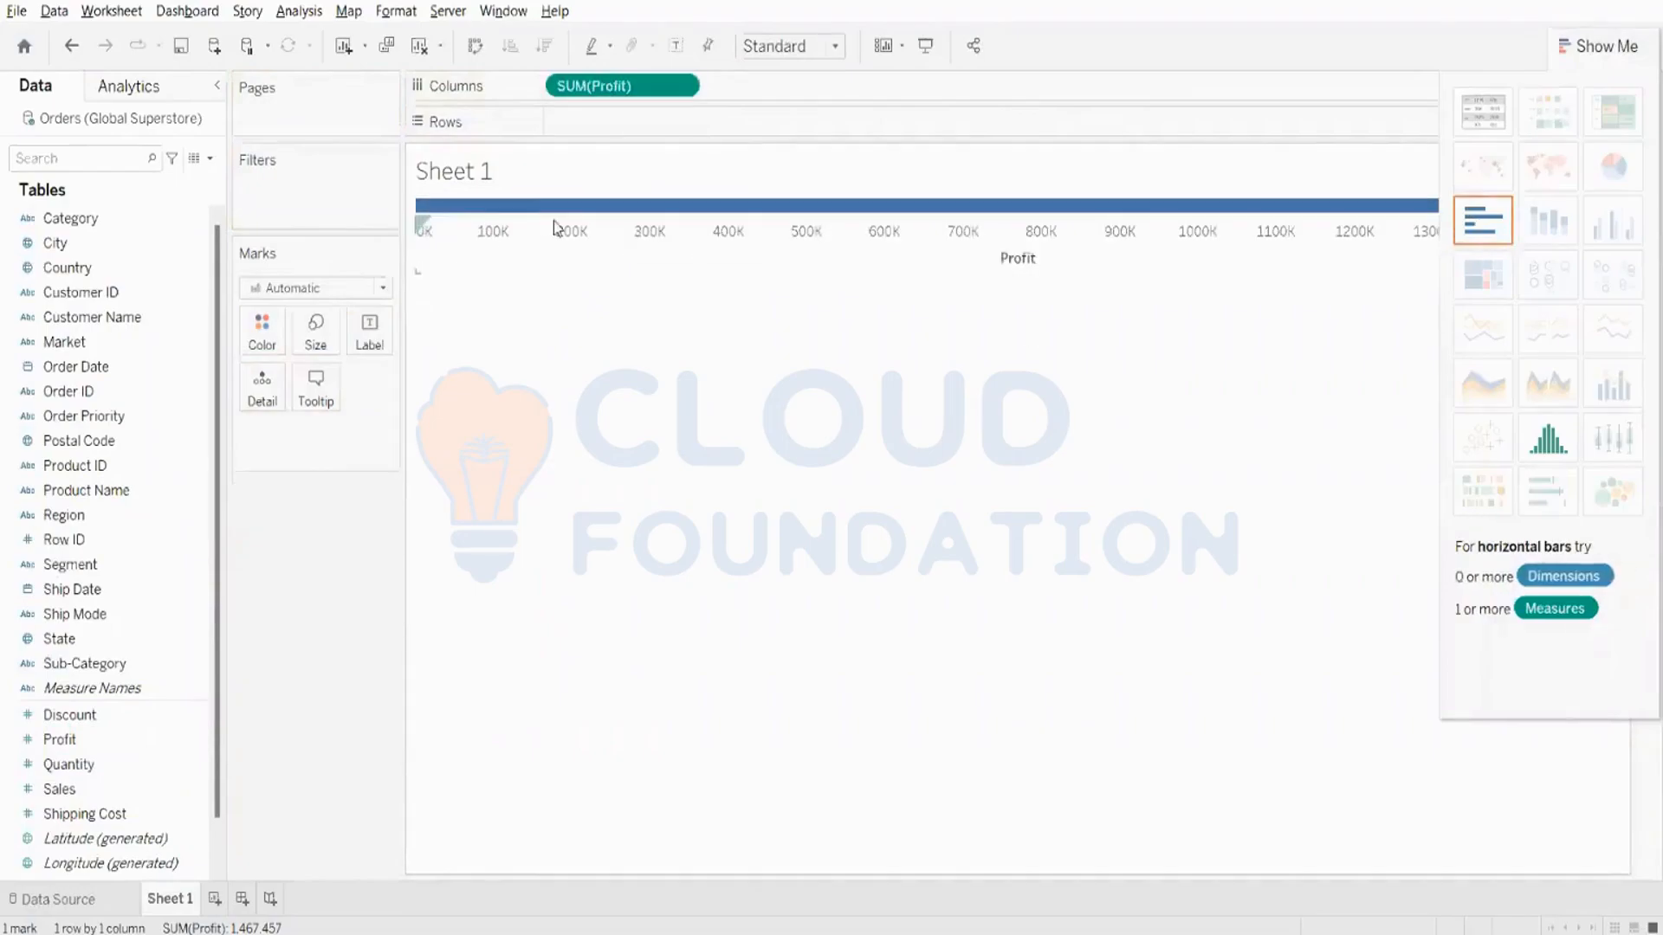
pyautogui.click(475, 49)
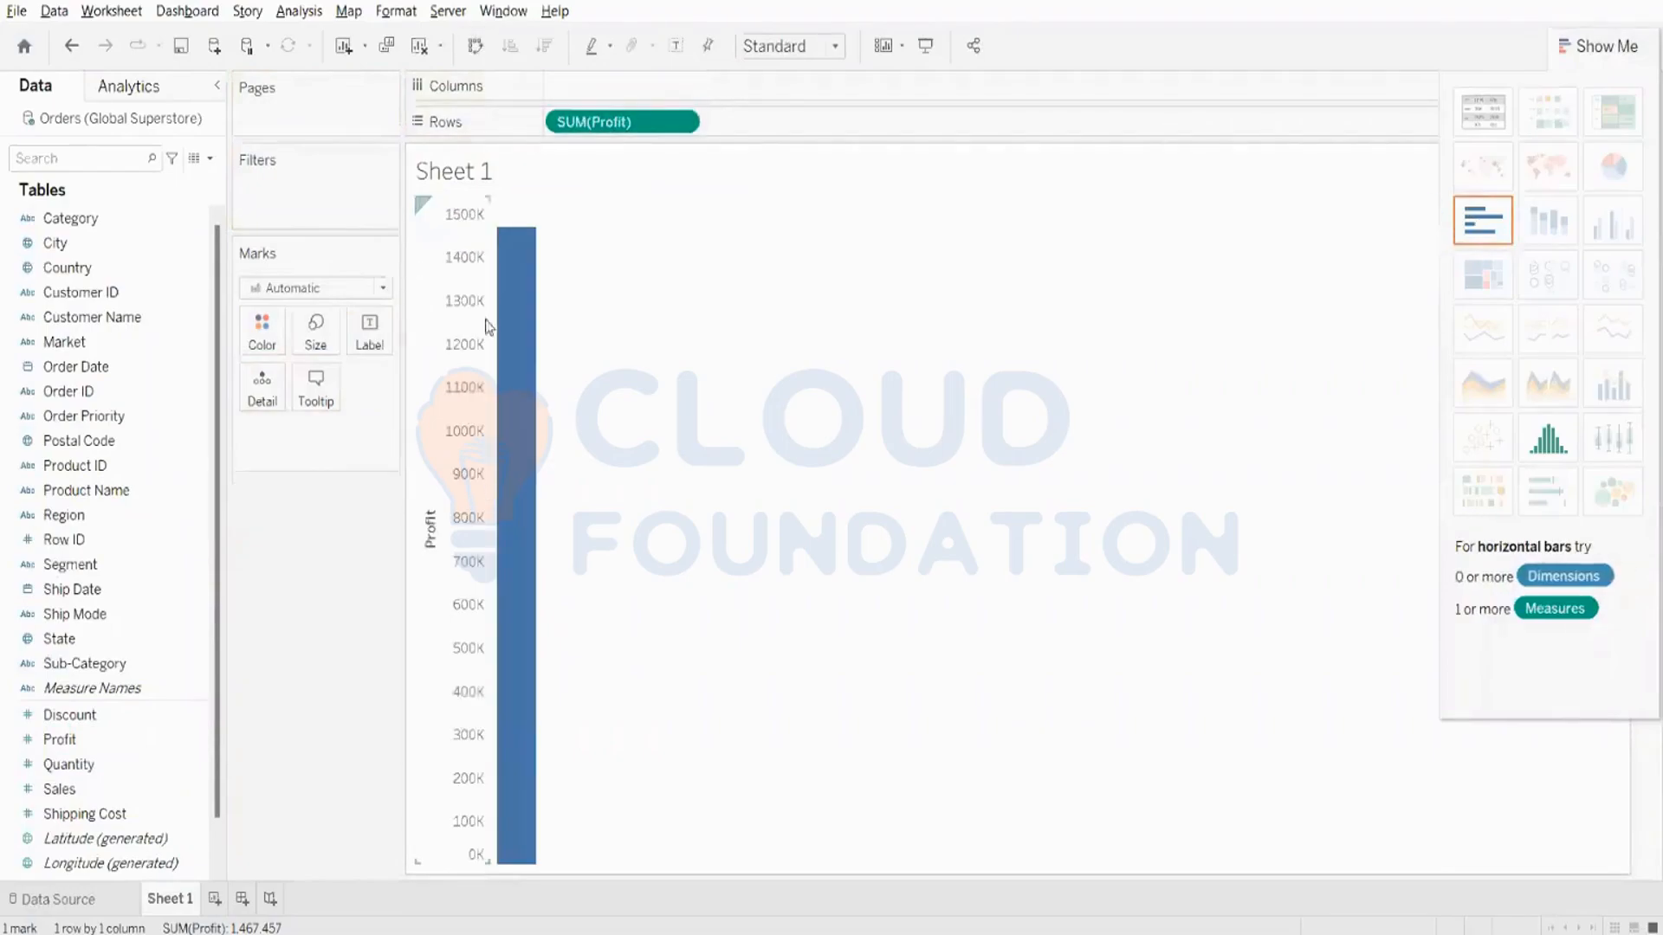
pyautogui.moveTo(596, 139); pyautogui.dragTo(19, 541)
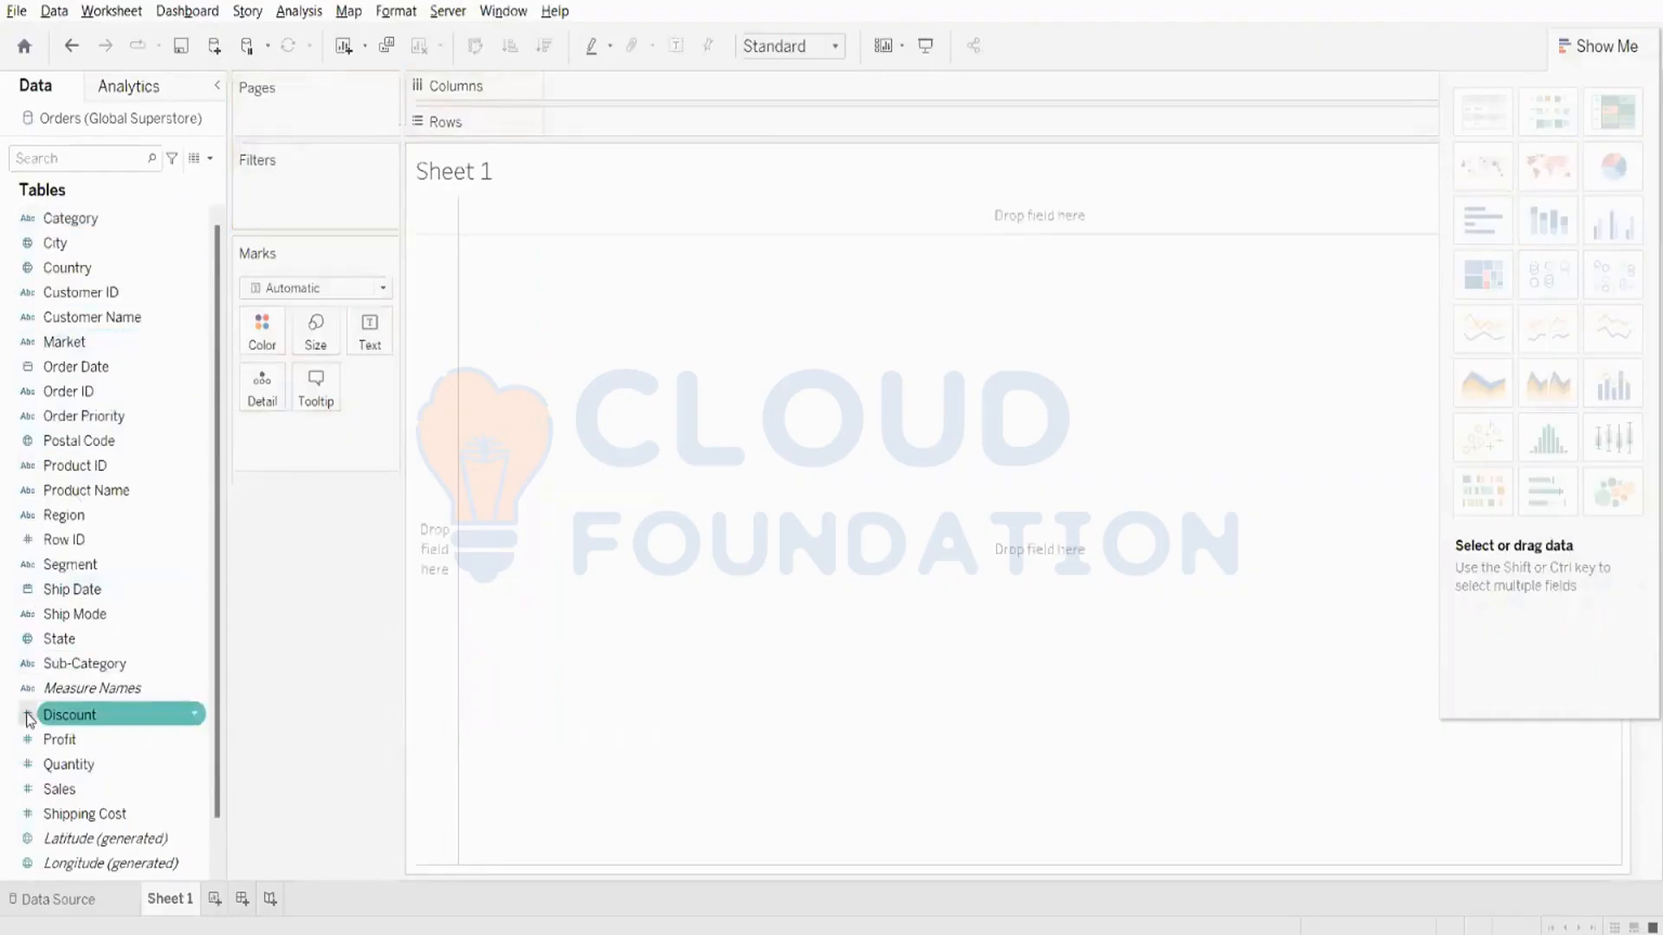
# - Build a line chart of Sales by Order Date and drill the date down from year to quarter
pyautogui.scroll(-1, 34, 831)
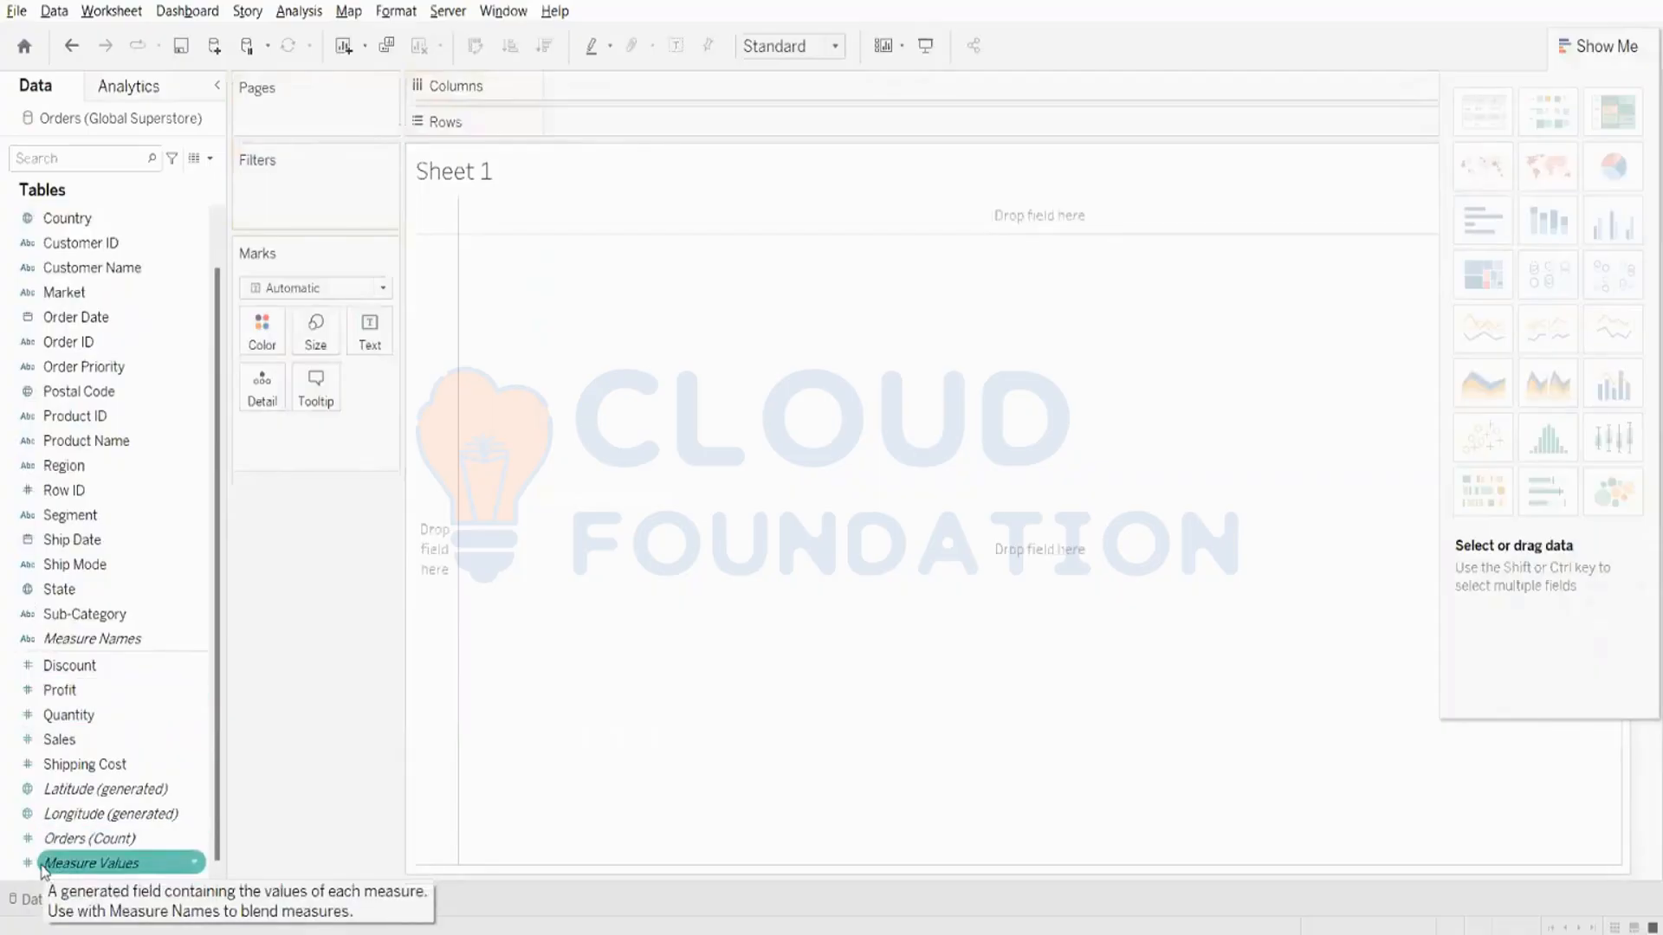
pyautogui.click(206, 814)
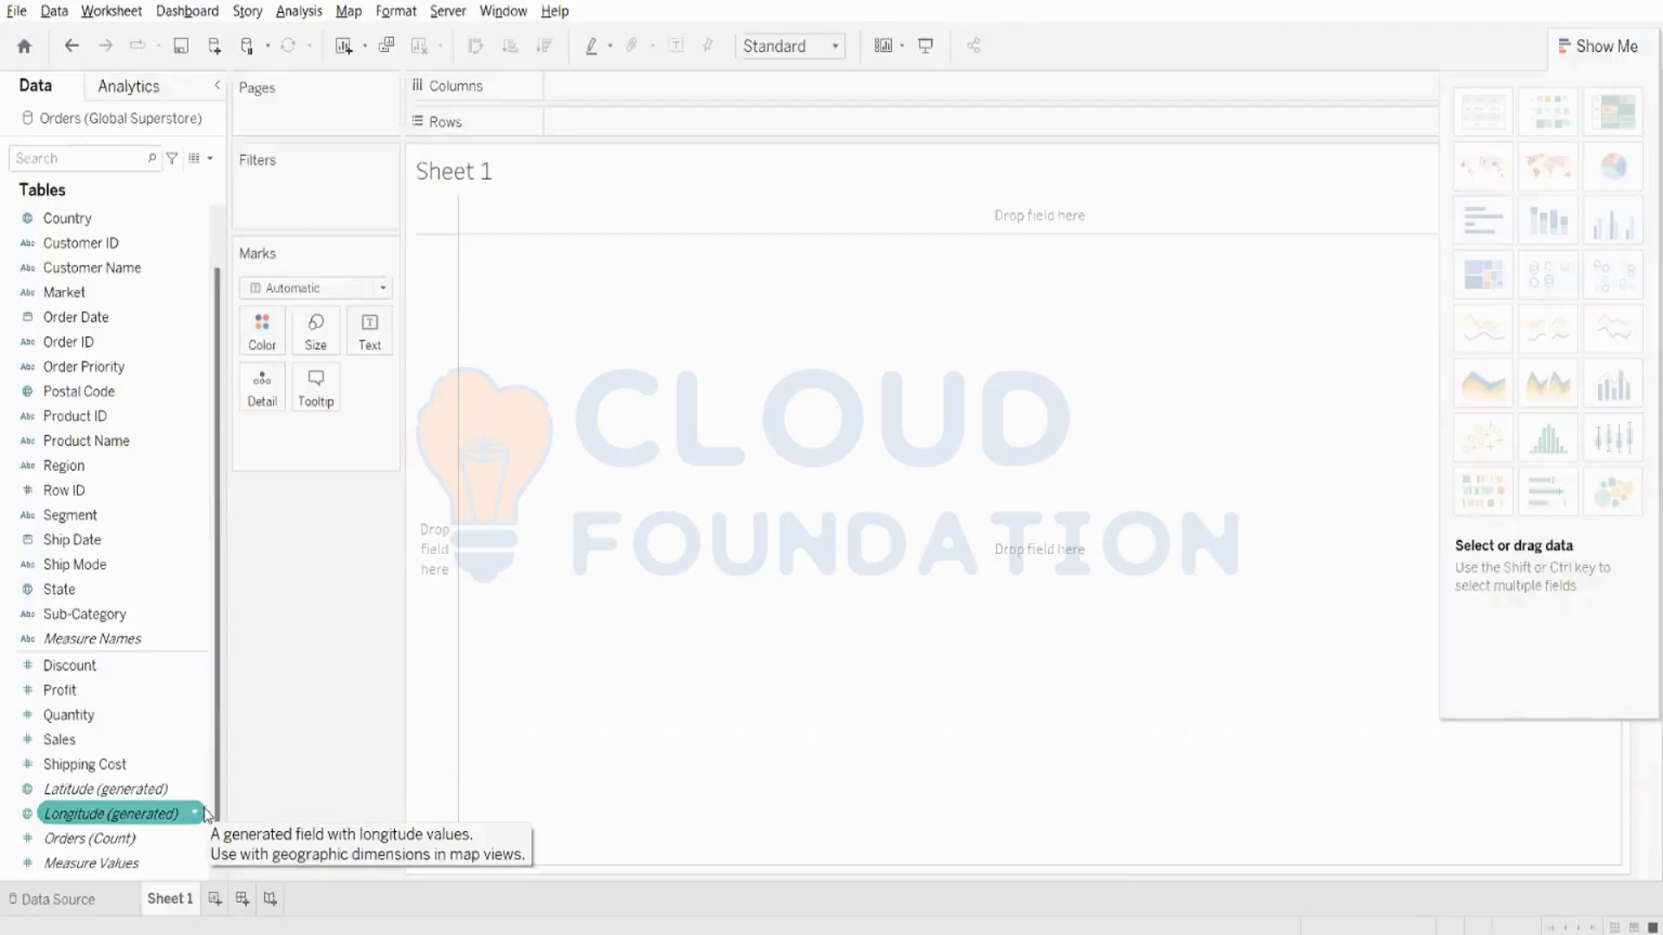
pyautogui.moveTo(139, 319); pyautogui.dragTo(684, 88)
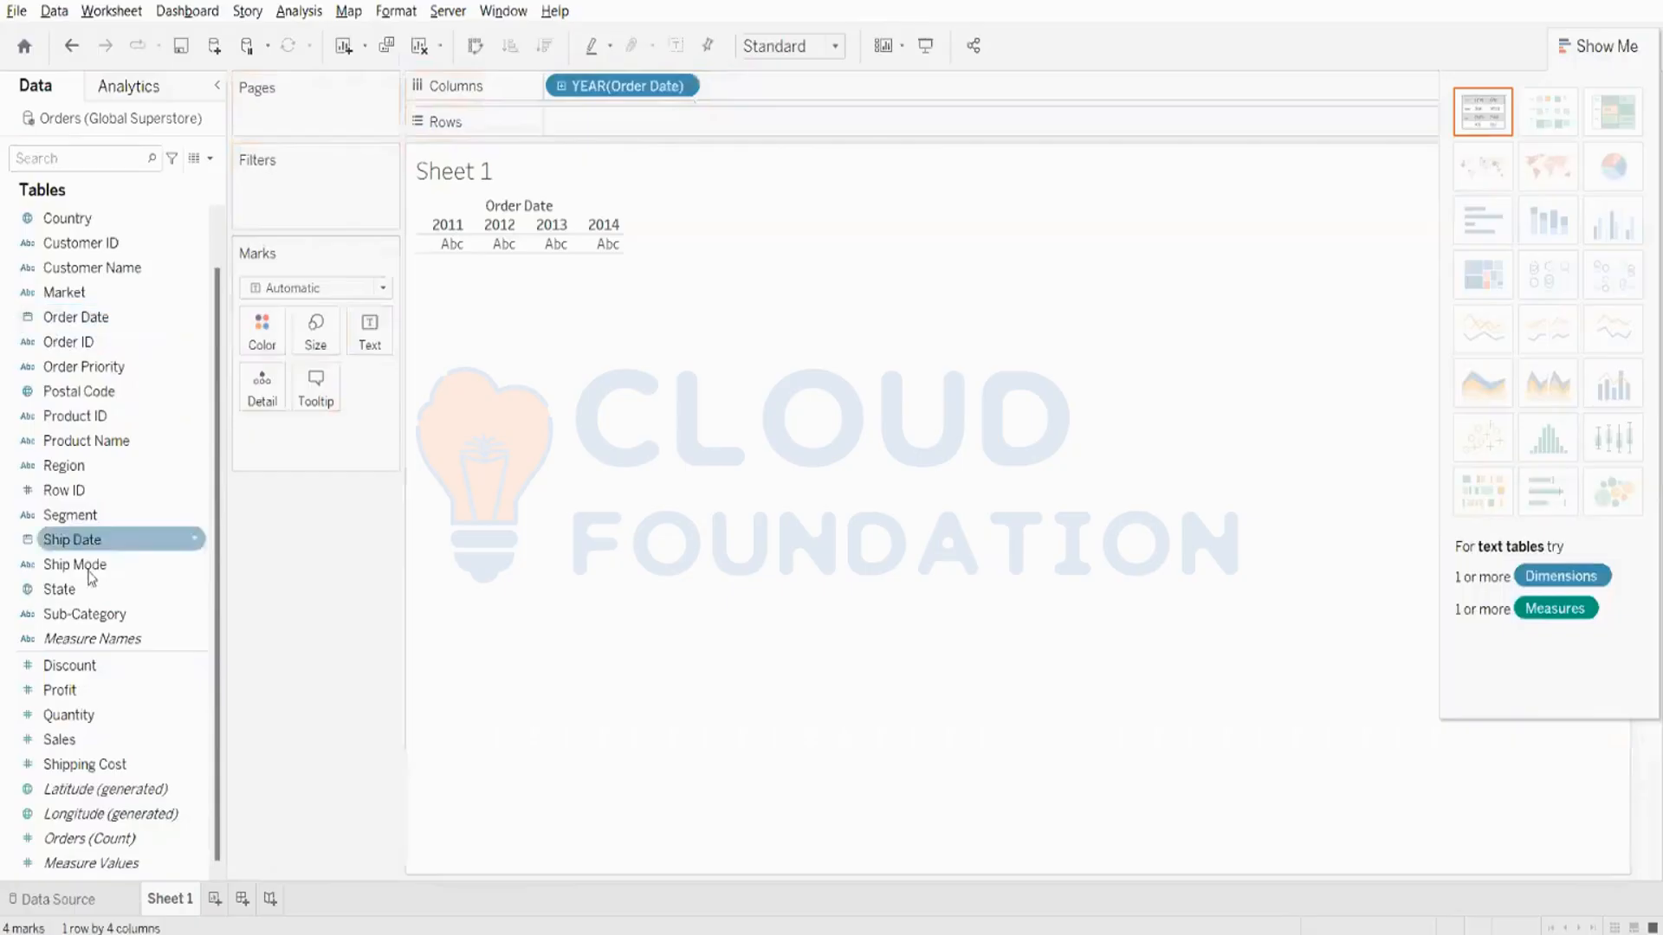
pyautogui.moveTo(61, 739); pyautogui.dragTo(684, 132)
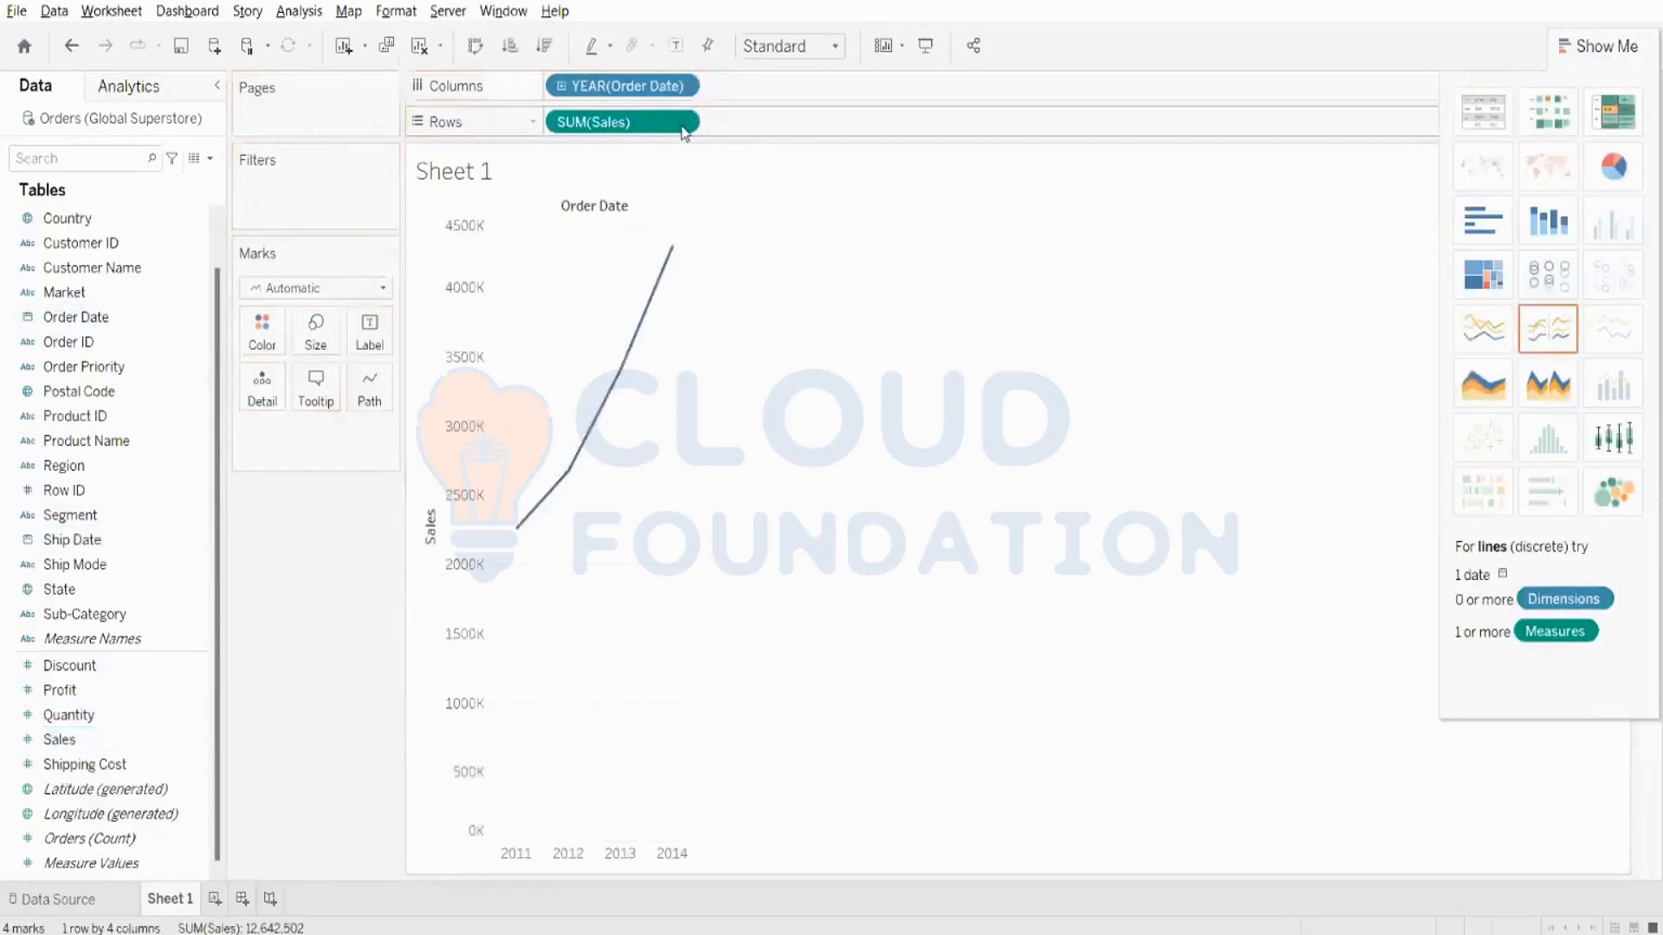
pyautogui.click(560, 86)
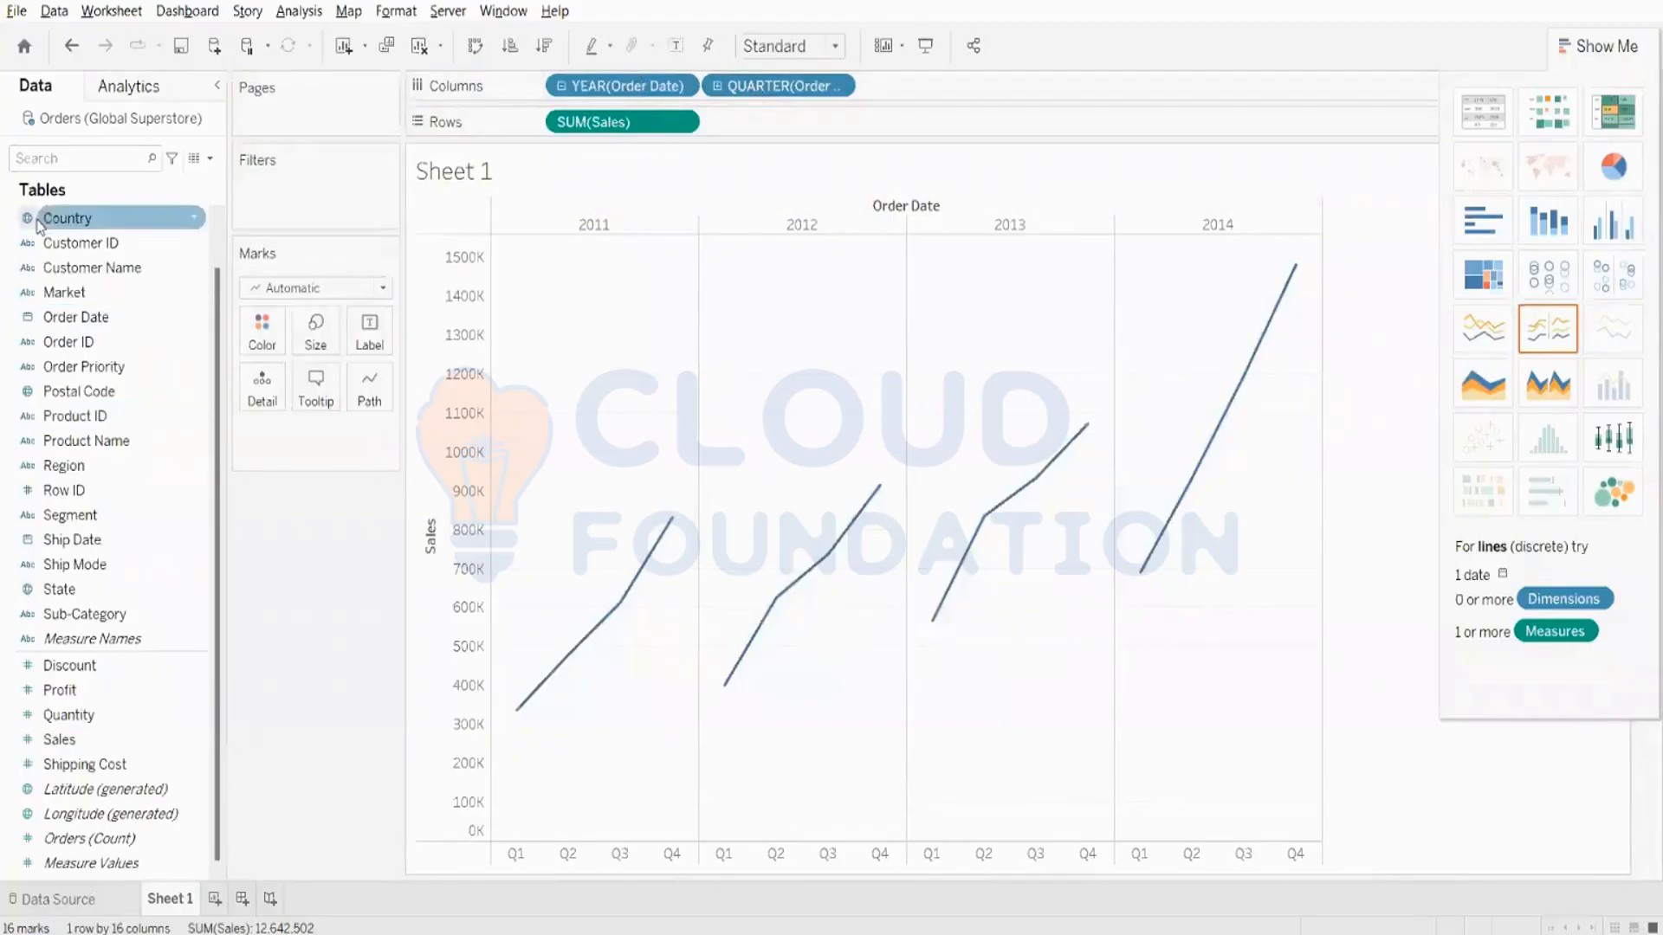
# - Try coloring the quarterly Sales lines by Market, inspect the points across the years, and remove Market
pyautogui.moveTo(70, 297); pyautogui.dragTo(270, 341)
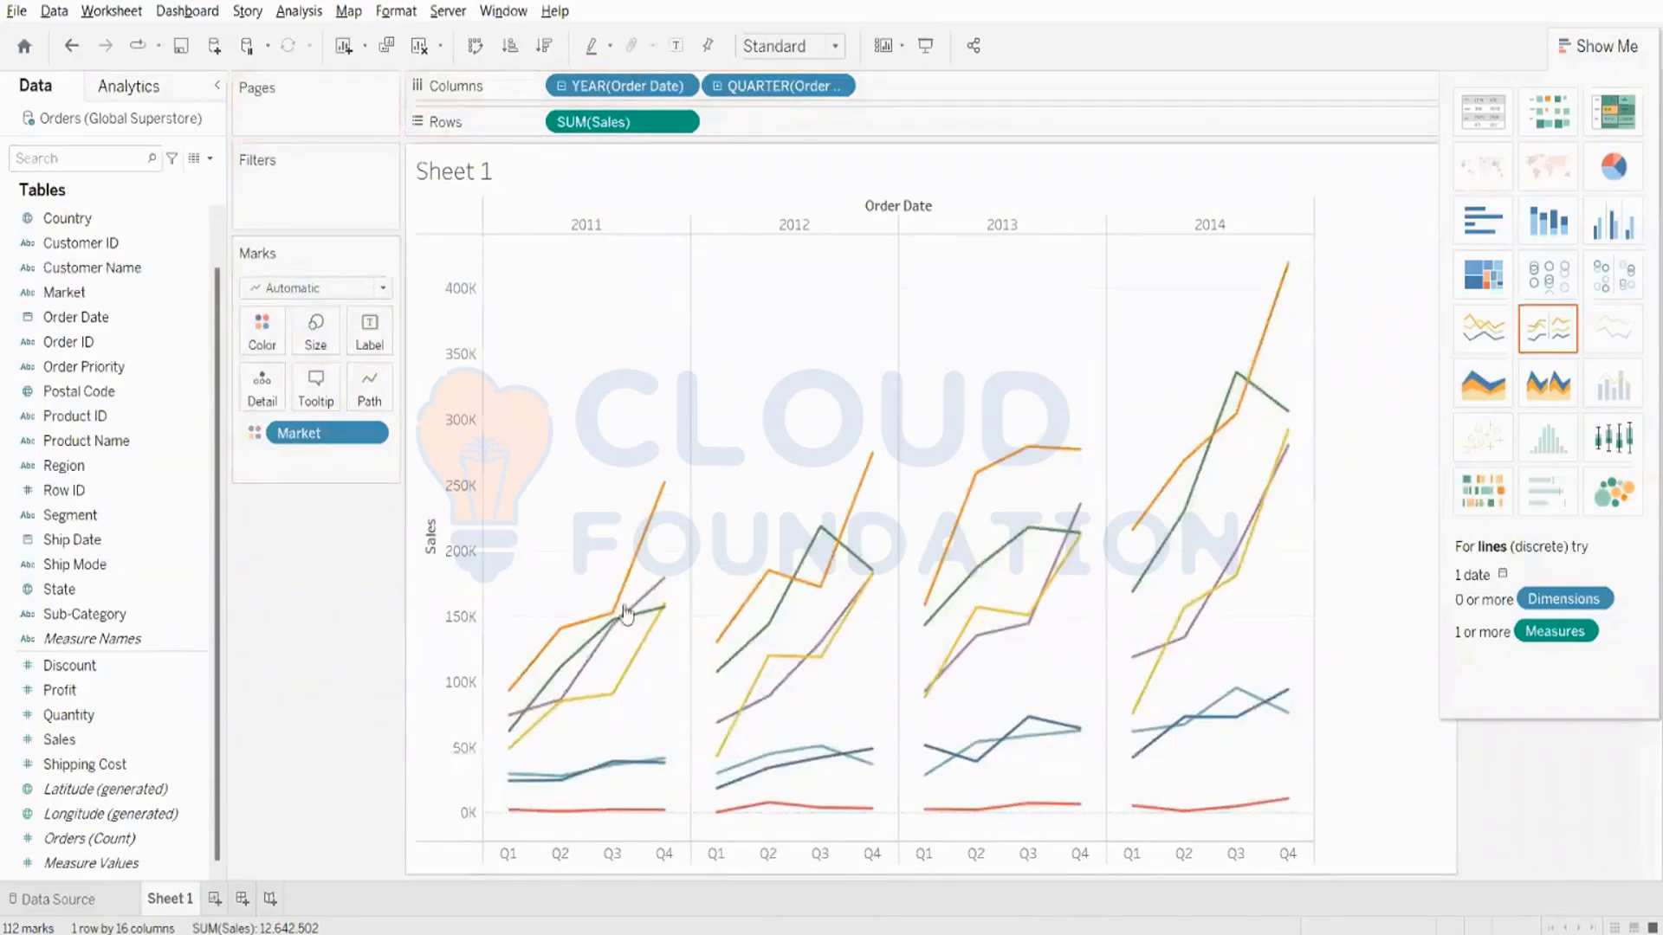
pyautogui.click(1583, 45)
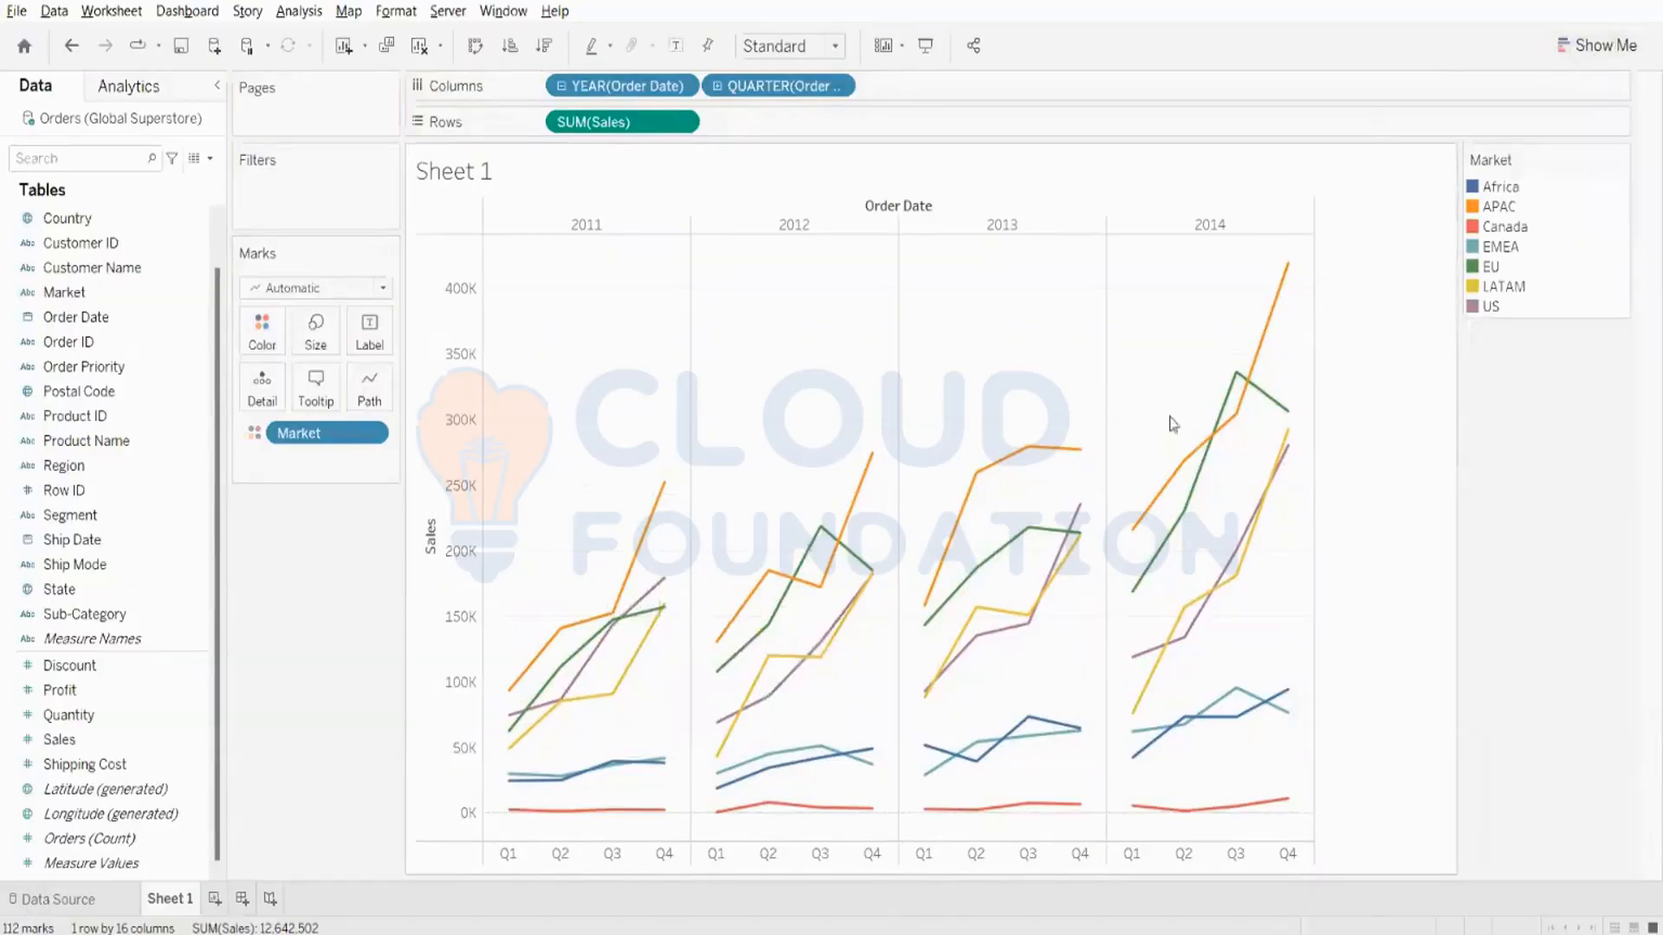
pyautogui.moveTo(575, 716)
pyautogui.moveTo(1162, 665)
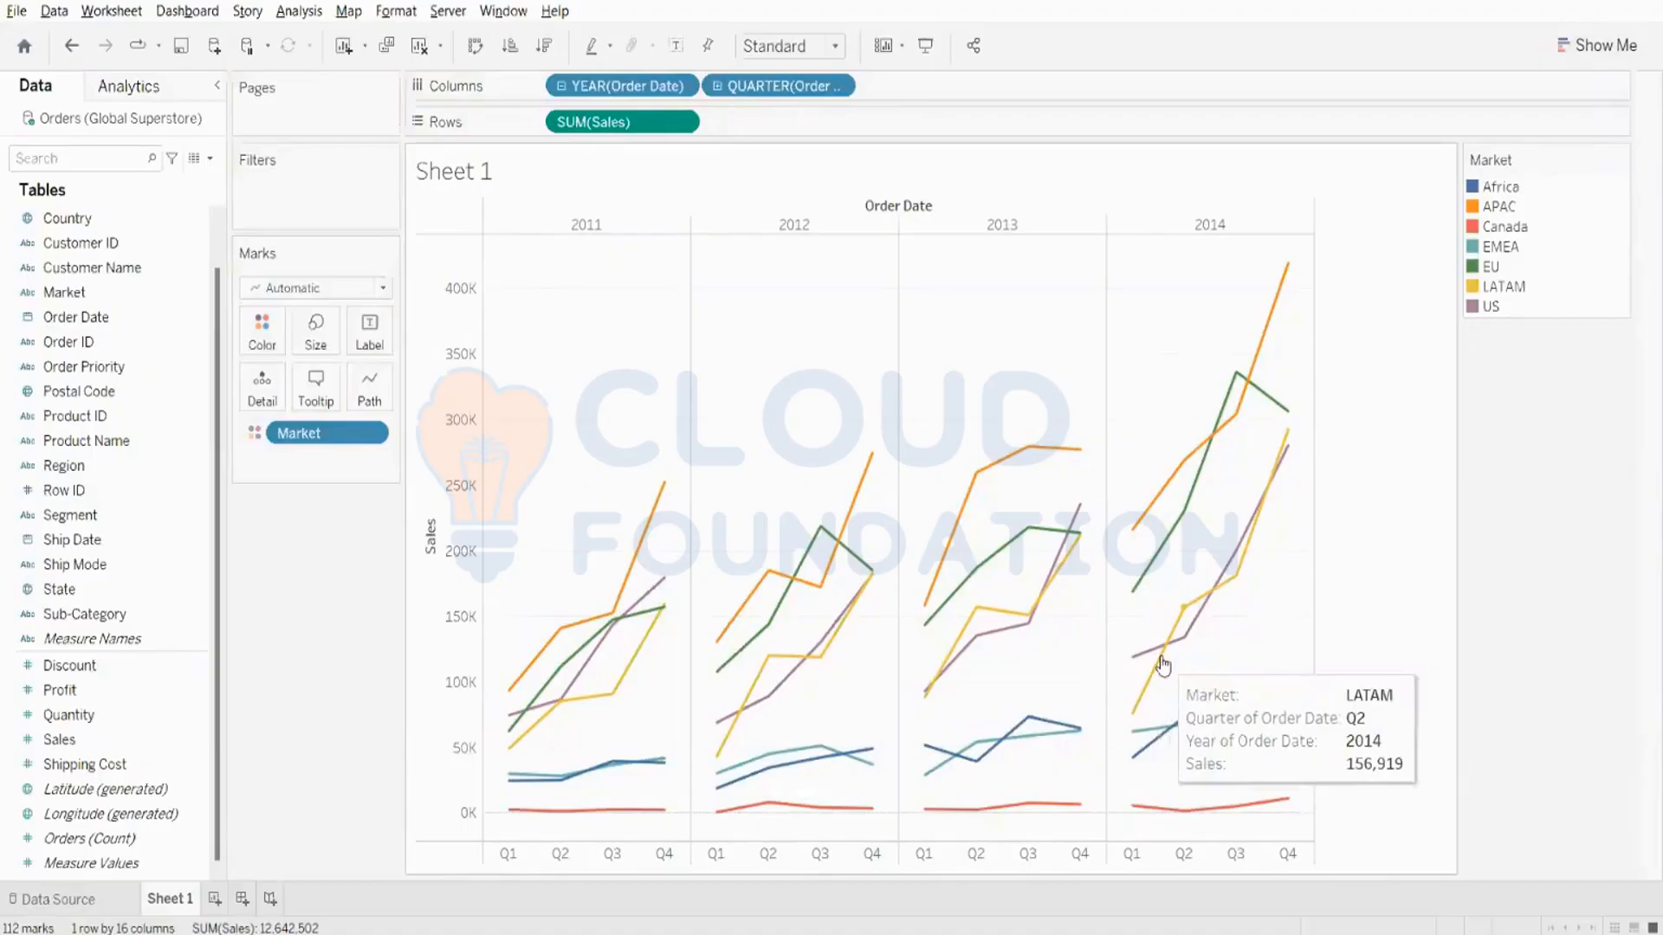
pyautogui.moveTo(1139, 732)
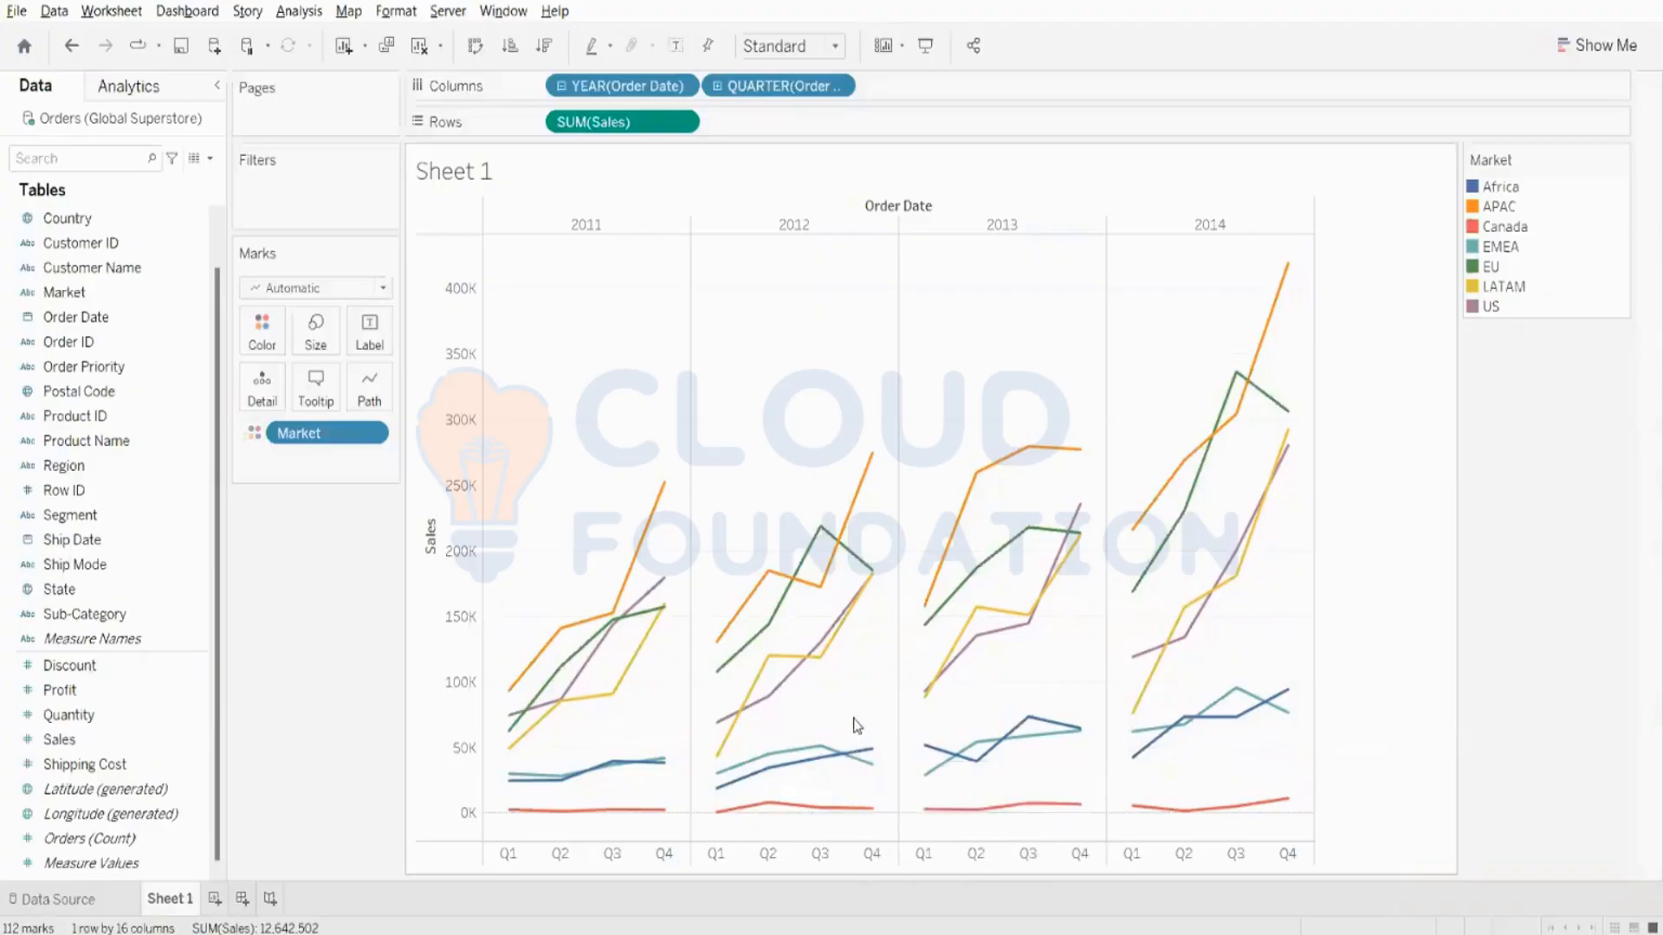
pyautogui.moveTo(364, 432); pyautogui.dragTo(52, 293)
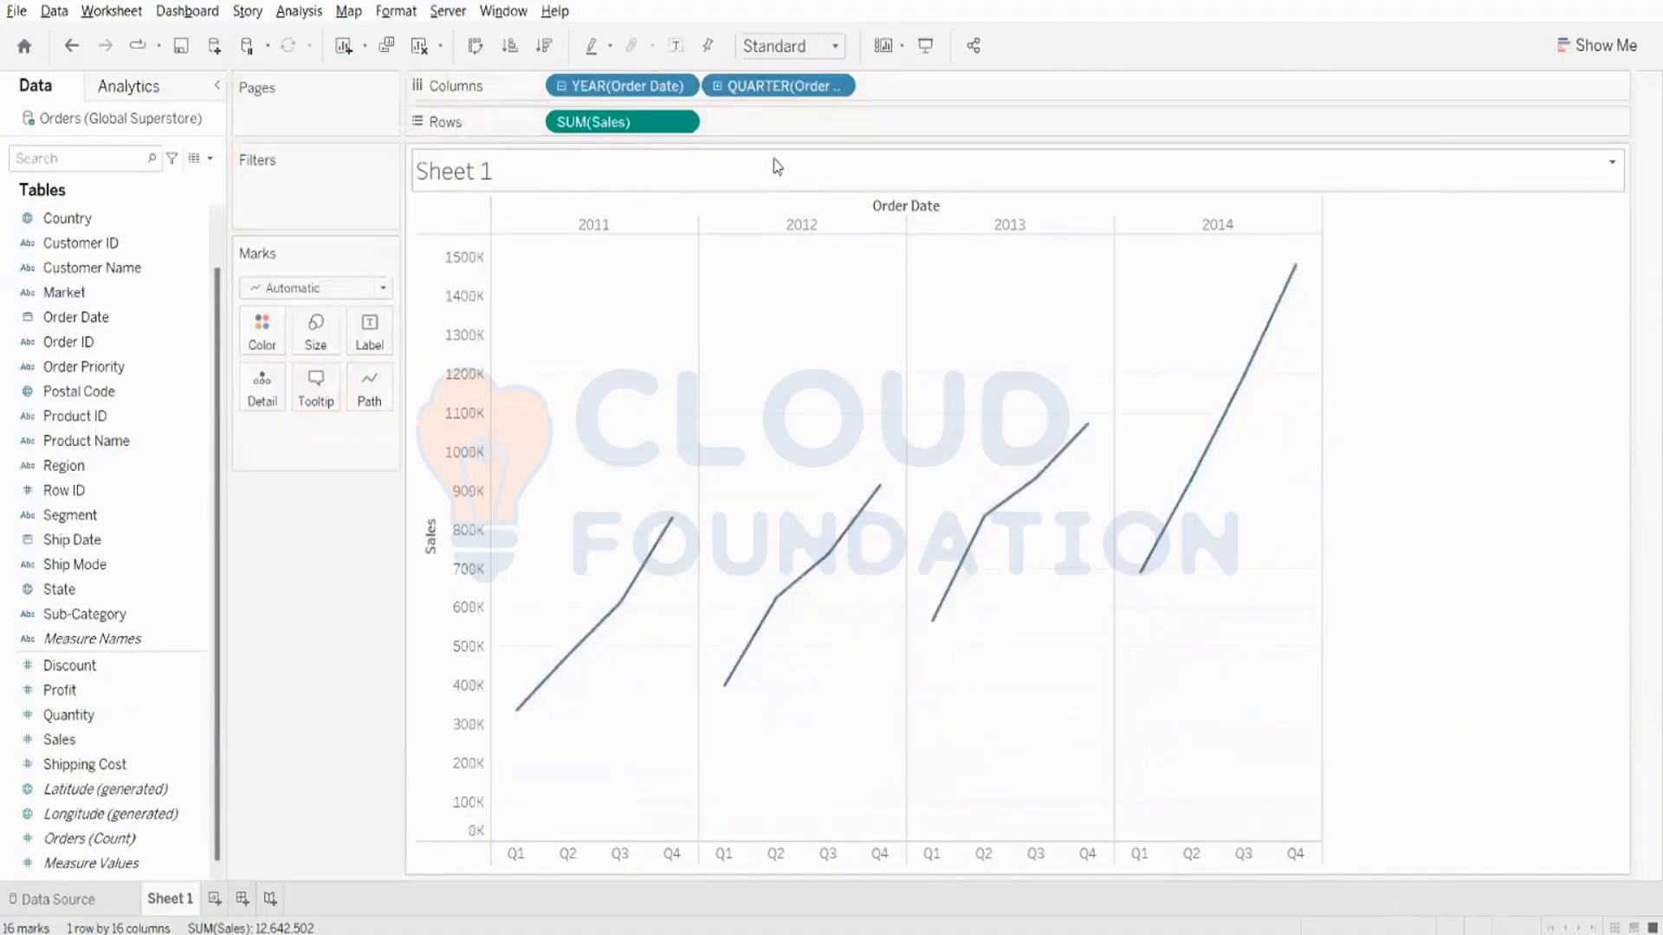
# - Drill Order Date down to month, try removing its year and quarter levels from Columns, and undo both removals
pyautogui.click(718, 91)
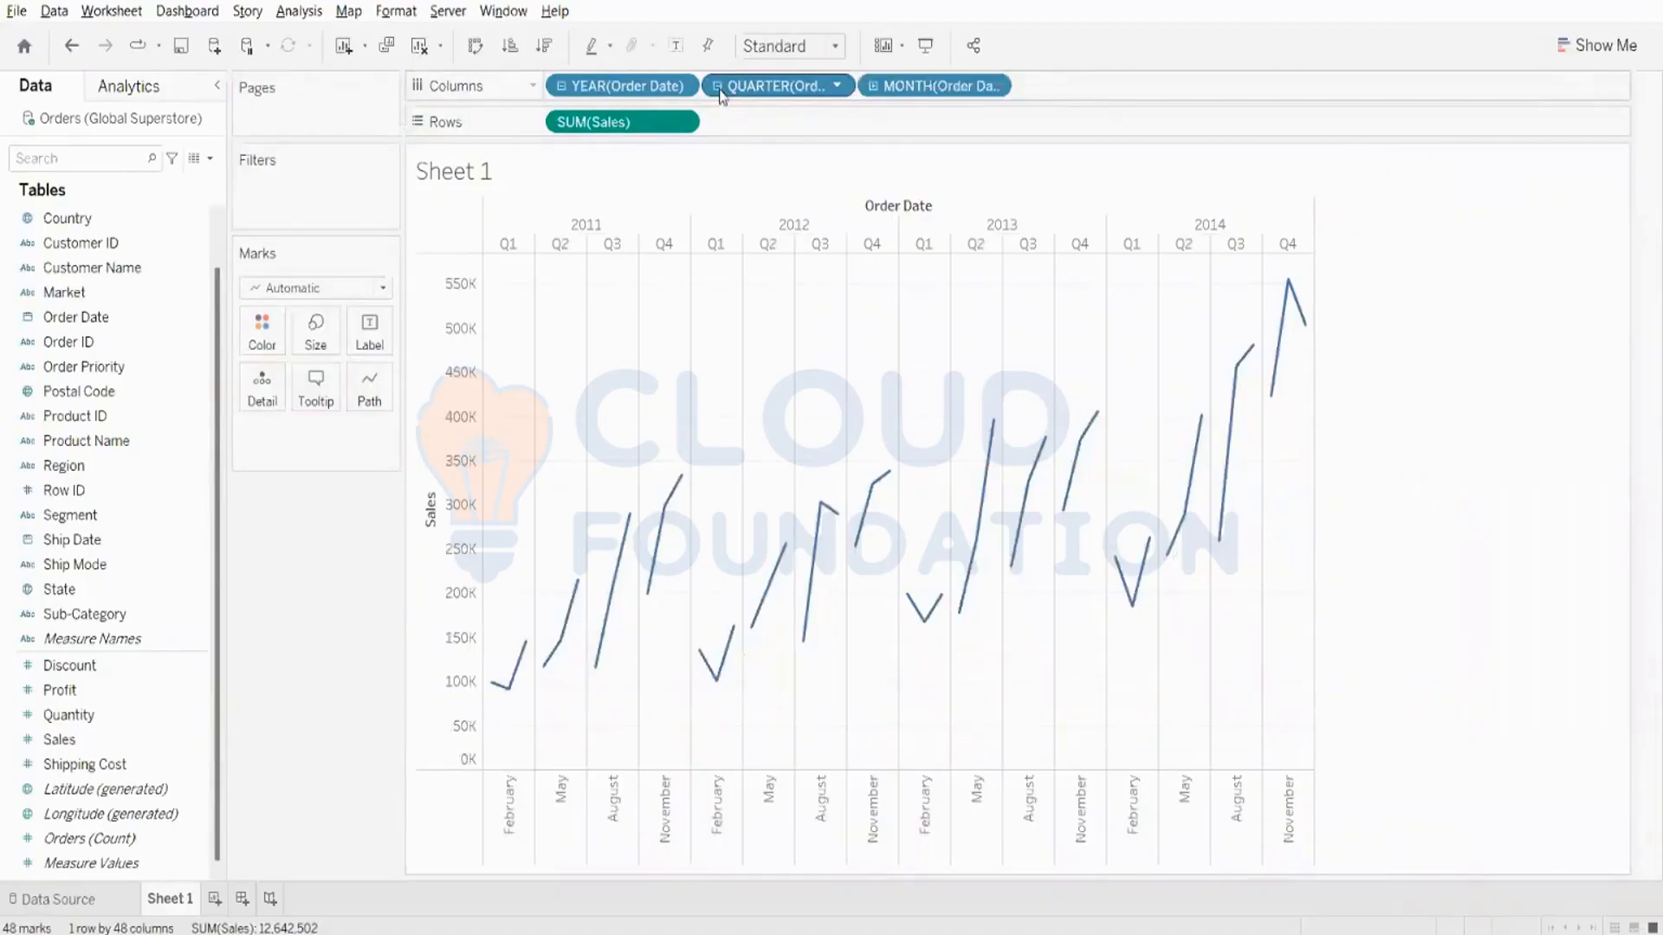
pyautogui.moveTo(619, 86); pyautogui.dragTo(604, 38)
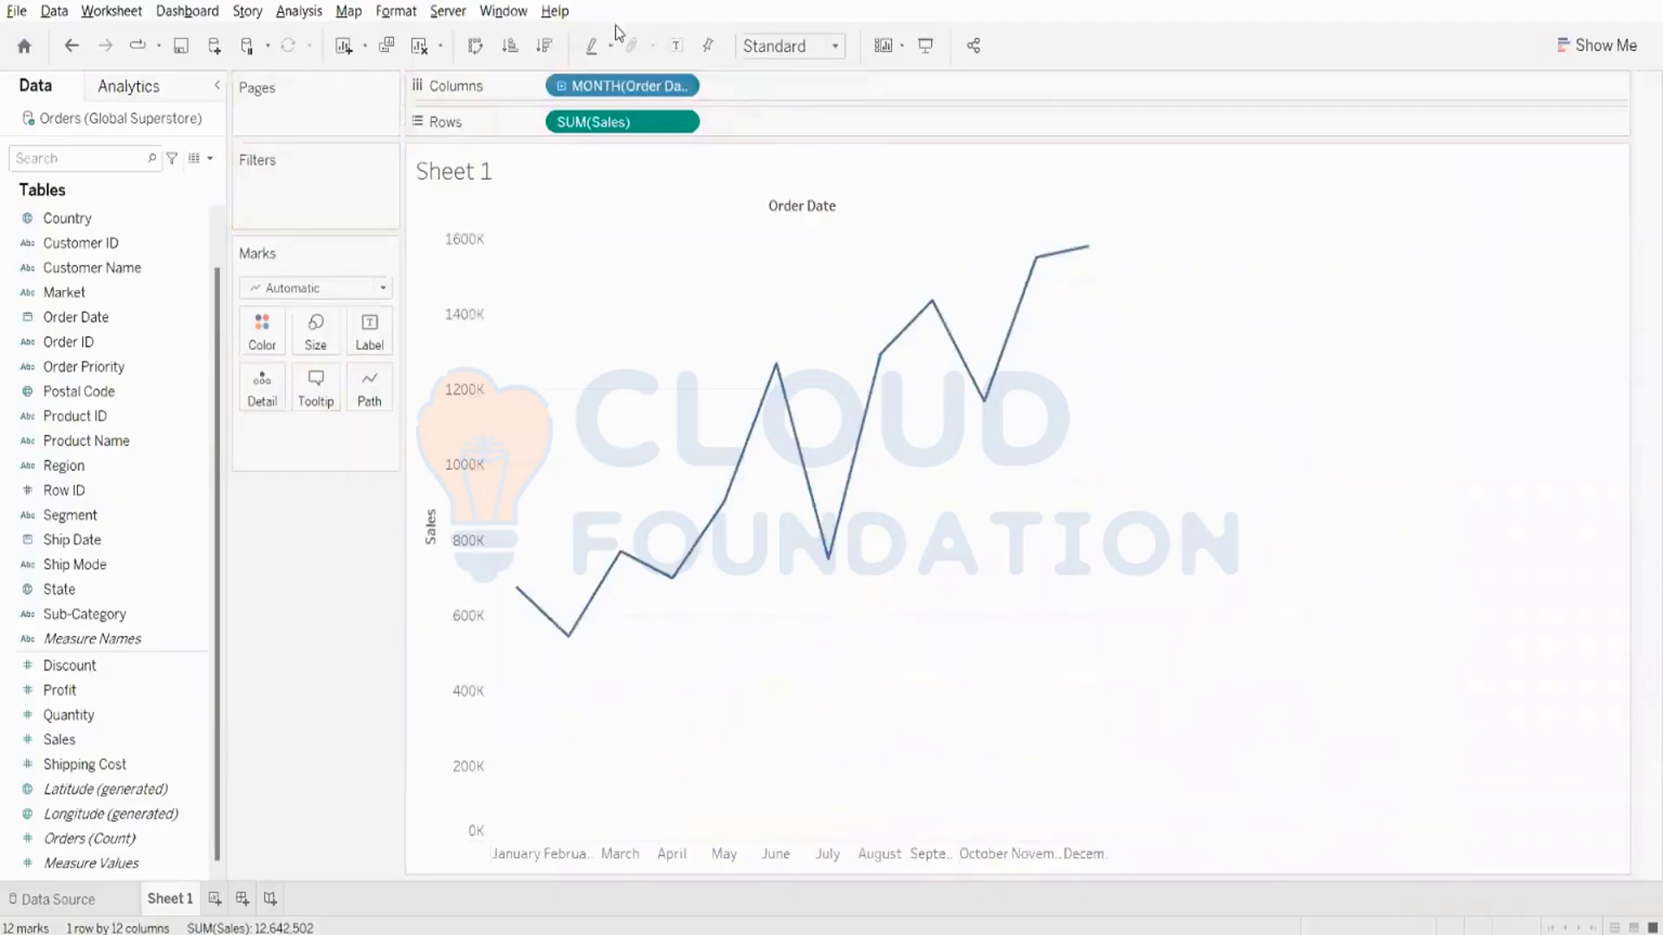
pyautogui.hotkey('ctrl', 'z')
pyautogui.hotkey('ctrl', 'z')
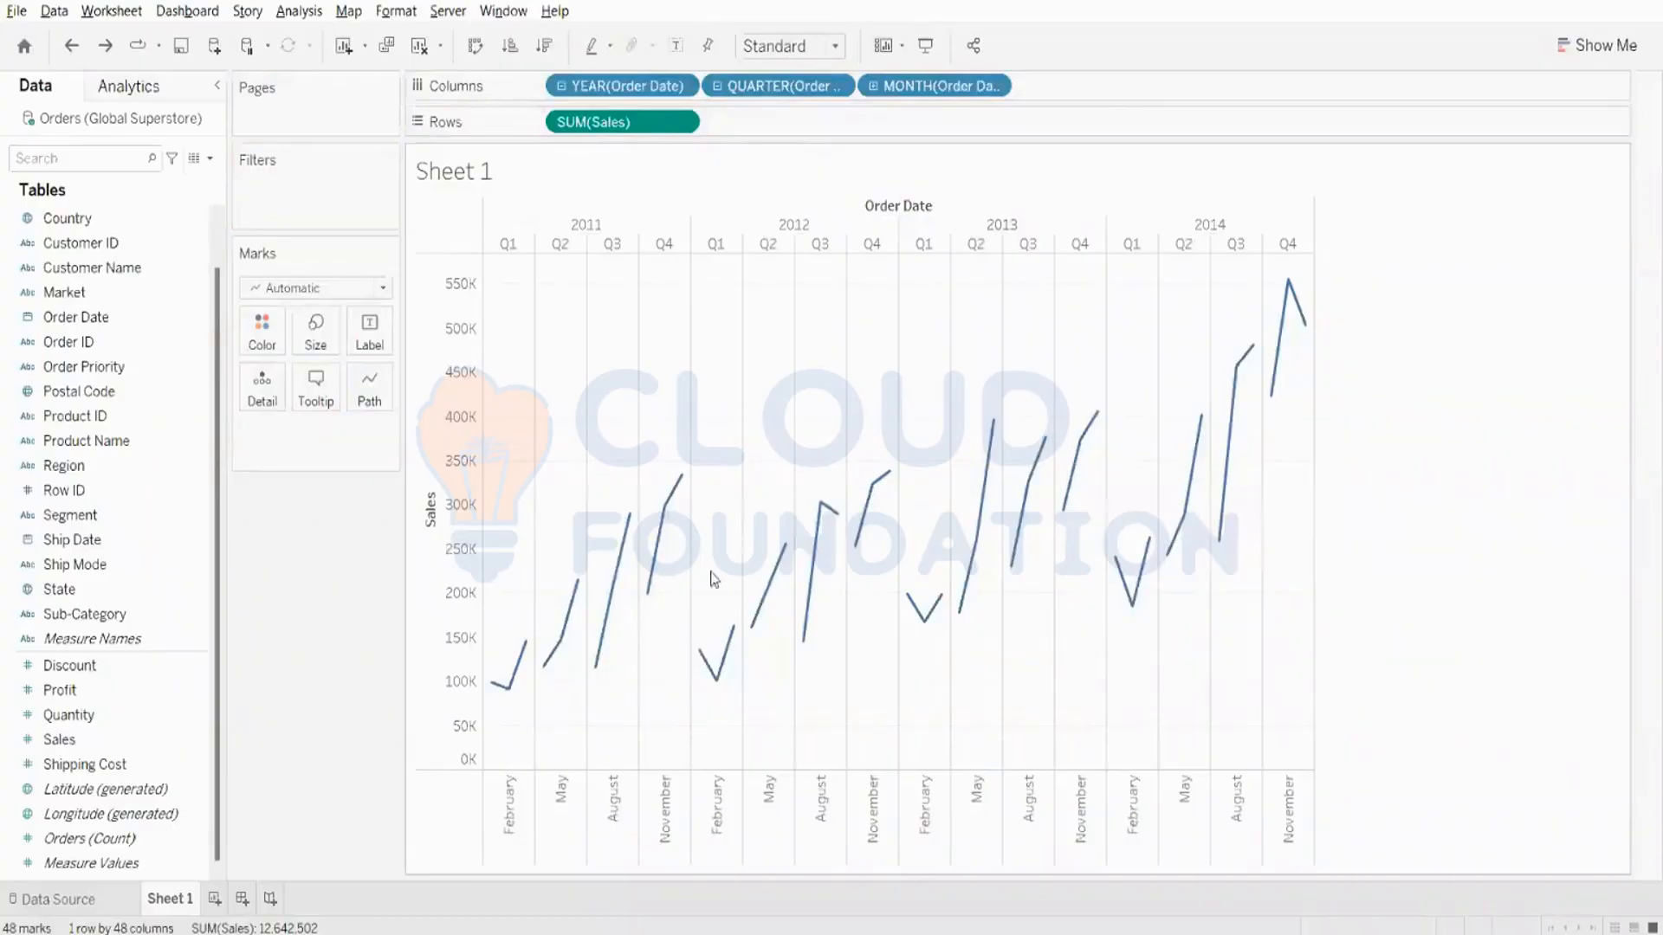
# - Remove the year and quarter of Order Date from Columns and inspect the monthly Sales line
pyautogui.moveTo(807, 626)
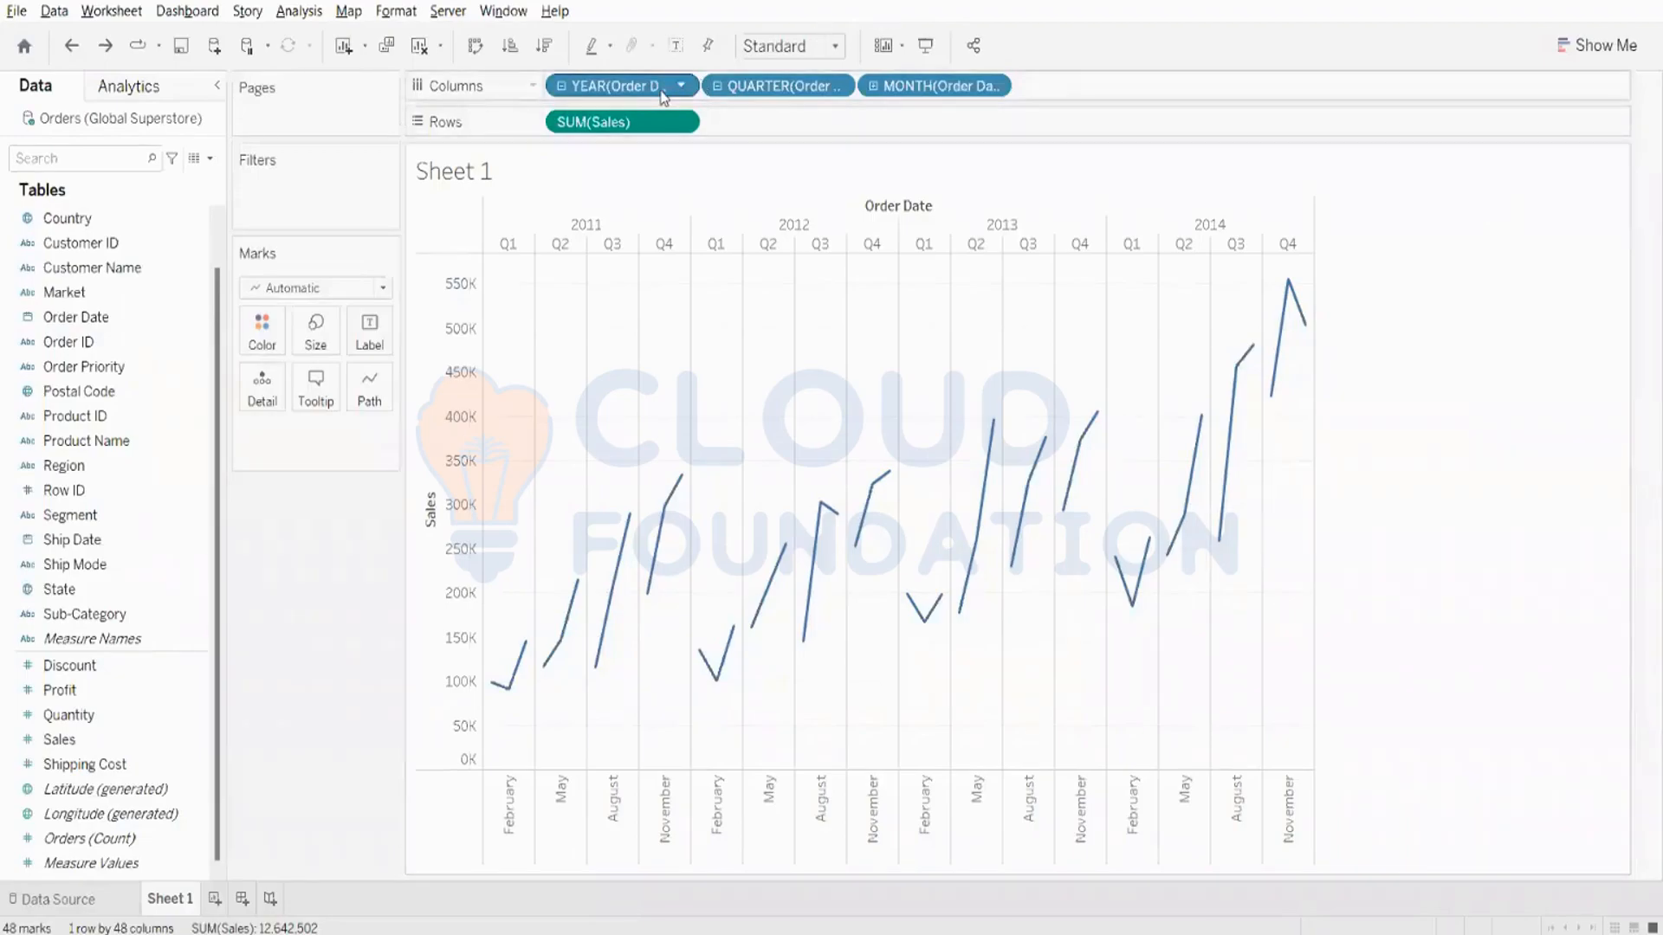
pyautogui.moveTo(662, 97); pyautogui.dragTo(631, 12)
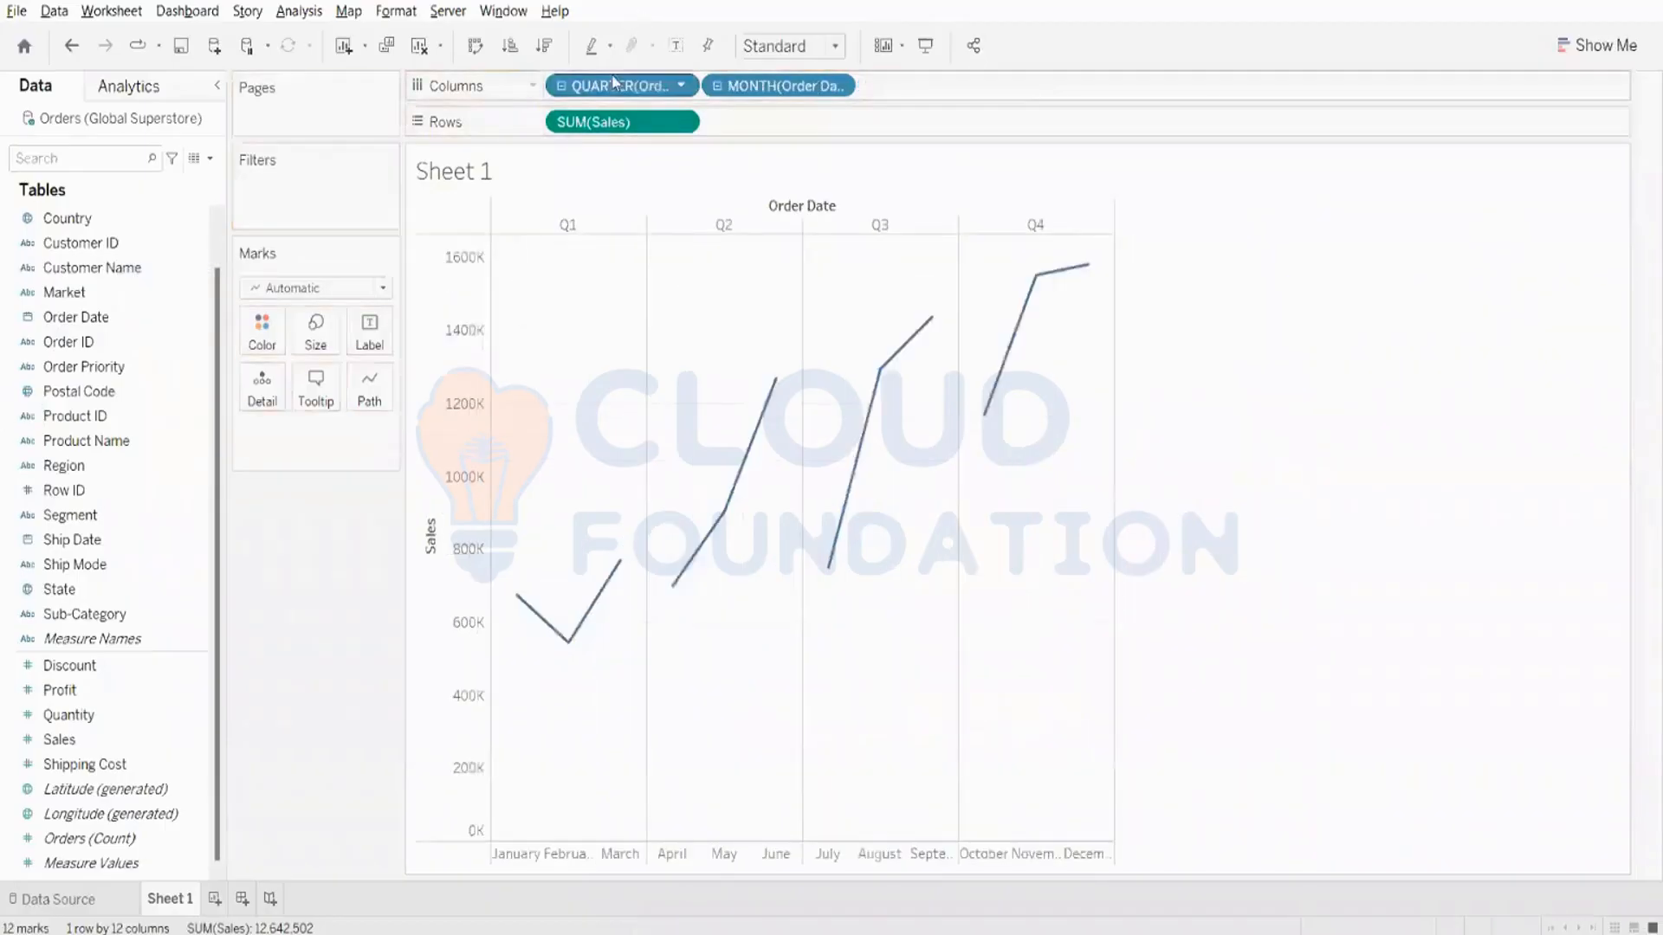
pyautogui.moveTo(619, 86); pyautogui.dragTo(520, 152)
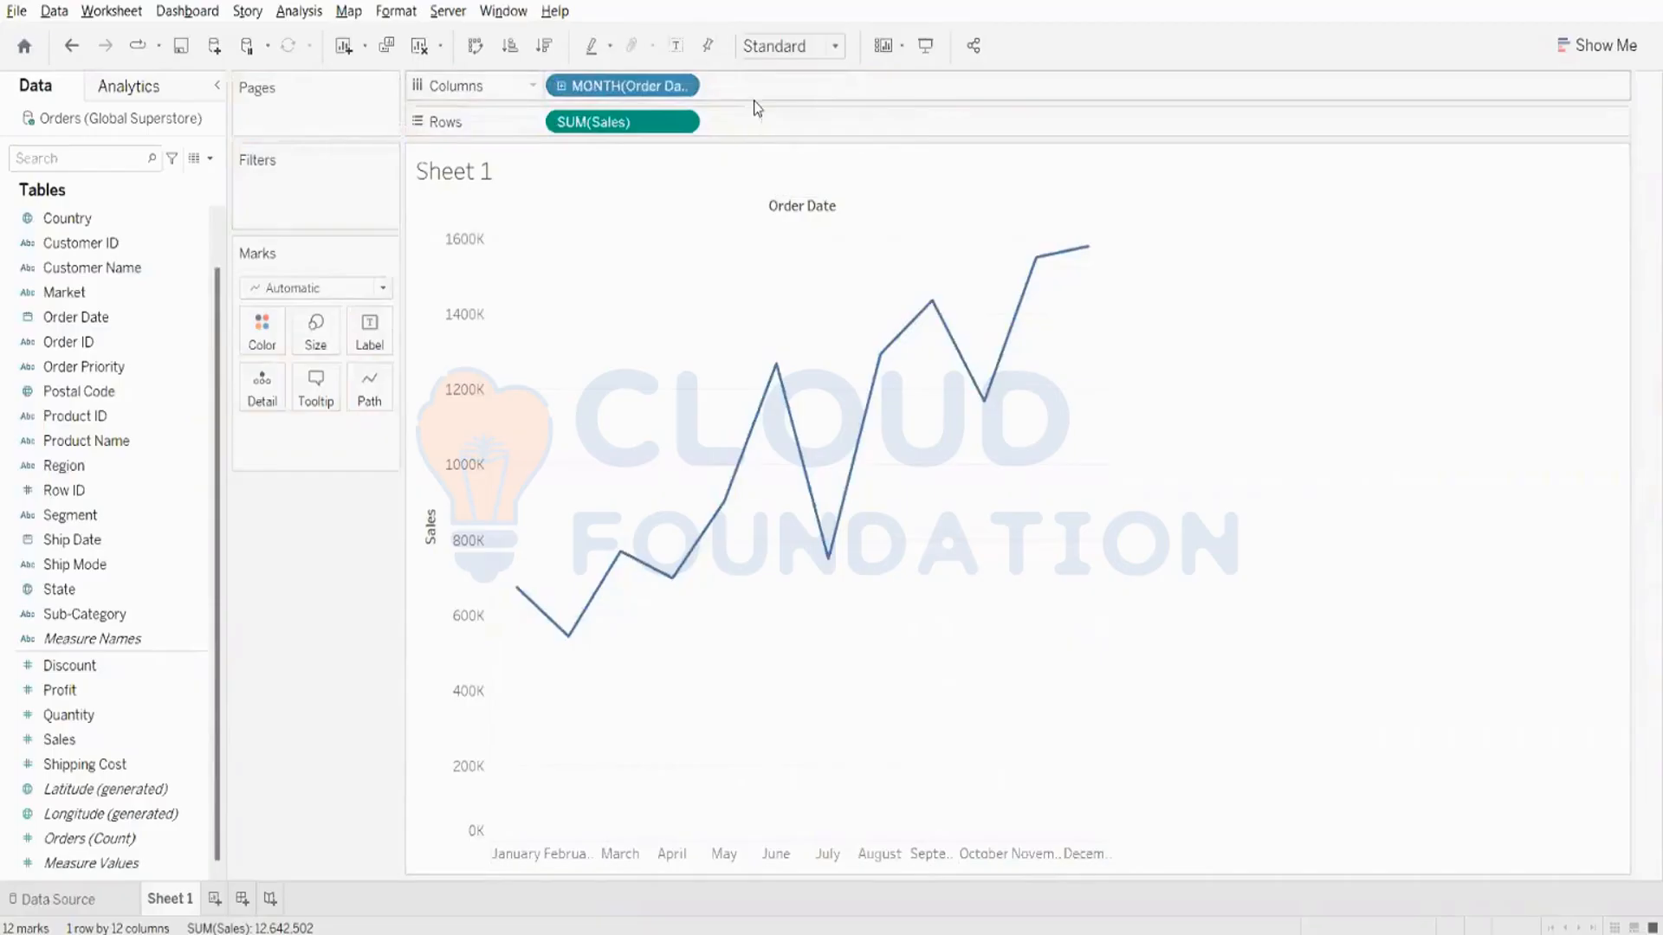
pyautogui.click(681, 85)
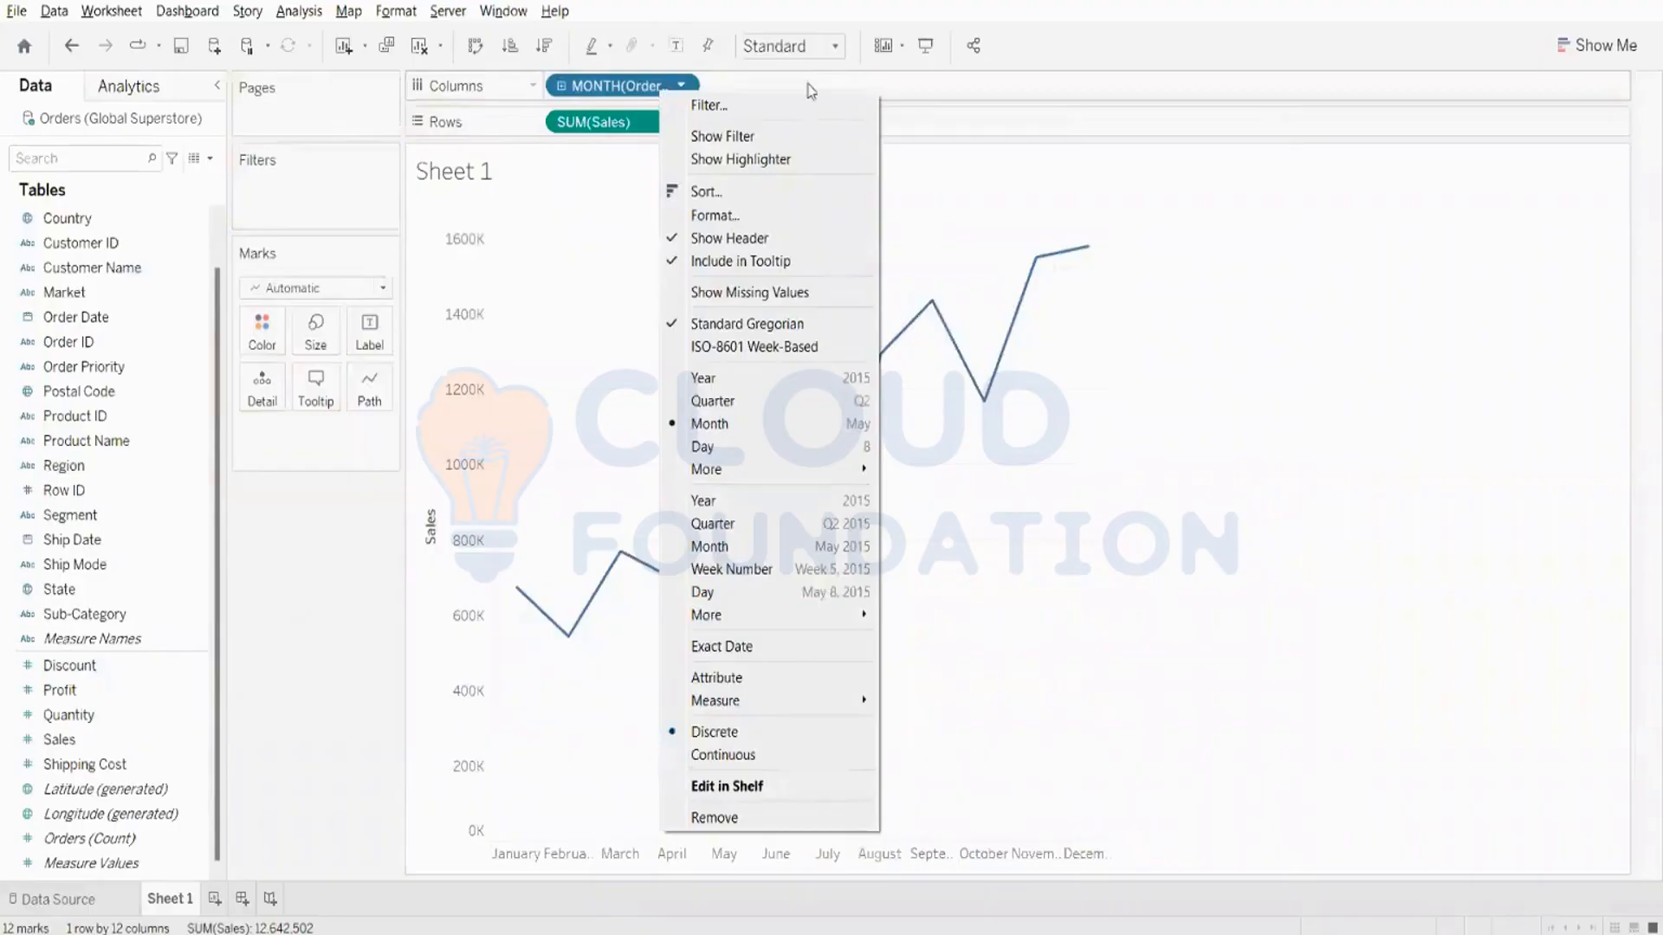
pyautogui.click(662, 78)
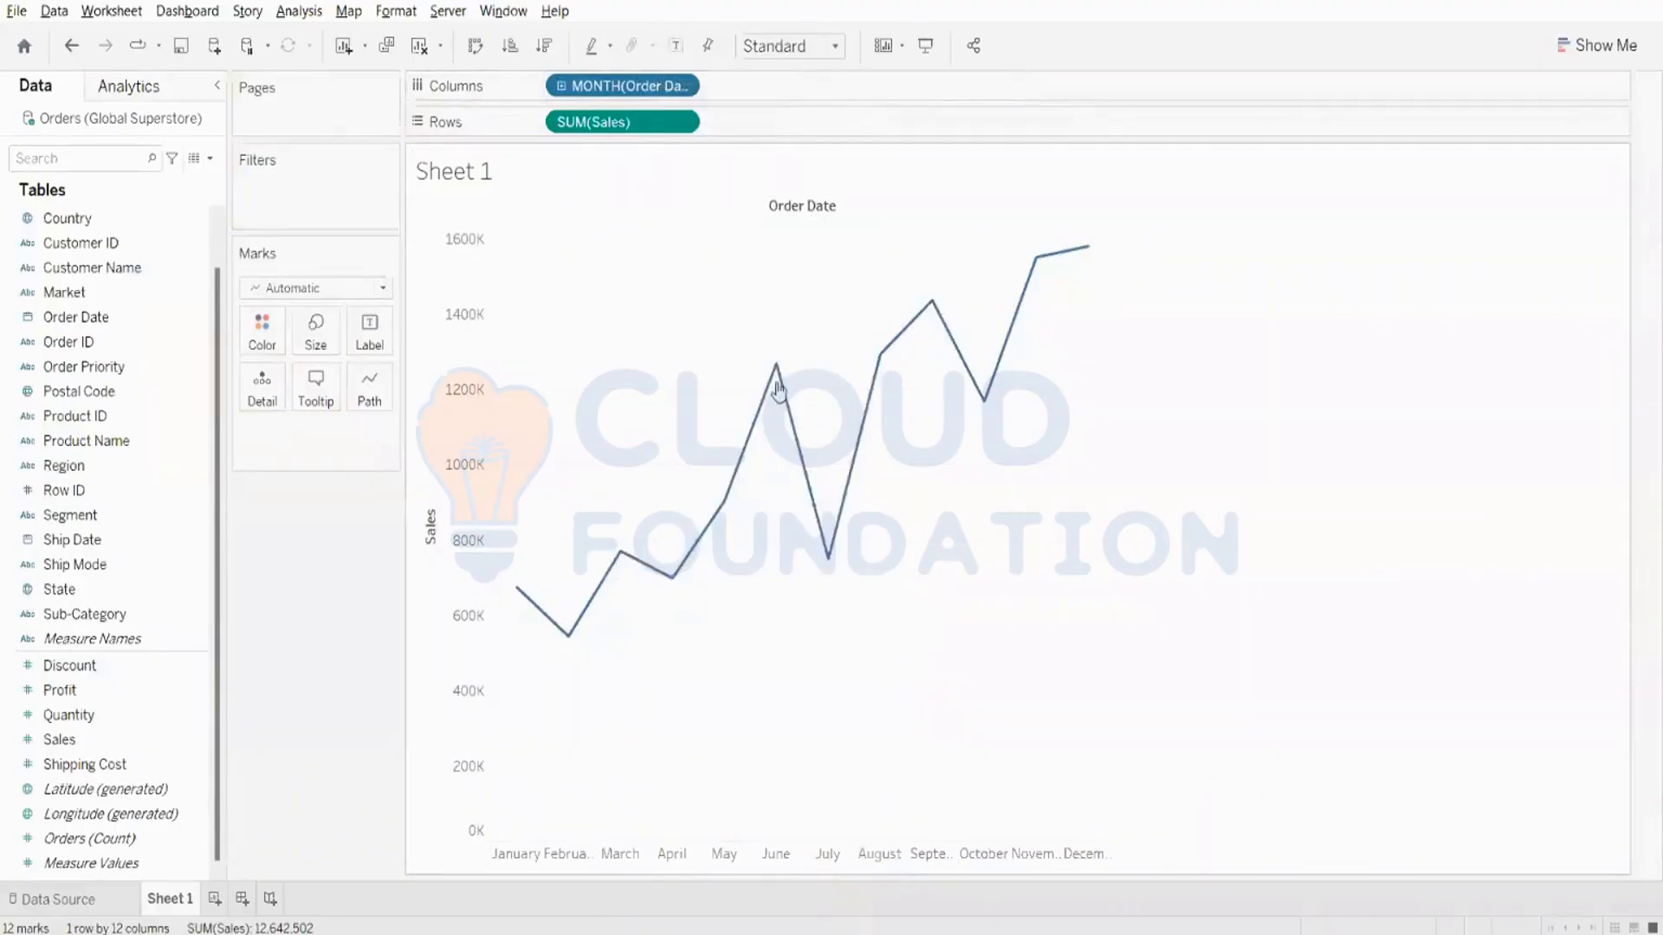
pyautogui.moveTo(1069, 264)
pyautogui.moveTo(522, 598)
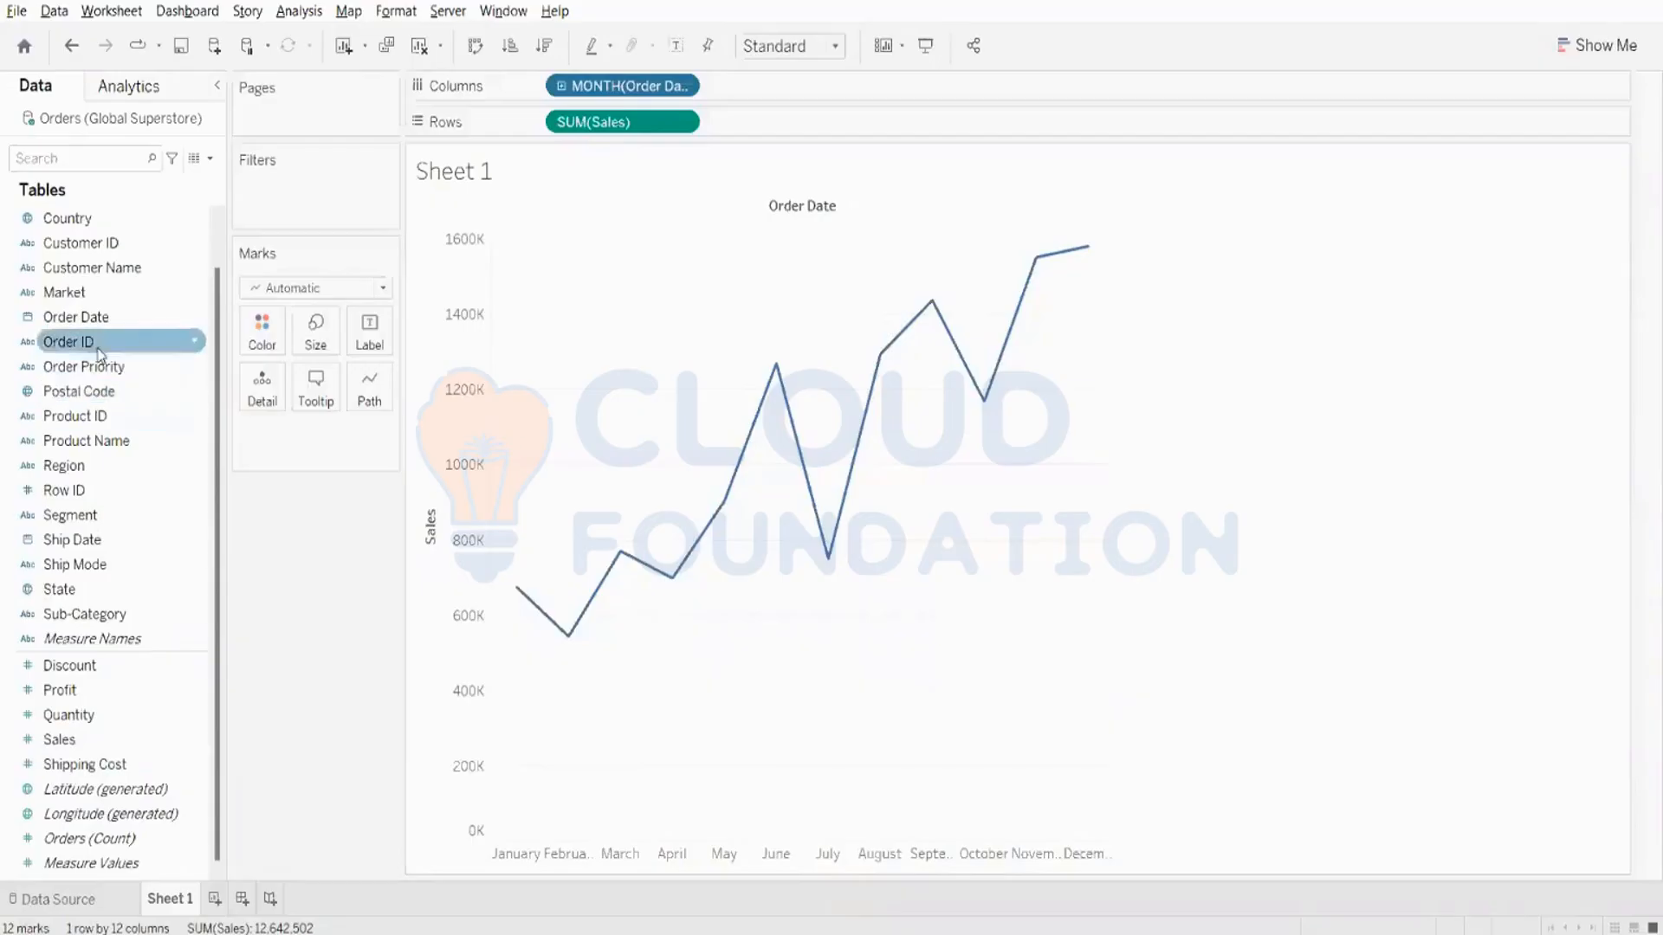
# - Try adding the year of Order Date ahead of the month in Columns, remove it, and inspect points on the monthly Sales line
pyautogui.moveTo(77, 317); pyautogui.dragTo(573, 83)
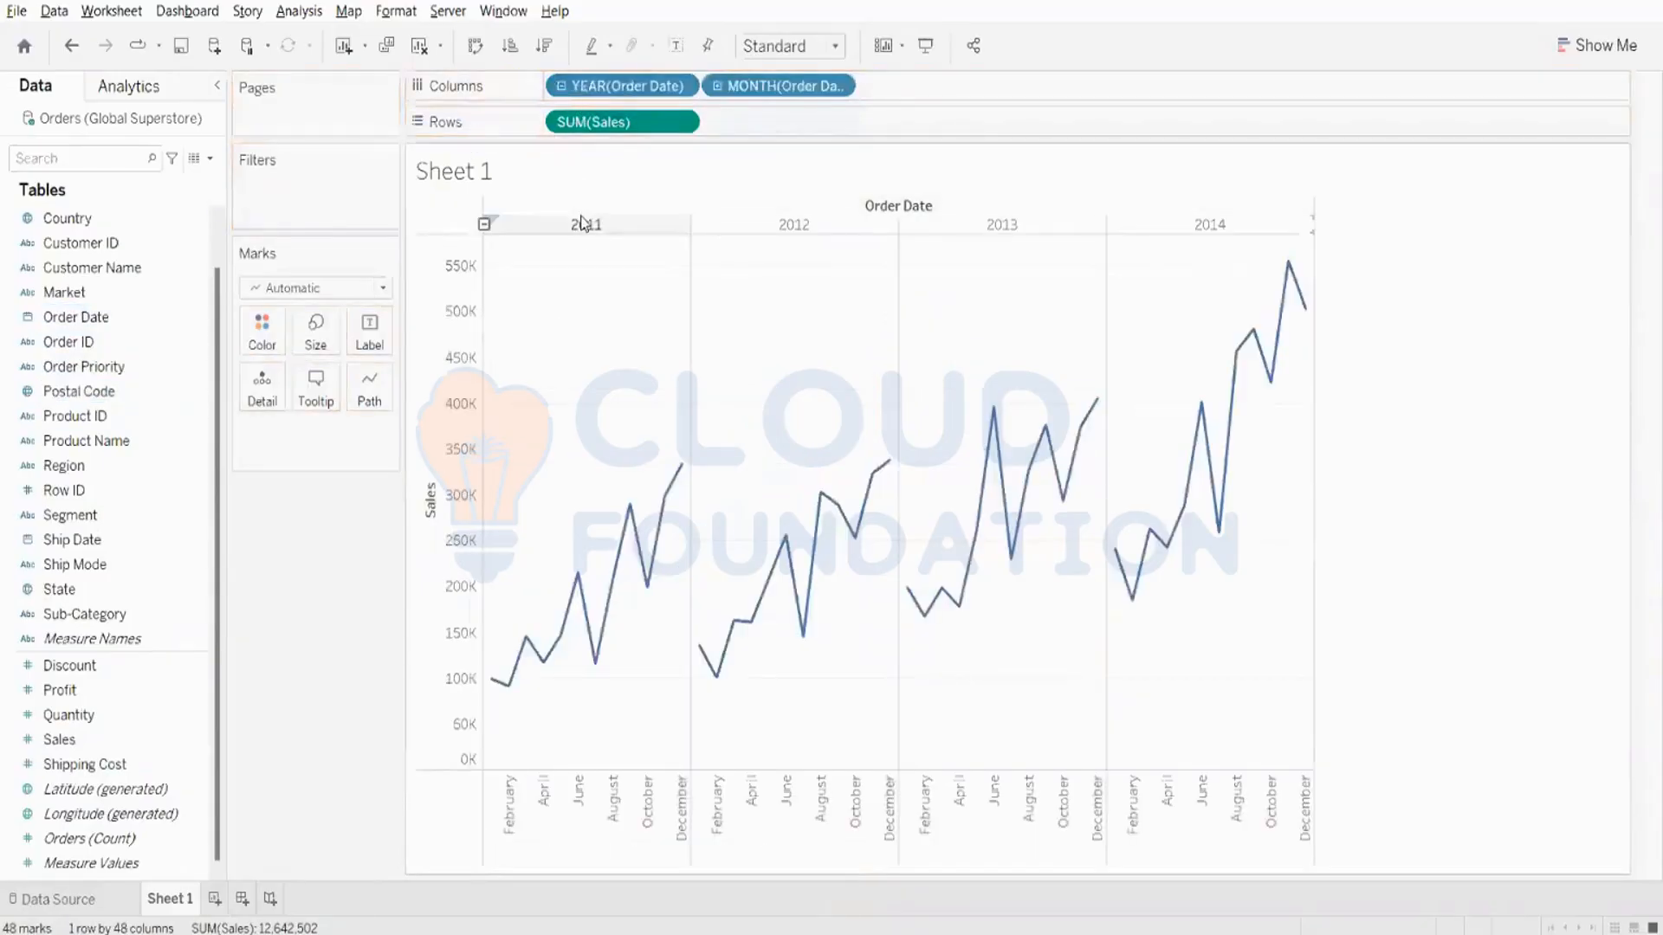
pyautogui.moveTo(622, 86); pyautogui.dragTo(554, 554)
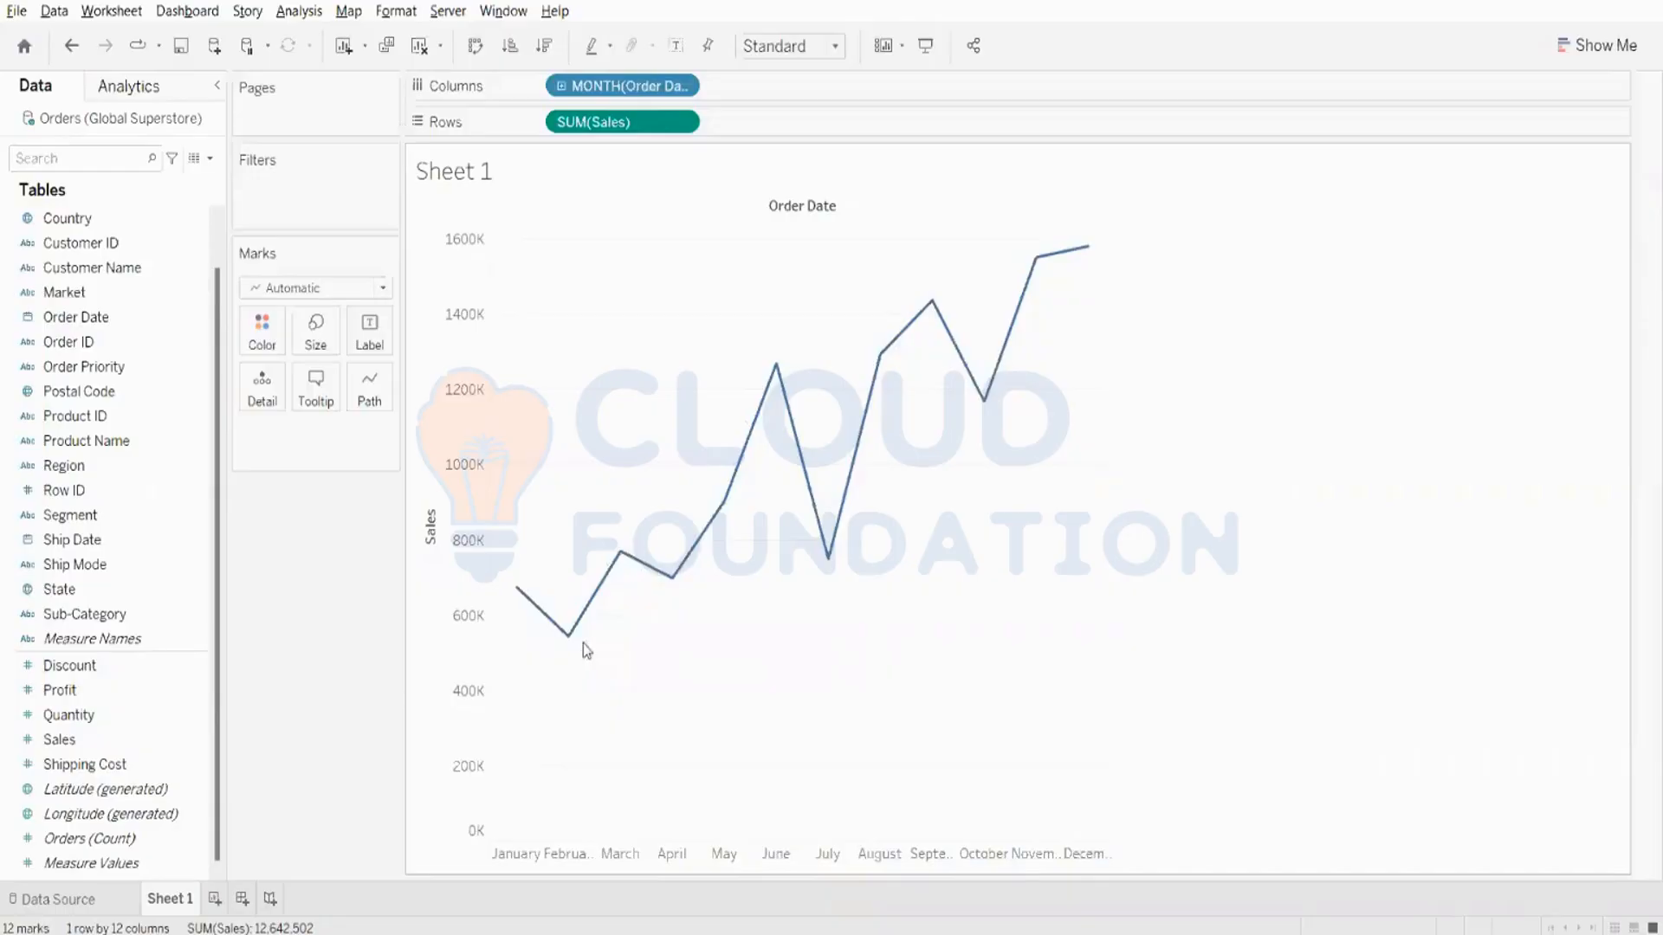
pyautogui.moveTo(625, 552)
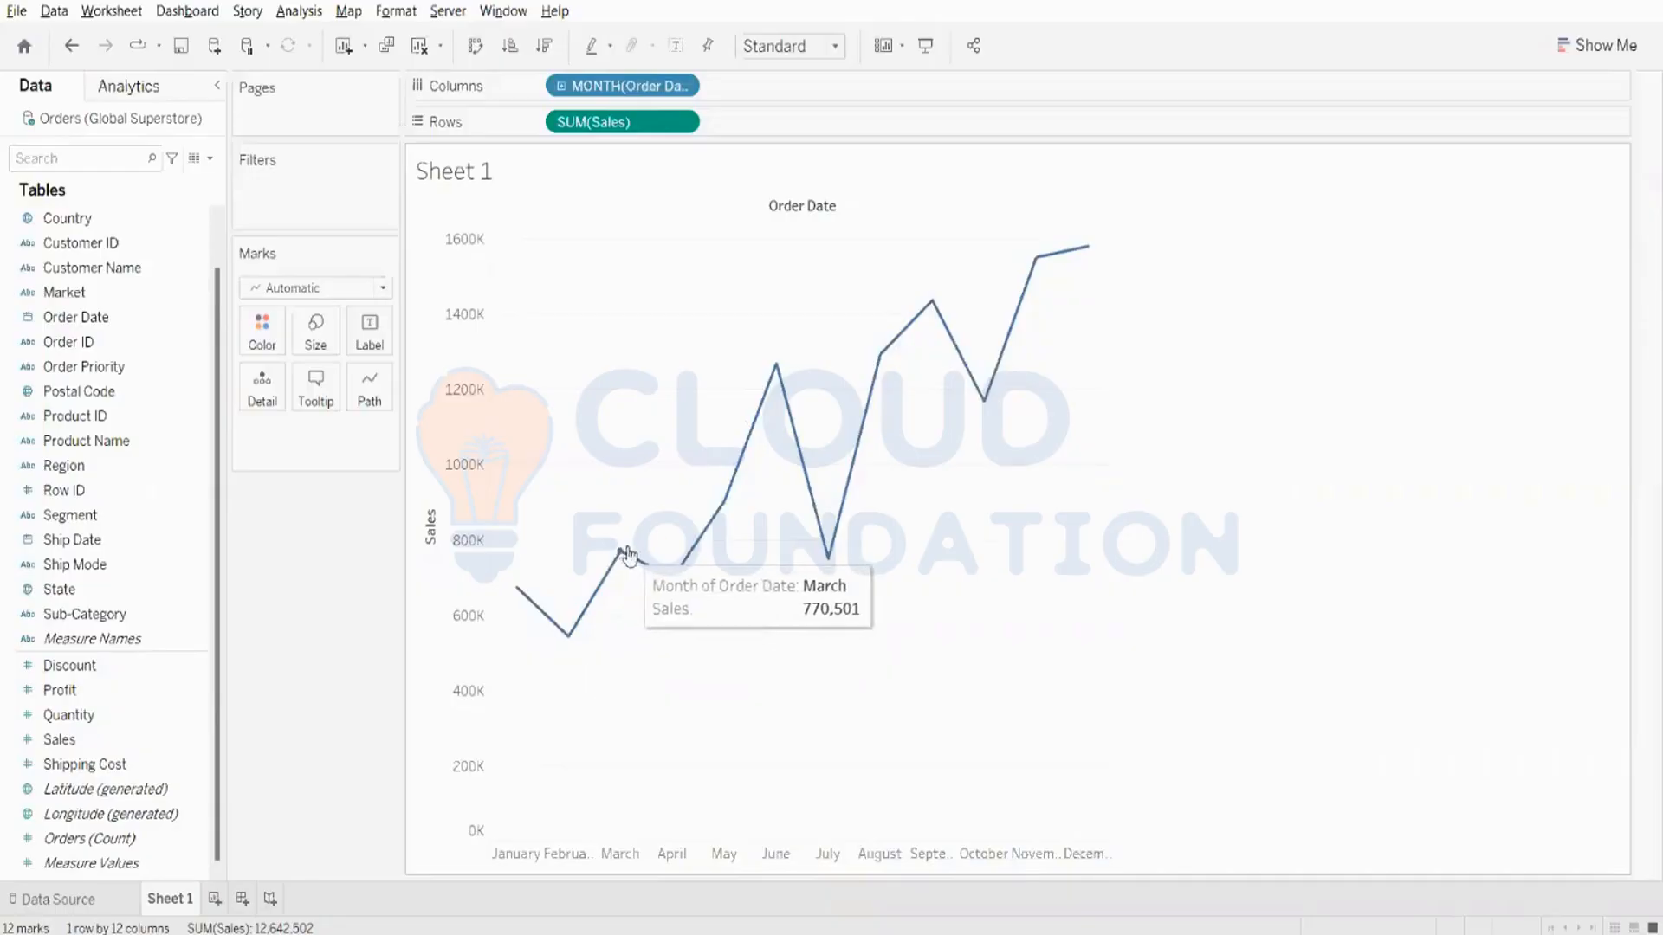
pyautogui.moveTo(833, 565)
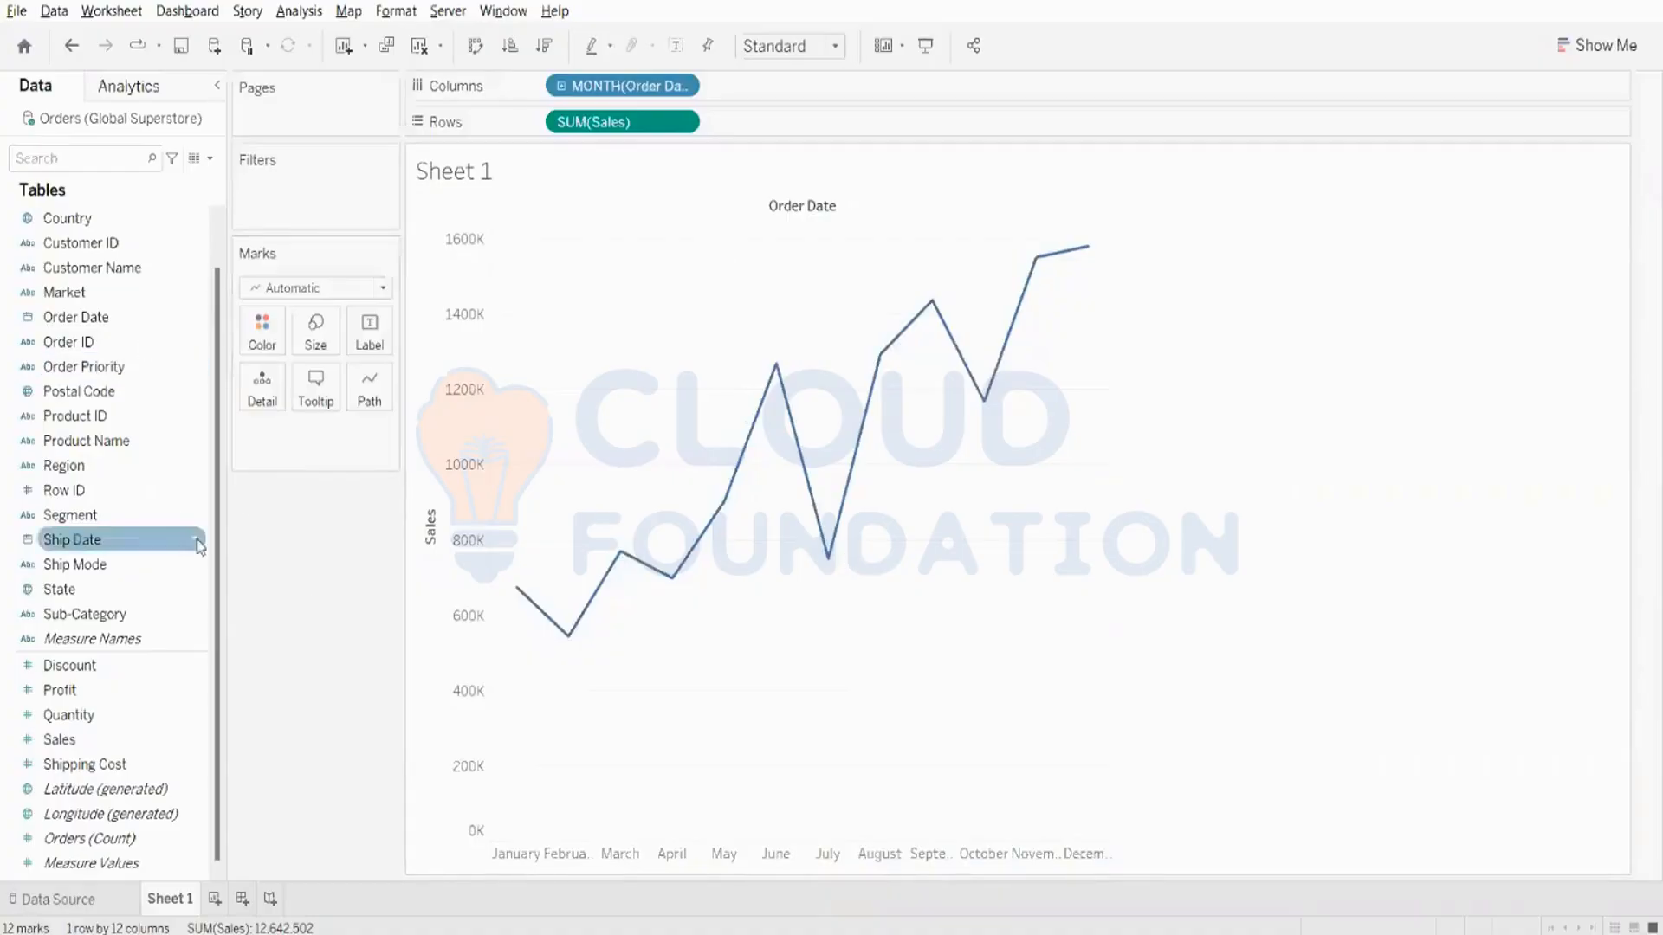
# - Split the monthly Sales line by year by adding Order Date ahead of the month in Columns
pyautogui.moveTo(178, 316); pyautogui.dragTo(563, 92)
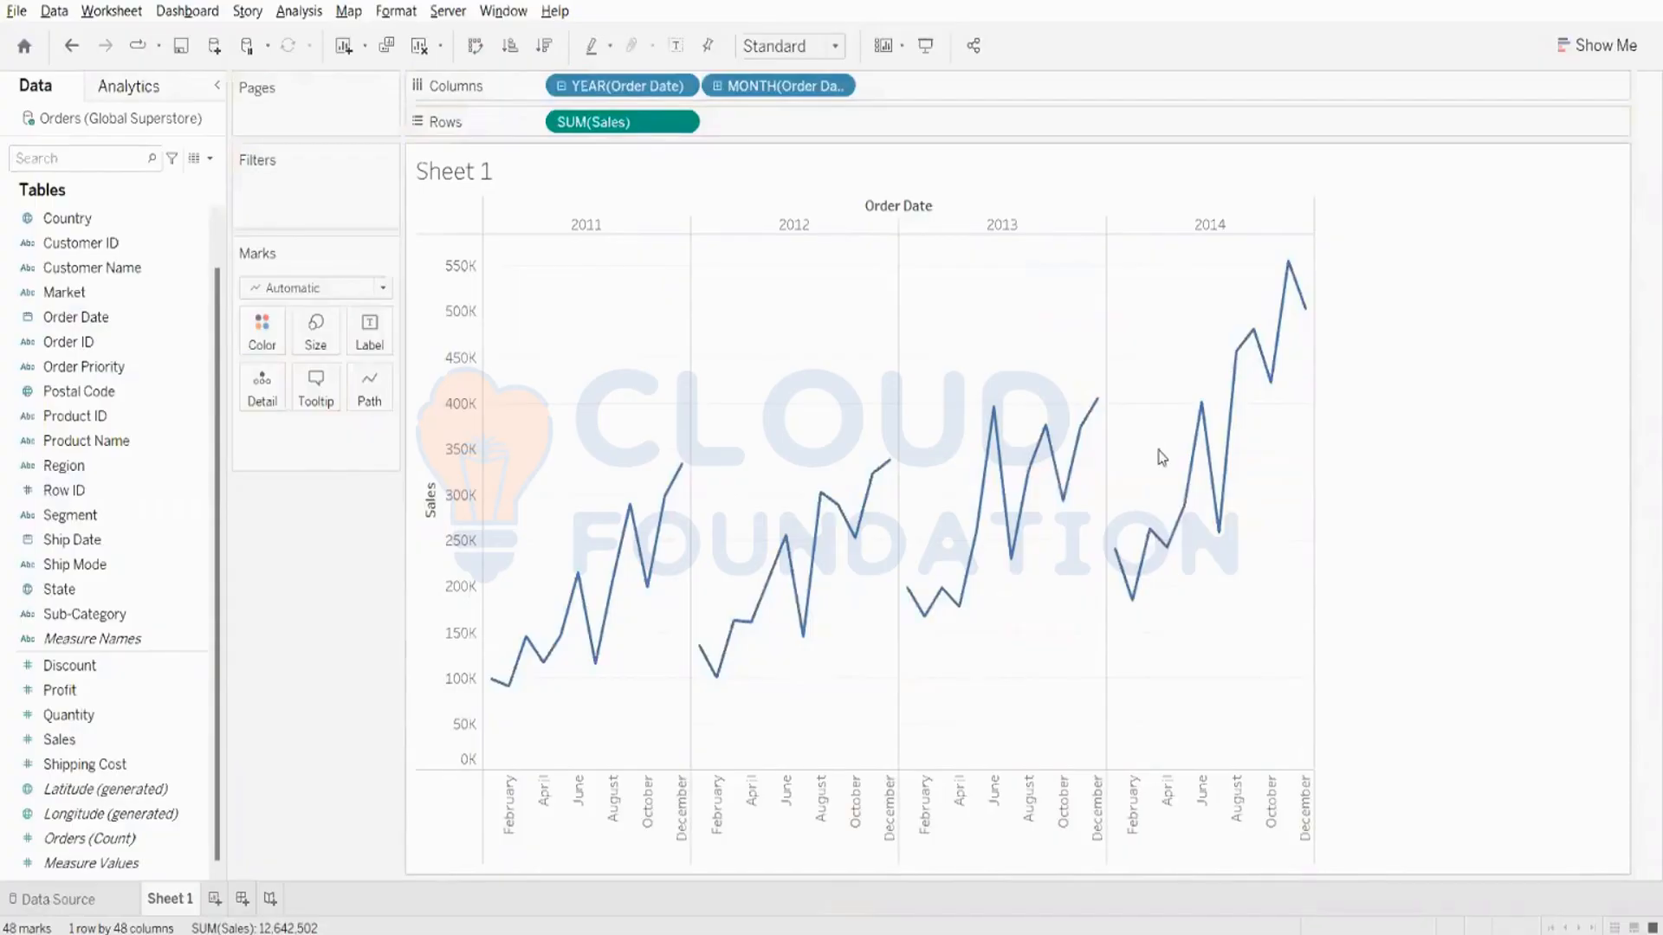
pyautogui.moveTo(1074, 482)
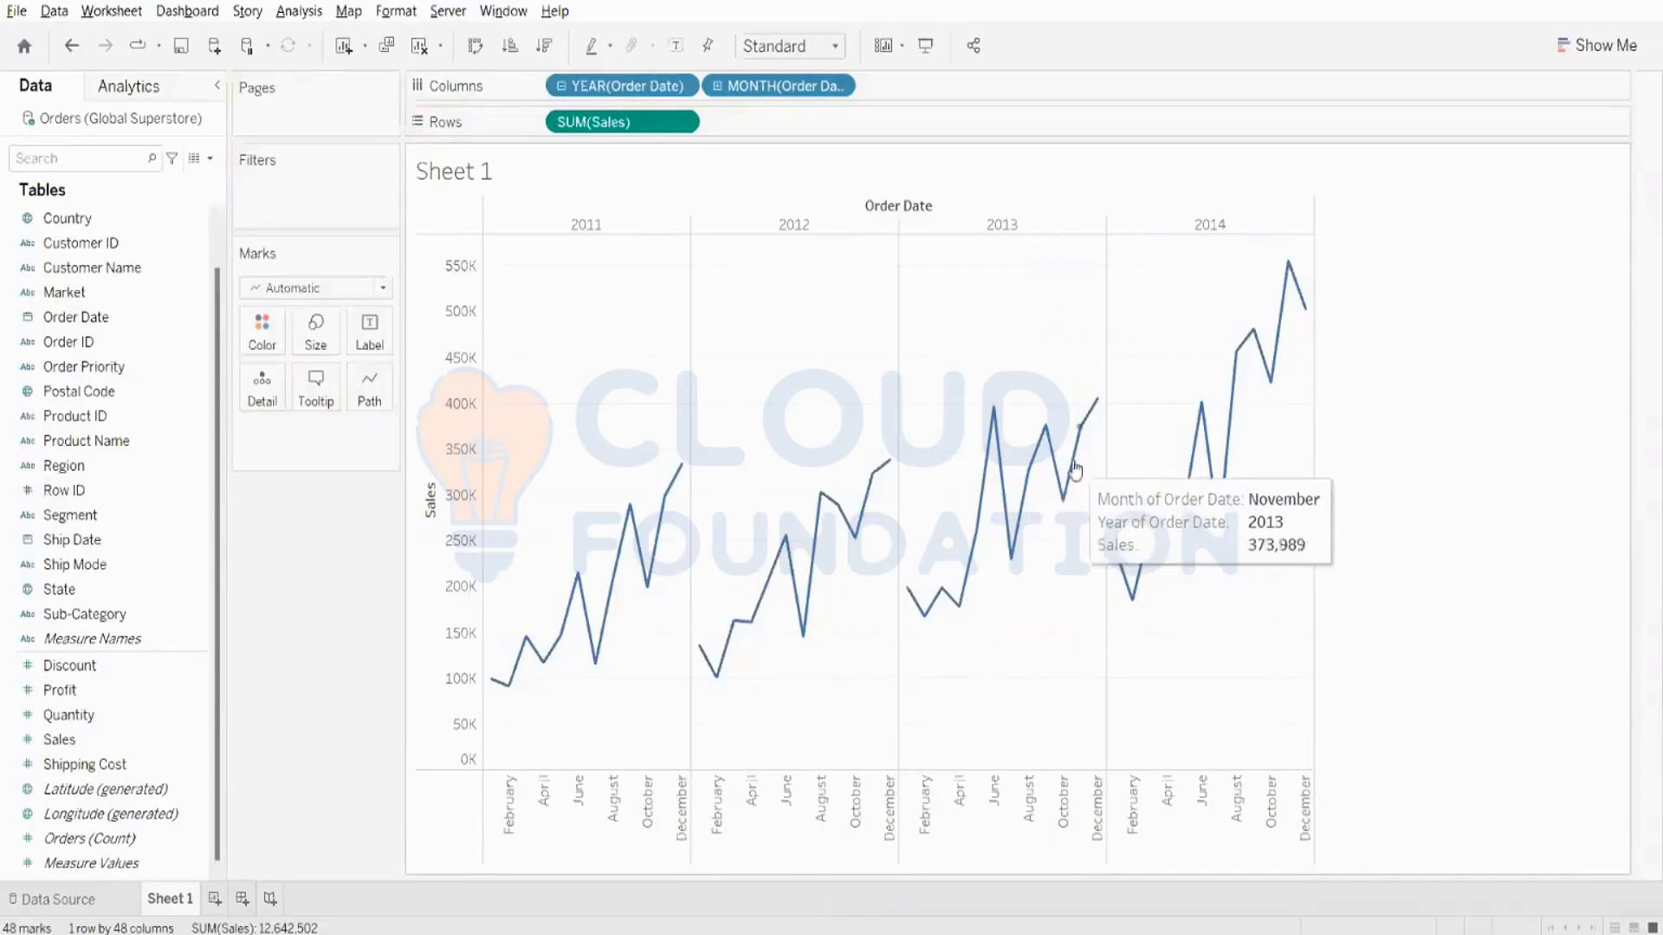
# - Clear the sheet and build a line chart of Sales by year of Order Date
pyautogui.click(421, 49)
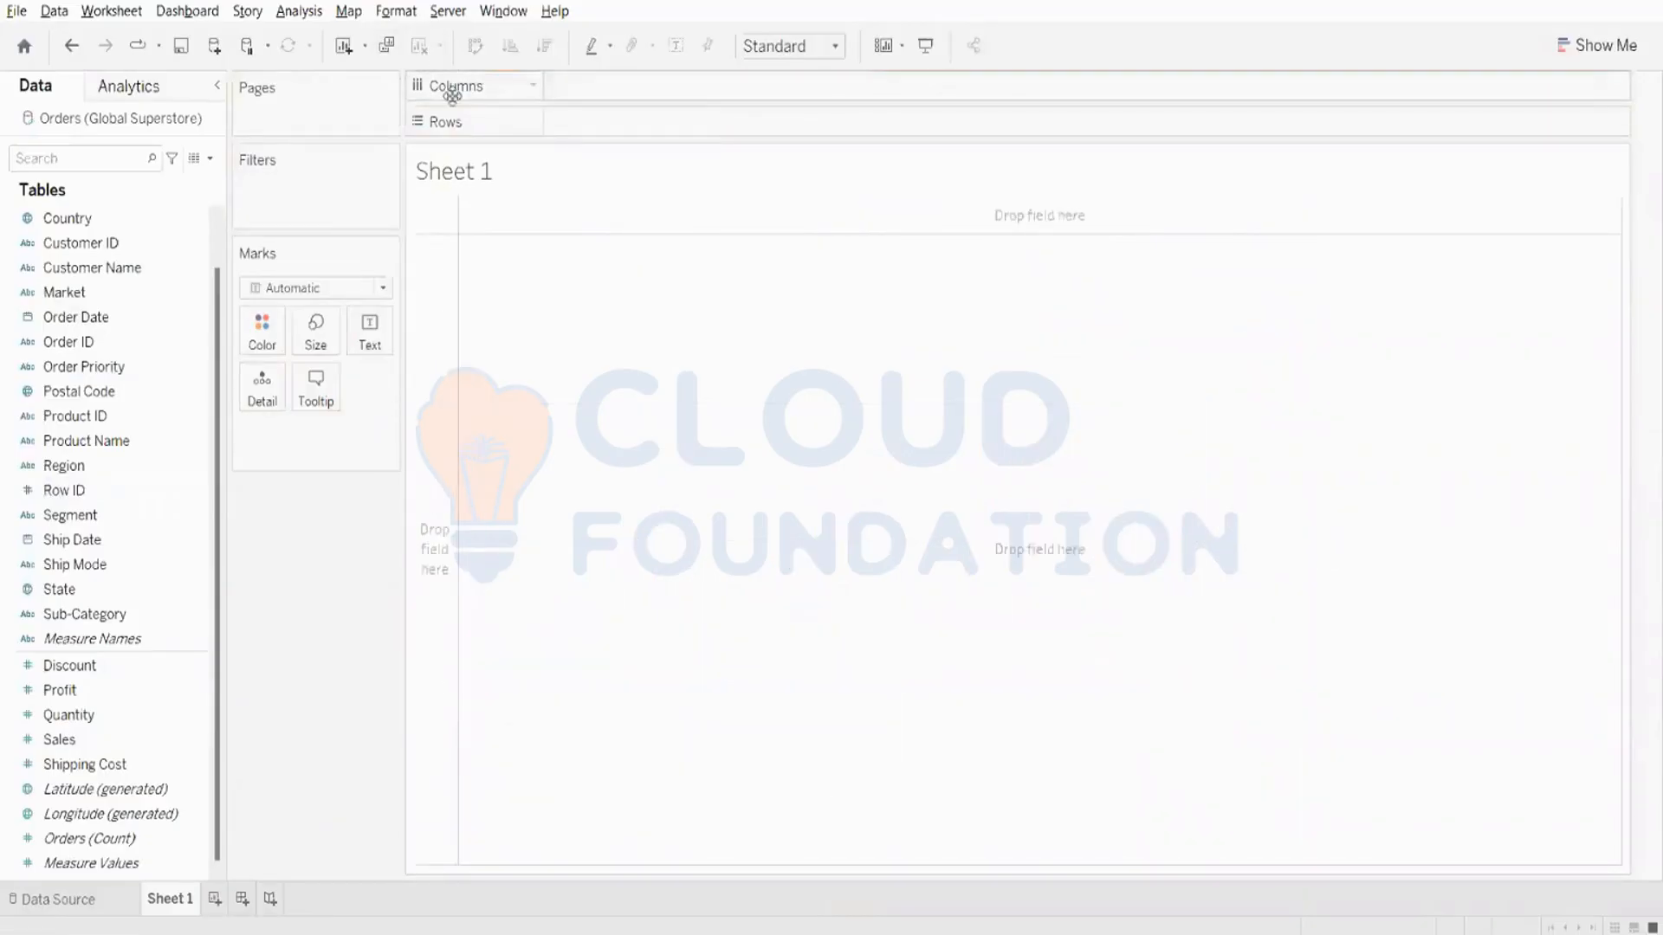
pyautogui.doubleClick(116, 741)
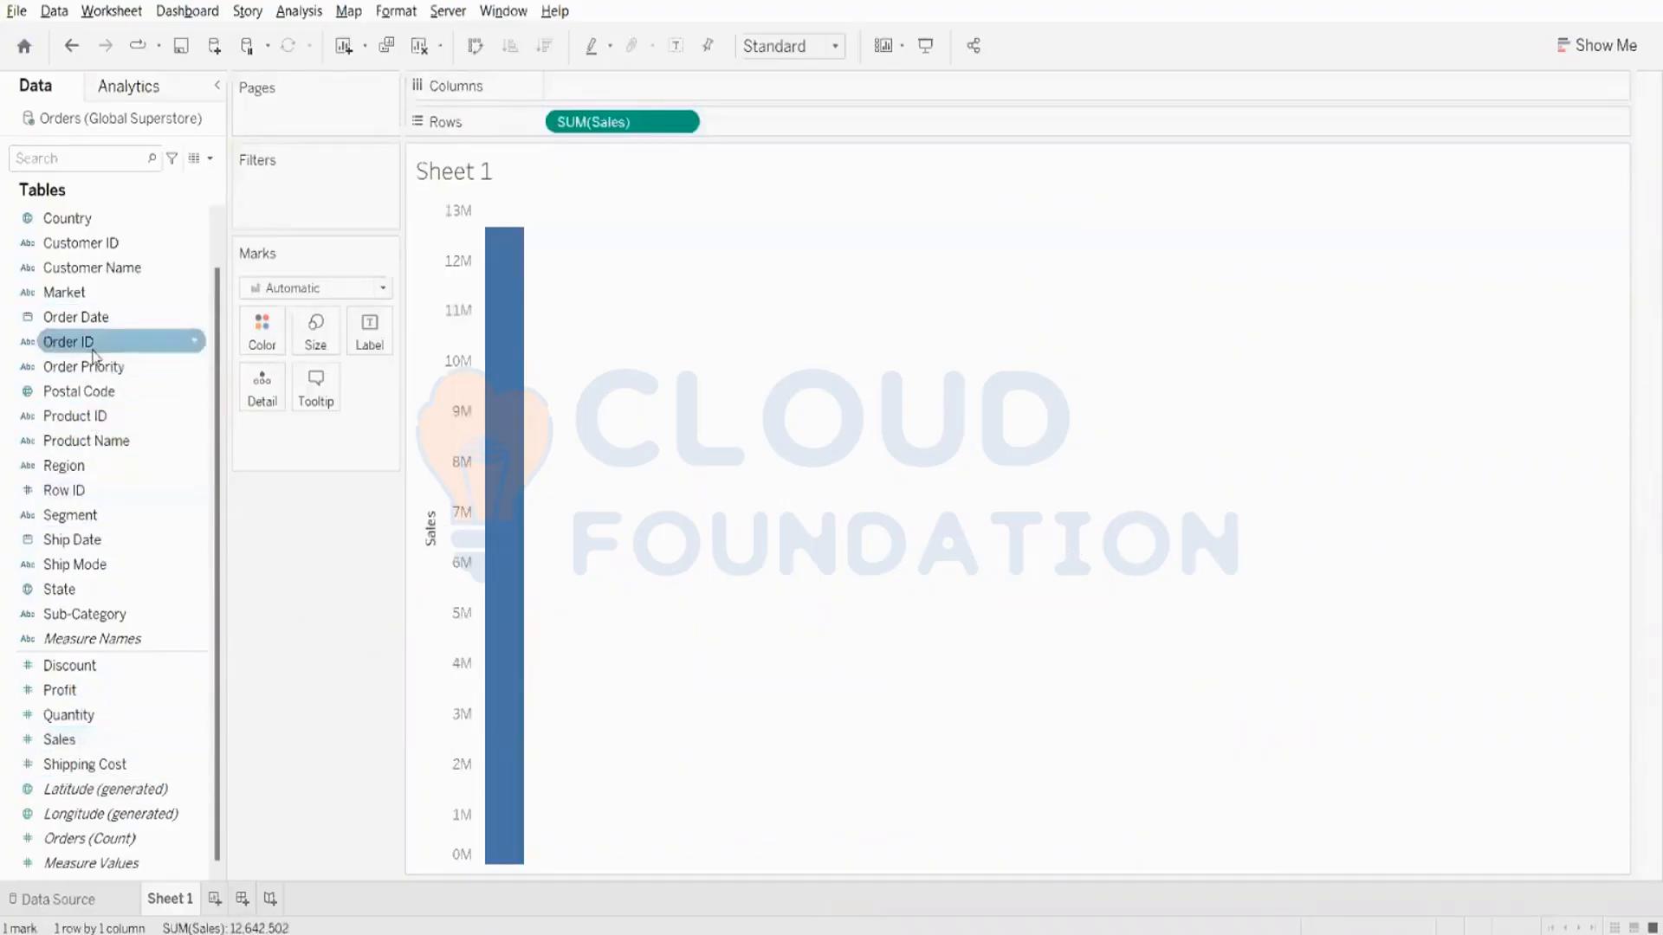
pyautogui.doubleClick(91, 318)
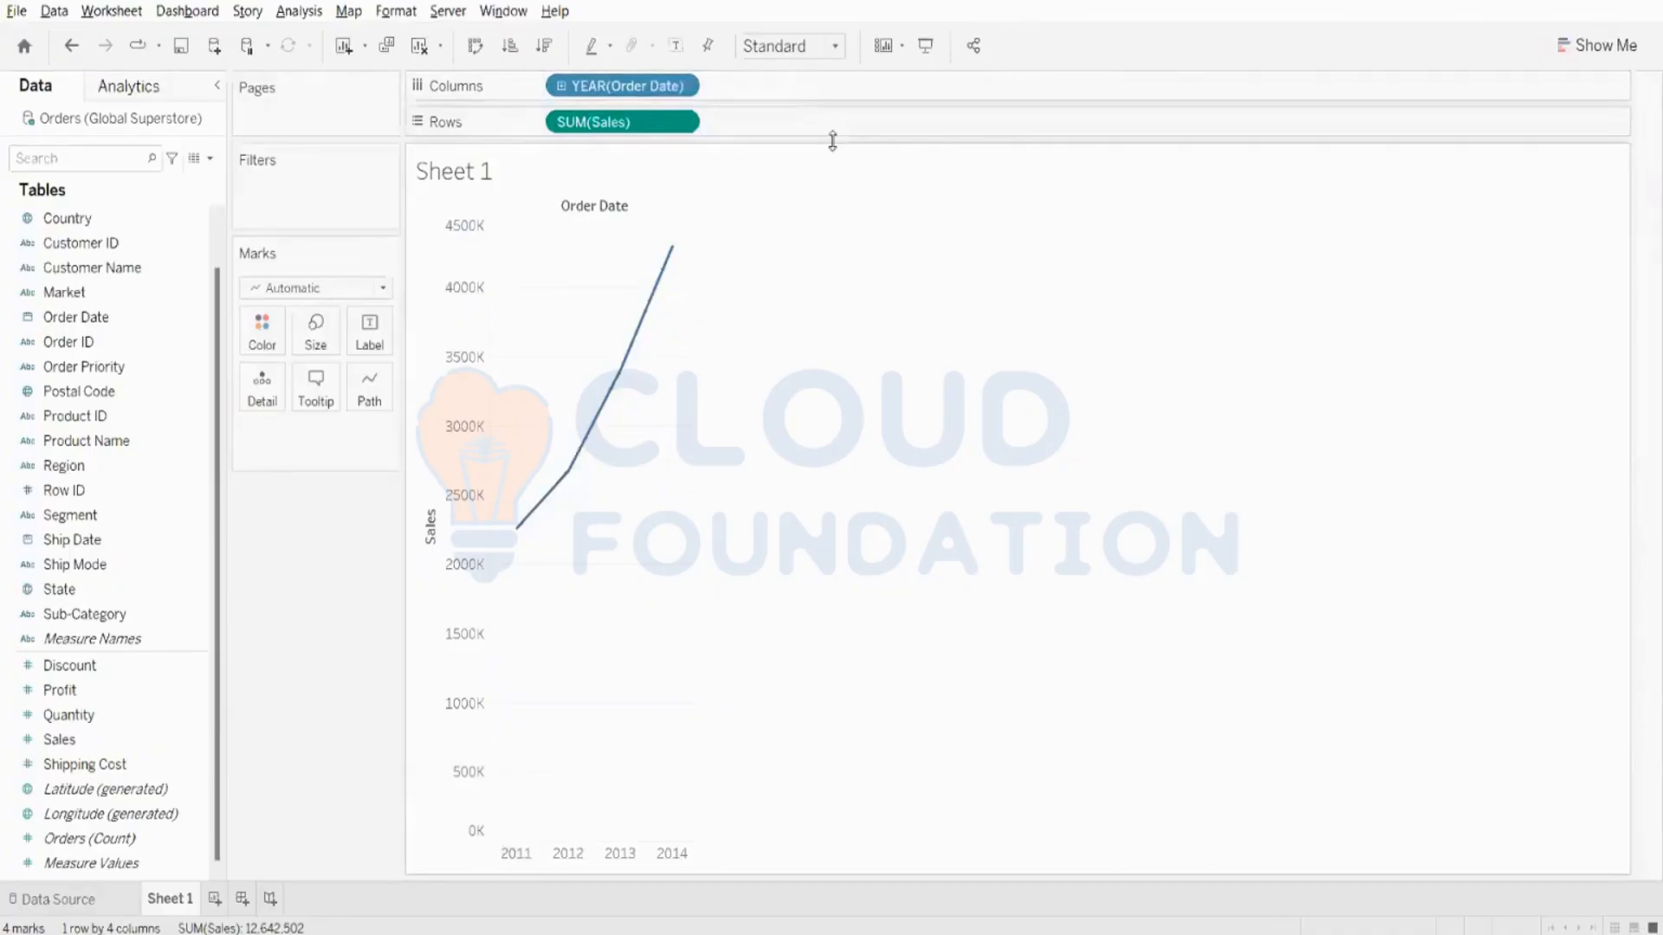
# - Review the date level options for Order Date in Columns and change it to the continuous Year
pyautogui.click(682, 86)
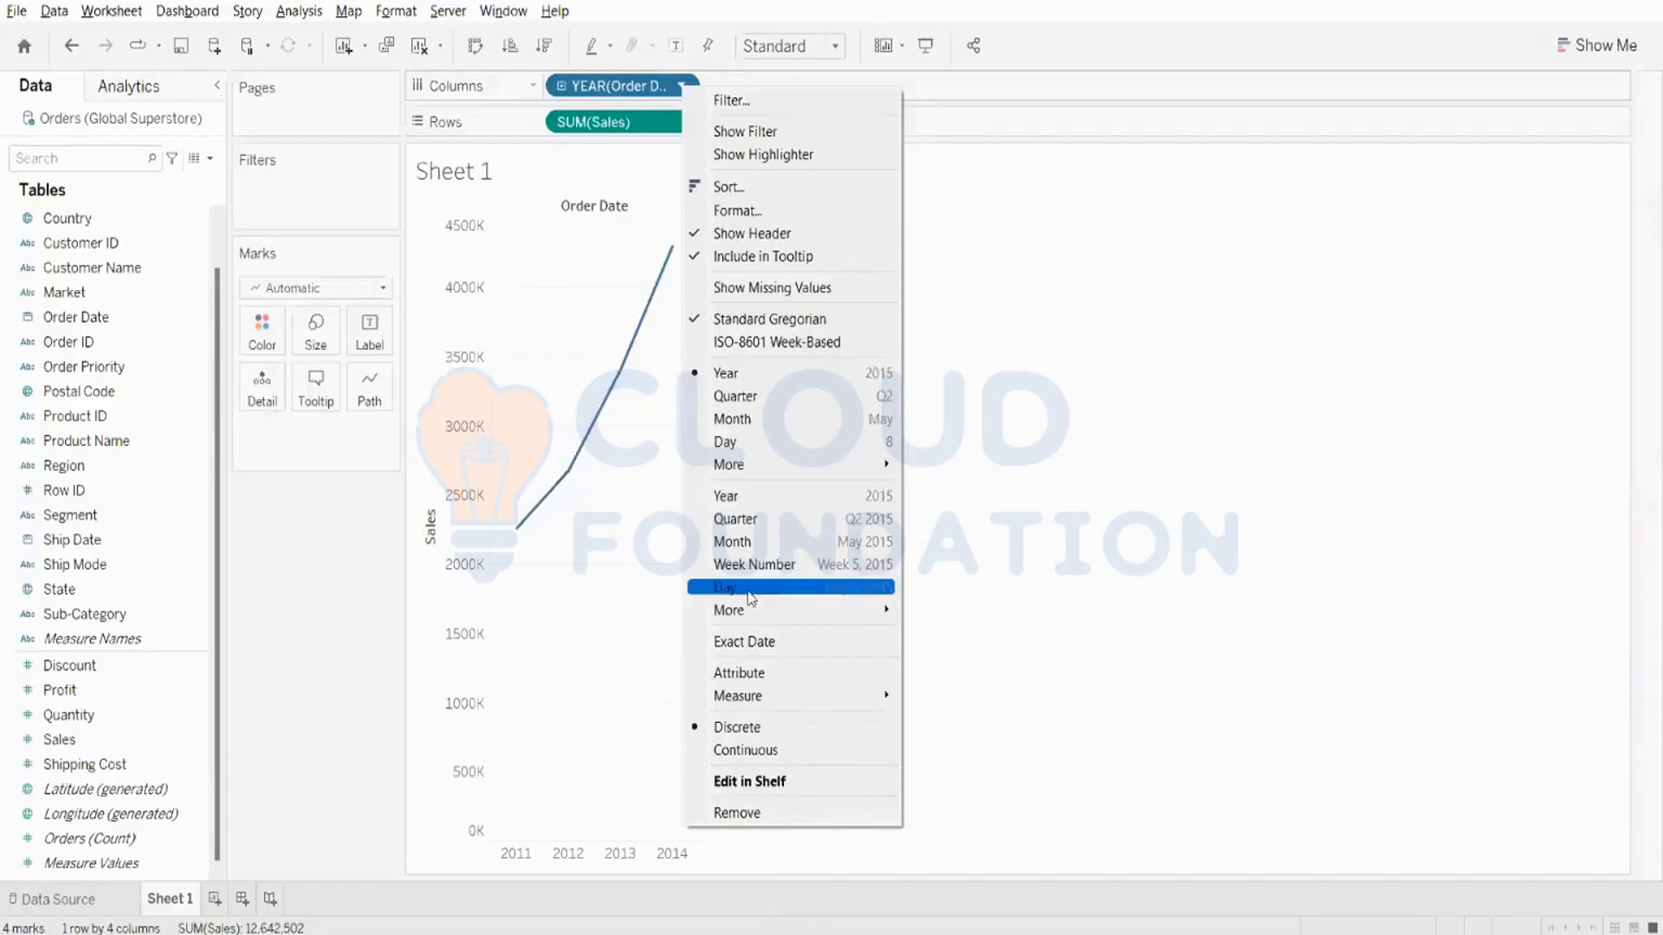
pyautogui.moveTo(743, 613)
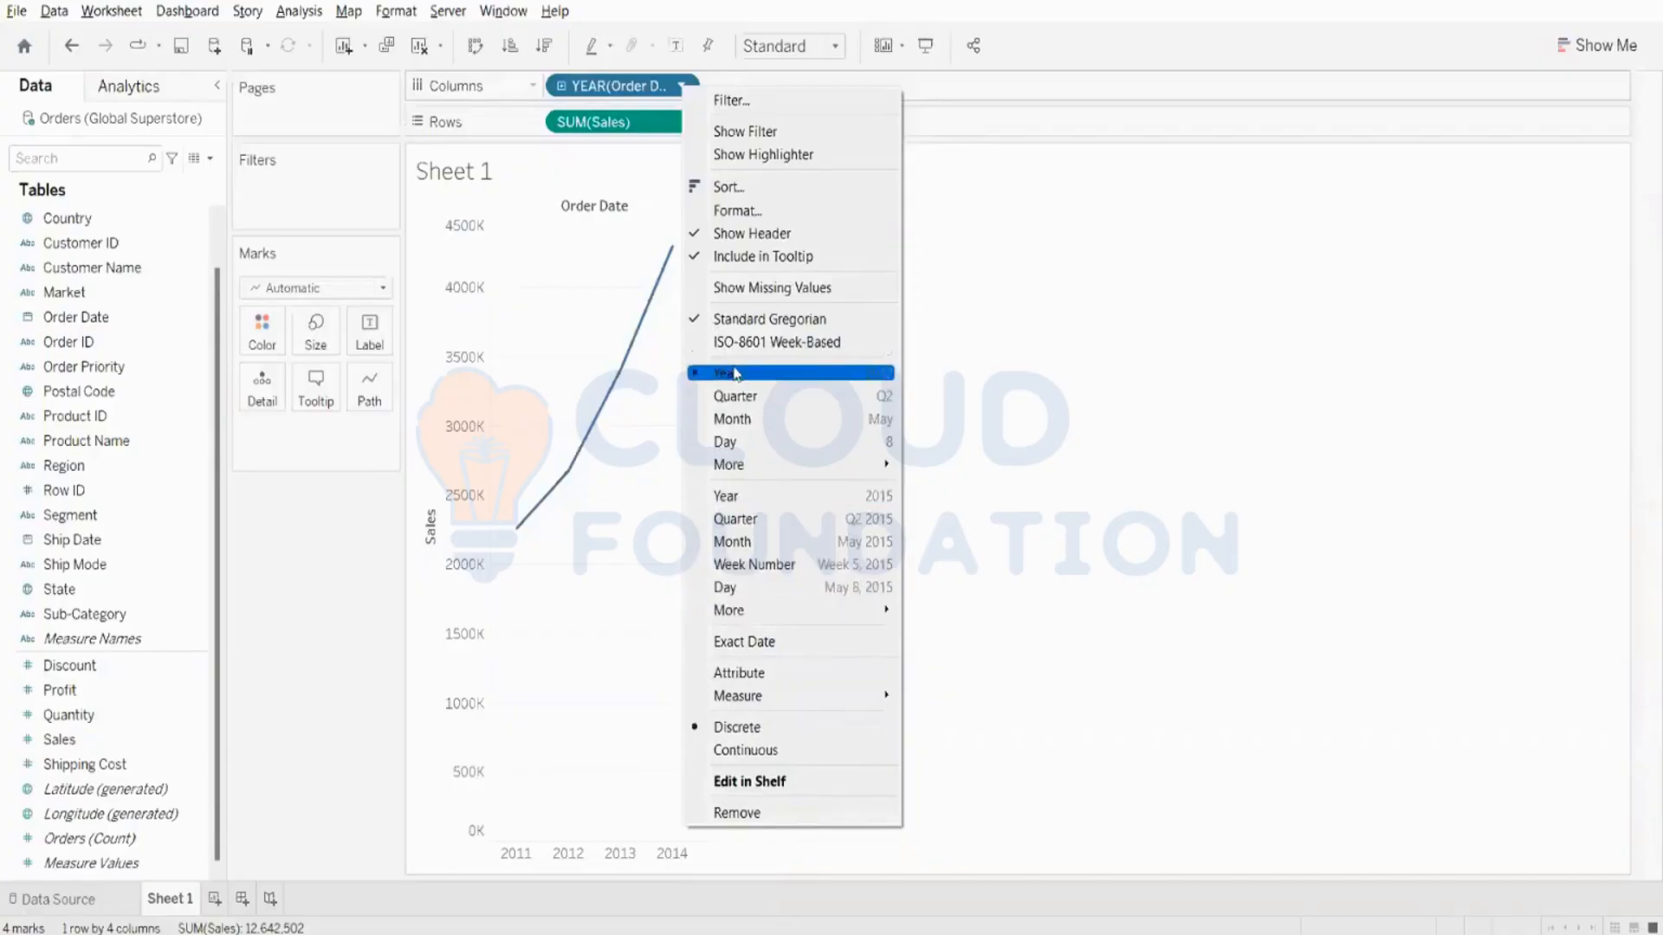
pyautogui.moveTo(739, 472)
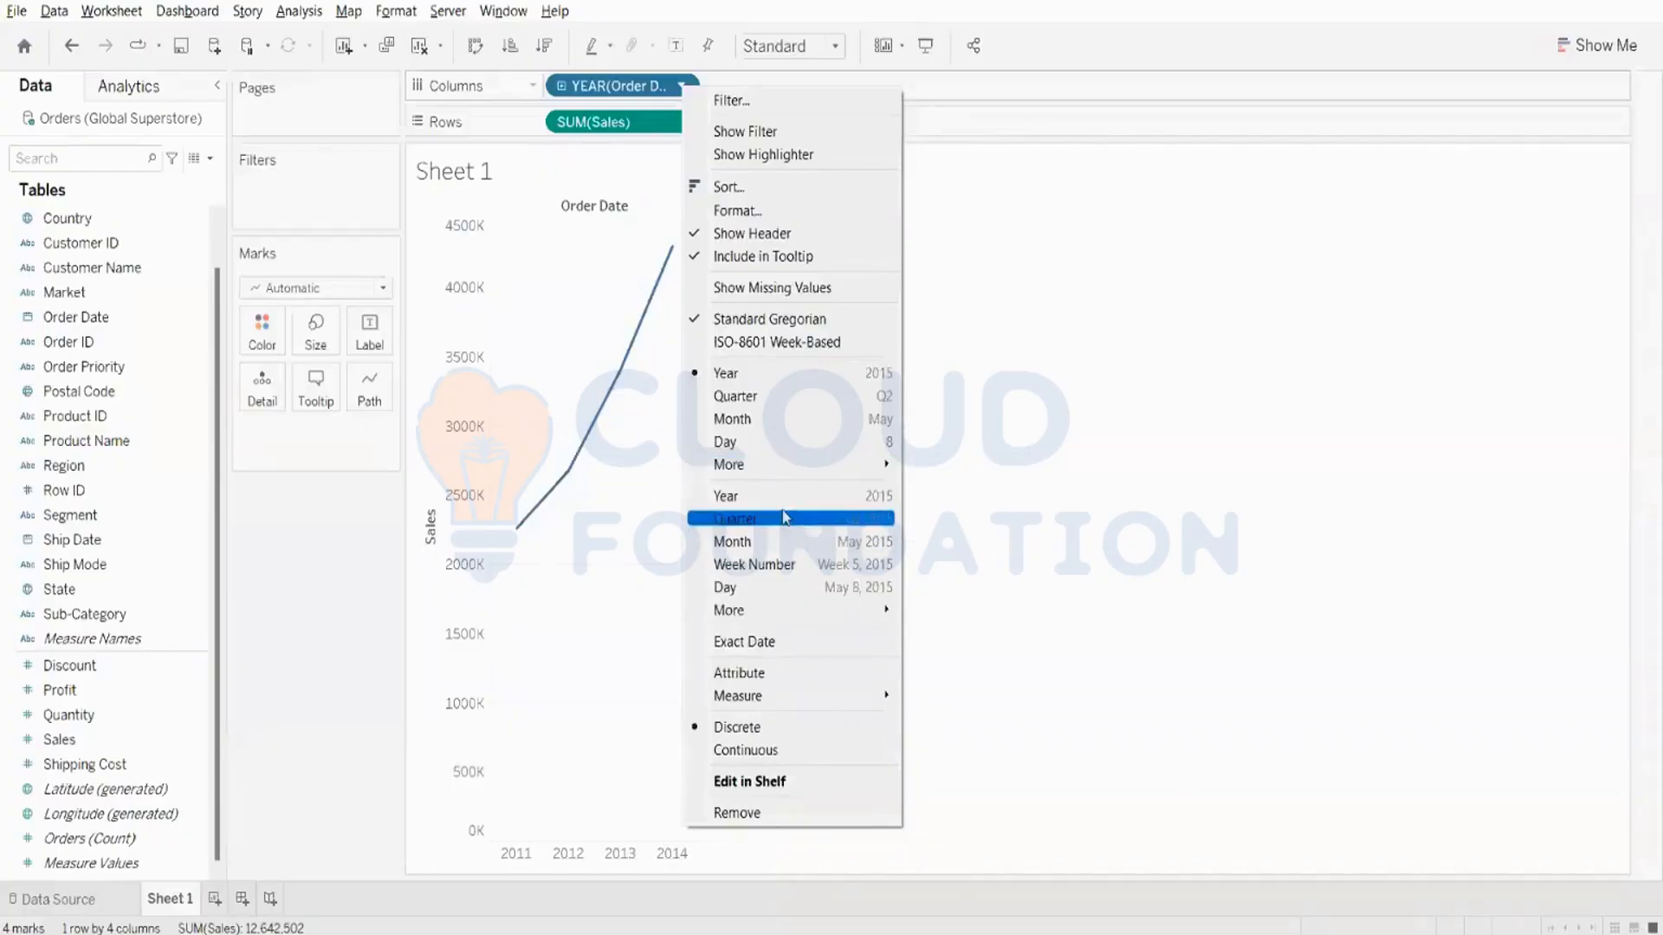
pyautogui.click(737, 500)
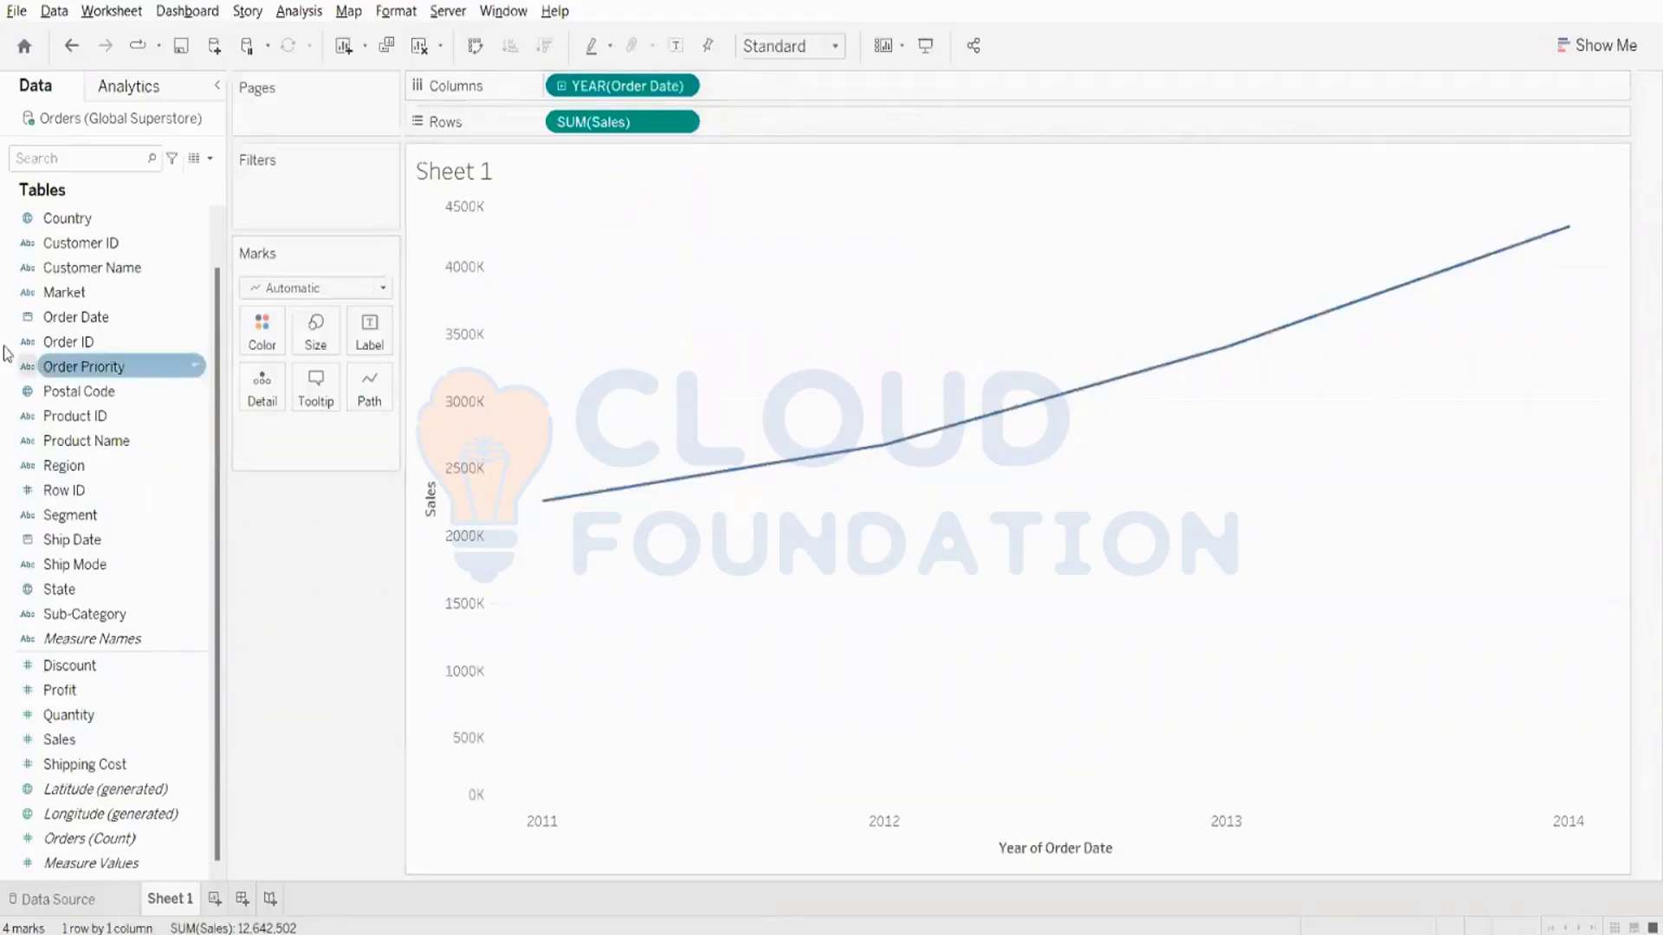
# - Try coloring the continuous yearly Sales line by Market and undo it
pyautogui.moveTo(65, 292); pyautogui.dragTo(260, 342)
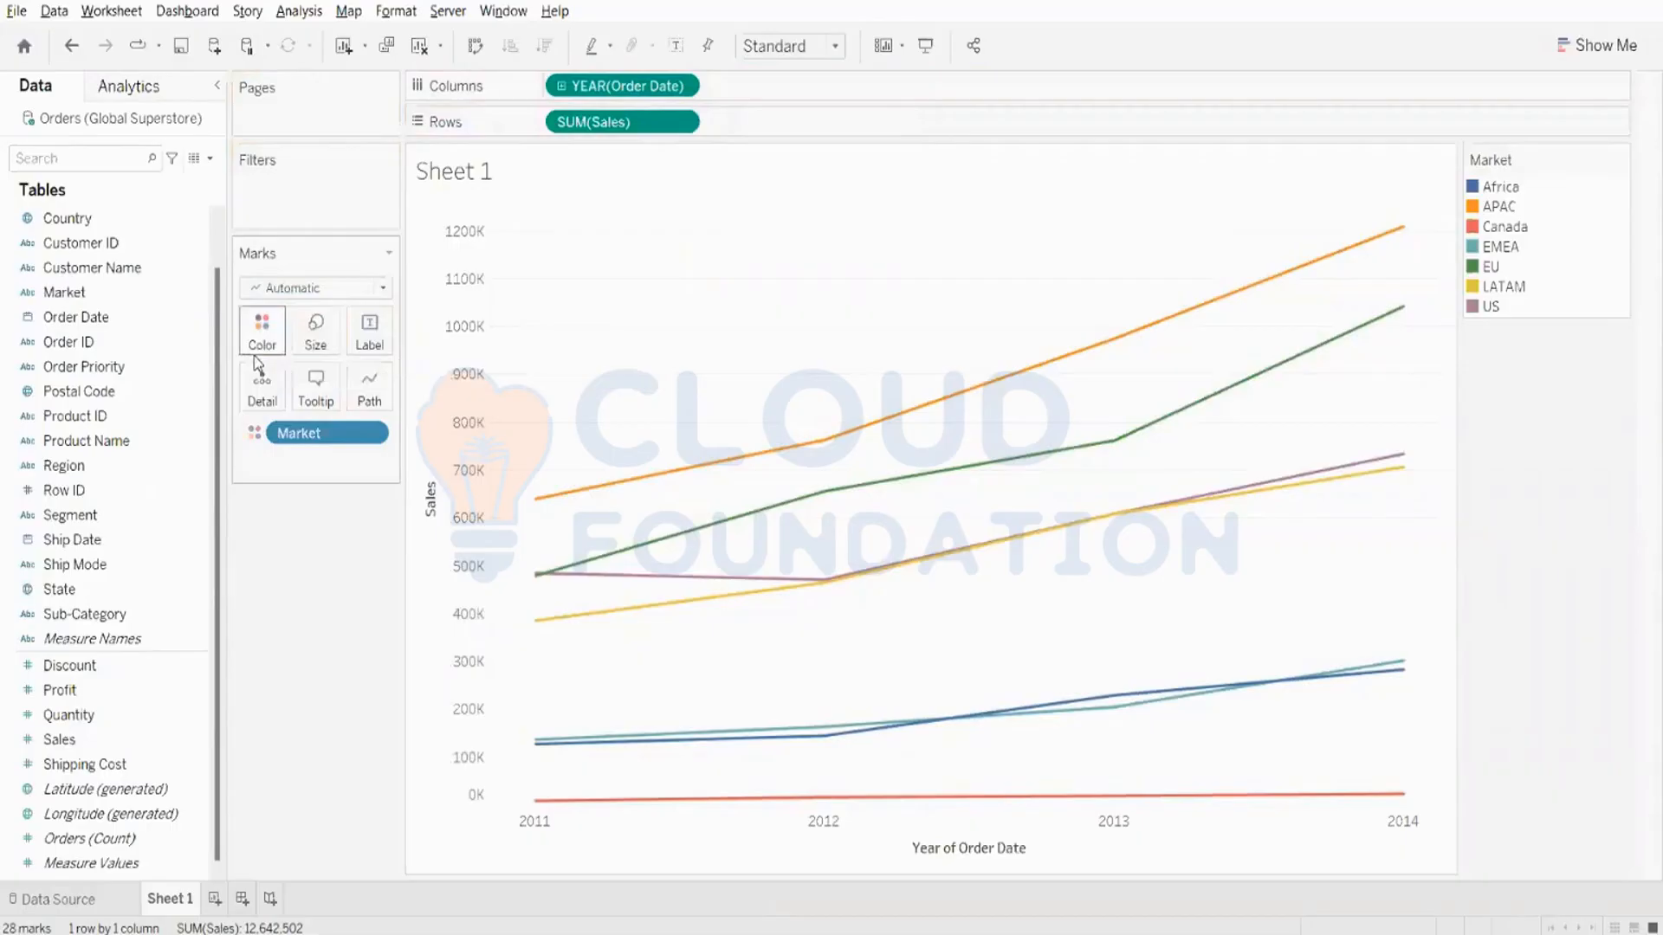
pyautogui.hotkey('ctrl', 'z')
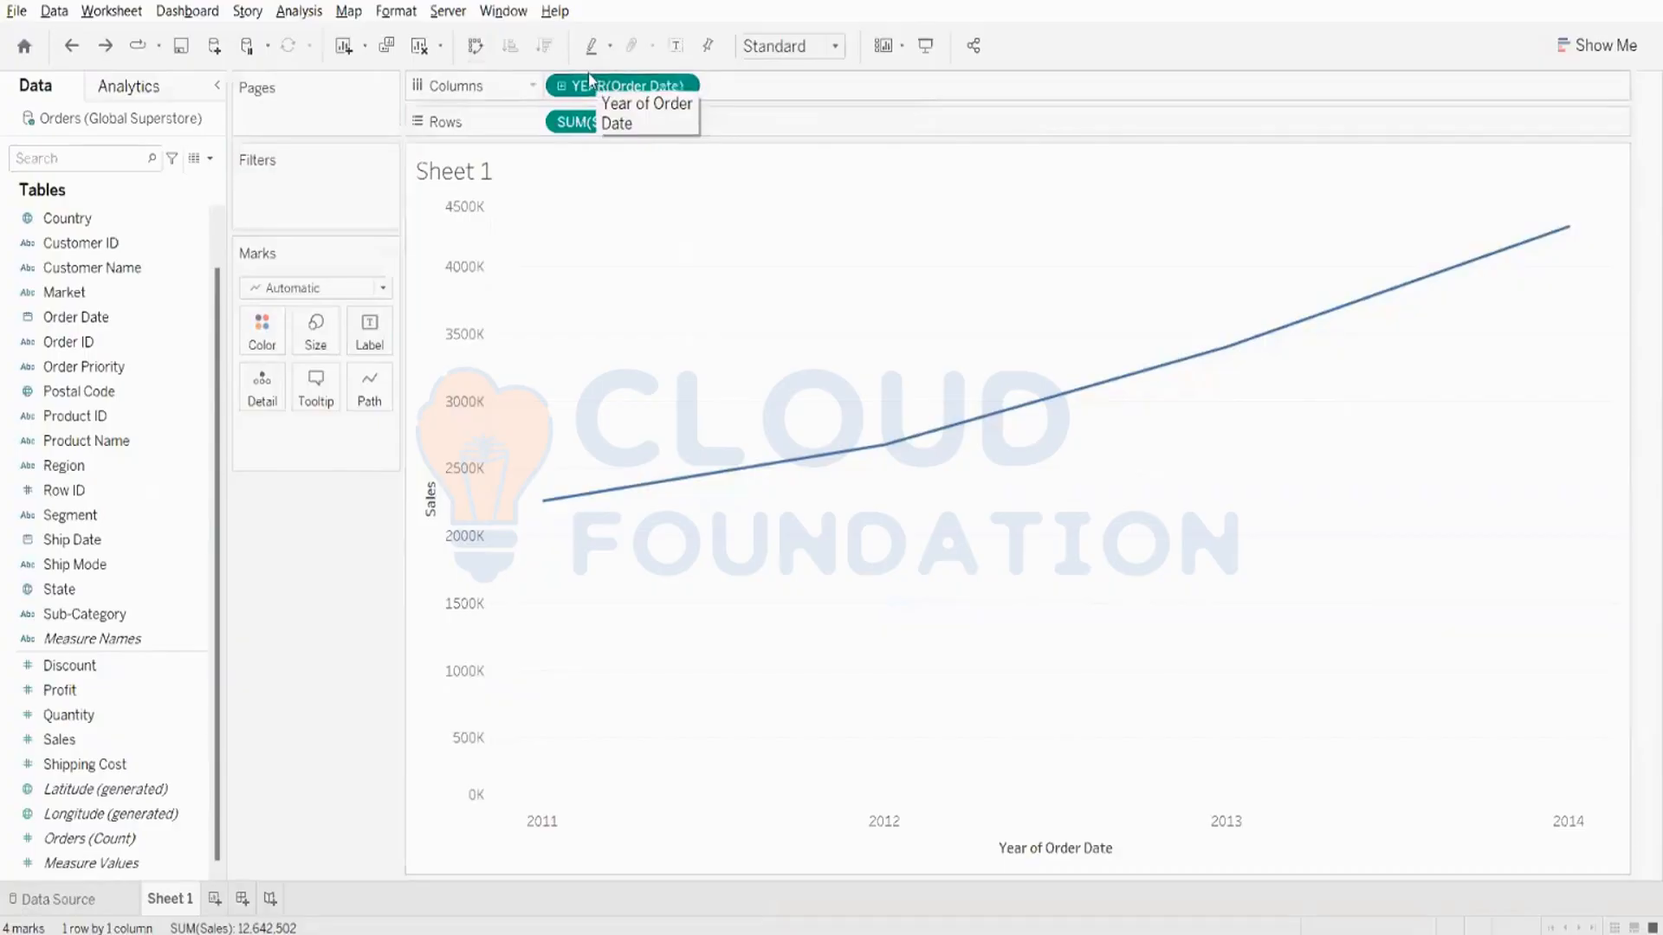
# - Drill the continuous Order Date down from year through quarter to month and inspect the peaks and dips of the Sales line
pyautogui.click(560, 87)
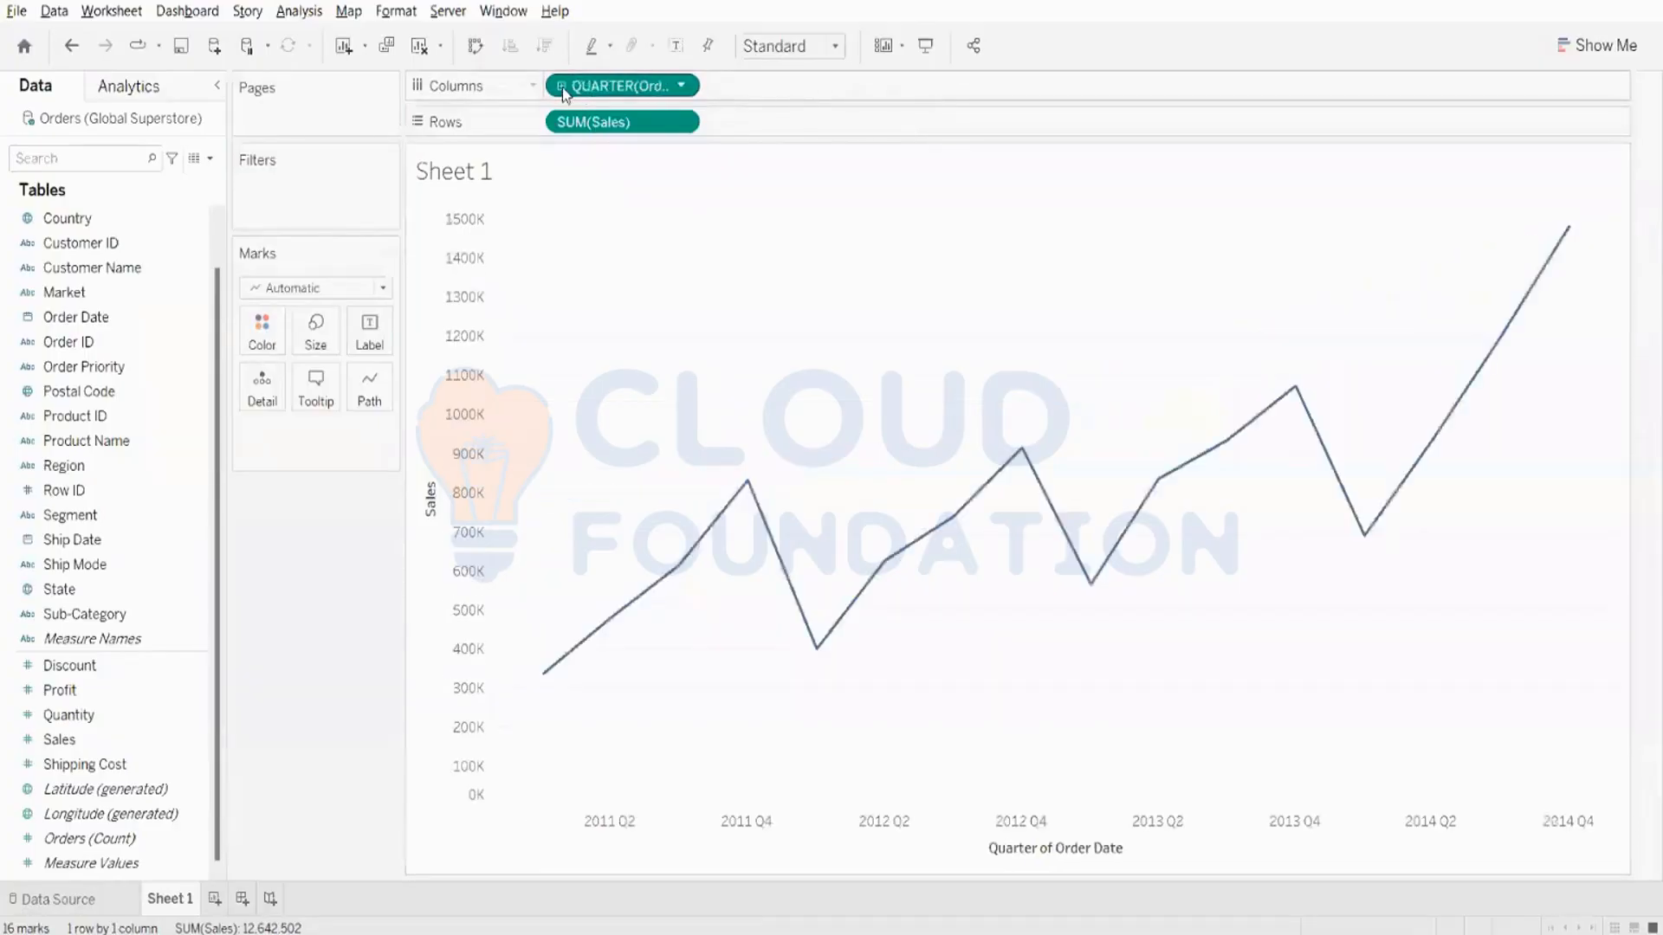
pyautogui.click(561, 86)
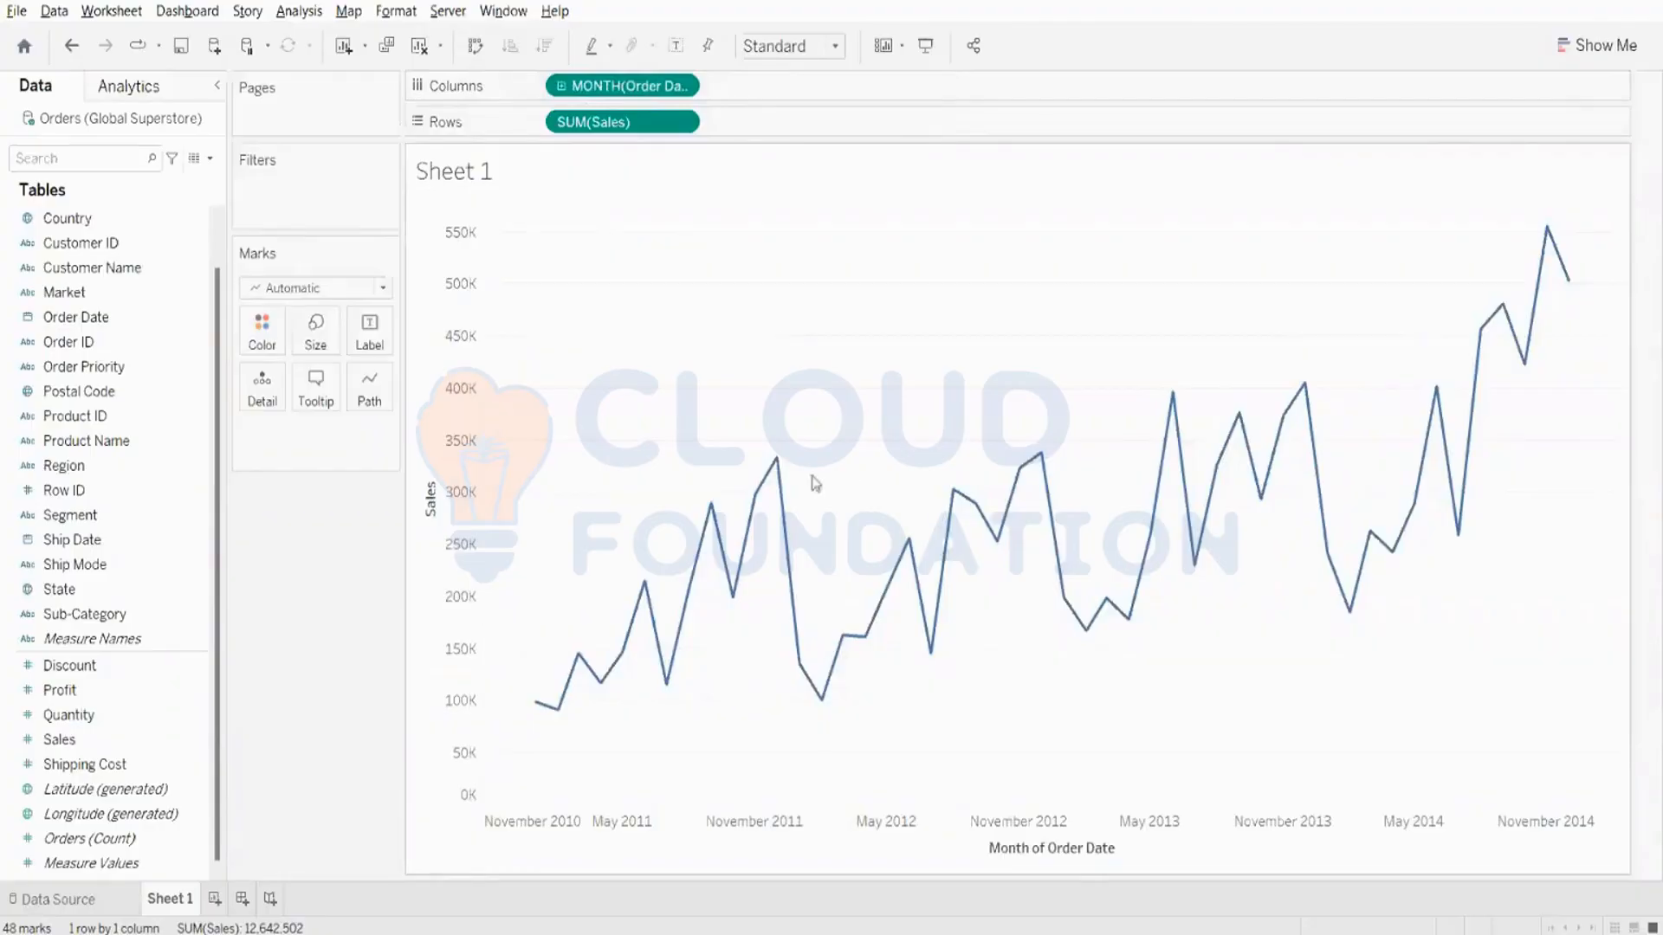
pyautogui.moveTo(779, 467)
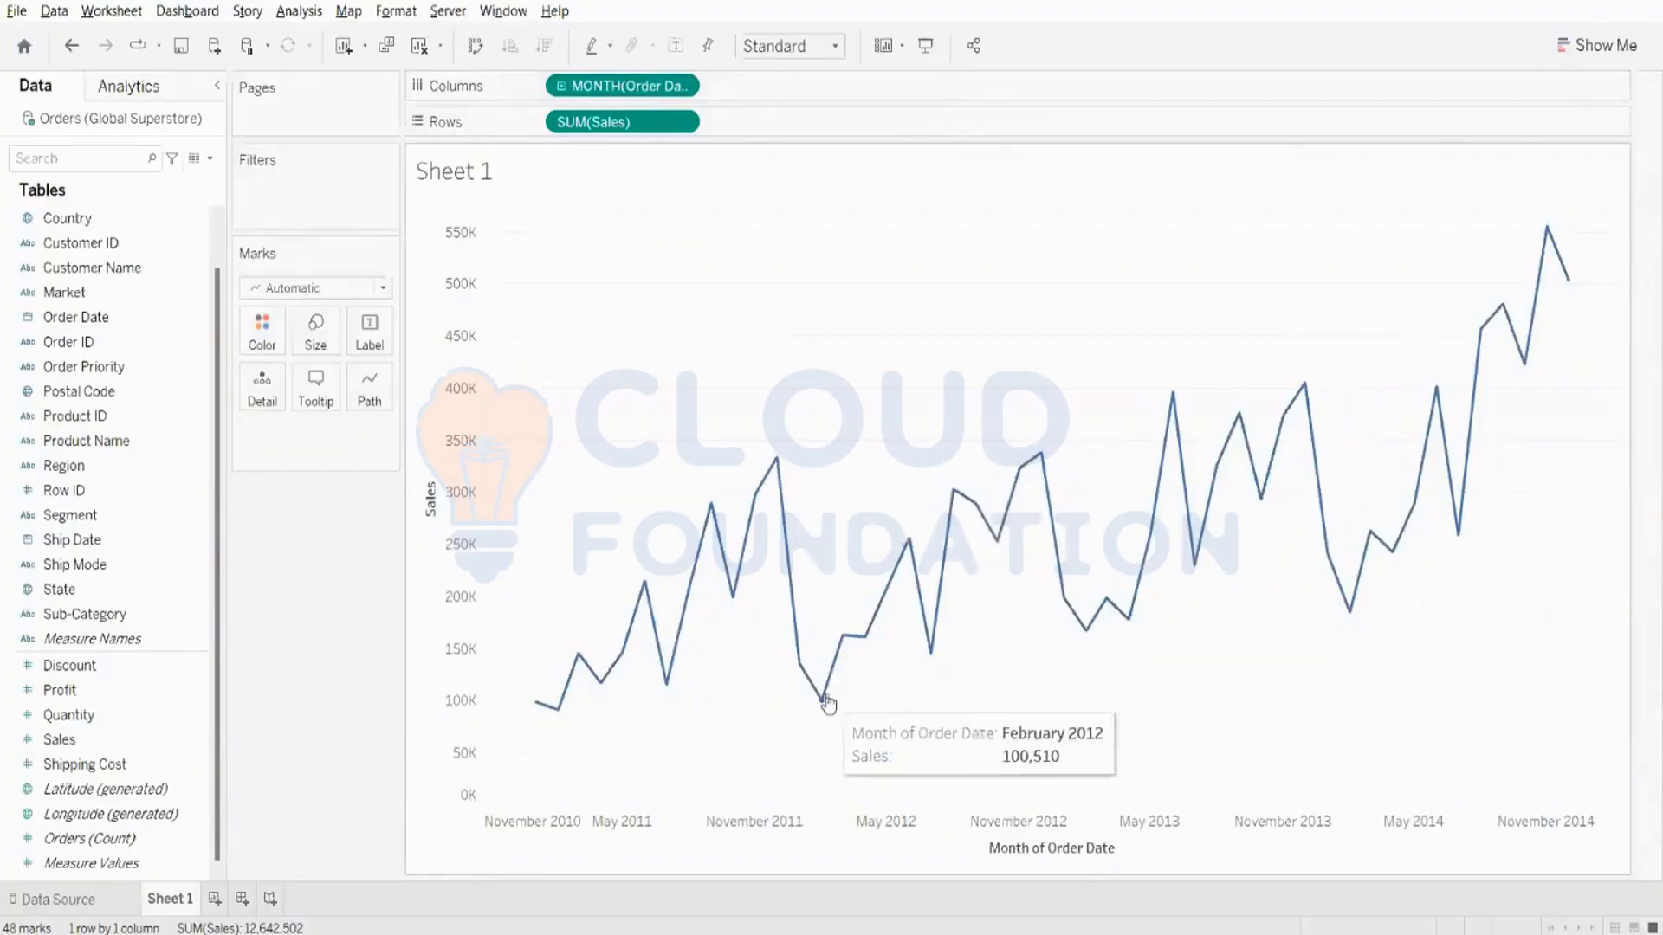
pyautogui.click(776, 459)
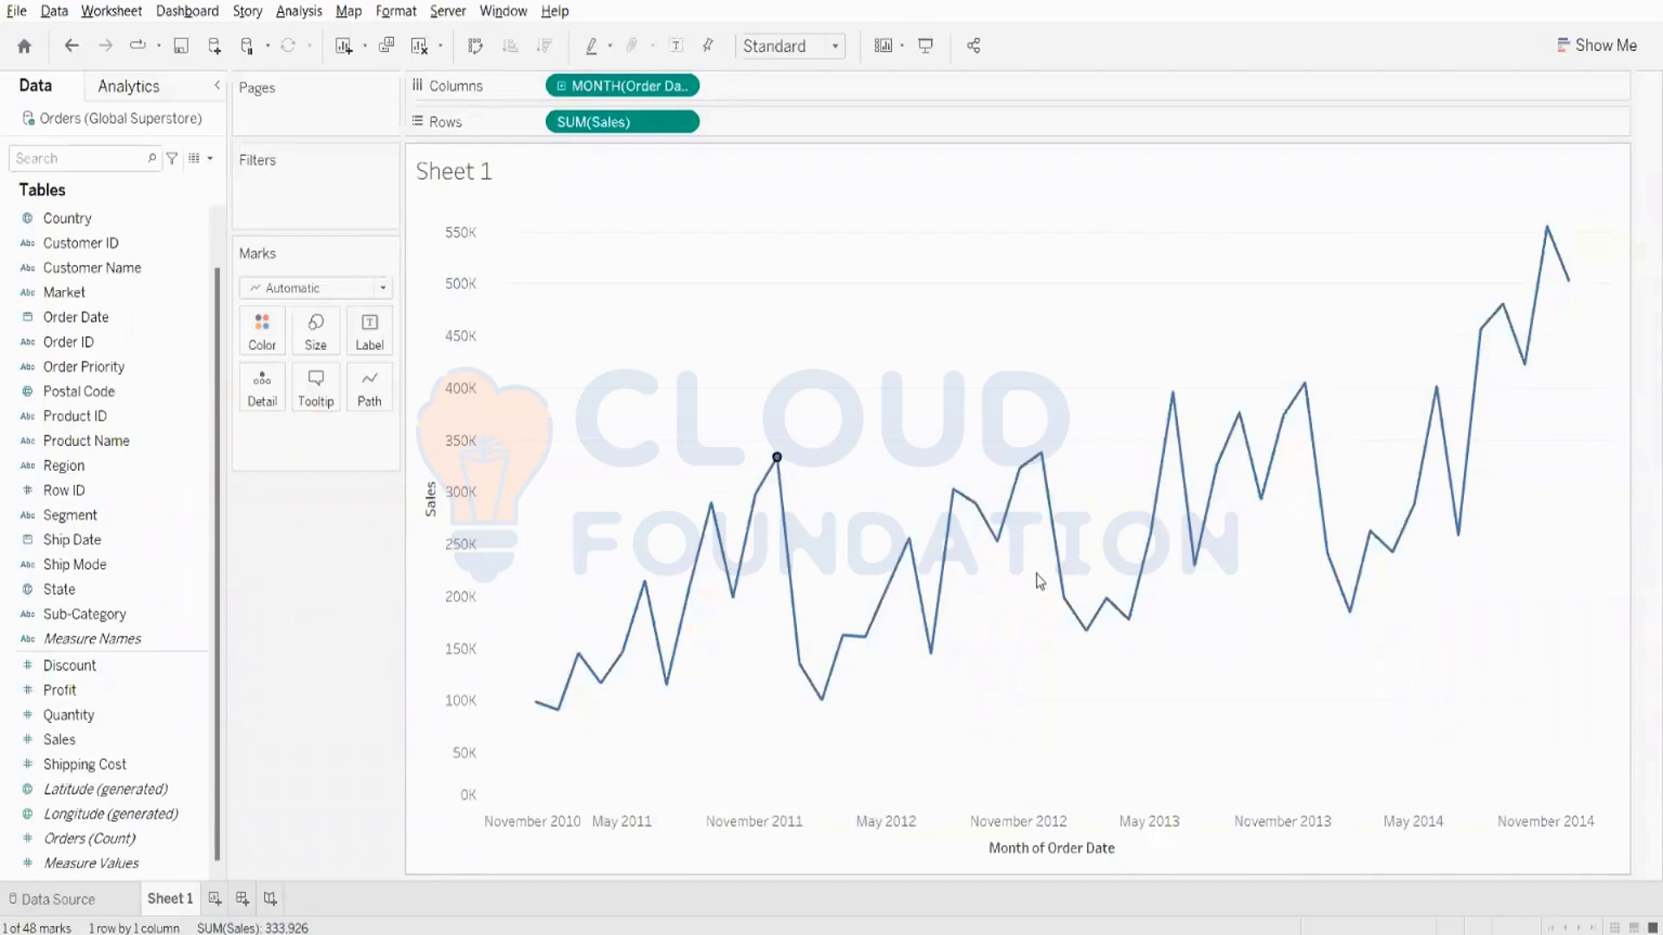
pyautogui.moveTo(924, 588)
pyautogui.moveTo(1043, 472)
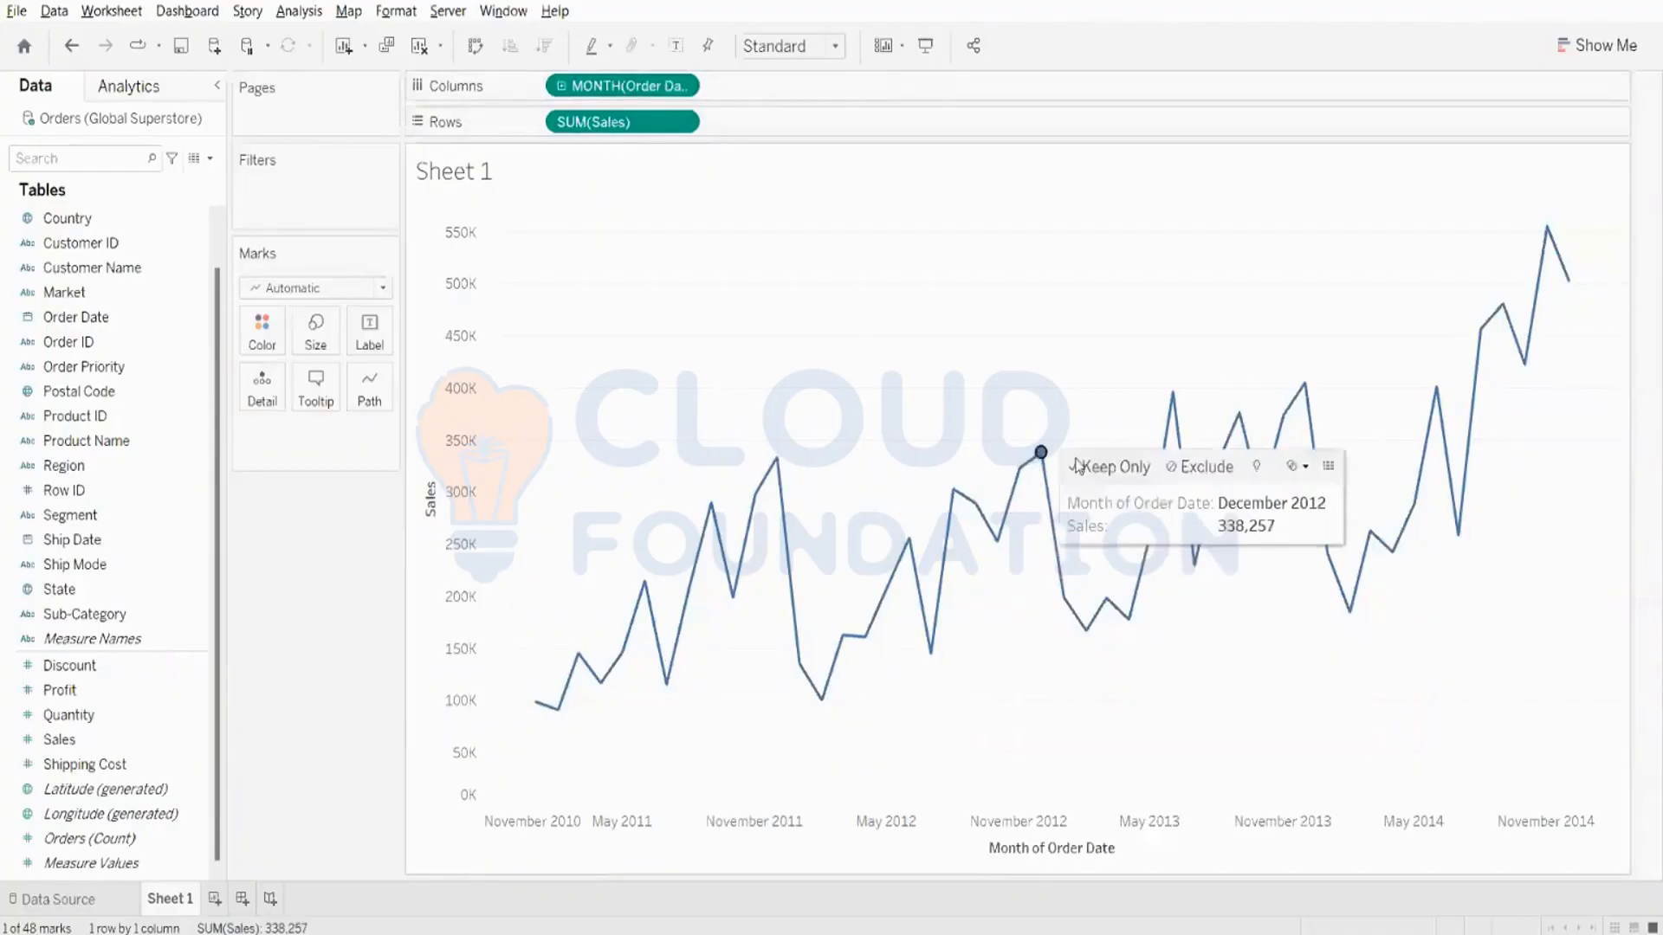
pyautogui.click(1304, 383)
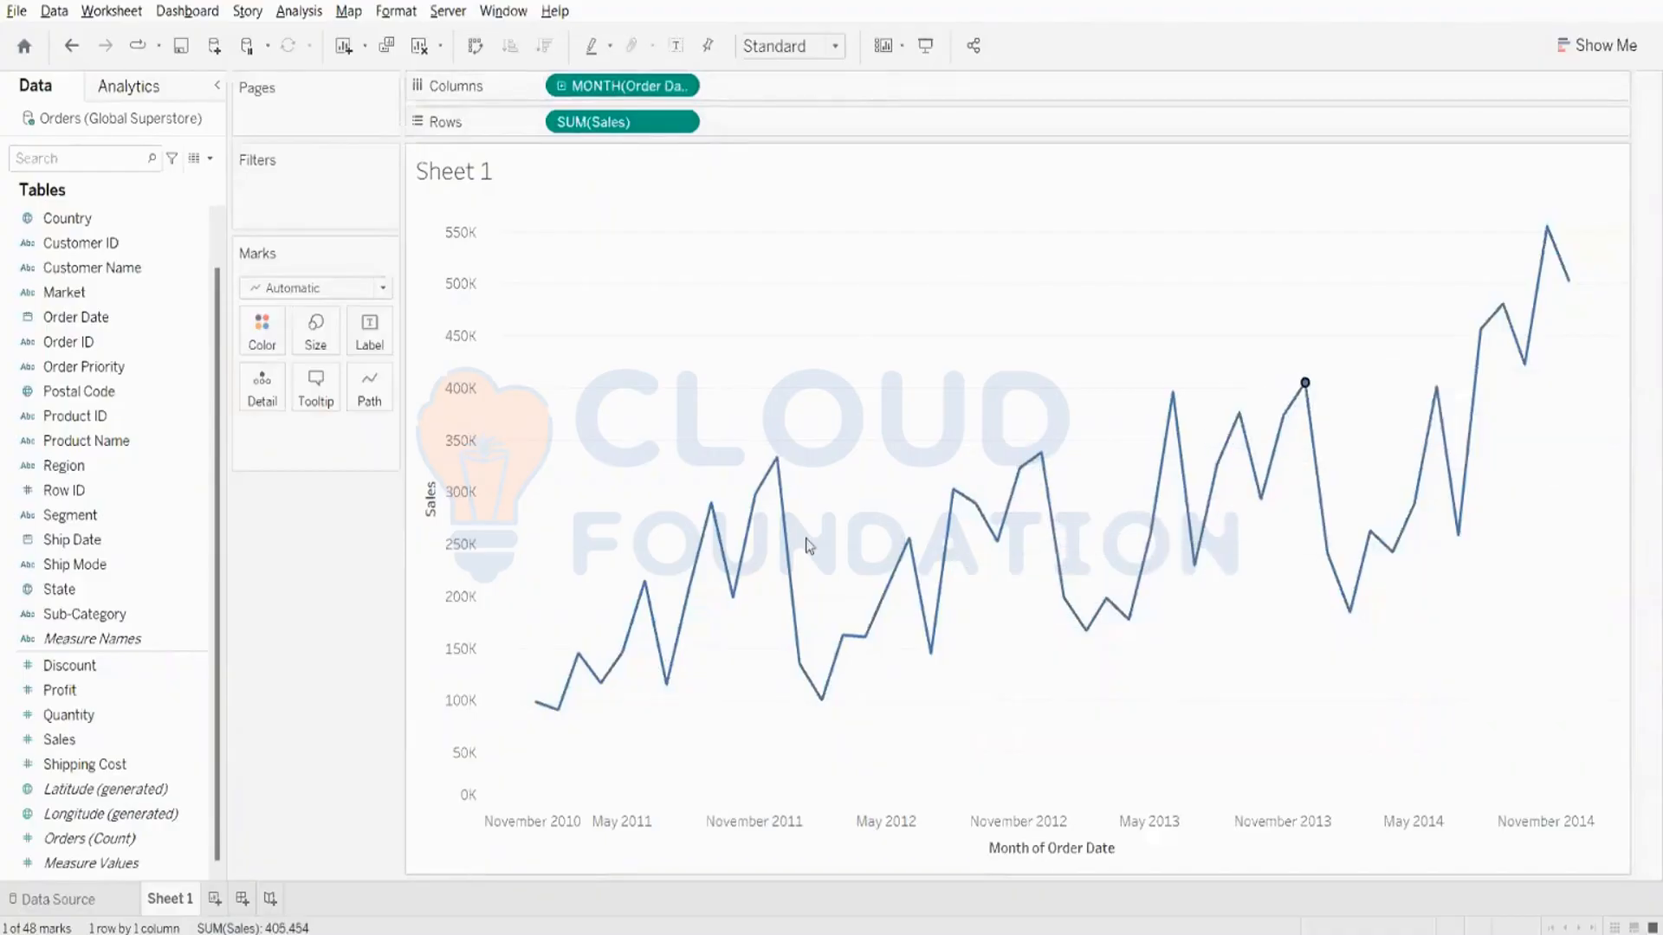
pyautogui.click(733, 606)
# - Try clearing the sheet, undo the clearing, and deselect the marked point on the monthly Sales line
pyautogui.click(419, 45)
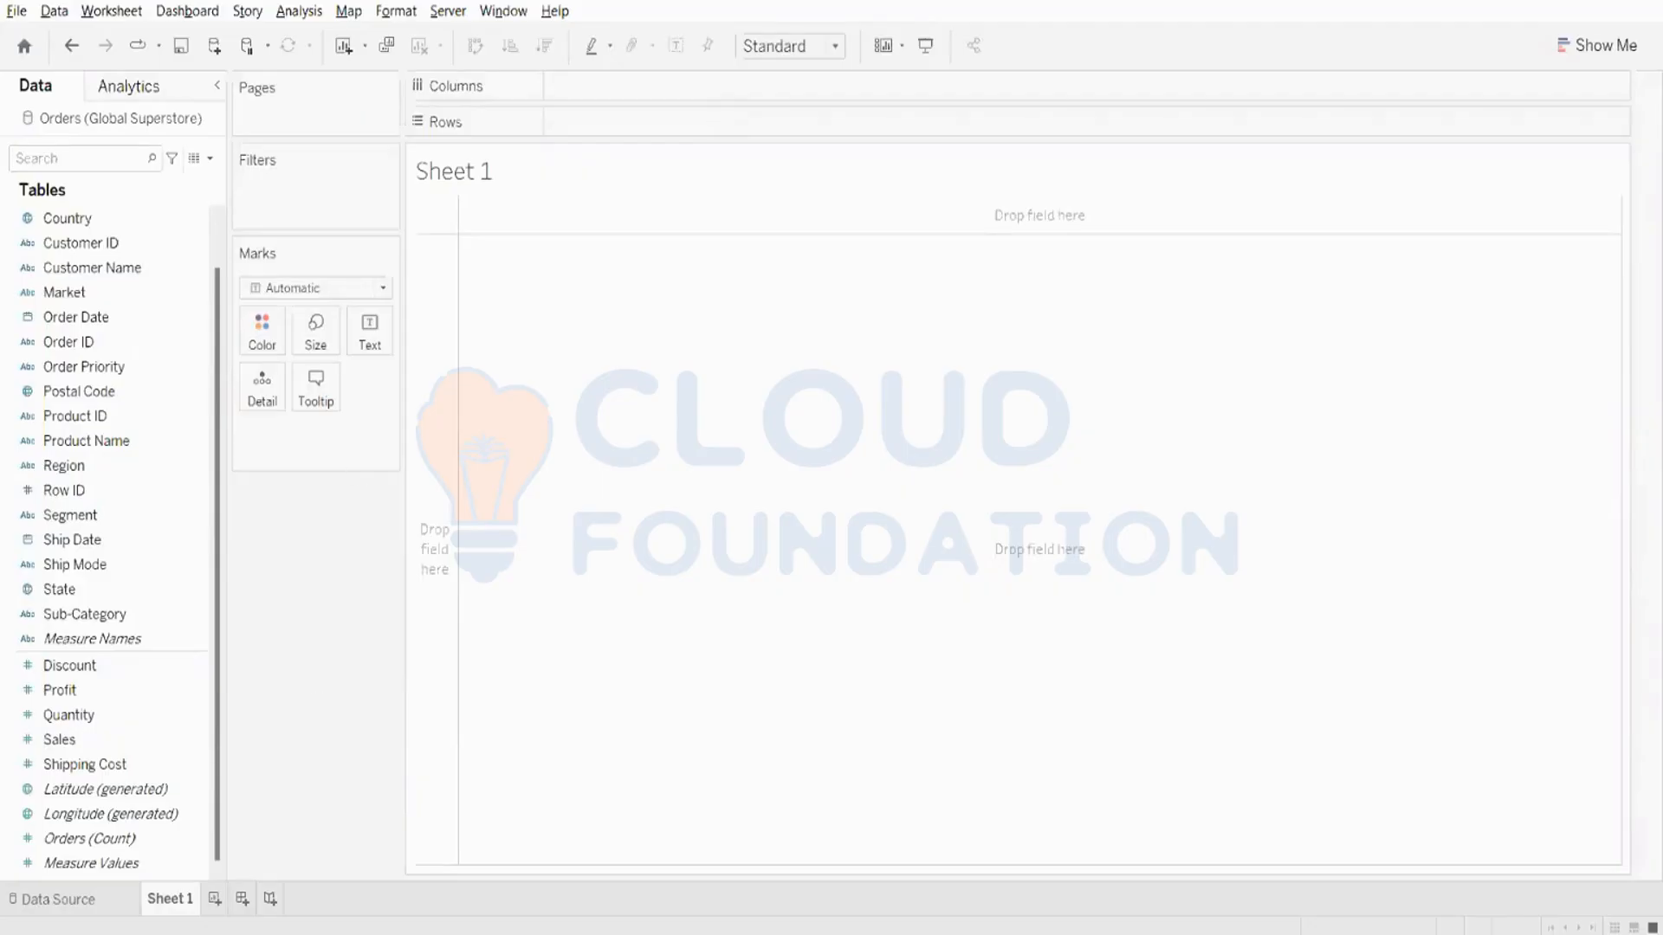
pyautogui.click(80, 52)
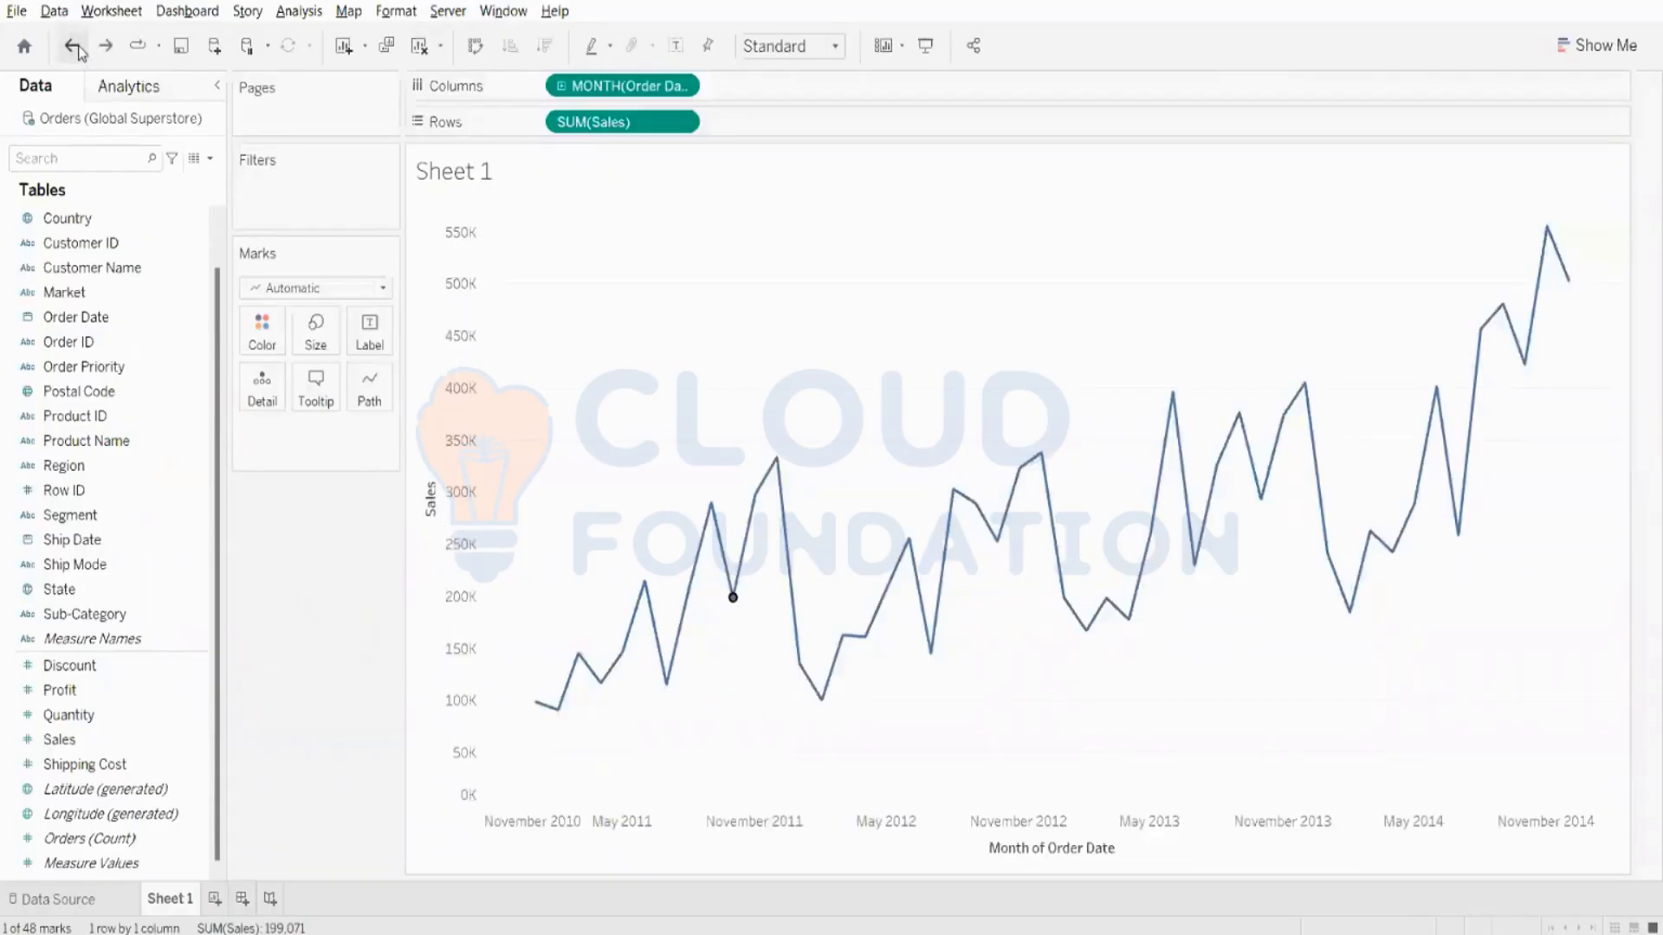
pyautogui.click(354, 558)
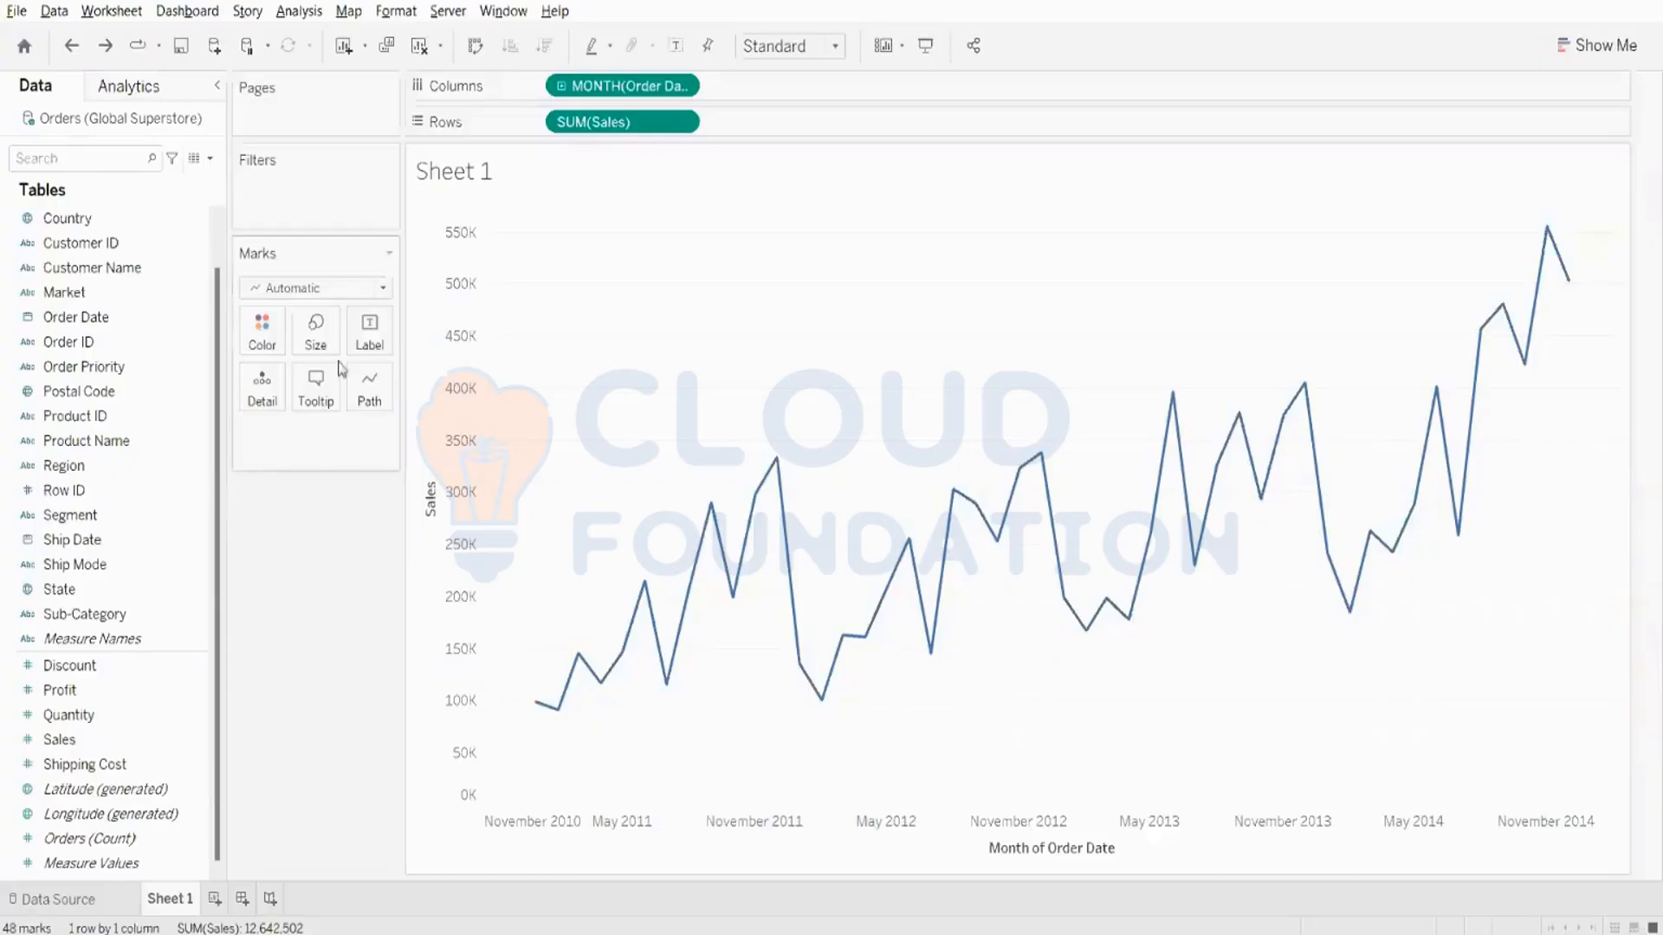
# - Review the settings for adding a reference line to the Sales axis and close them without adding one
pyautogui.rightClick(471, 404)
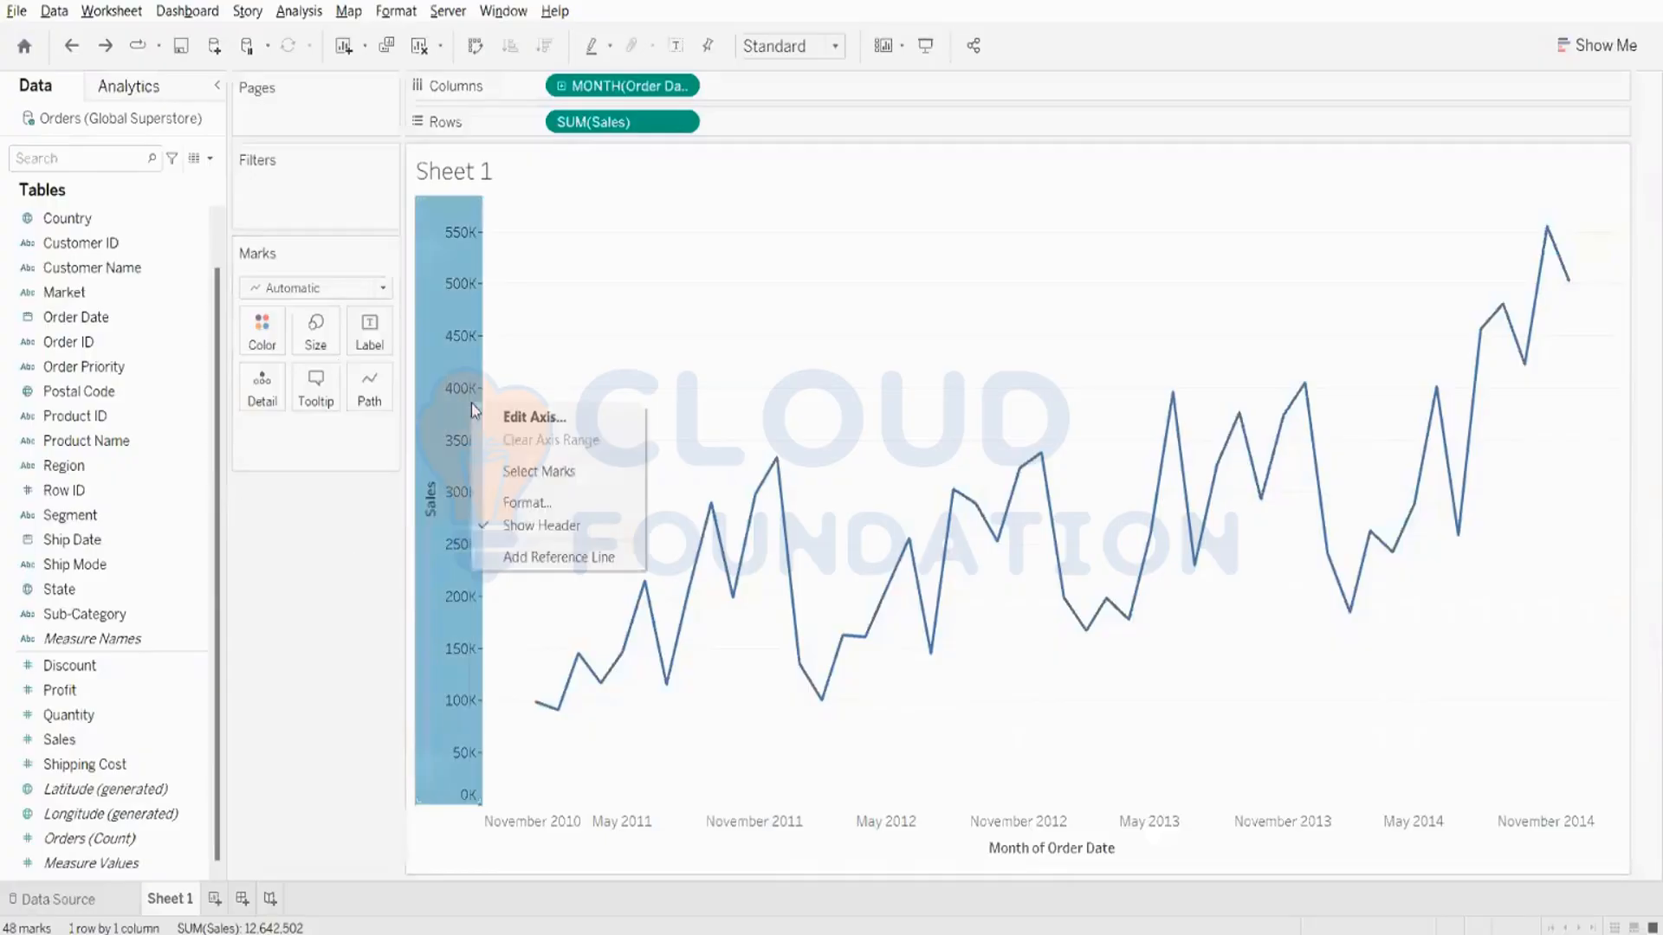
pyautogui.click(531, 564)
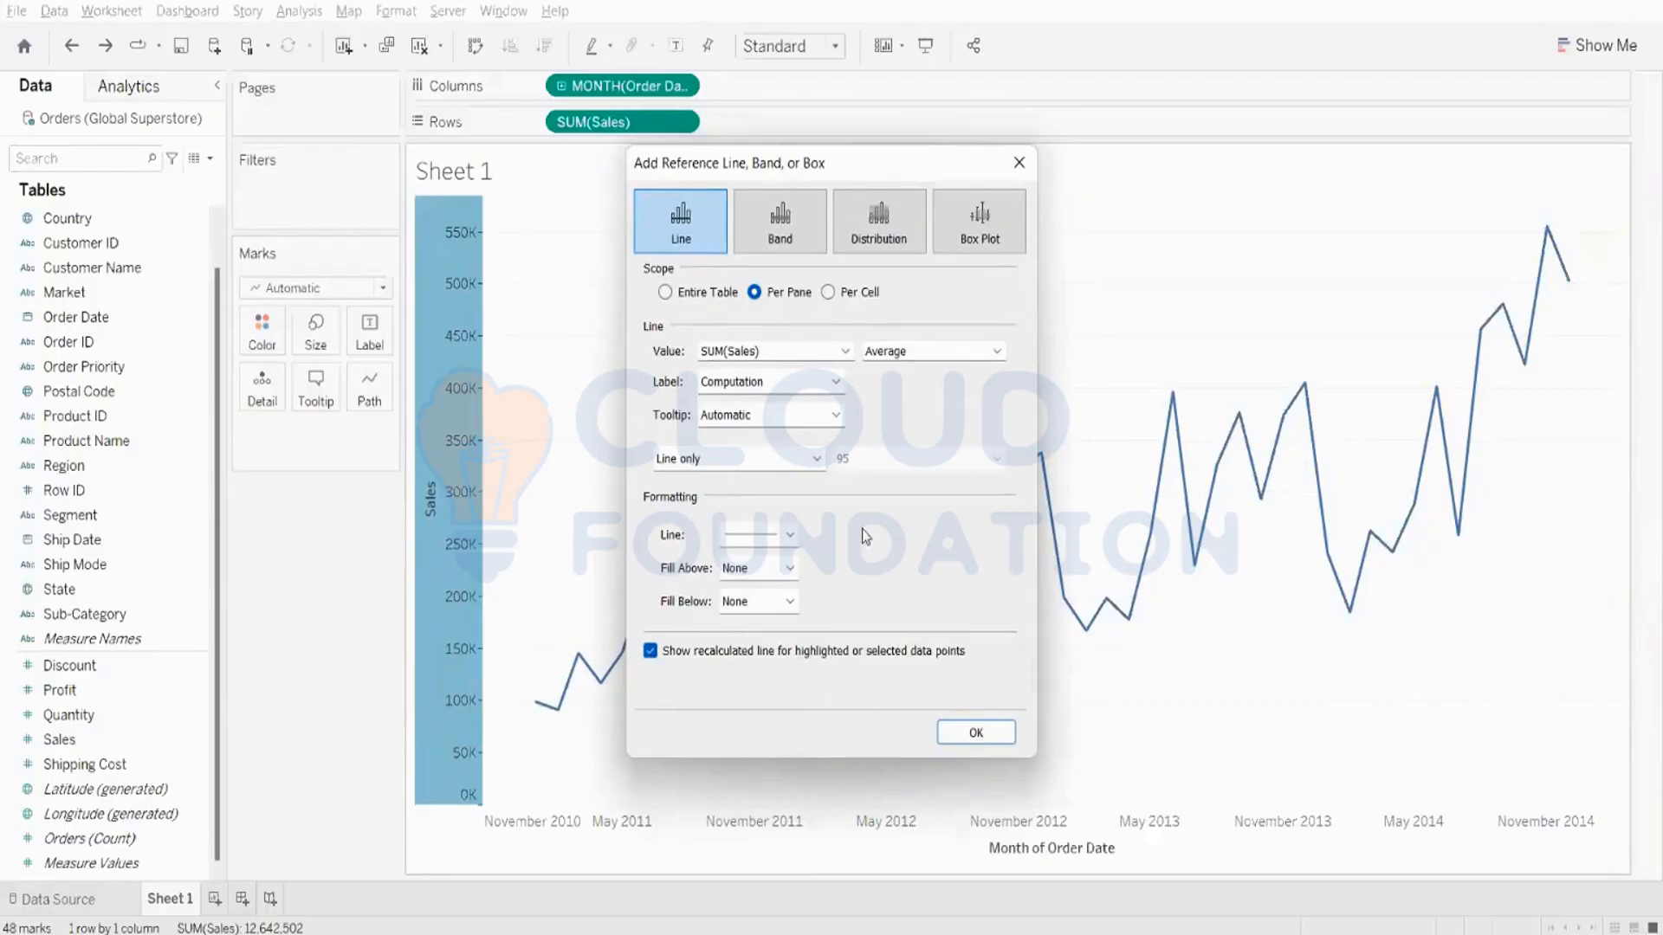
pyautogui.click(1011, 170)
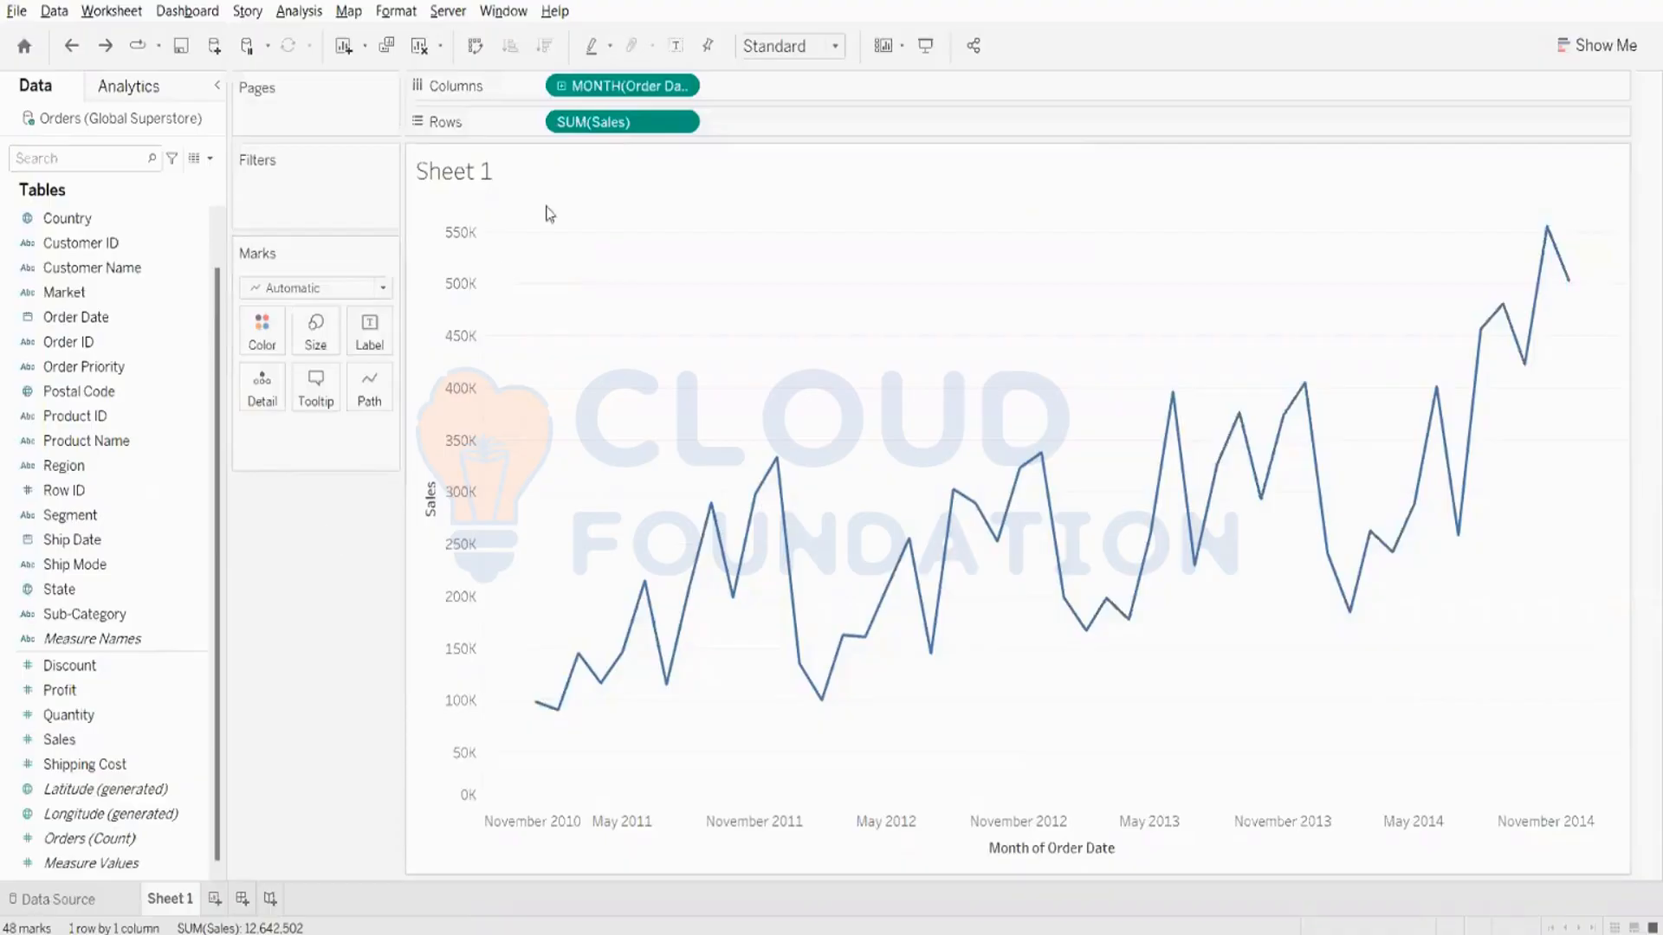
# - Clear the sheet and briefly view the chart types offered by Show Me
pyautogui.click(423, 51)
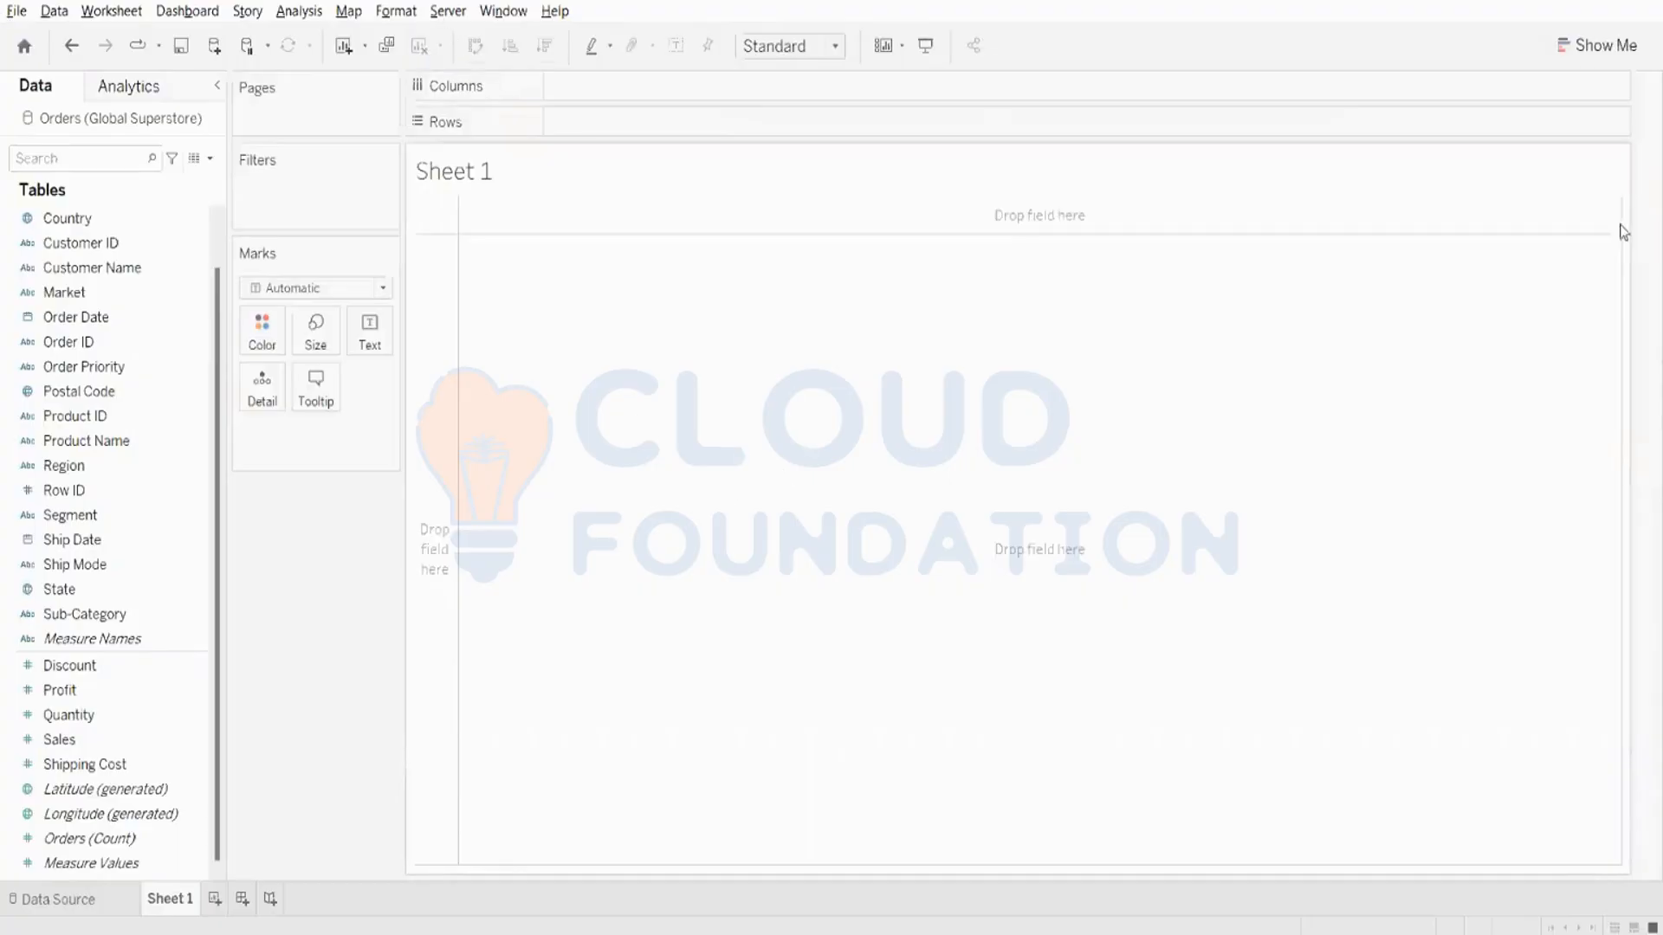
pyautogui.click(1589, 47)
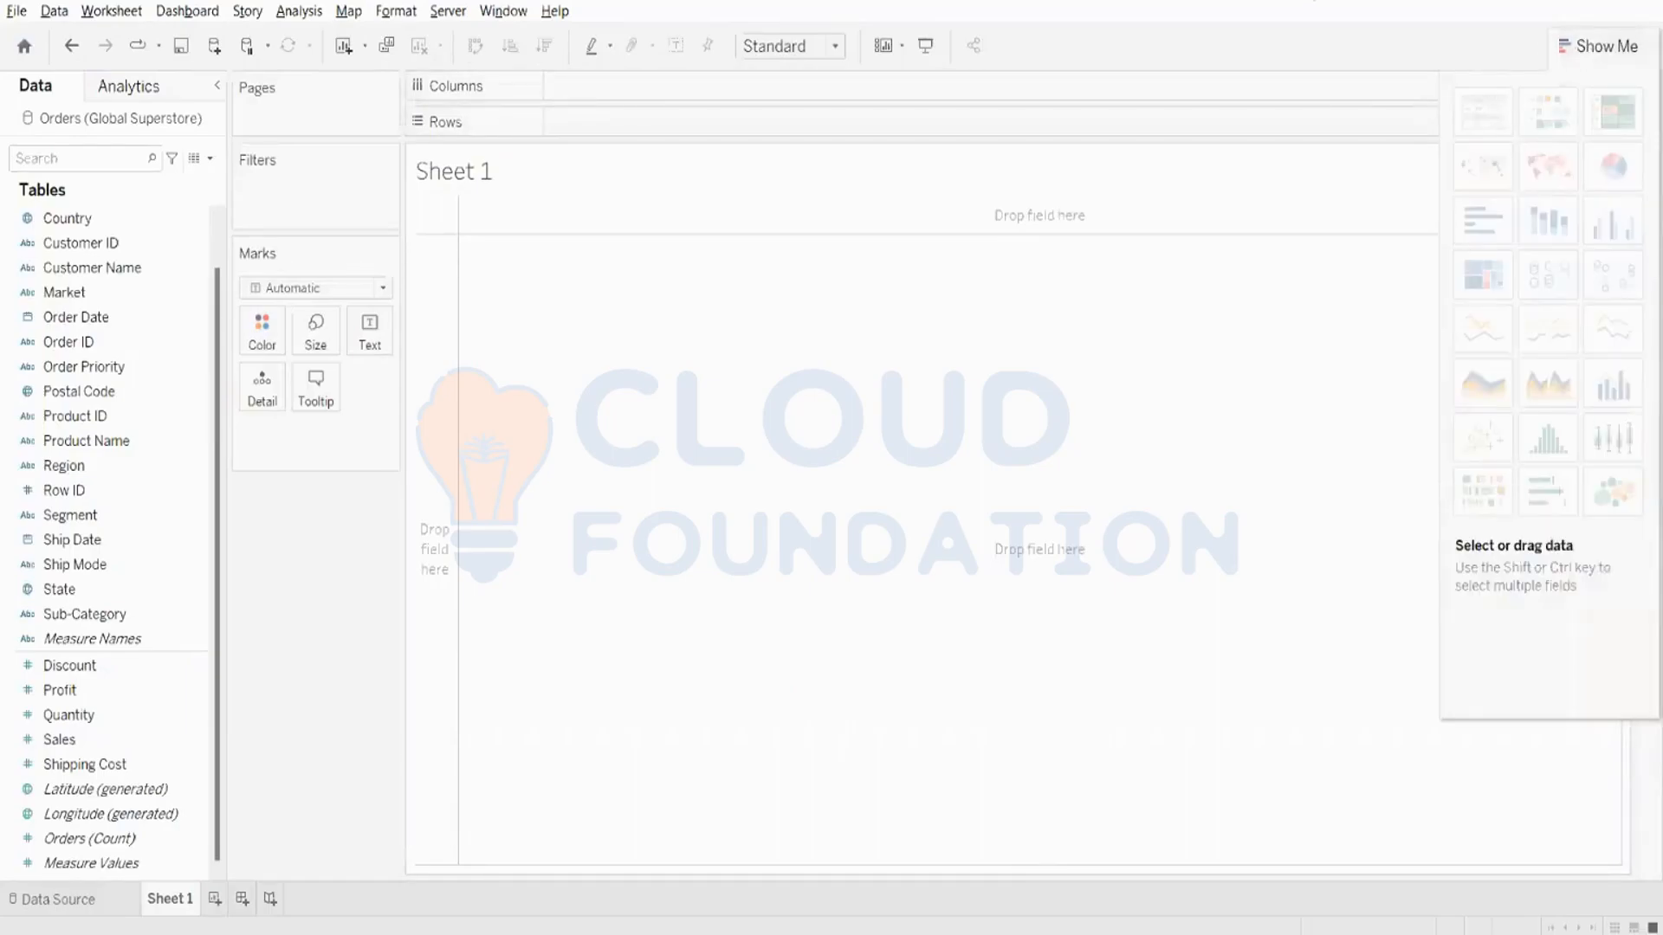
pyautogui.click(1606, 46)
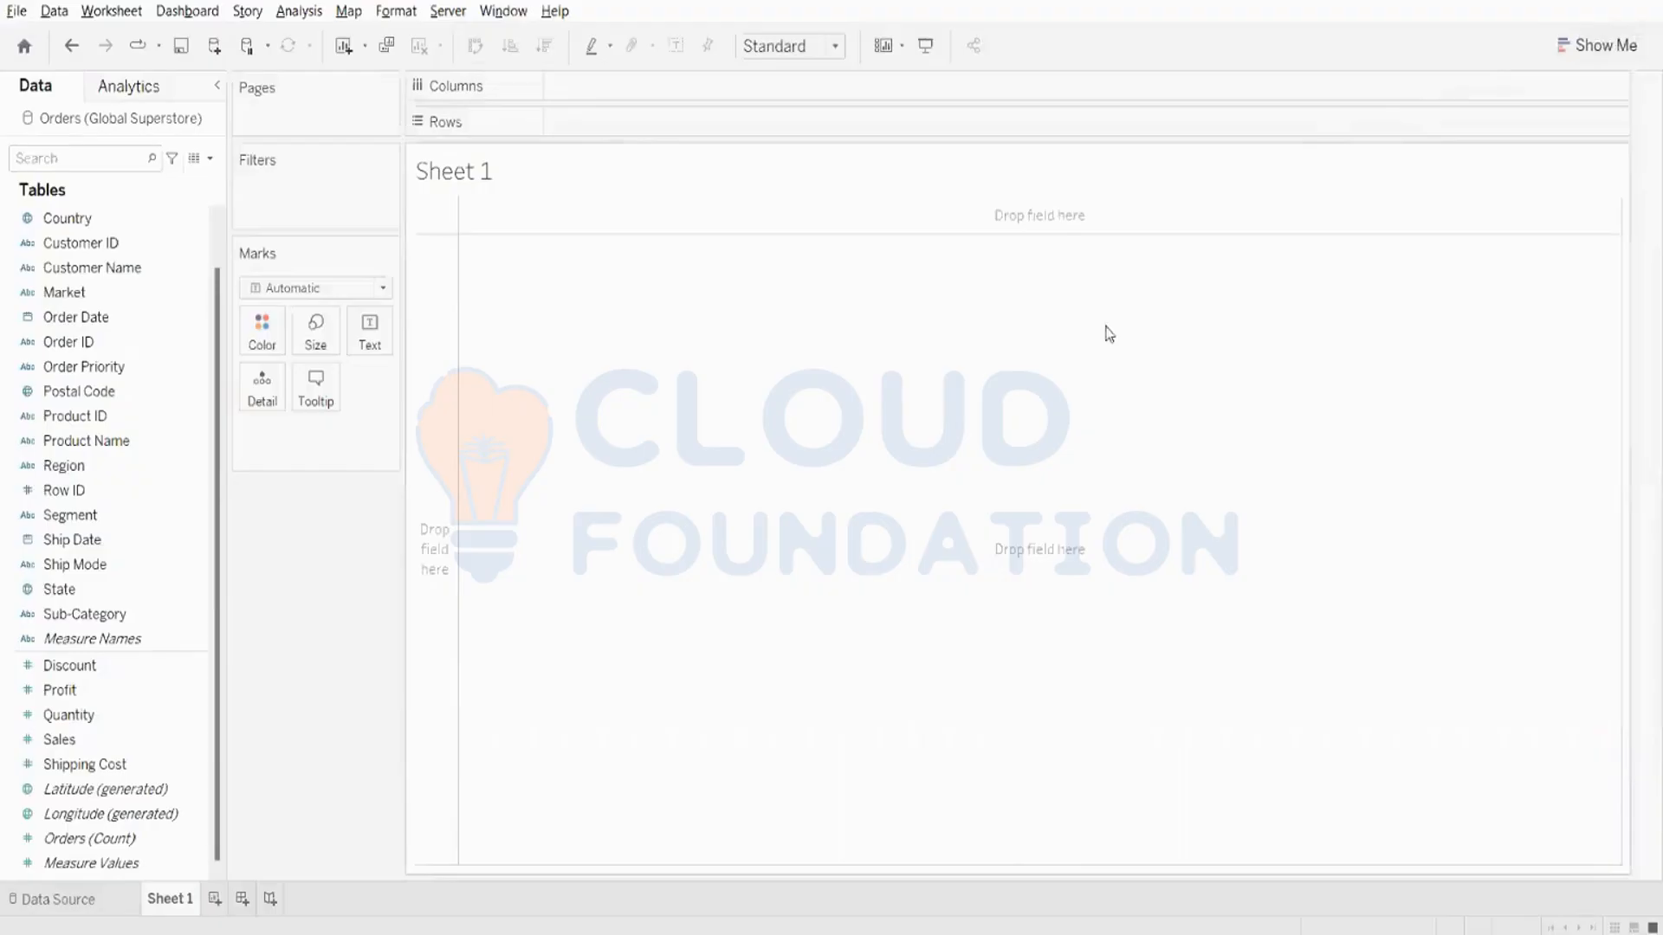
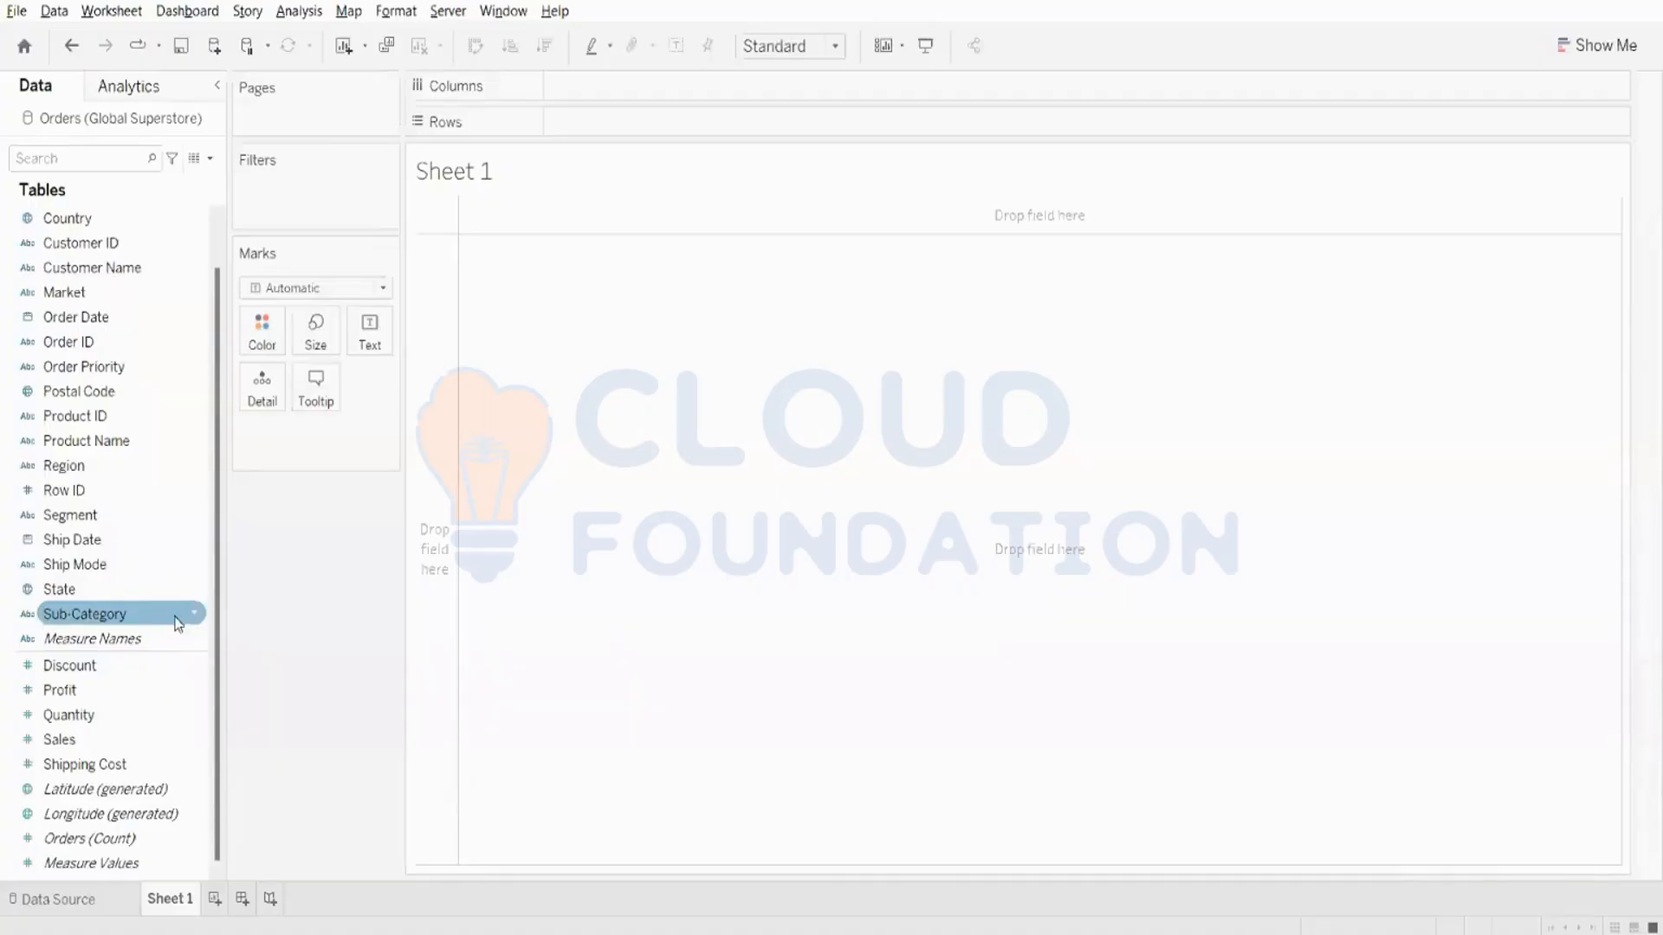
# - Review the summary, model and custom analytics options, then return to the list of data fields
pyautogui.click(126, 76)
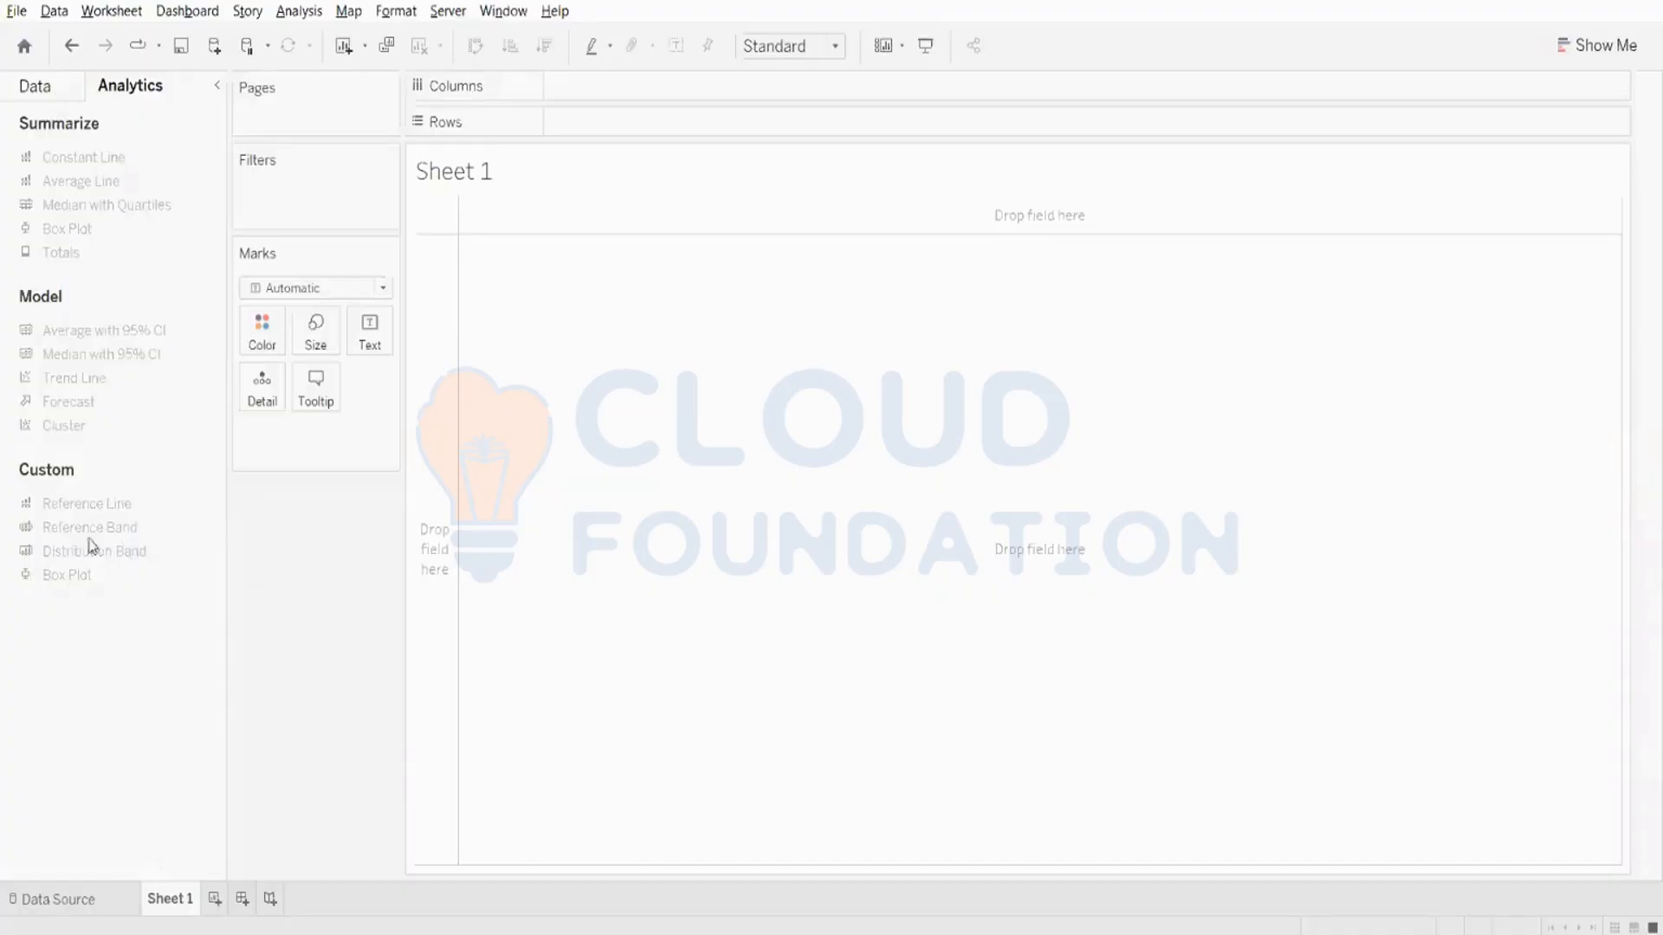
pyautogui.click(39, 90)
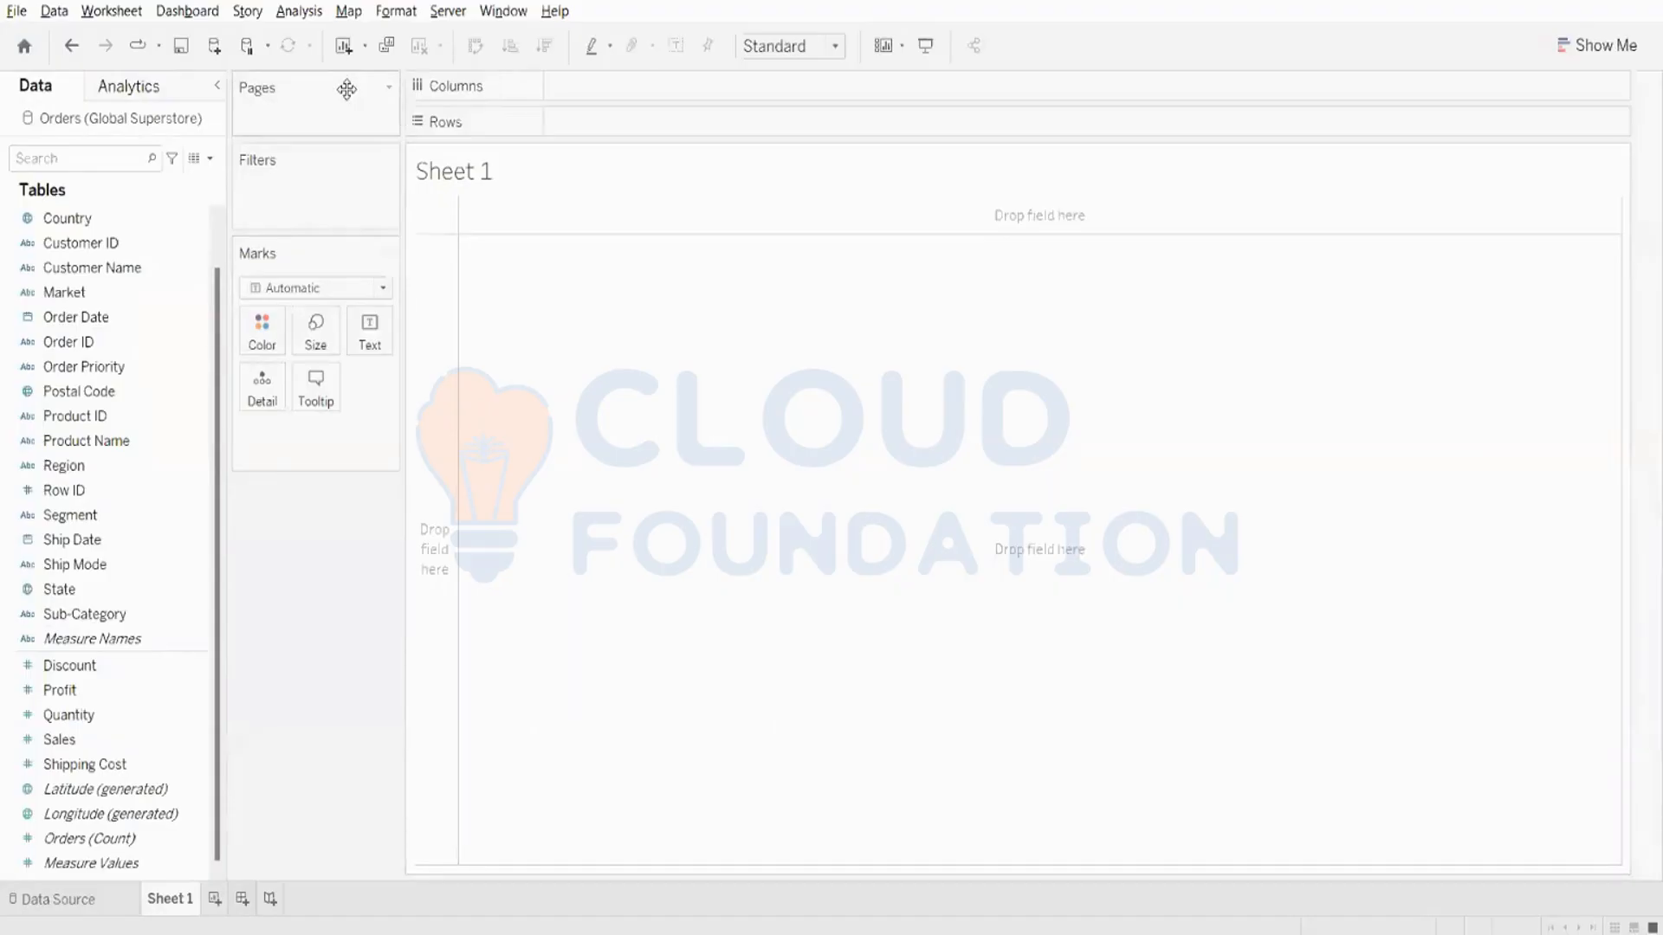
pyautogui.click(115, 90)
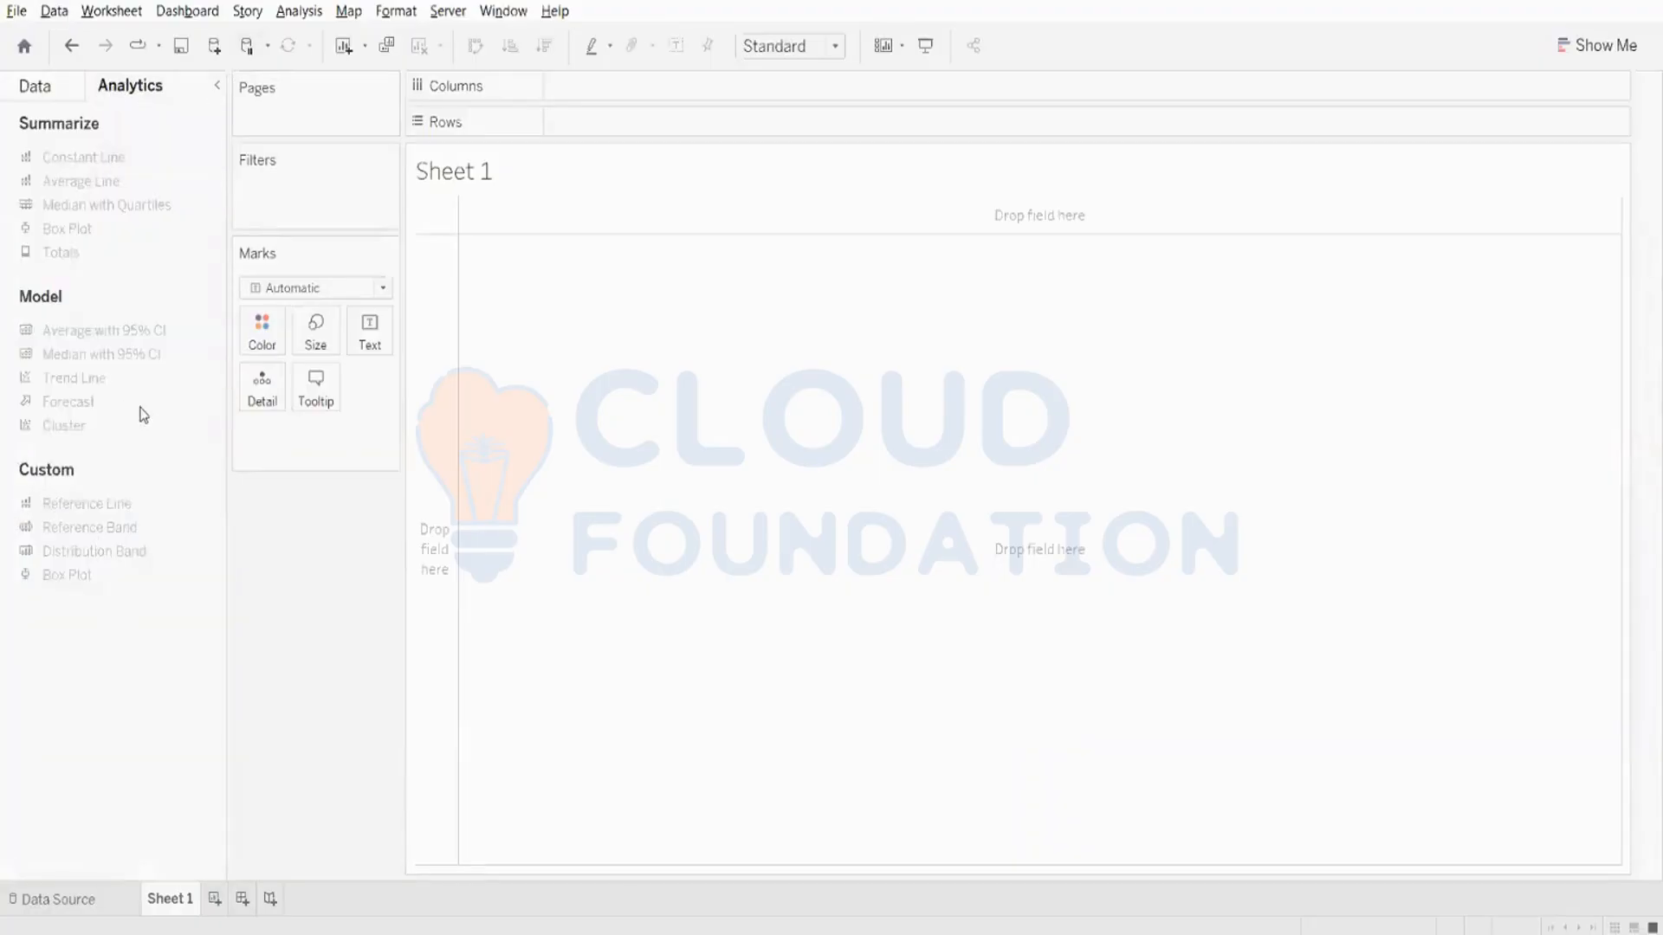
pyautogui.click(66, 100)
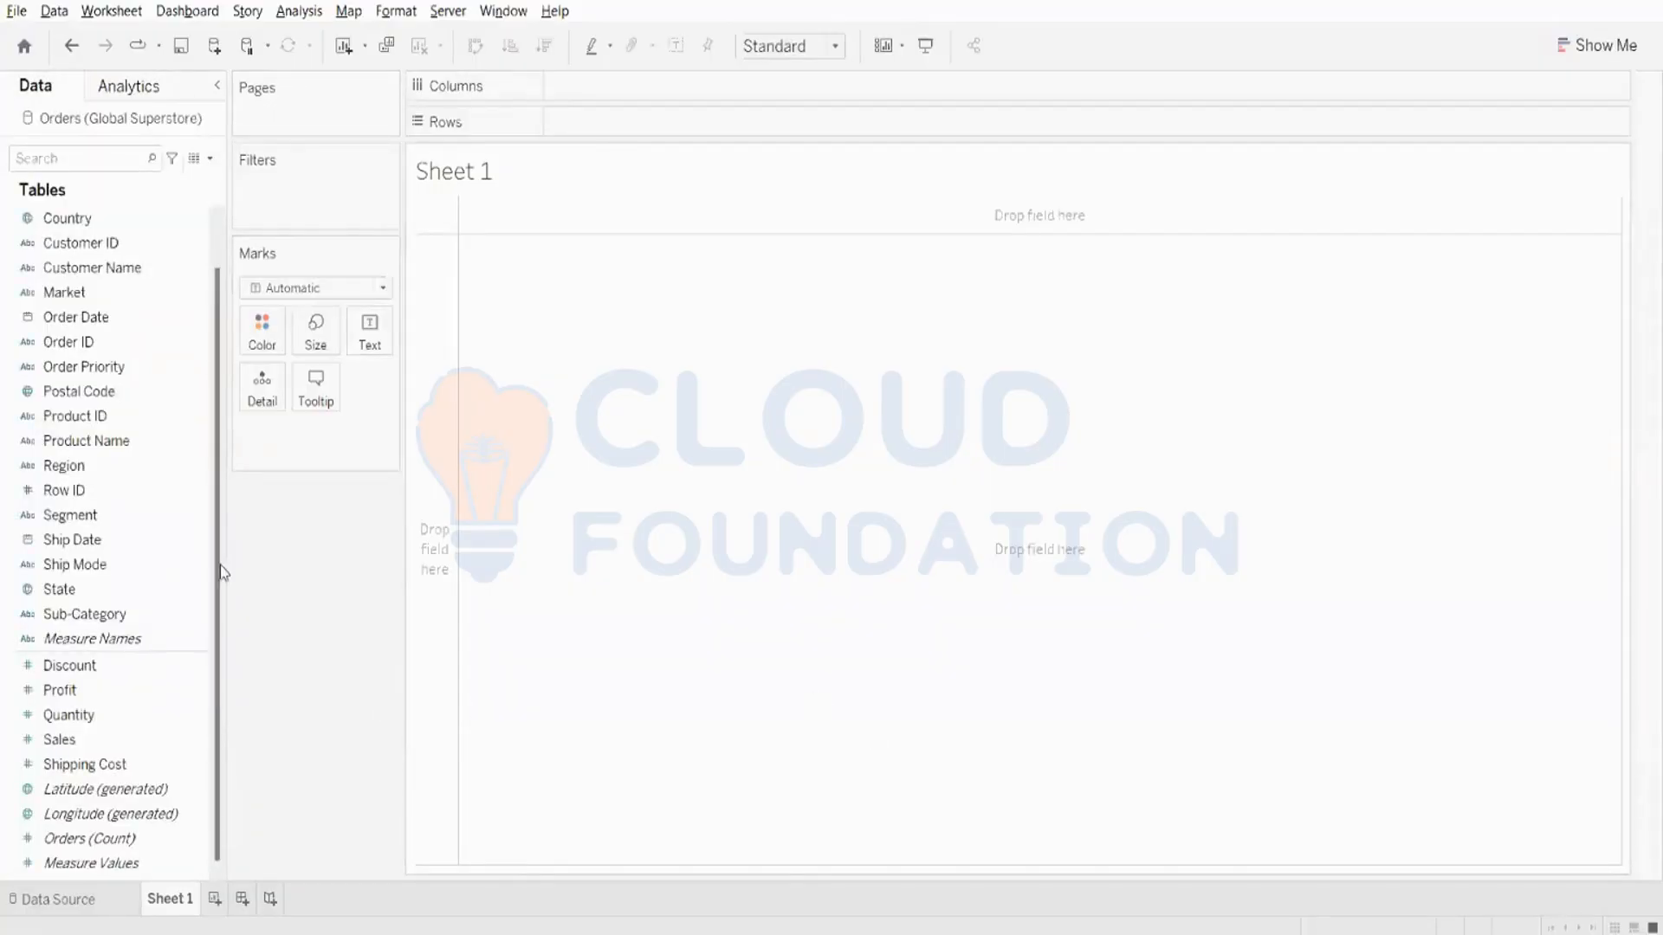
# - Build a bar chart of Sales in rows by Category and Sub-Category in columns
pyautogui.scroll(2, 102, 223)
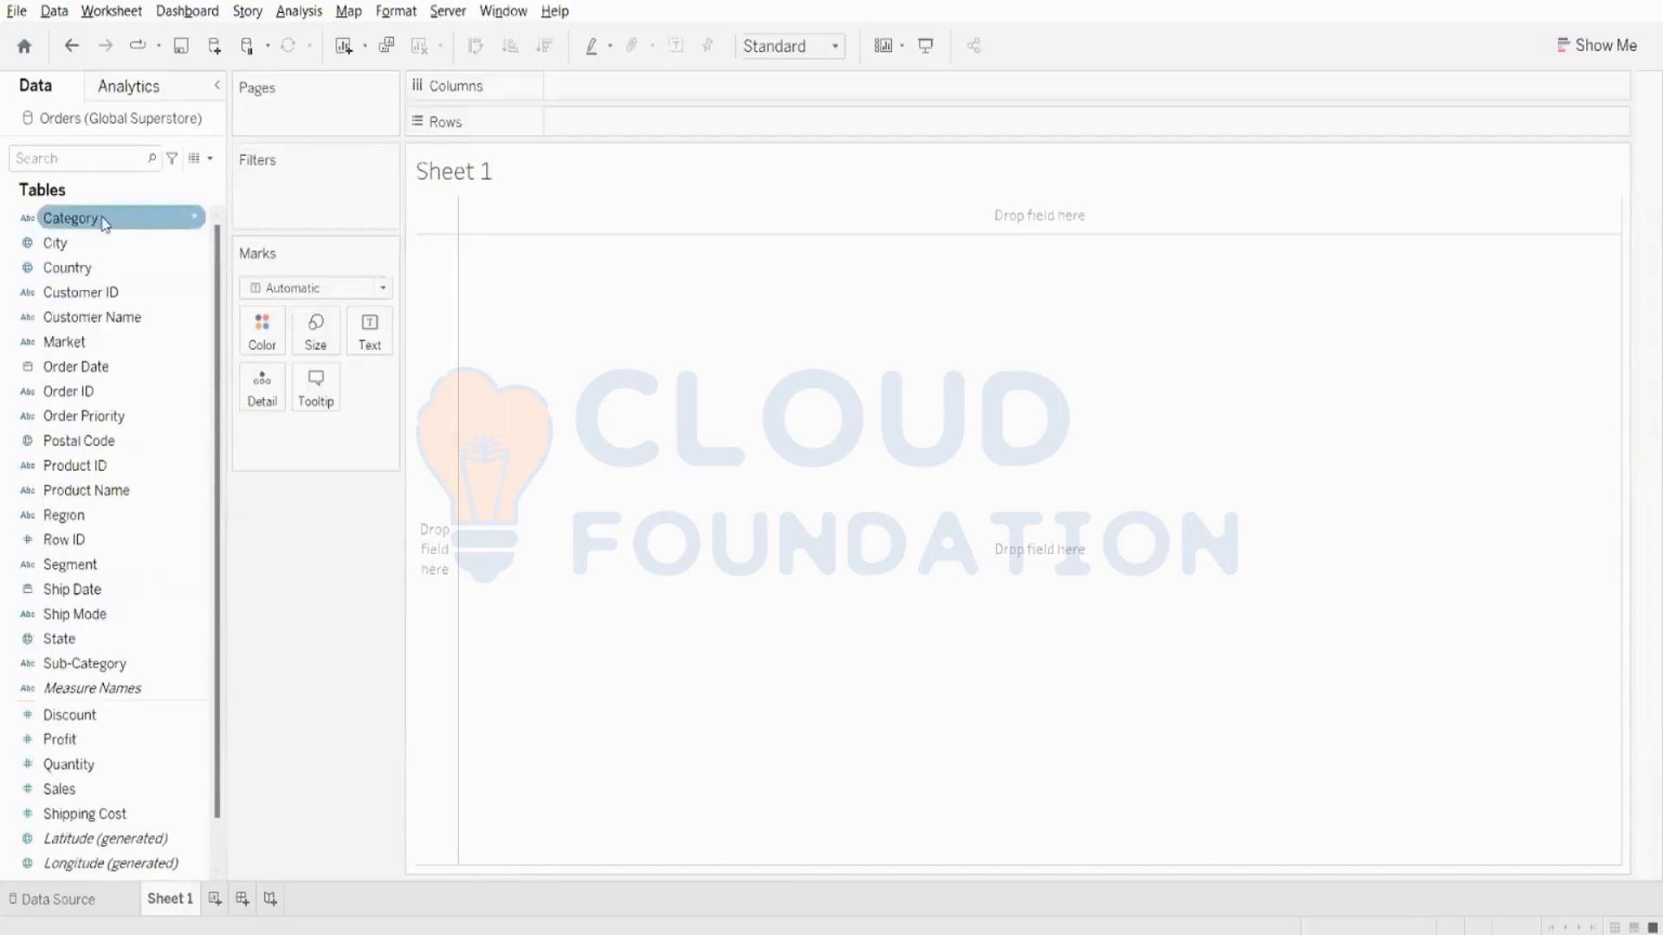
pyautogui.moveTo(102, 230); pyautogui.dragTo(666, 90)
pyautogui.scroll(-2, 111, 573)
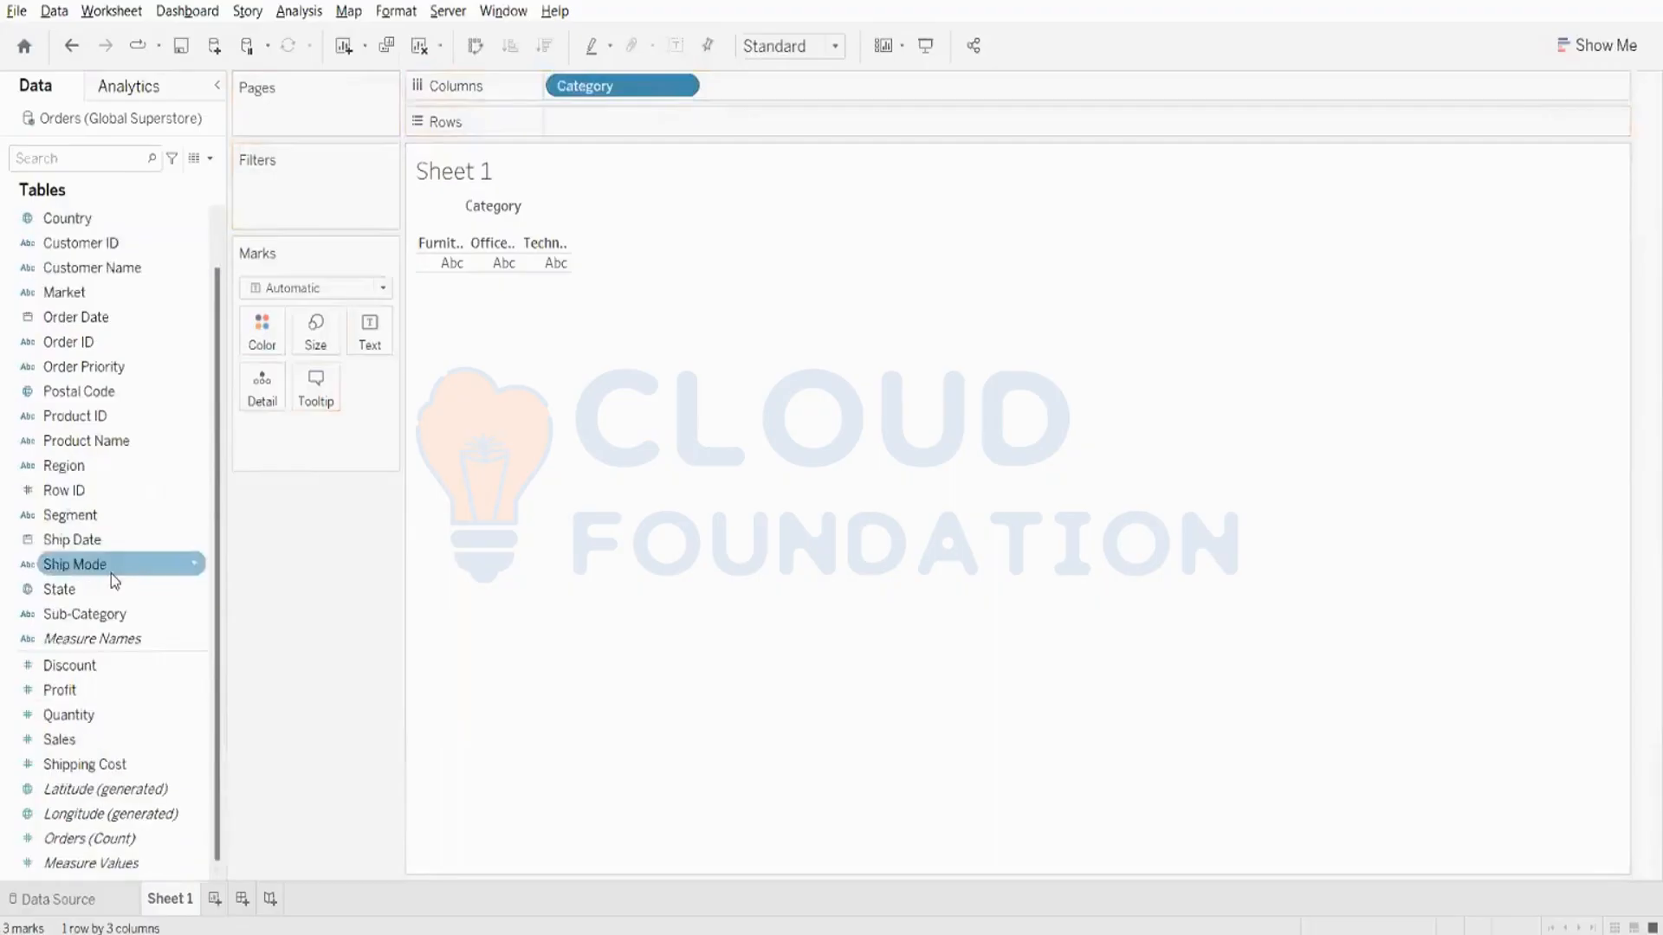
pyautogui.moveTo(86, 614); pyautogui.dragTo(816, 102)
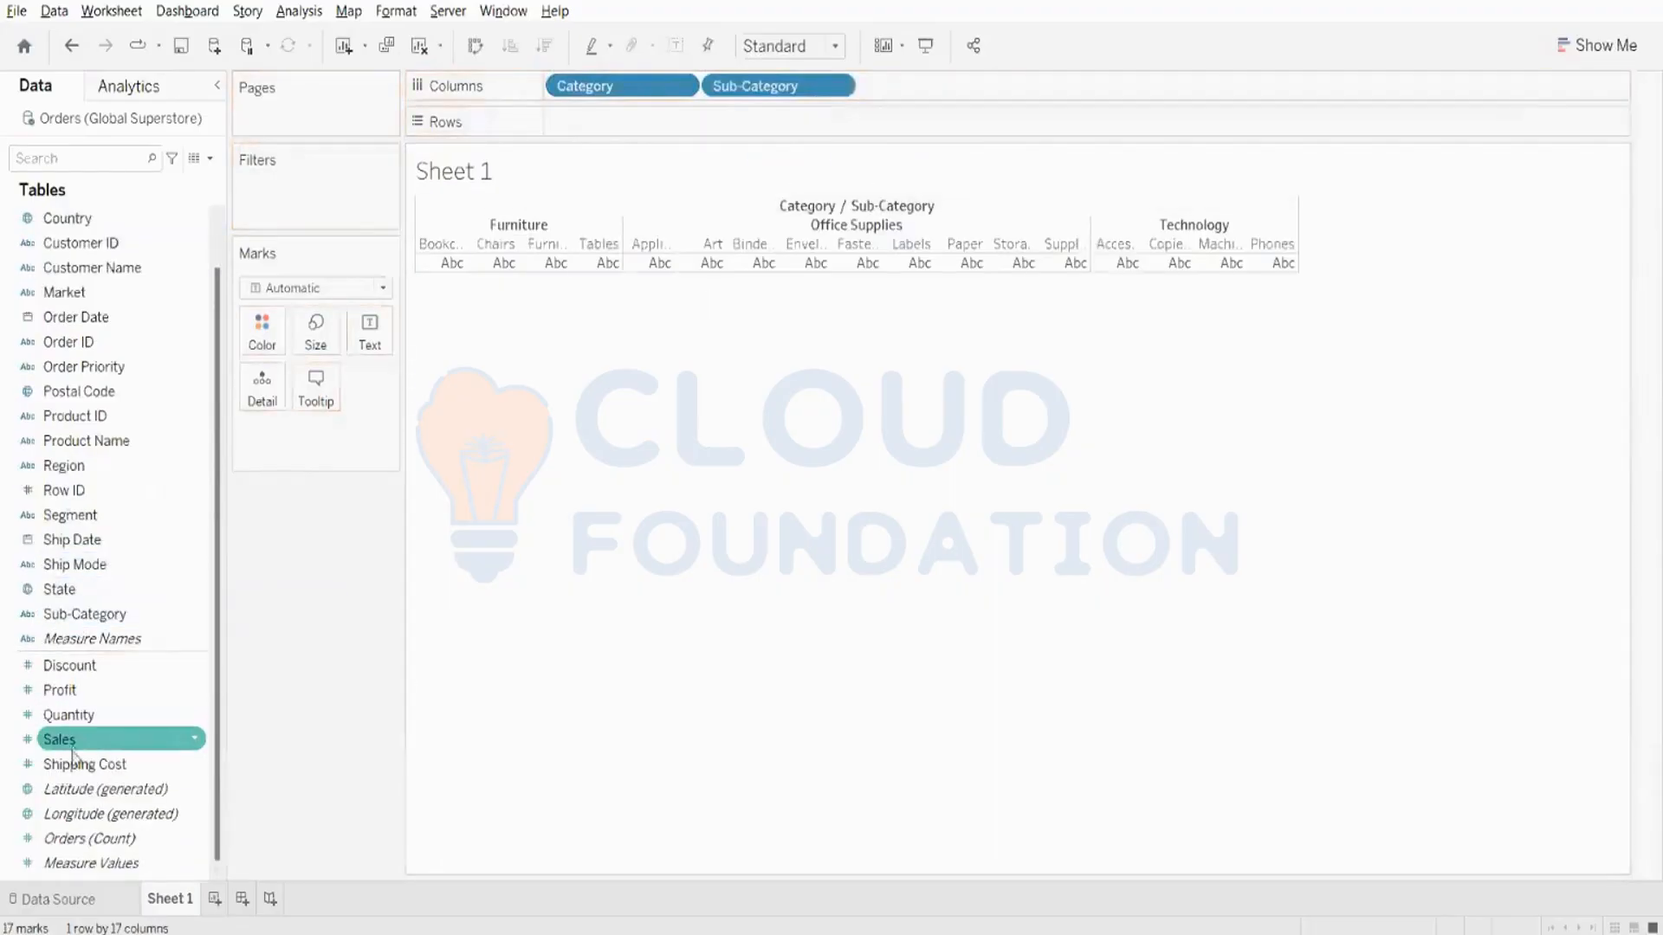
pyautogui.moveTo(72, 748); pyautogui.dragTo(626, 138)
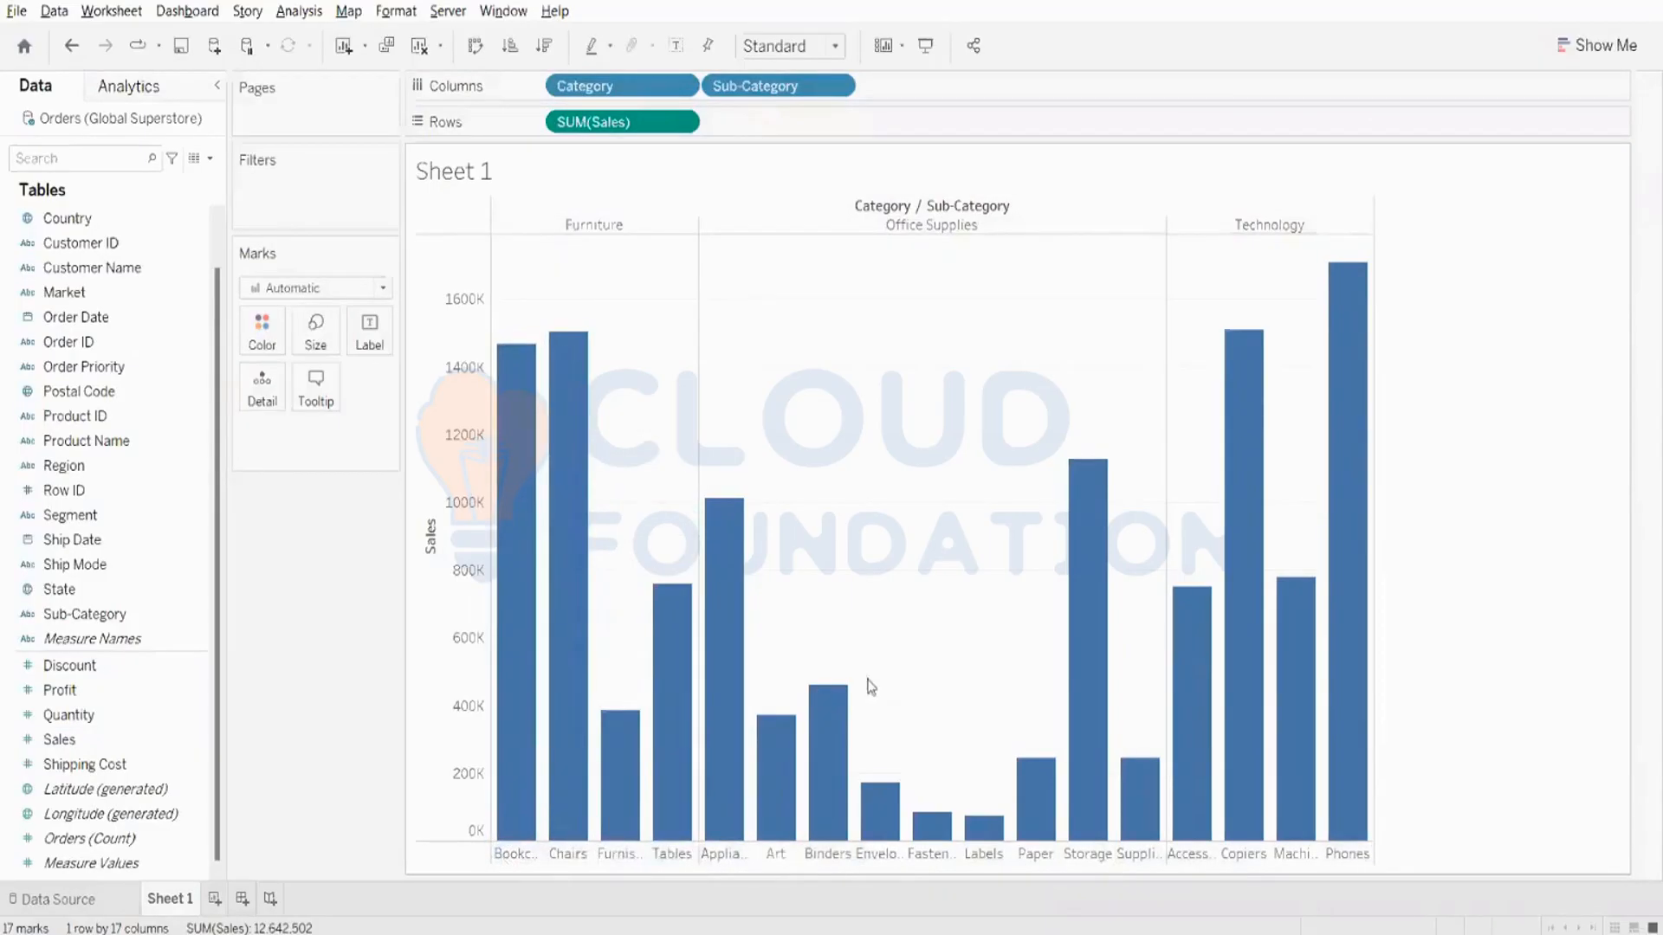
# - Start a reference line on the Sales axis, try the per-pane and per-cell scopes, and set the scope to Entire Table
pyautogui.moveTo(687, 662)
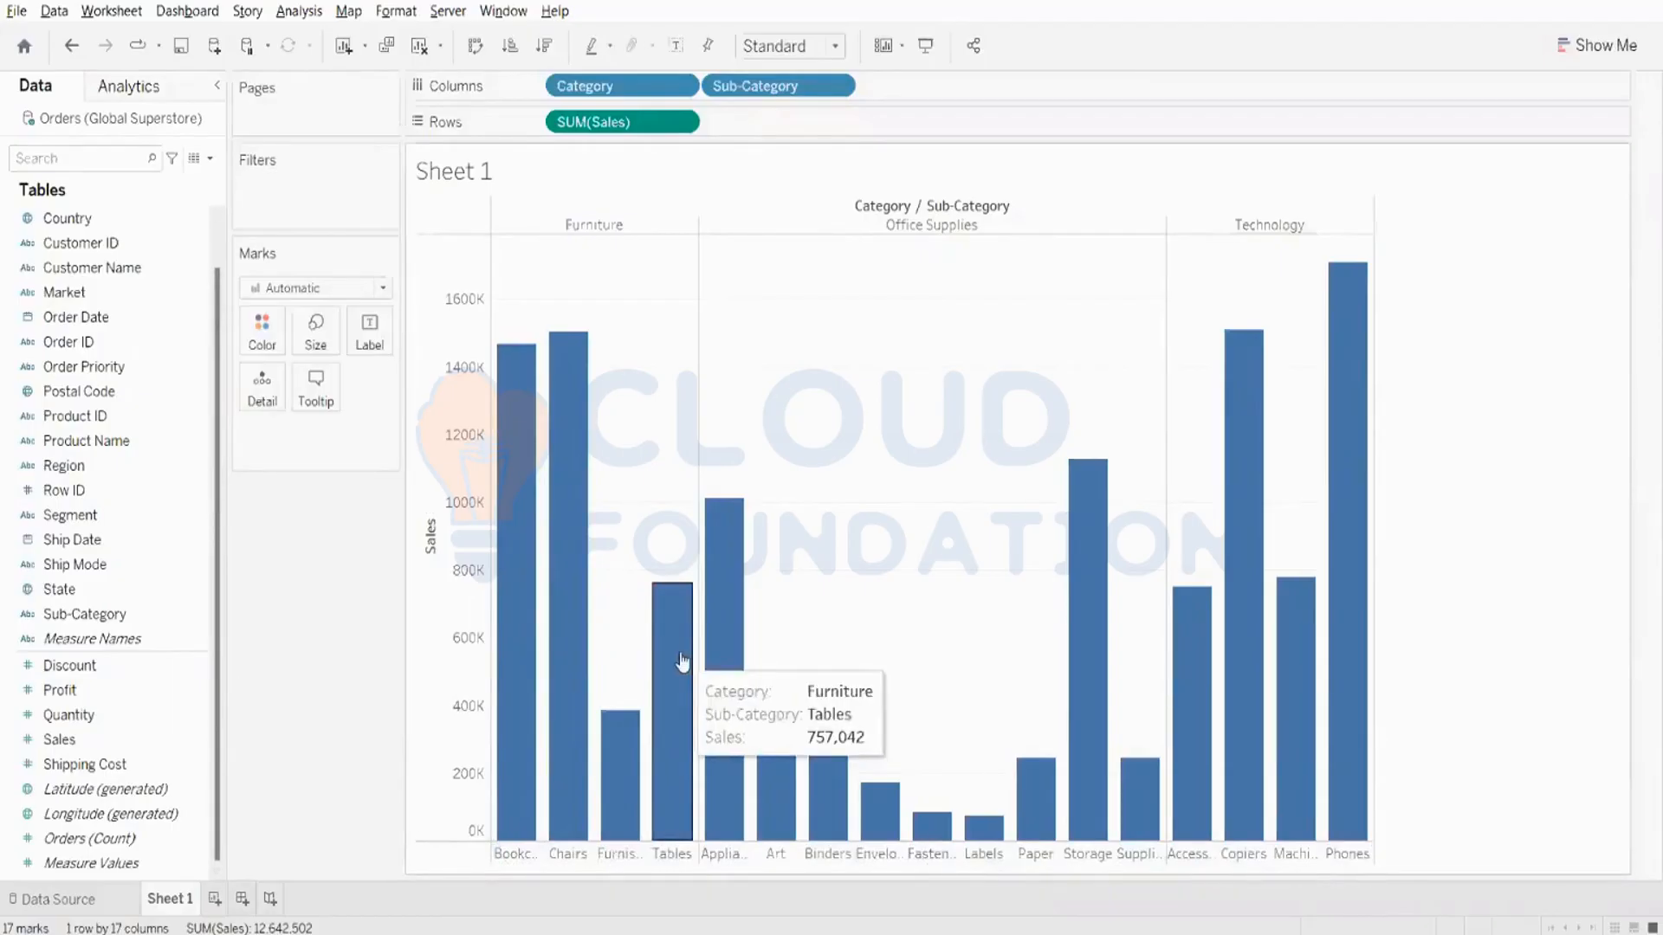
pyautogui.click(462, 406)
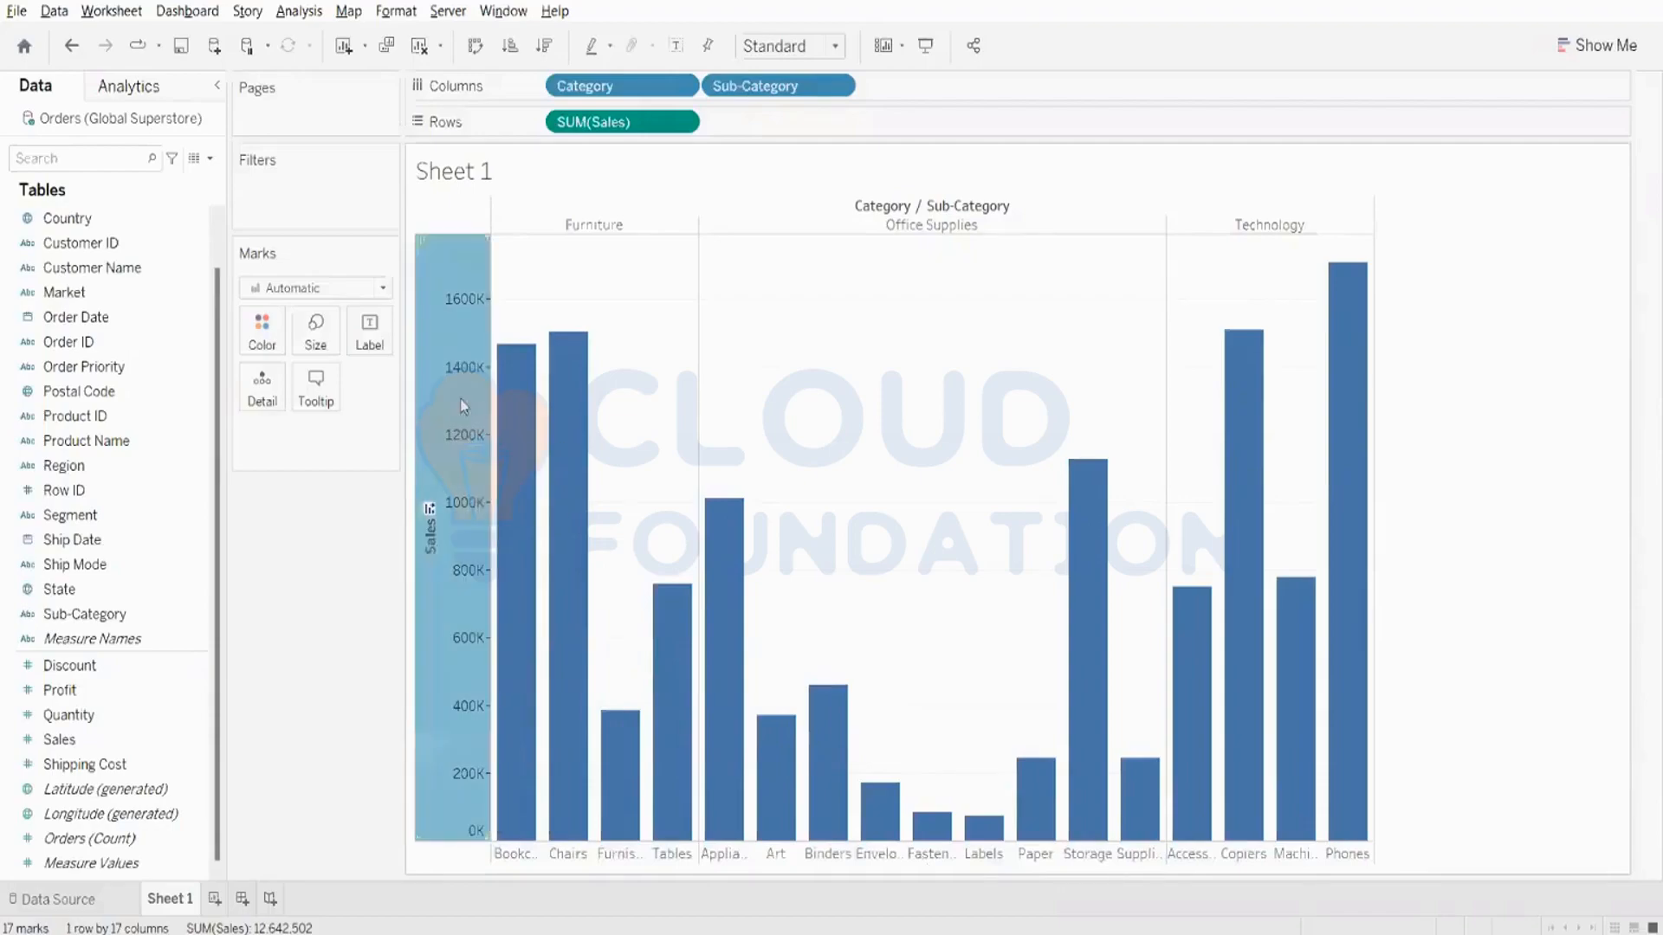
pyautogui.rightClick(451, 483)
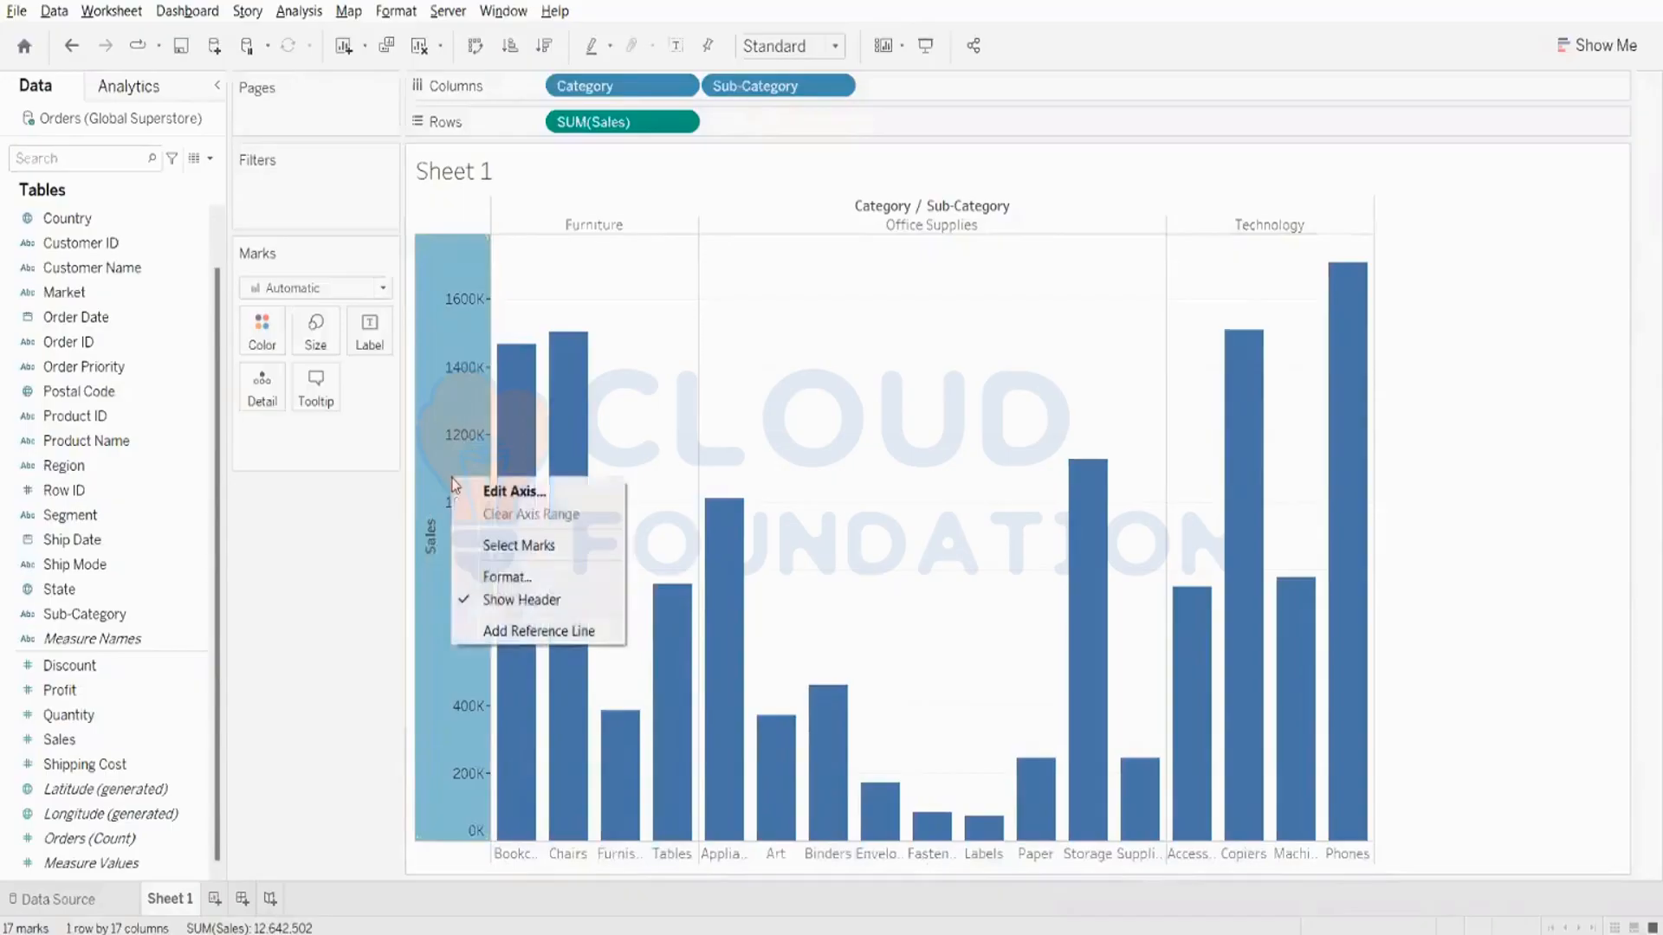
pyautogui.click(528, 632)
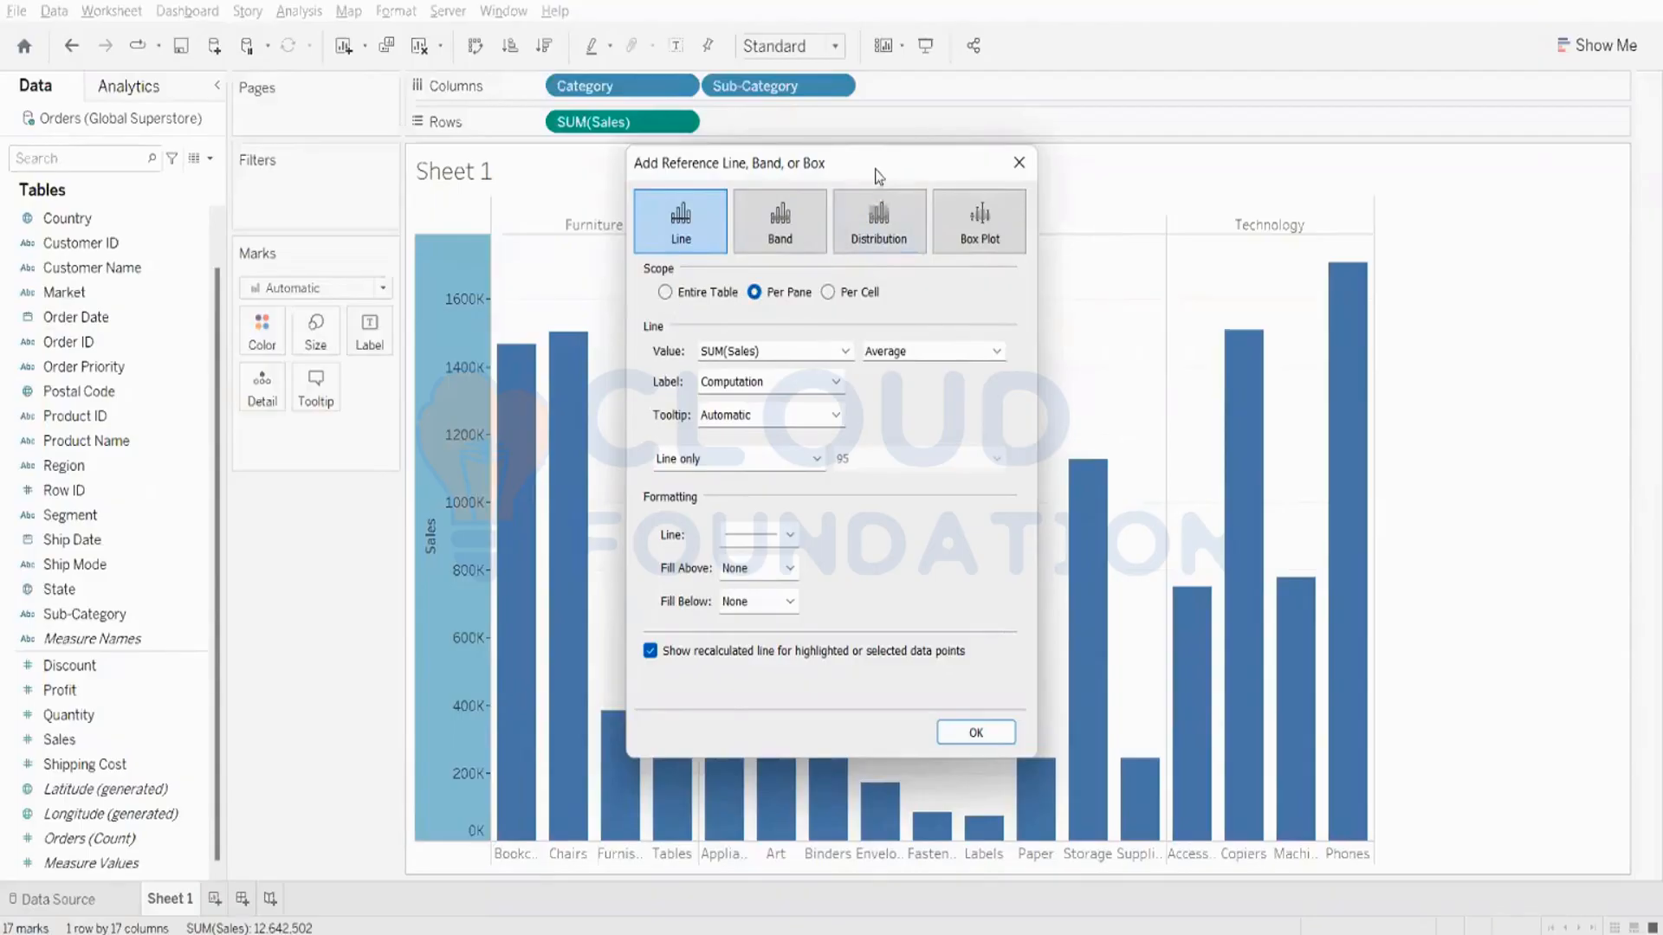
pyautogui.moveTo(878, 174); pyautogui.dragTo(1530, 179)
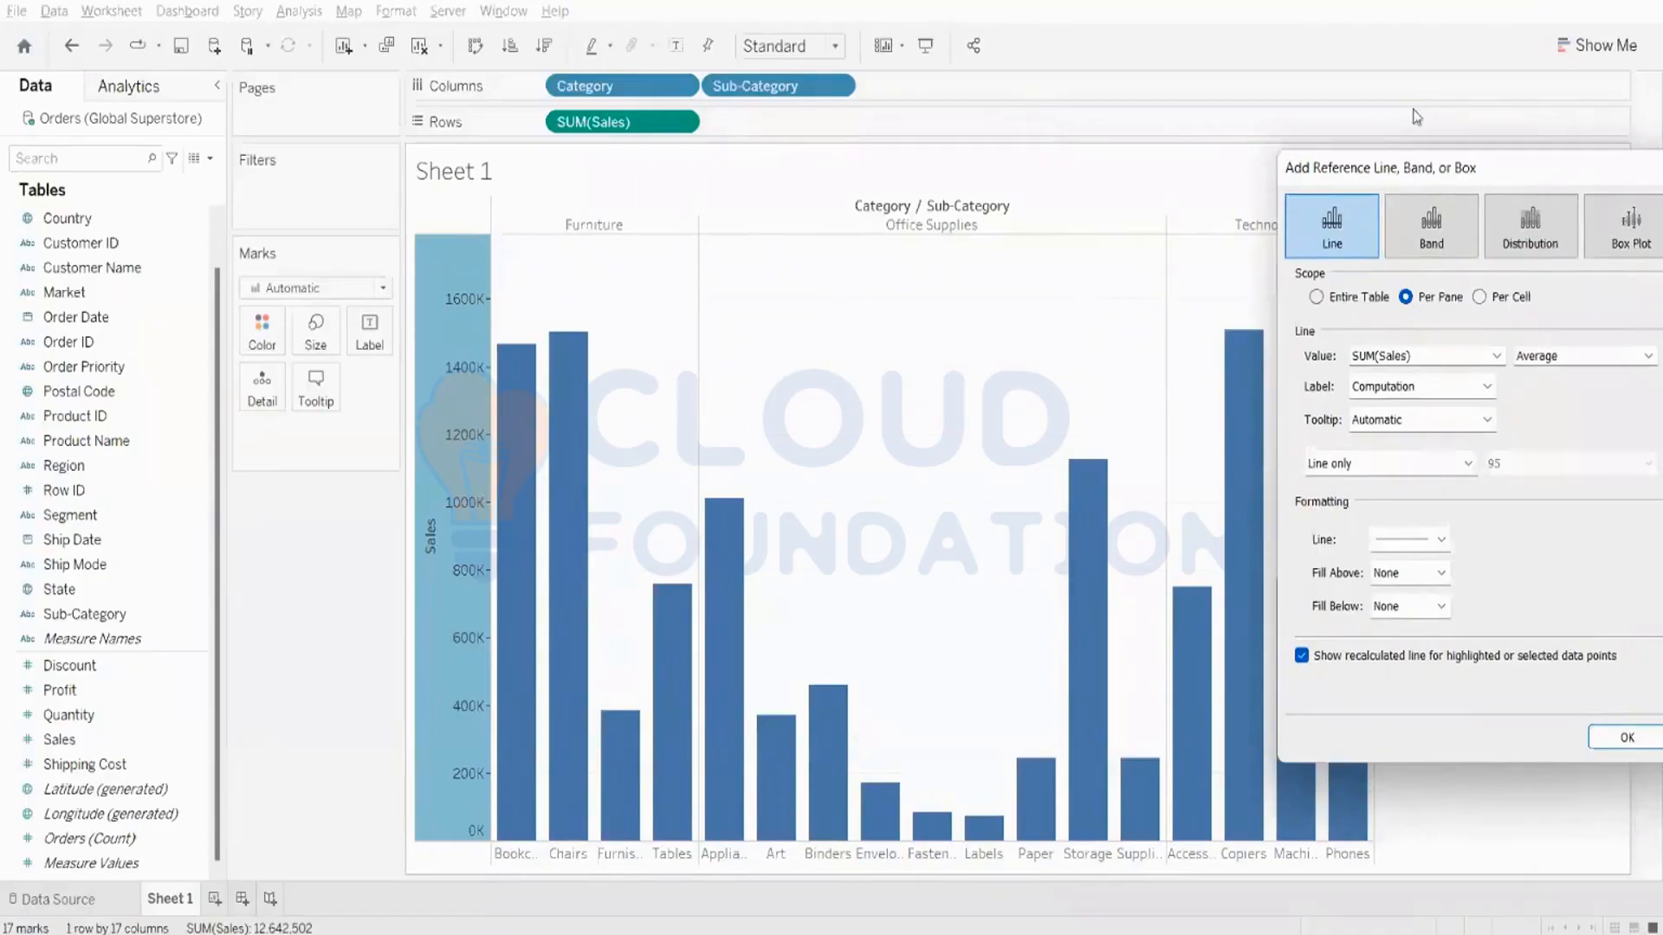
pyautogui.moveTo(1488, 184); pyautogui.dragTo(656, 96)
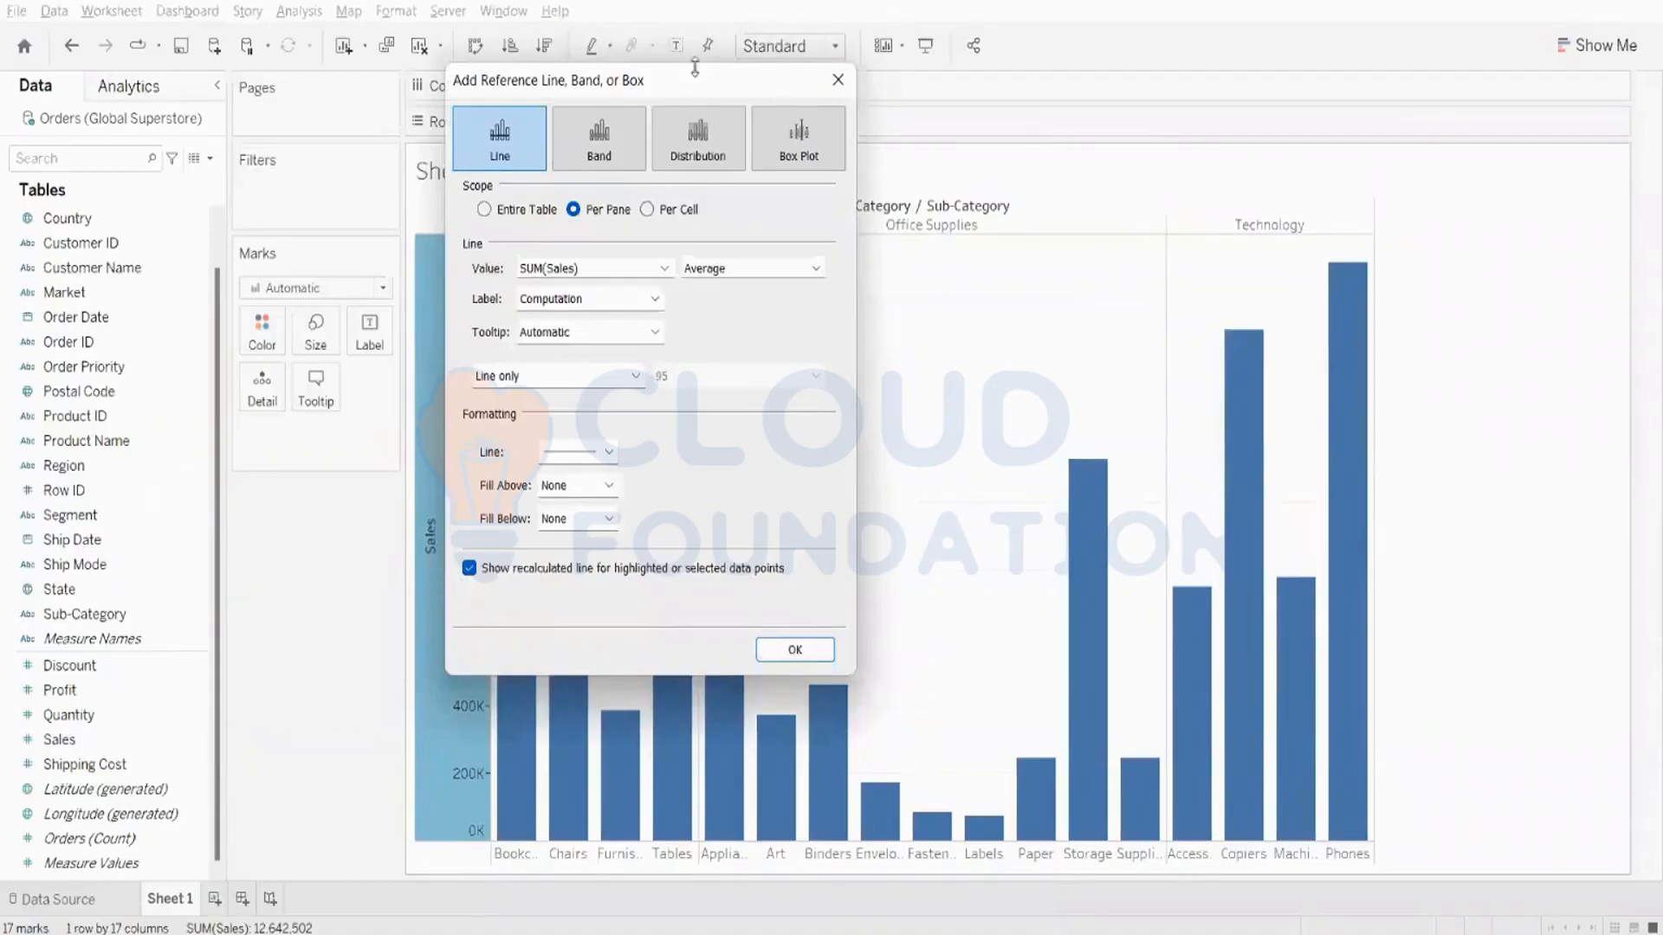
pyautogui.moveTo(697, 76); pyautogui.dragTo(1174, 72)
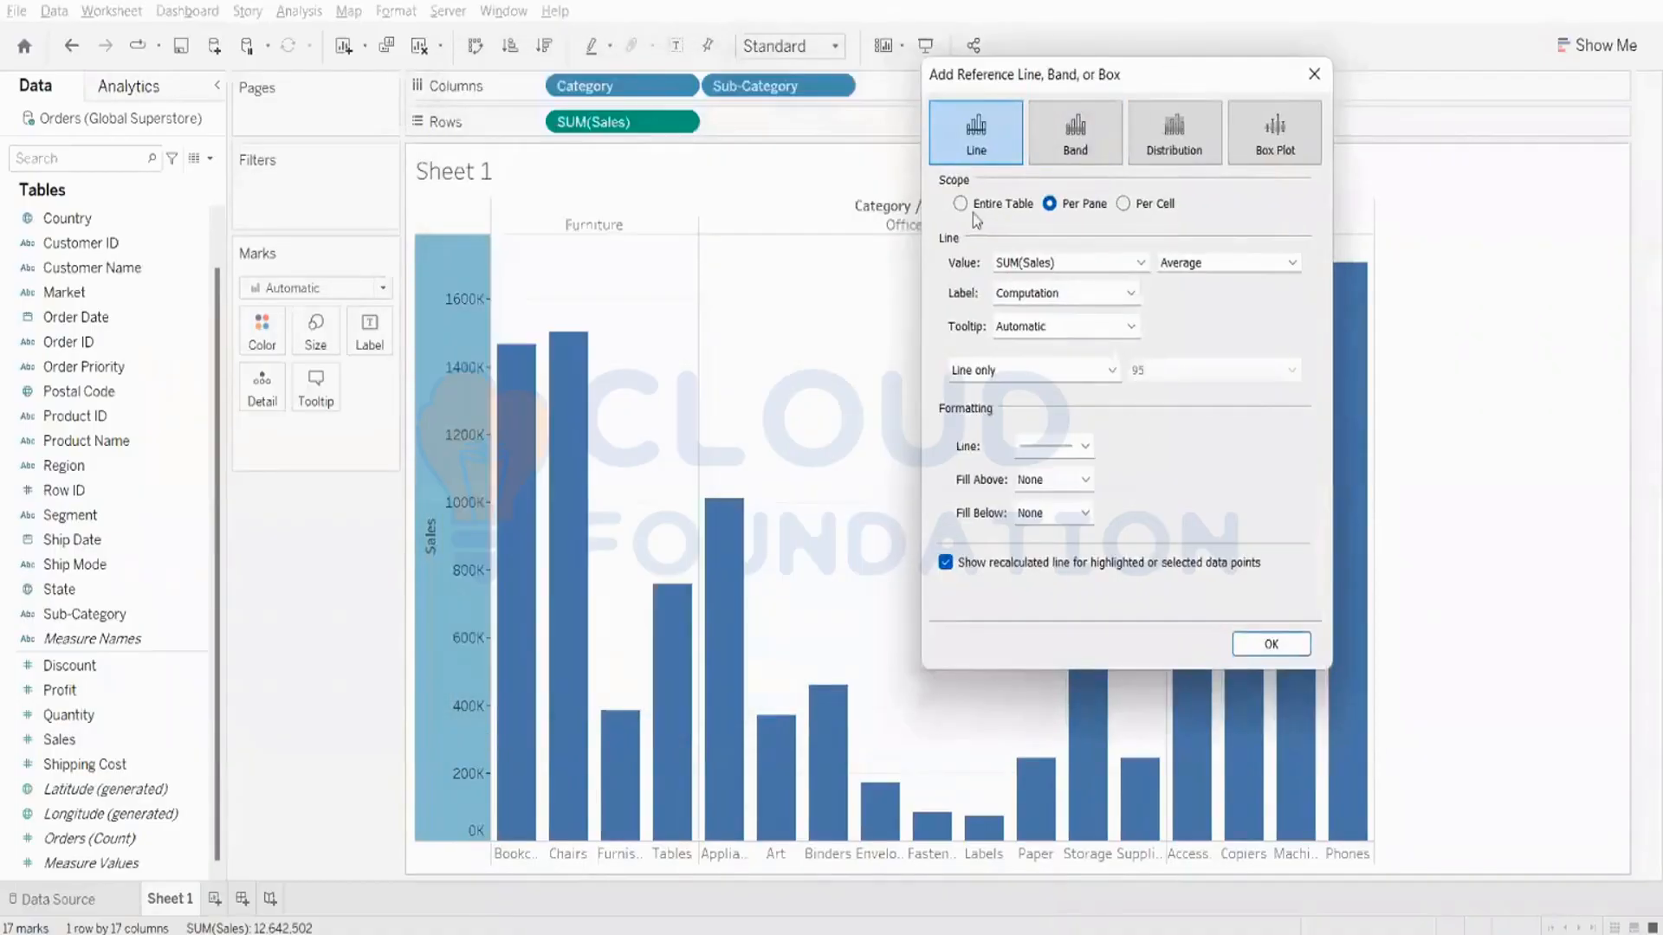
pyautogui.click(1005, 205)
pyautogui.click(1052, 206)
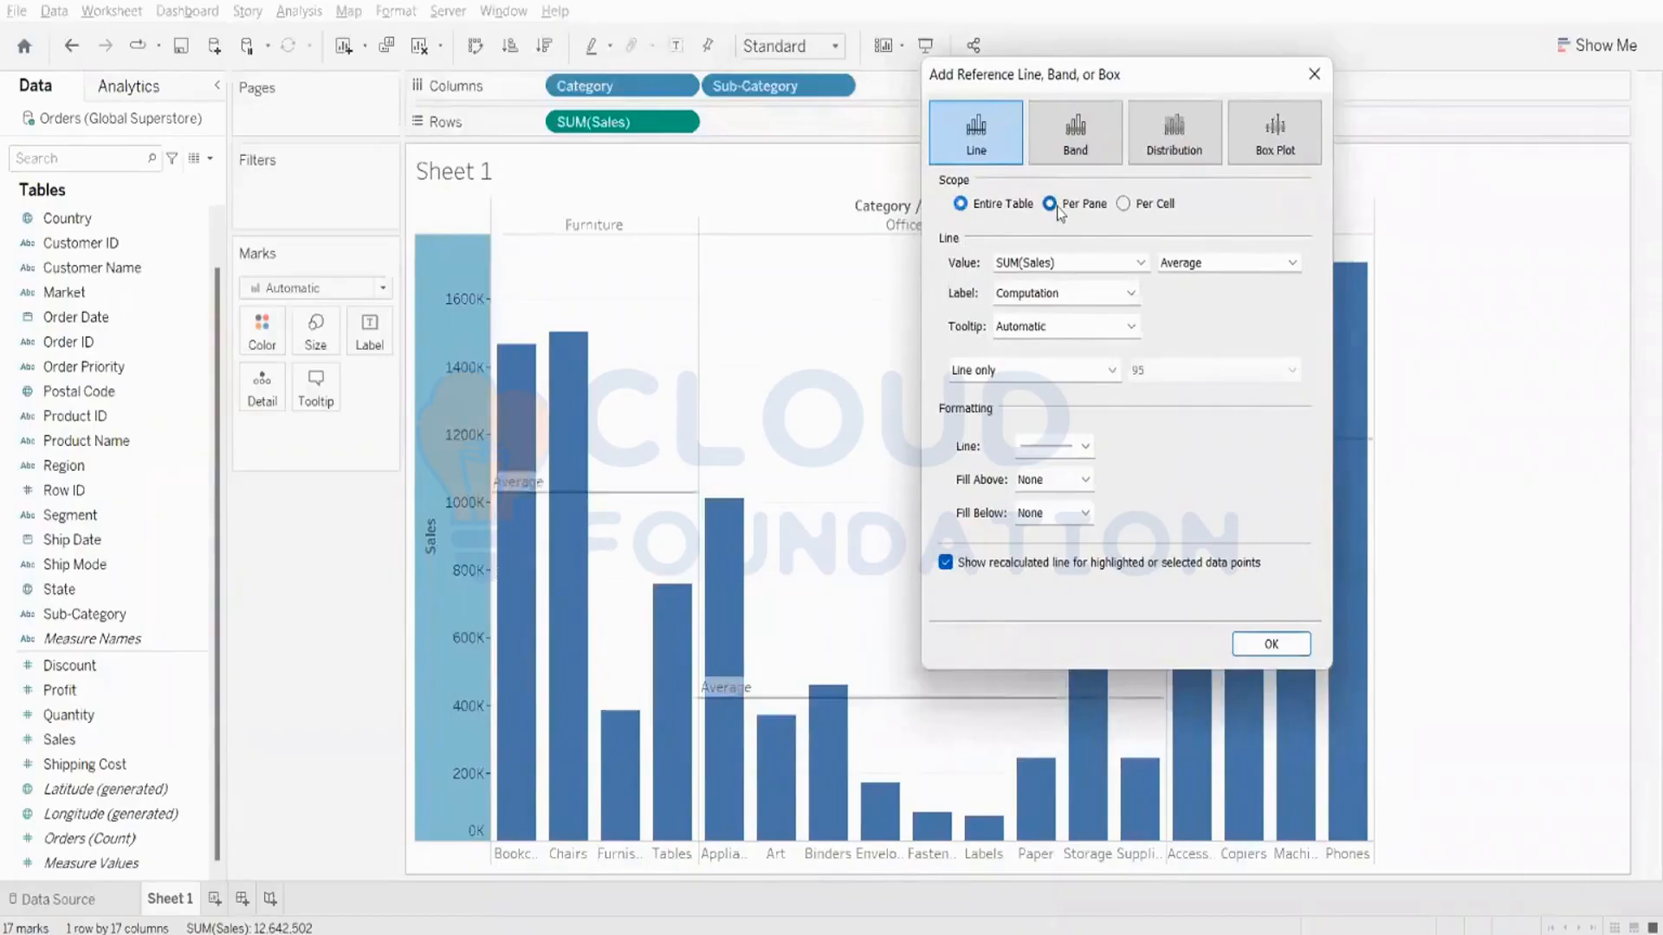
pyautogui.click(1125, 205)
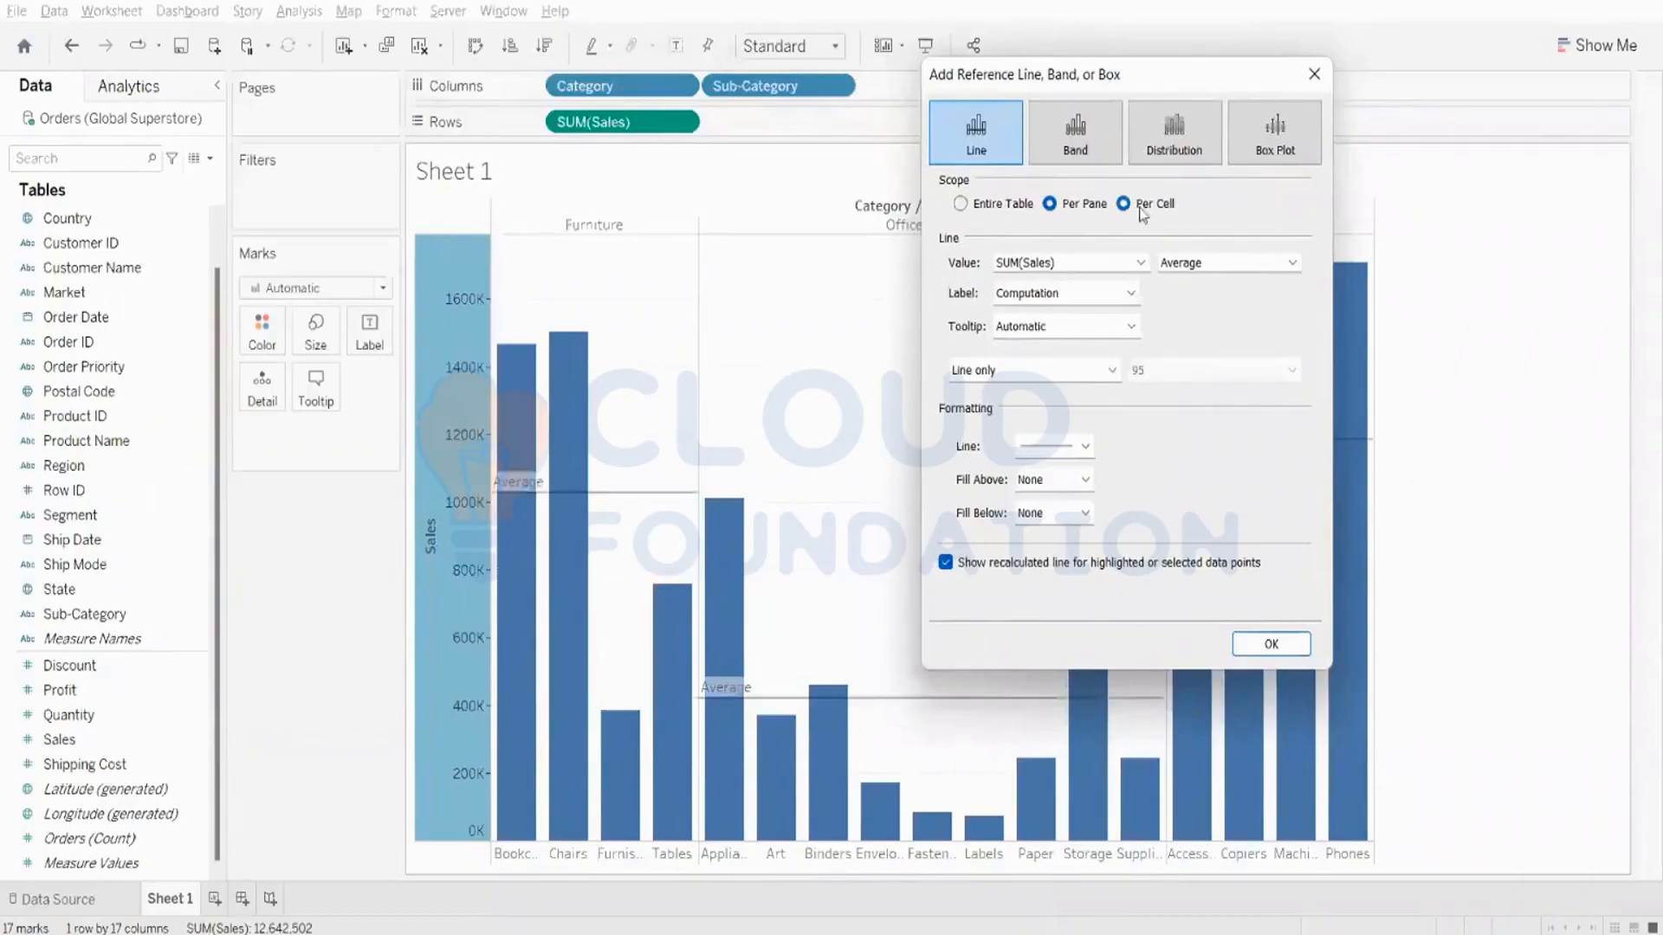
pyautogui.click(954, 203)
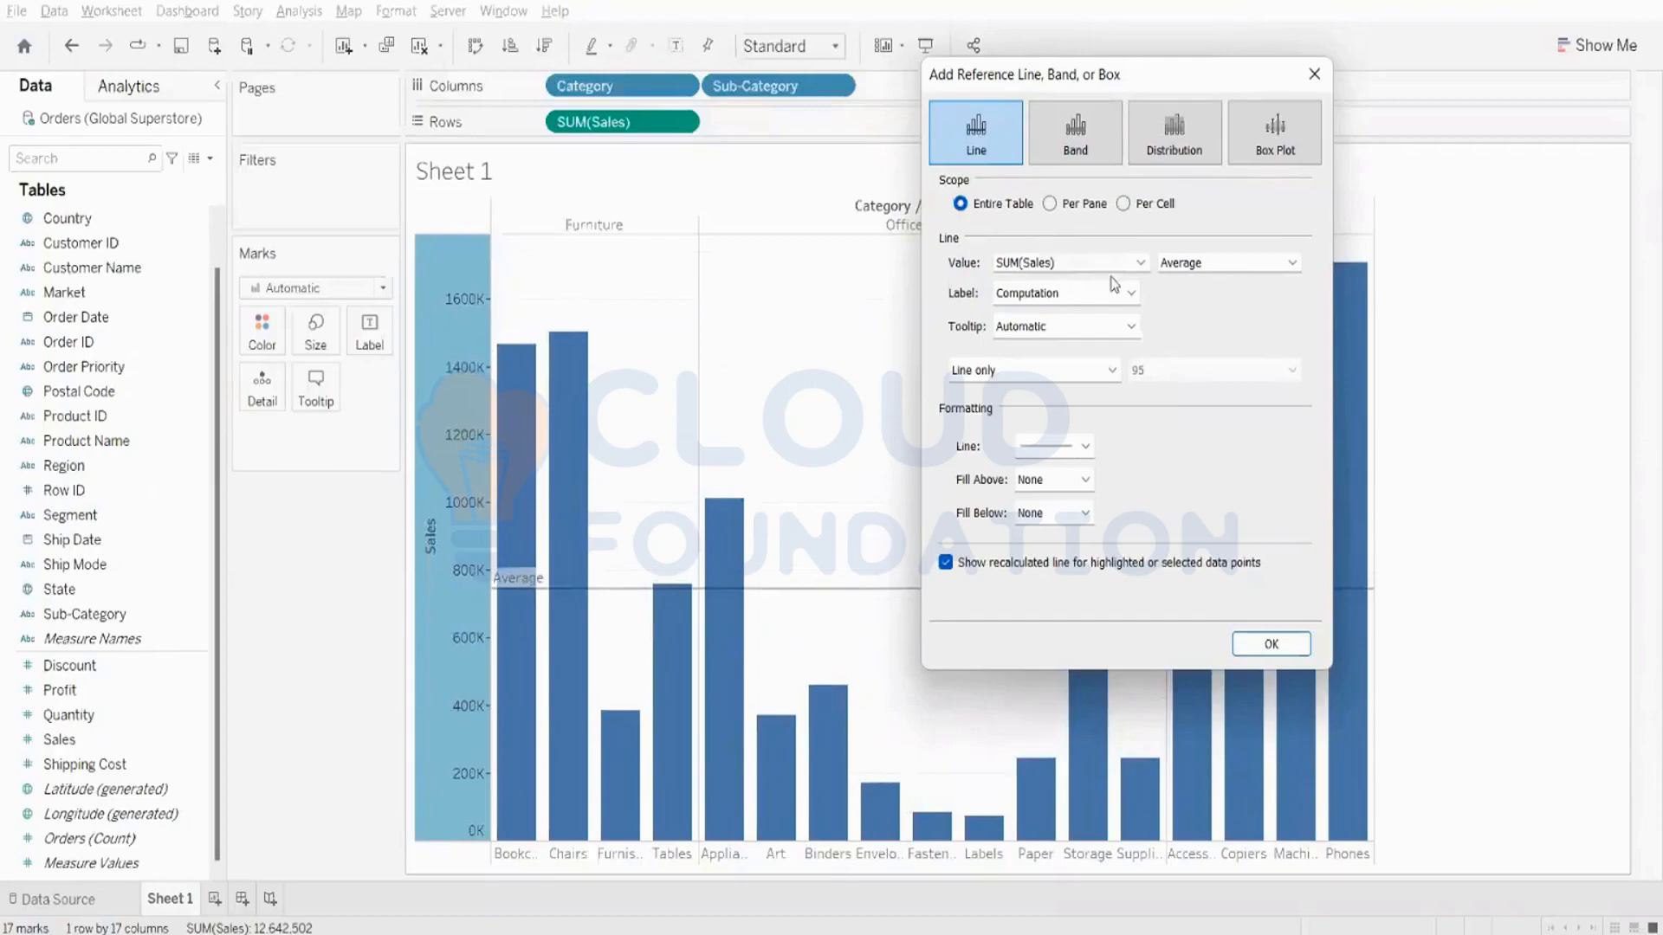
# - Set the reference line to the Average of SUM(Sales) and add it to the chart
pyautogui.moveTo(1203, 76); pyautogui.dragTo(1104, 79)
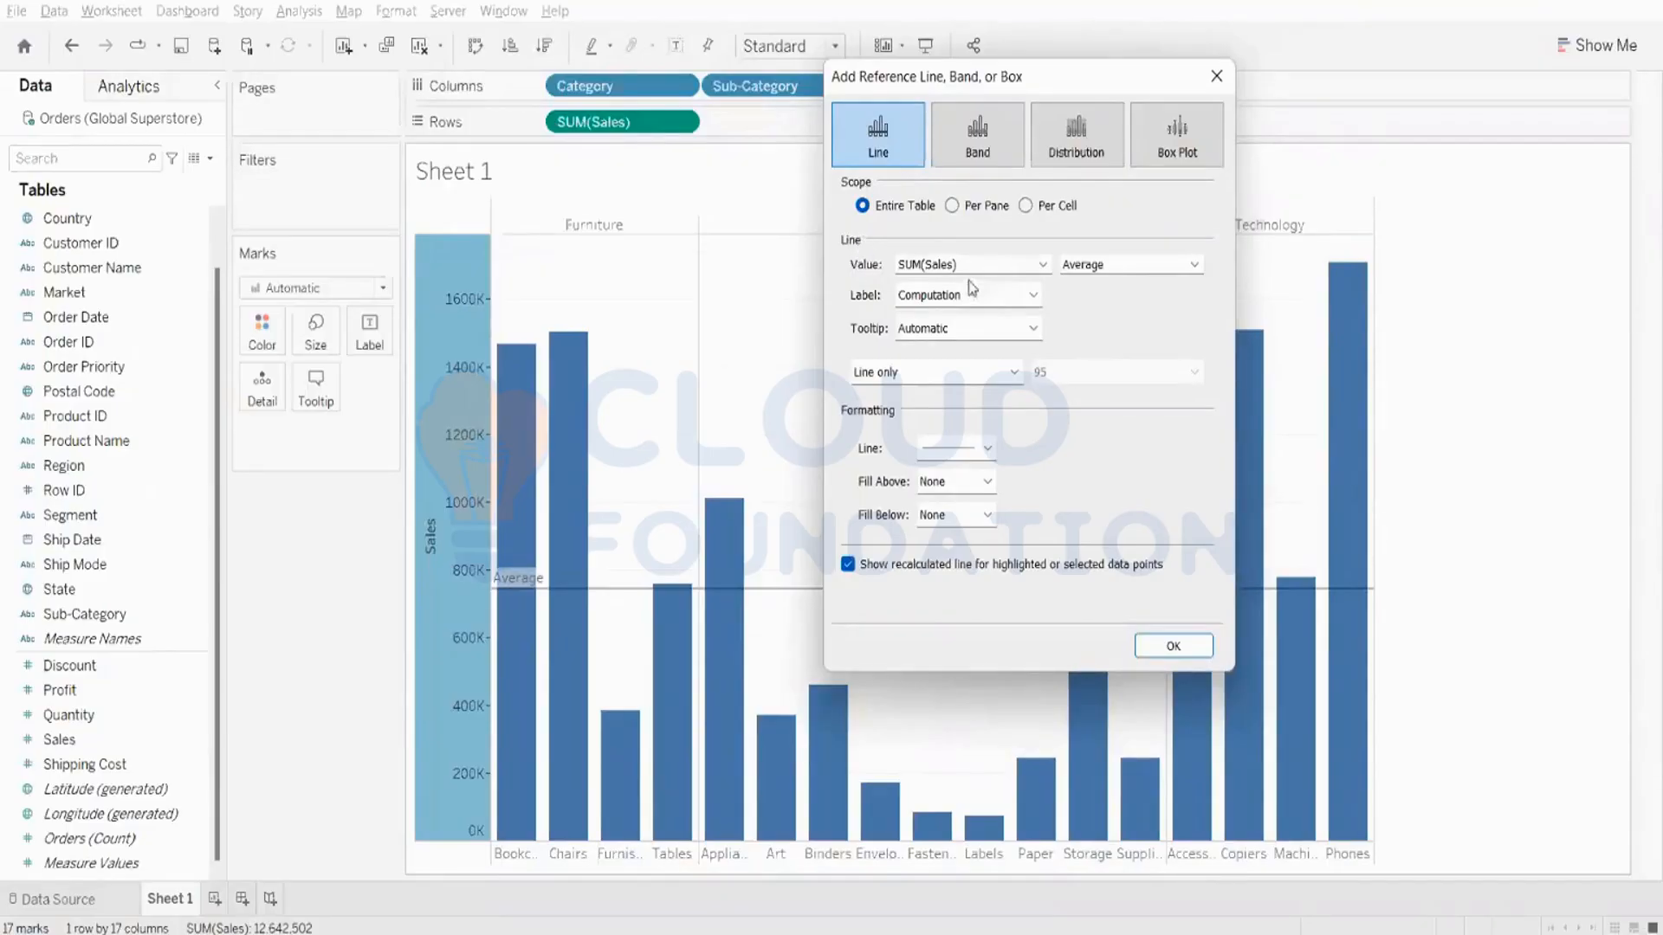
pyautogui.click(997, 267)
pyautogui.click(1003, 264)
pyautogui.click(1098, 265)
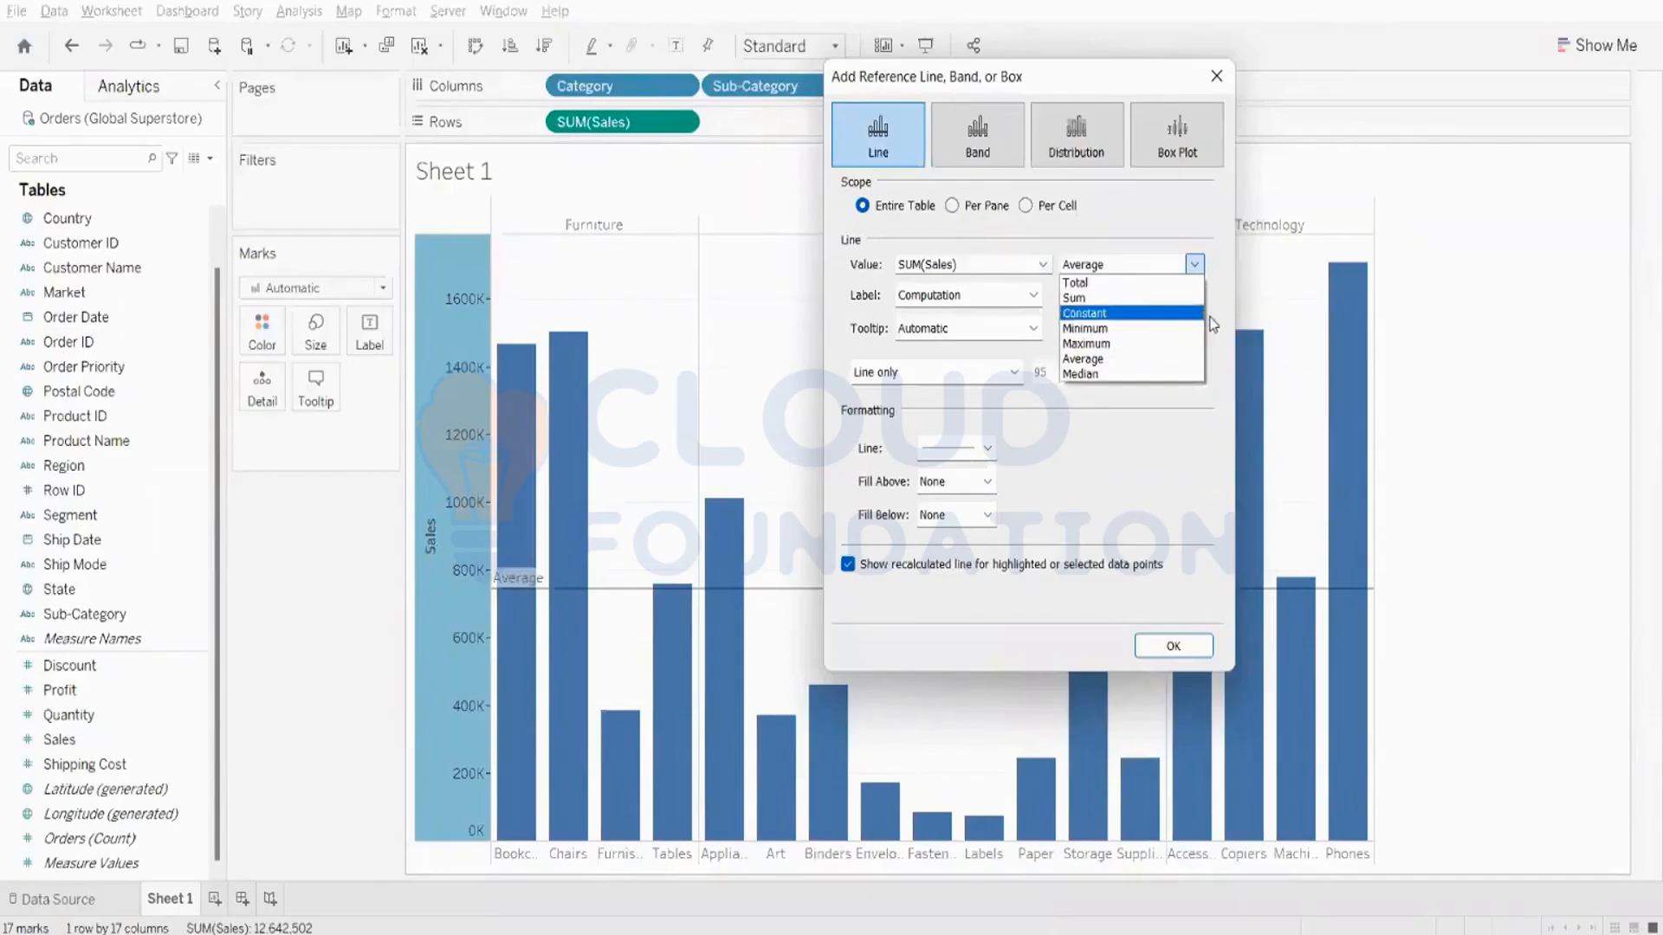
pyautogui.click(1105, 360)
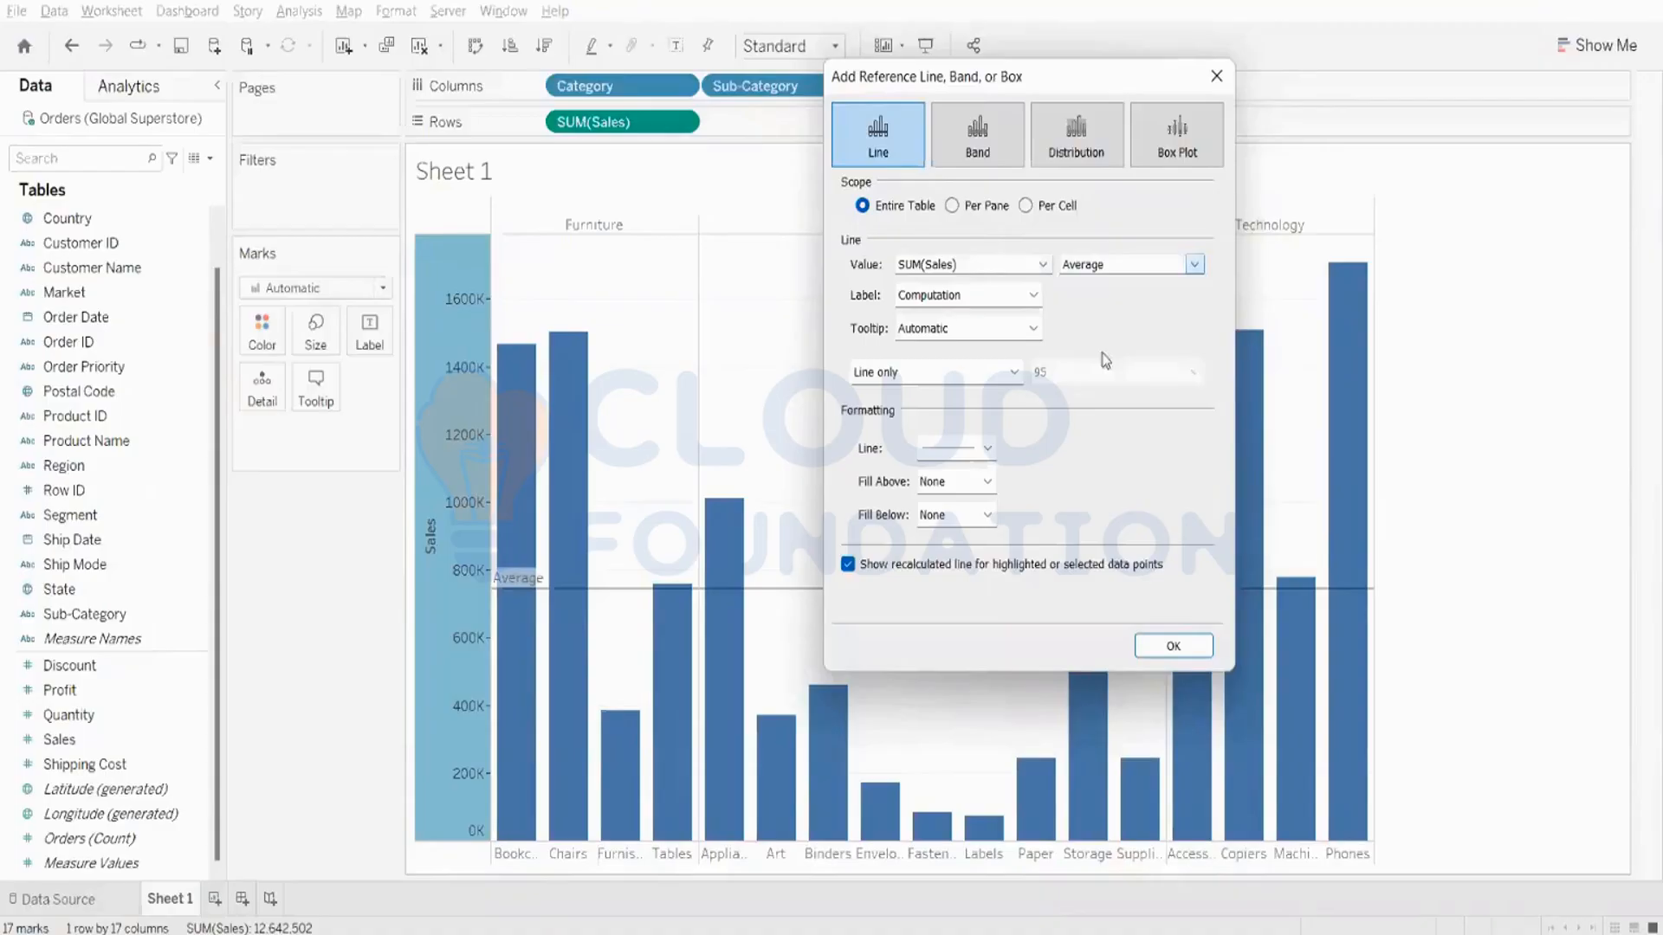
pyautogui.click(1172, 648)
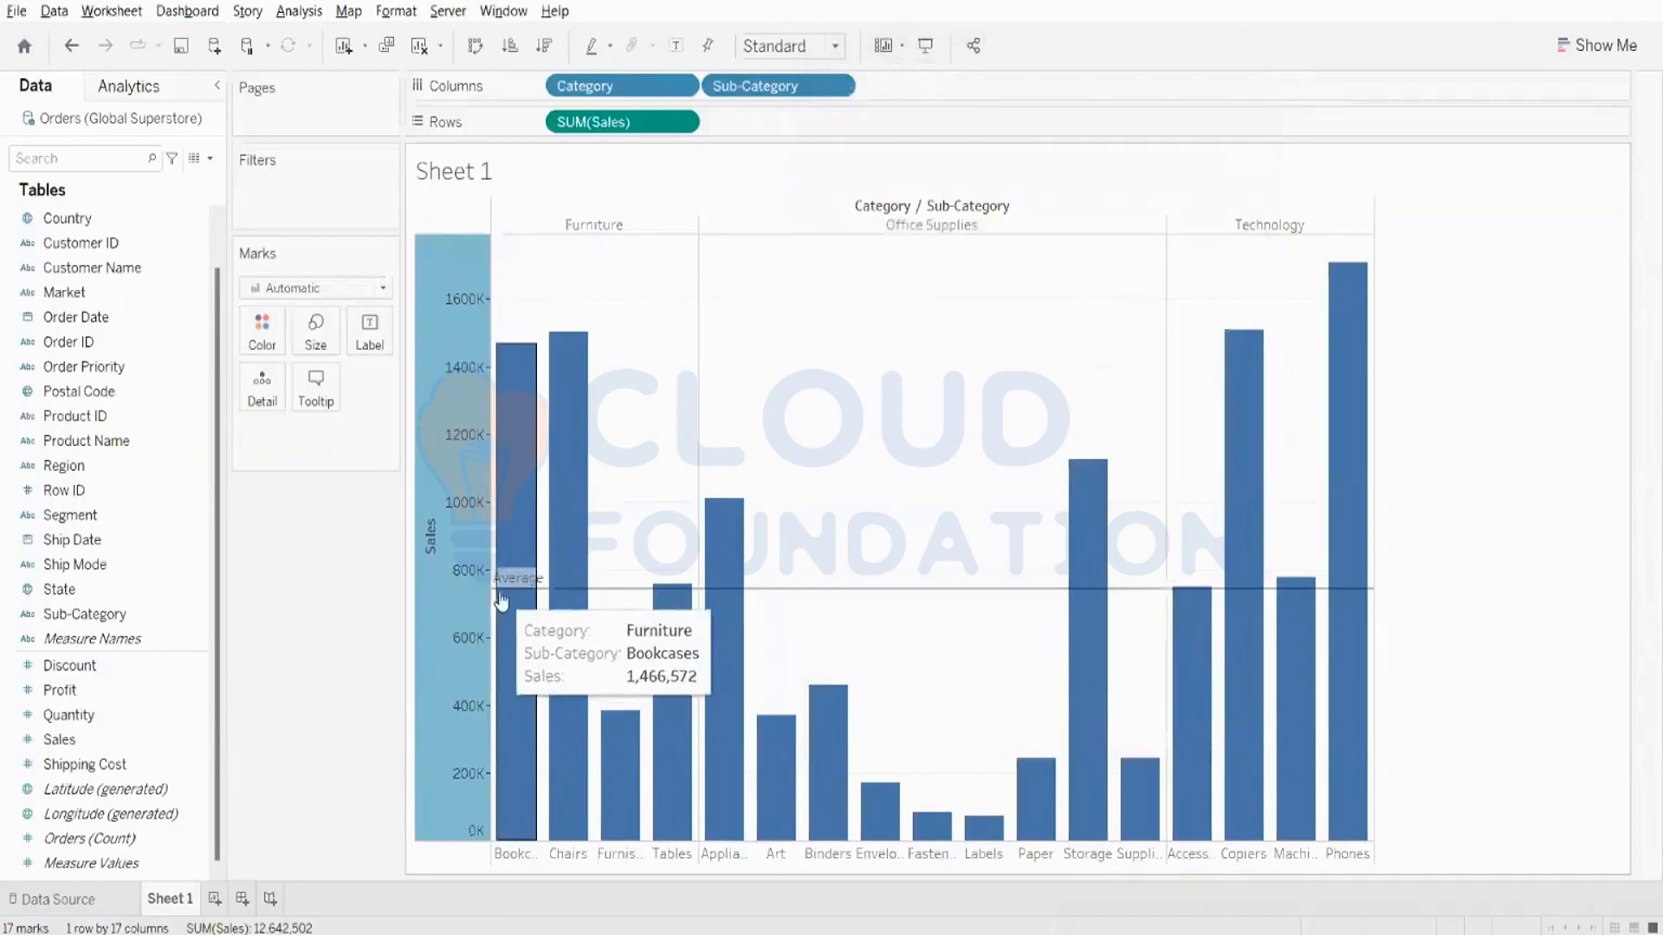
# - Edit the average reference line on the Sales axis so that its label shows Value
pyautogui.moveTo(495, 596)
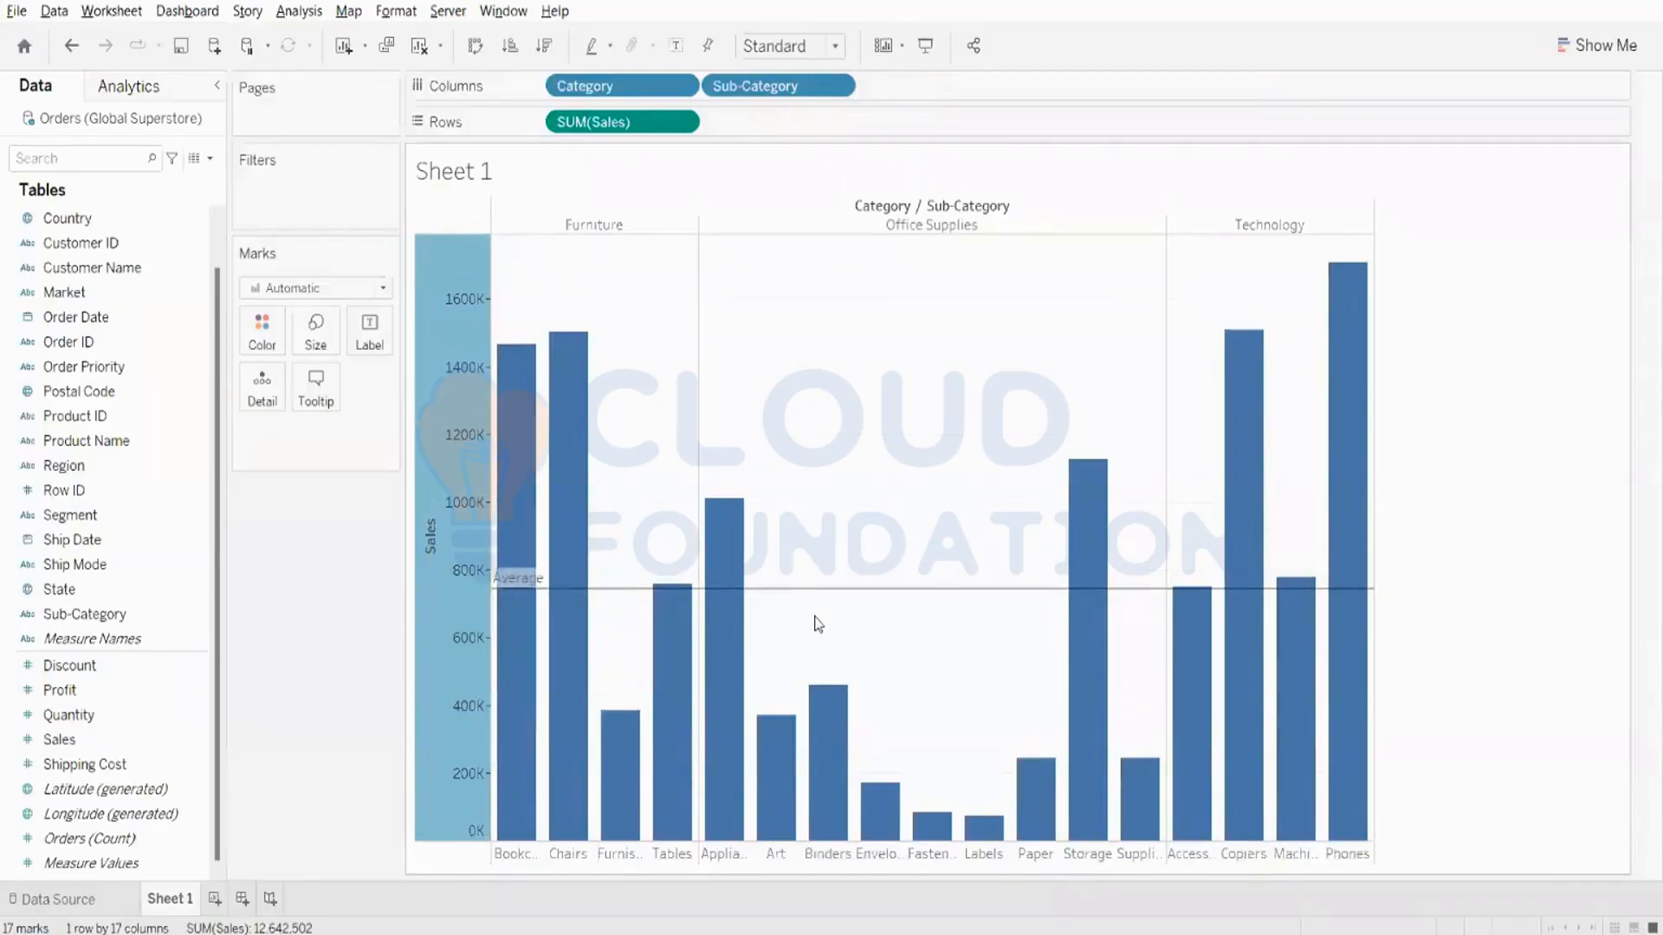
pyautogui.moveTo(625, 602)
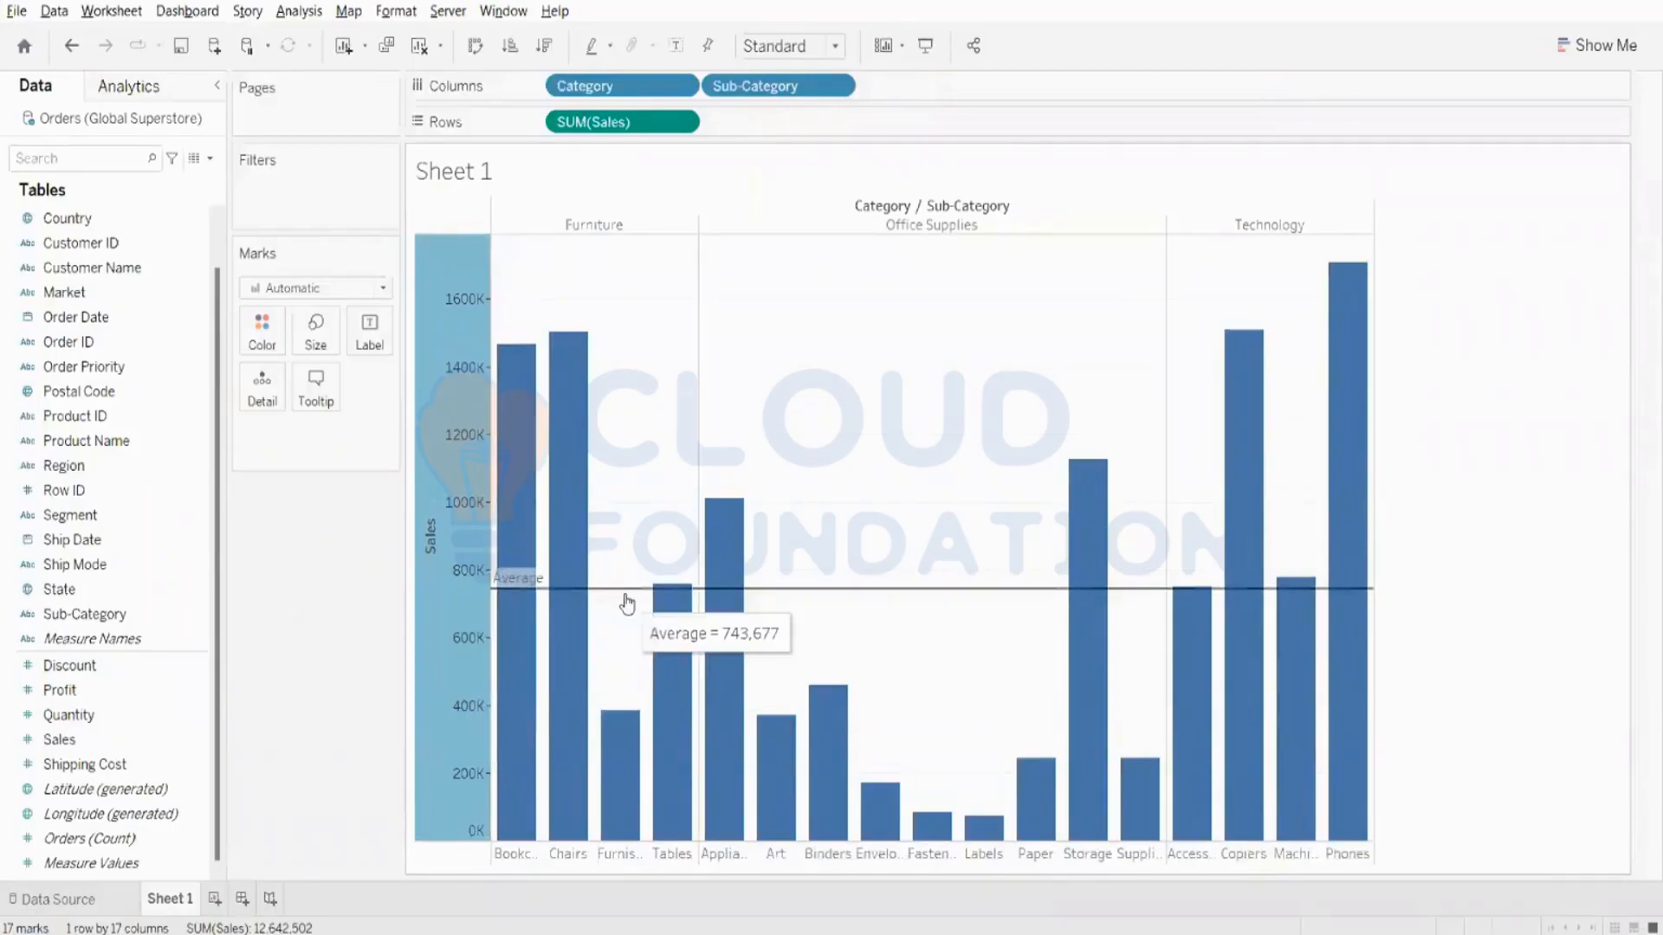
pyautogui.rightClick(426, 590)
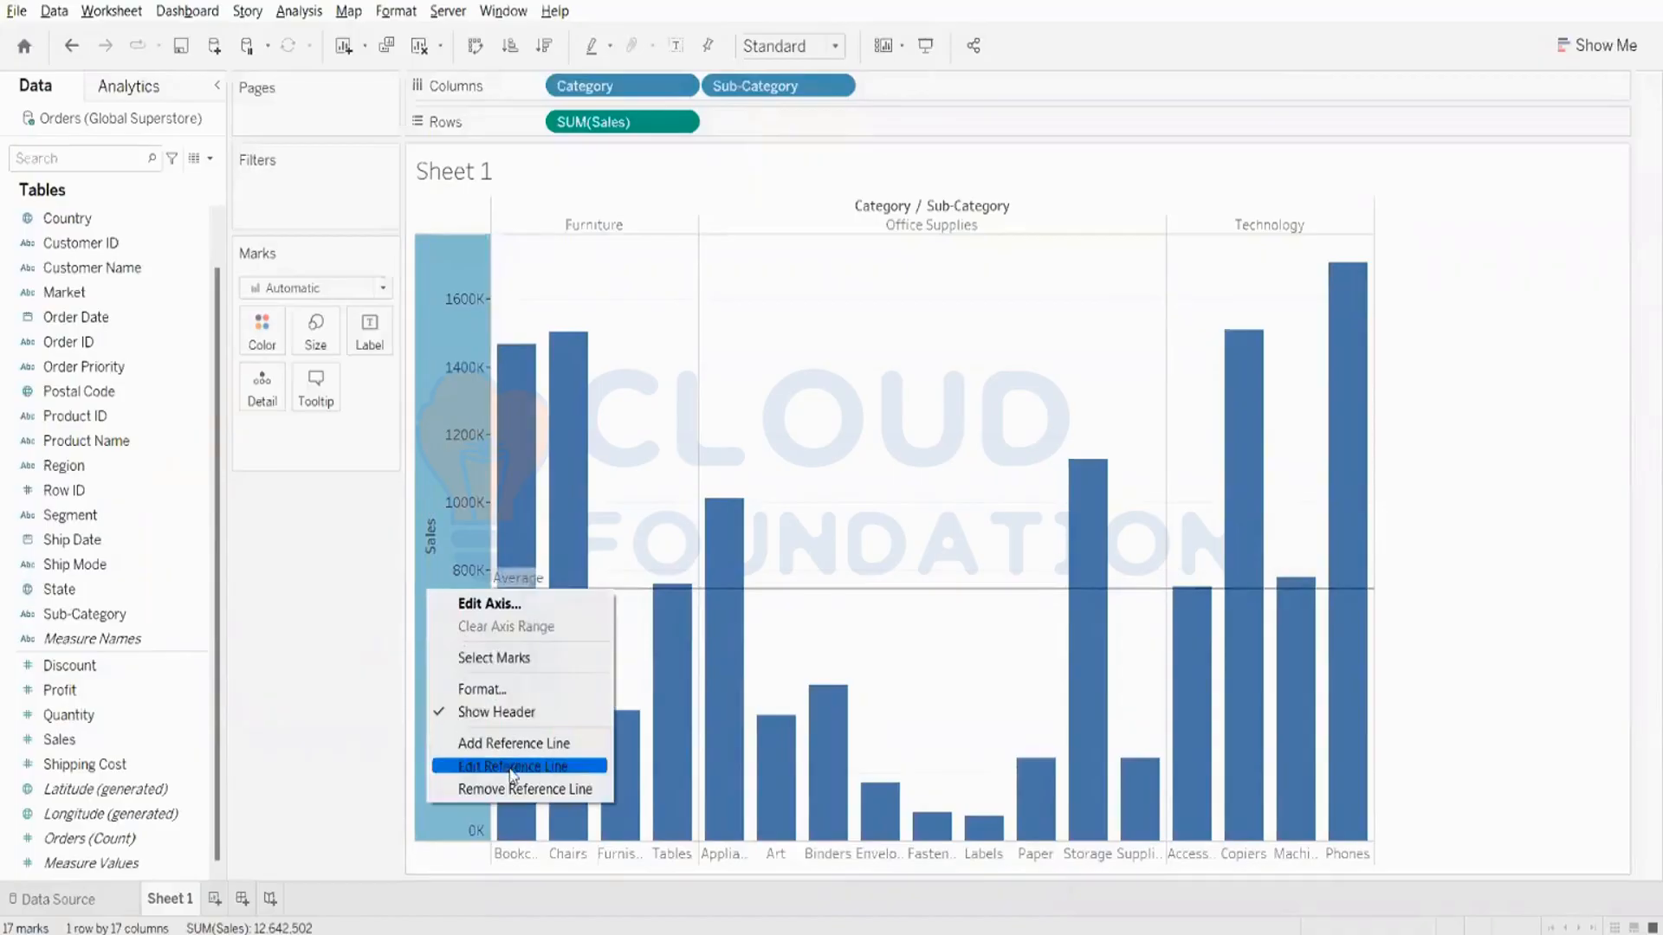
pyautogui.click(512, 768)
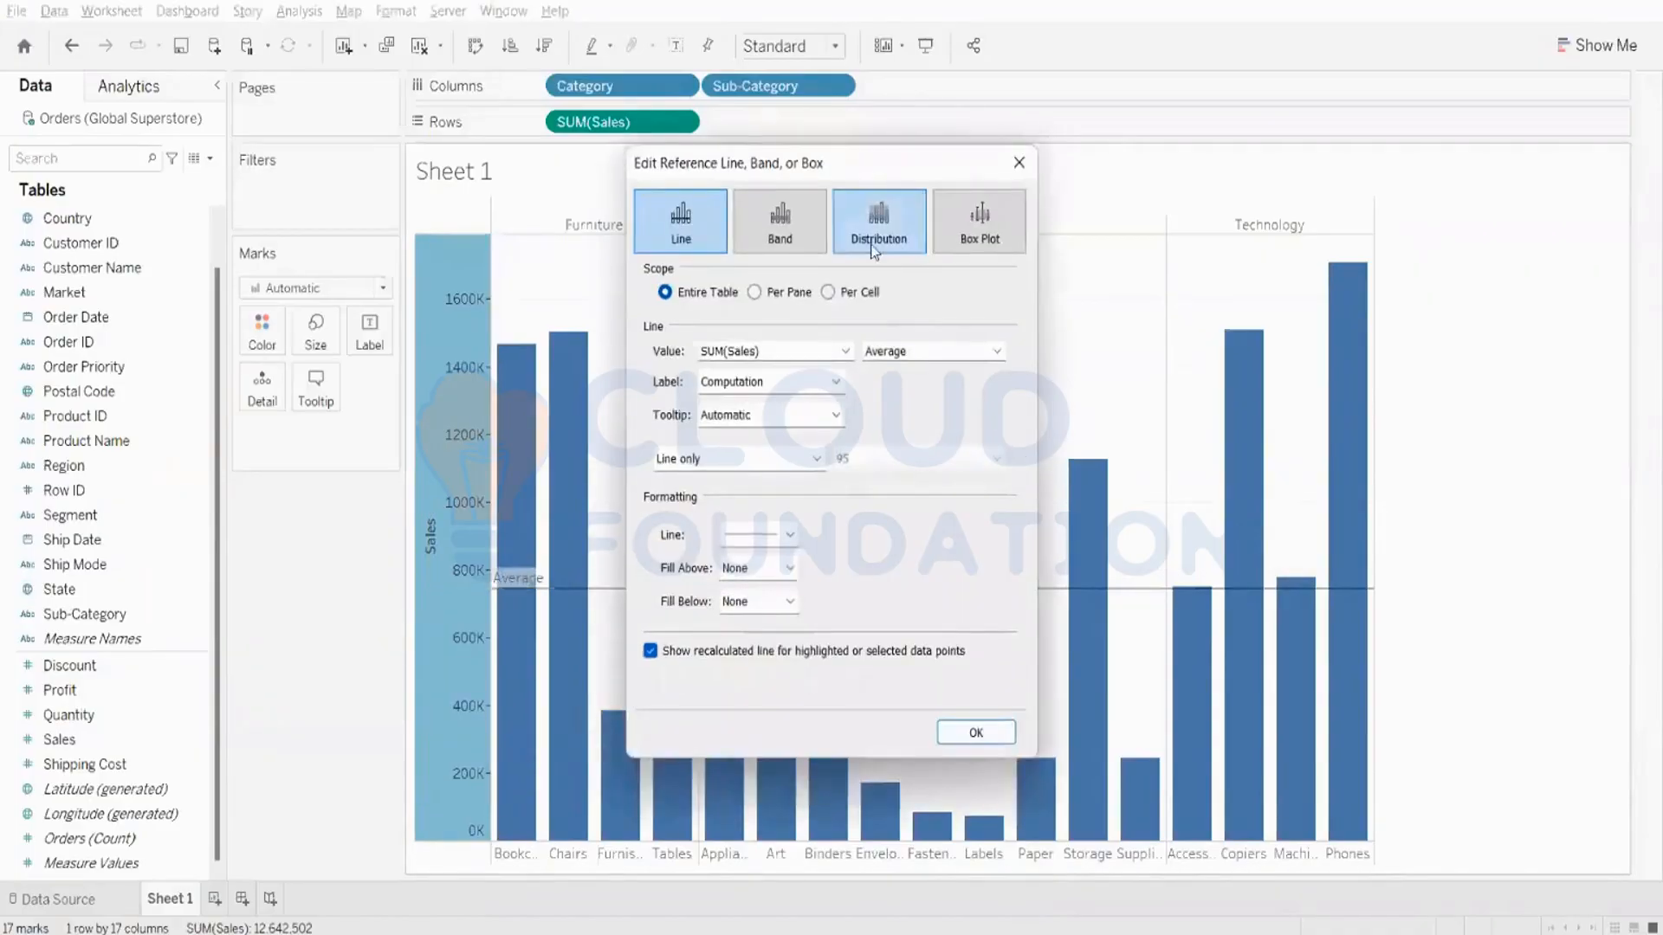
pyautogui.moveTo(846, 162); pyautogui.dragTo(1277, 165)
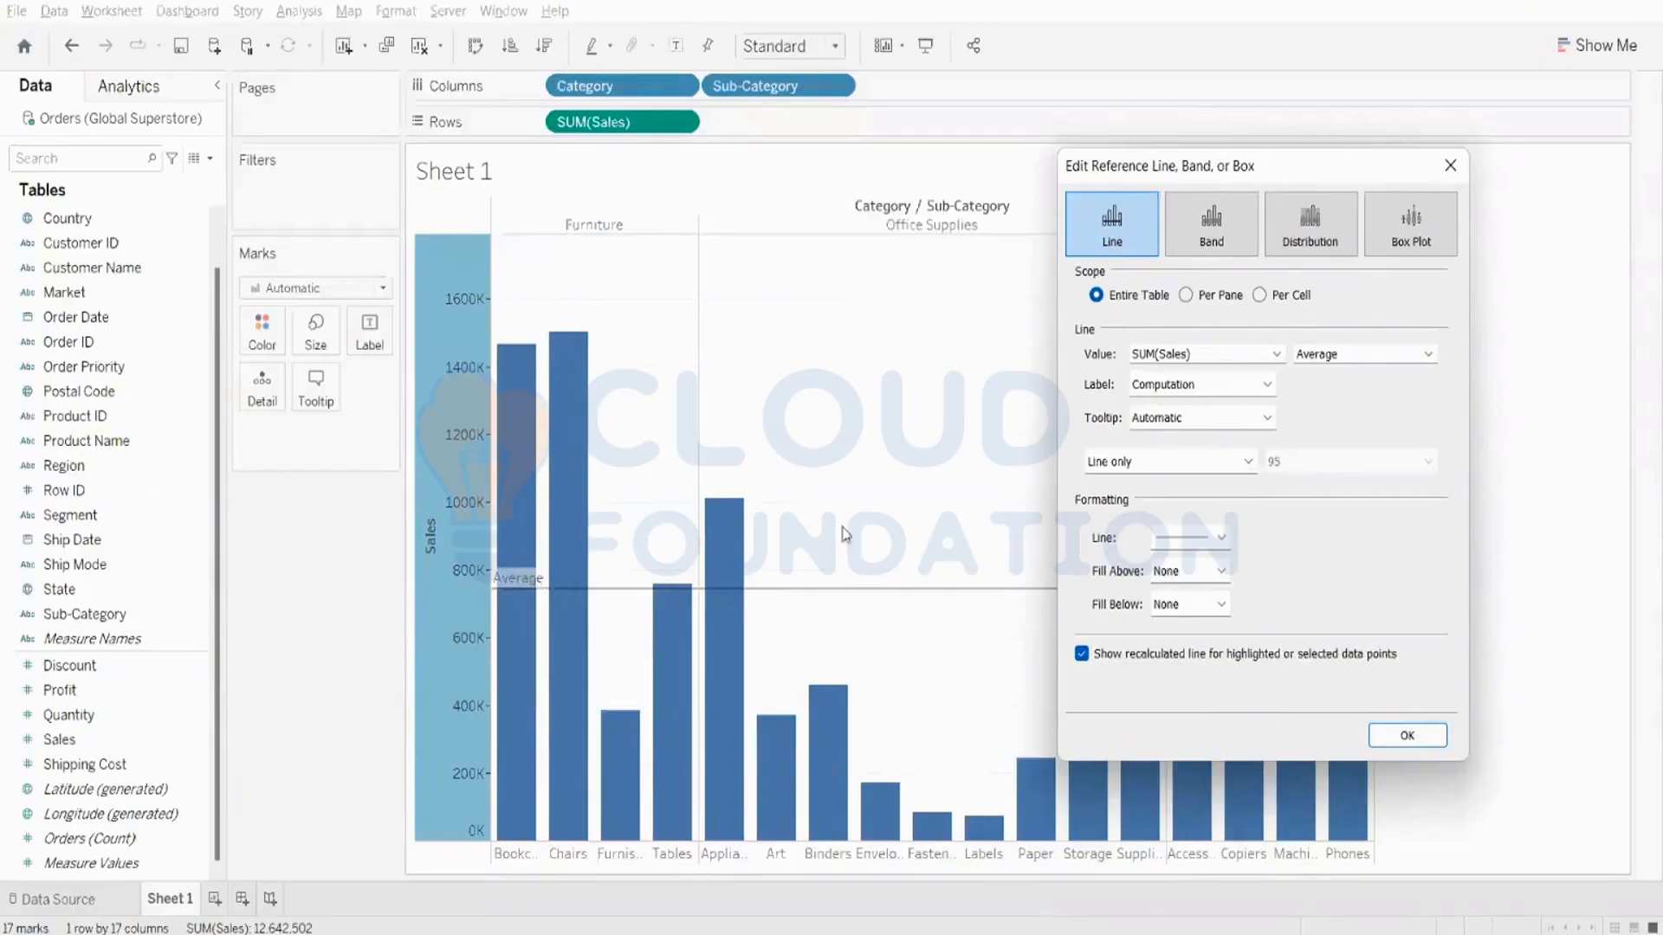
pyautogui.click(1192, 395)
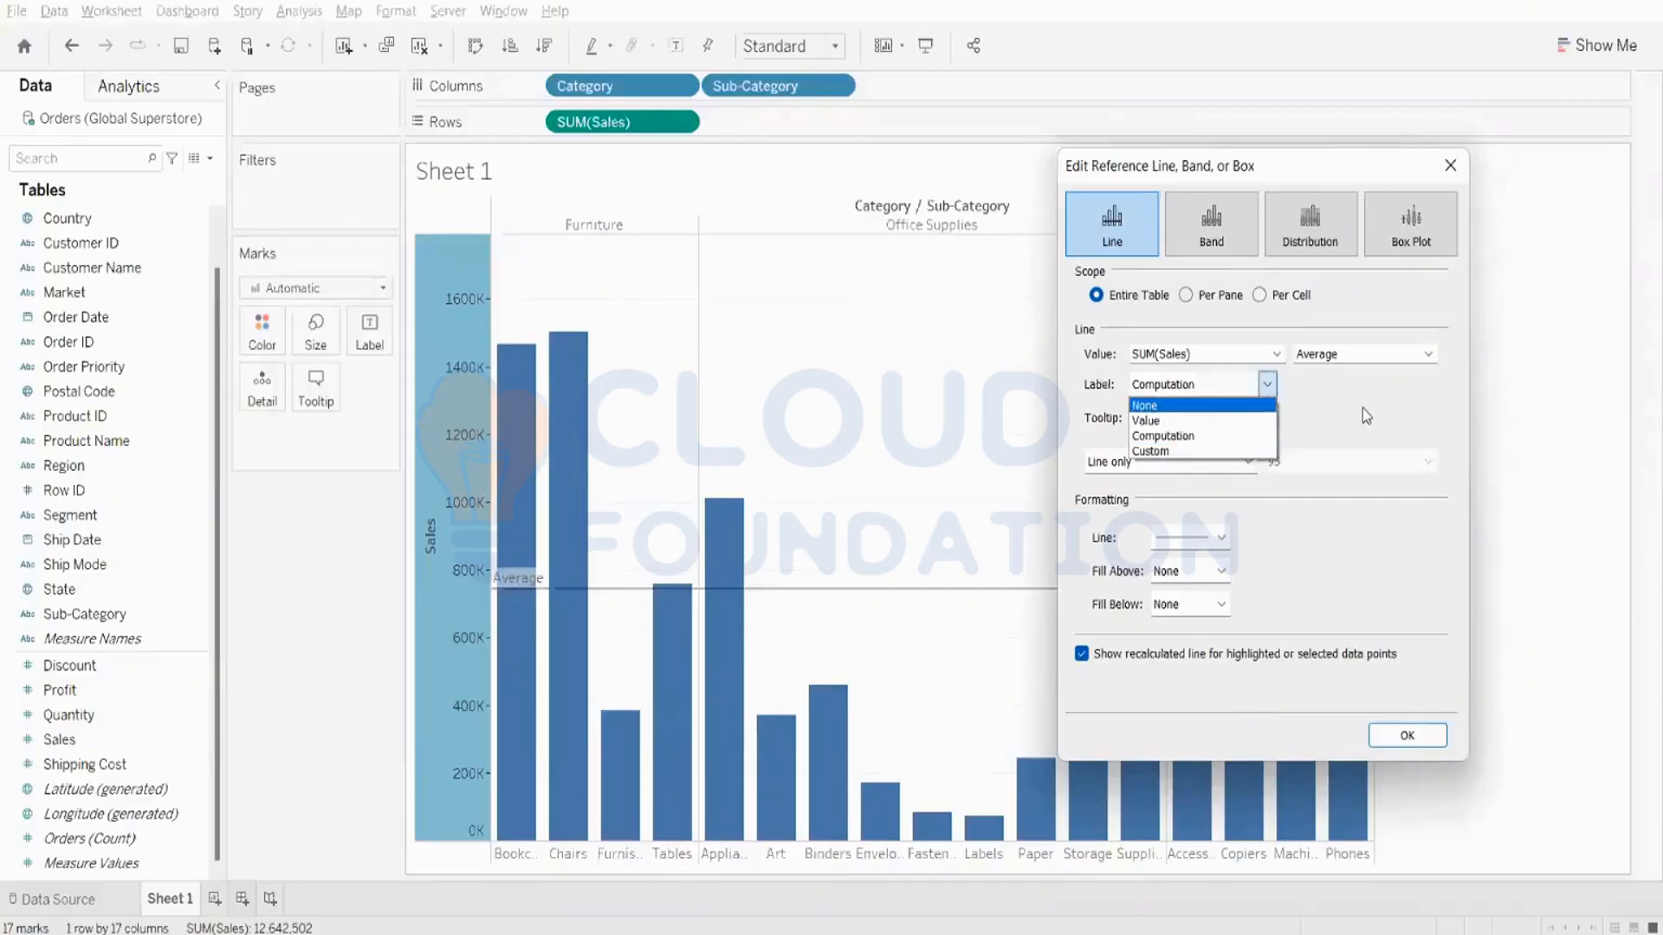
pyautogui.click(1098, 392)
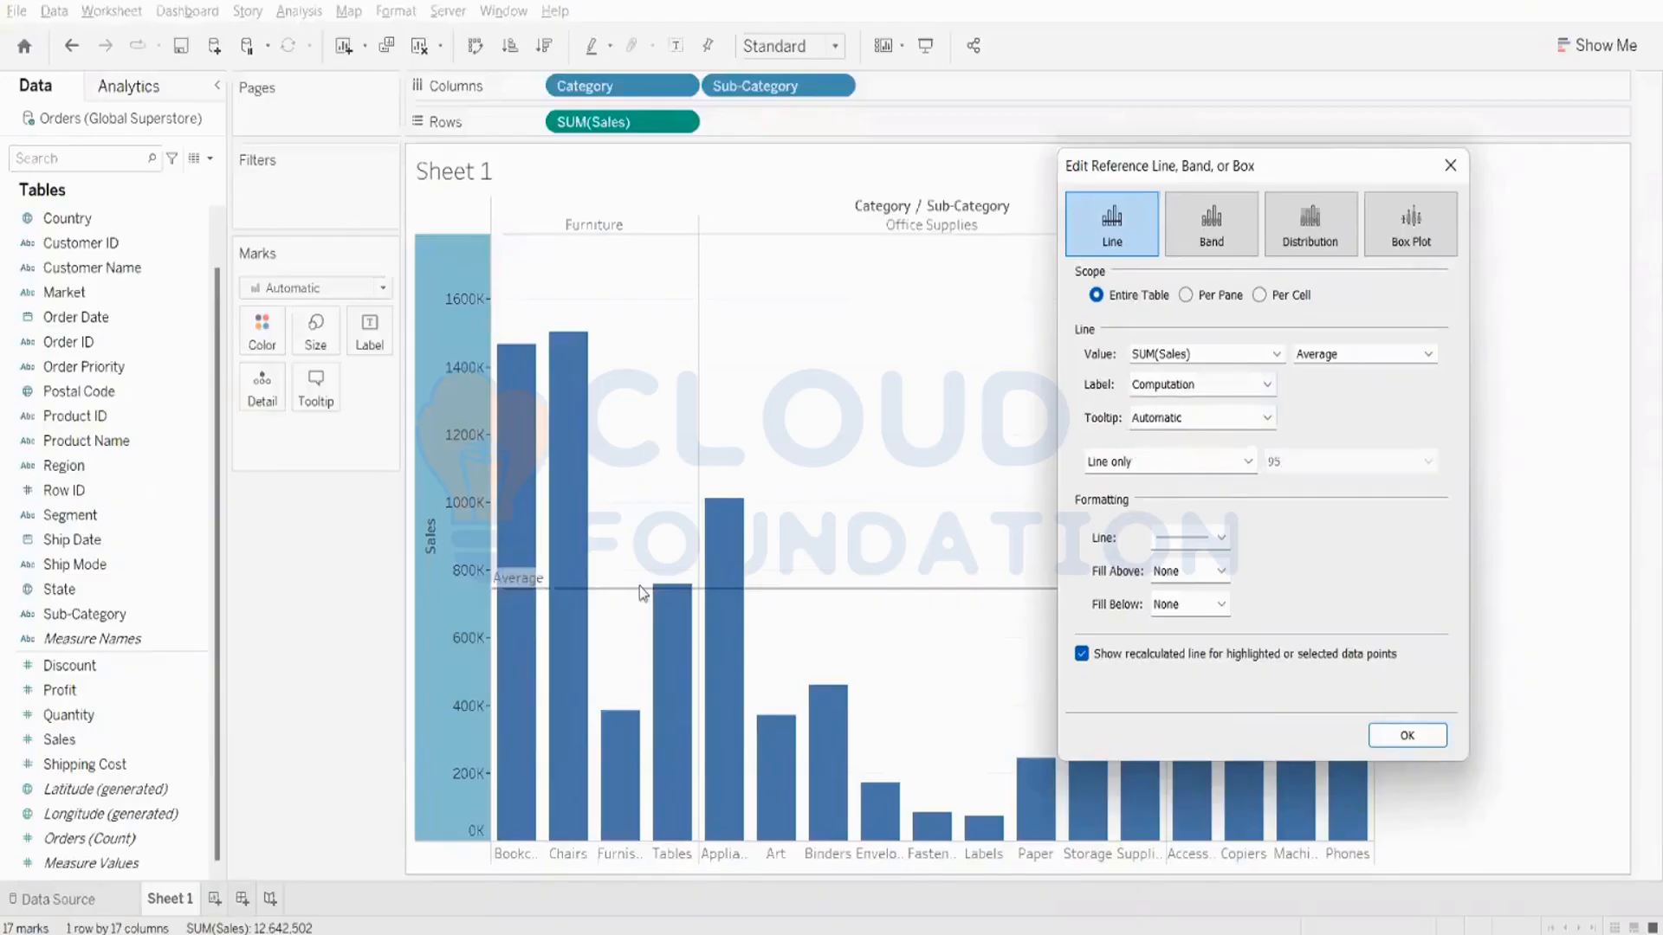
pyautogui.click(1202, 389)
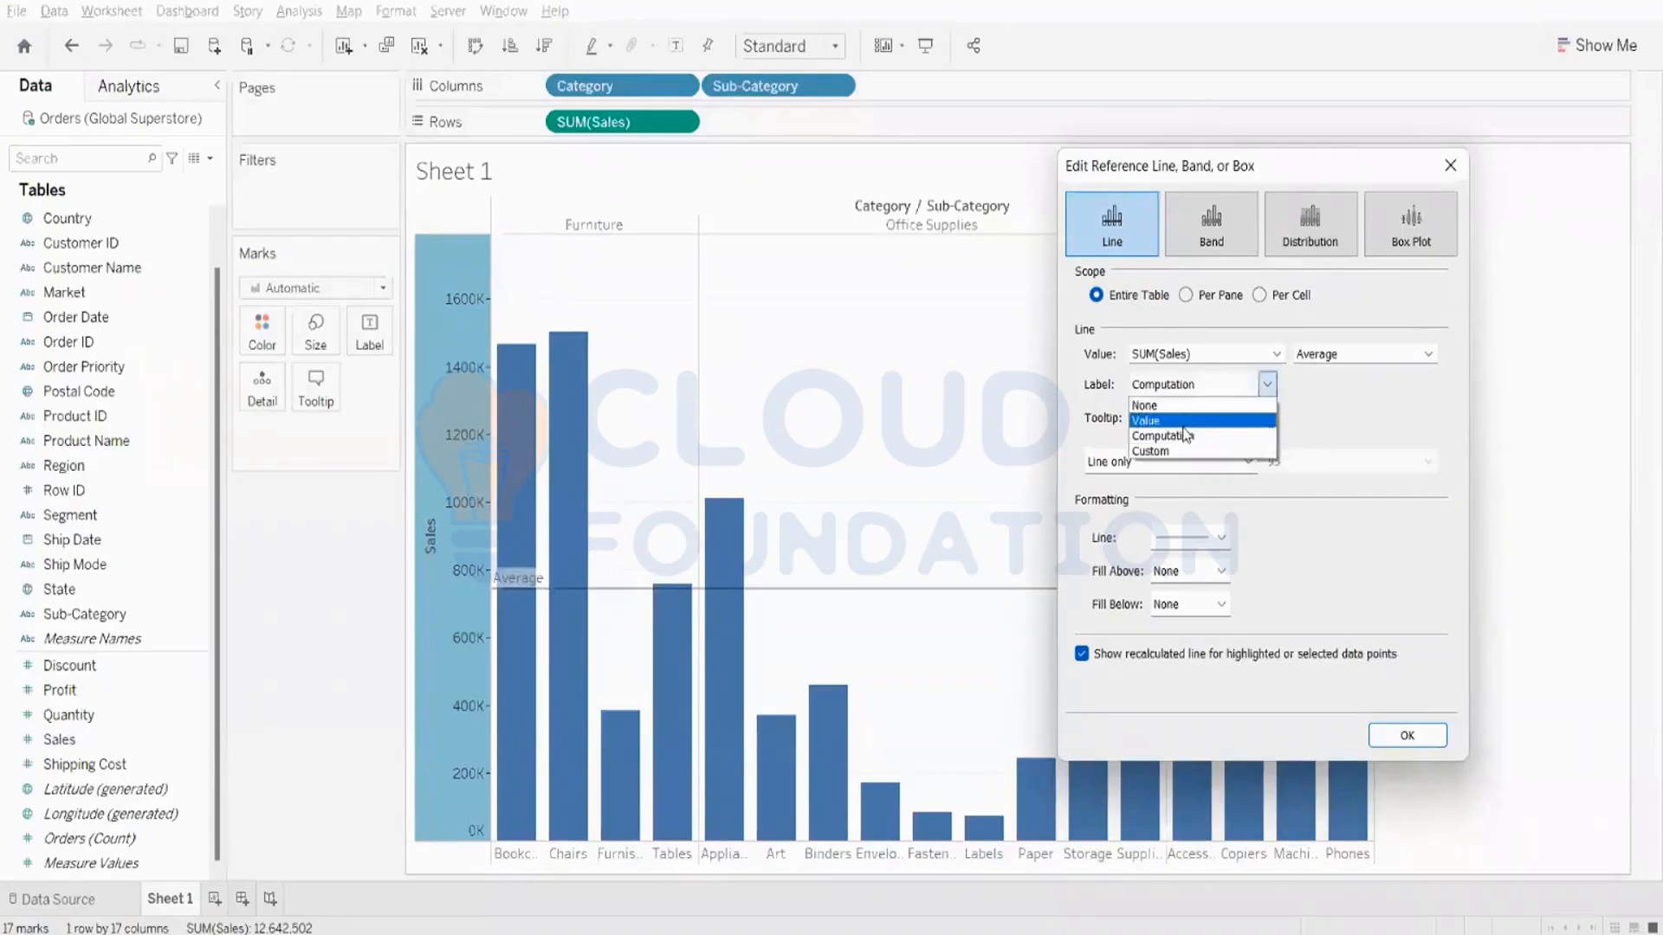
pyautogui.click(1184, 423)
pyautogui.click(1407, 735)
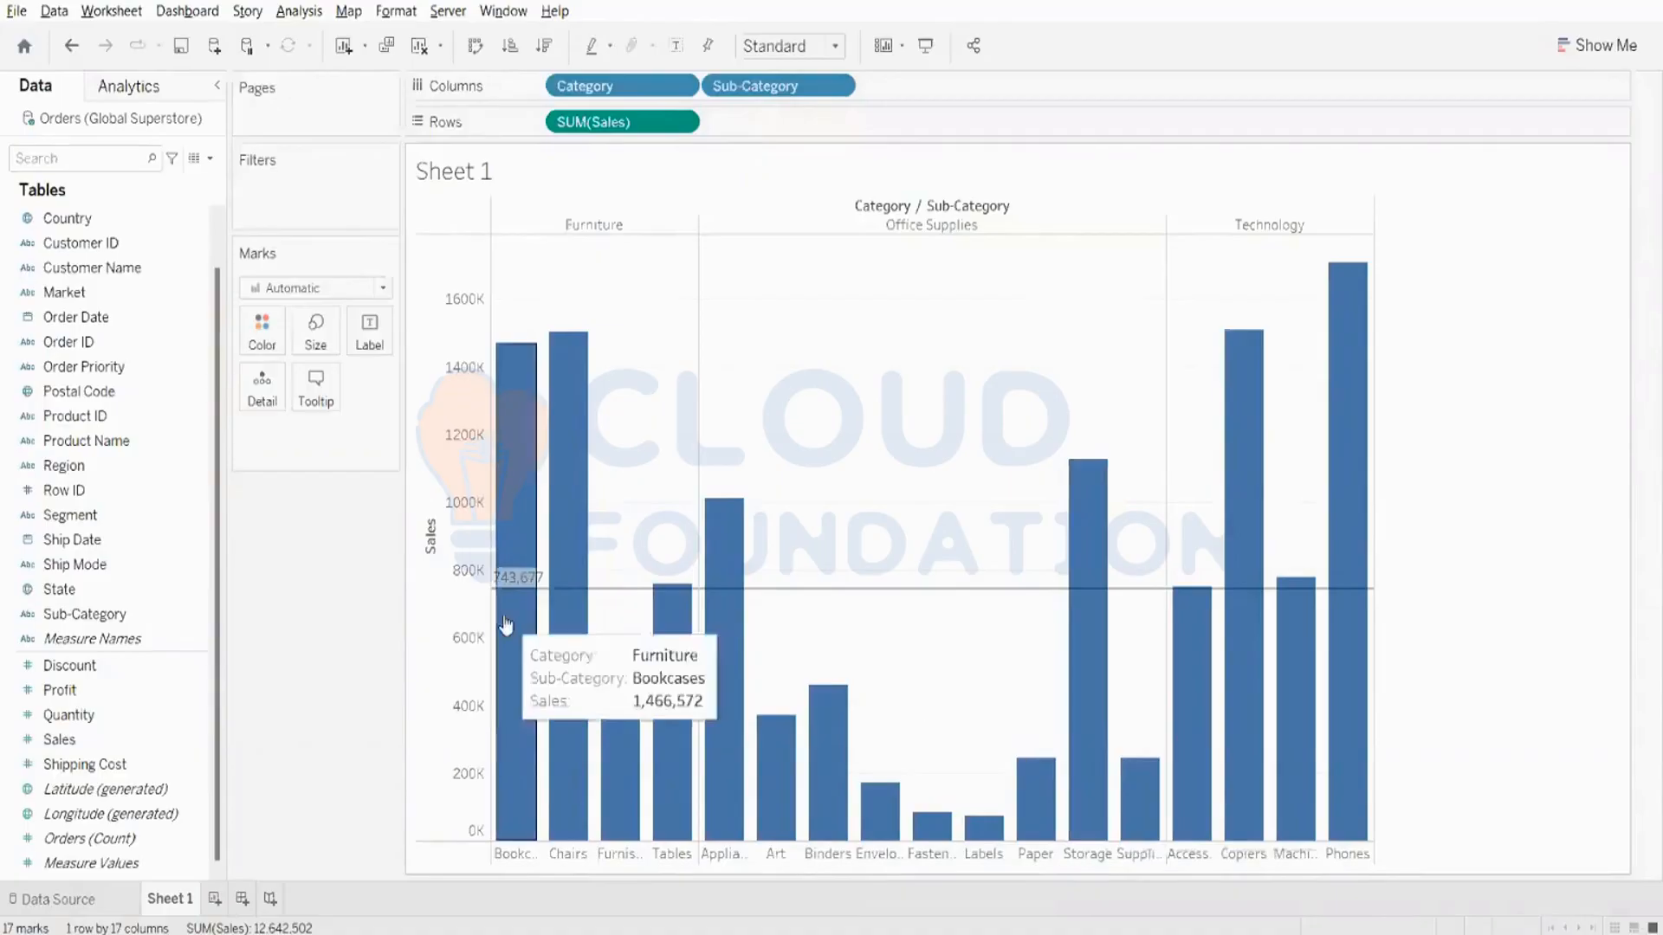
# - Edit the average reference line on the Sales axis, giving it a dashed style and the second-thickest line width
pyautogui.rightClick(510, 586)
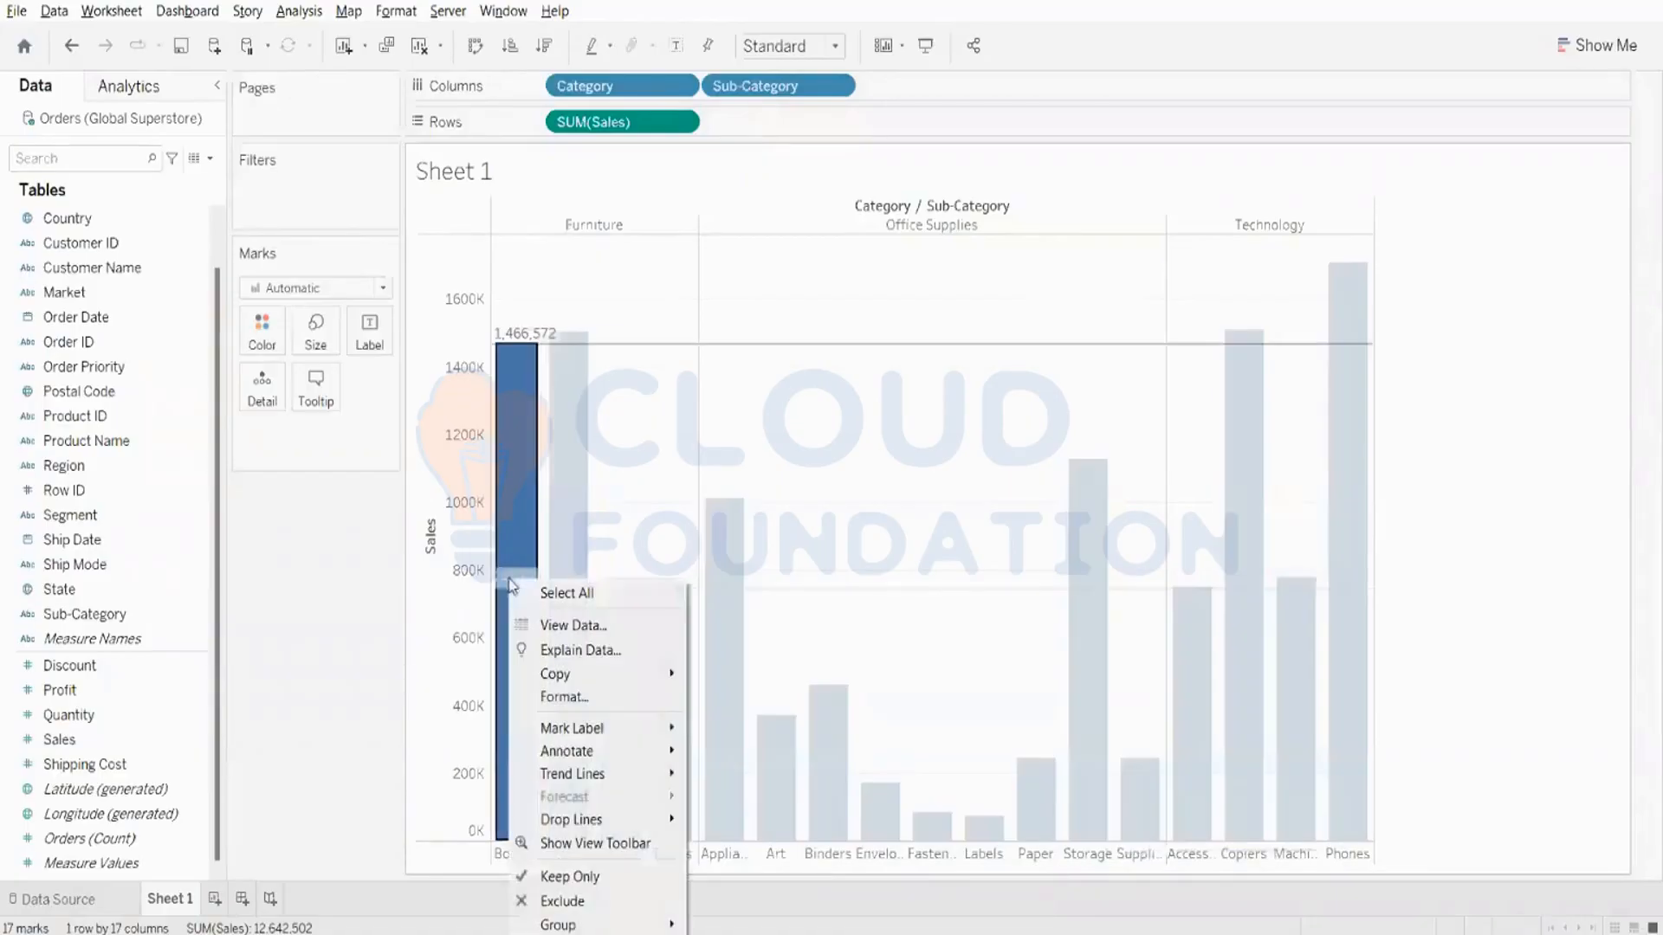
pyautogui.click(297, 656)
pyautogui.rightClick(475, 588)
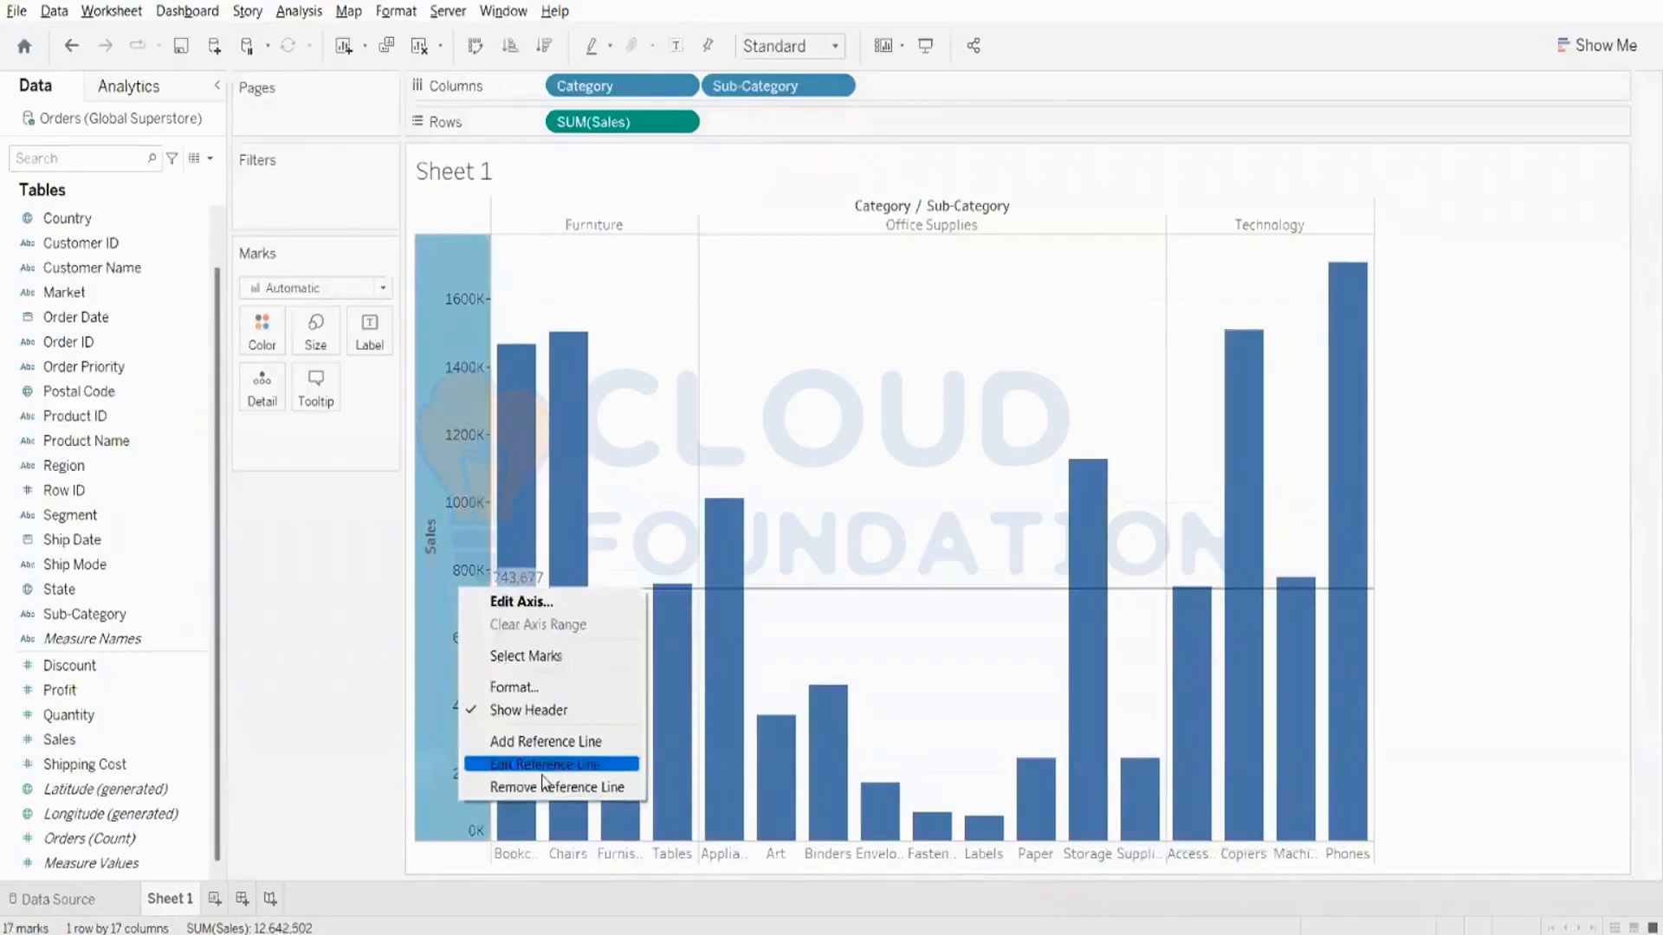
pyautogui.click(542, 770)
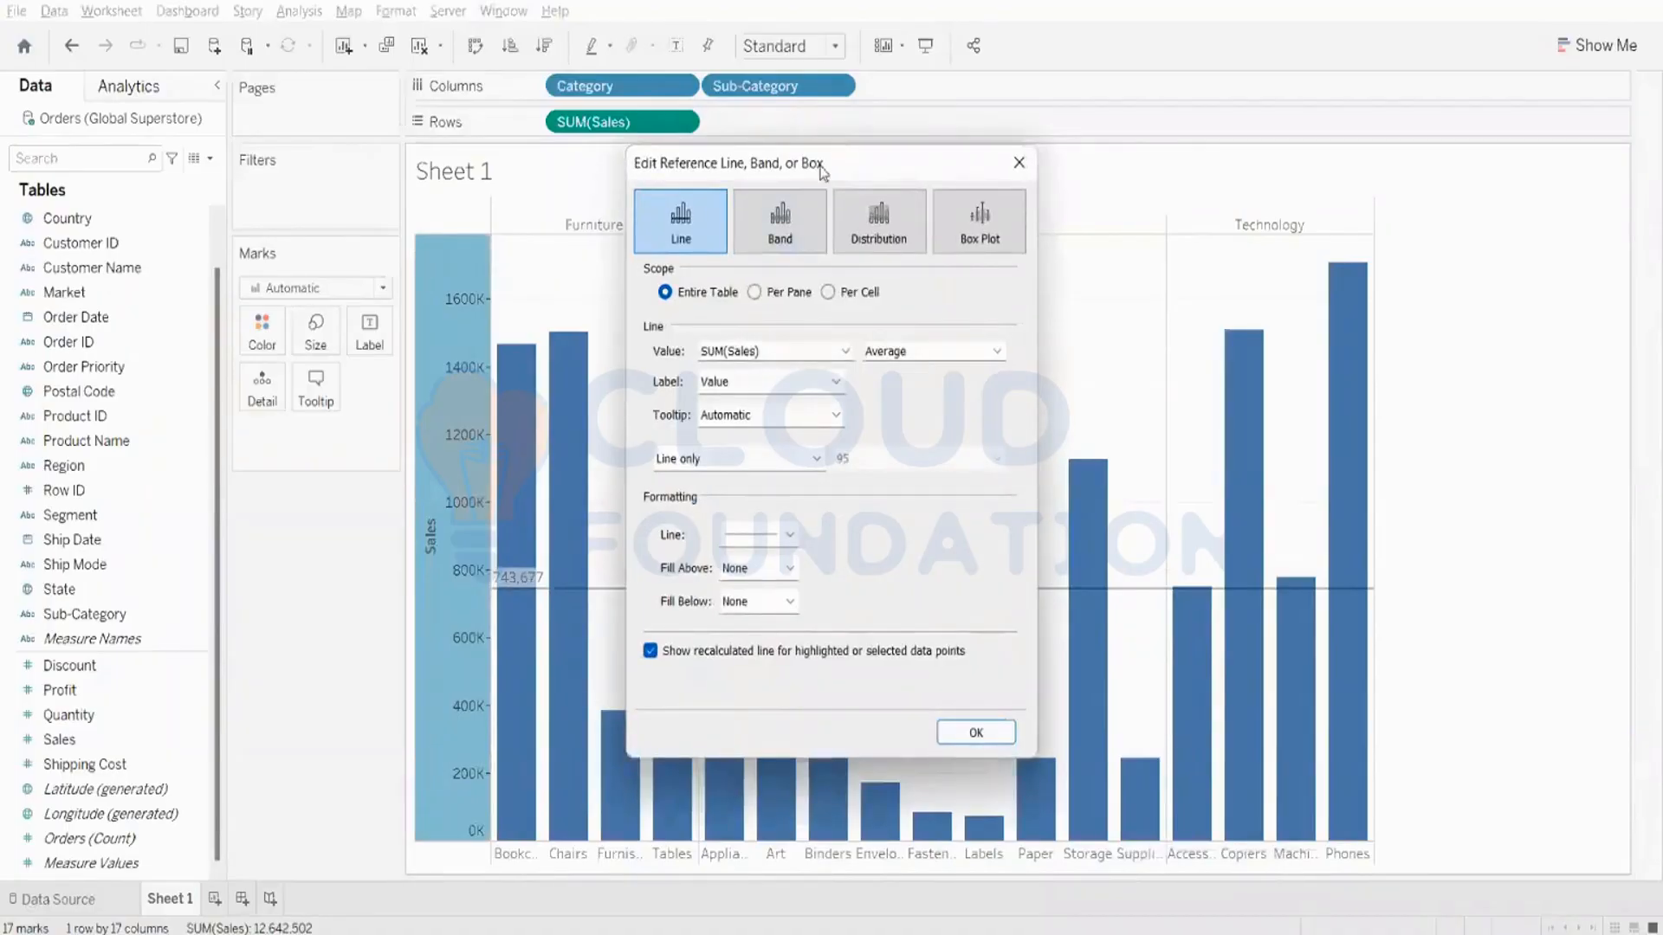
pyautogui.click(726, 383)
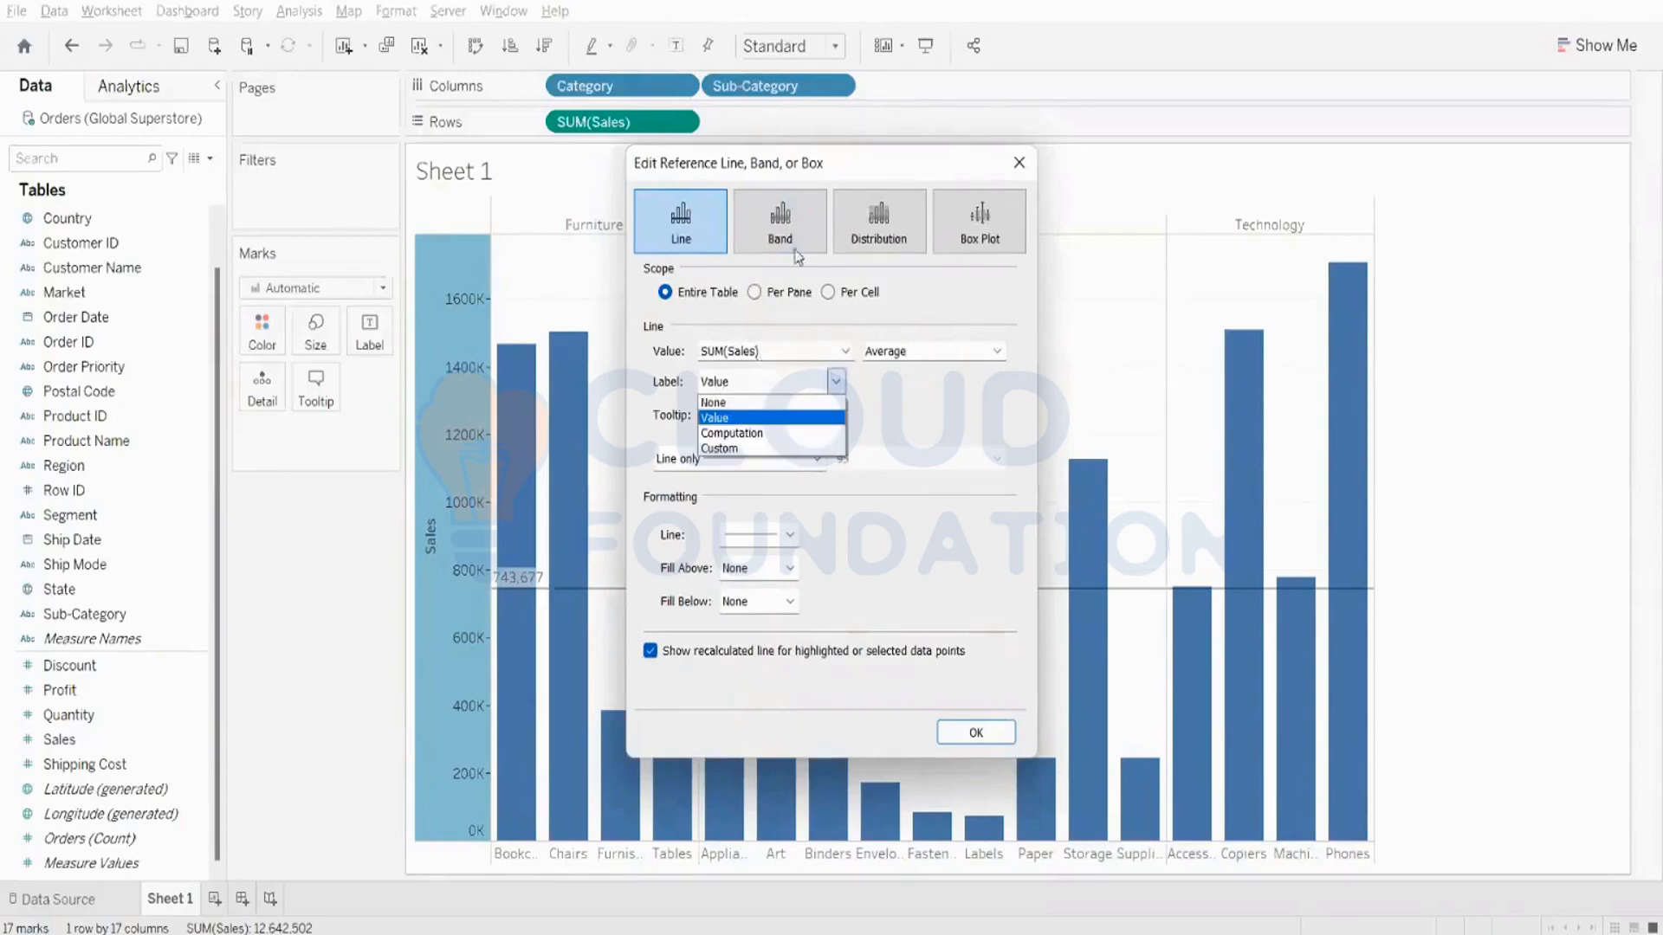
pyautogui.click(725, 419)
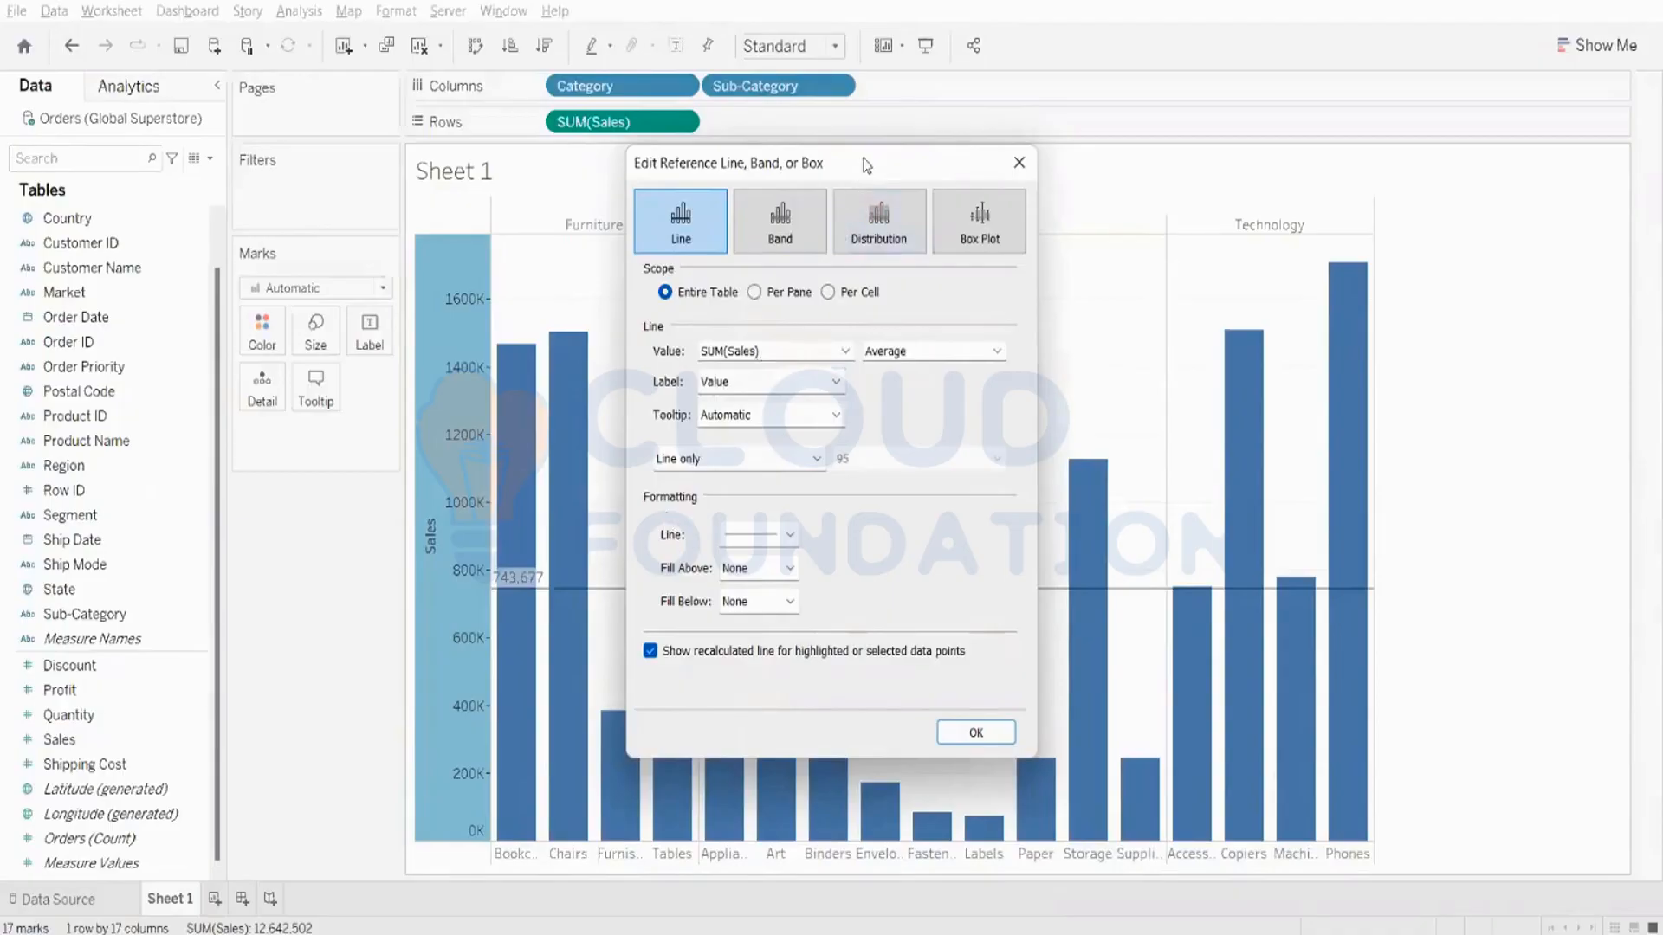
pyautogui.moveTo(863, 157); pyautogui.dragTo(1303, 158)
pyautogui.click(1197, 535)
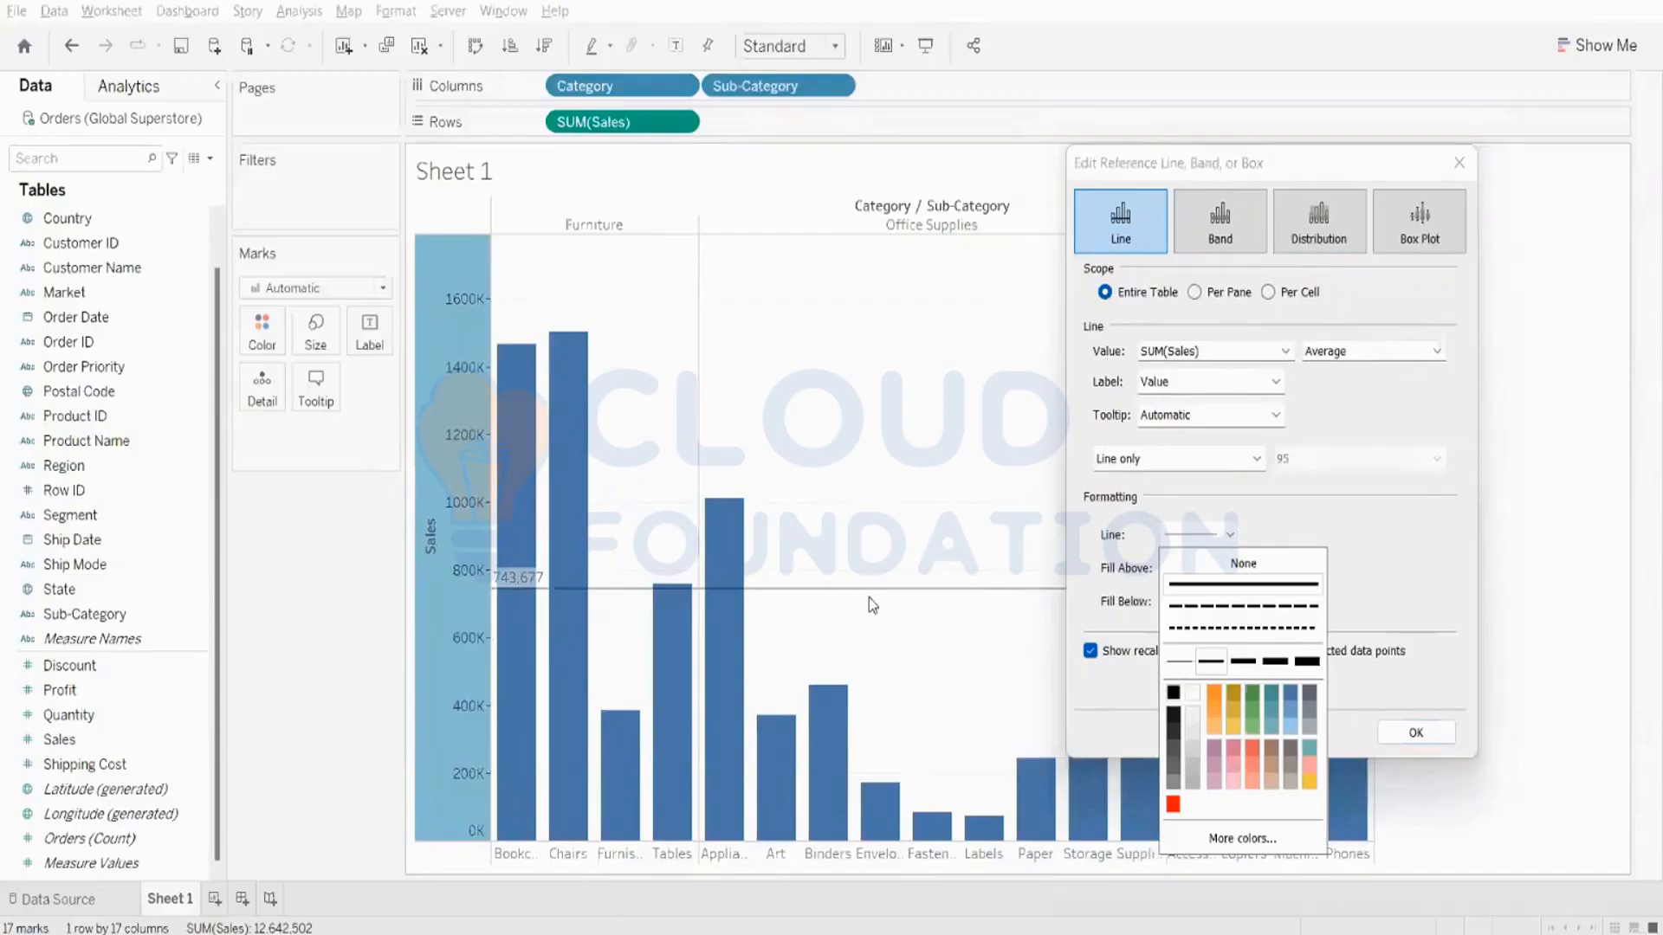
pyautogui.click(1203, 608)
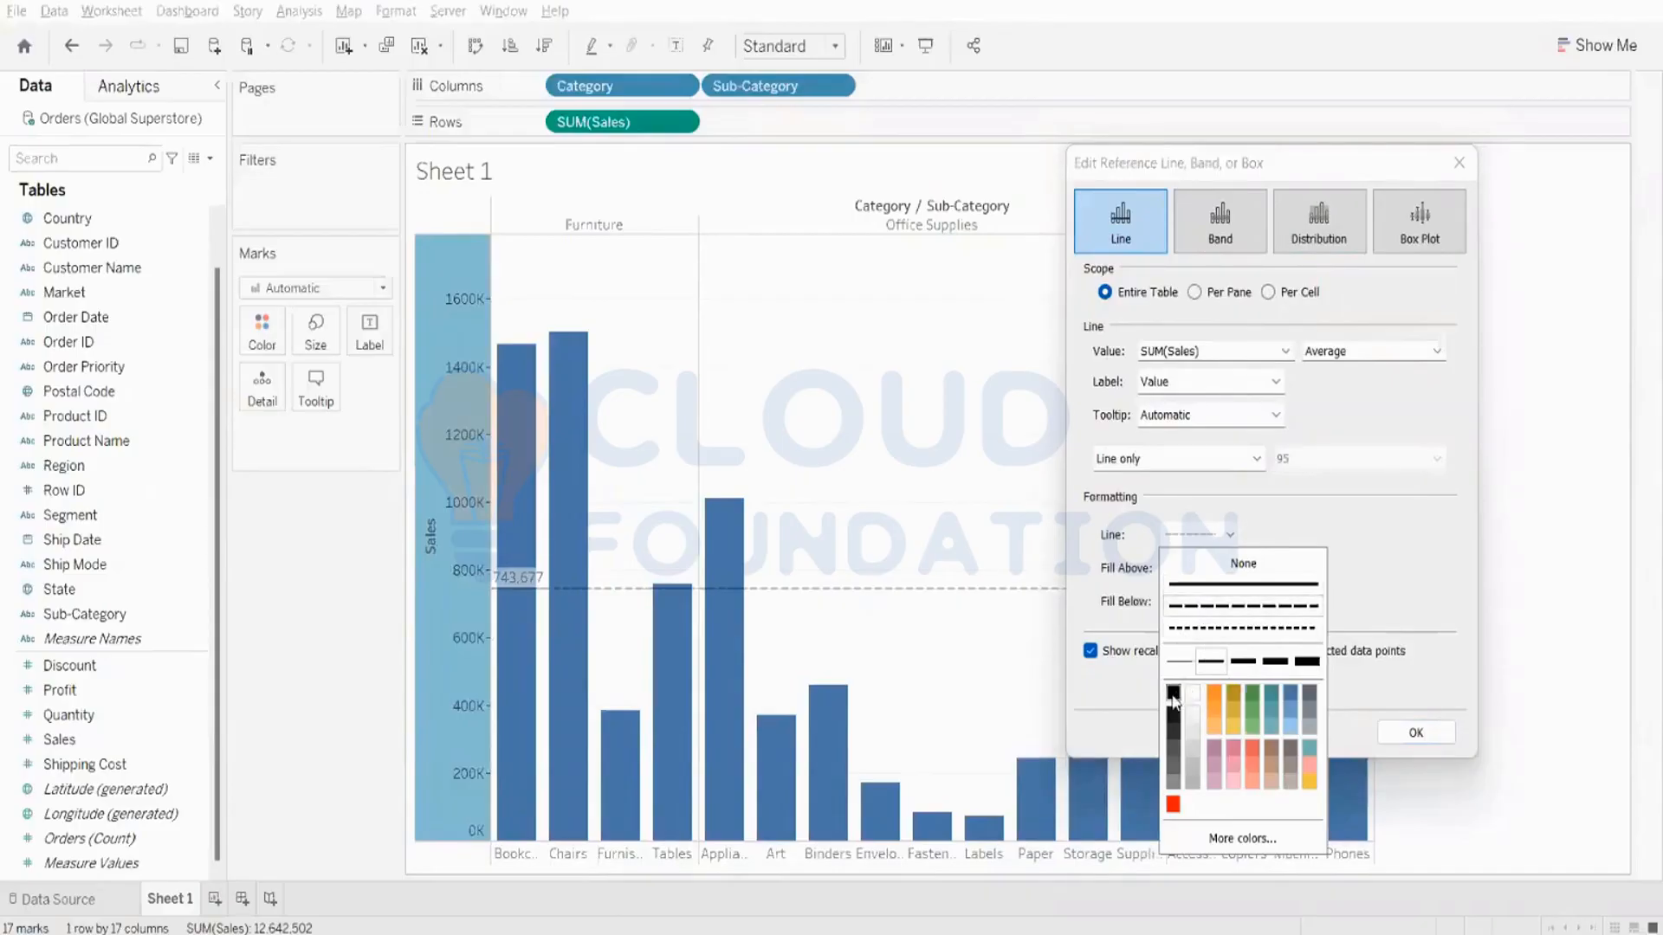
pyautogui.click(1306, 662)
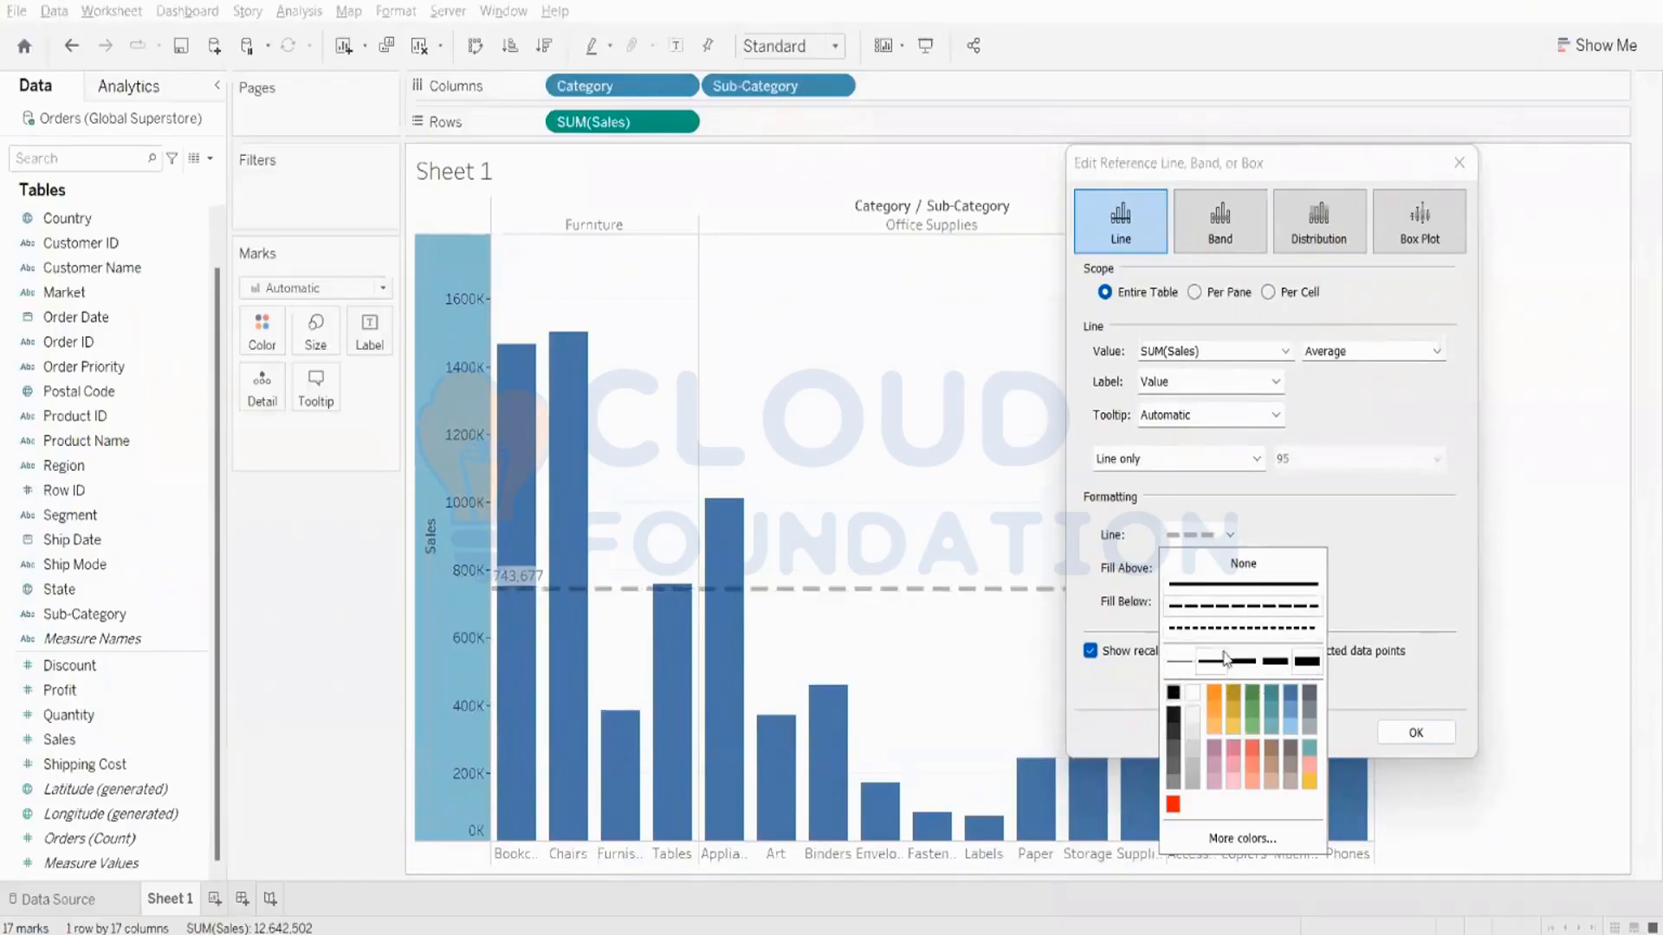
pyautogui.click(1267, 663)
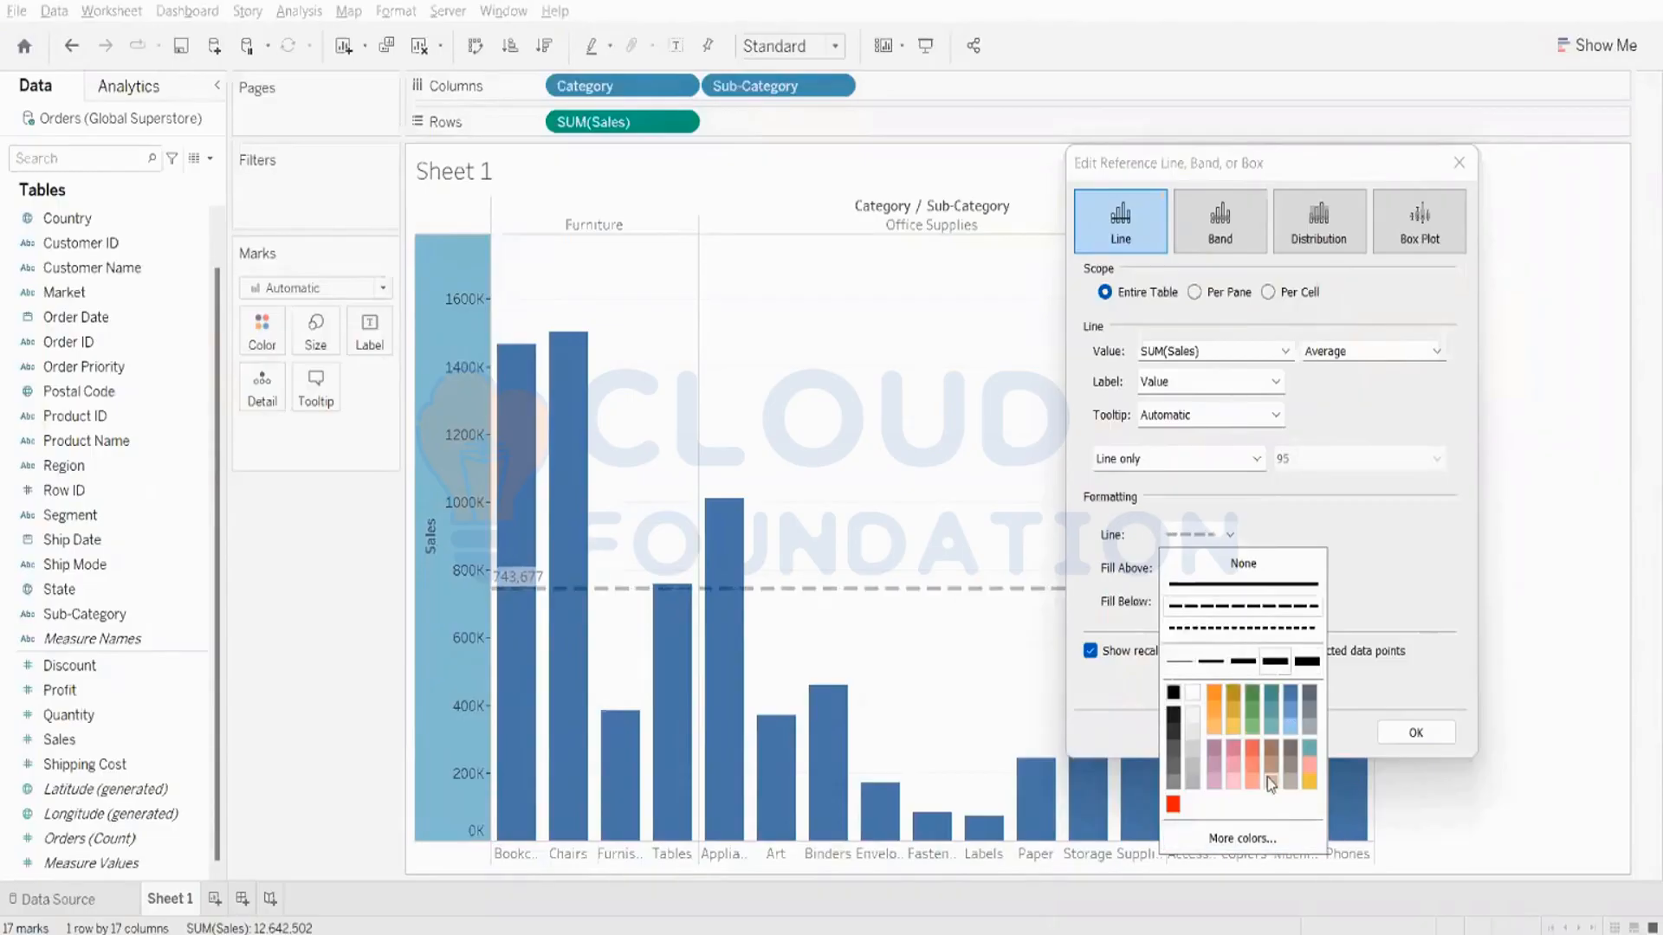
pyautogui.click(1398, 548)
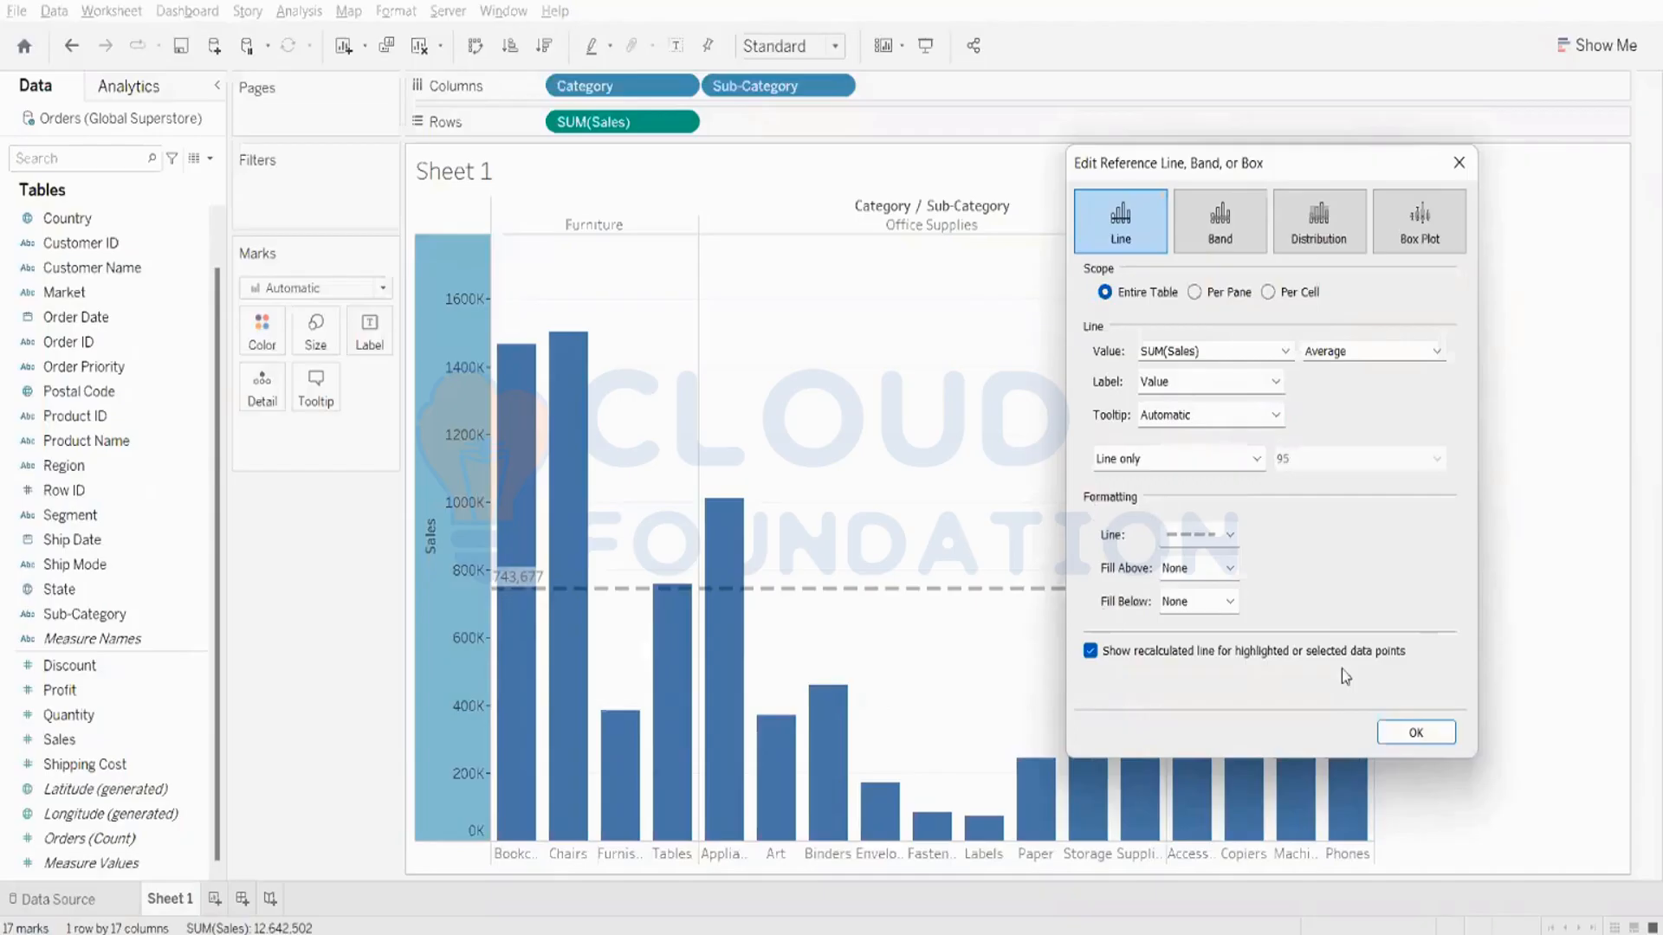
# - Try red and light grey as the fill above the average line, then set it to light orange
pyautogui.click(1199, 569)
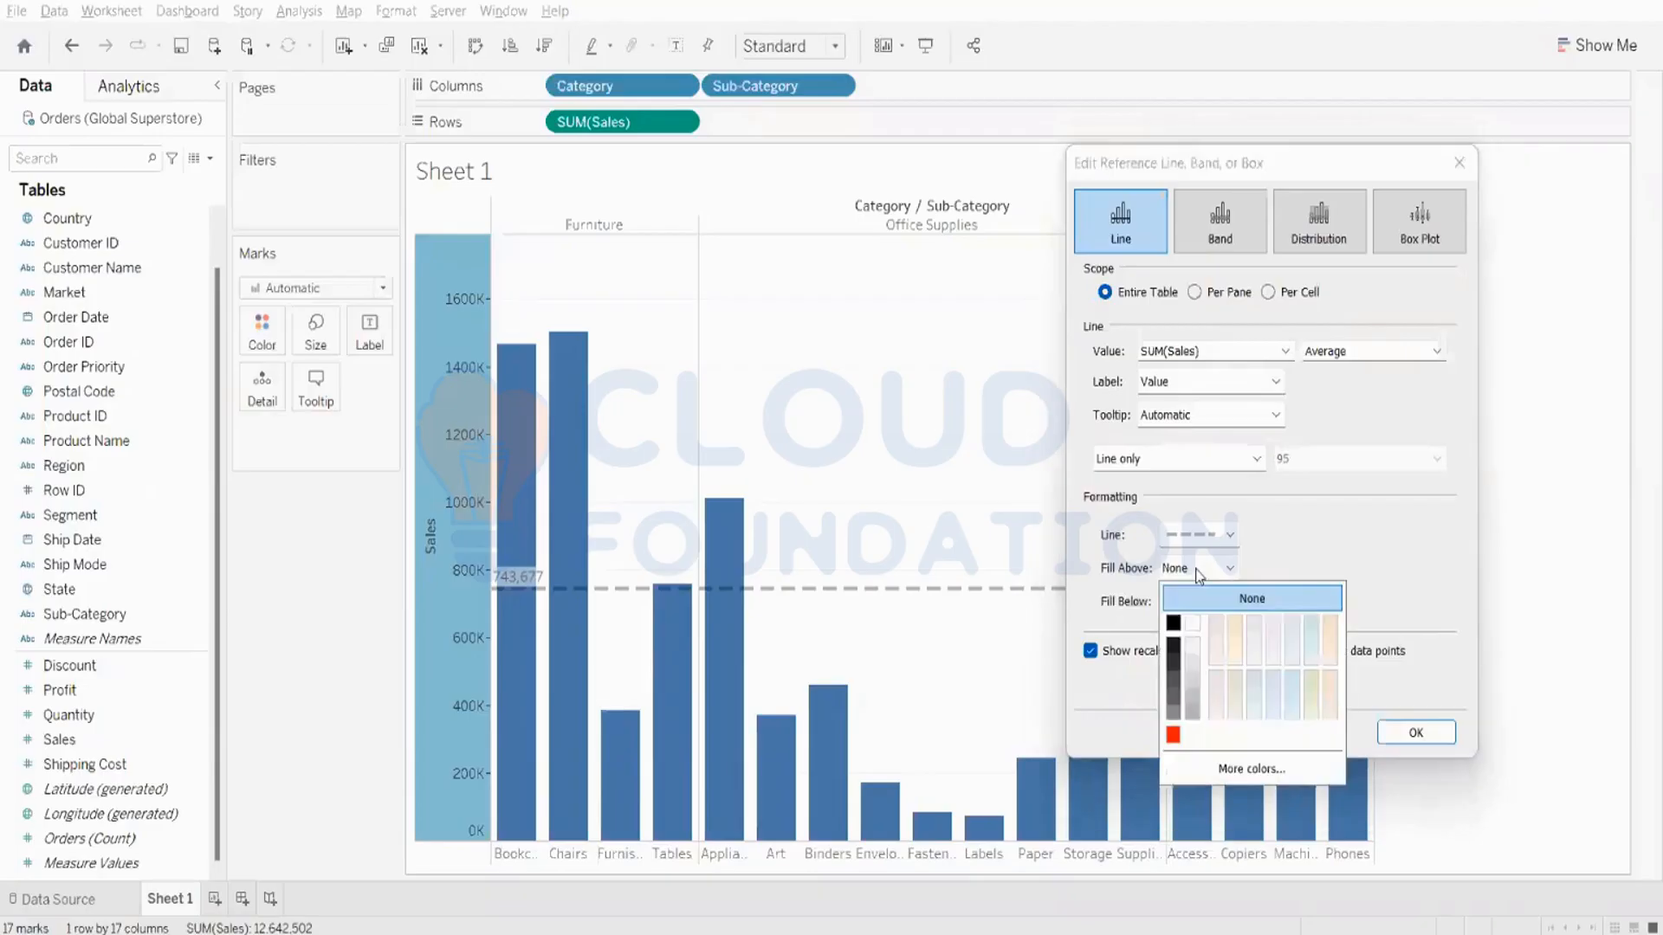
pyautogui.click(1173, 734)
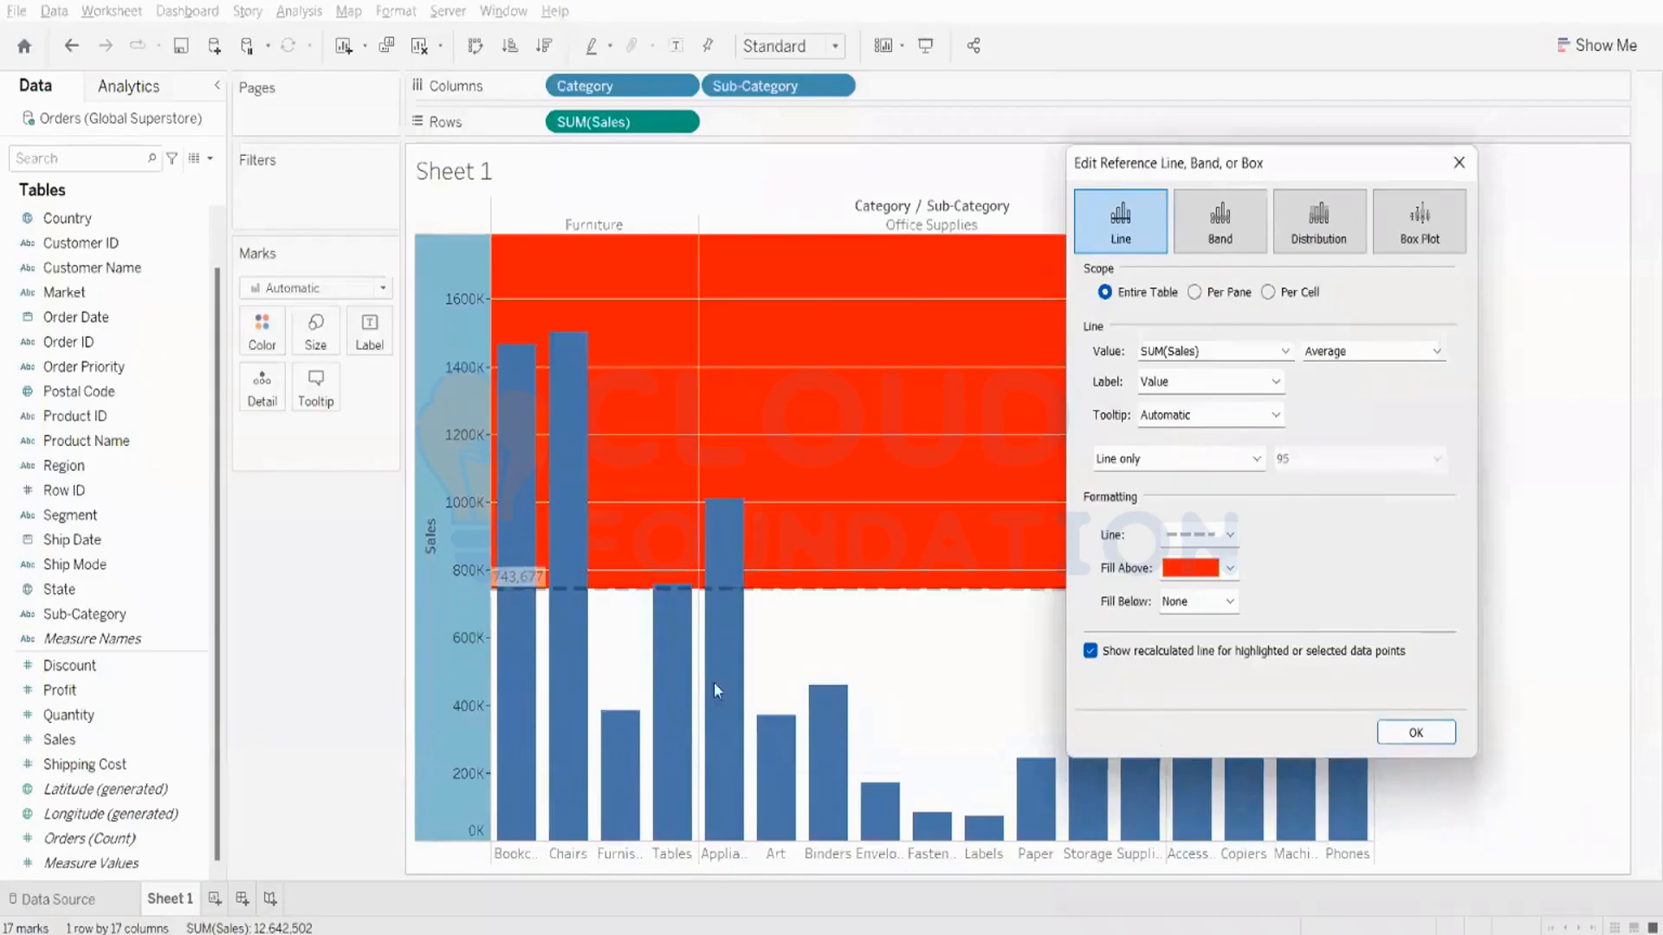
pyautogui.click(1230, 569)
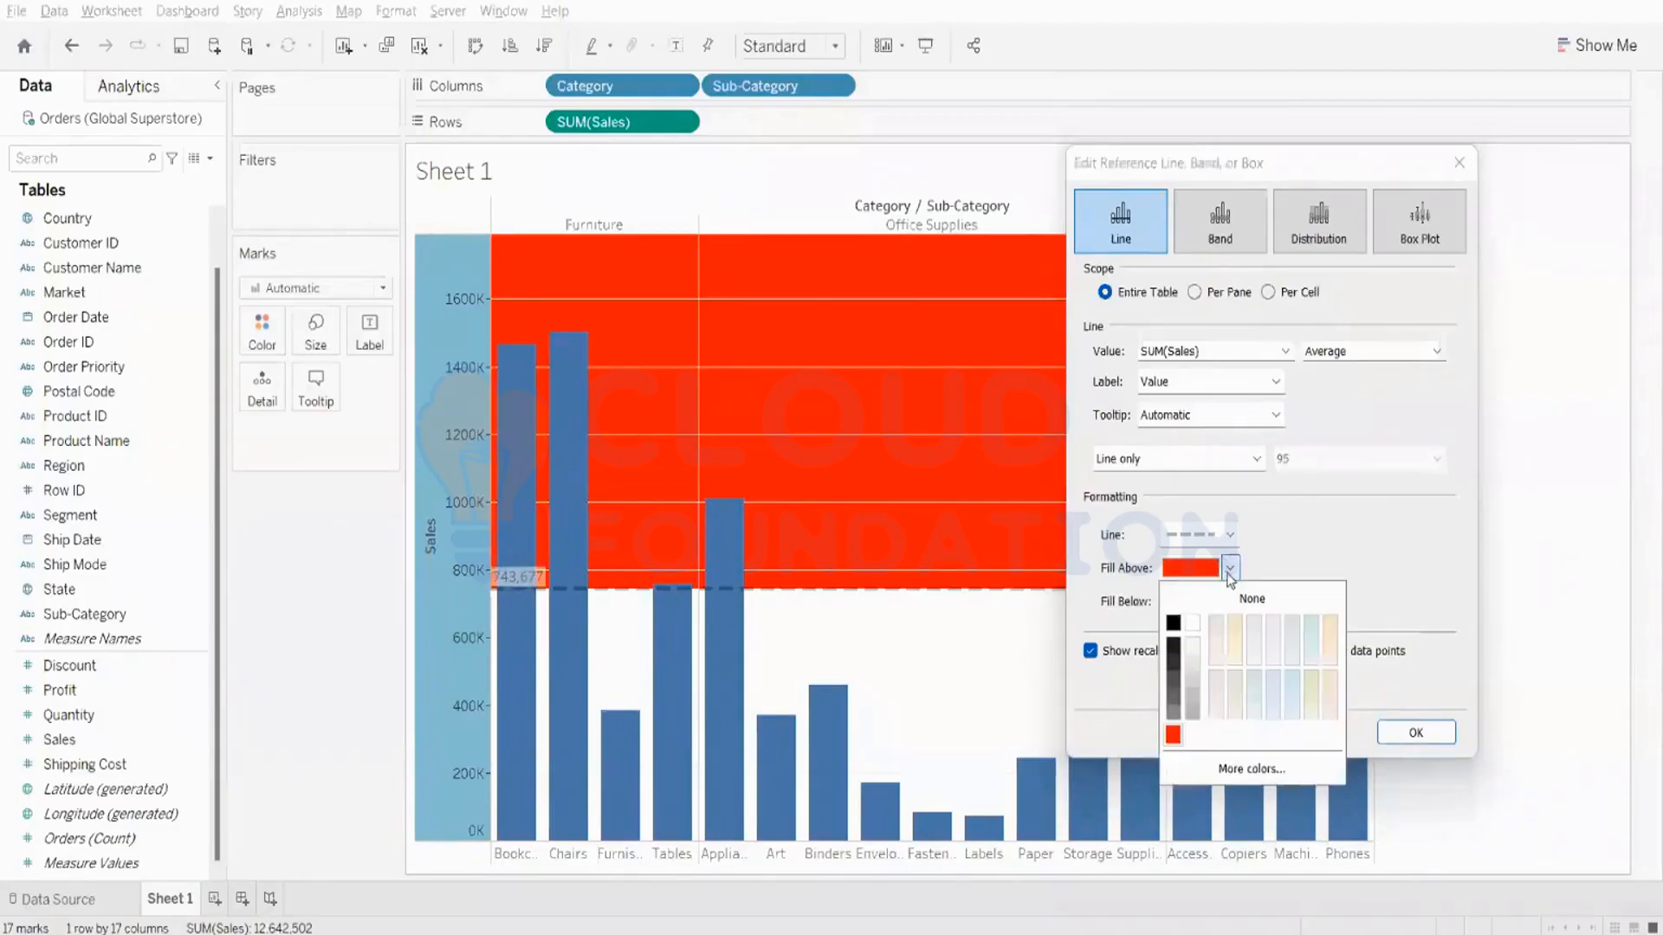
pyautogui.click(1247, 647)
pyautogui.click(1229, 569)
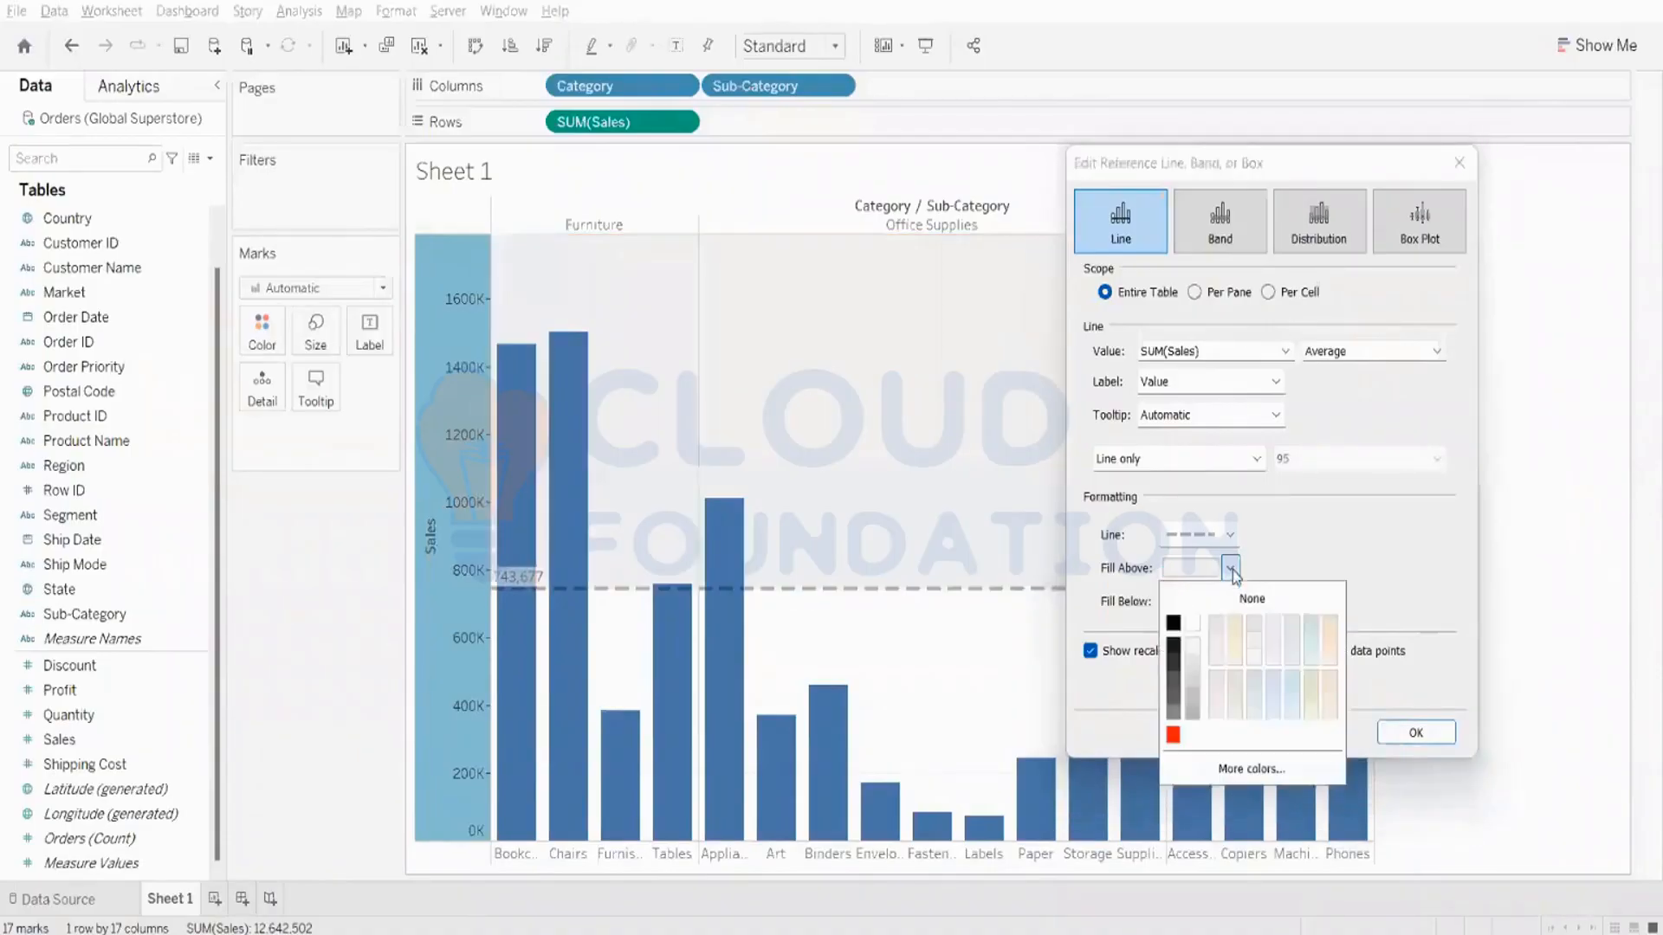
pyautogui.click(1331, 625)
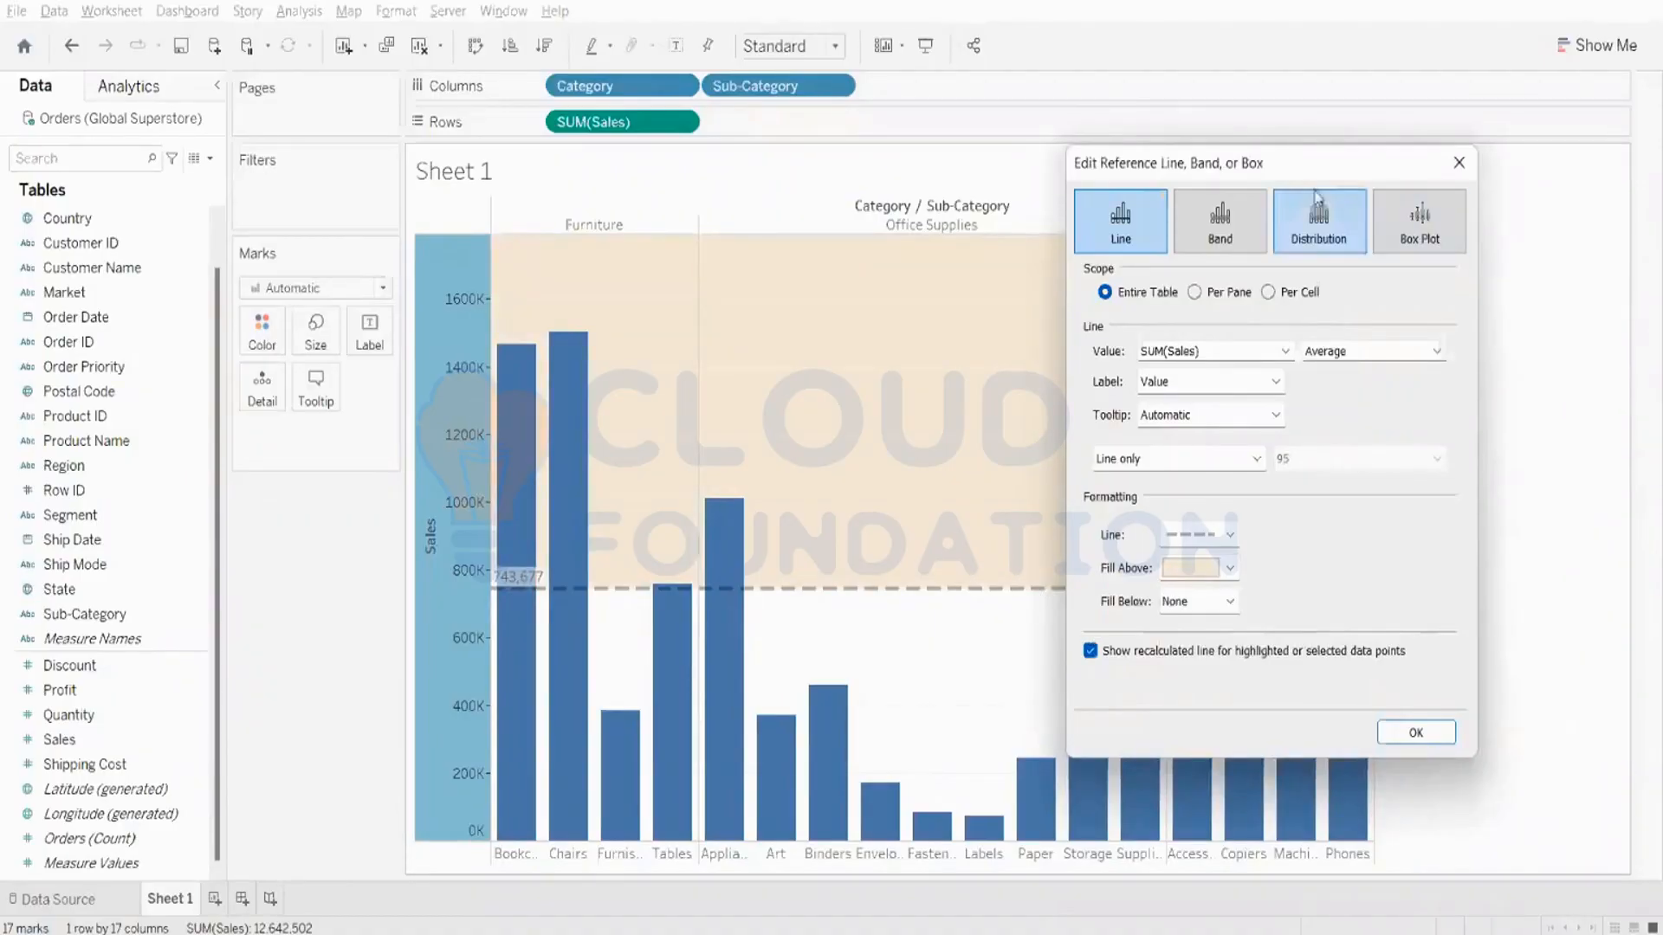
pyautogui.moveTo(1309, 163); pyautogui.dragTo(1199, 892)
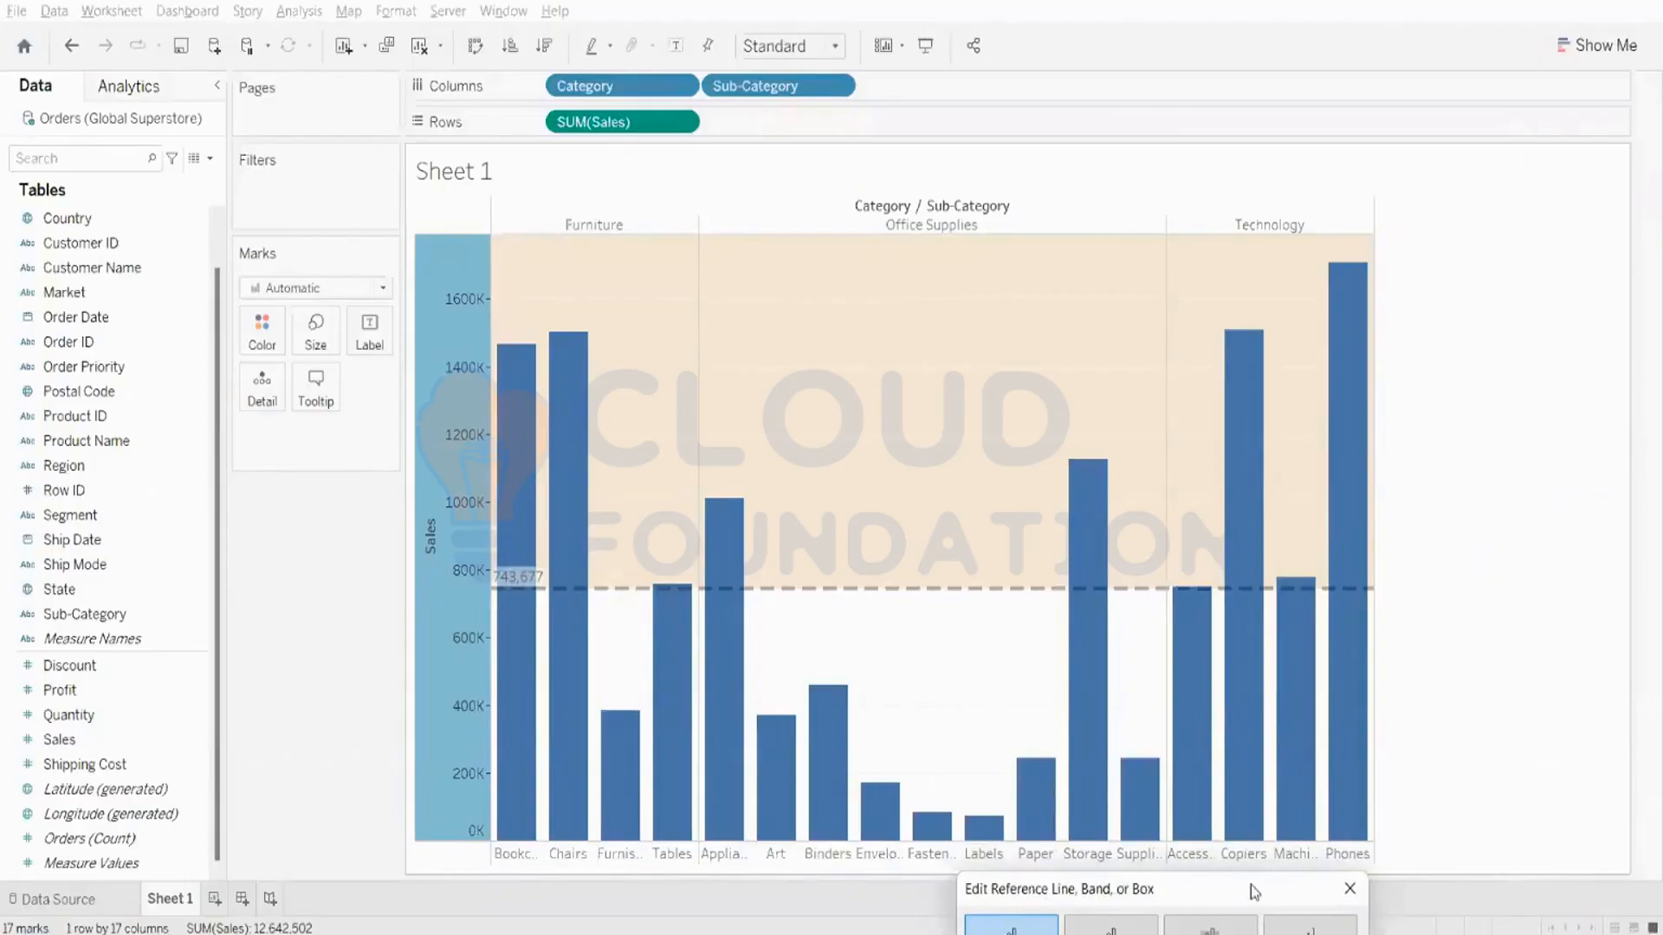
# - Try grey as the fill below the average line, set it to light blue-green, and finish editing
pyautogui.moveTo(1251, 885); pyautogui.dragTo(1599, 227)
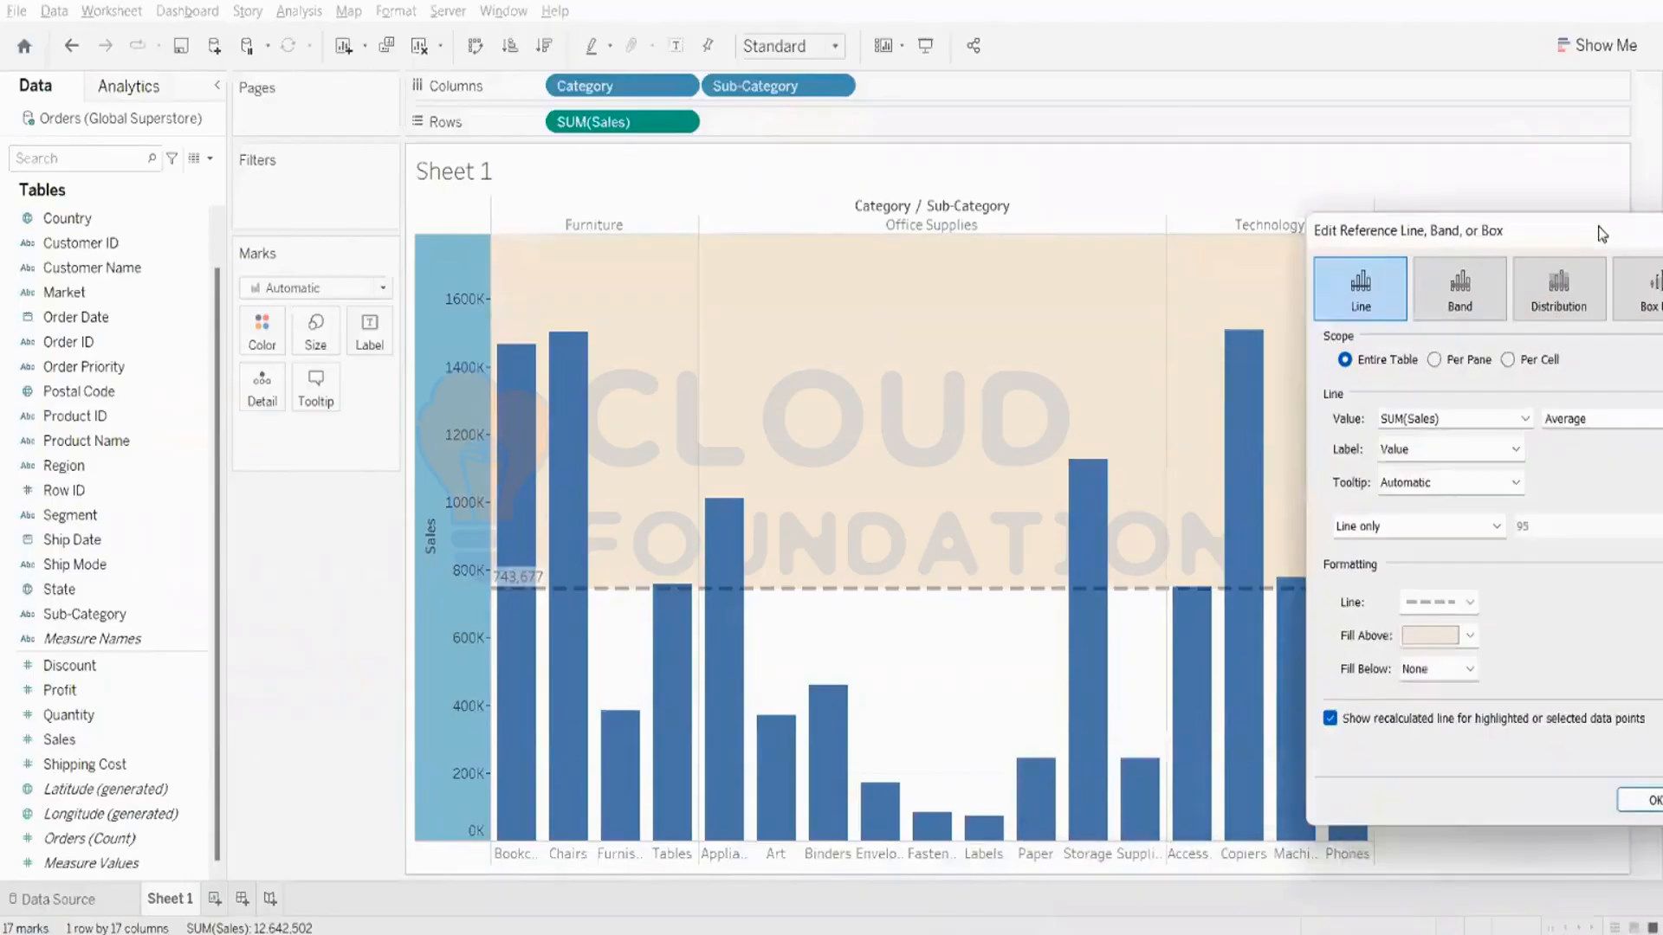
pyautogui.click(1433, 668)
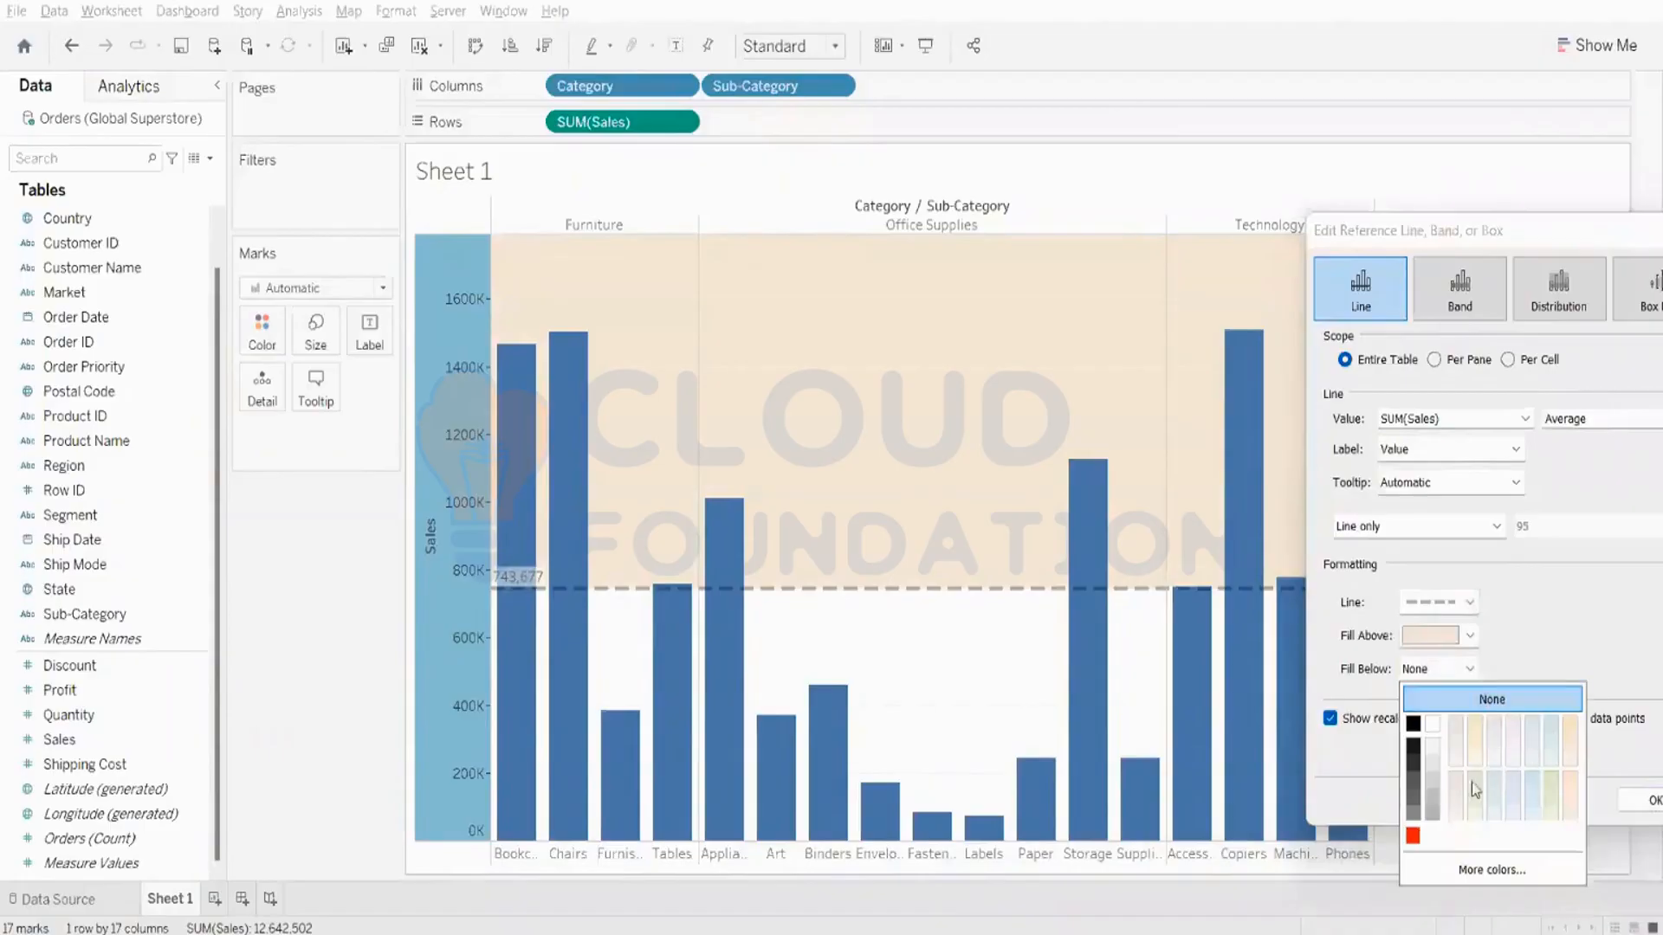
pyautogui.click(1434, 805)
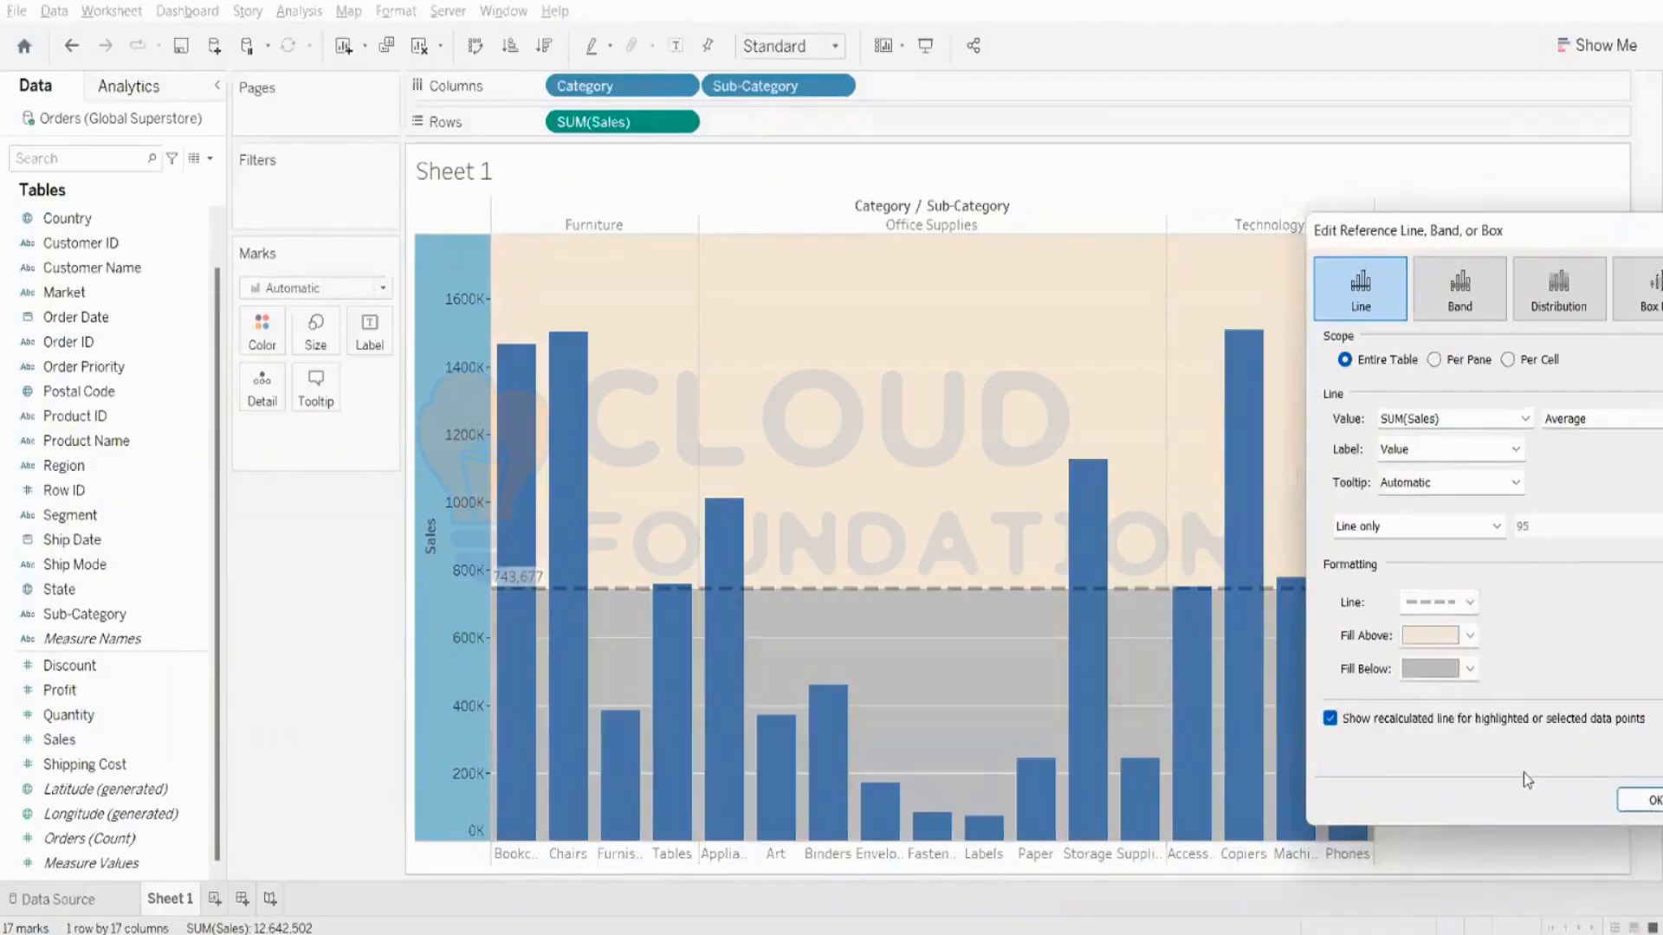
pyautogui.click(1465, 665)
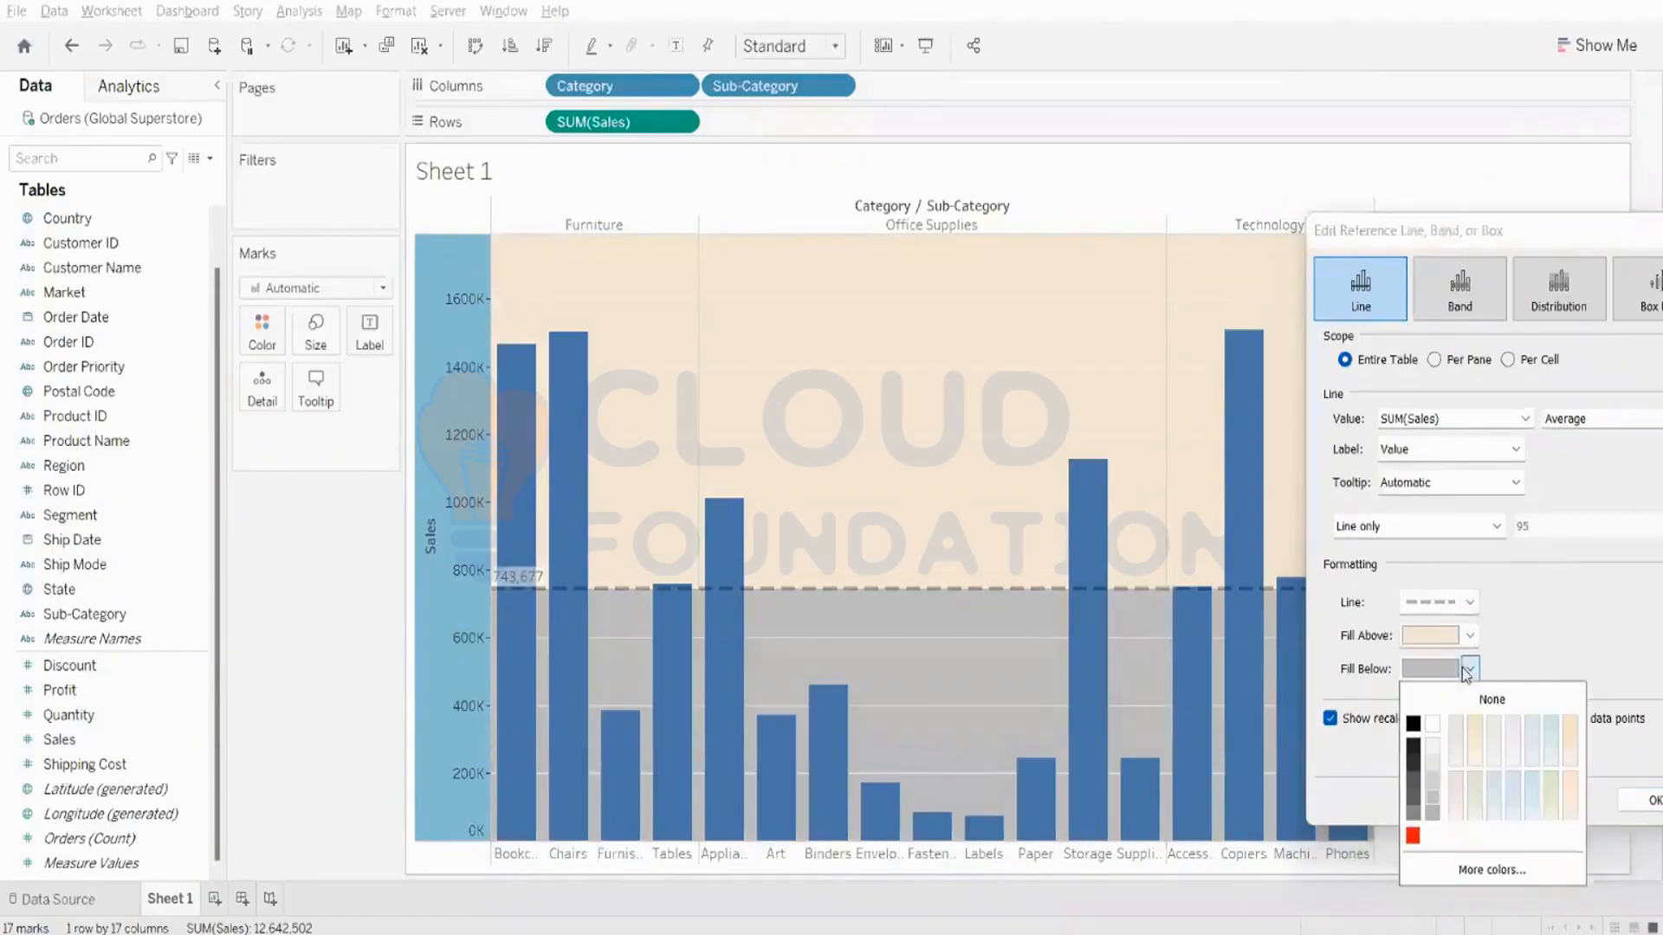
pyautogui.click(1552, 728)
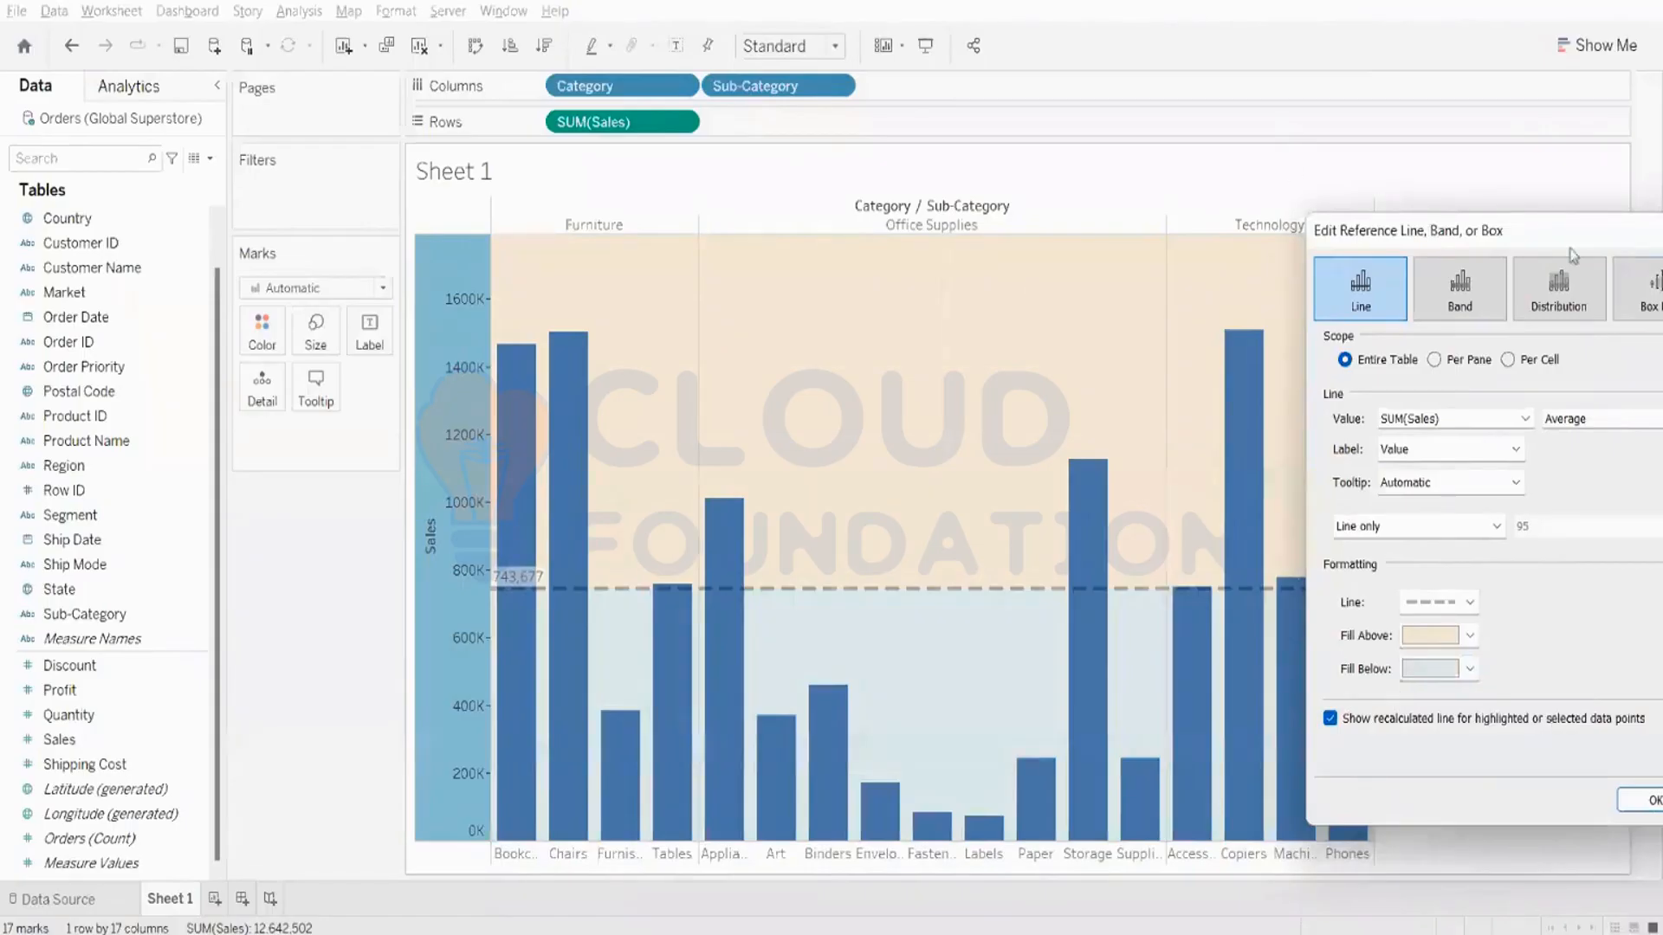
pyautogui.moveTo(1572, 247); pyautogui.dragTo(1379, 257)
pyautogui.click(1505, 241)
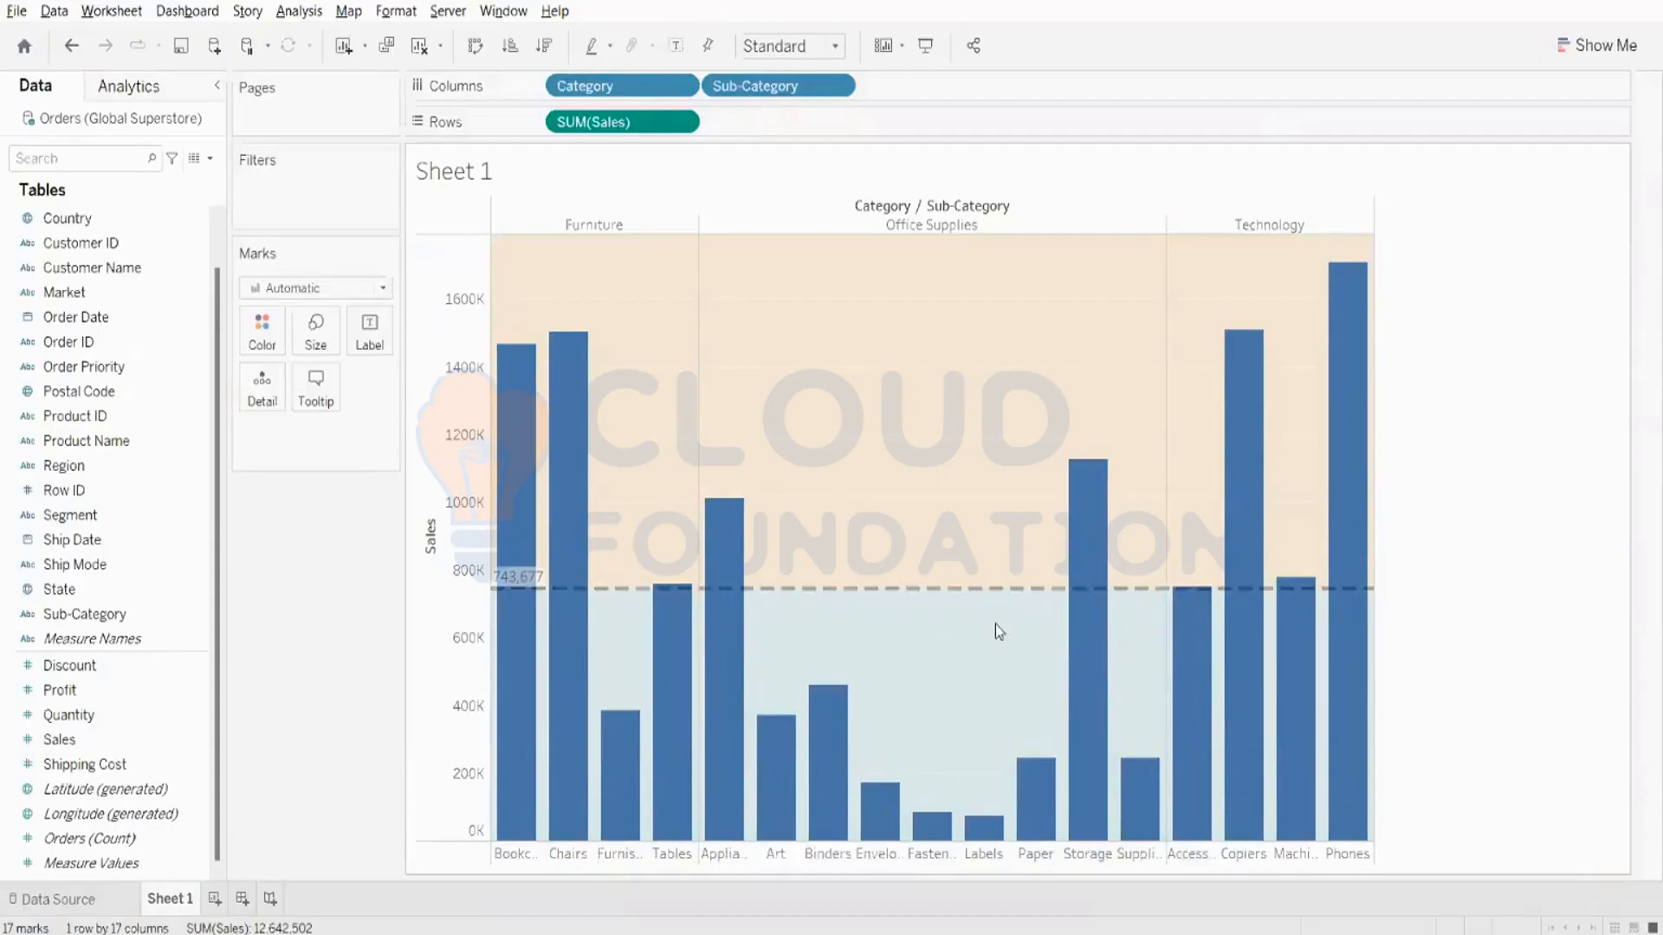
# - Change the scope of the average reference line on the Sales axis to Per Pane
pyautogui.moveTo(944, 596)
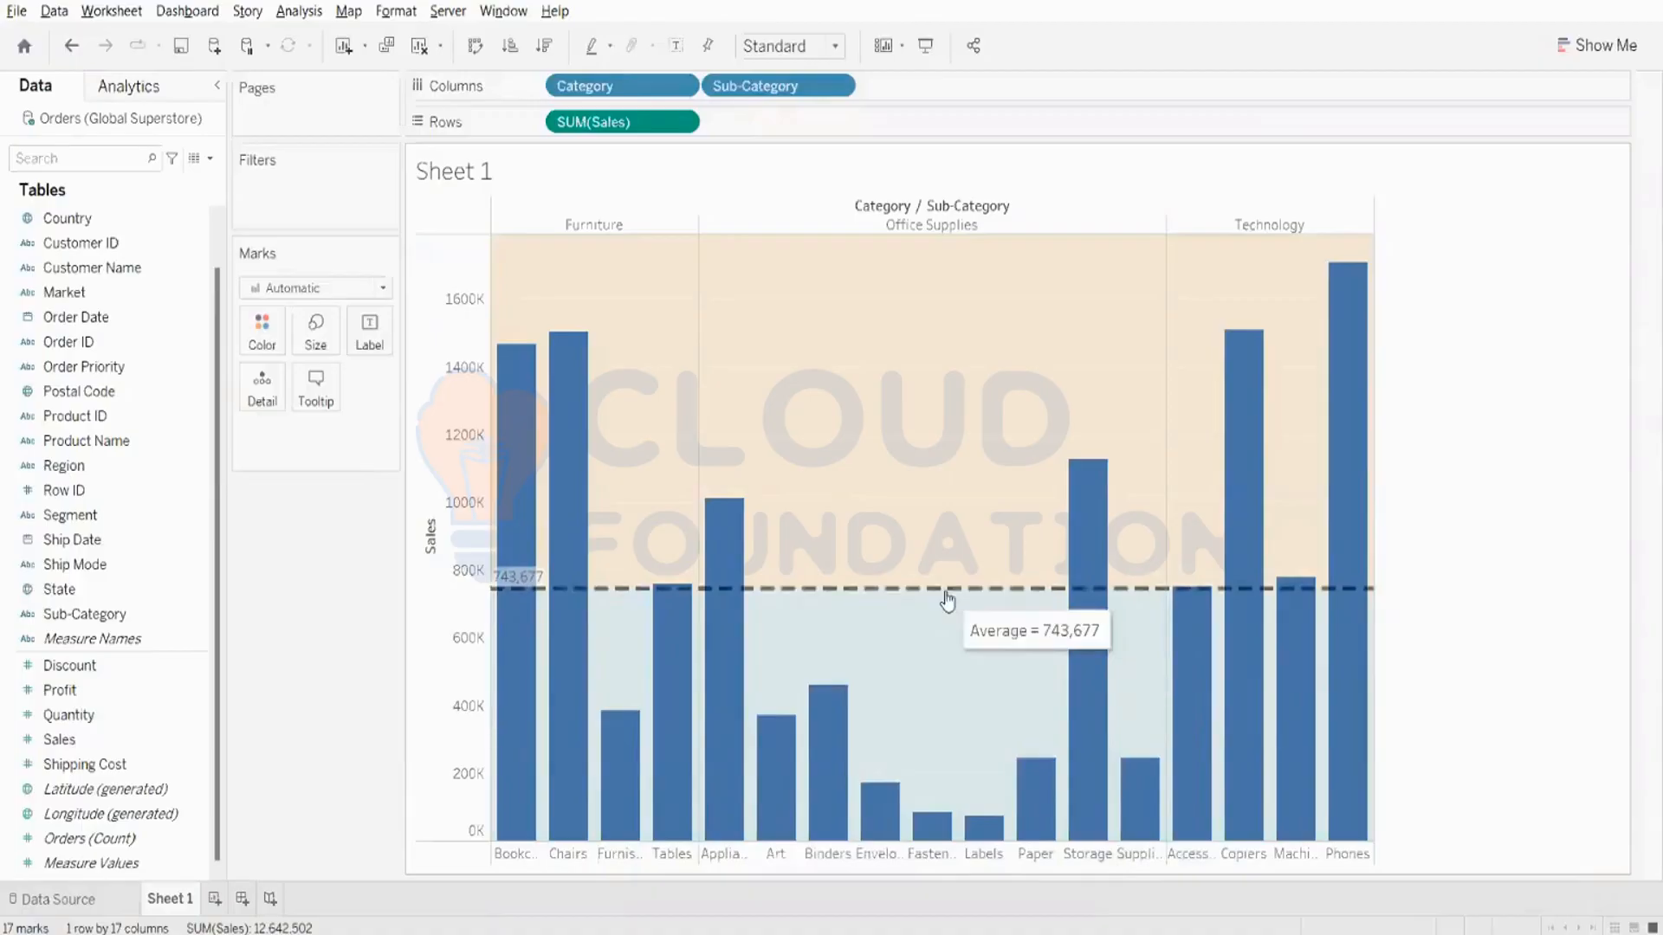
pyautogui.moveTo(499, 599)
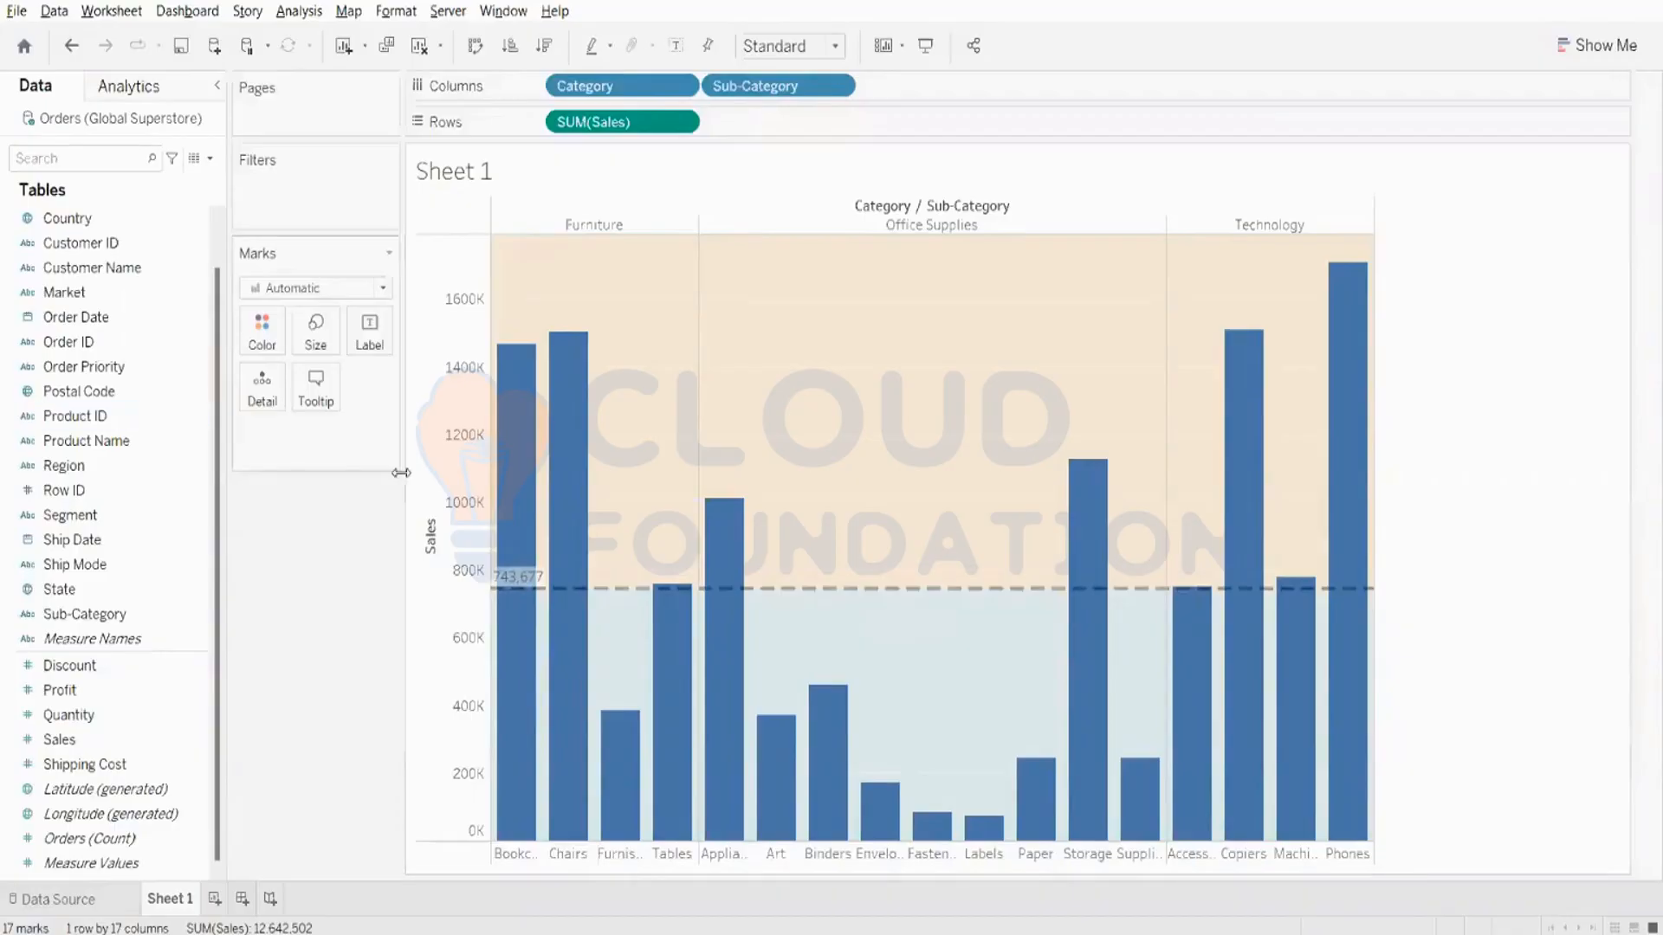
pyautogui.rightClick(442, 479)
pyautogui.click(518, 649)
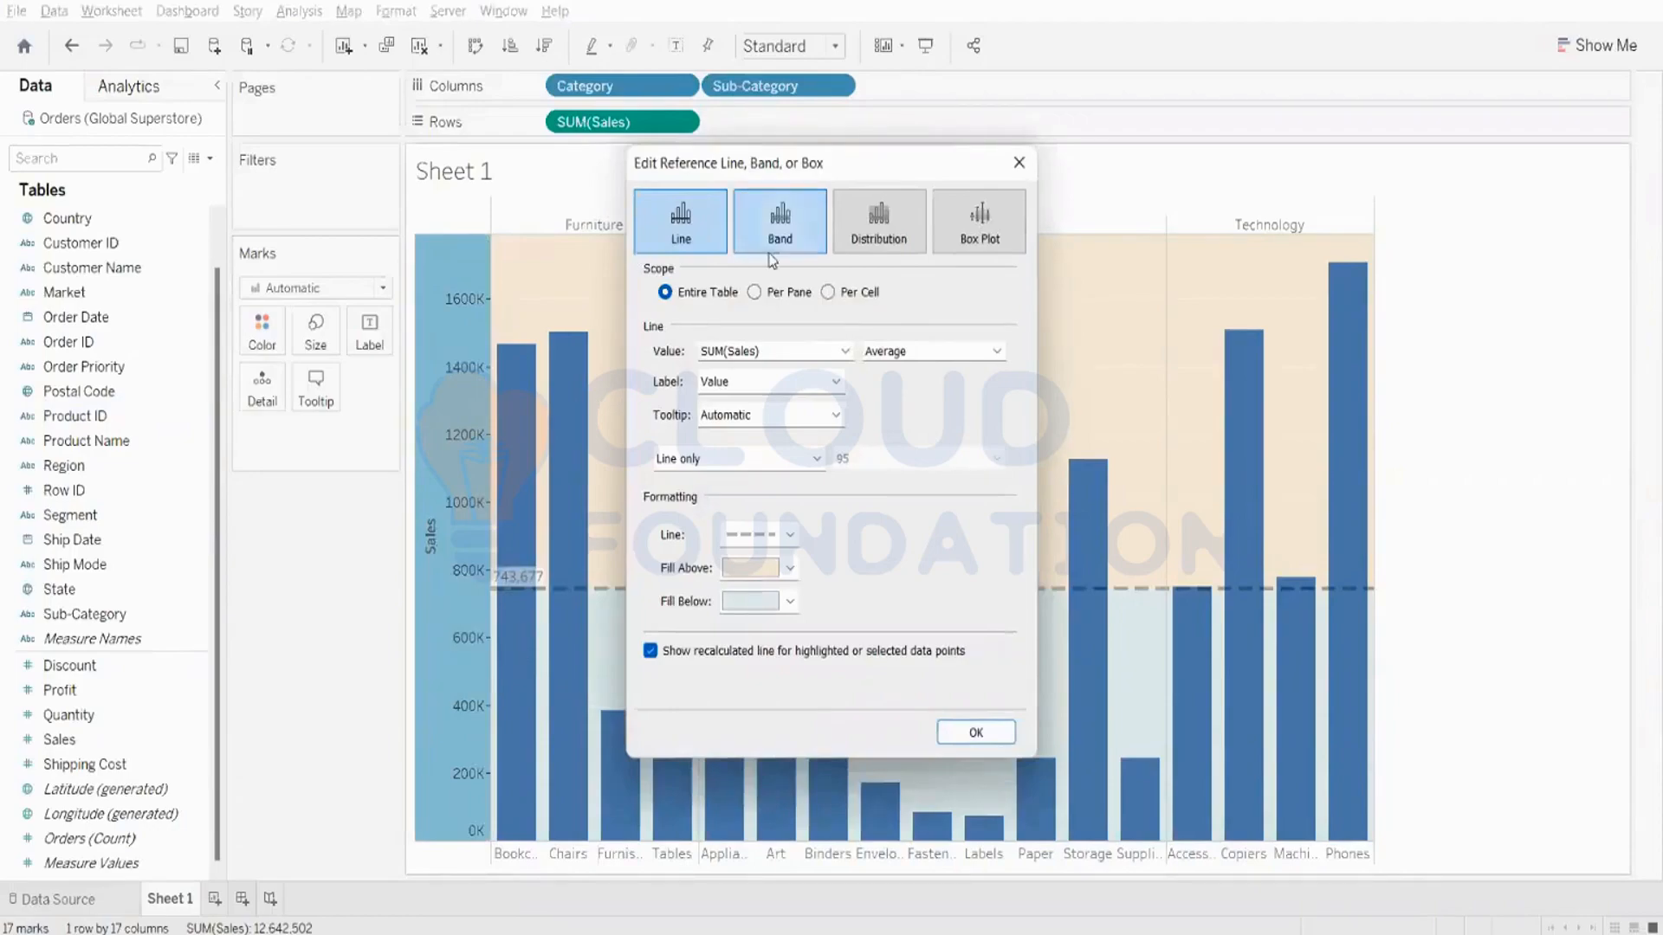
pyautogui.click(753, 292)
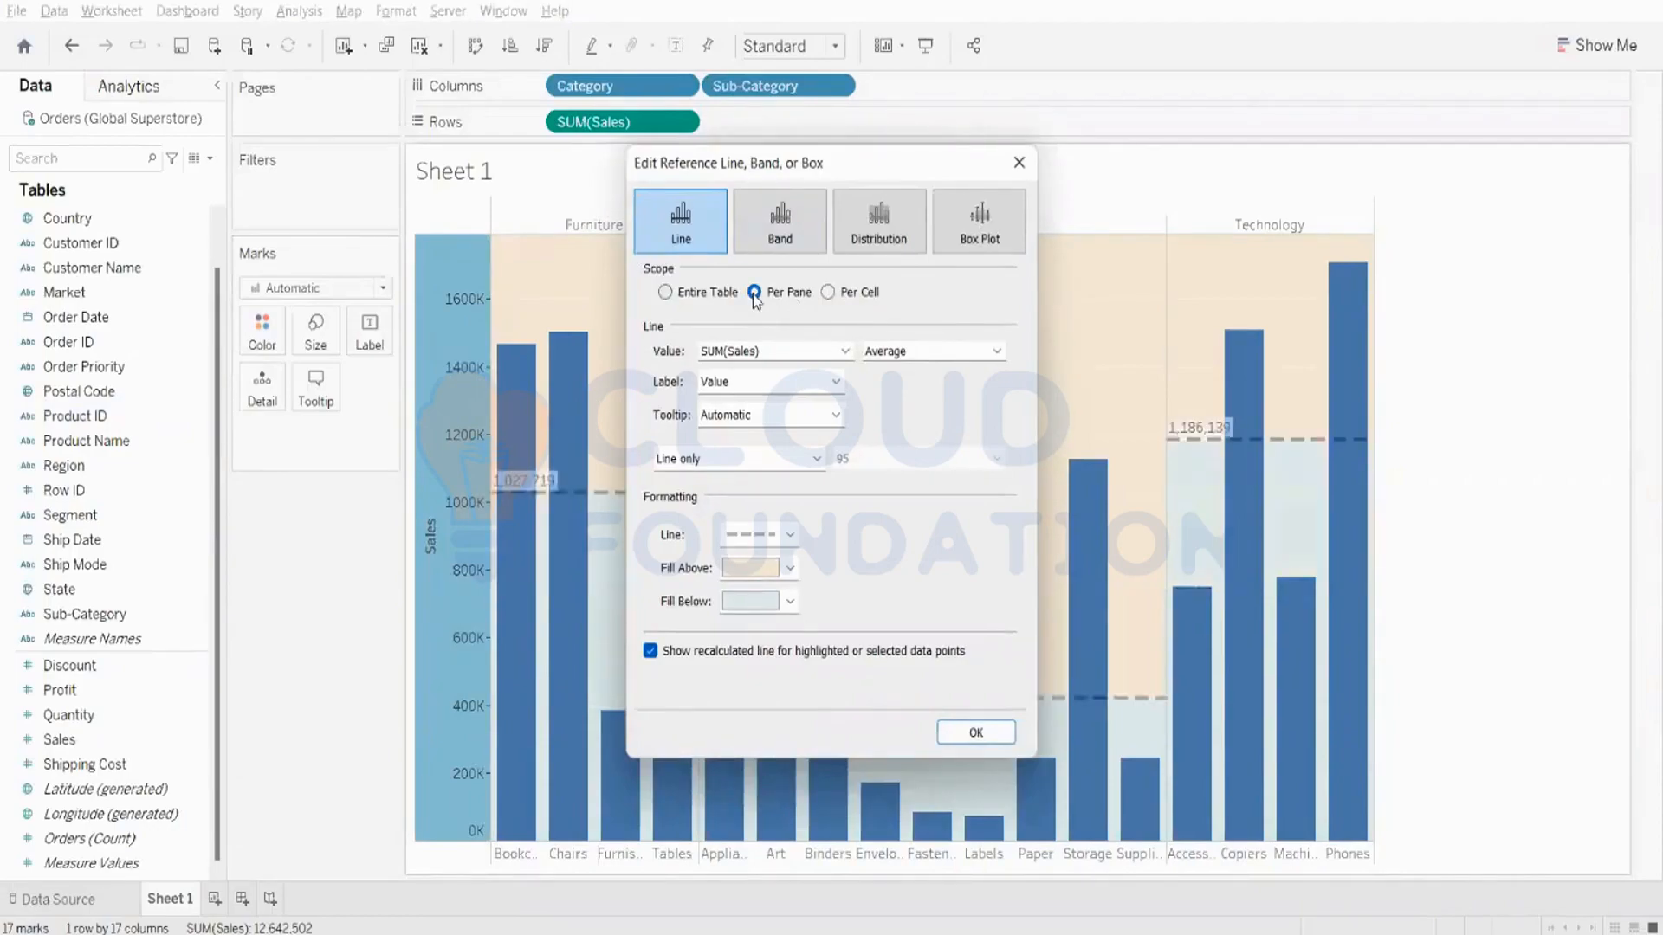
pyautogui.click(1019, 159)
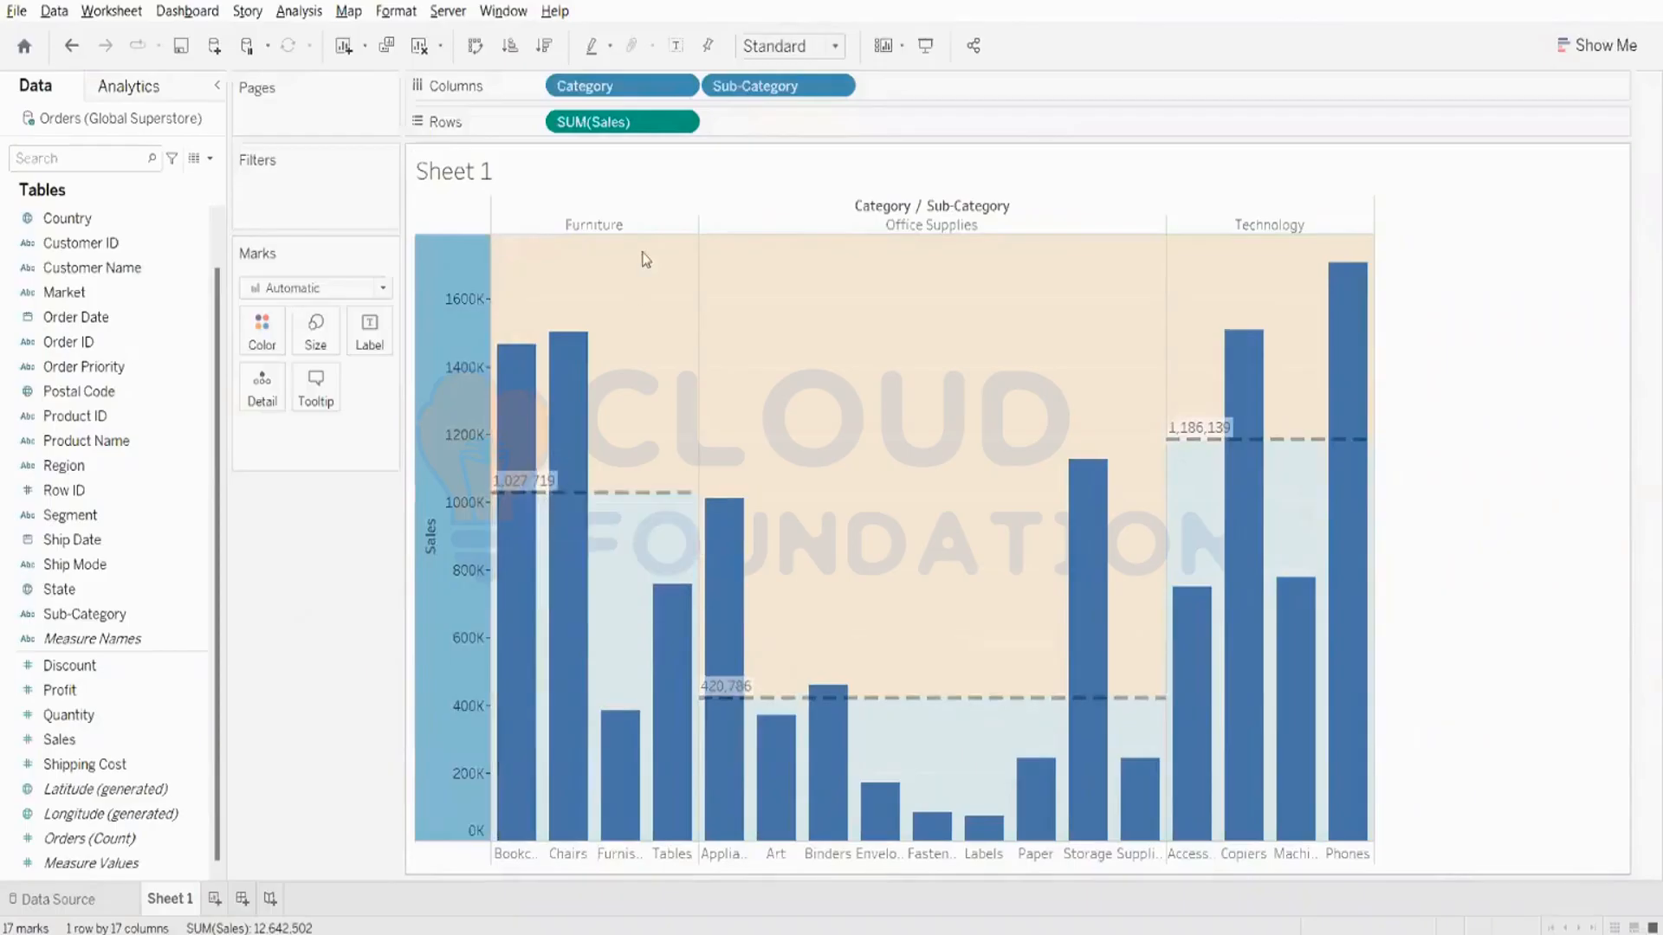
pyautogui.click(288, 620)
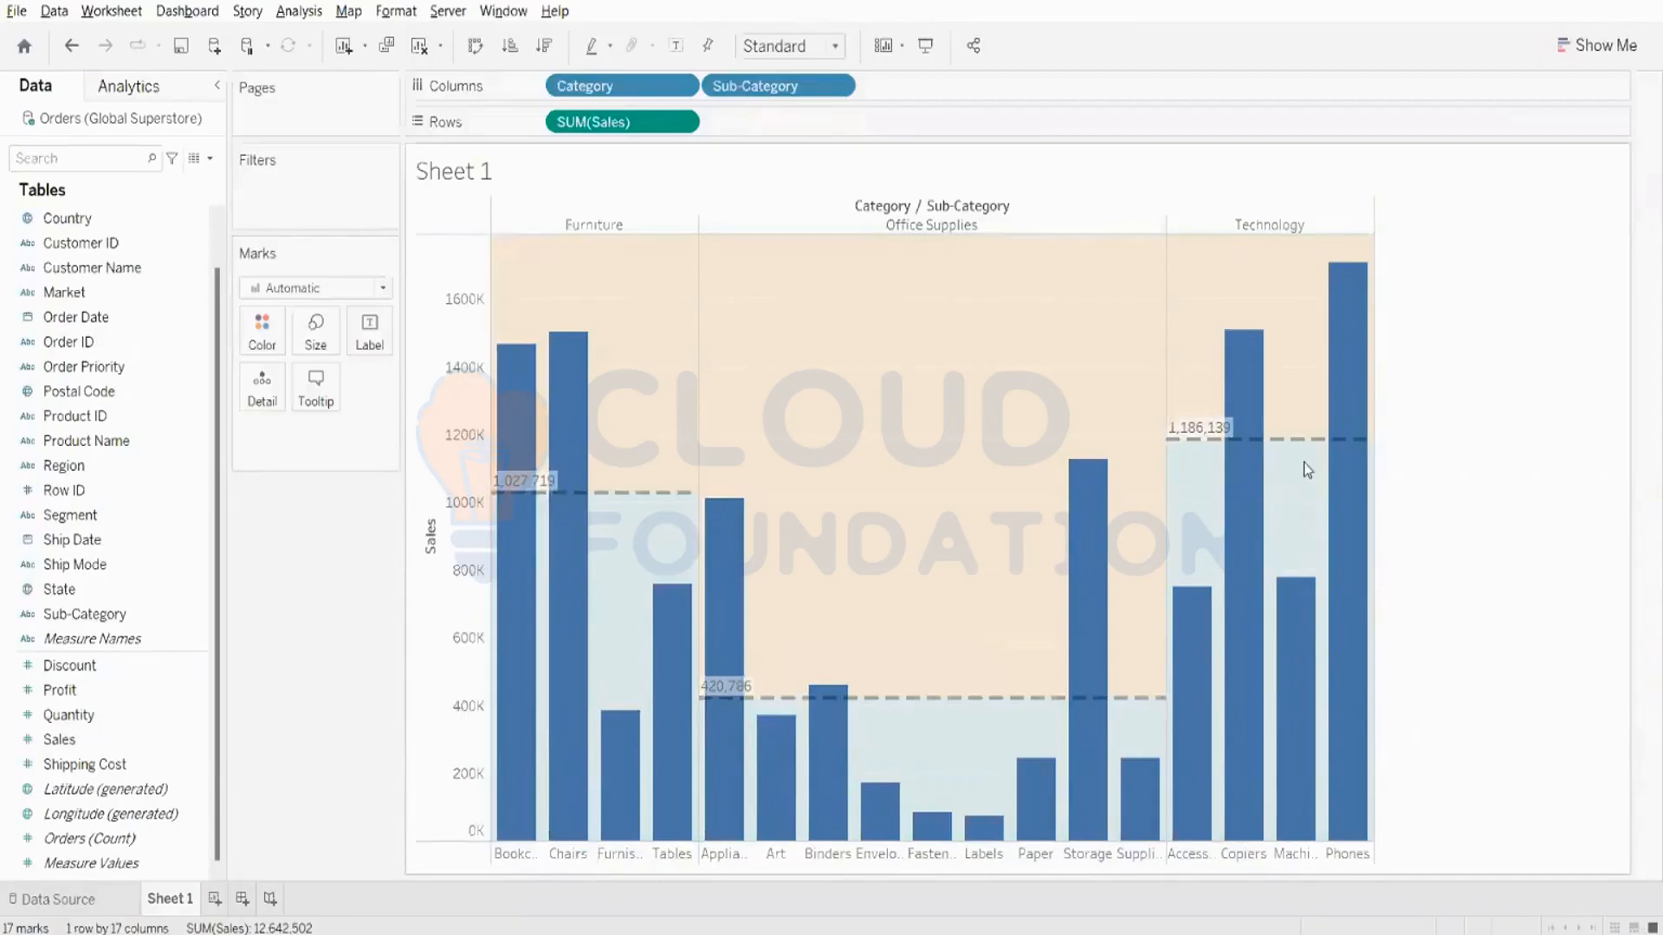
# - Replace the average line with an Entire Table reference band from Minimum to Maximum of SUM(Sales), filled with white
pyautogui.moveTo(1267, 445)
pyautogui.moveTo(533, 517)
pyautogui.moveTo(596, 495)
pyautogui.moveTo(1306, 583)
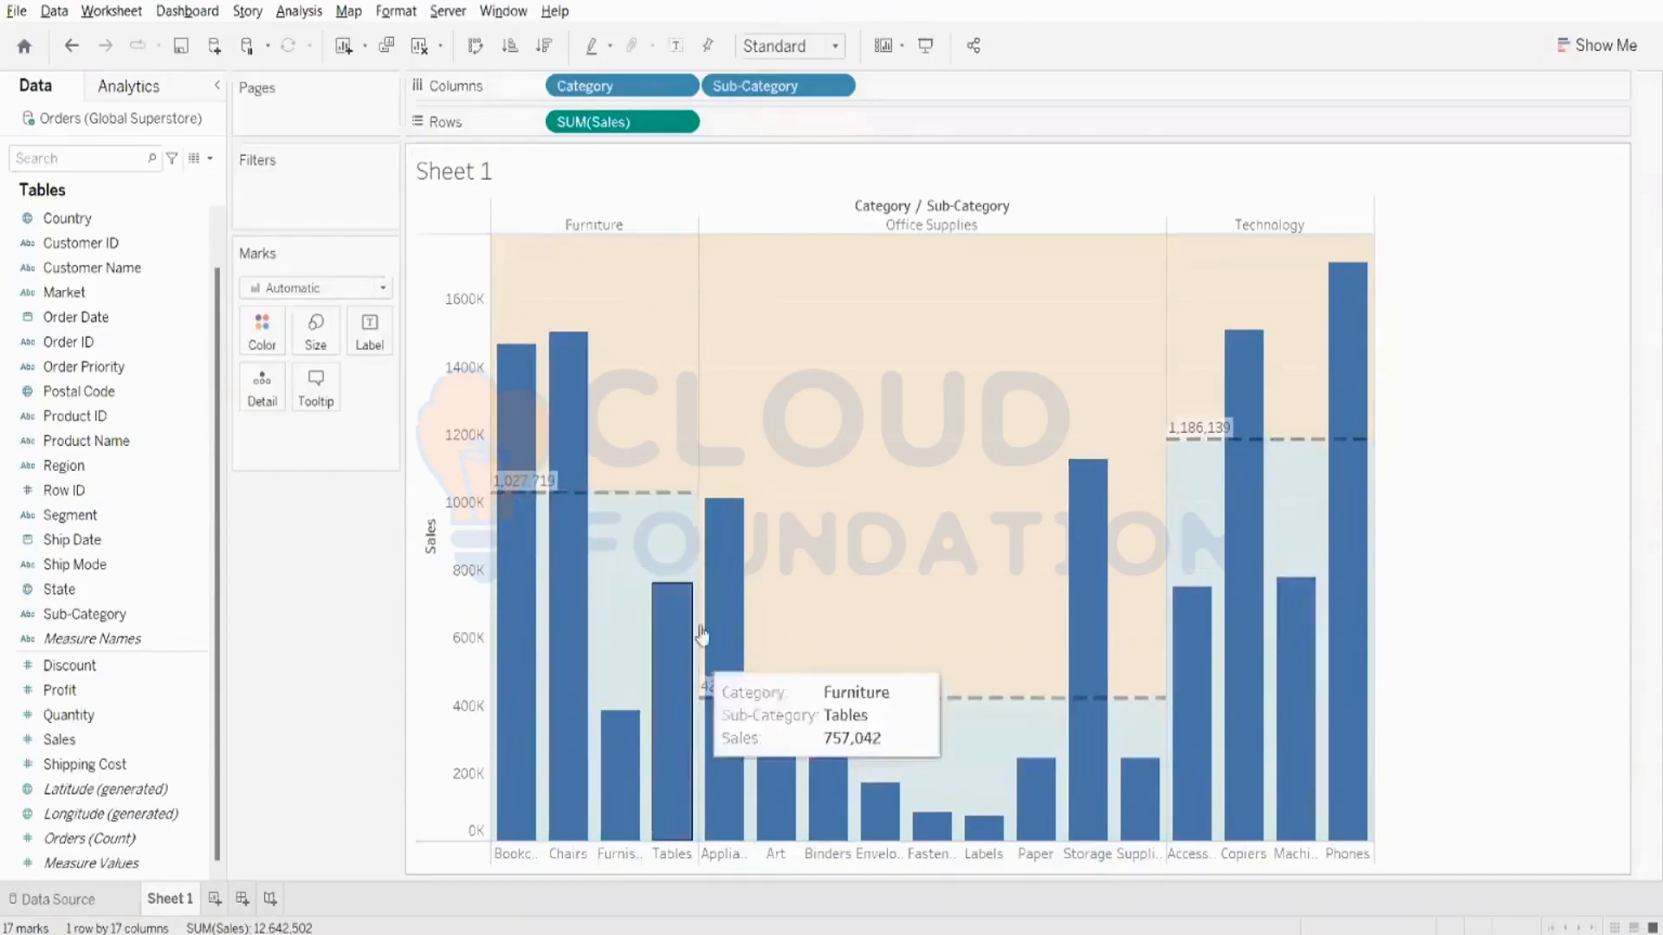
pyautogui.moveTo(819, 723)
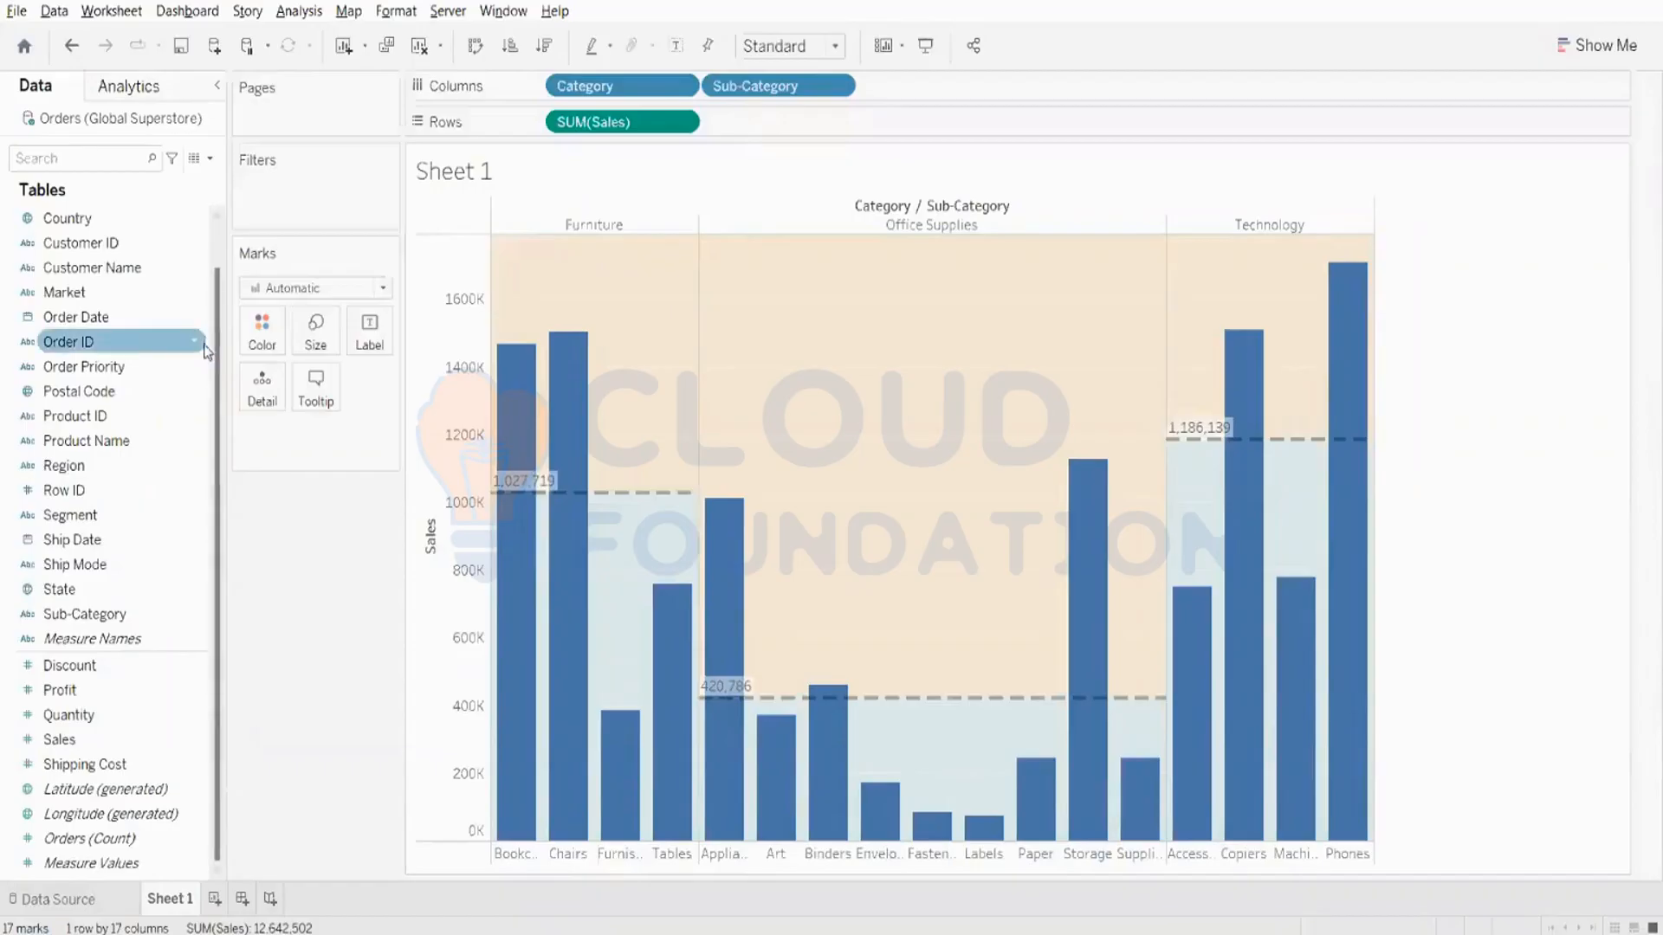
pyautogui.rightClick(468, 477)
pyautogui.click(530, 641)
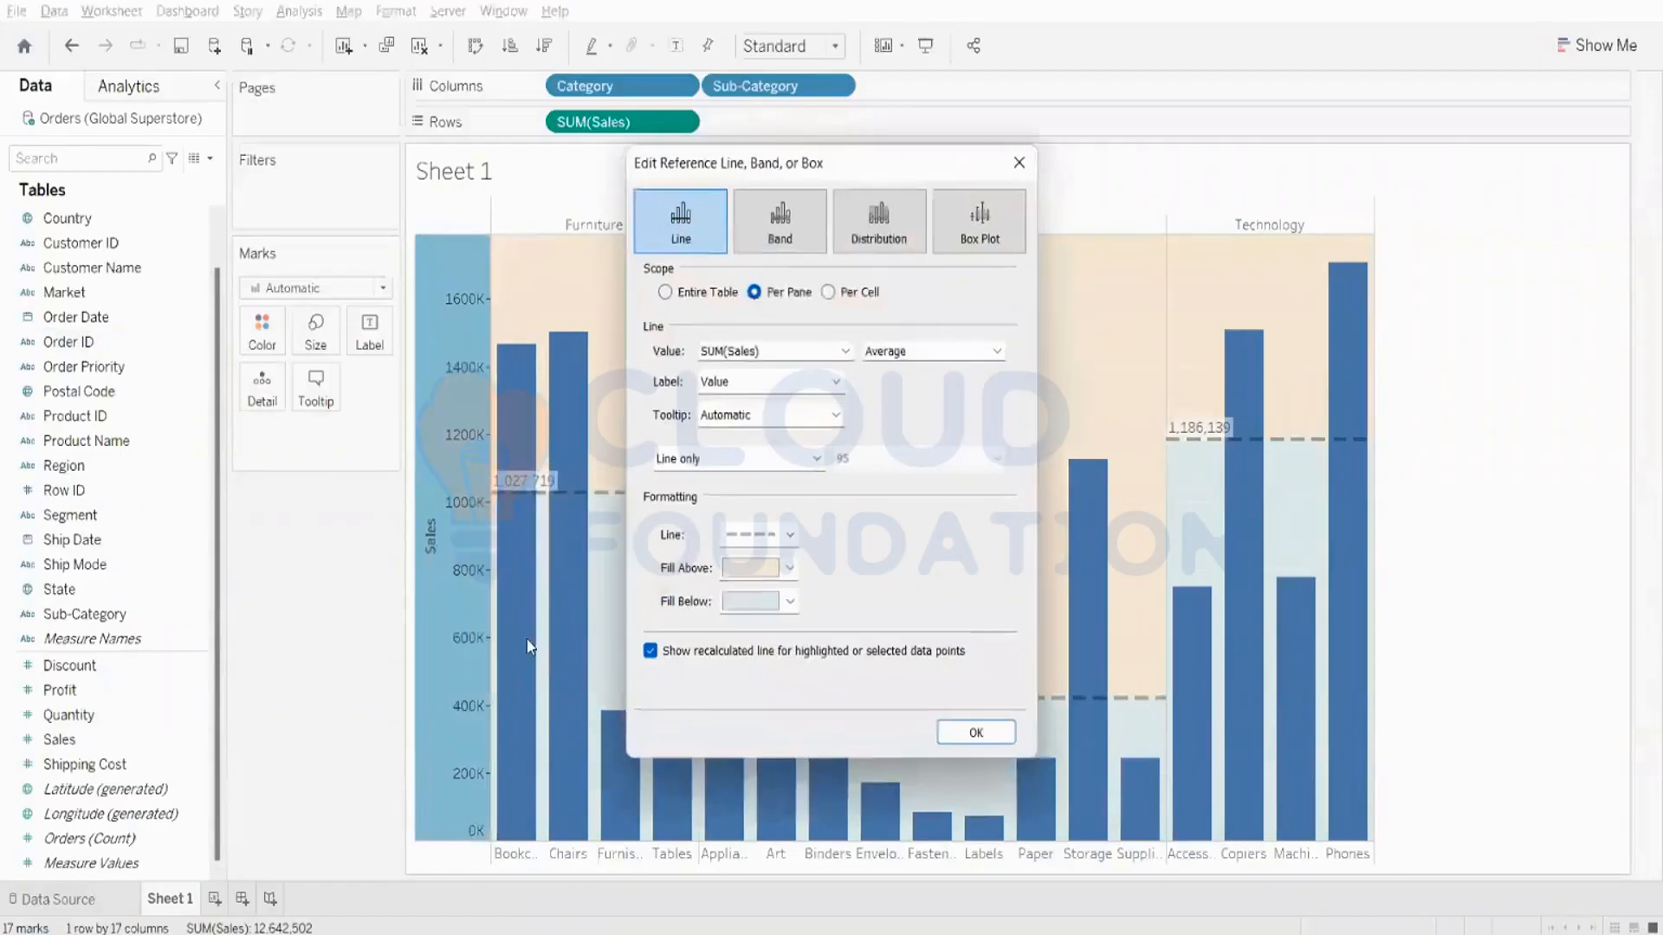
pyautogui.click(778, 222)
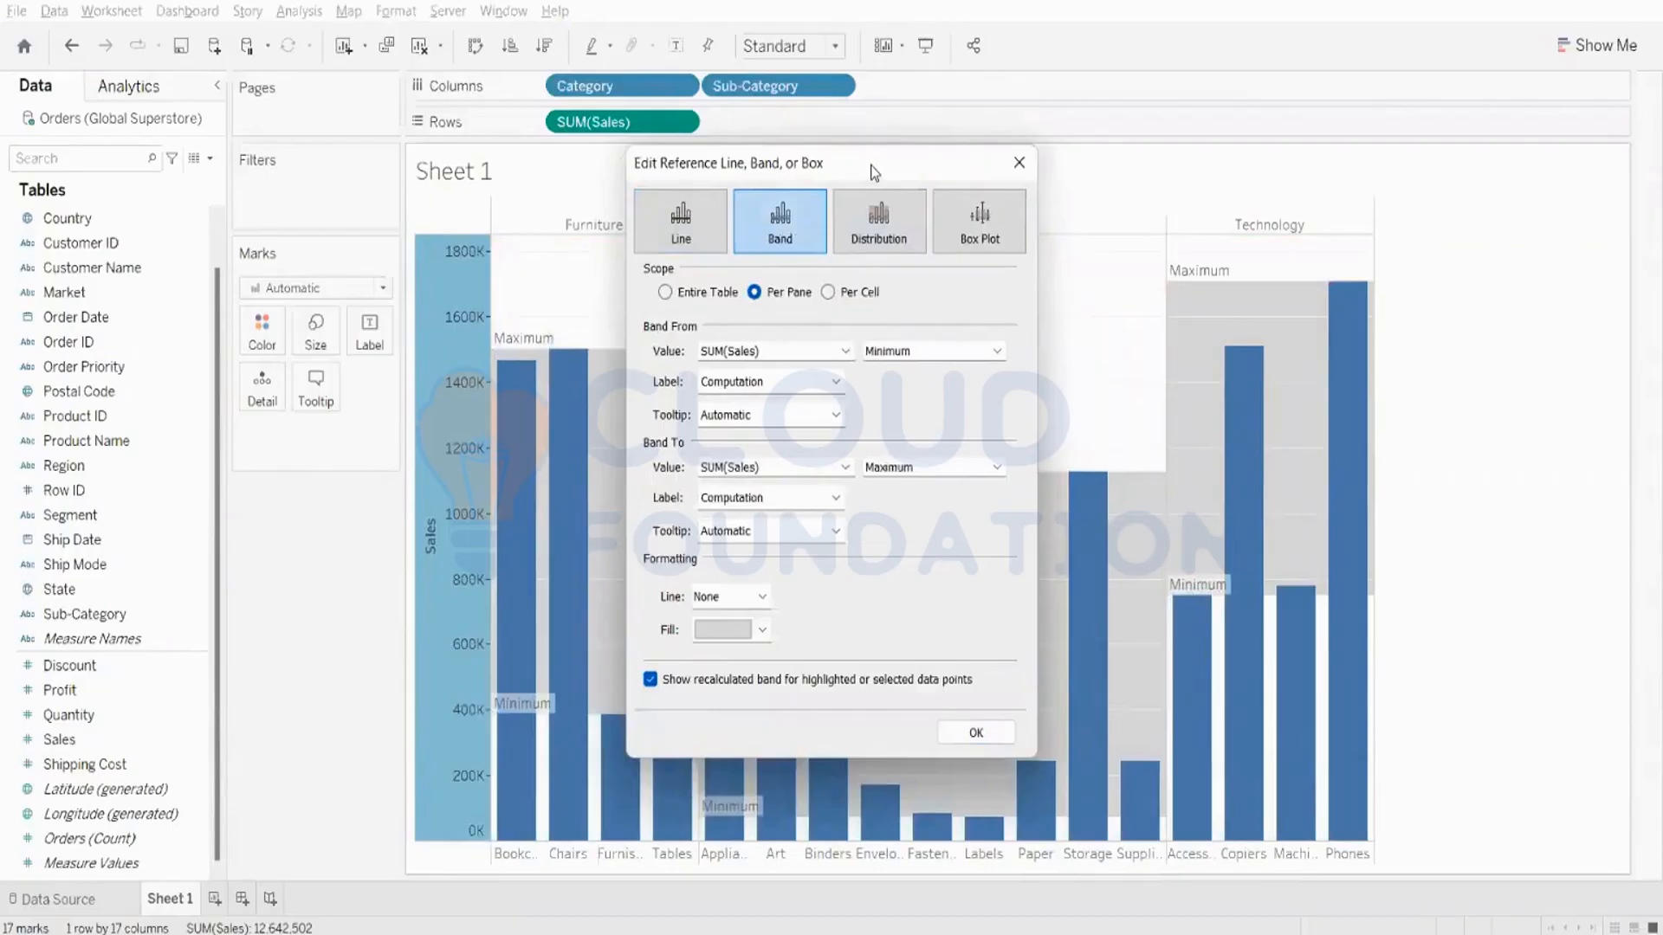
pyautogui.click(664, 293)
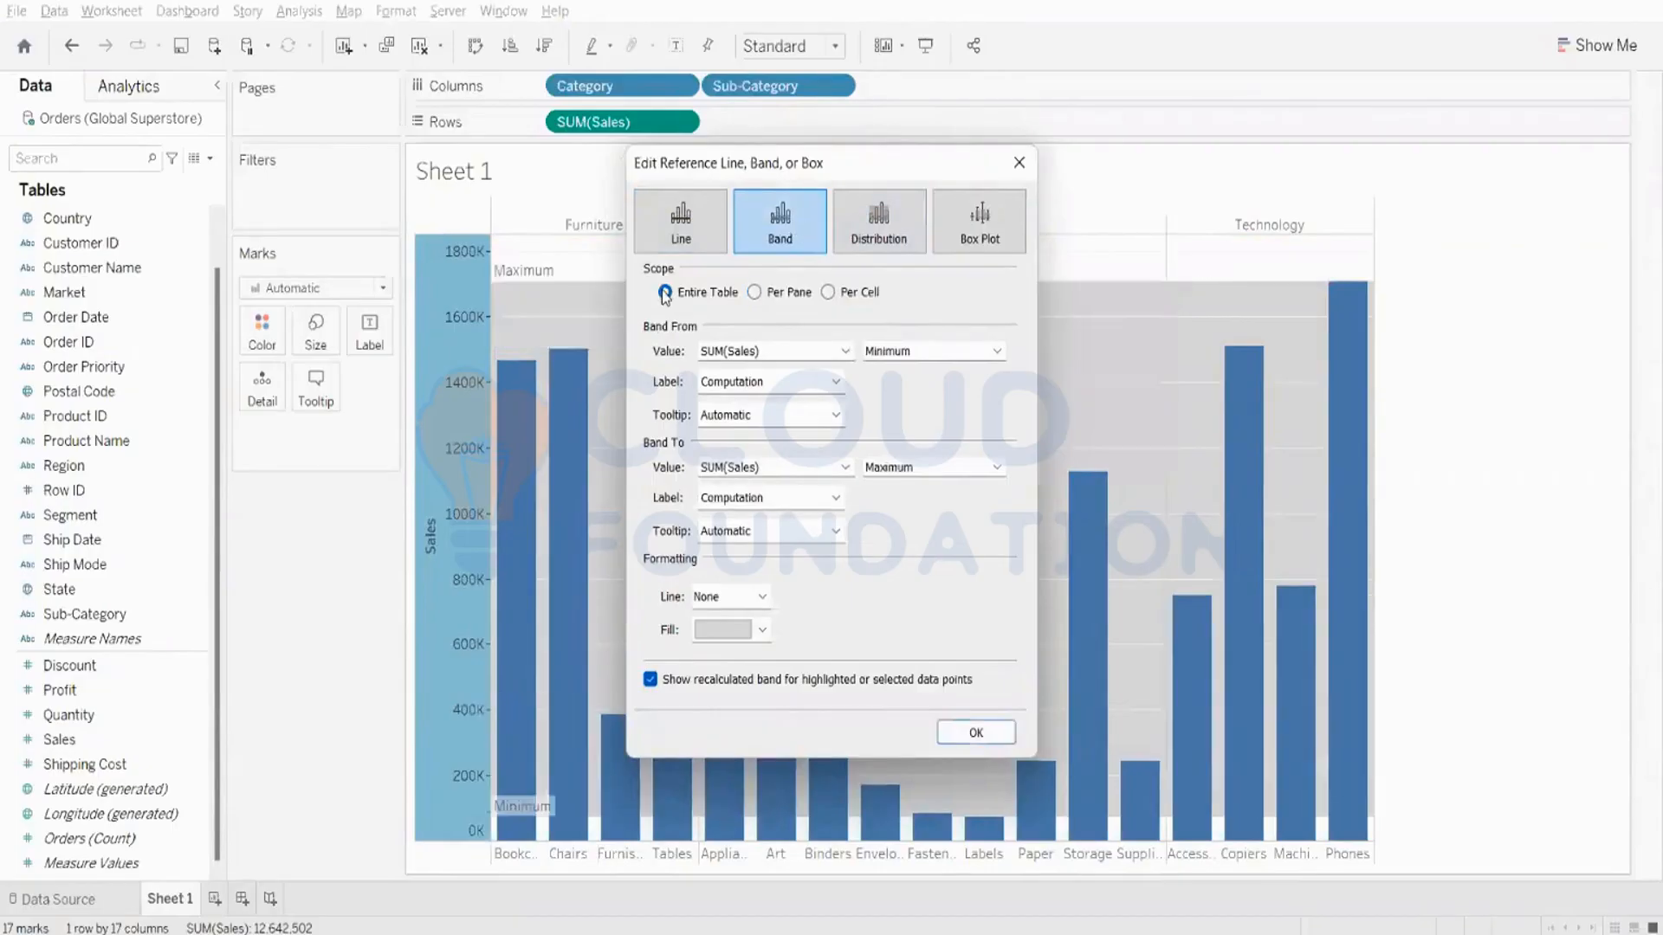
pyautogui.click(720, 632)
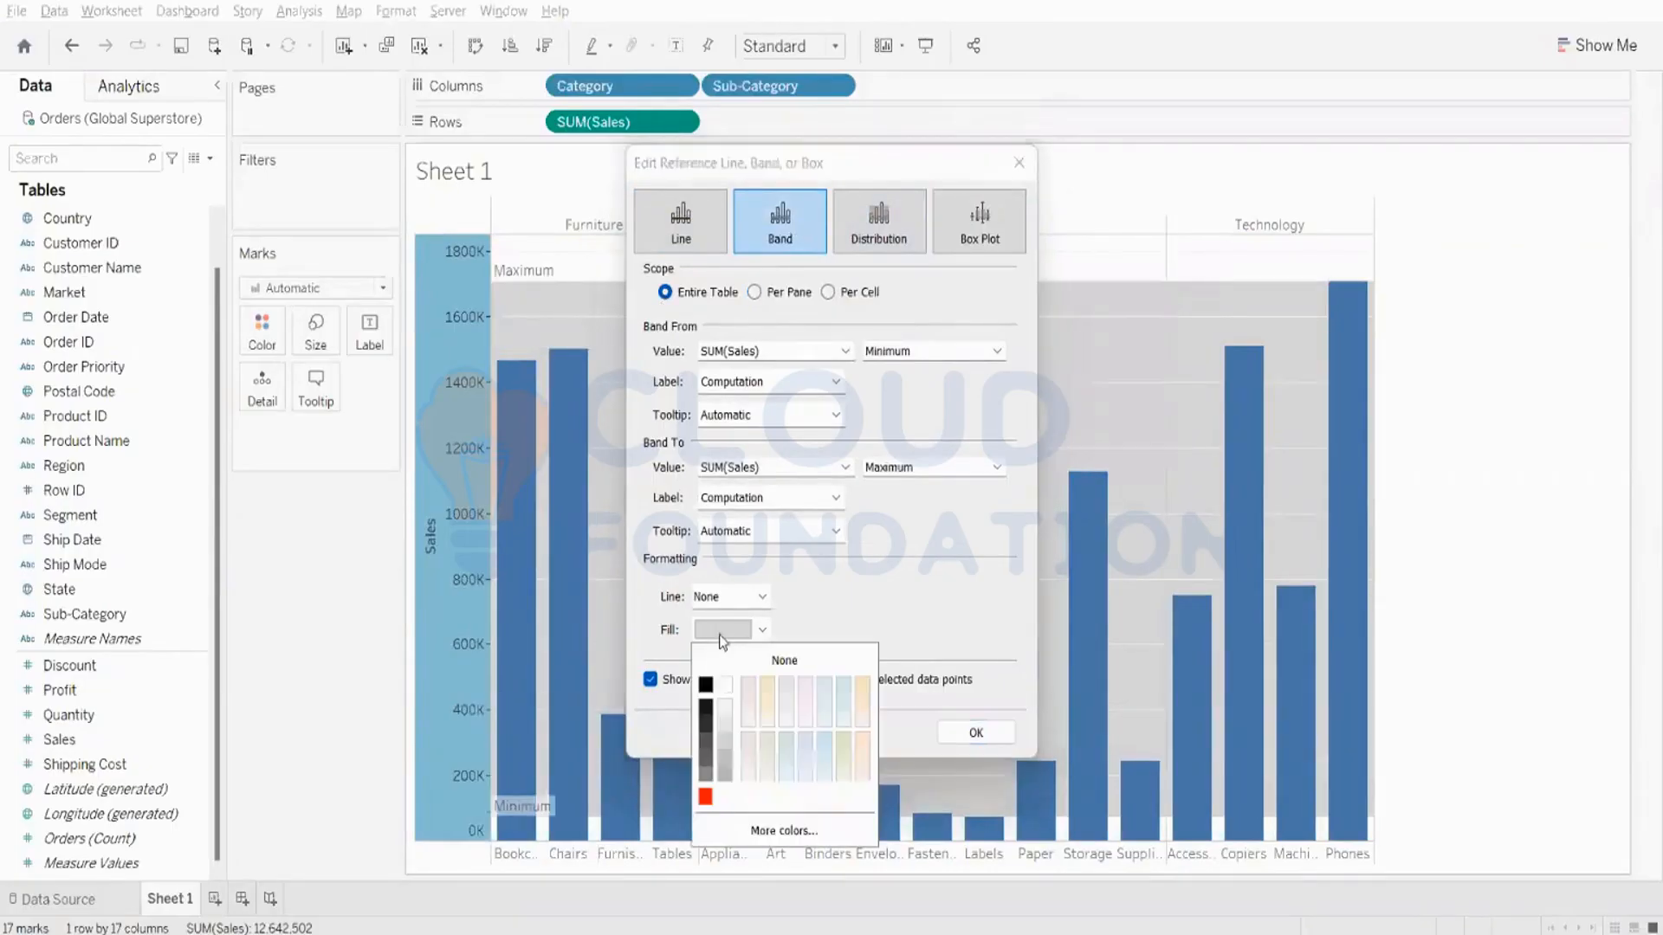
pyautogui.click(723, 686)
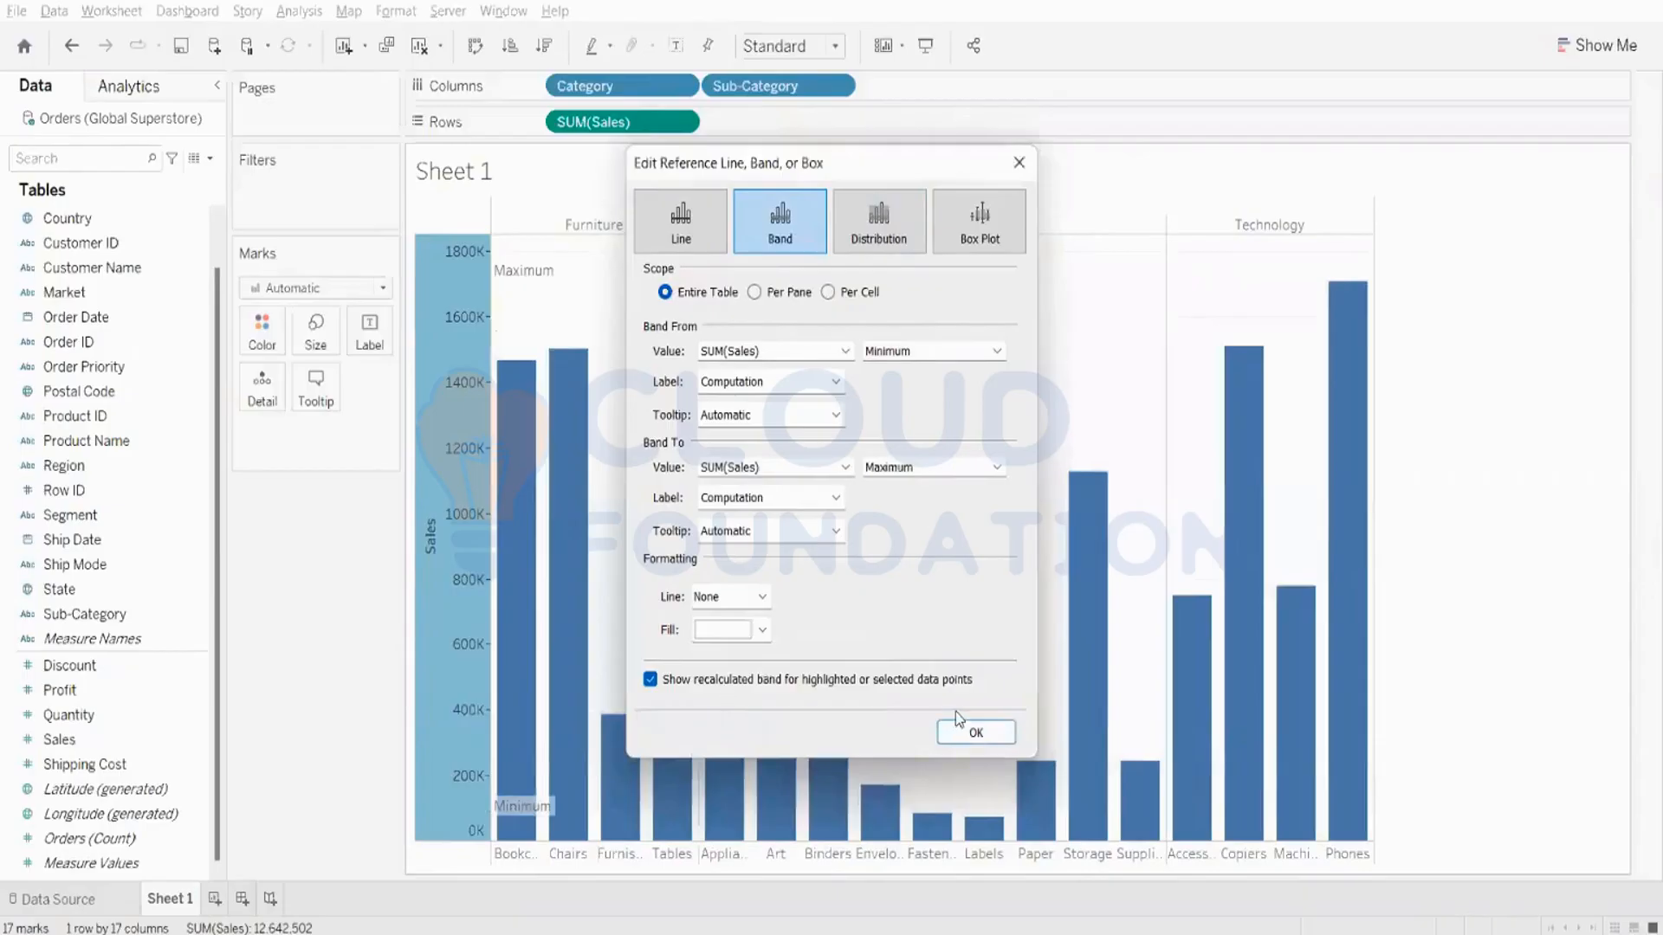
pyautogui.click(961, 734)
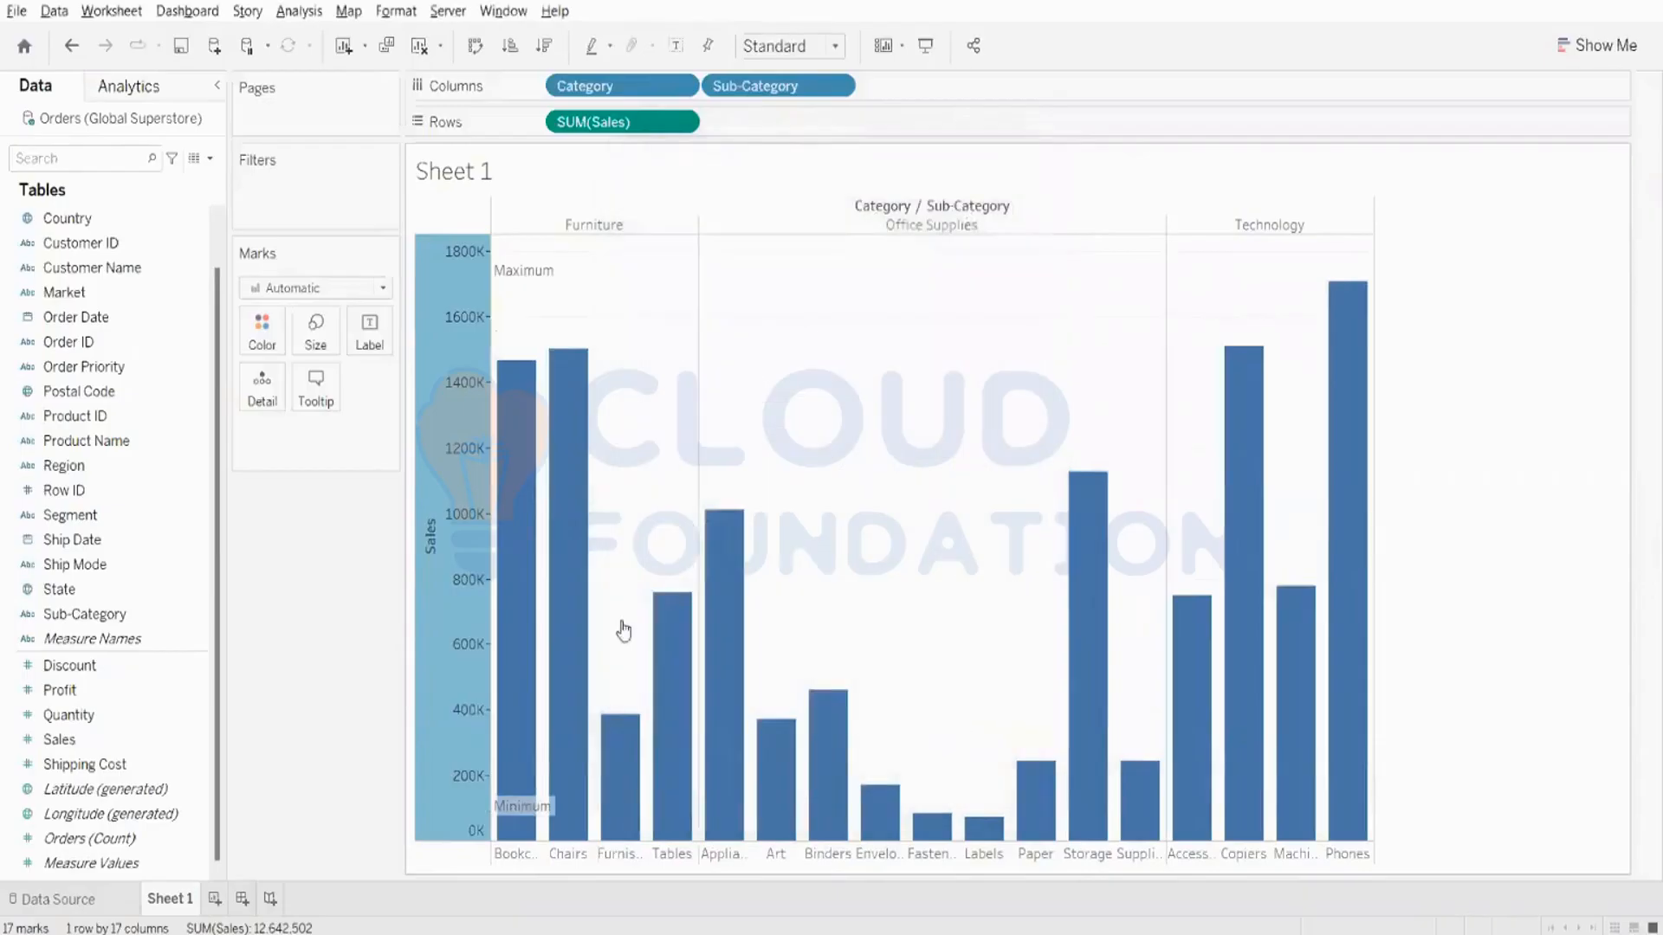
# - Remove the reference band from the Sales axis
pyautogui.rightClick(431, 371)
pyautogui.rightClick(450, 342)
pyautogui.click(557, 531)
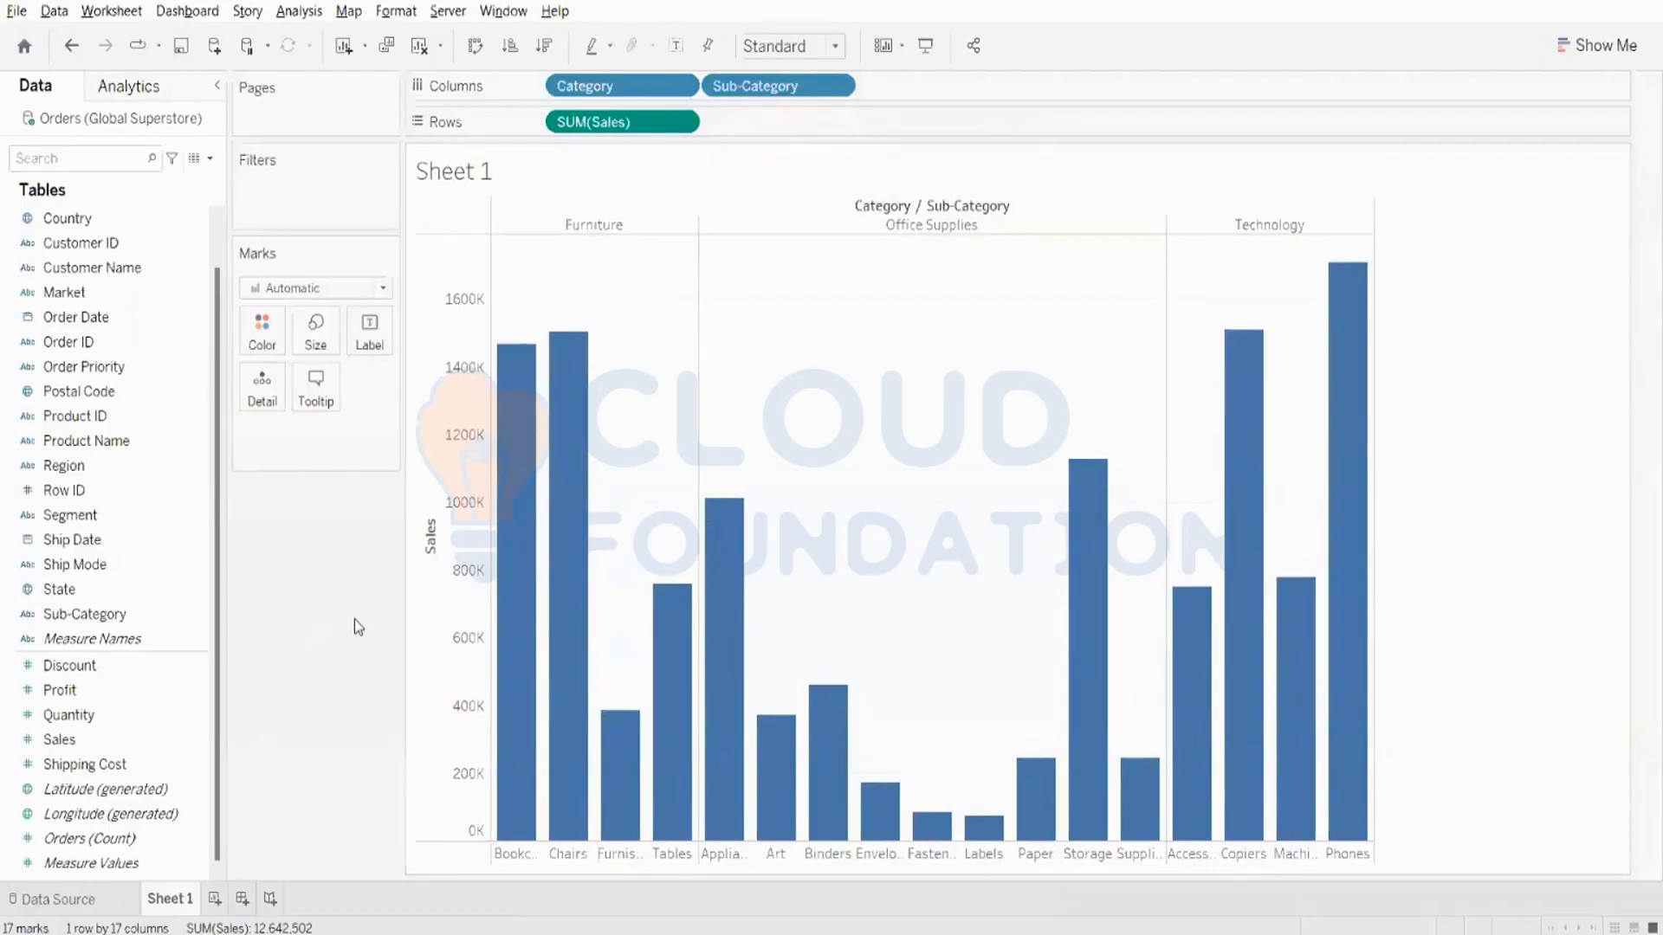
# - Add an Entire Table reference band on the Sales axis from Average to Maximum of SUM(Sales)
pyautogui.rightClick(459, 393)
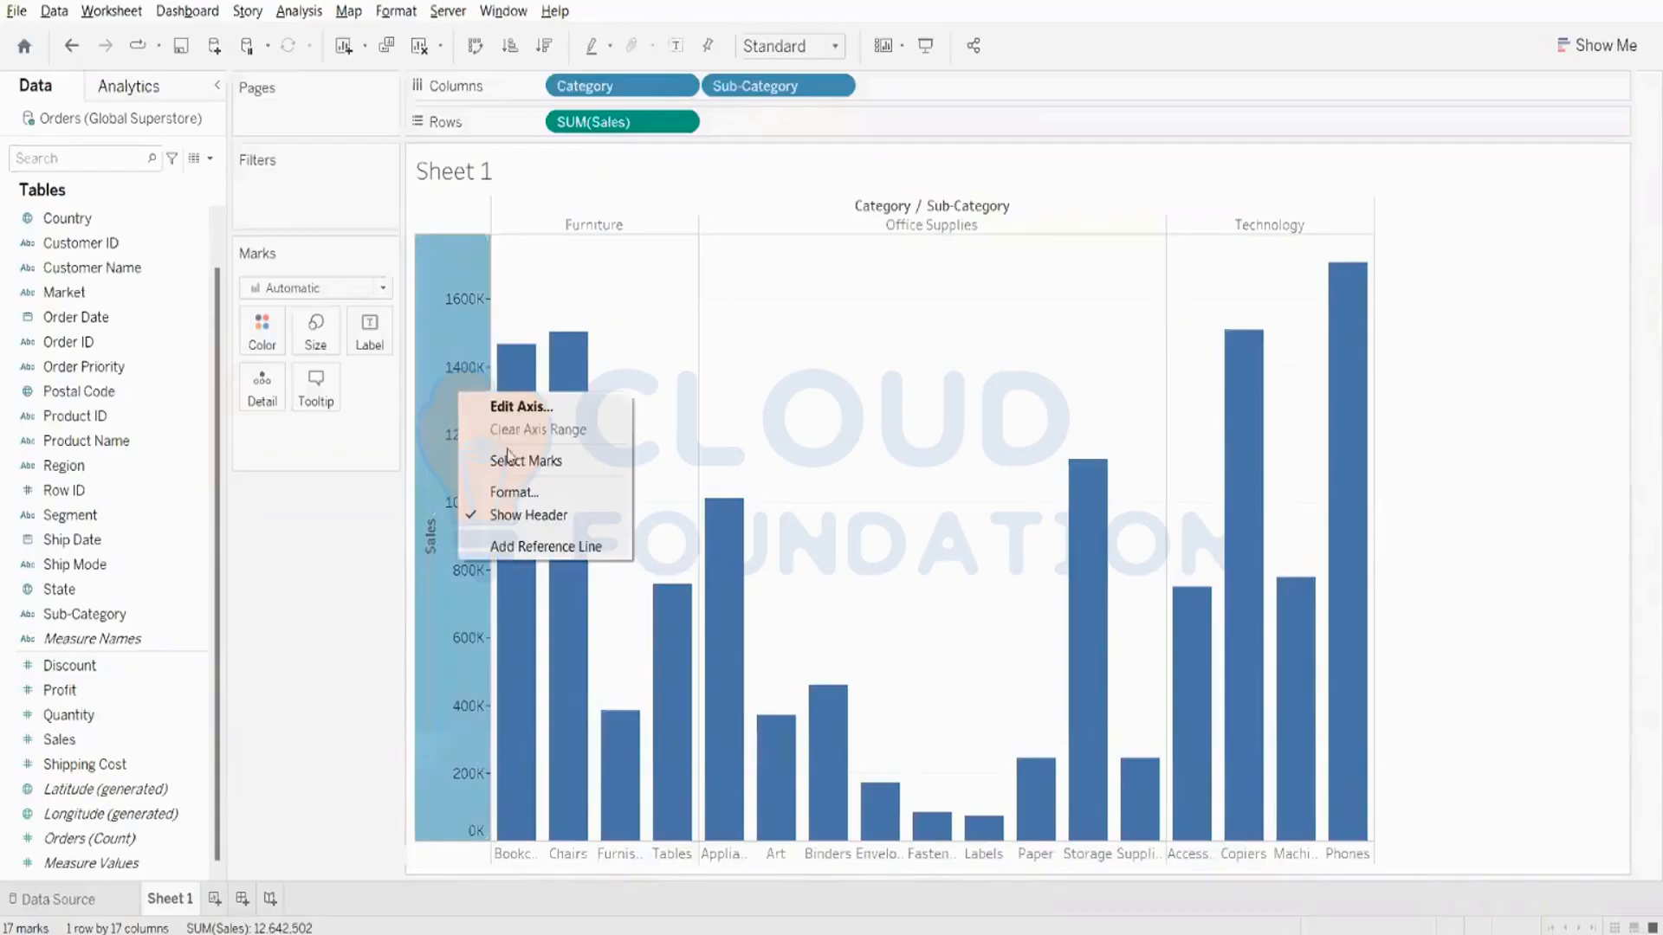
pyautogui.click(538, 547)
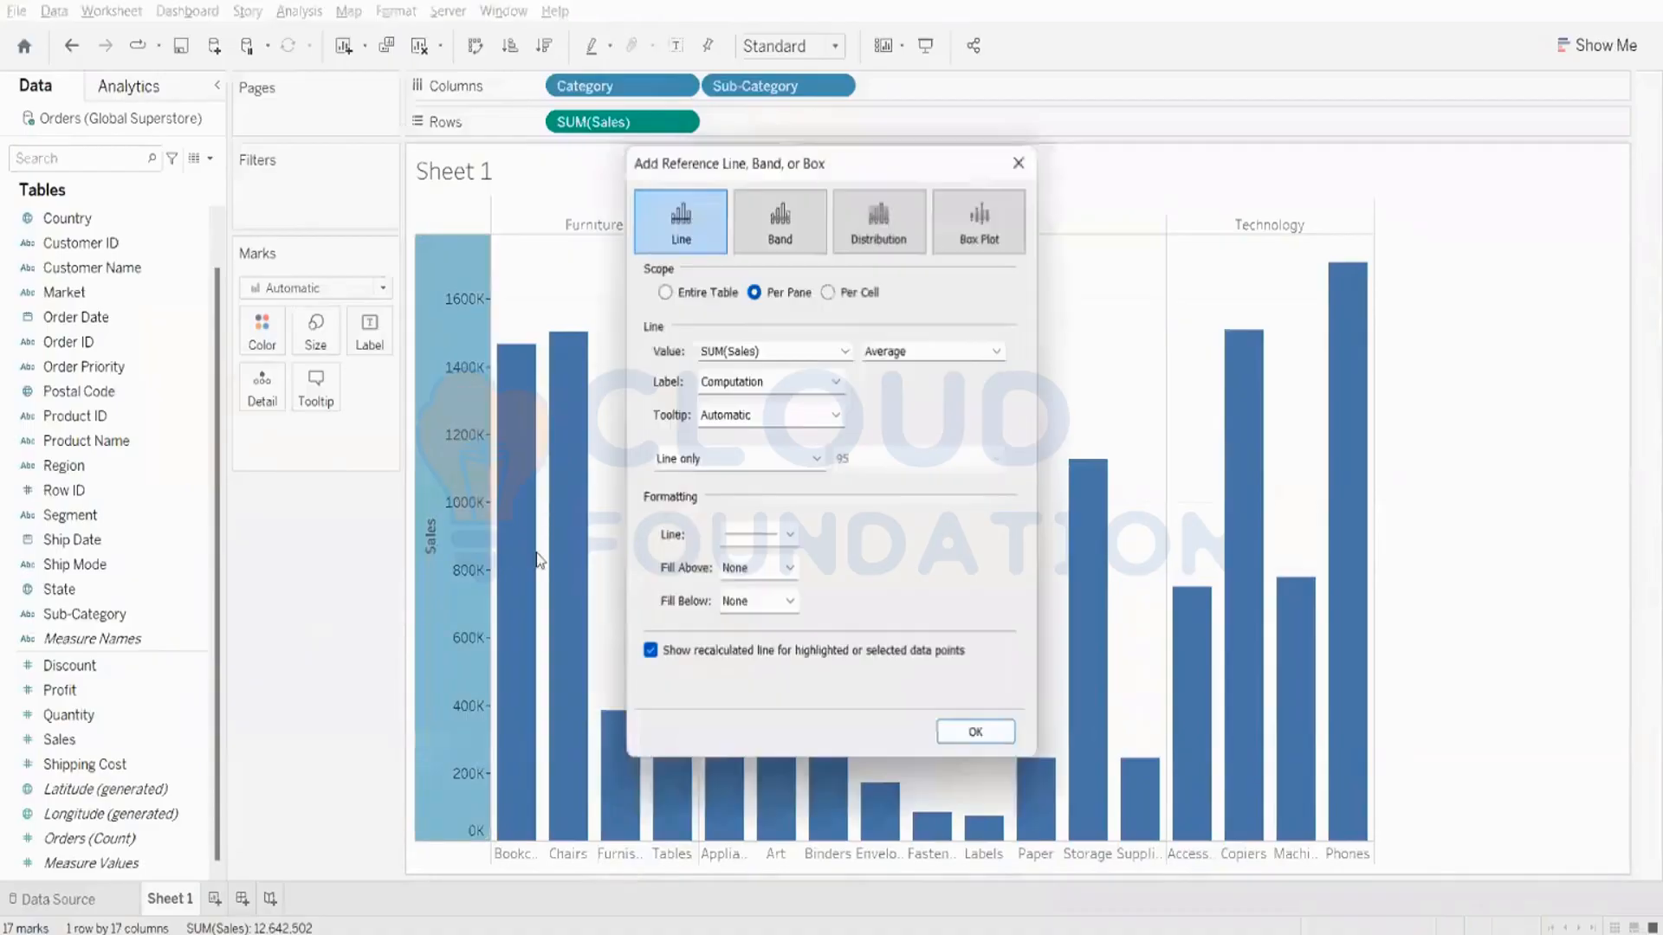
pyautogui.click(800, 249)
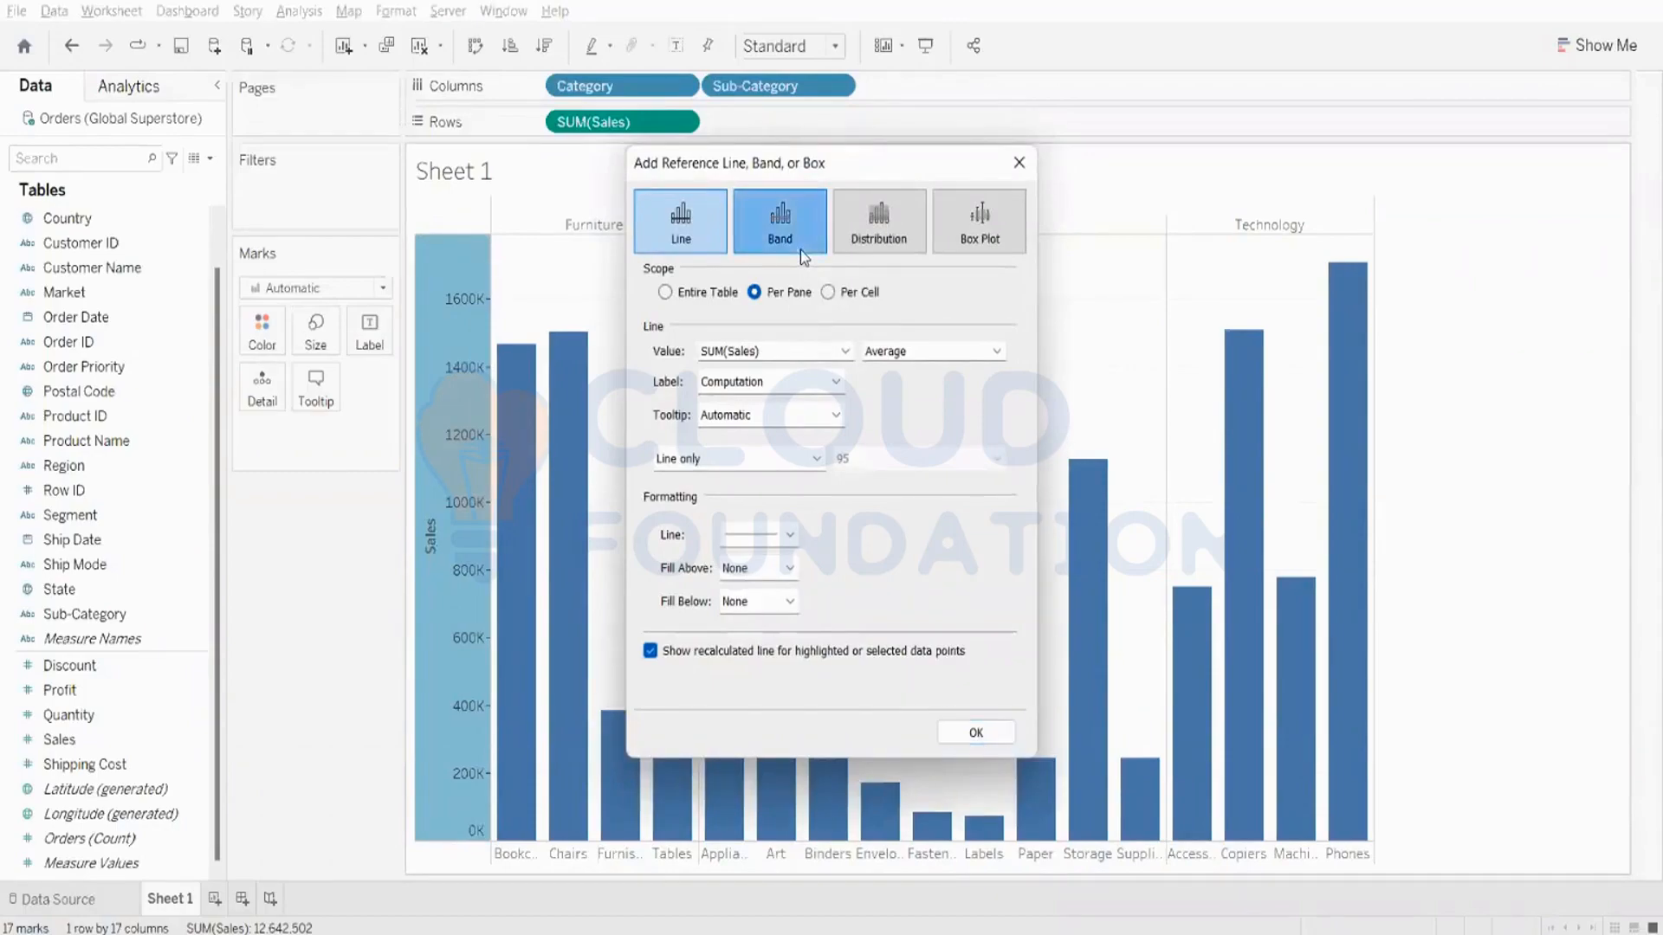
pyautogui.click(665, 292)
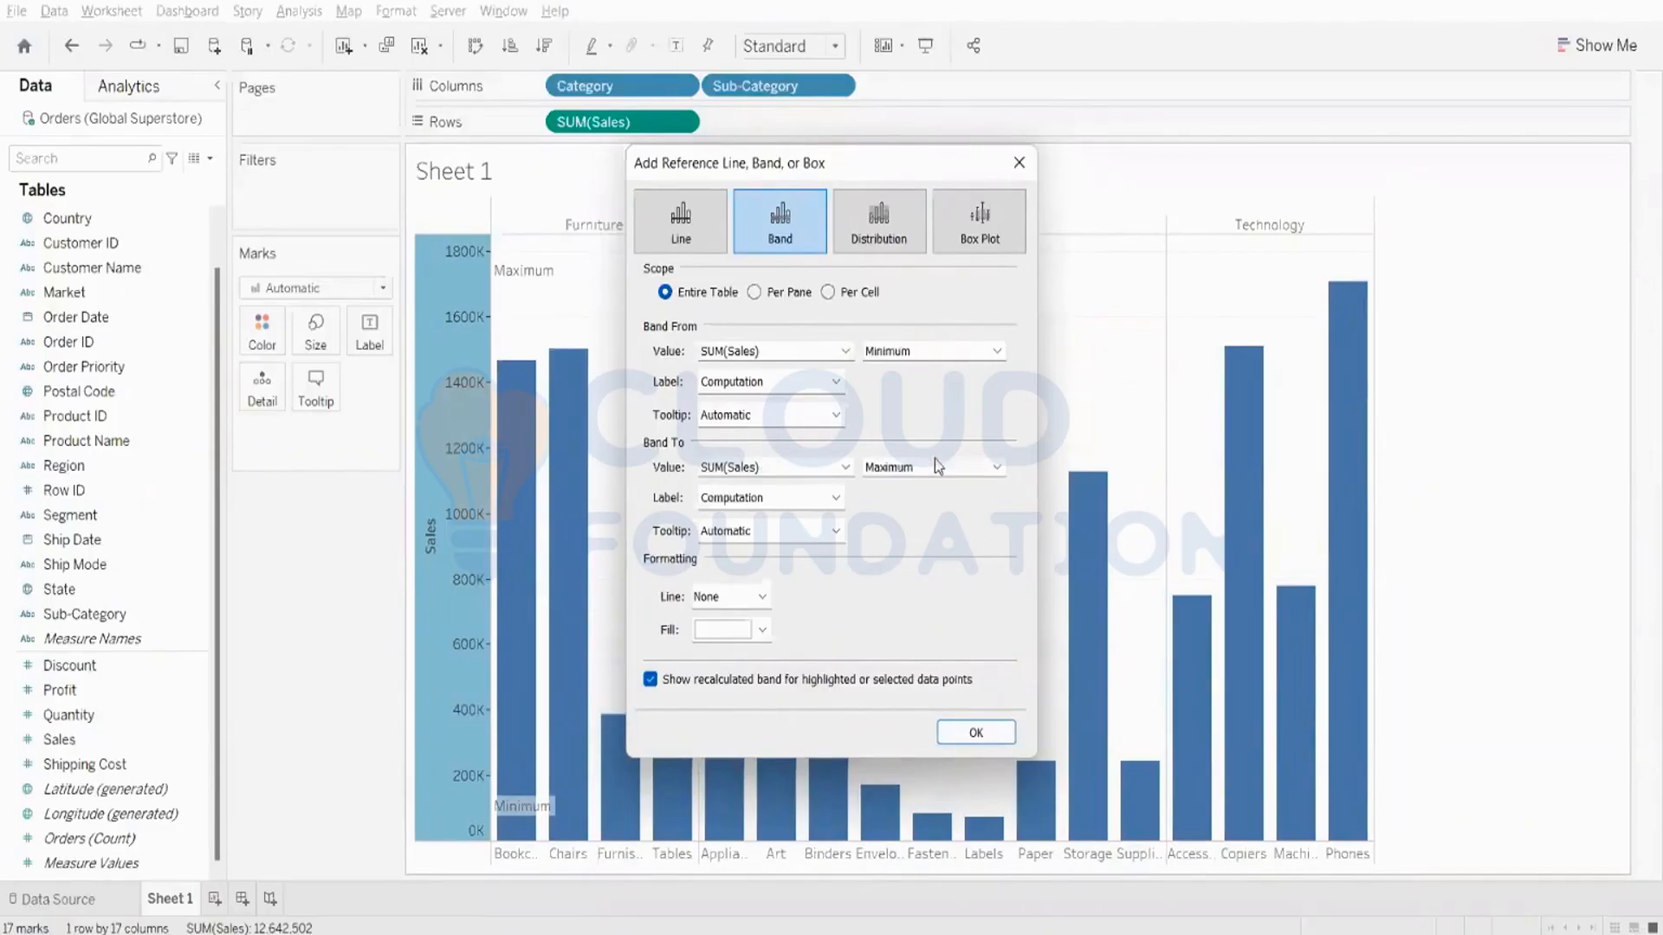
pyautogui.click(884, 353)
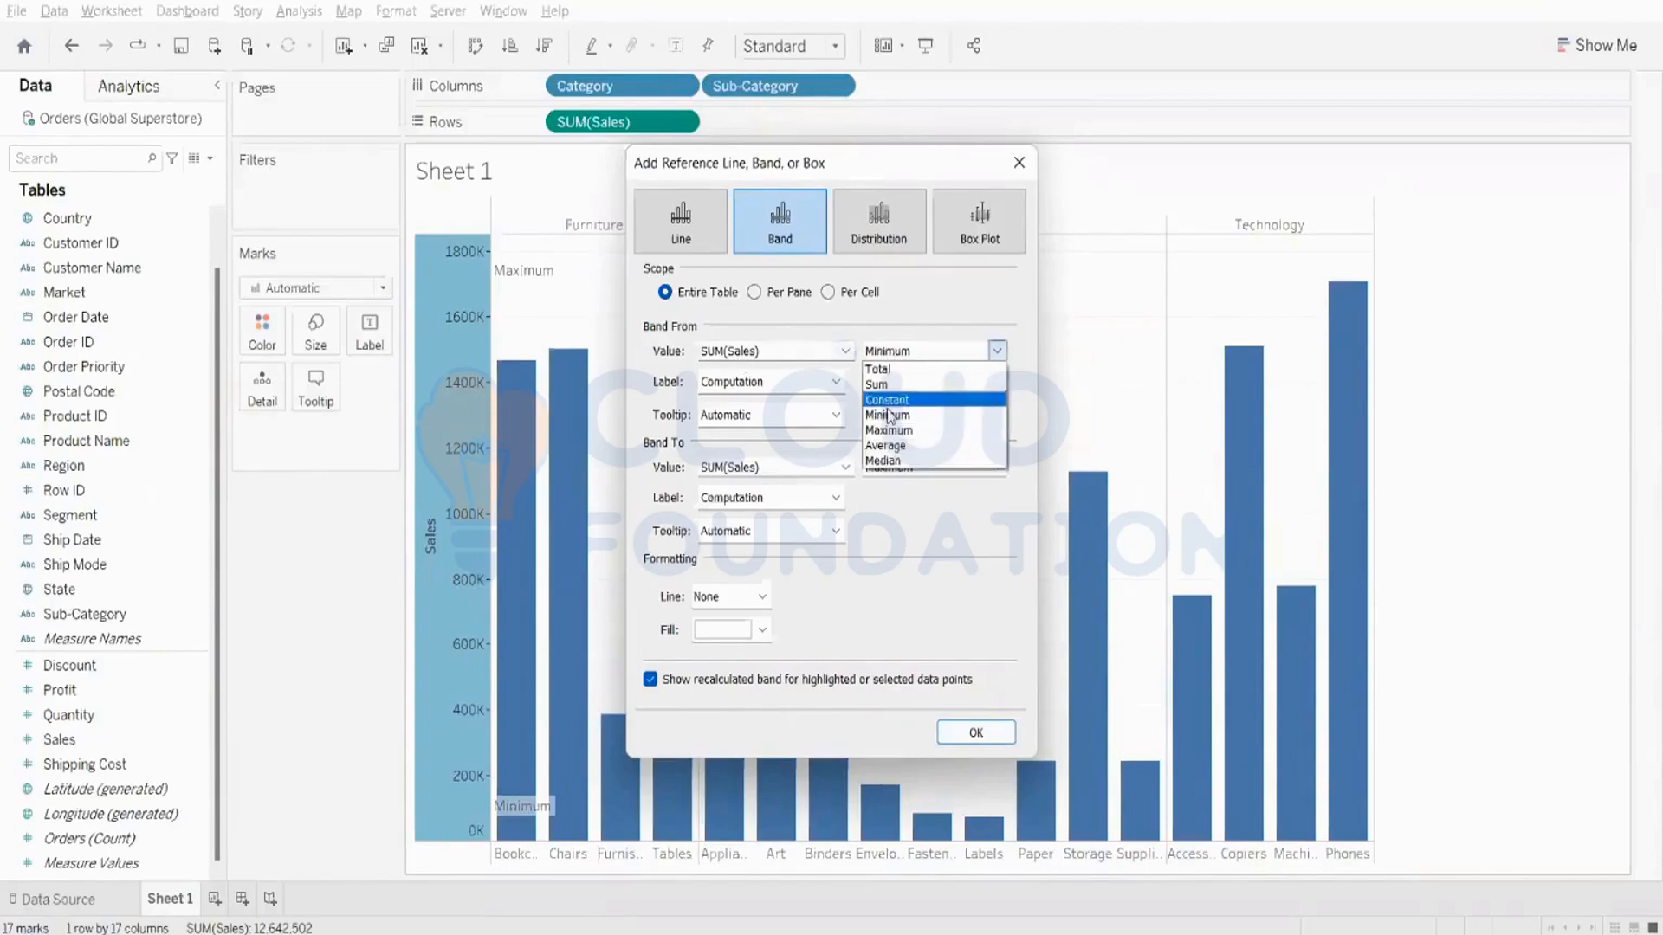
pyautogui.click(885, 445)
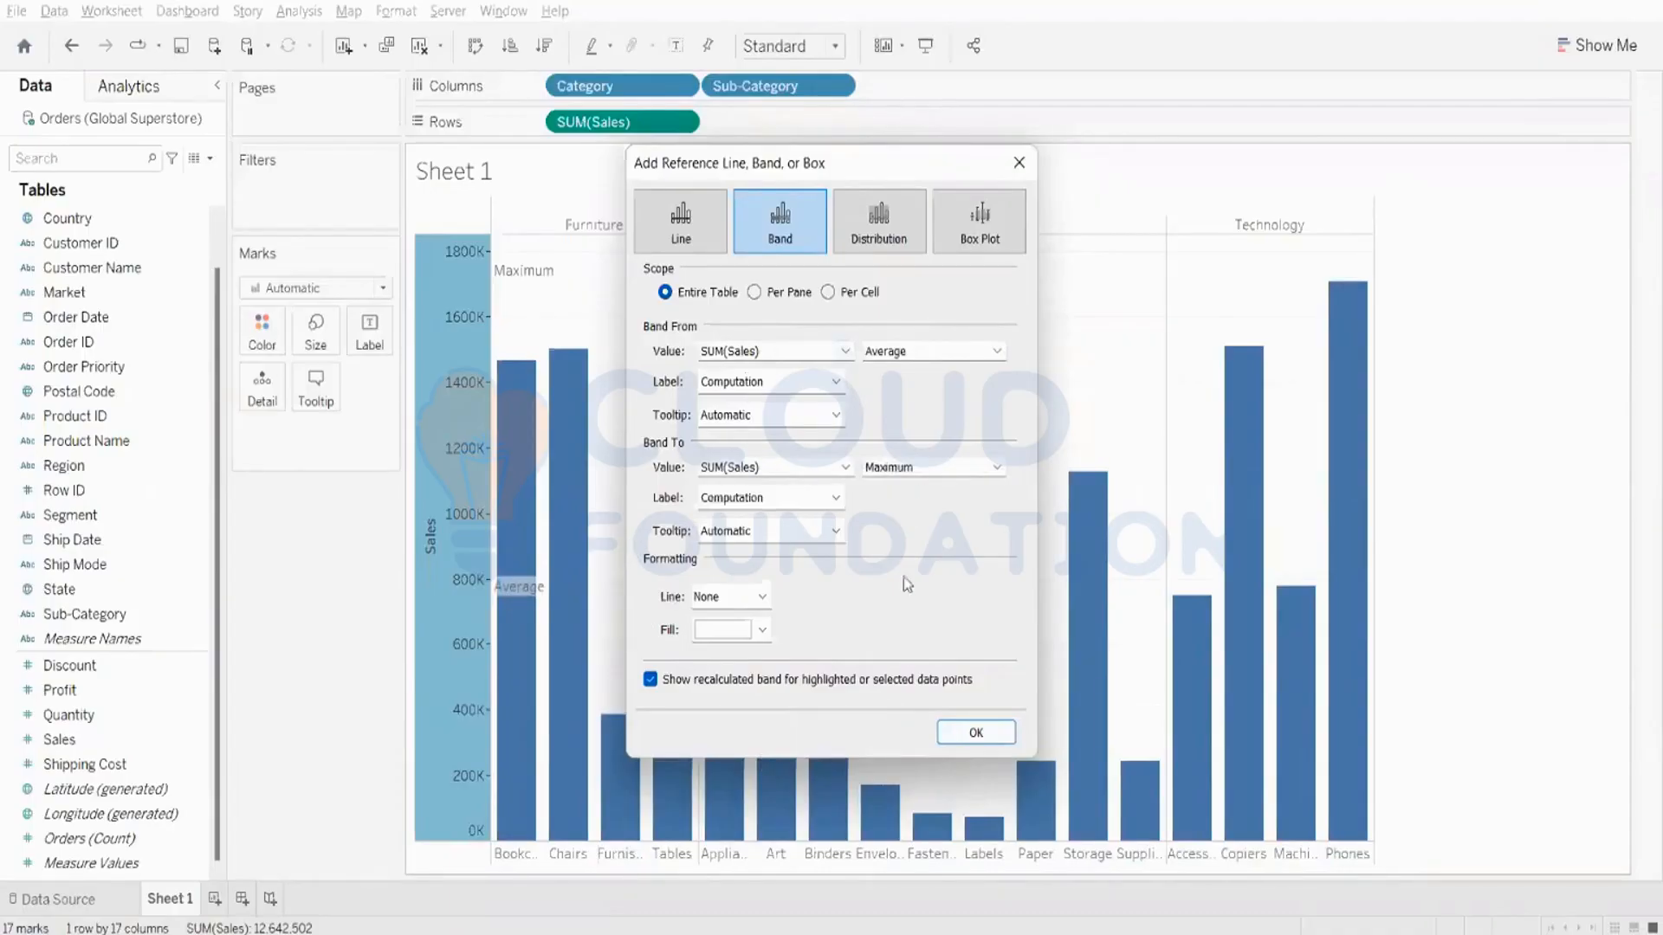
pyautogui.click(976, 734)
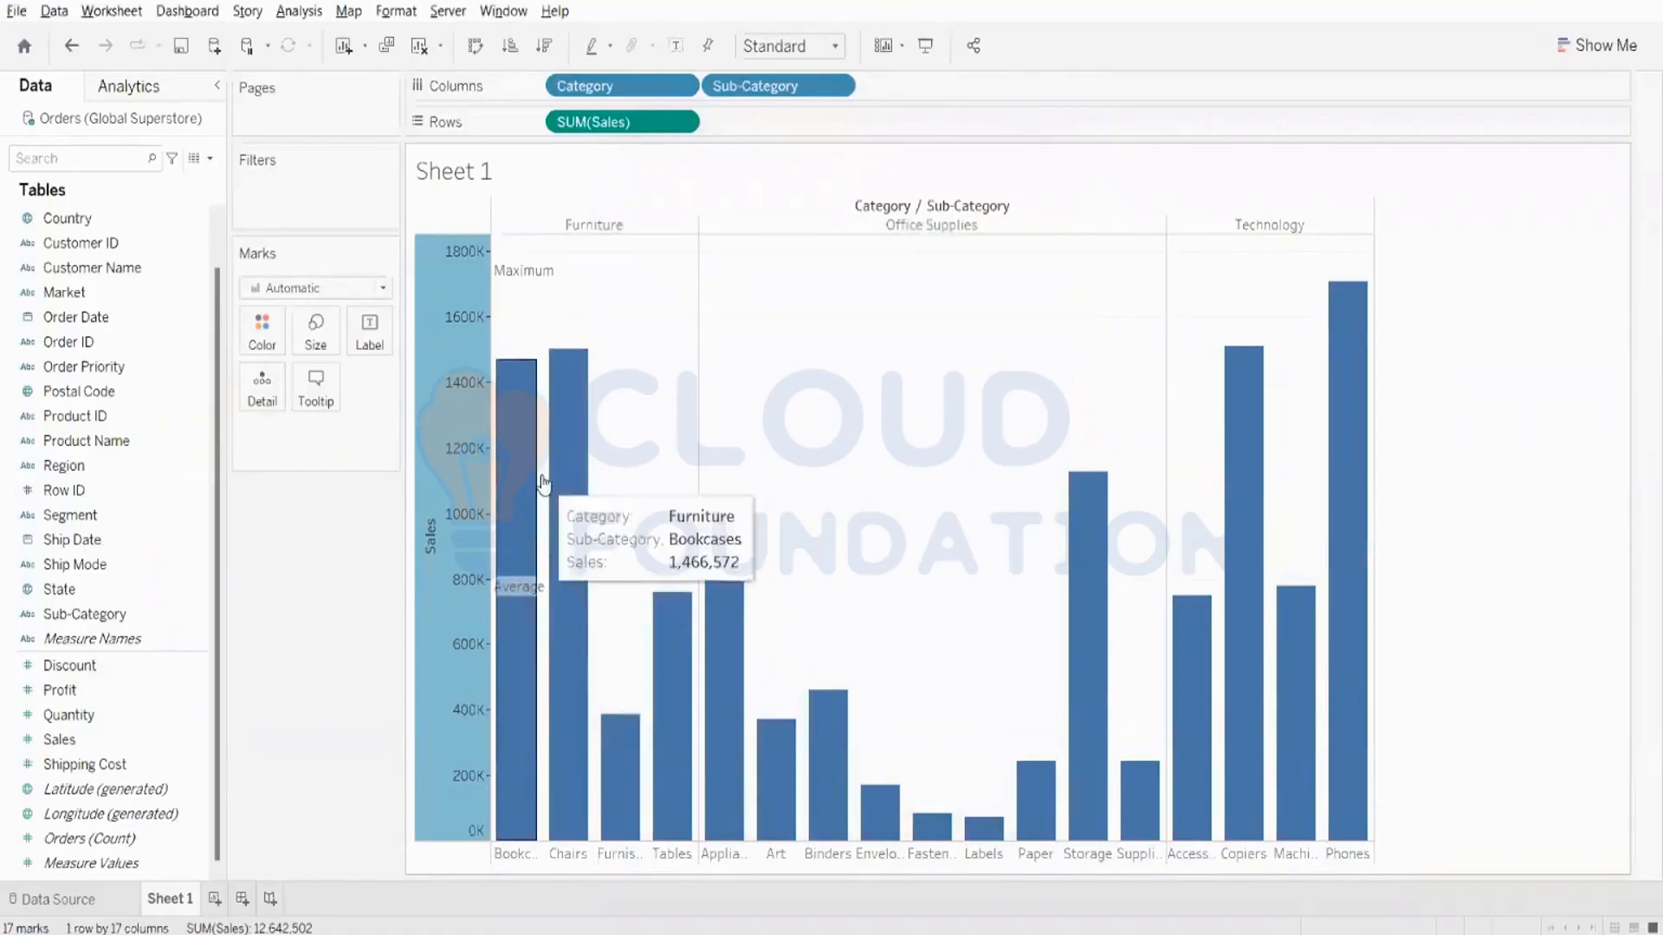
# - Try light grey as the reference band's fill, then set it to light orange and finish editing
pyautogui.rightClick(520, 578)
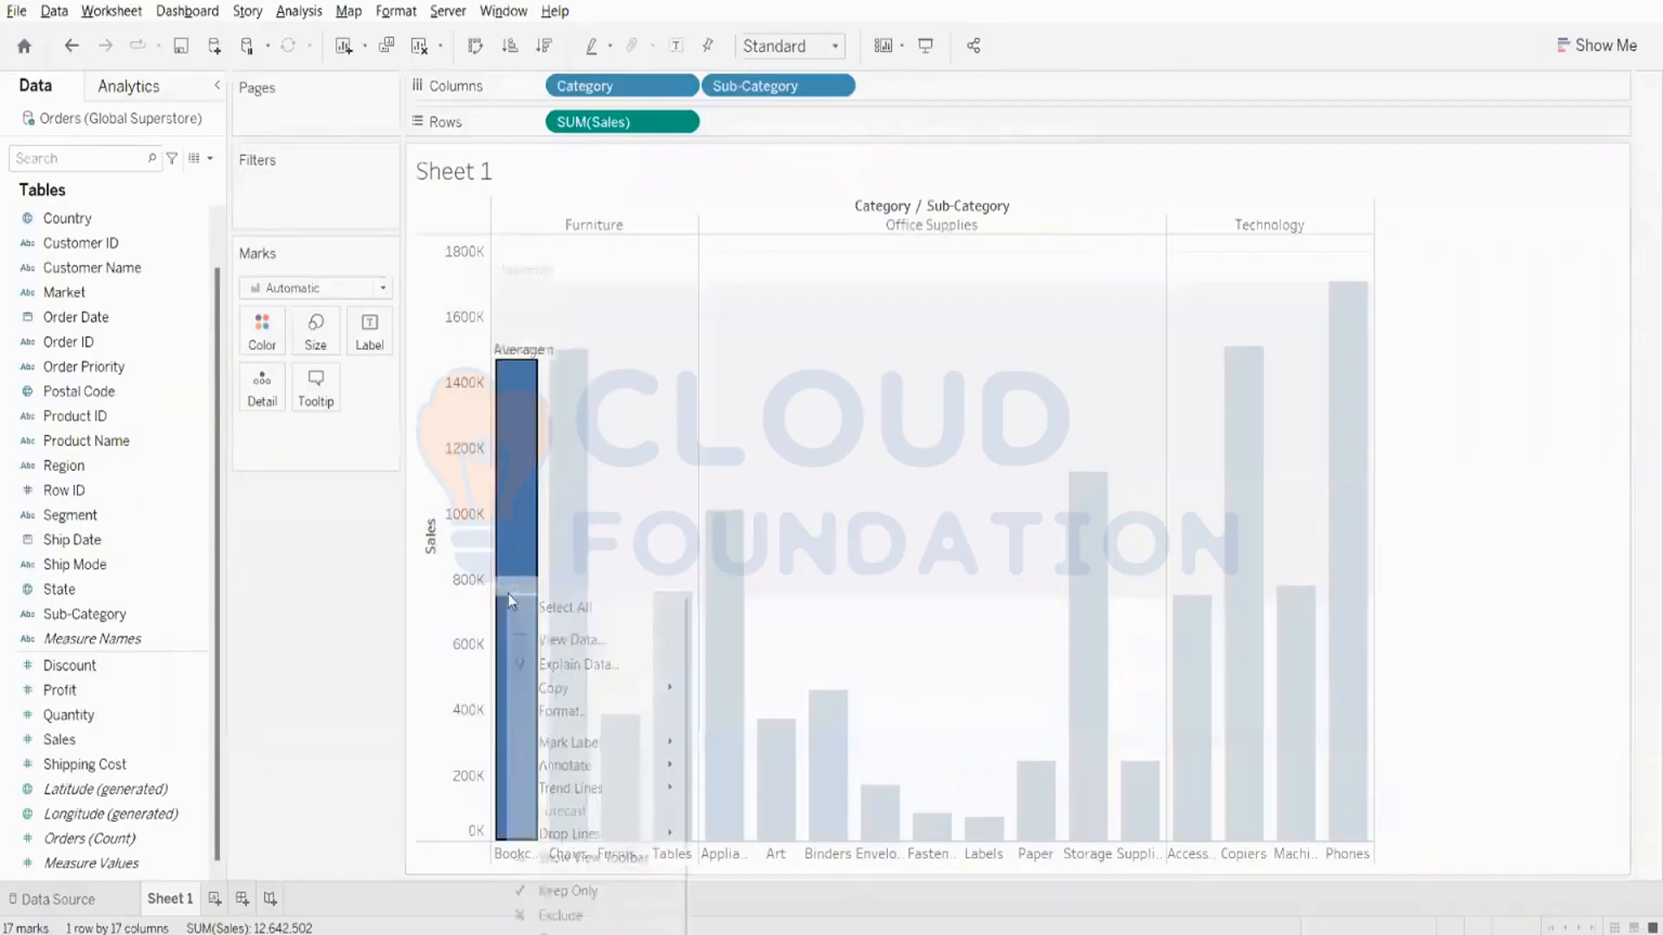
pyautogui.rightClick(474, 580)
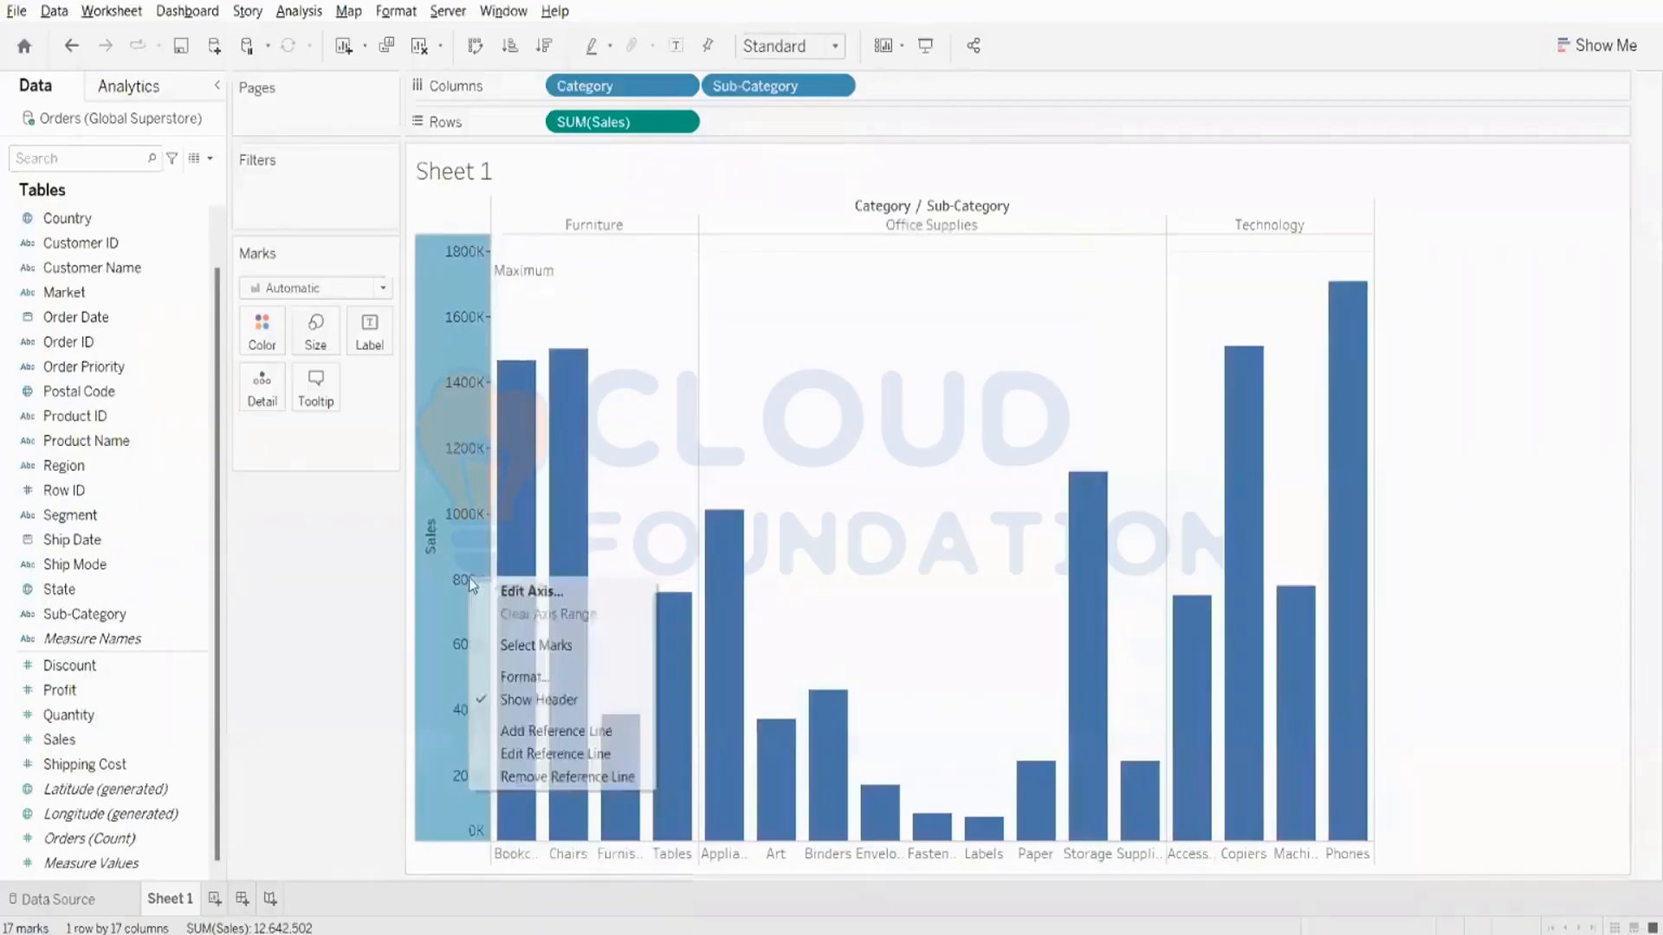
pyautogui.click(540, 755)
pyautogui.click(716, 628)
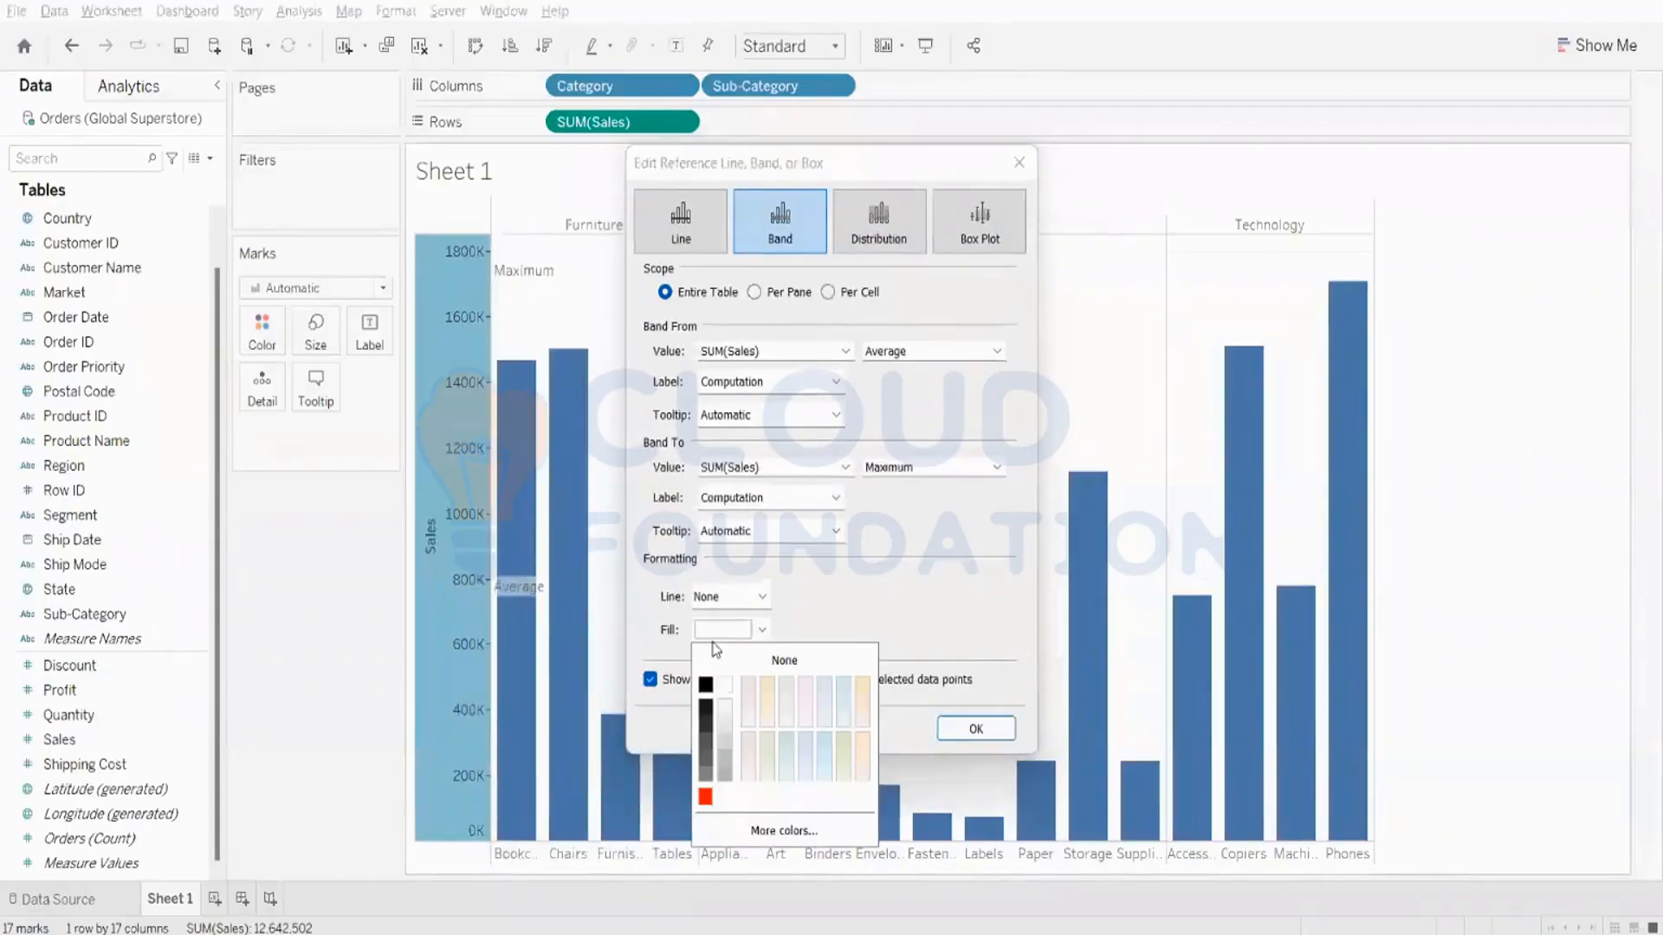
pyautogui.click(788, 691)
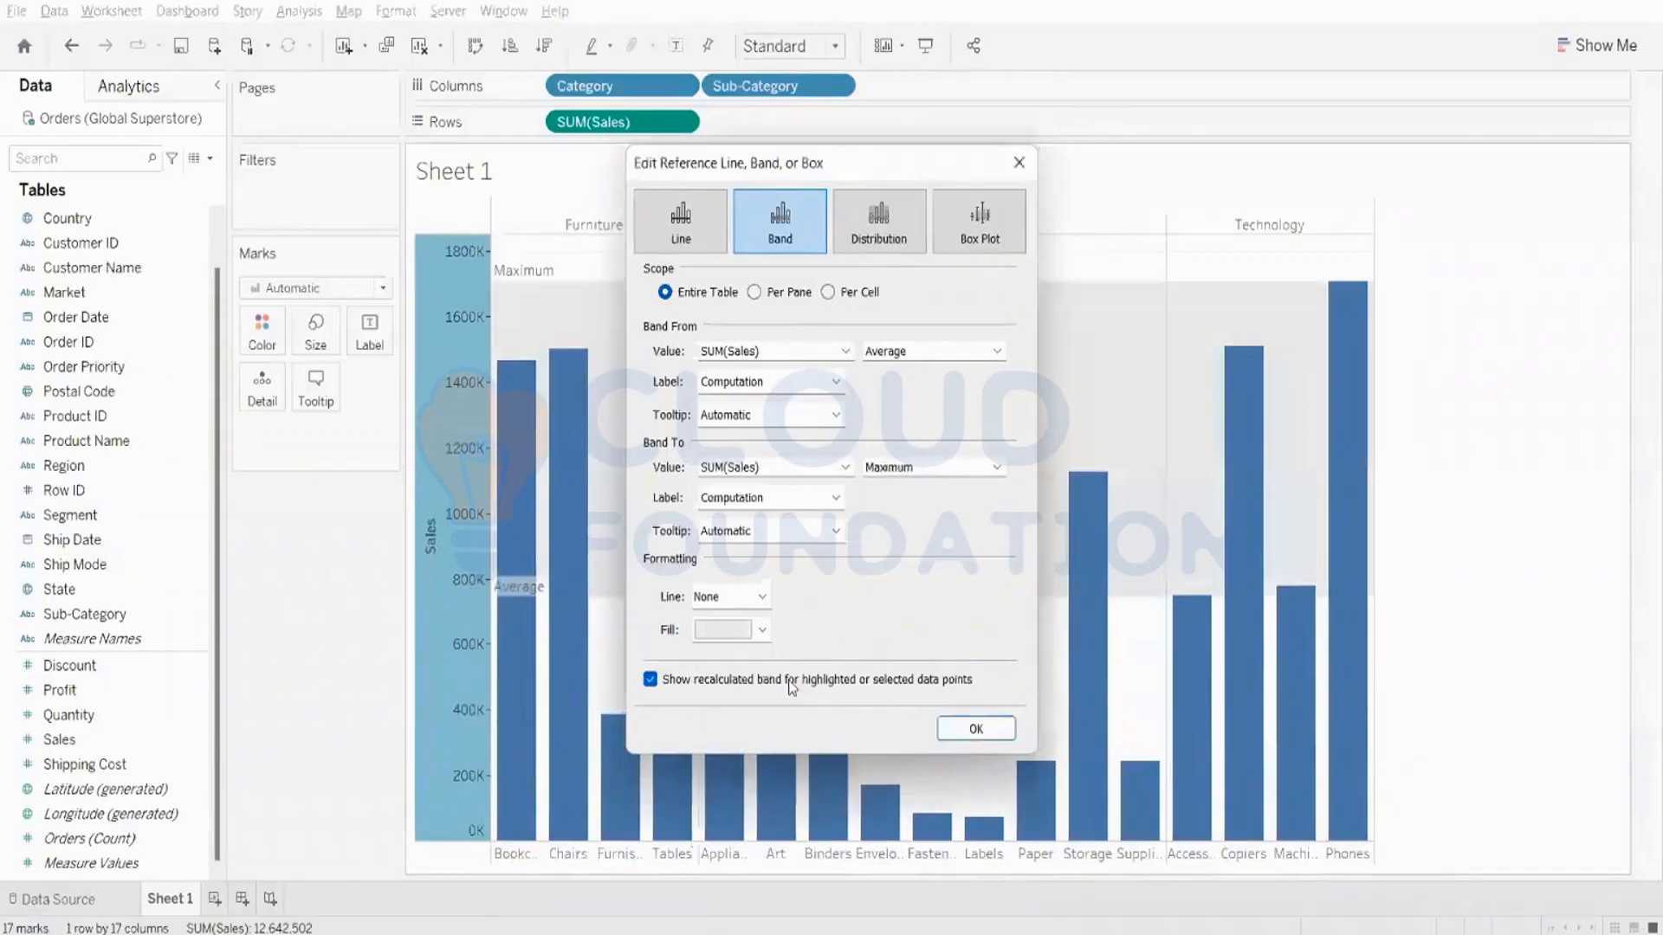
pyautogui.click(758, 632)
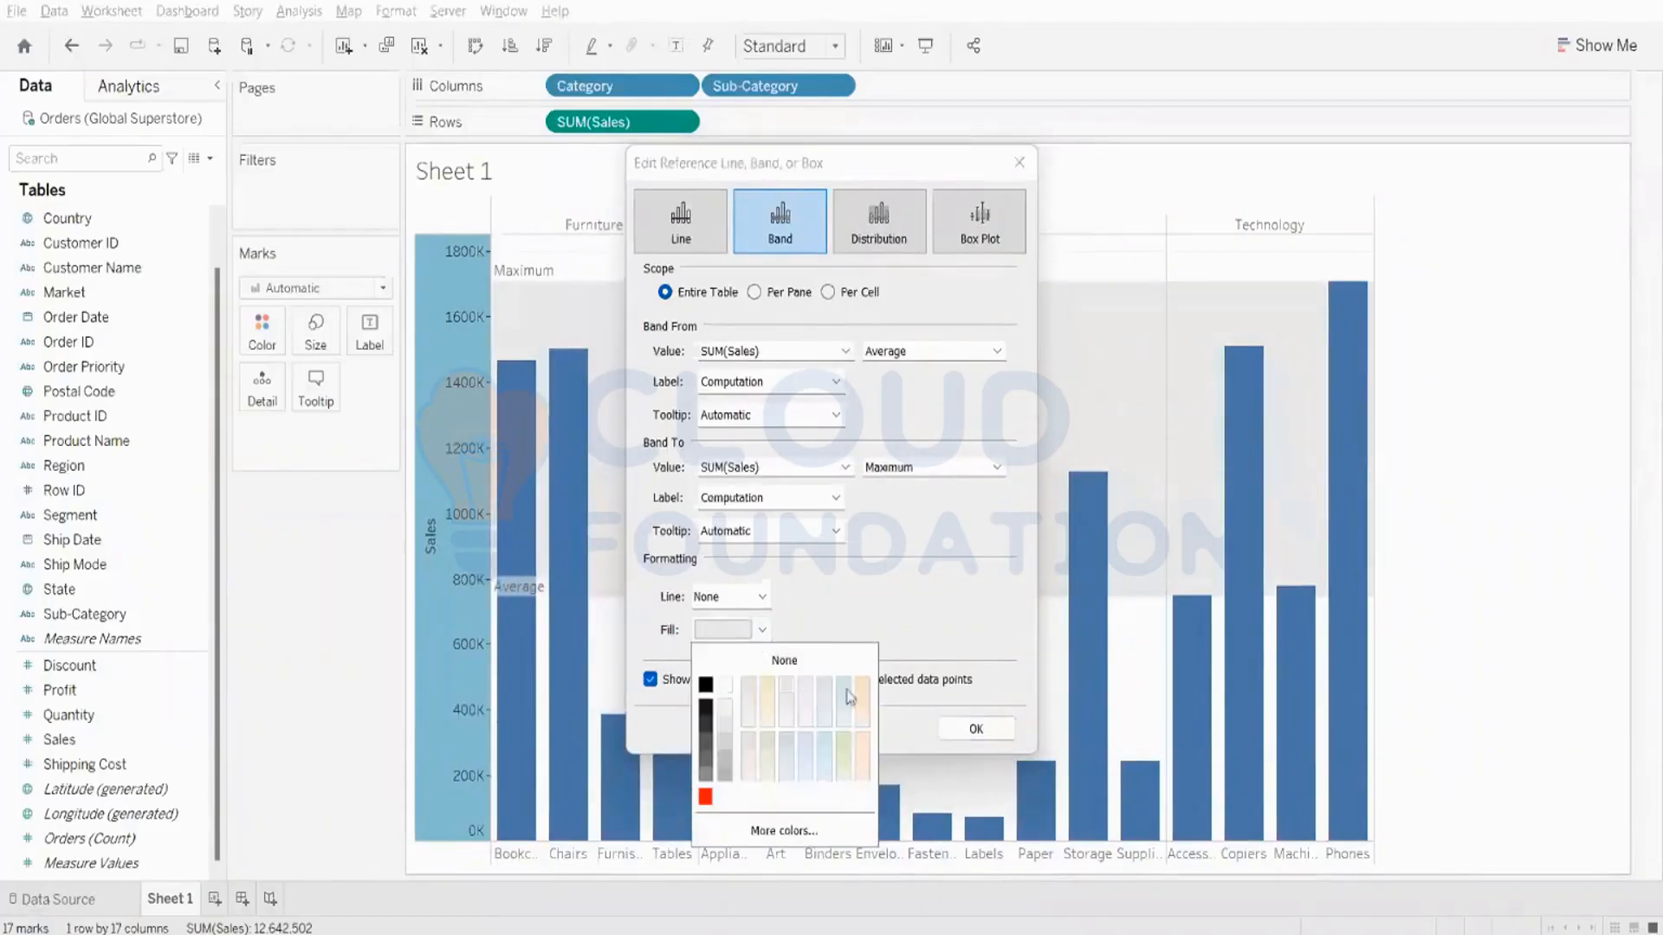
pyautogui.click(861, 742)
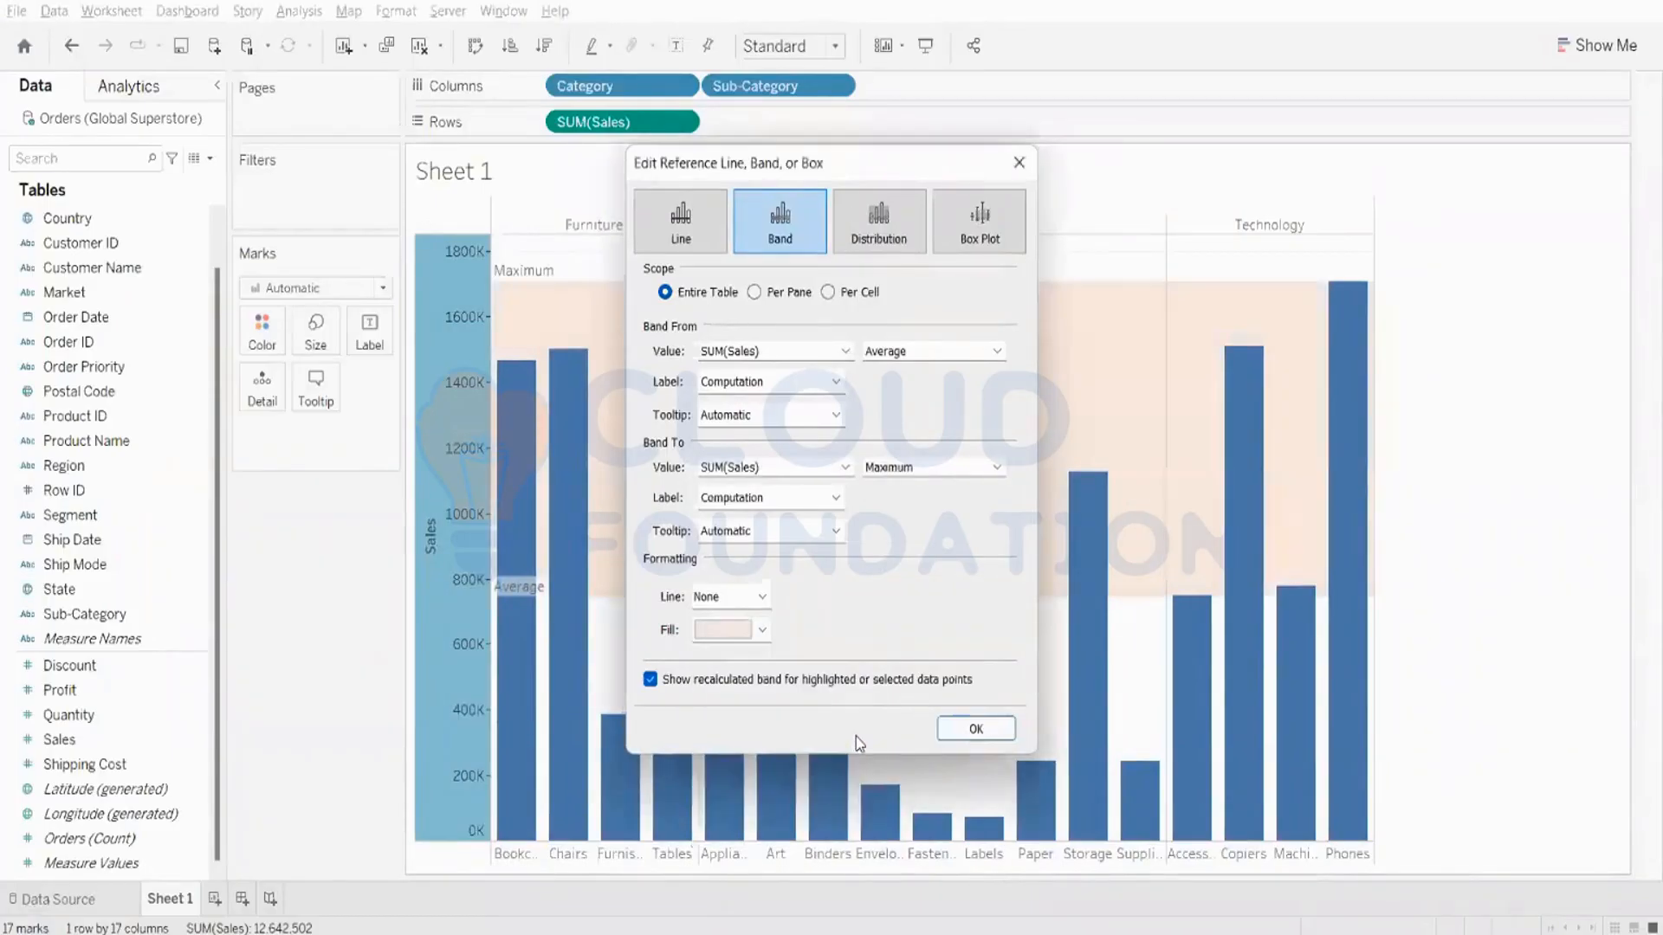
pyautogui.click(964, 736)
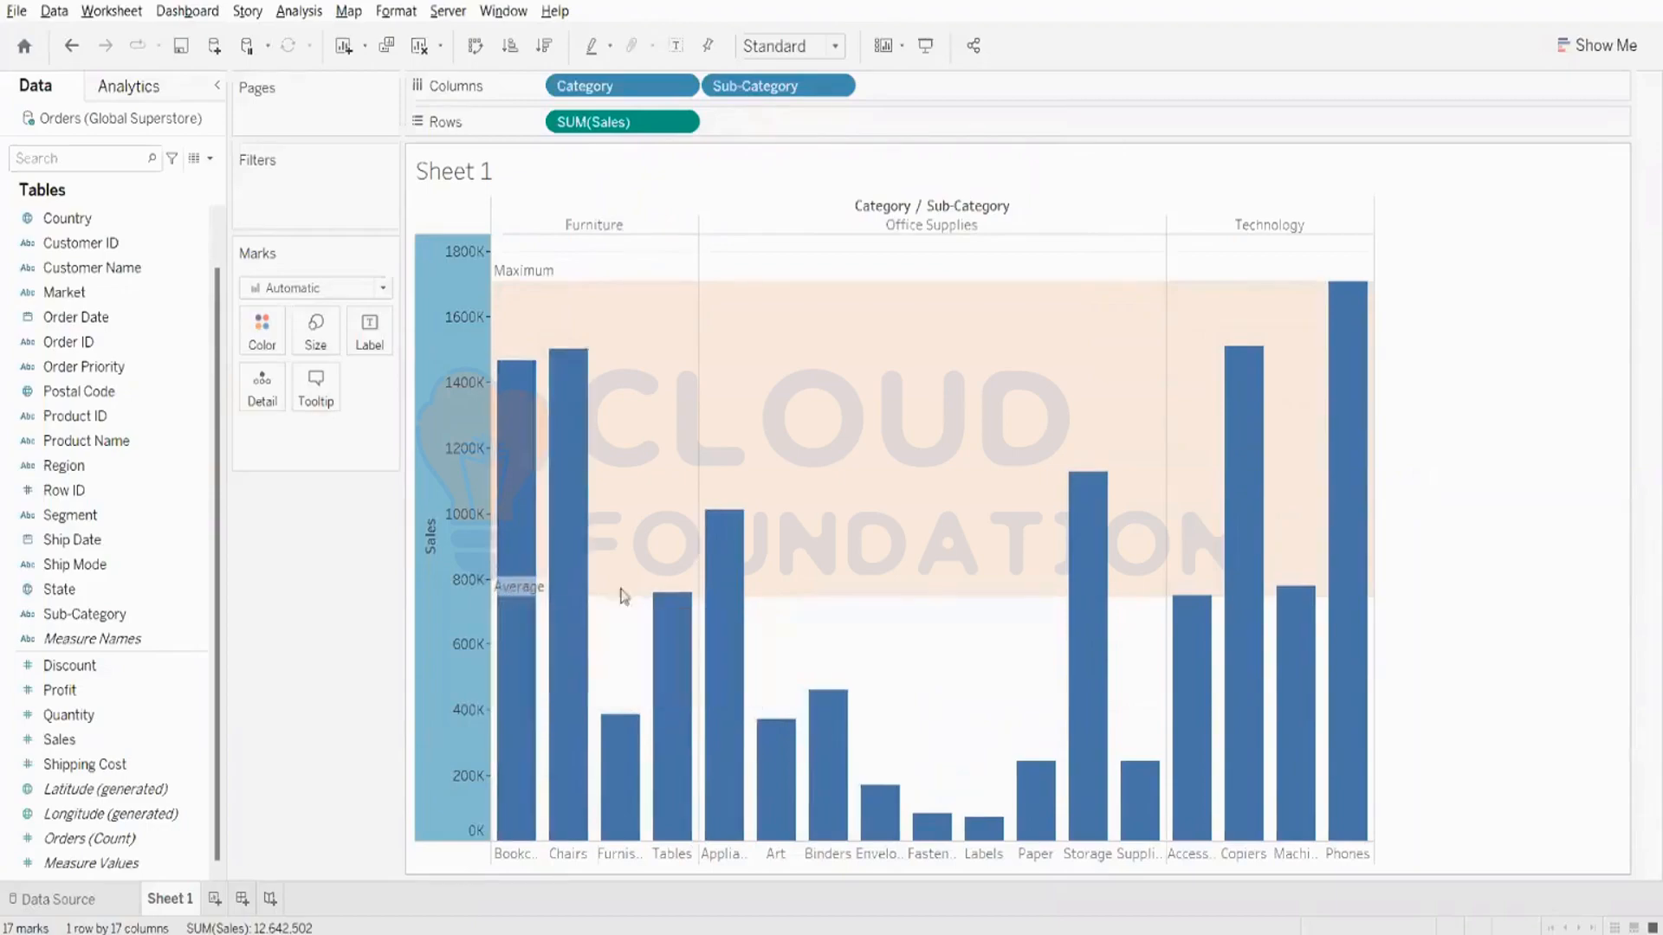
# - Try an average reference line with the thickest dashed style in place of the band, then switch back to the band
pyautogui.rightClick(509, 606)
pyautogui.rightClick(509, 606)
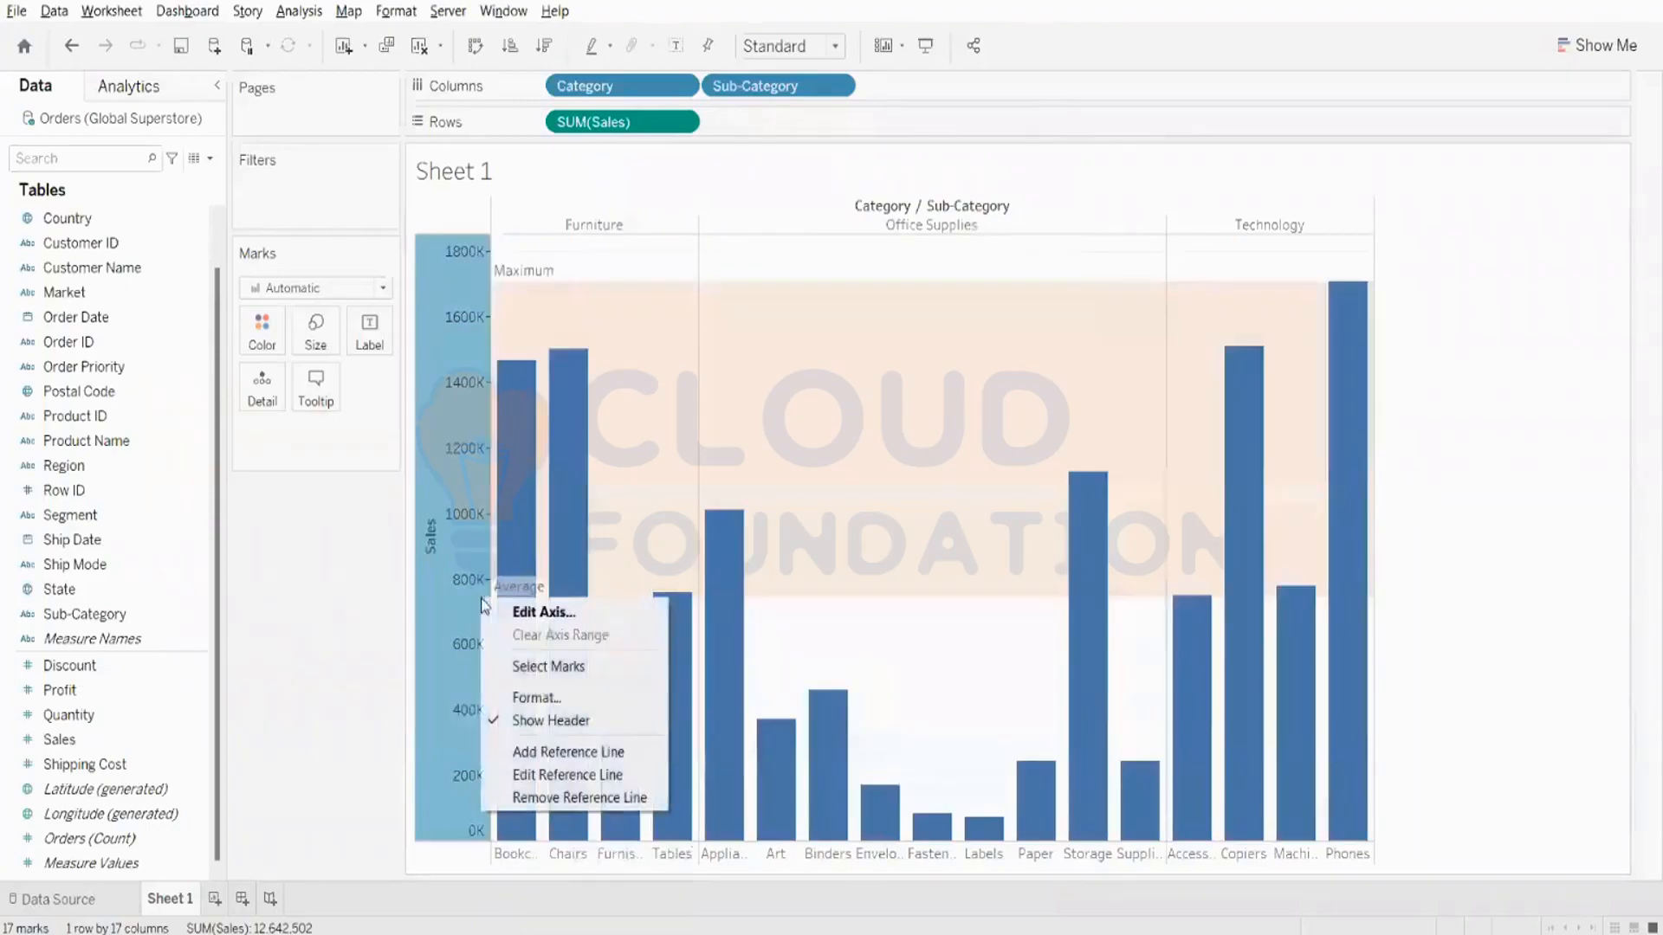
pyautogui.click(554, 767)
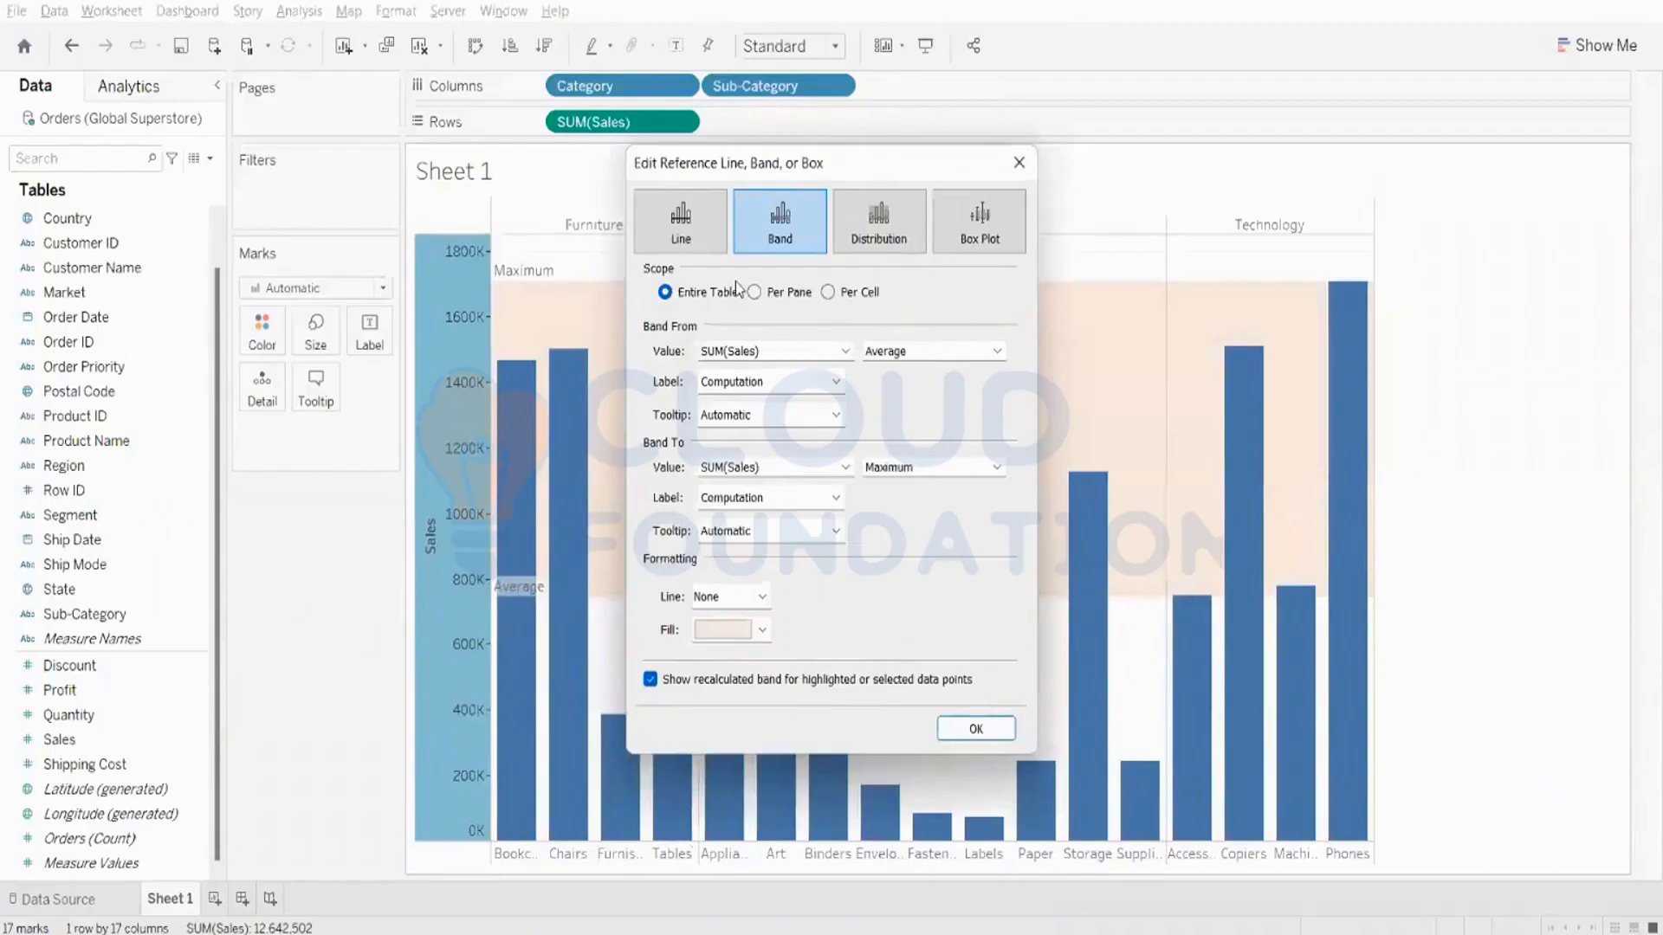
pyautogui.click(688, 247)
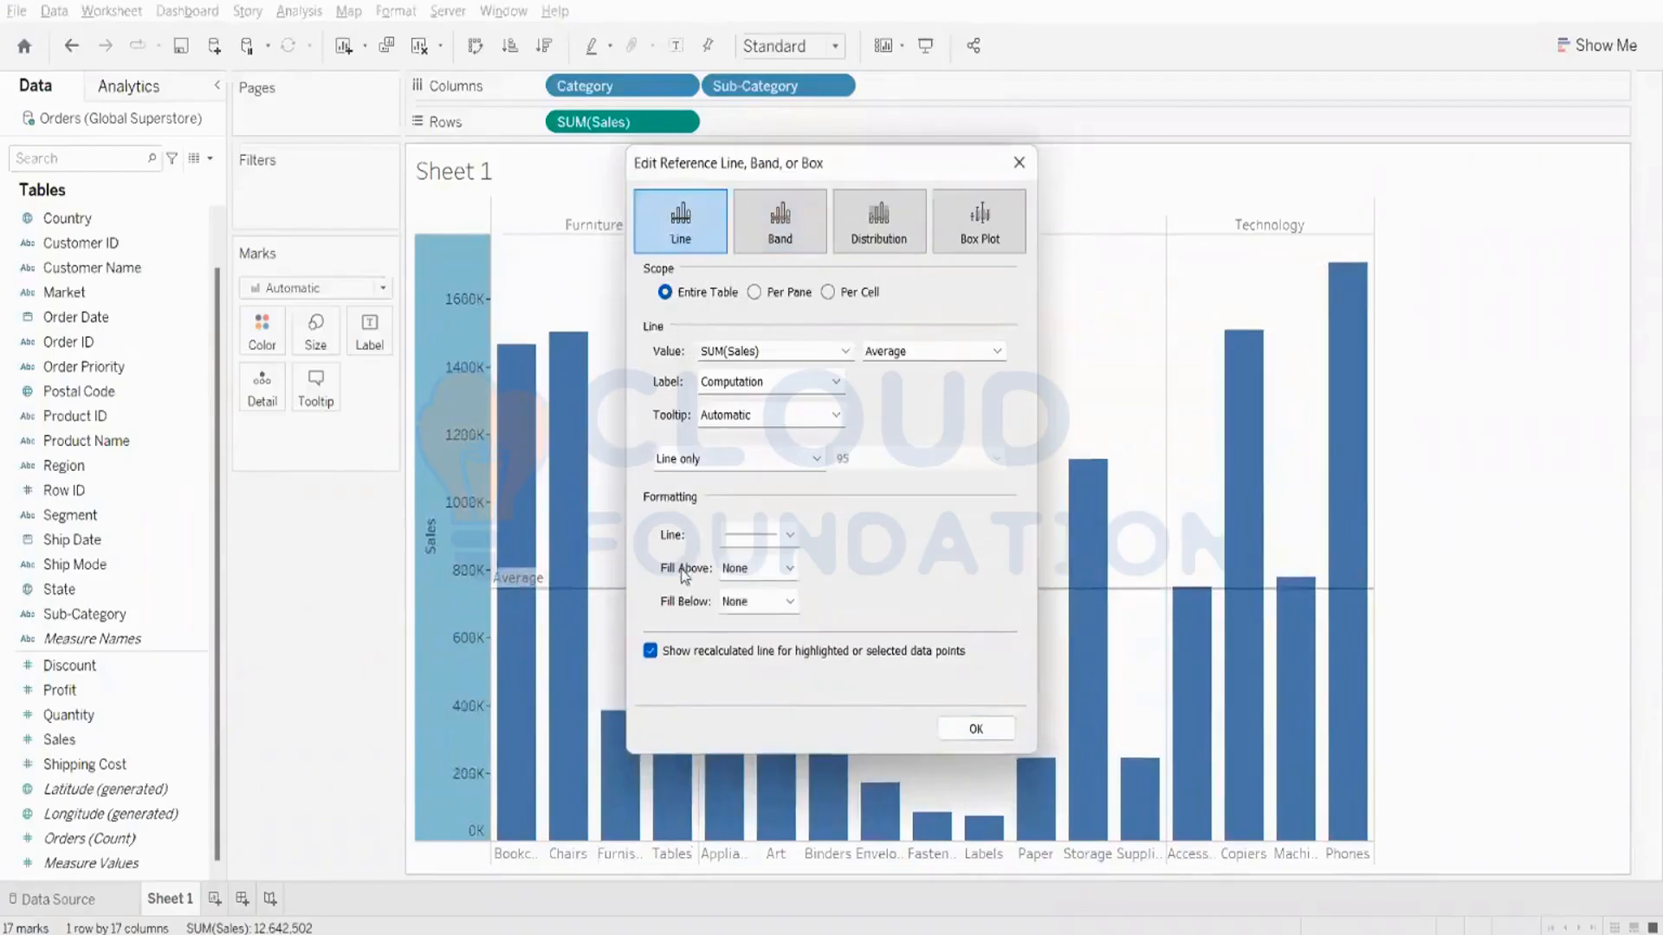
pyautogui.click(748, 542)
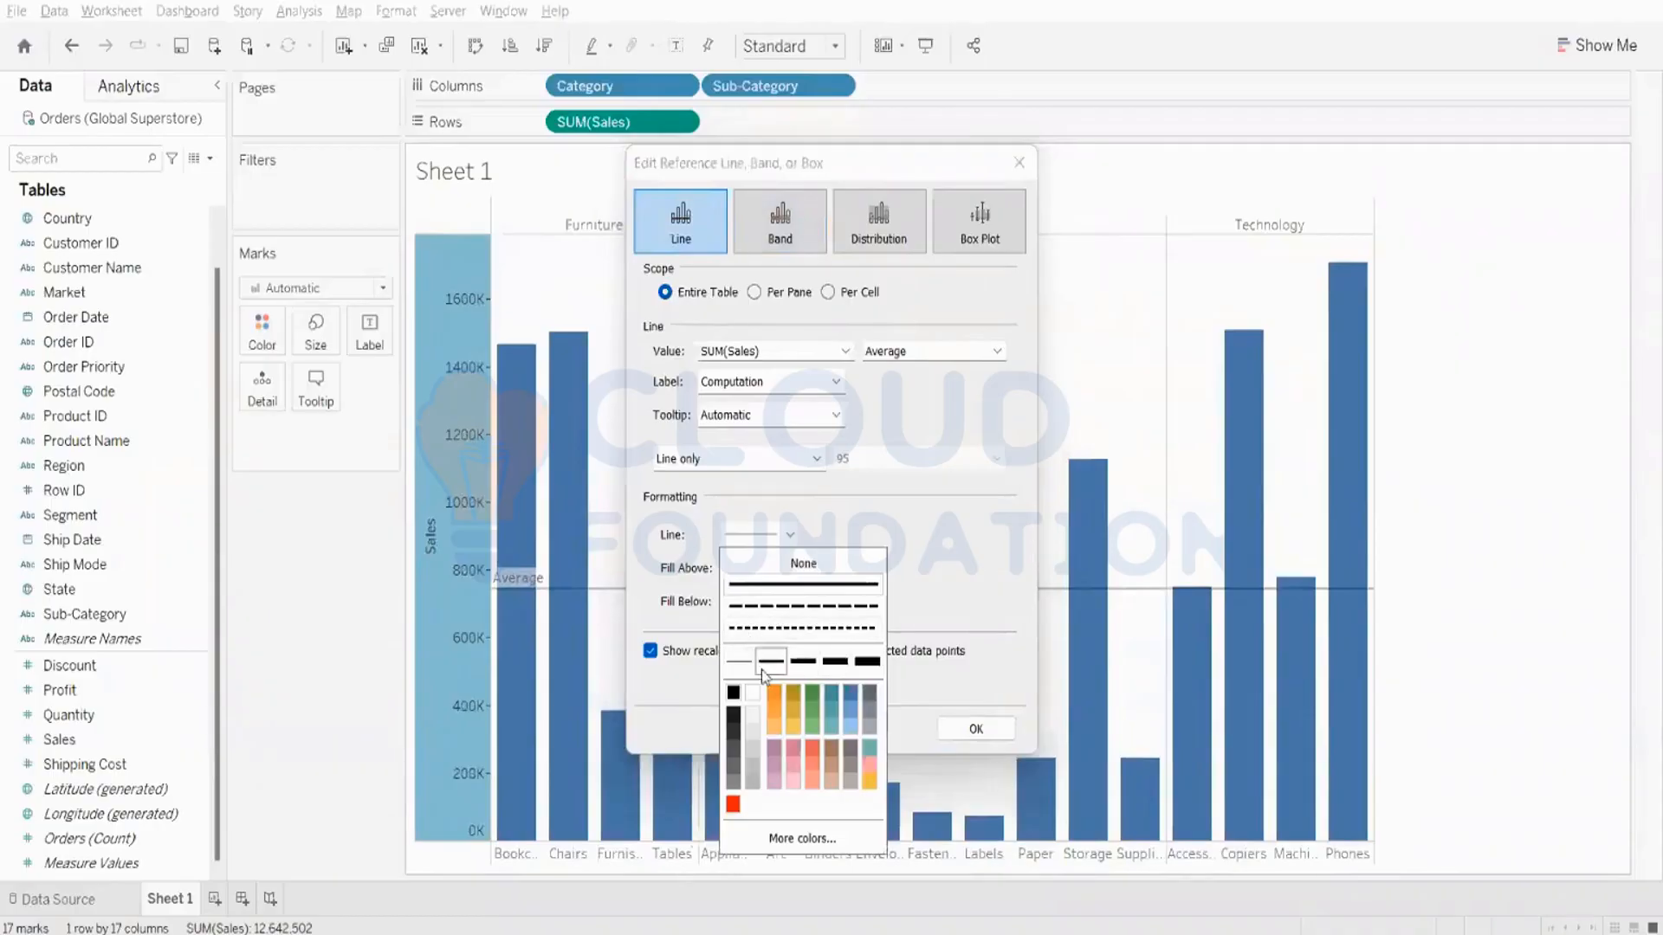
pyautogui.click(865, 670)
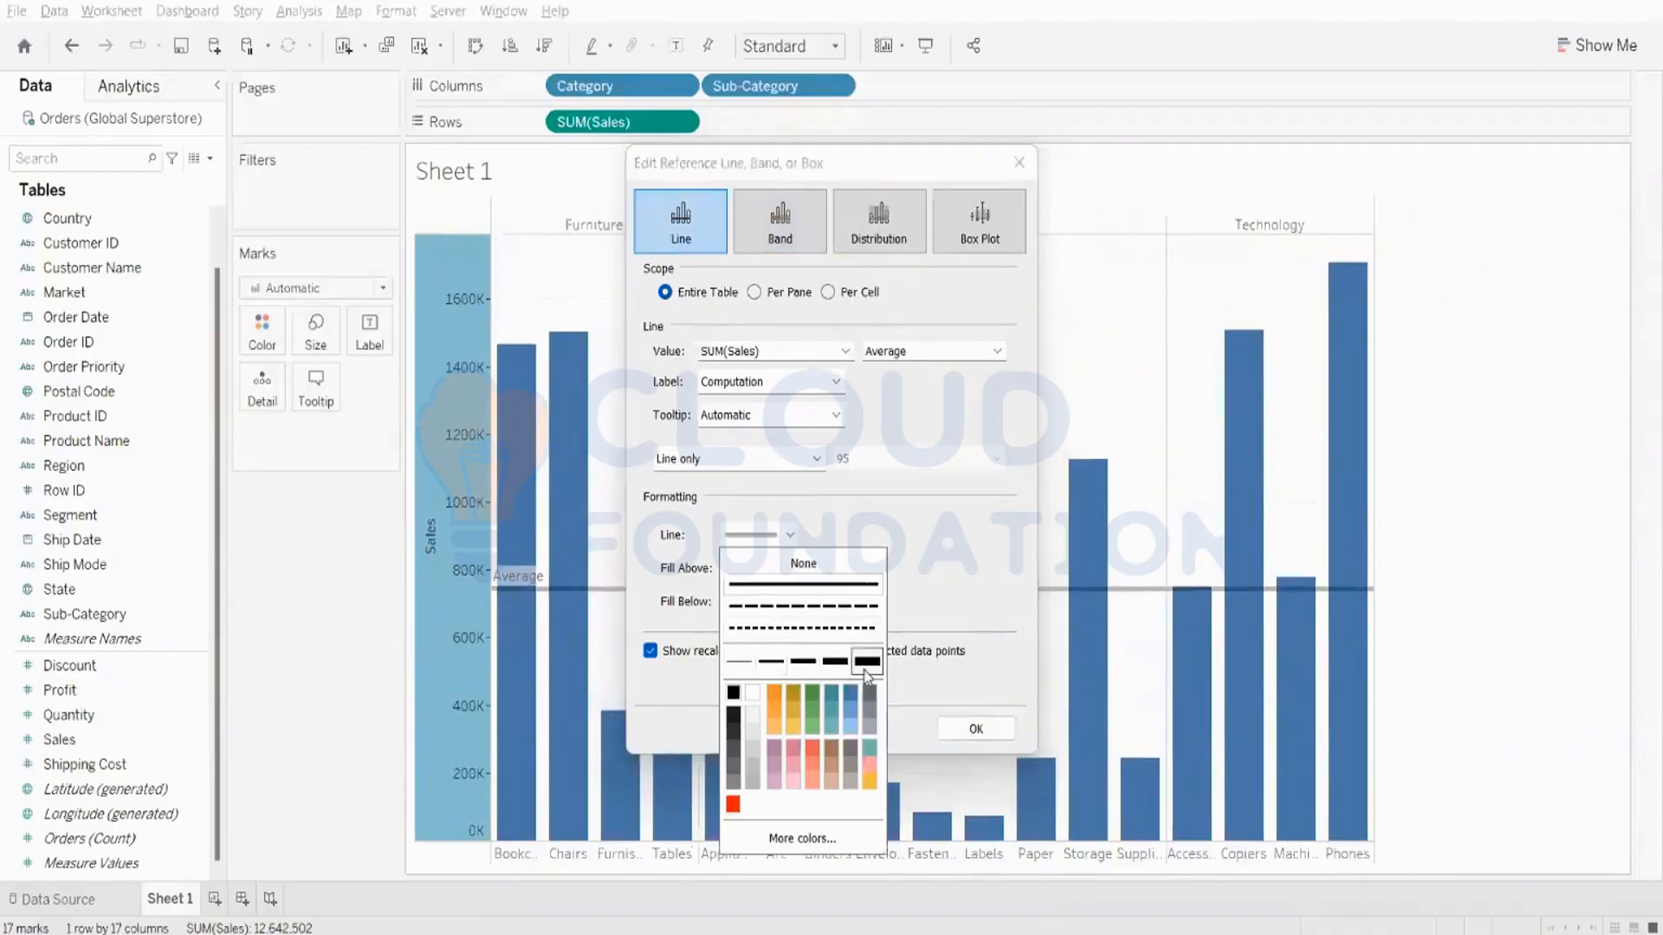
pyautogui.click(758, 606)
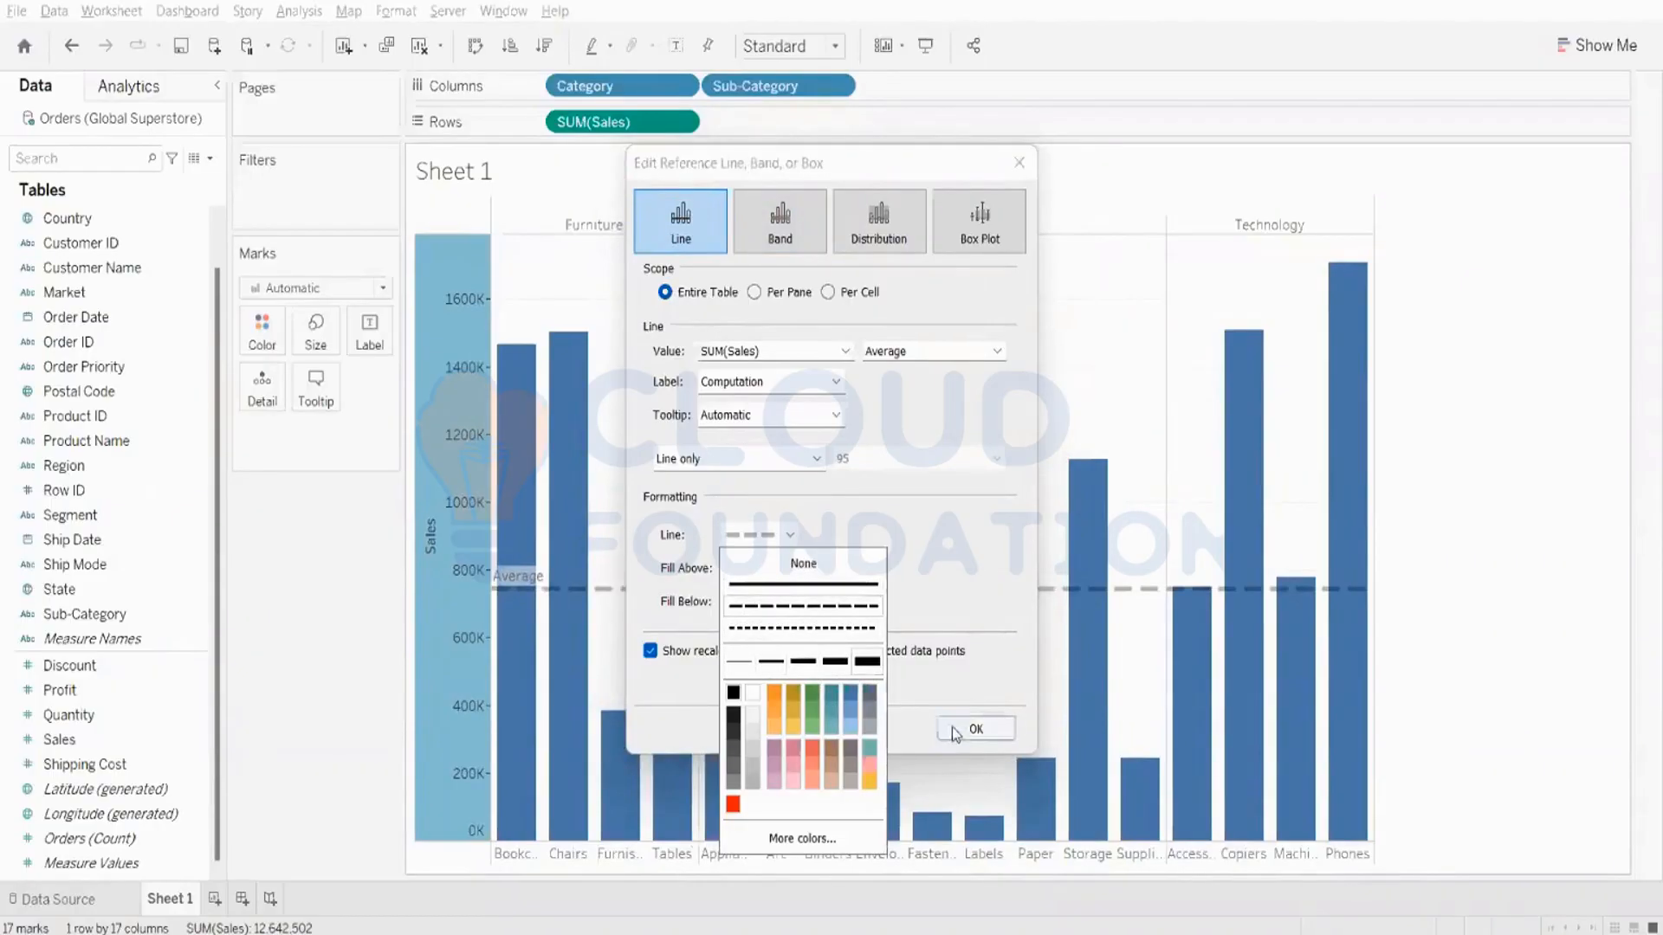
pyautogui.click(788, 220)
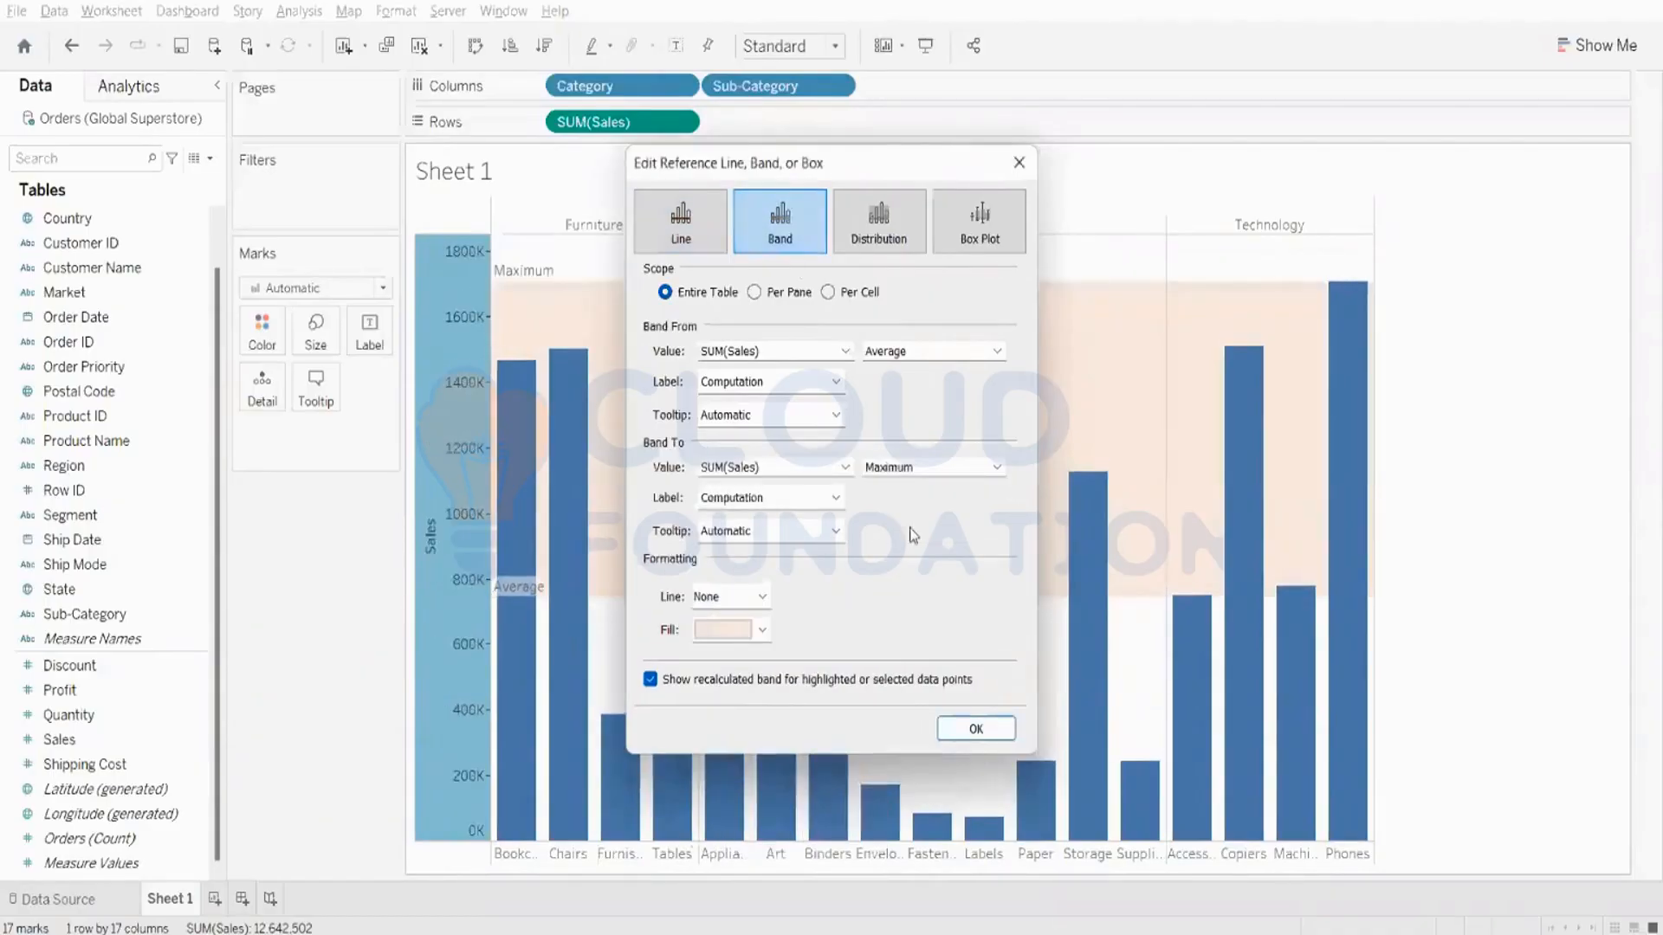
pyautogui.click(976, 729)
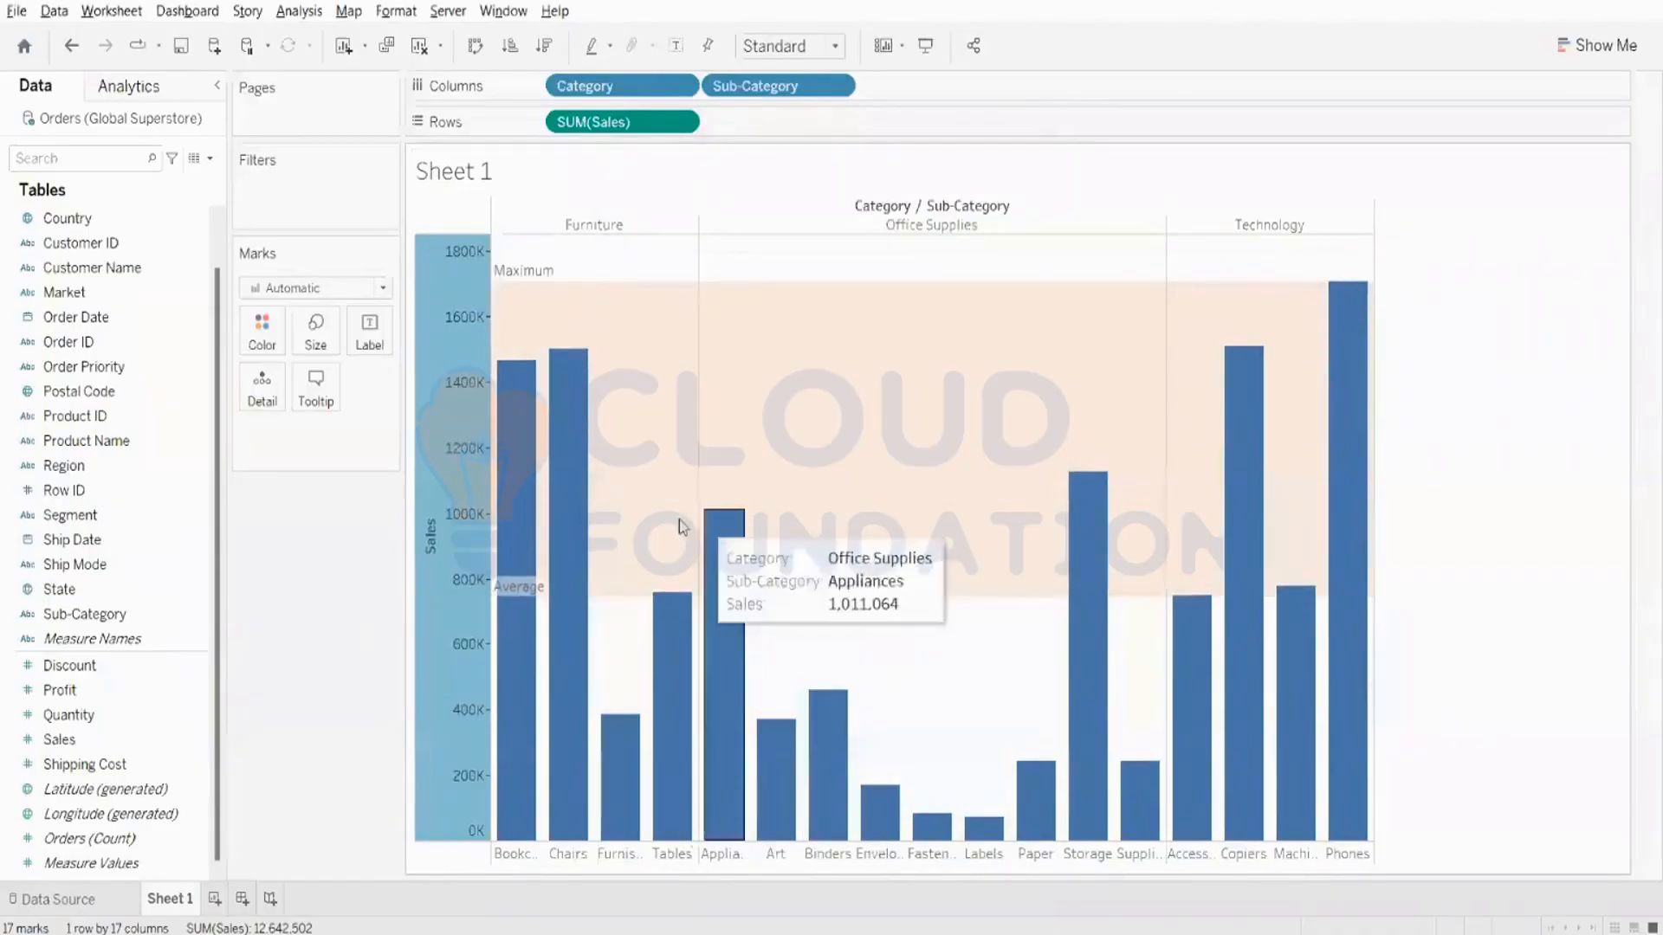
# - Try dotted boundary lines on the reference band, then set them to thick black dashed lines and finish editing
pyautogui.rightClick(542, 594)
pyautogui.rightClick(459, 655)
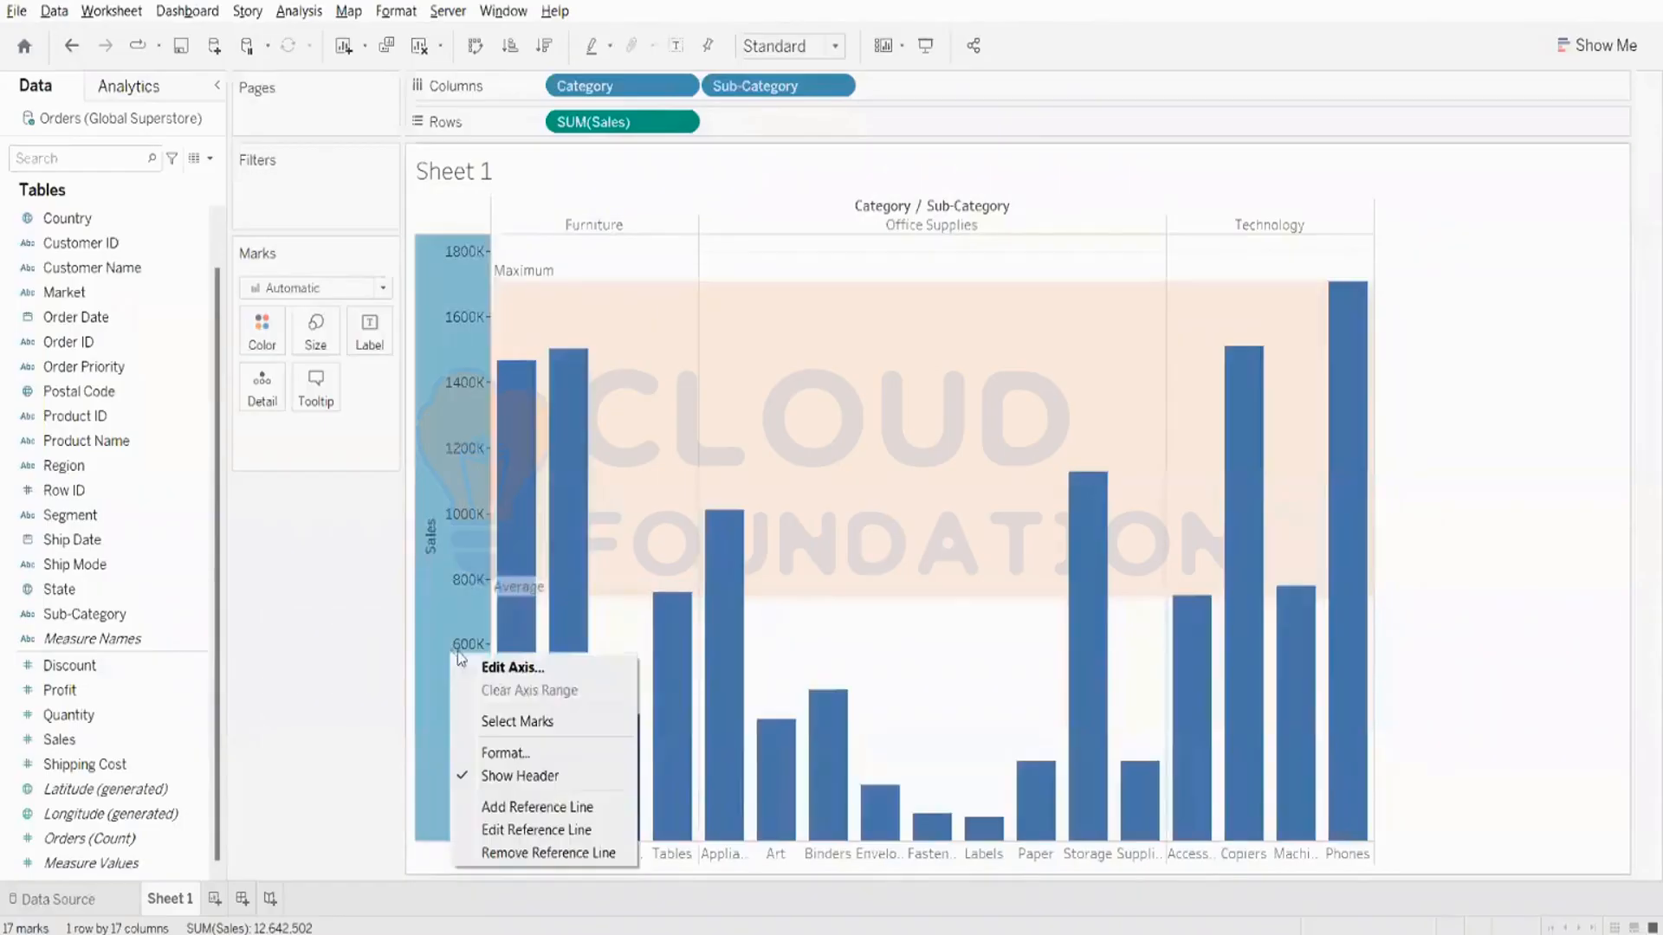
pyautogui.click(542, 829)
pyautogui.click(714, 597)
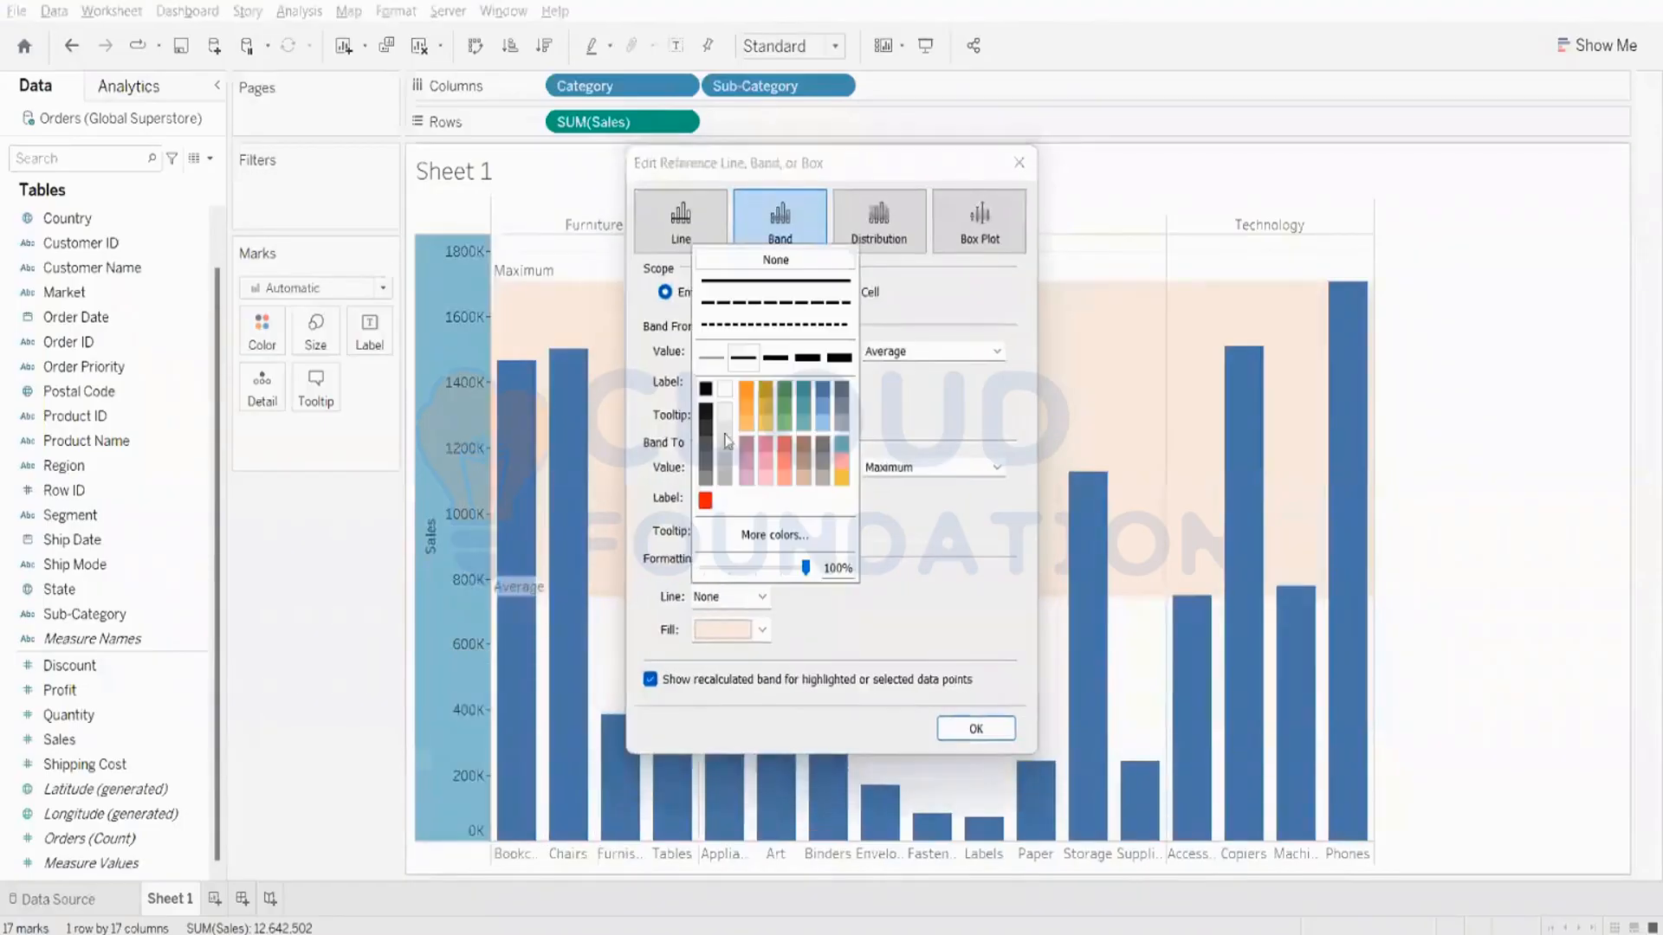
pyautogui.click(729, 330)
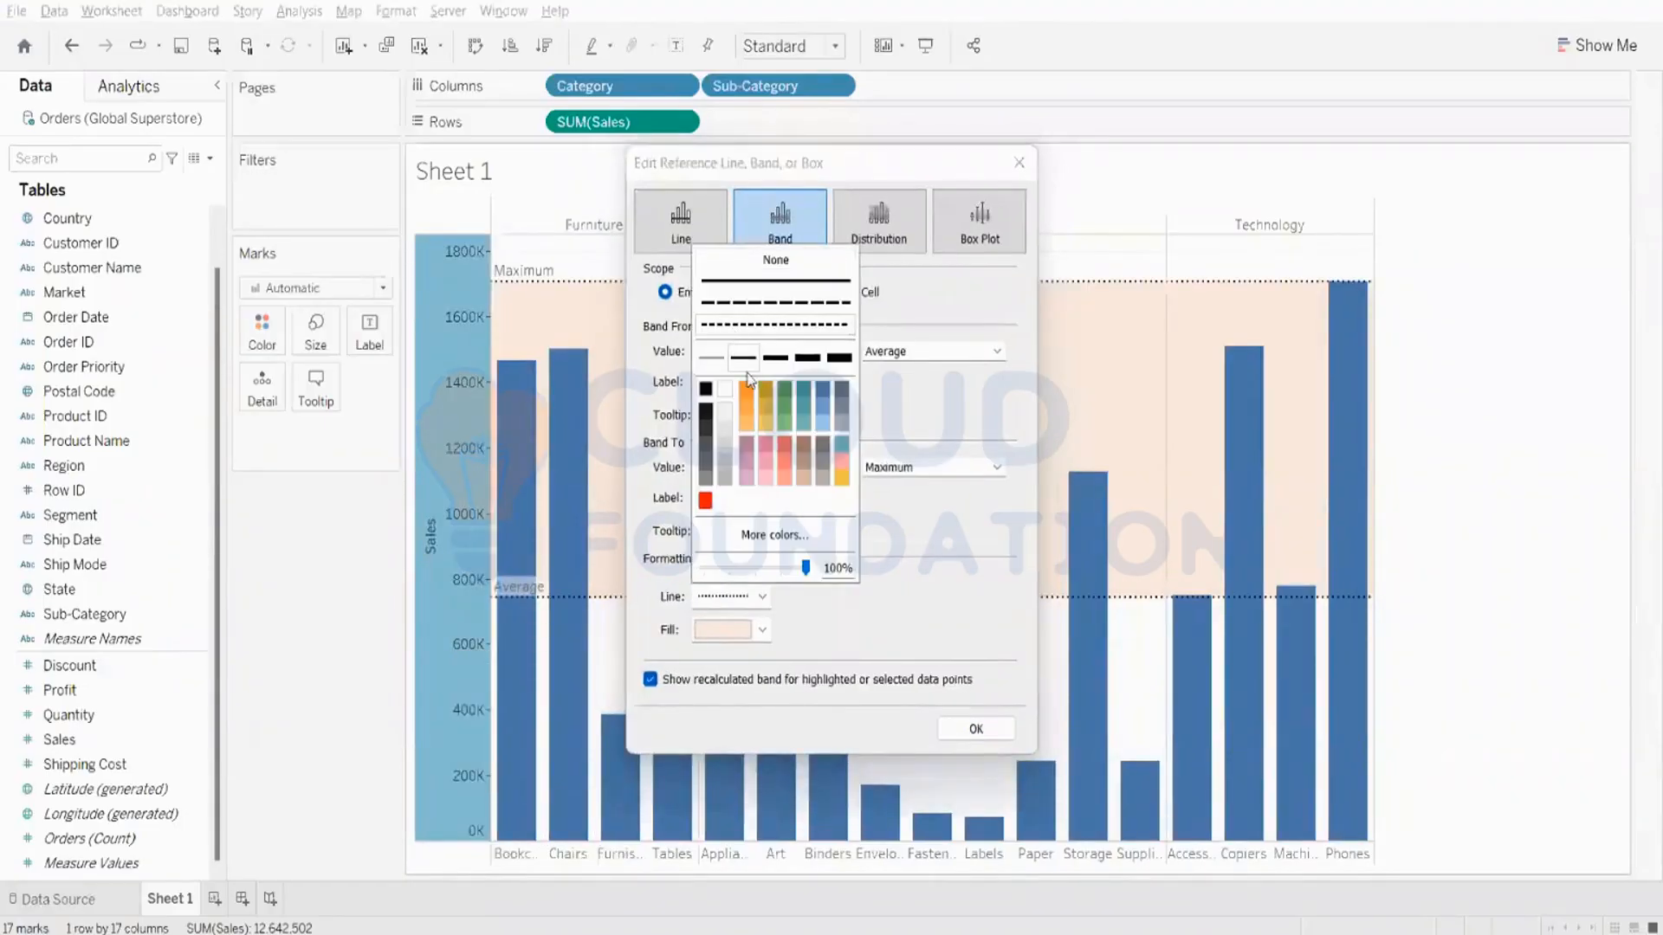
pyautogui.click(807, 357)
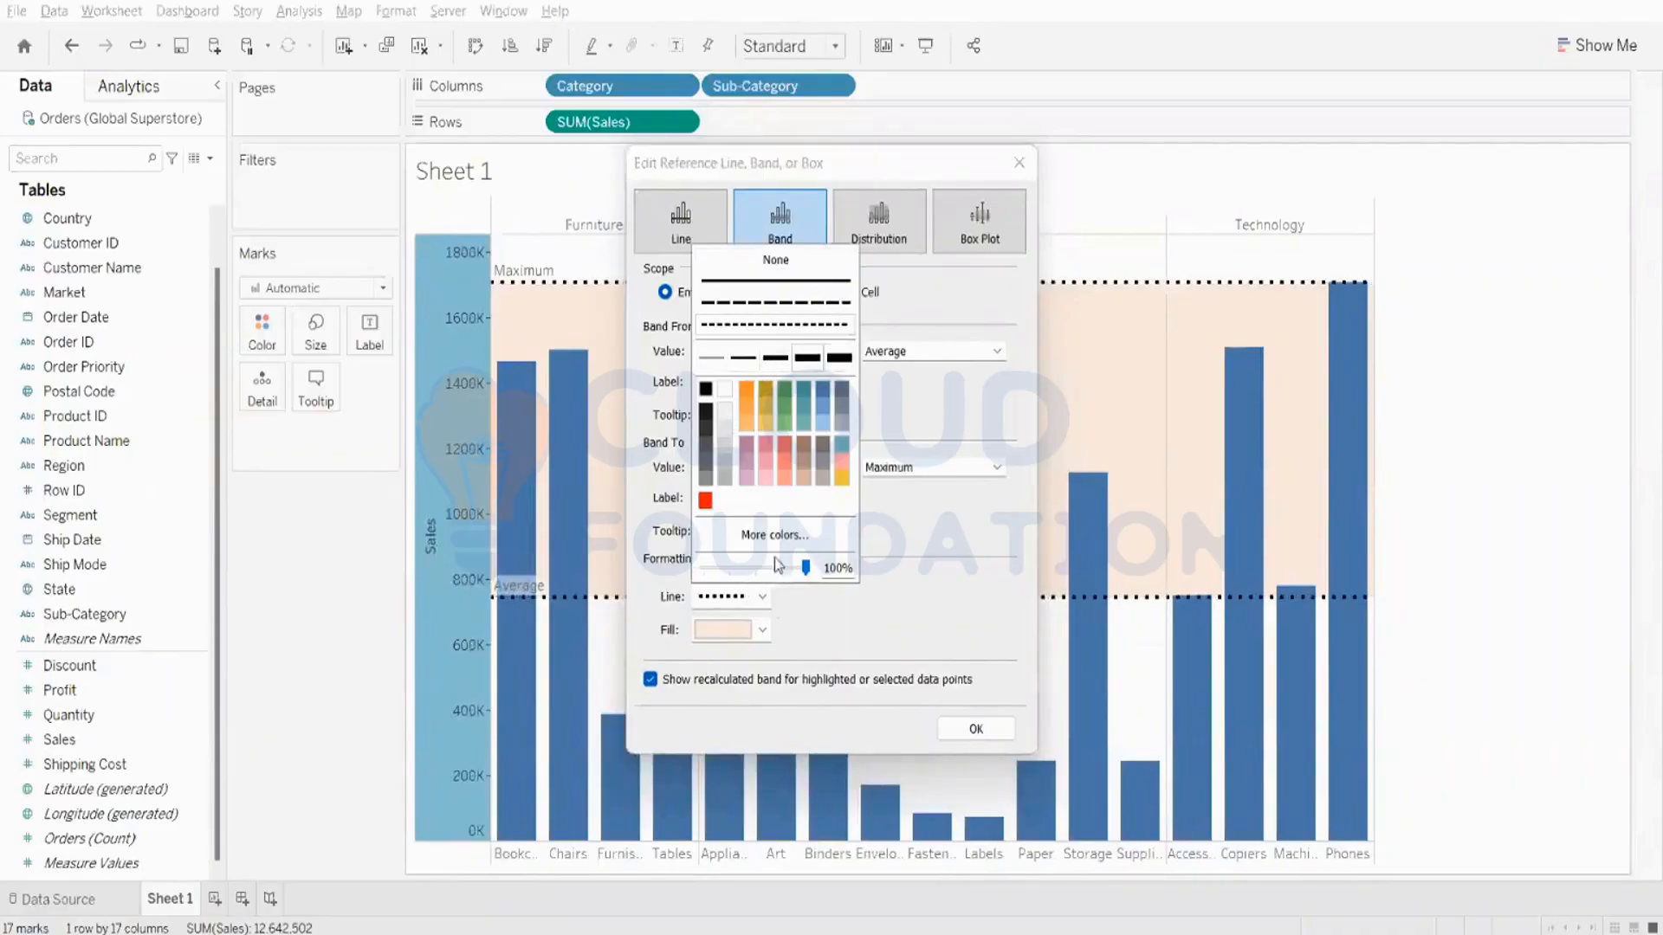
pyautogui.click(775, 302)
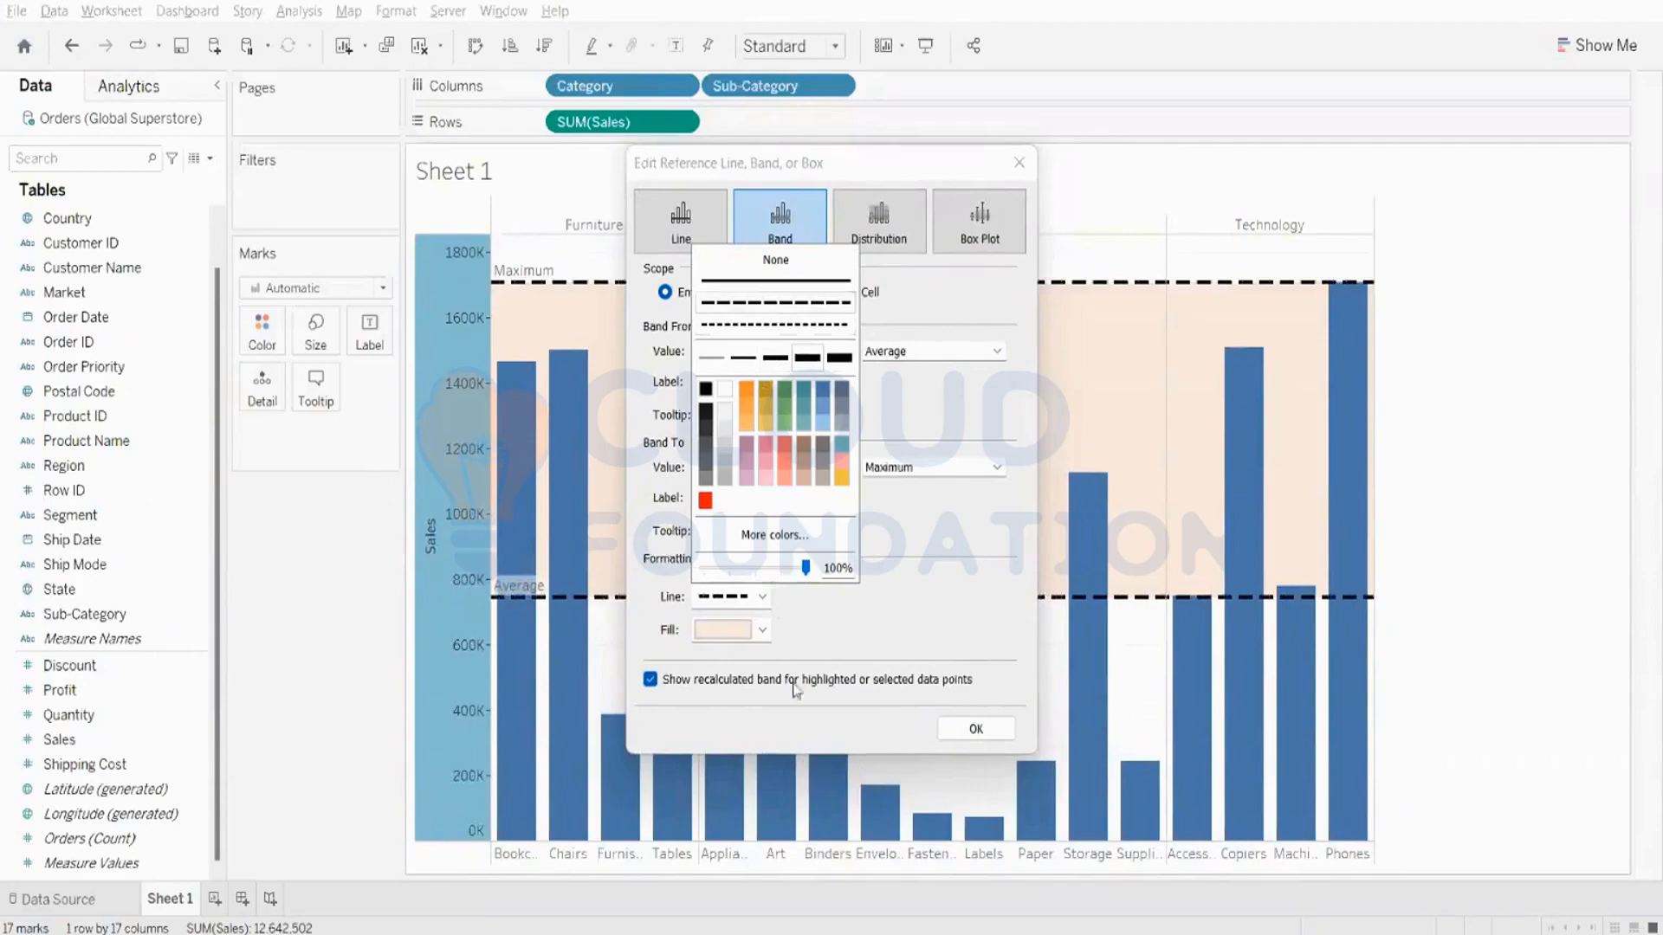
pyautogui.click(901, 646)
pyautogui.click(964, 727)
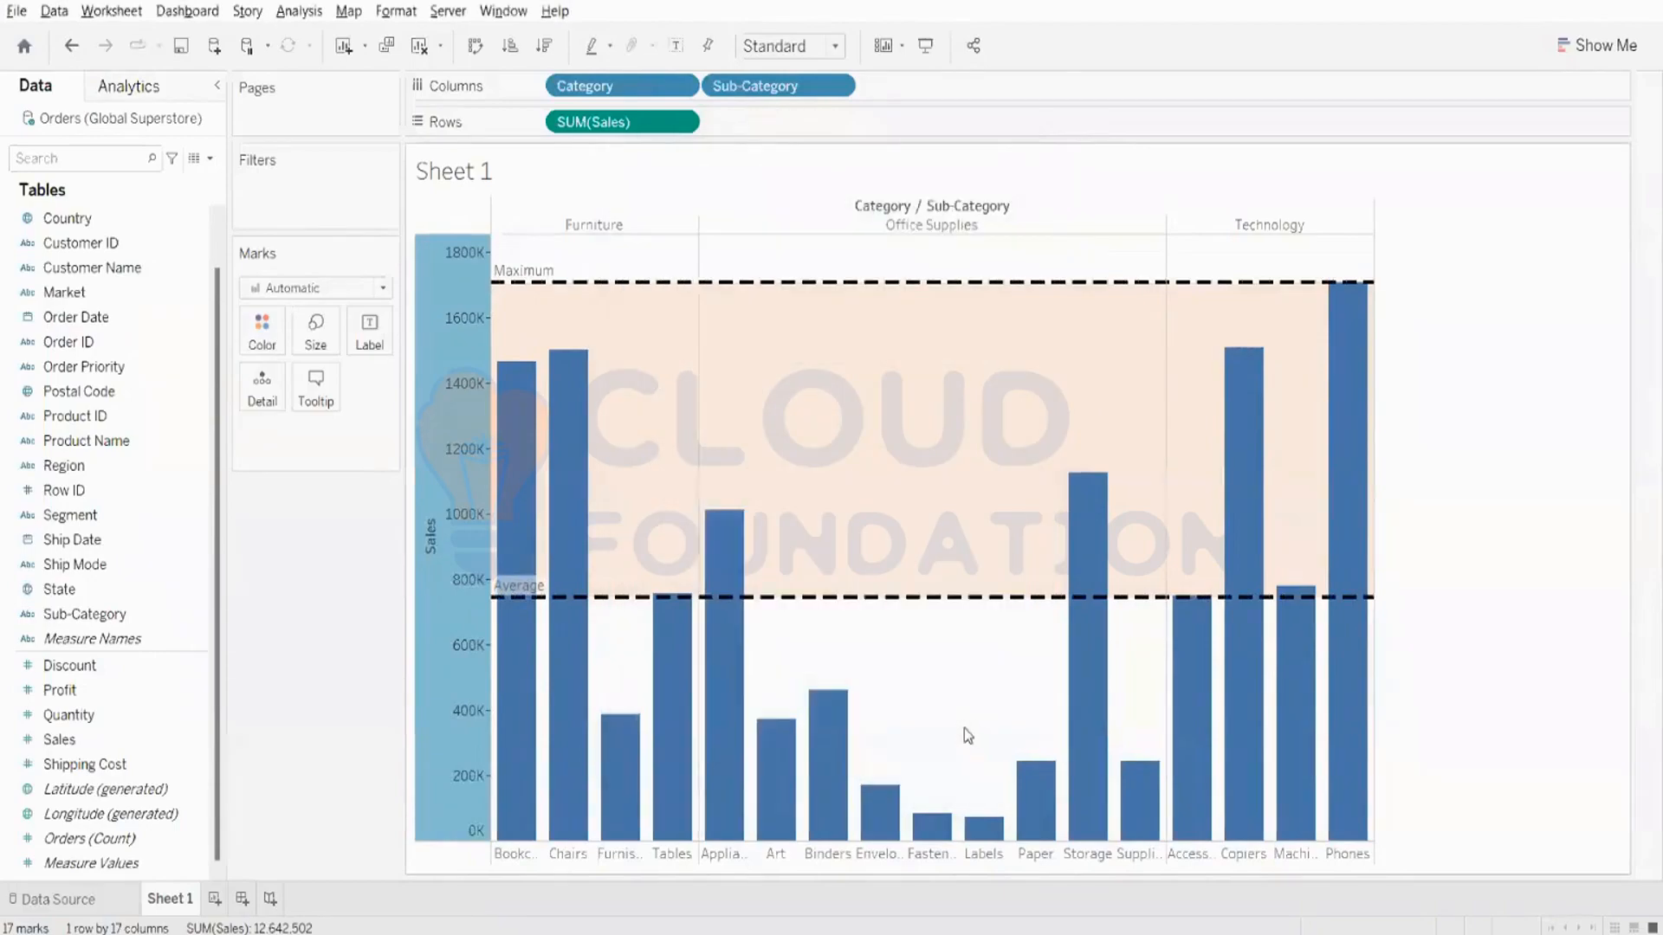
# - Edit the reference band on the Sales axis so that it runs from Minimum to Average of SUM(Sales)
pyautogui.rightClick(454, 371)
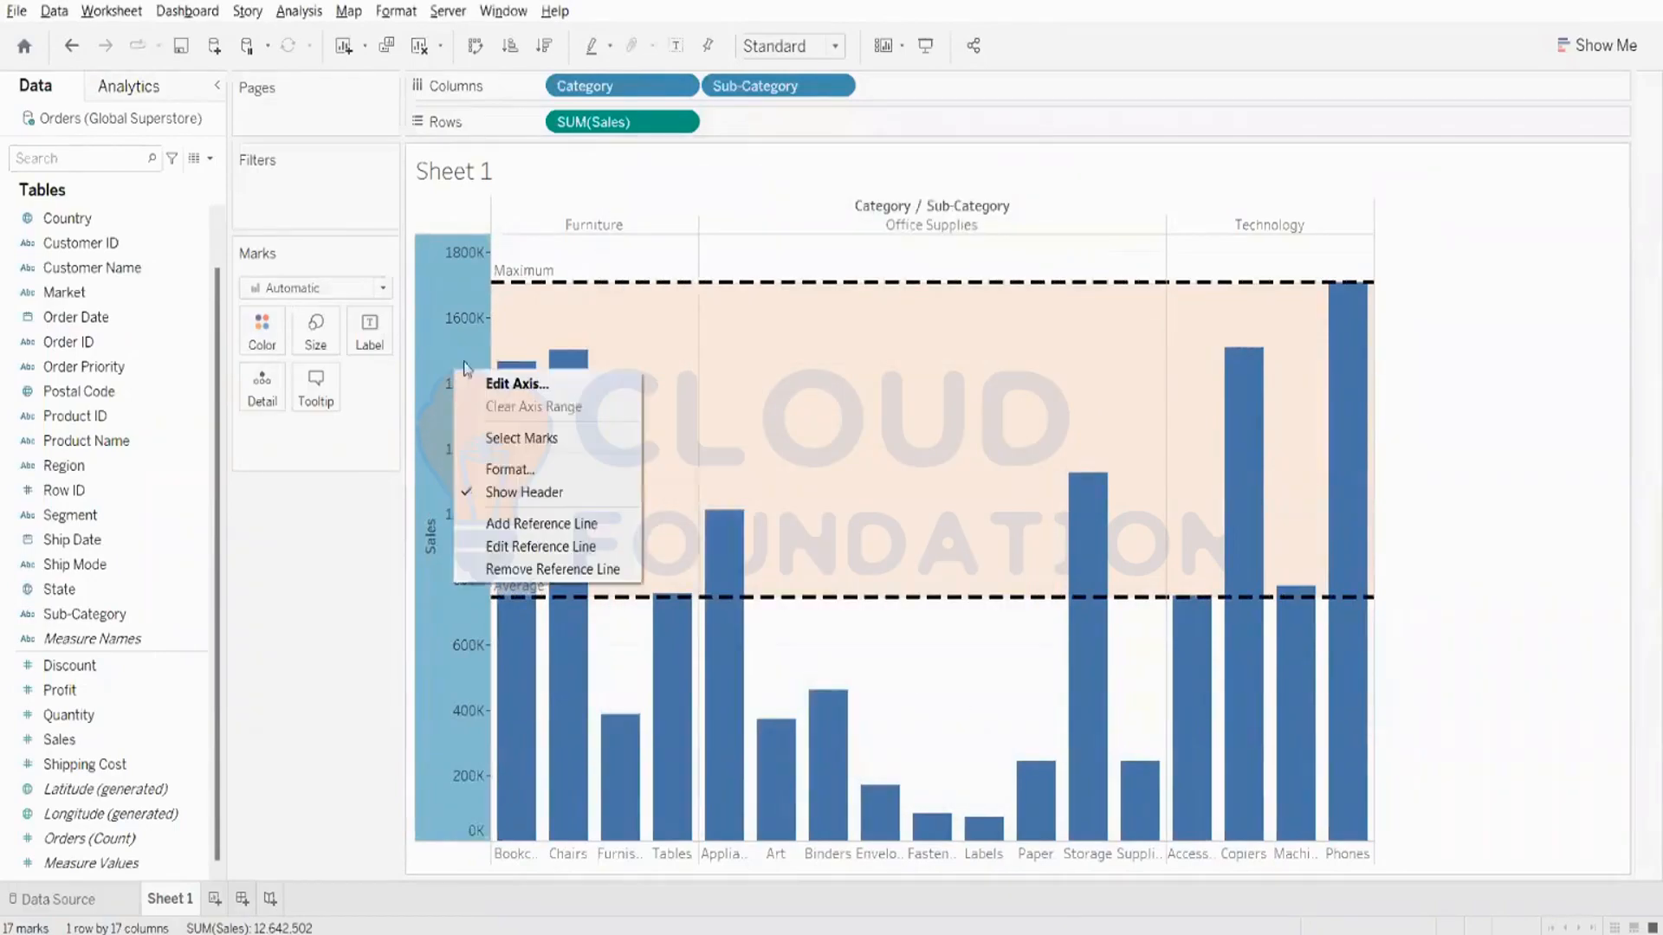
pyautogui.click(560, 544)
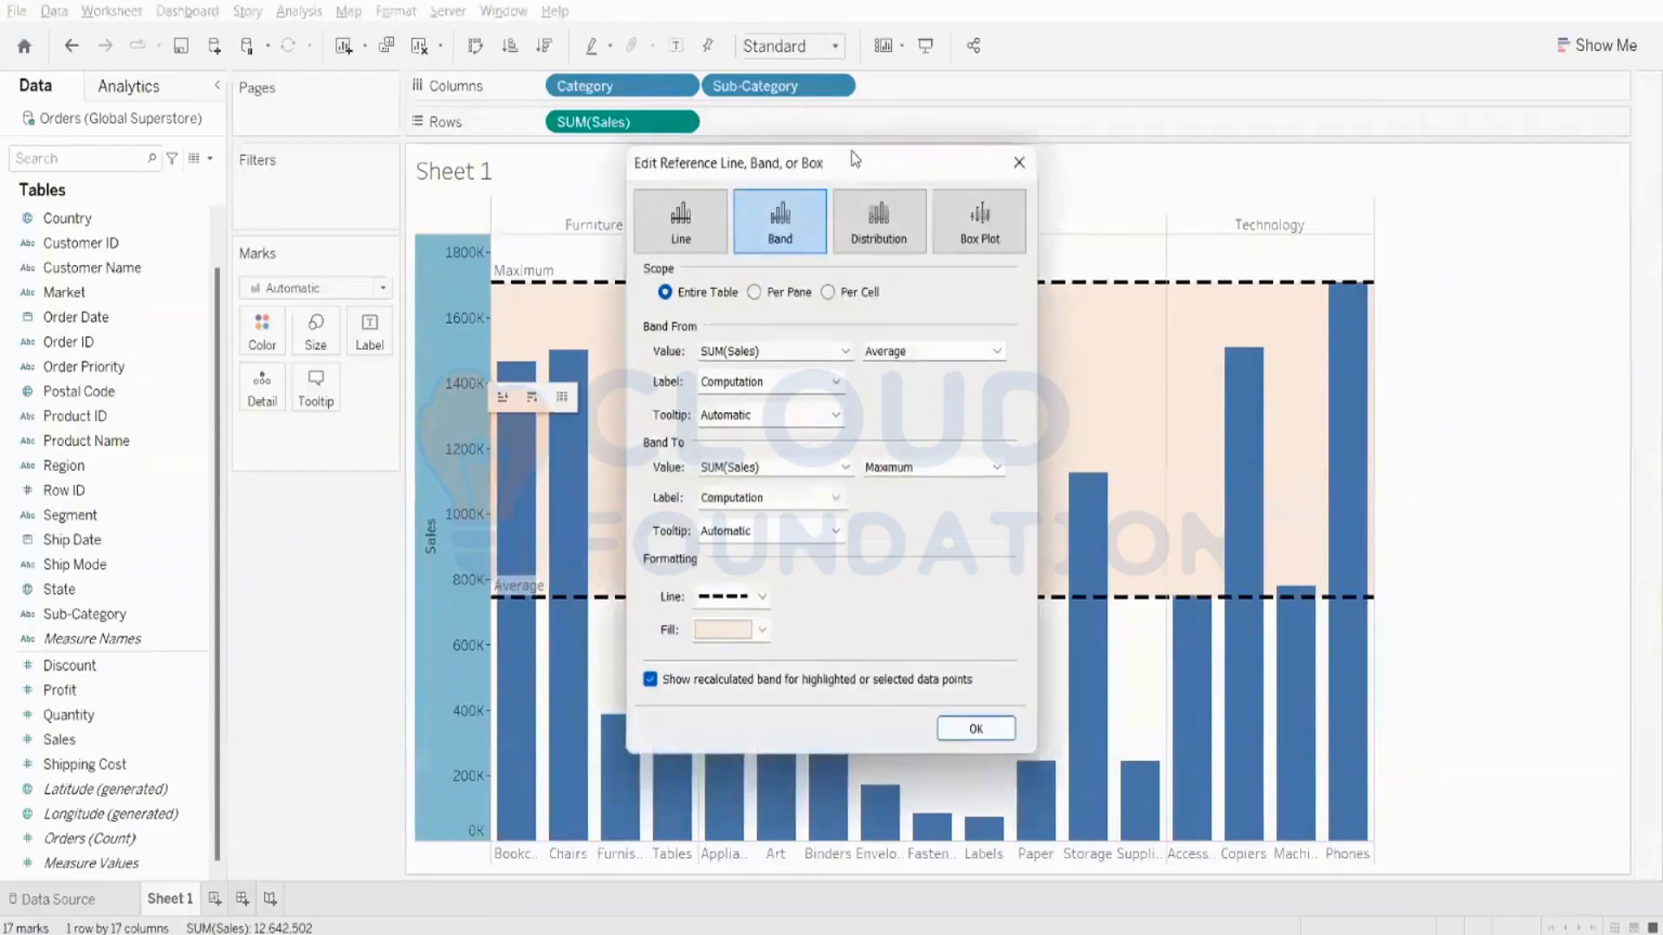
pyautogui.moveTo(856, 160); pyautogui.dragTo(1343, 228)
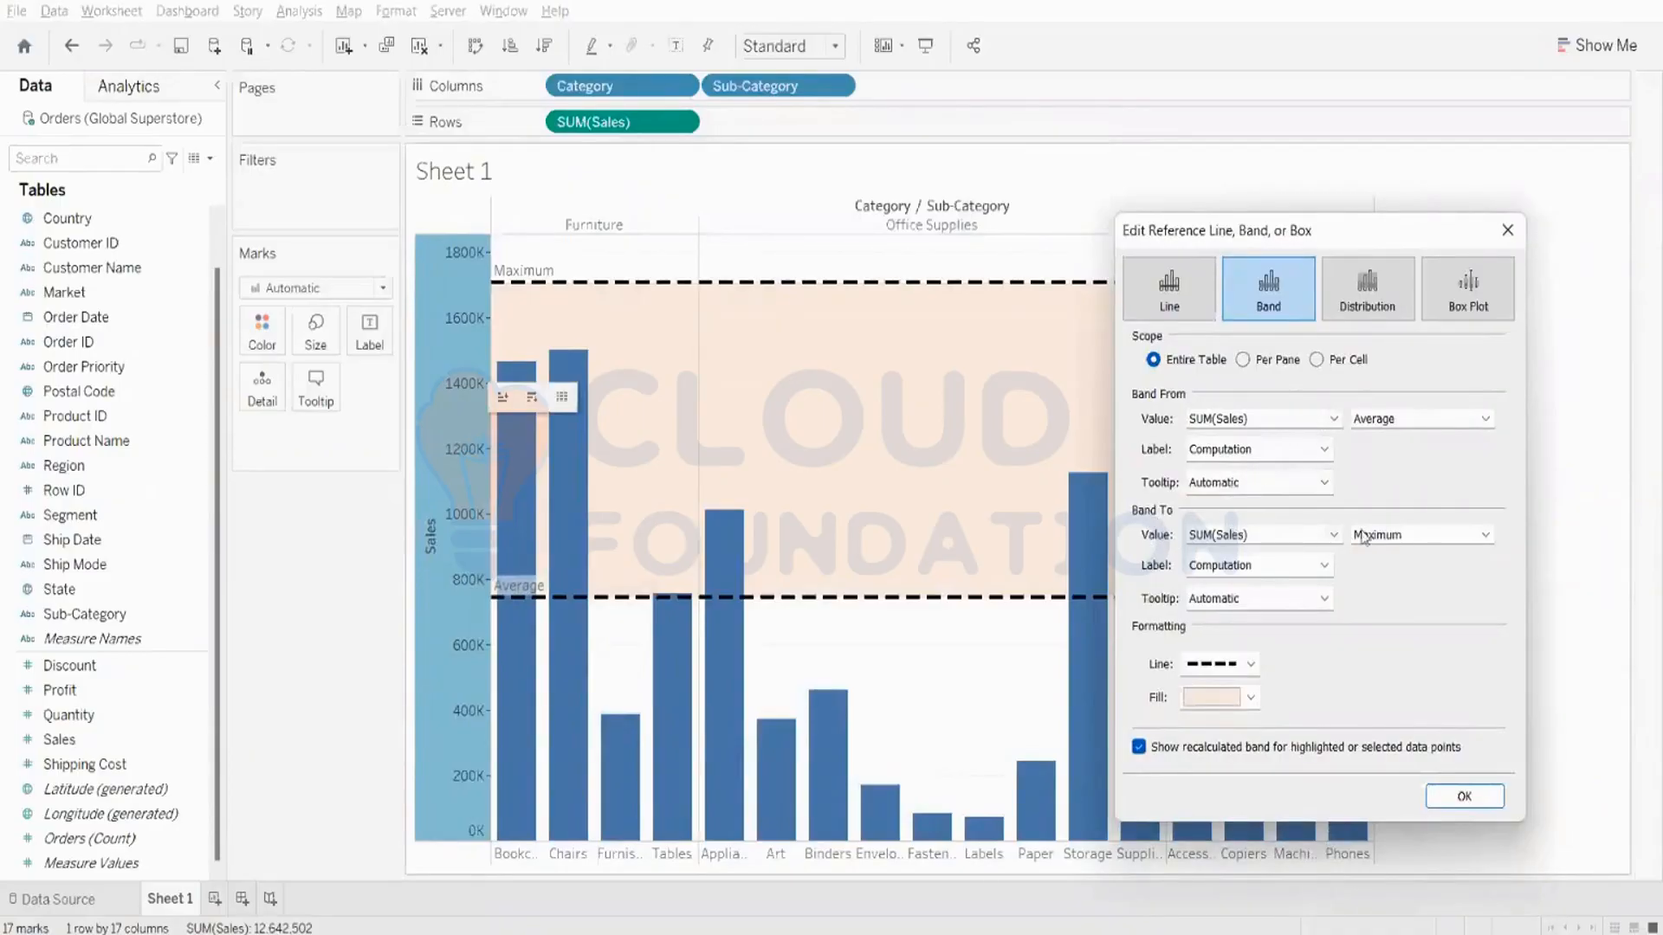
pyautogui.moveTo(1353, 239); pyautogui.dragTo(1642, 712)
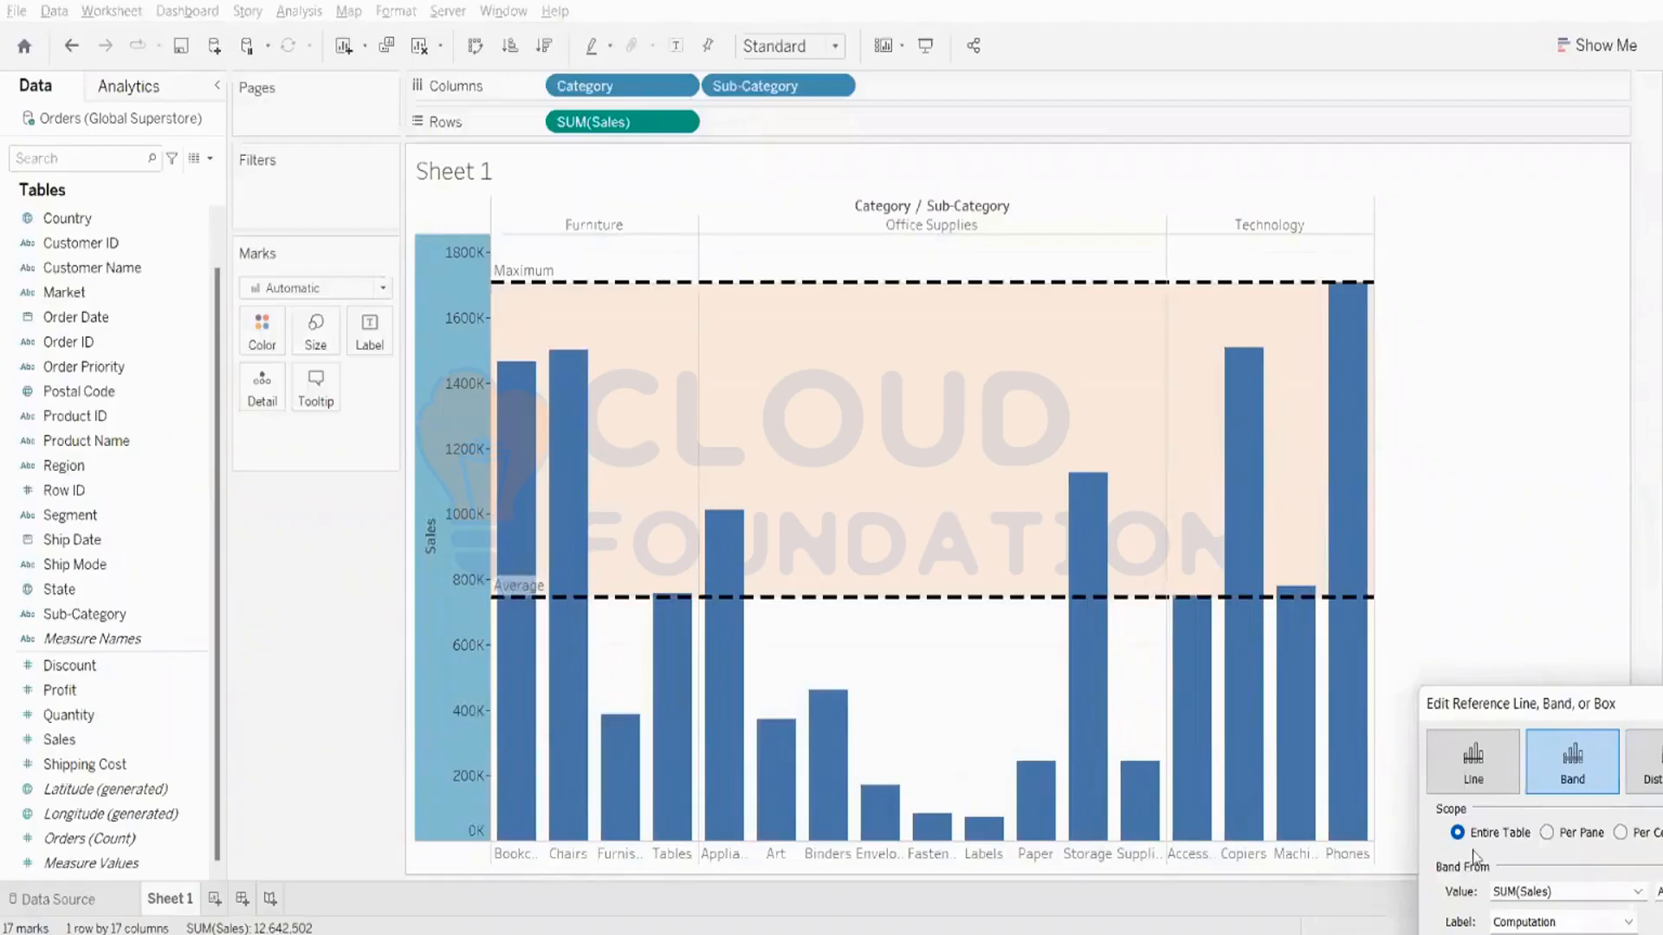
pyautogui.moveTo(1531, 724); pyautogui.dragTo(1100, 331)
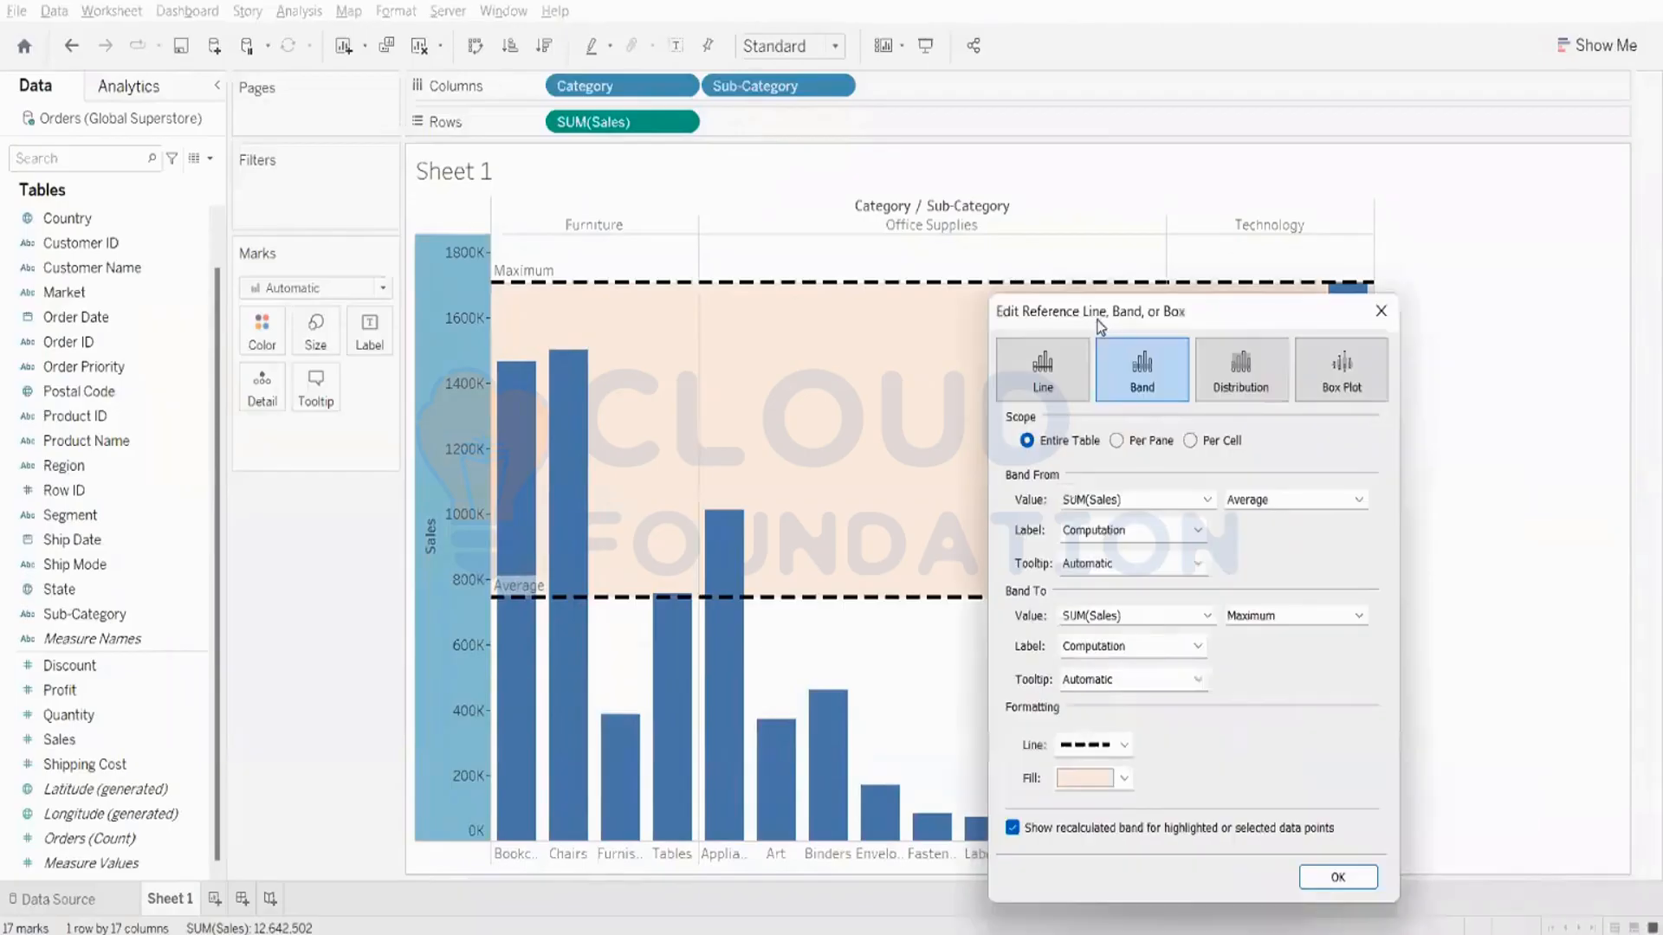
pyautogui.click(1248, 503)
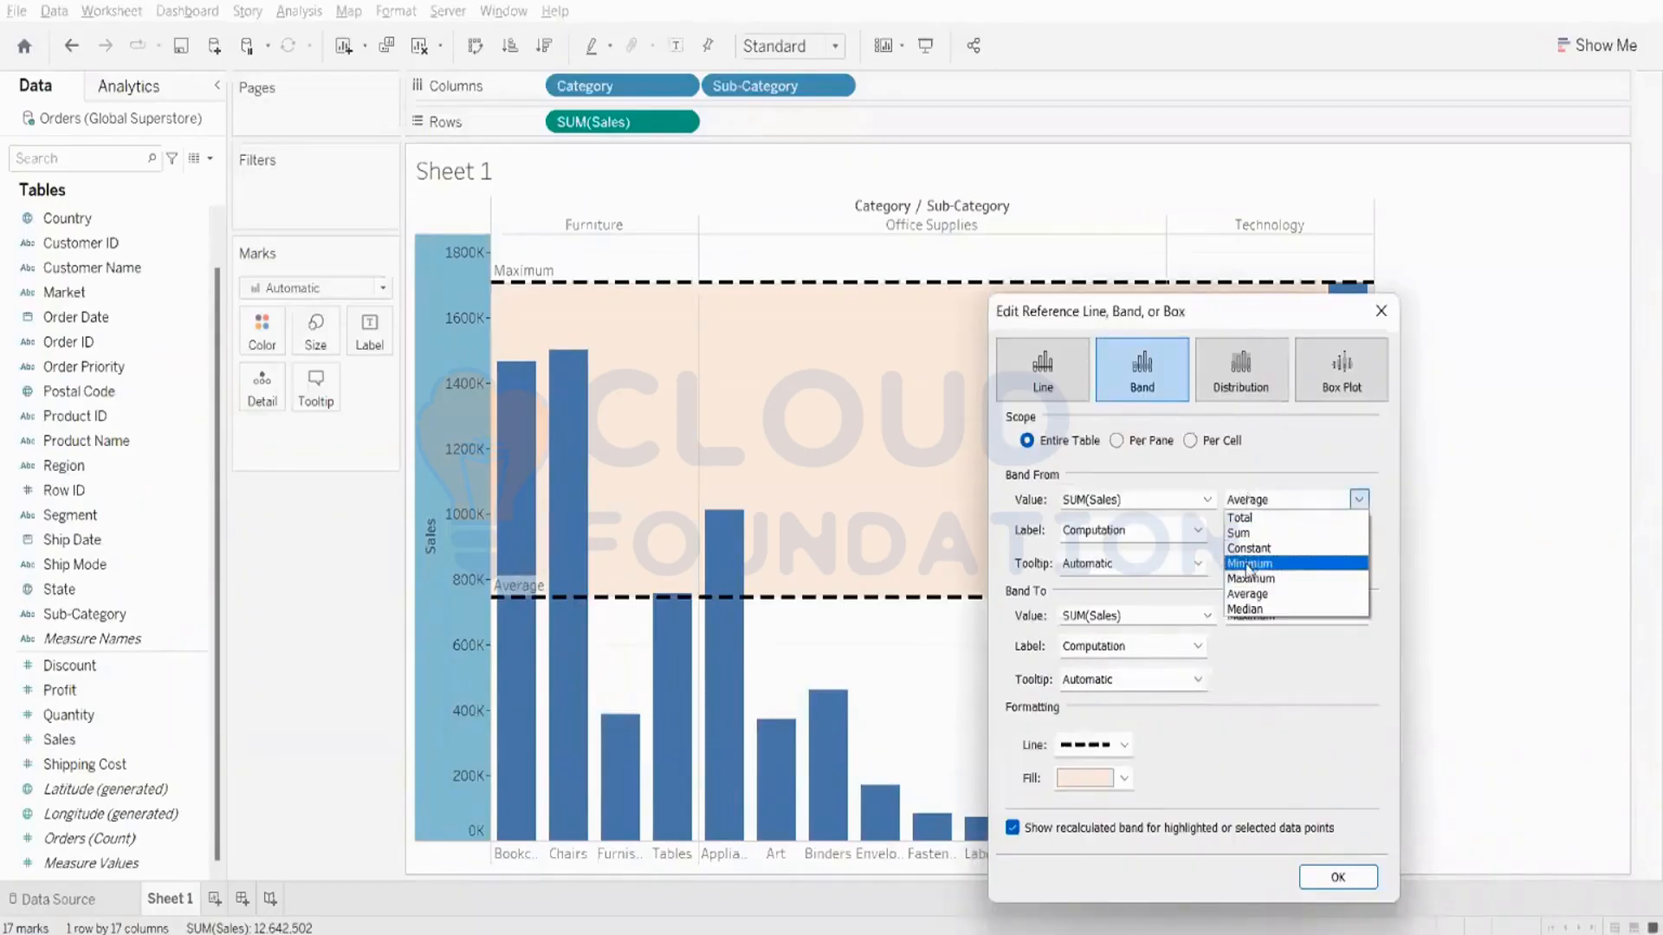
pyautogui.click(1247, 565)
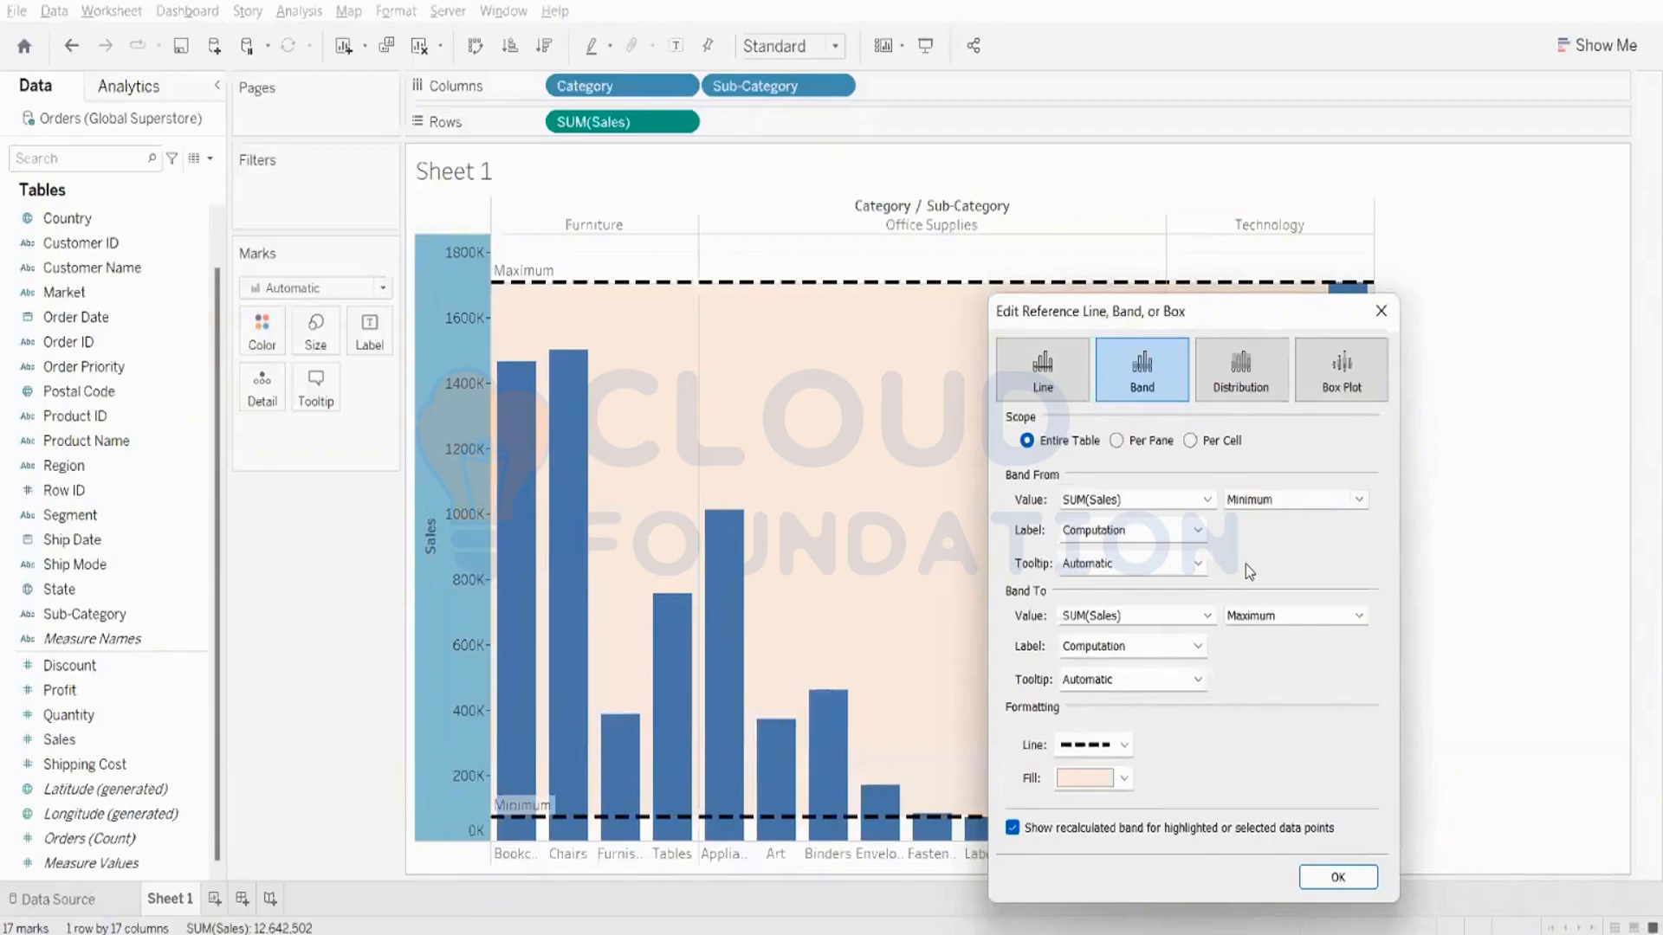
pyautogui.click(1254, 622)
pyautogui.click(1248, 709)
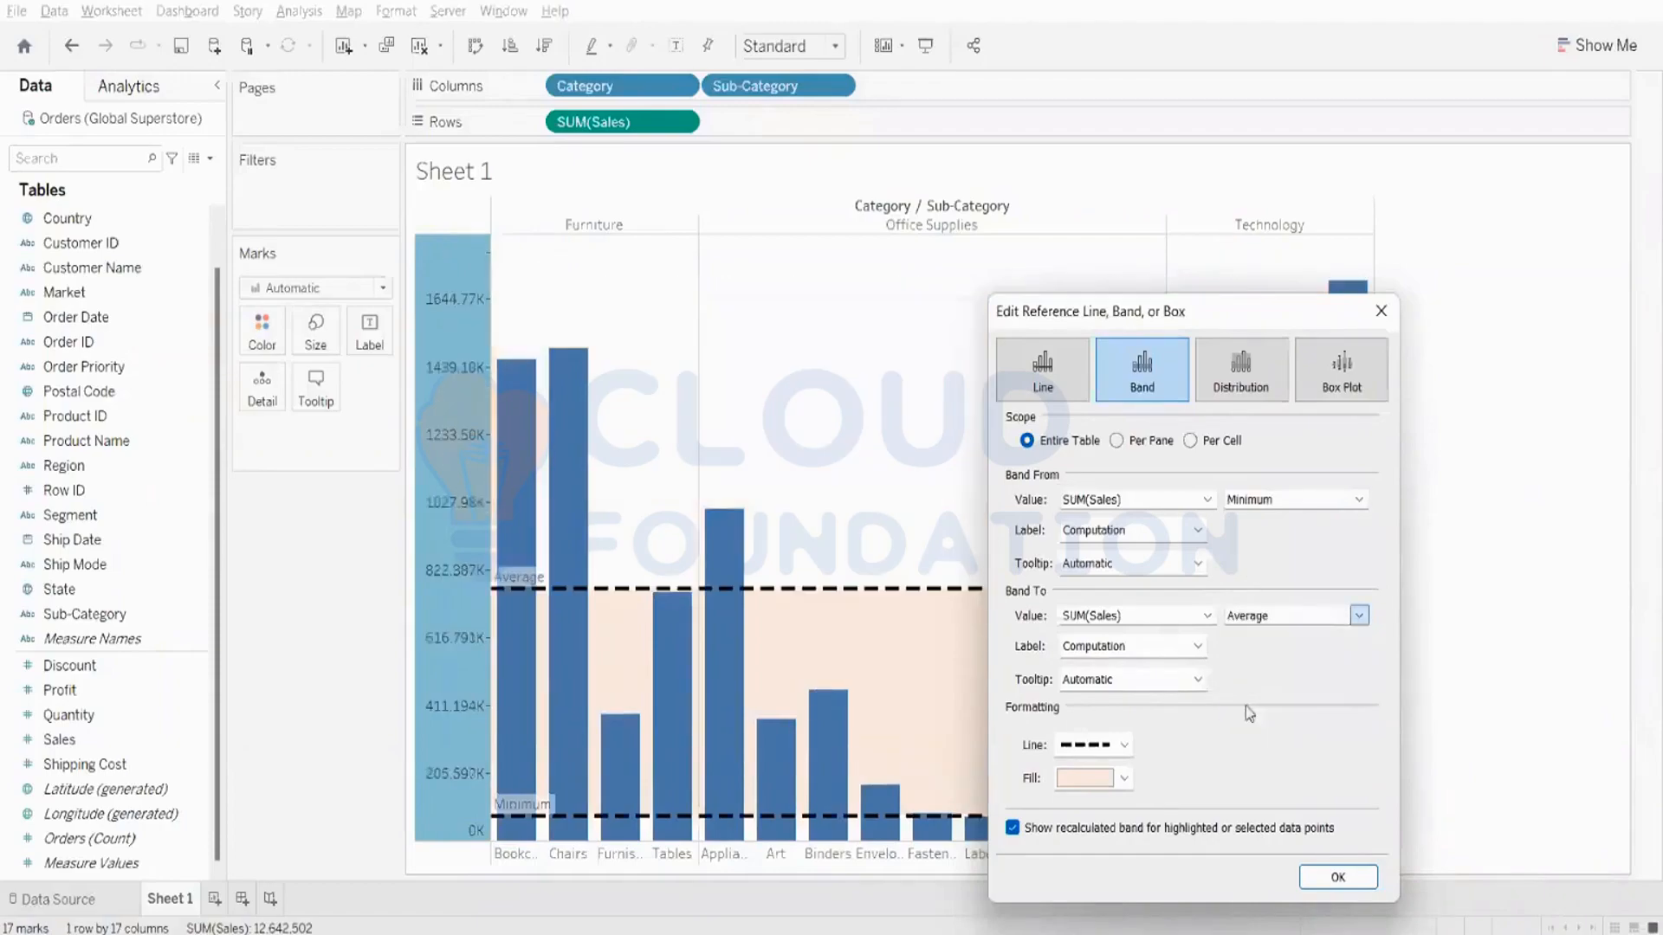
pyautogui.click(1314, 876)
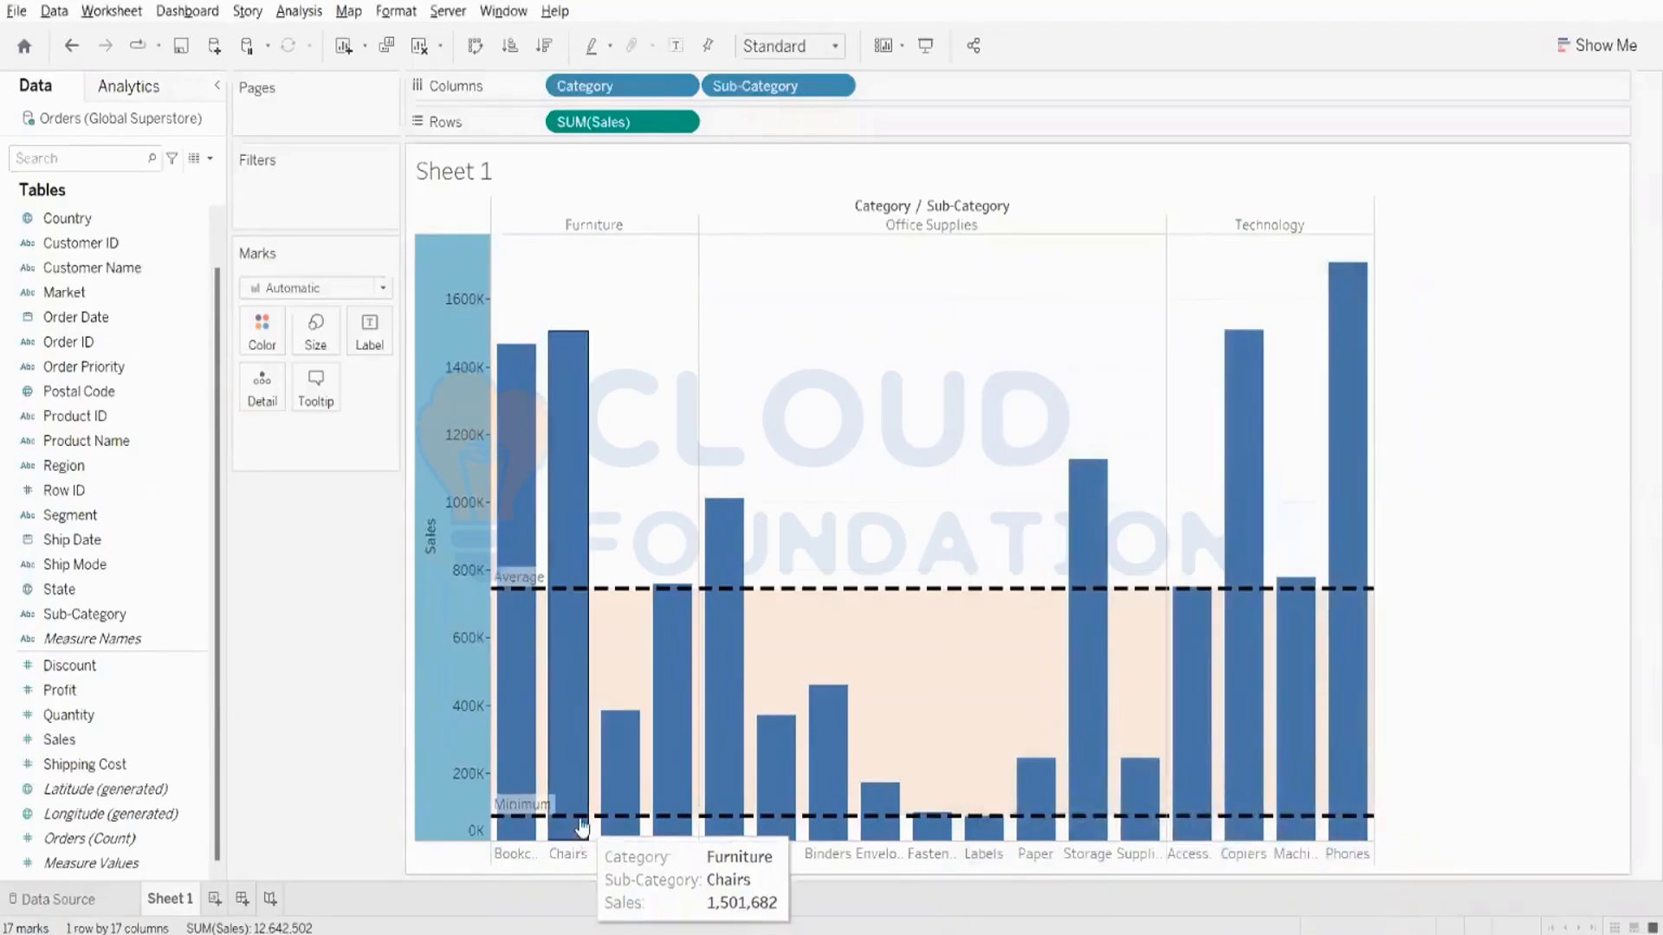
# - Label the bars with their Sub-Category names
pyautogui.moveTo(972, 836)
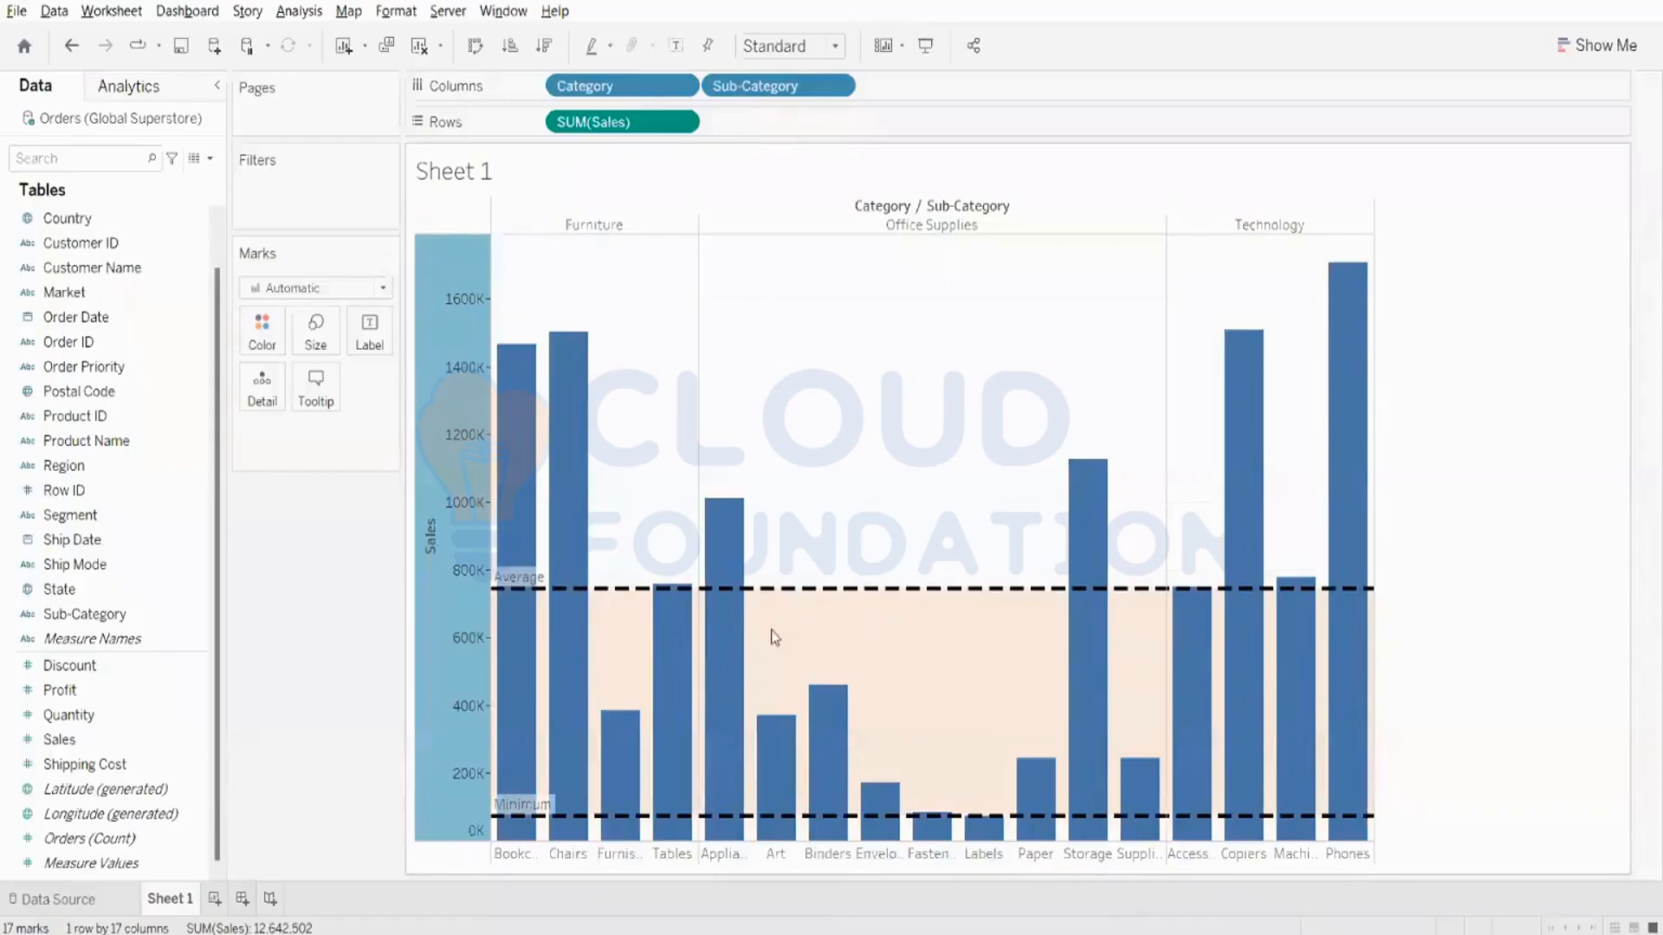
pyautogui.moveTo(744, 658)
pyautogui.click(364, 349)
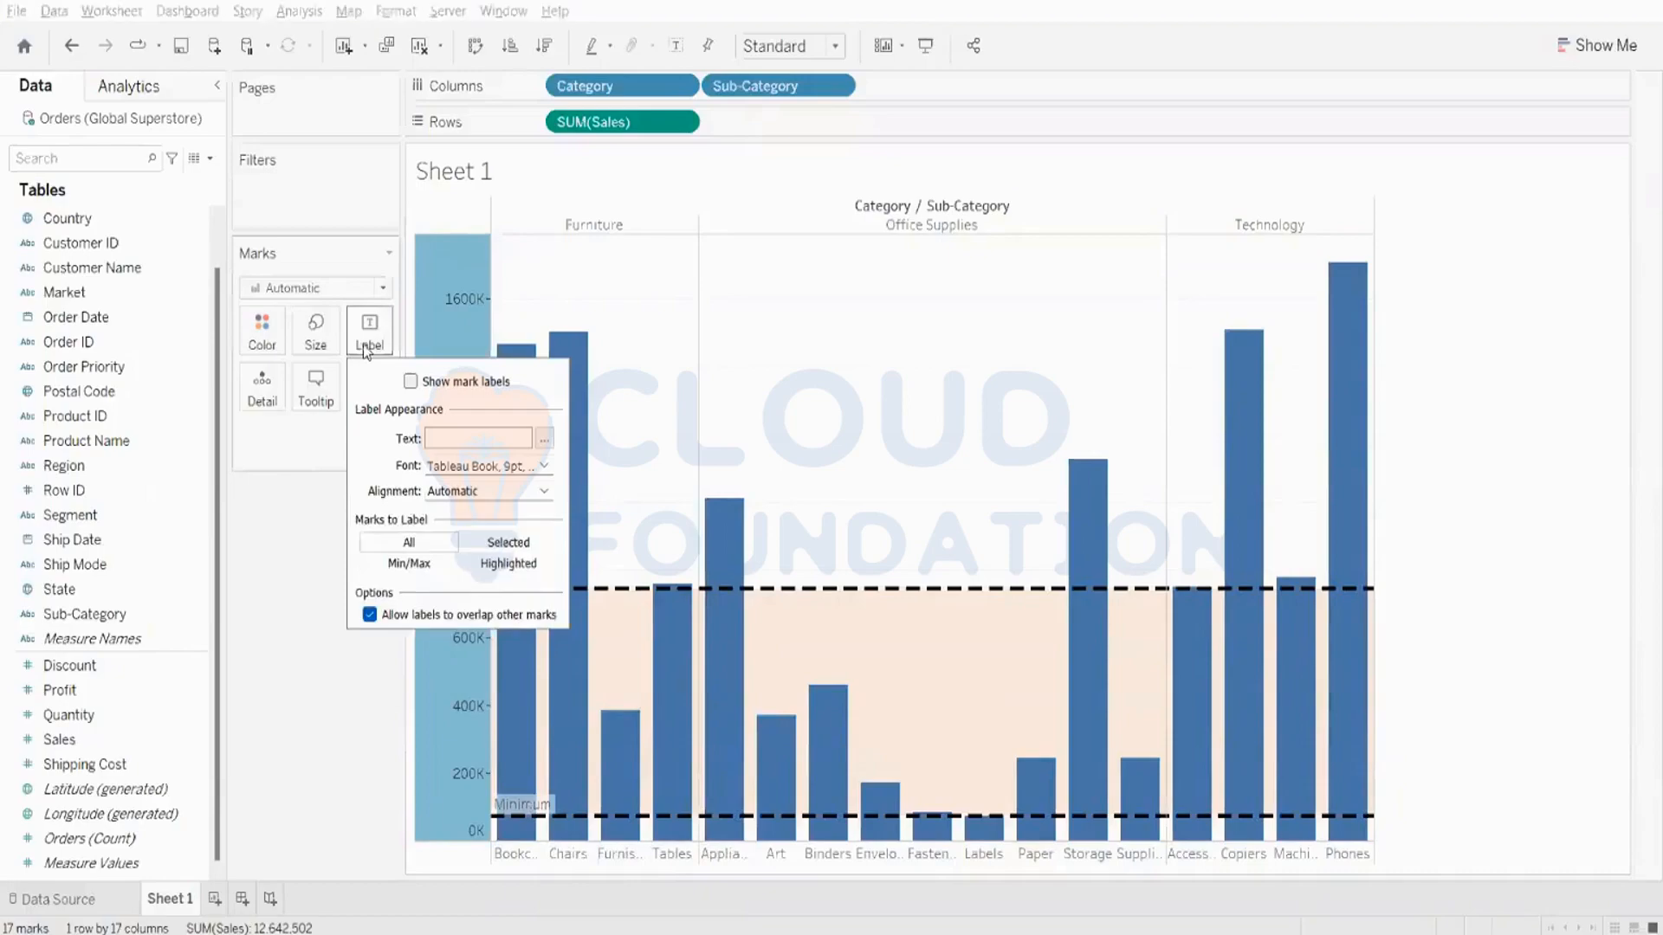
pyautogui.click(309, 611)
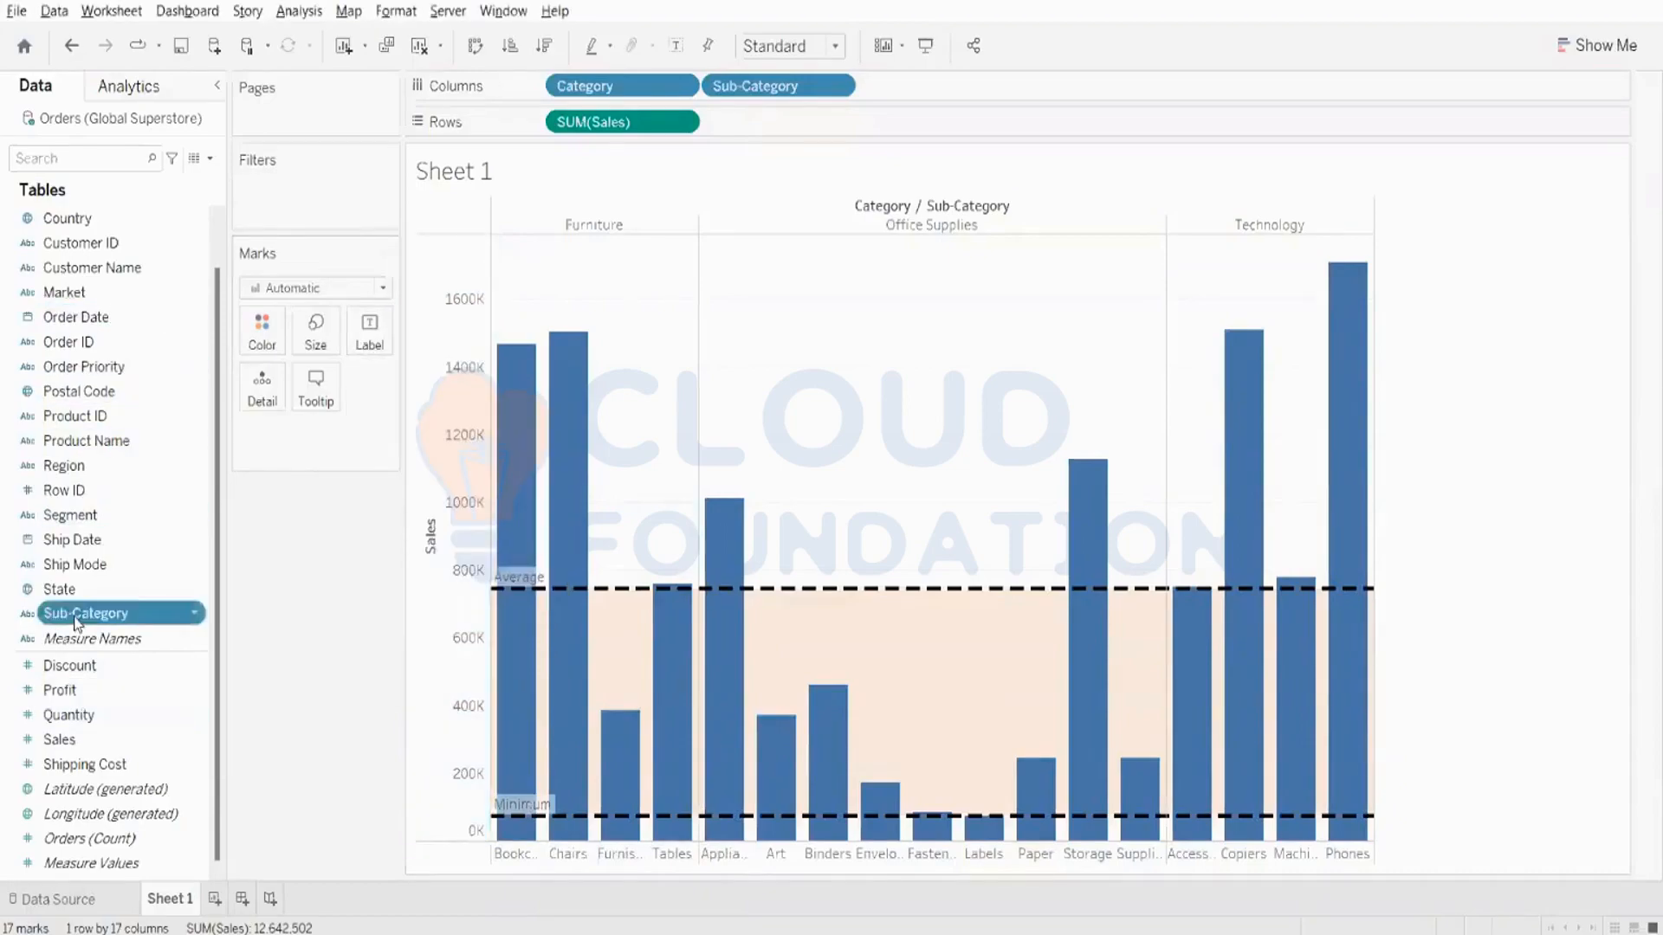
pyautogui.moveTo(87, 614); pyautogui.dragTo(362, 337)
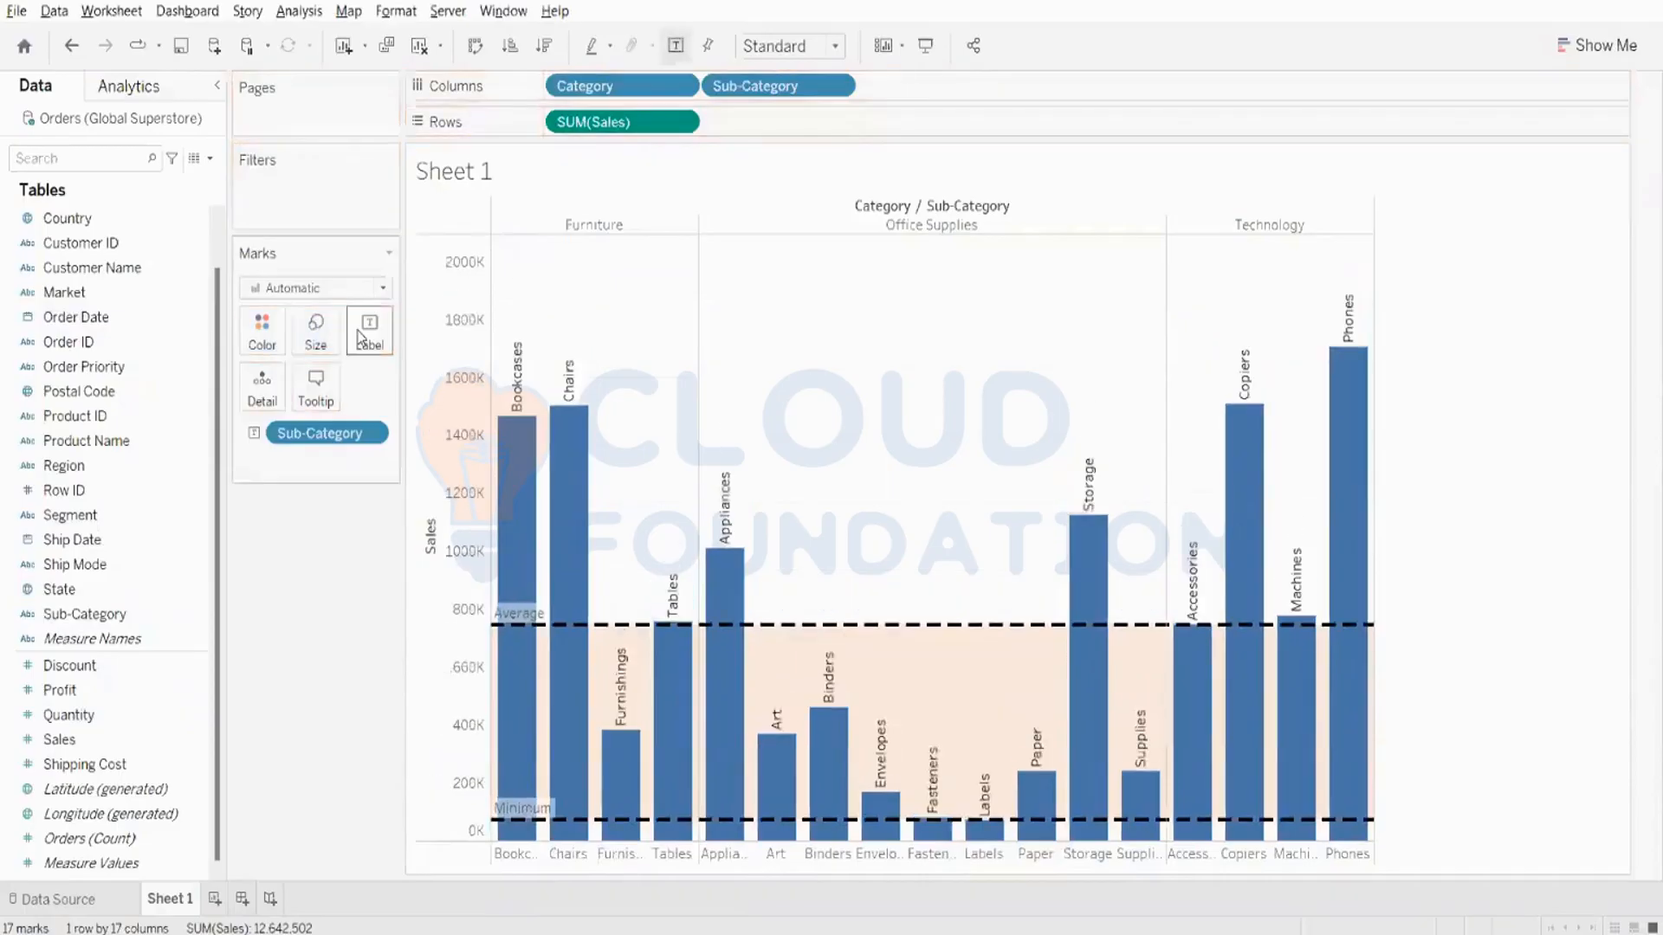
# - Examine the labelled bars inside and above the Minimum-to-Average band, and review the band's settings
pyautogui.moveTo(831, 730)
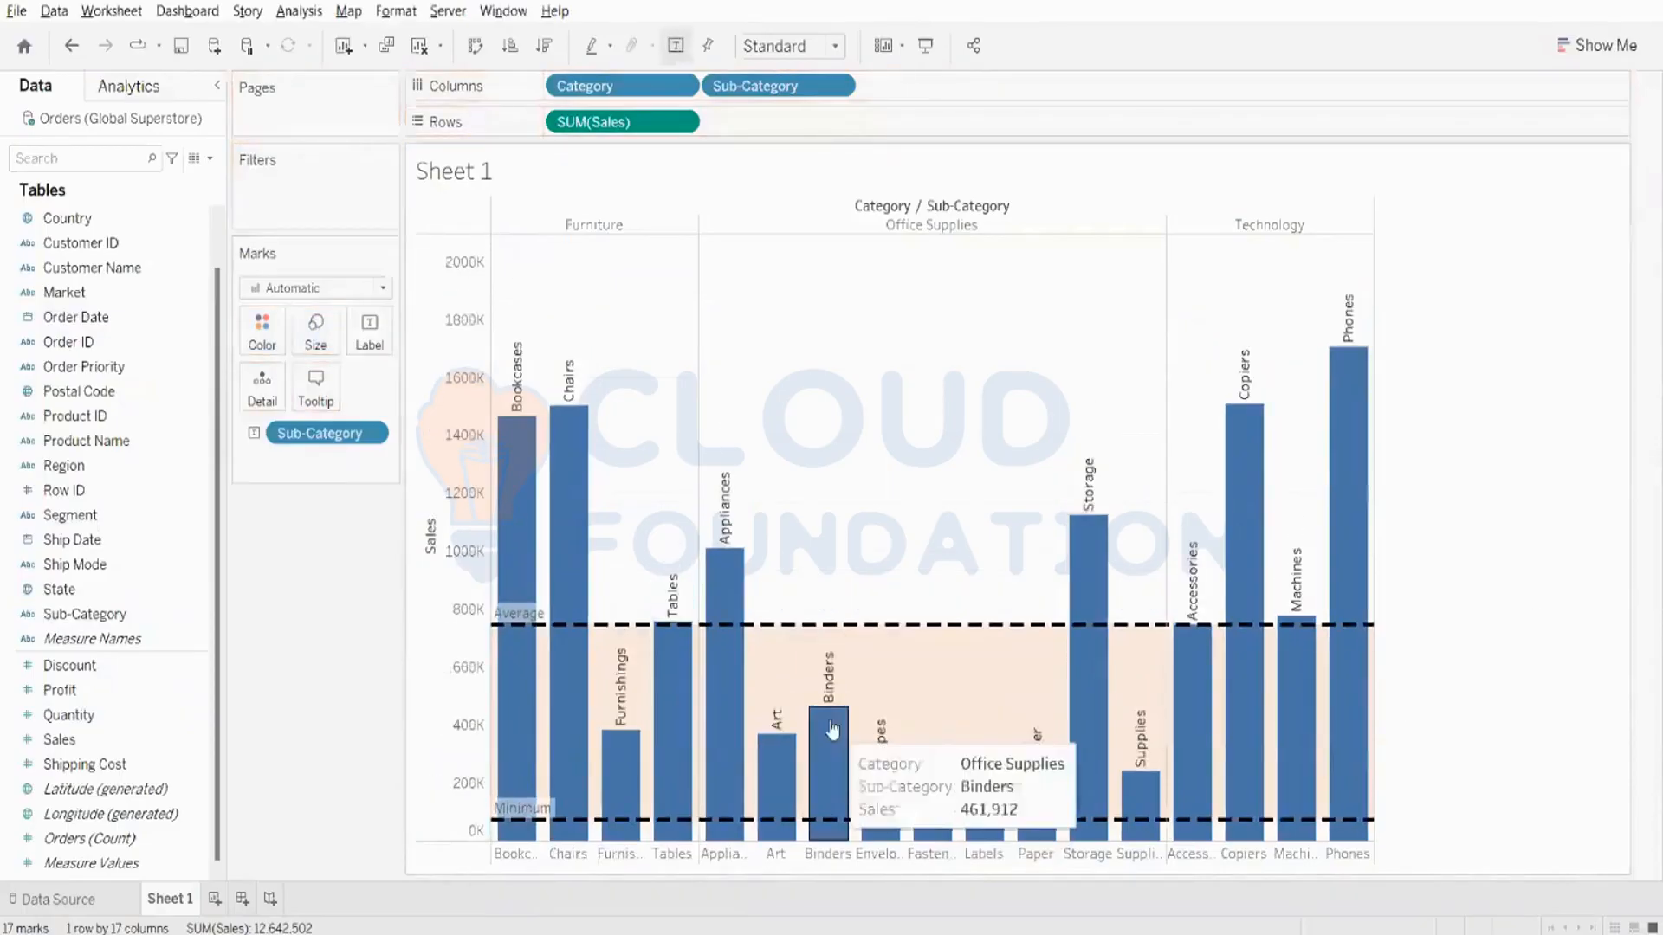
pyautogui.moveTo(578, 683)
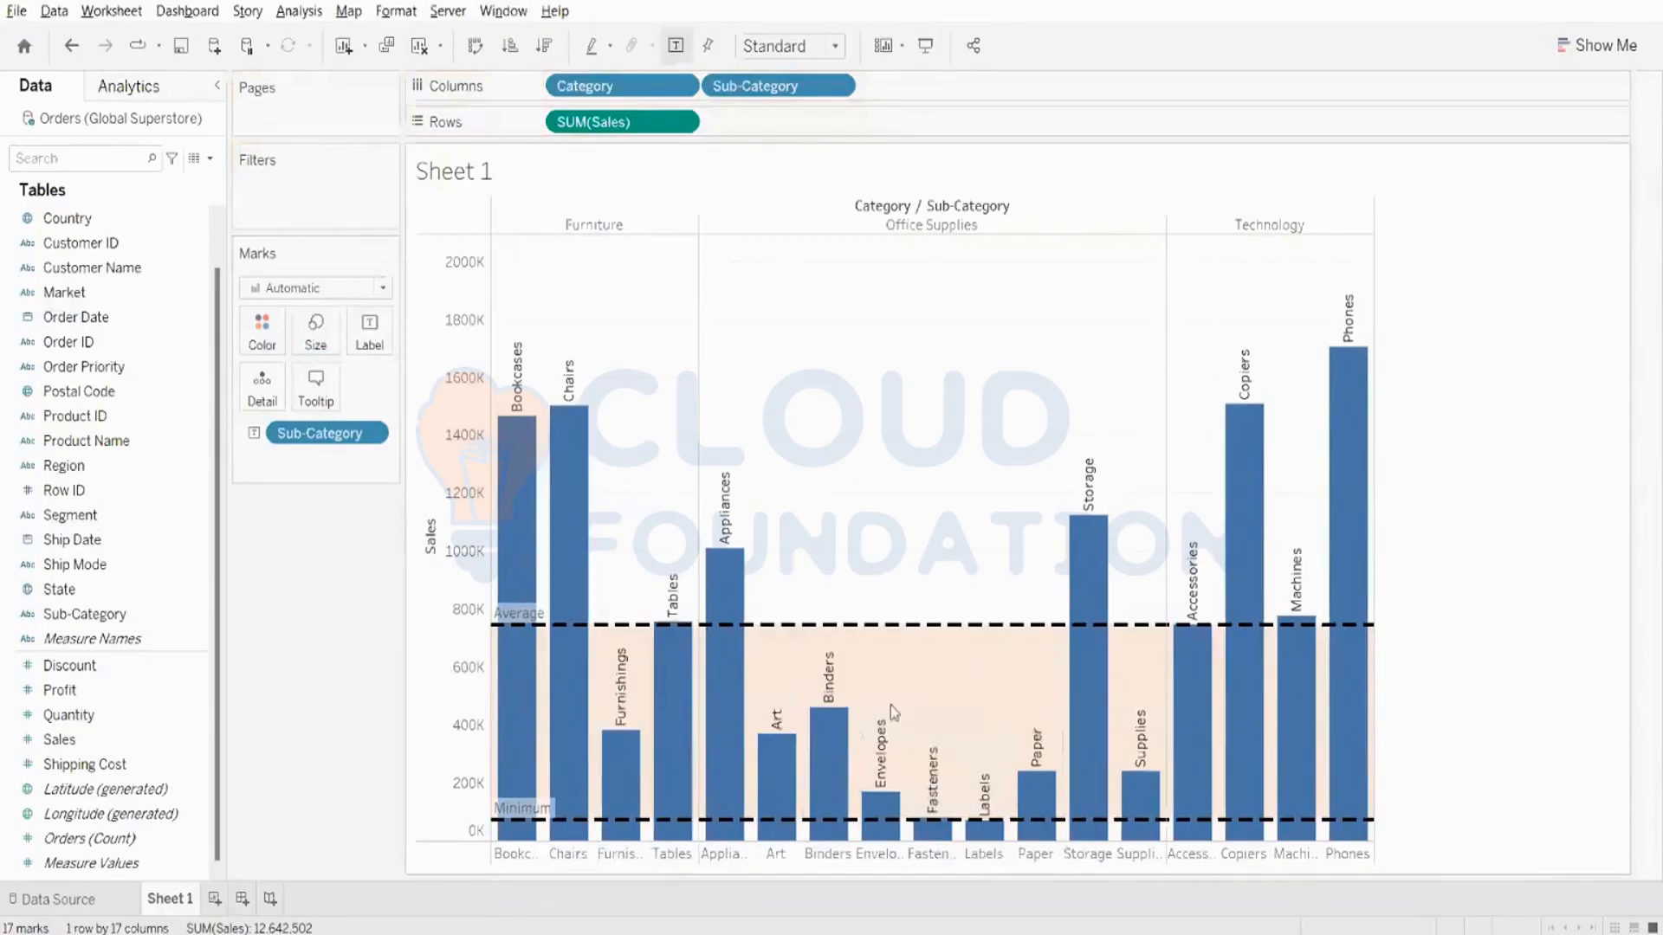
pyautogui.moveTo(1035, 764)
pyautogui.moveTo(574, 492)
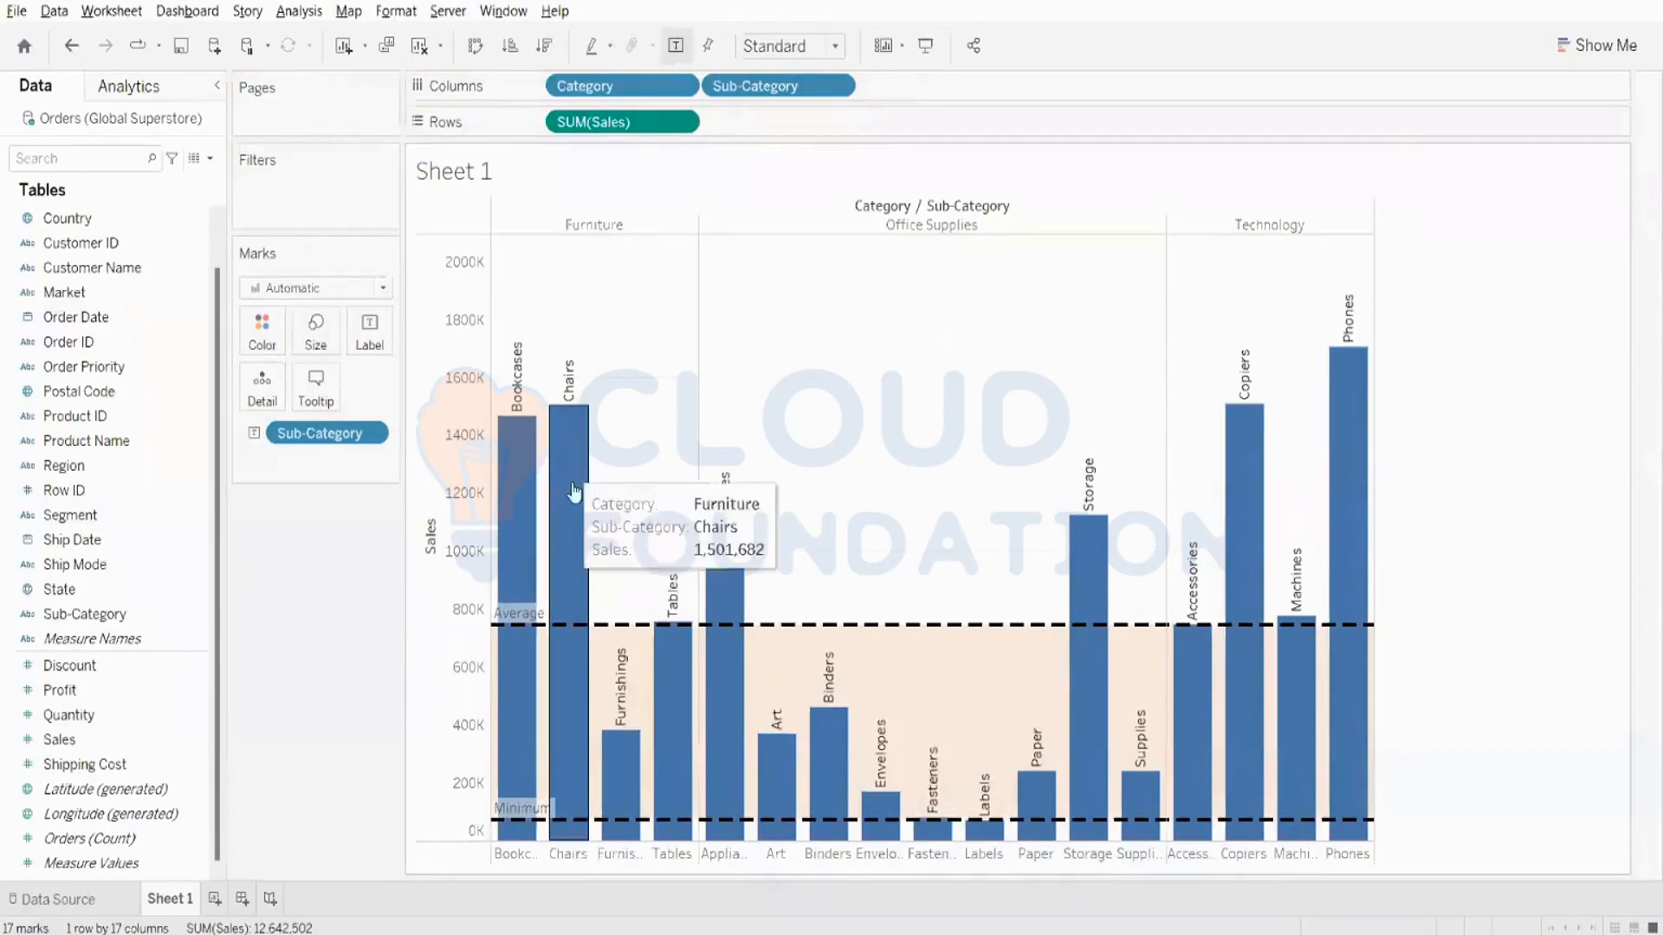
pyautogui.moveTo(790, 635)
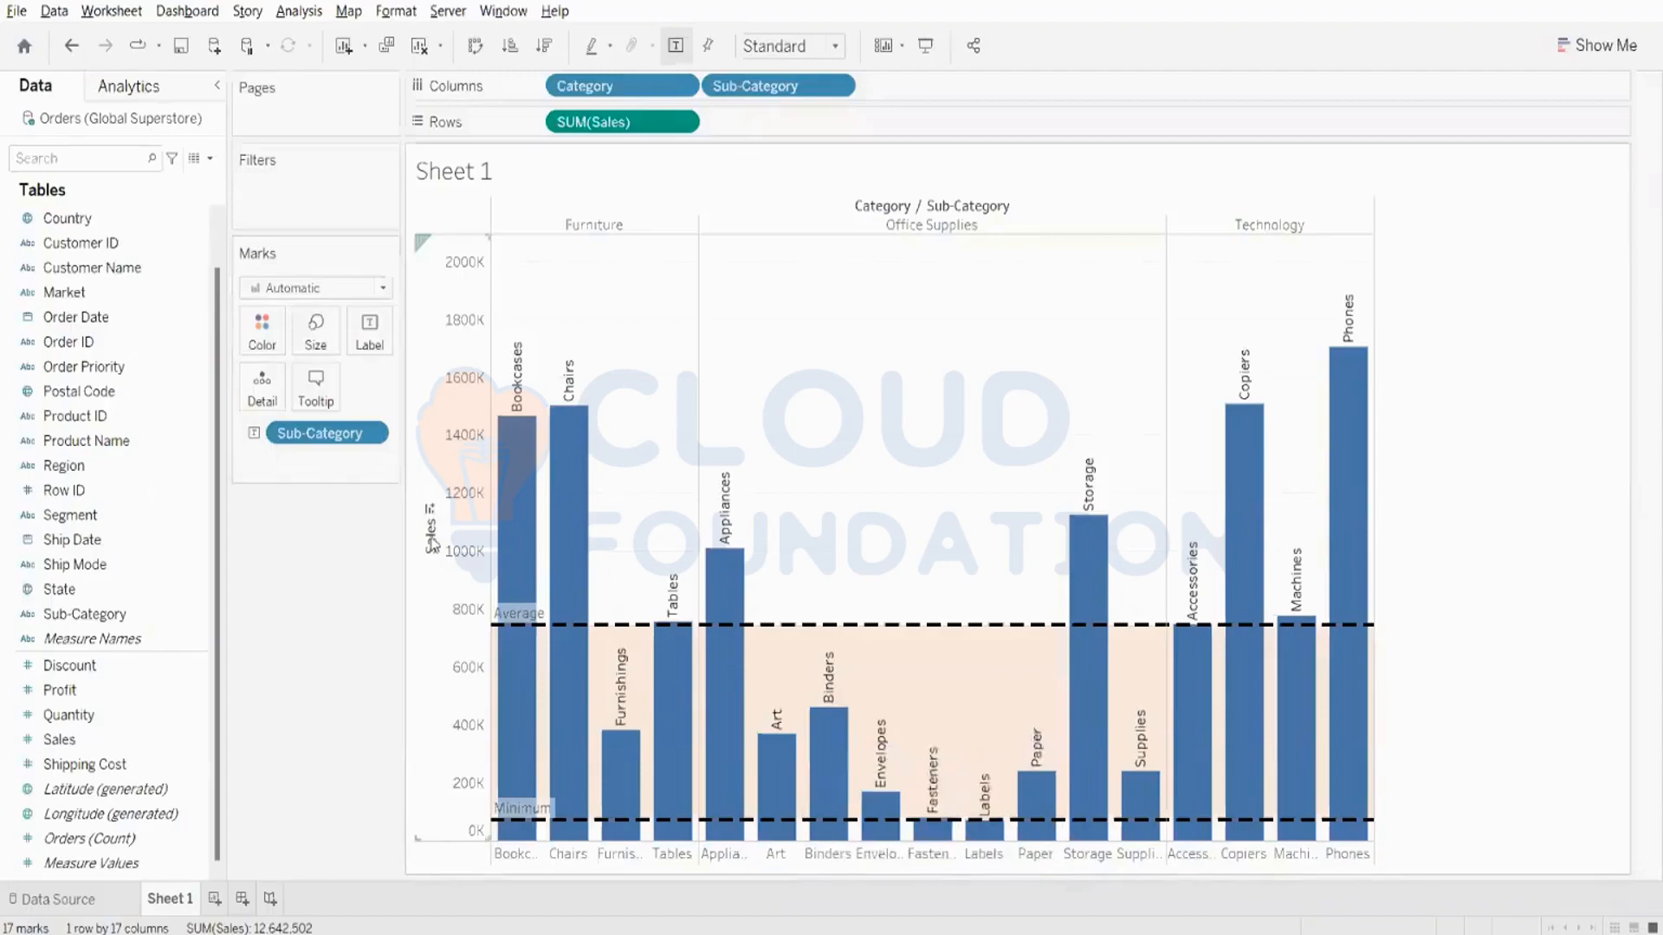
pyautogui.rightClick(482, 504)
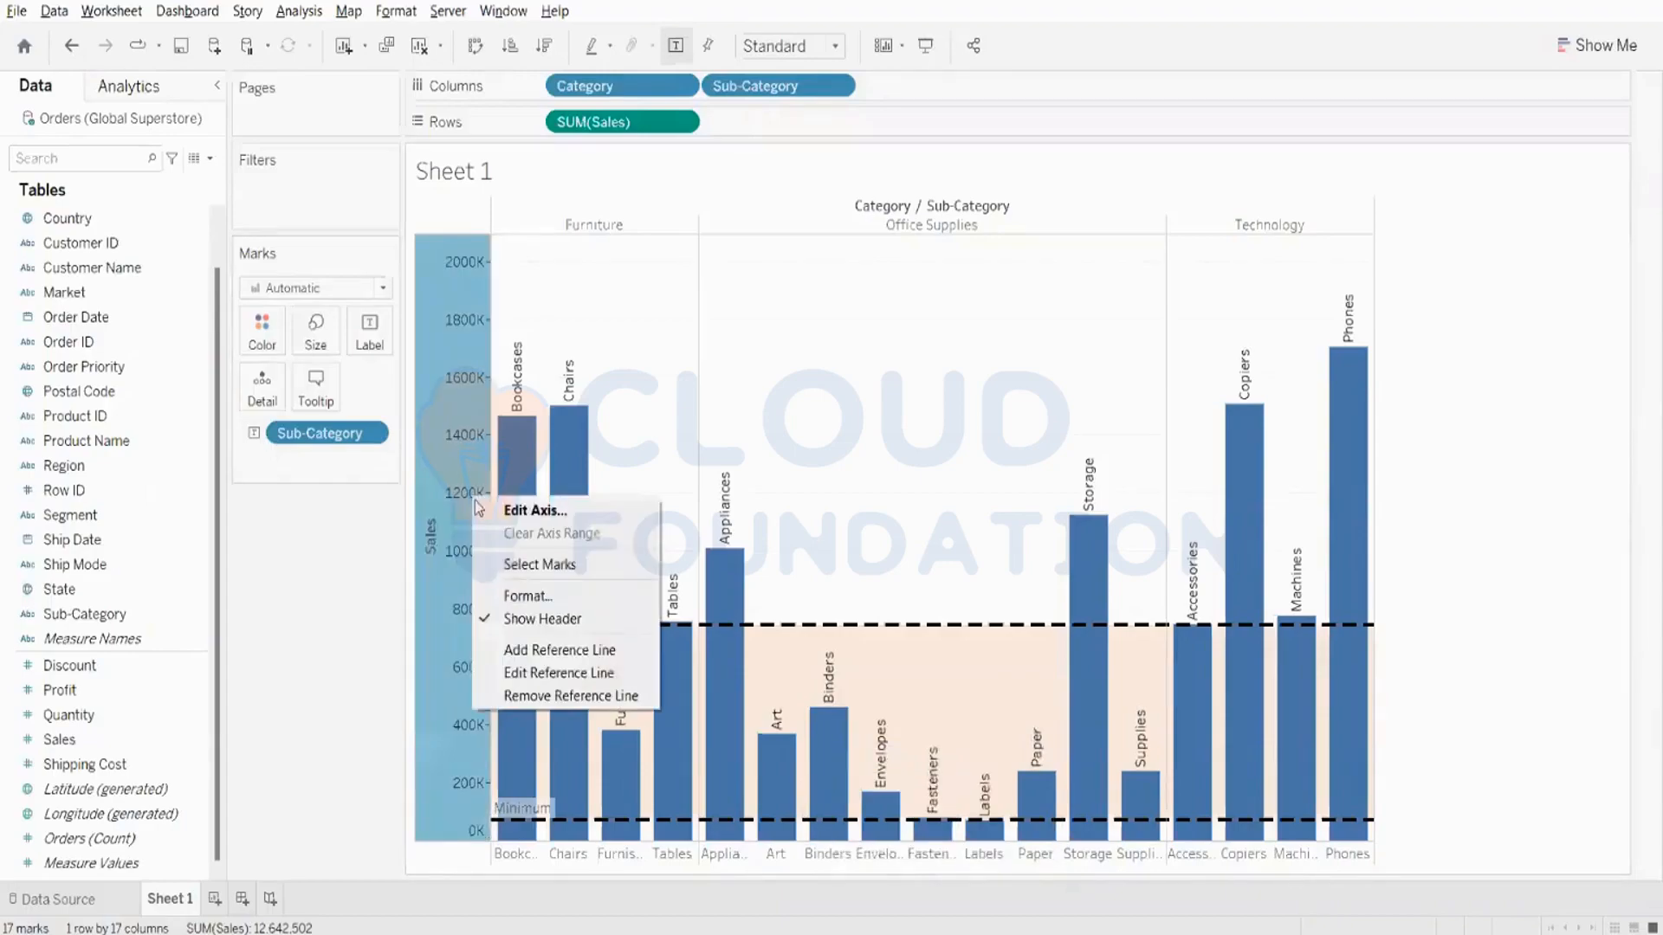
pyautogui.click(619, 675)
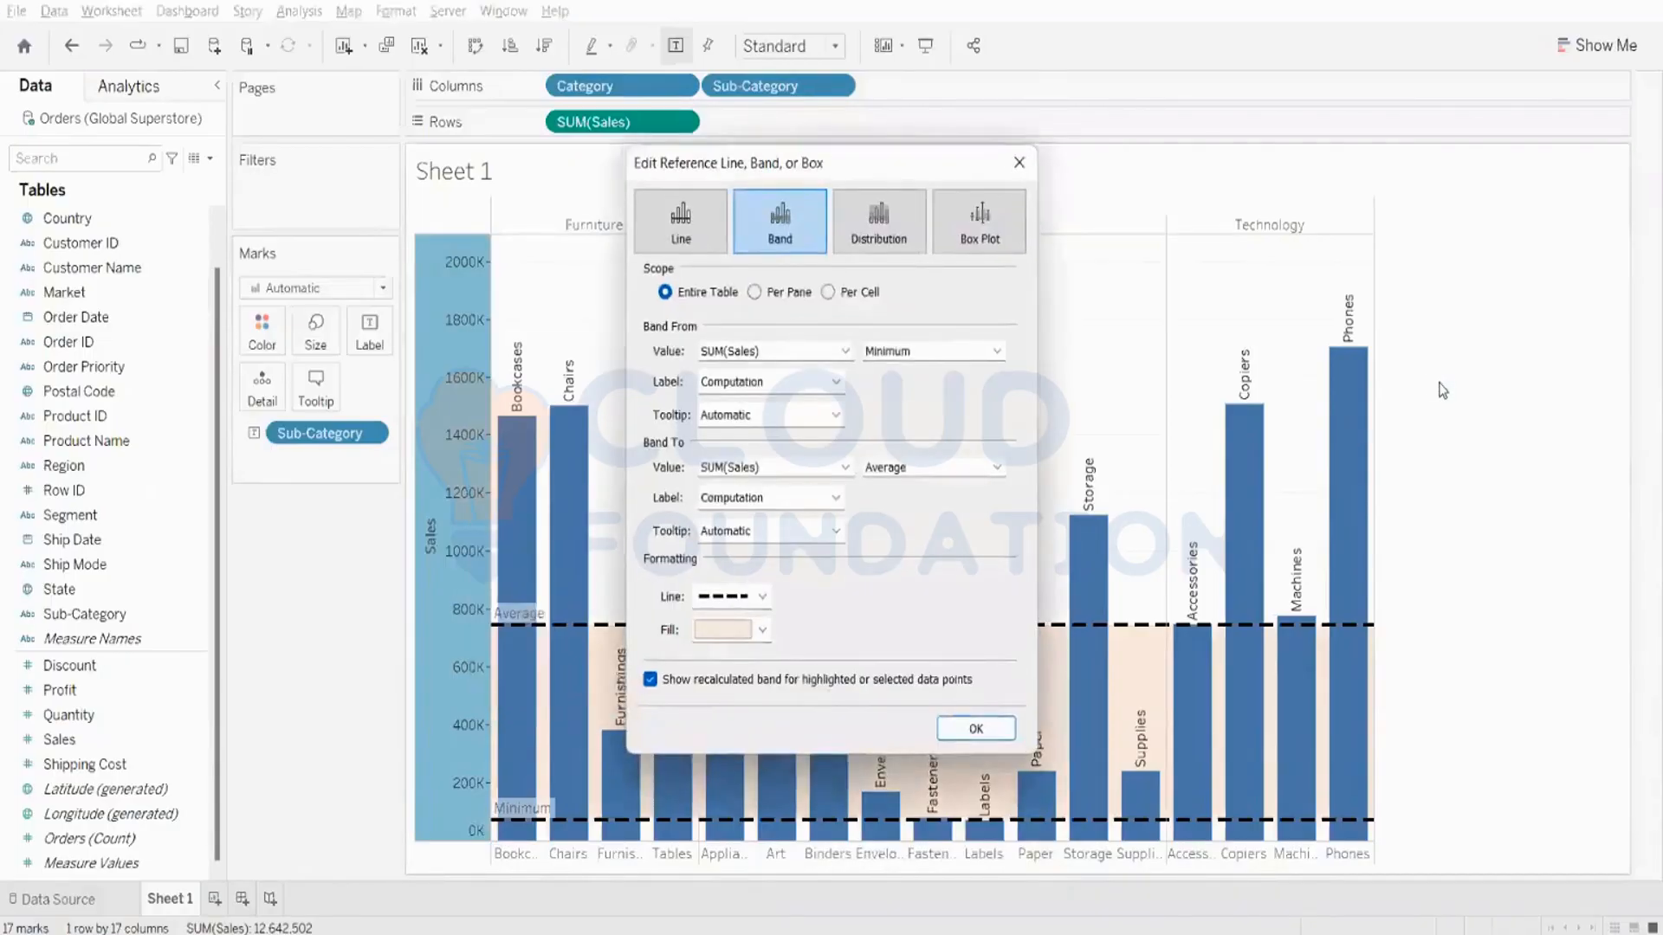
pyautogui.click(1020, 163)
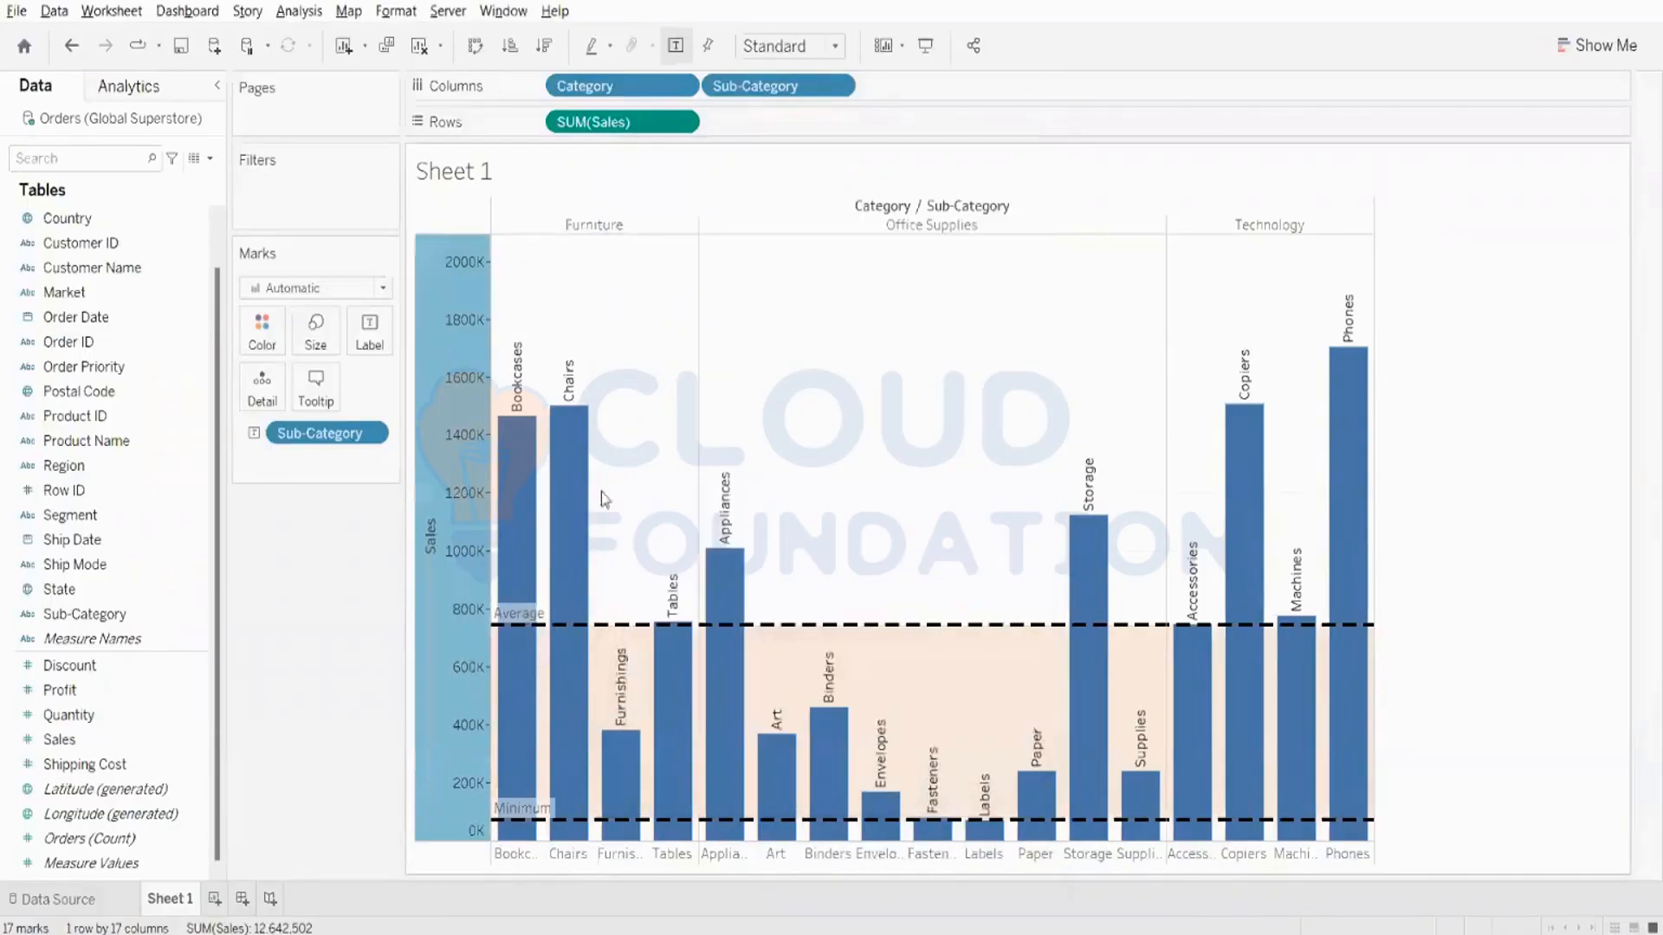
# - Remove the reference band from the Sales axis and hide the bars' mark labels
pyautogui.rightClick(442, 517)
pyautogui.click(518, 714)
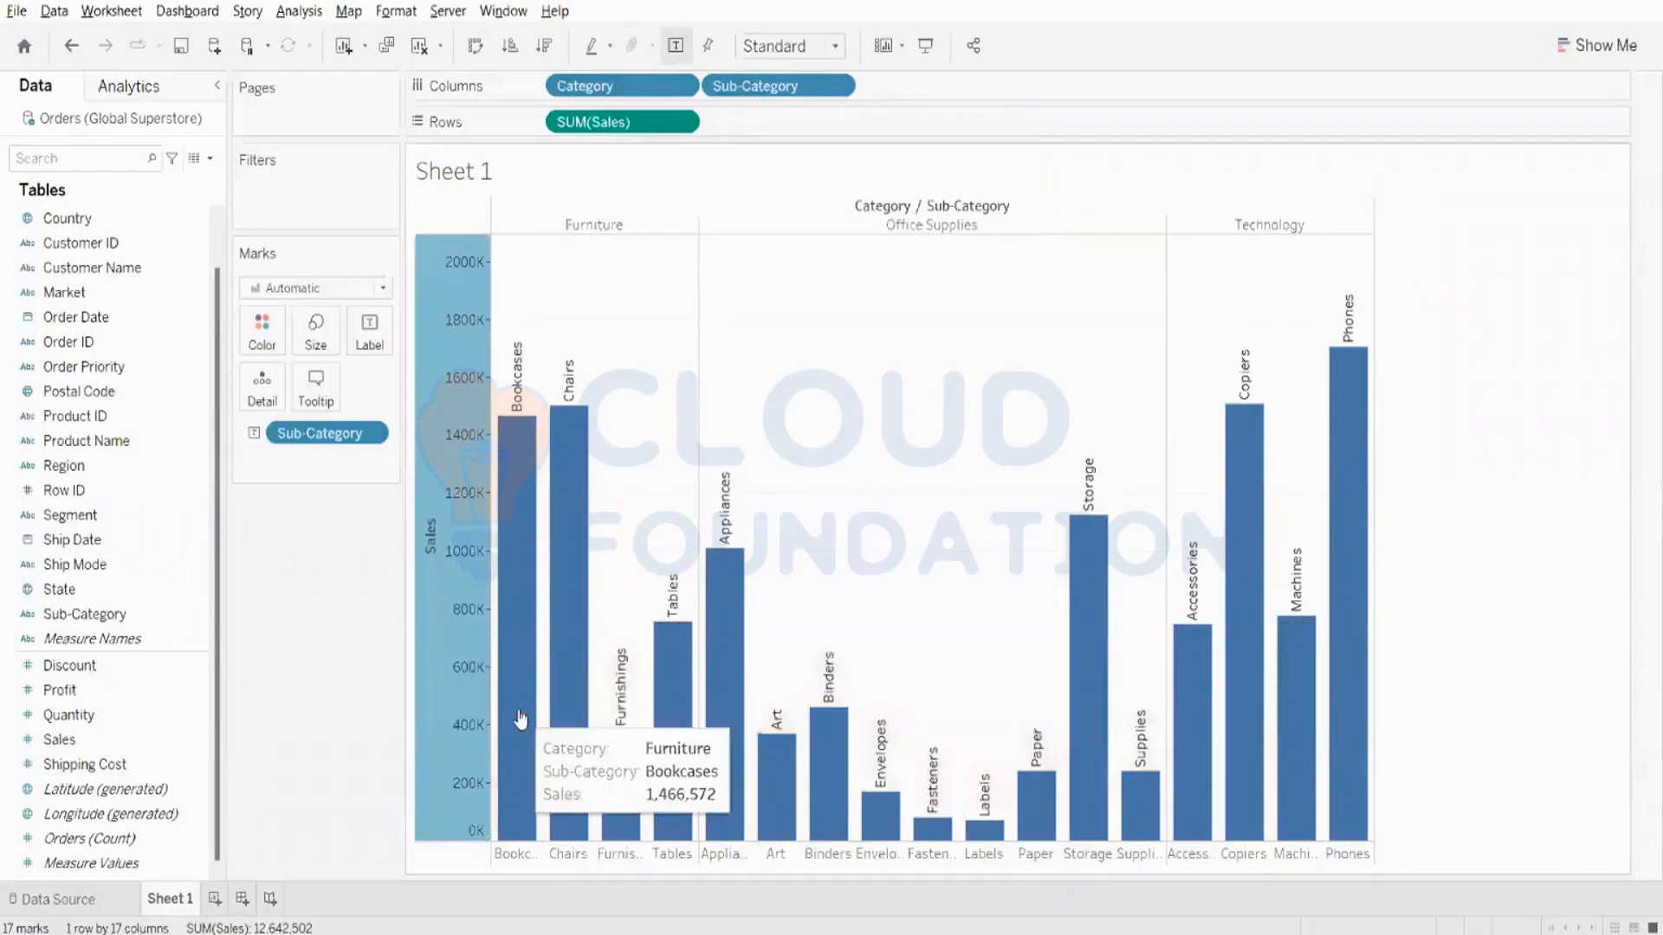
pyautogui.click(369, 339)
pyautogui.click(410, 382)
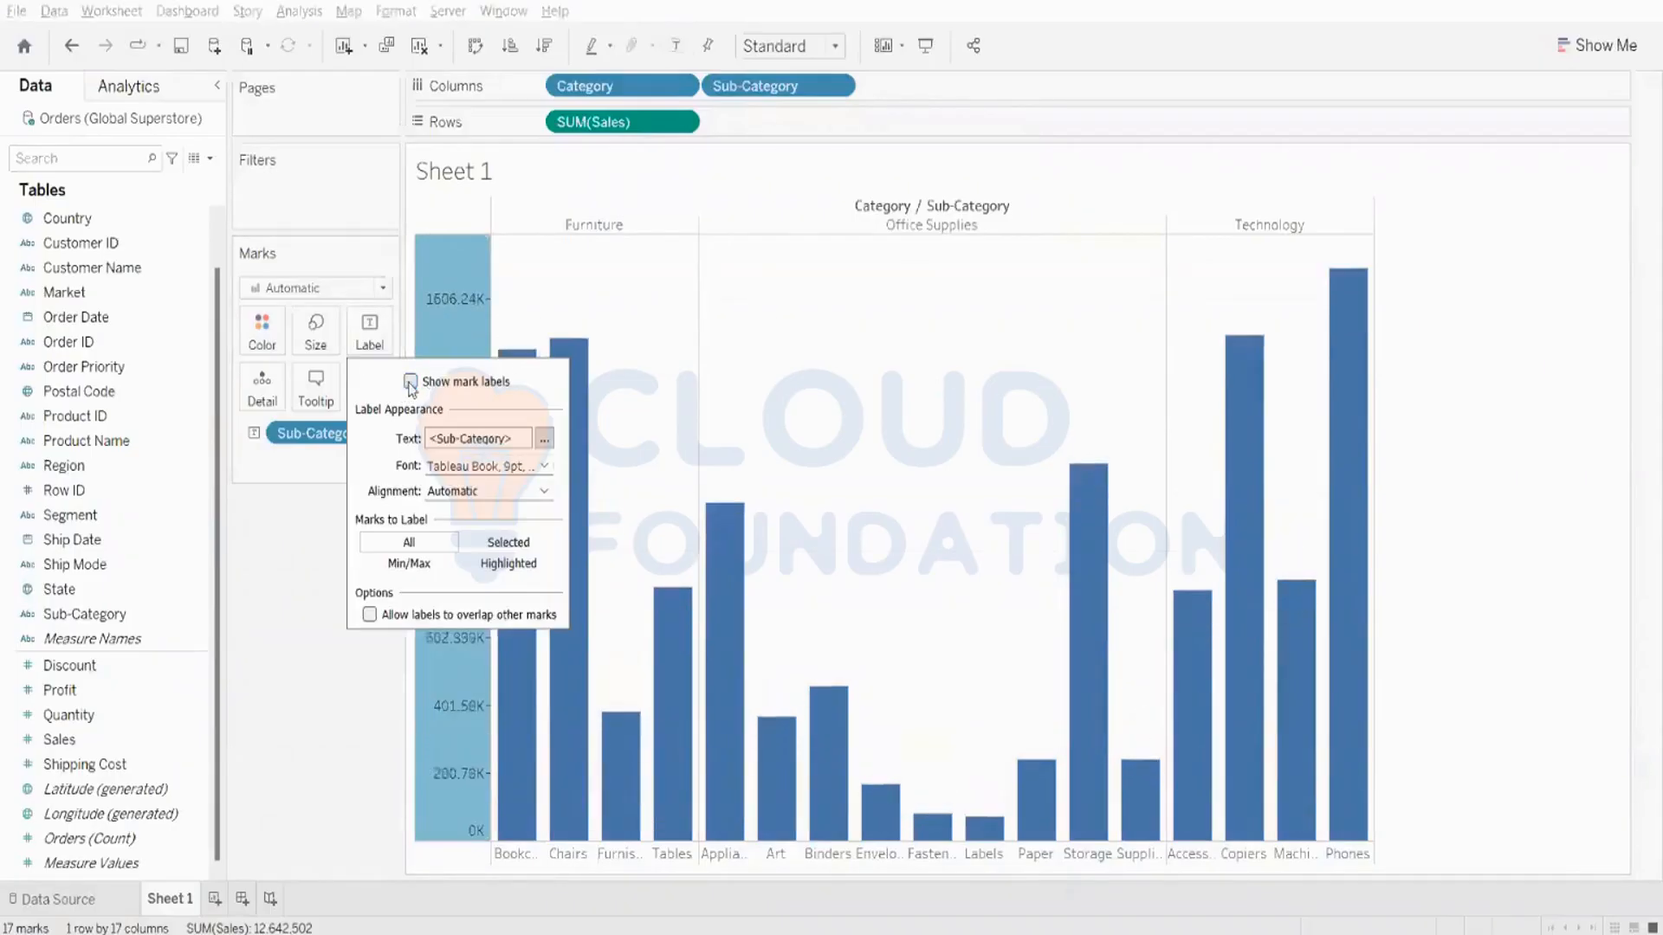
pyautogui.click(258, 617)
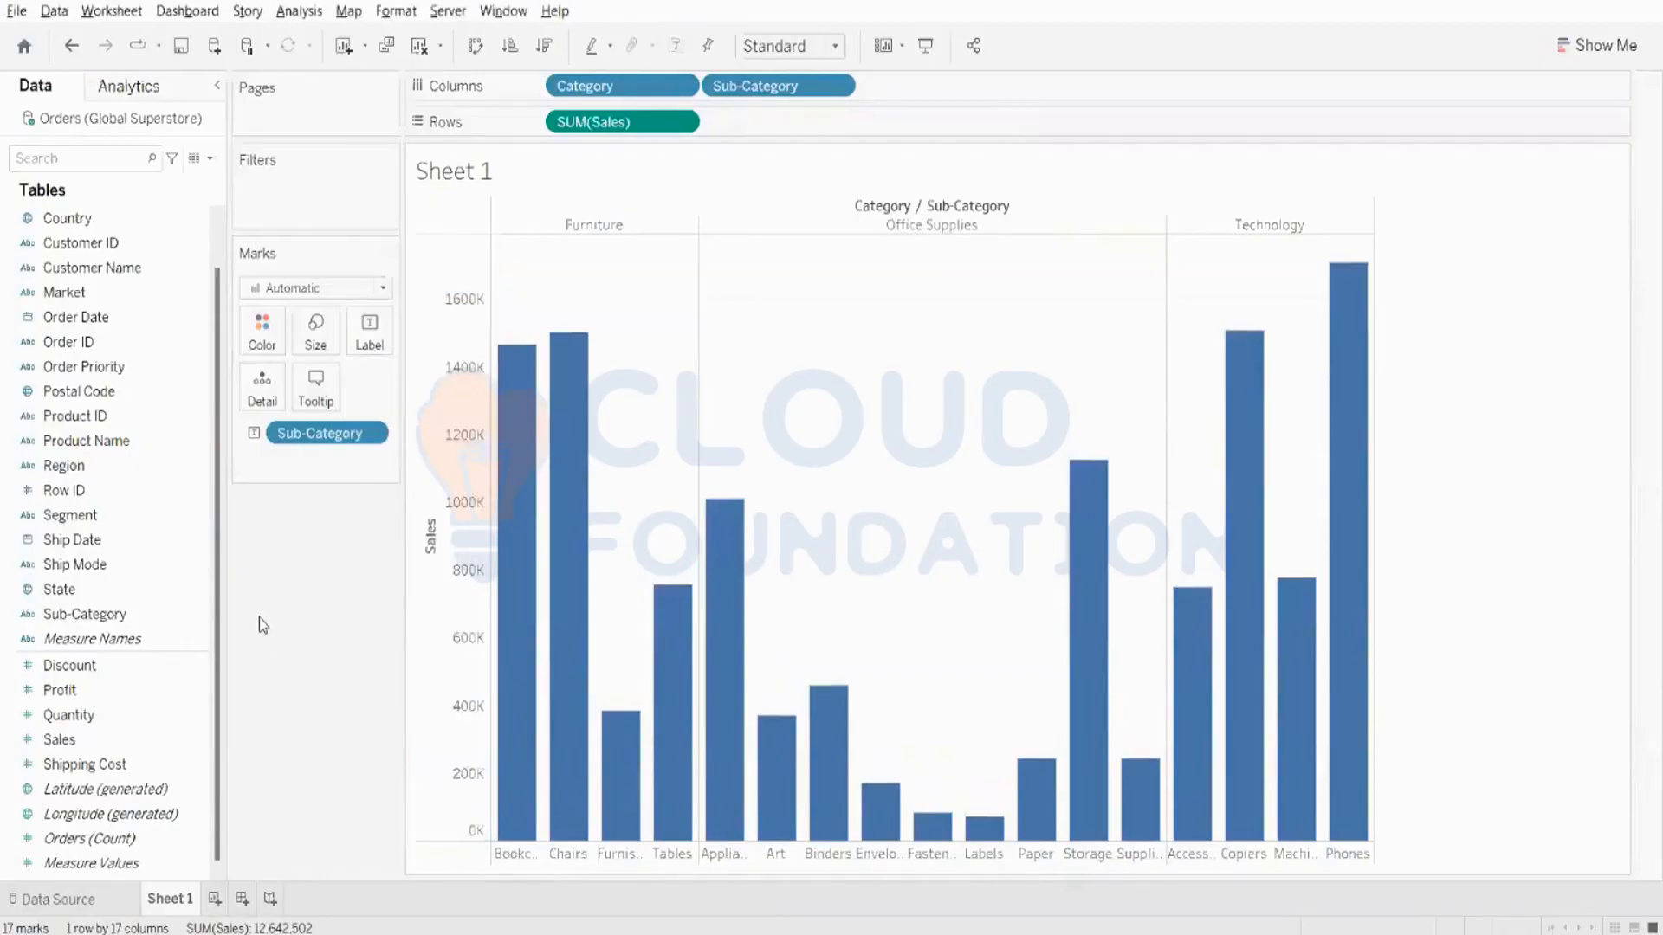
# - Set up a new reference distribution on the Sales axis, comparing Per Pane scope before choosing Entire Table
pyautogui.rightClick(459, 479)
pyautogui.click(539, 632)
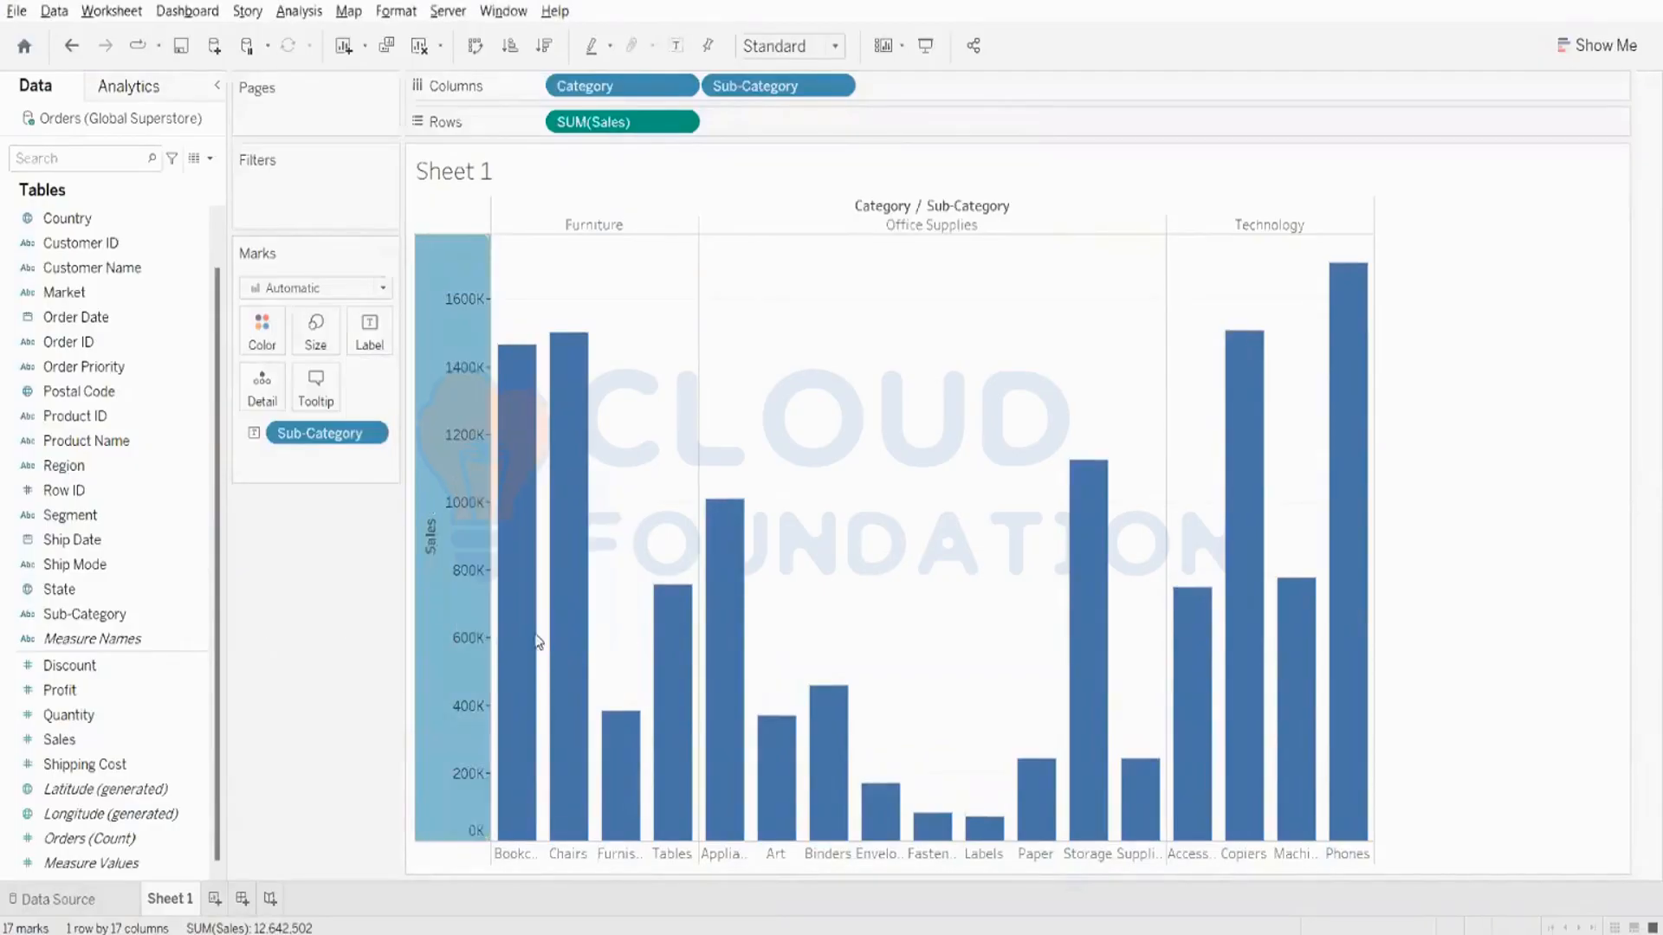
pyautogui.click(879, 223)
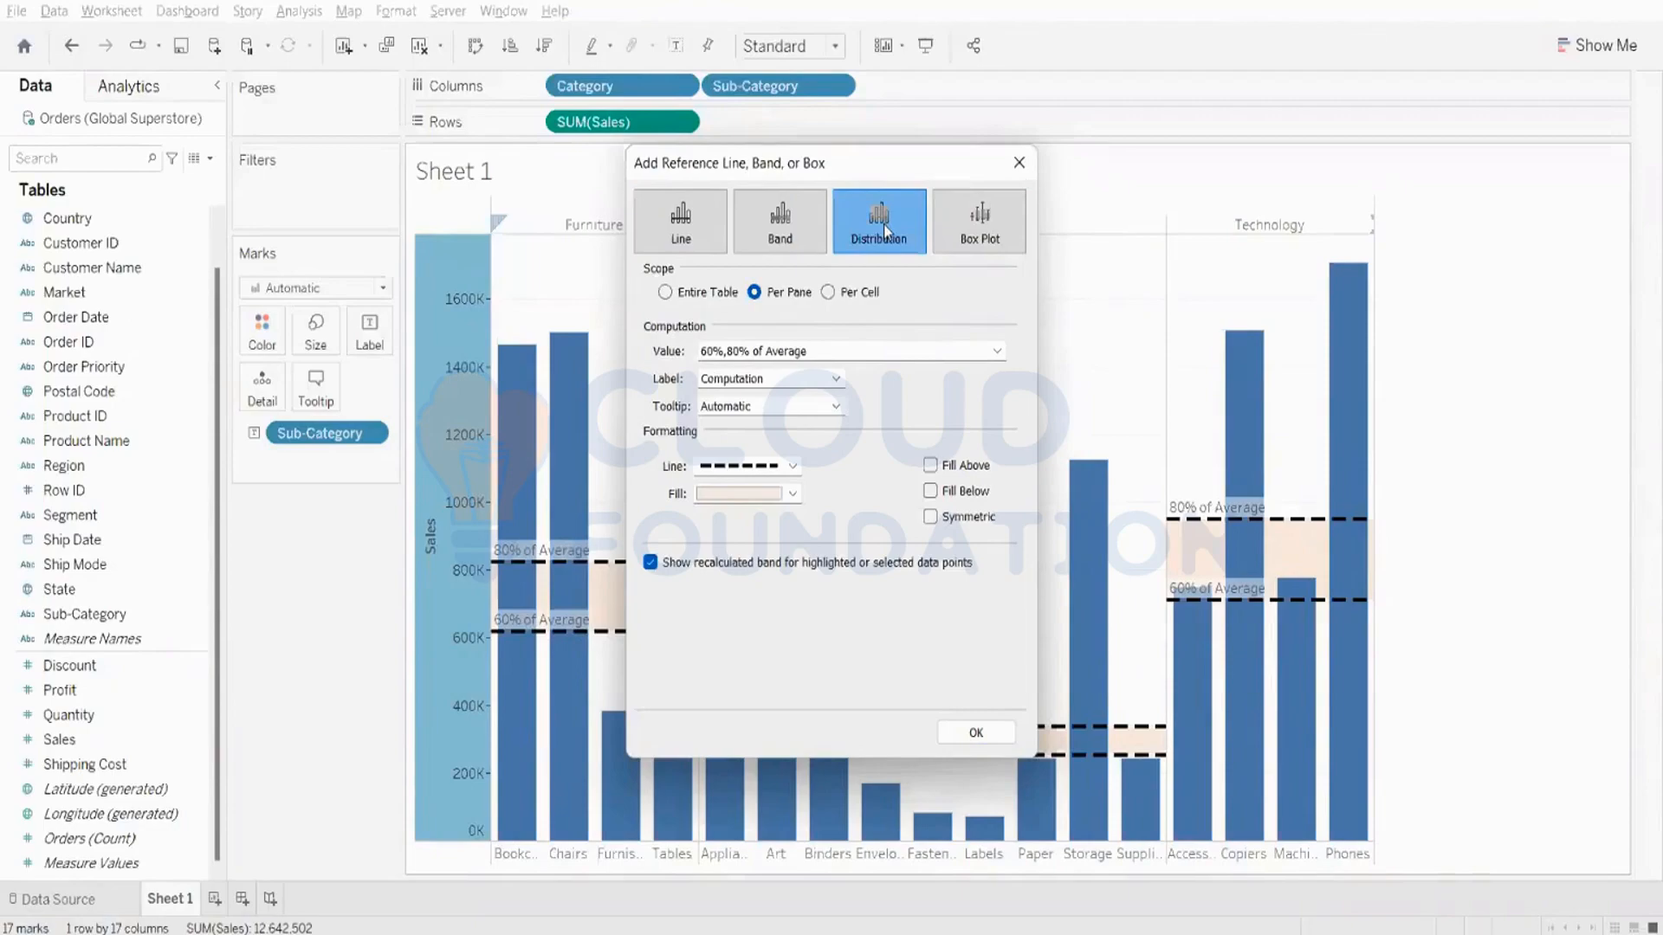
pyautogui.click(671, 294)
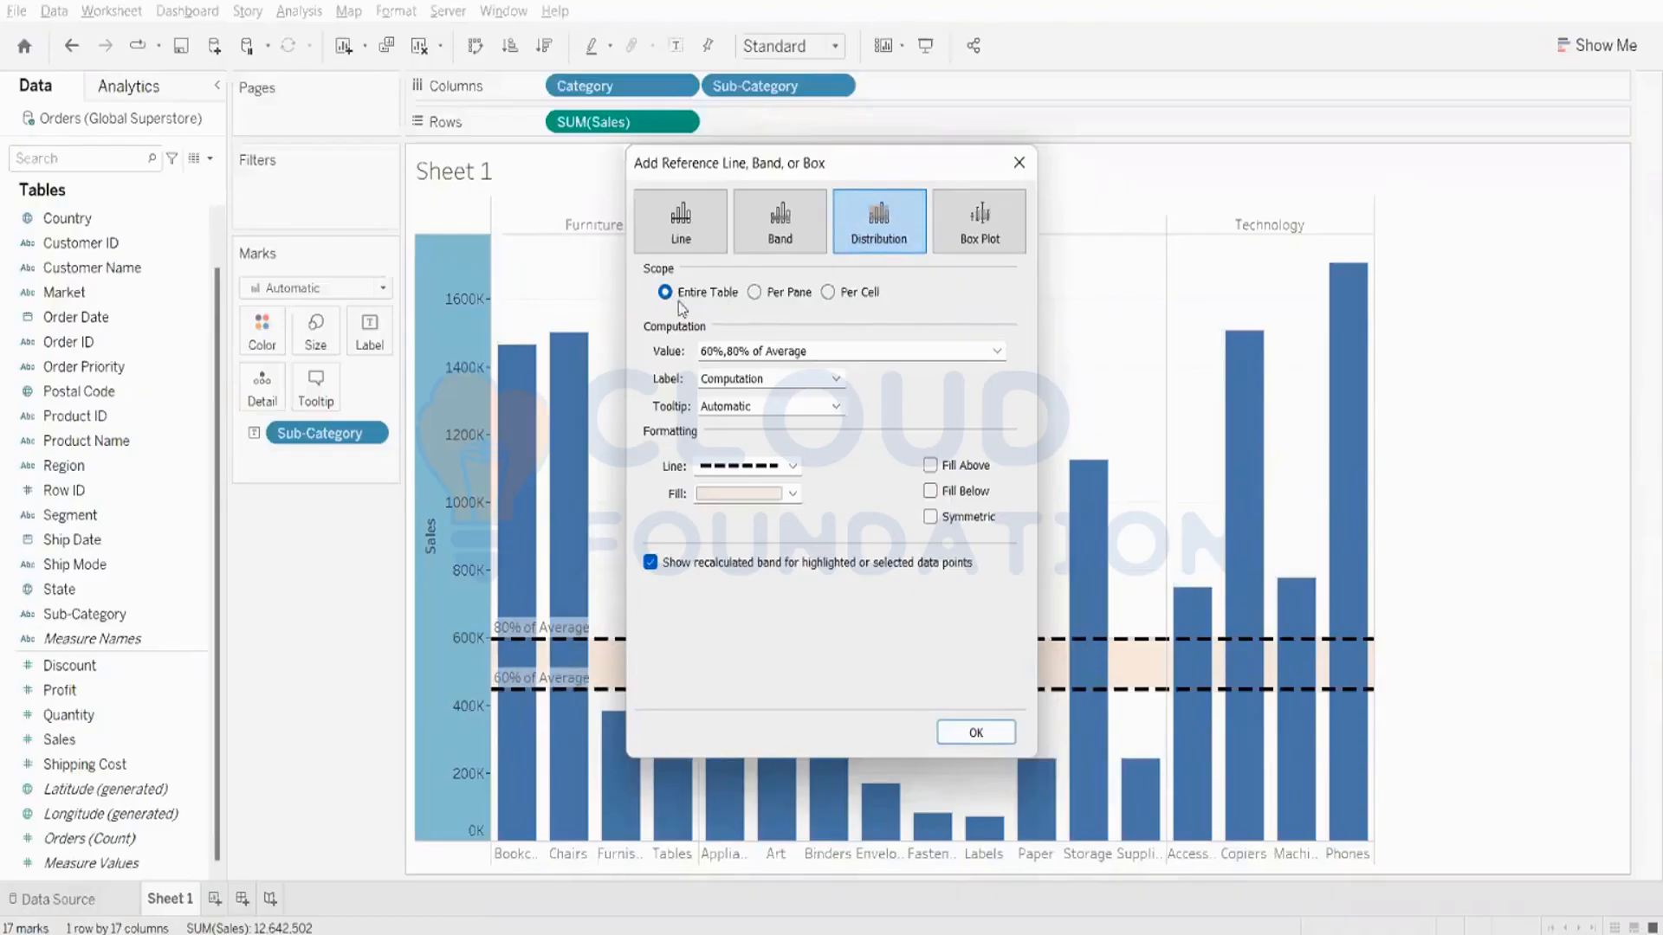
pyautogui.click(757, 293)
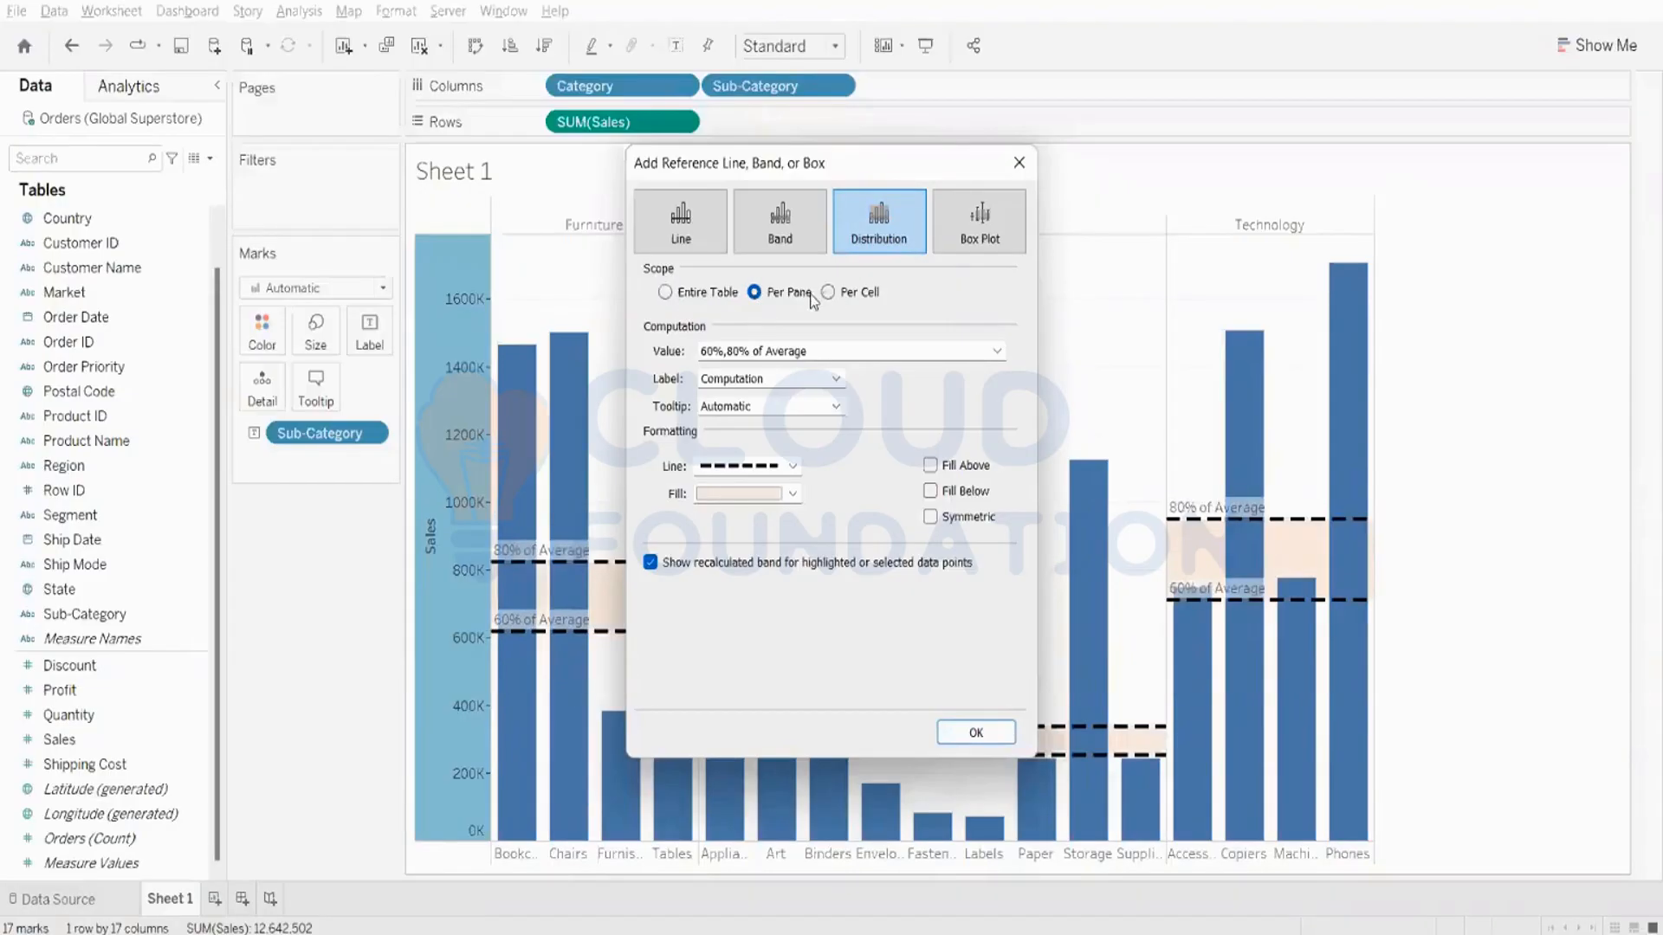
pyautogui.click(664, 293)
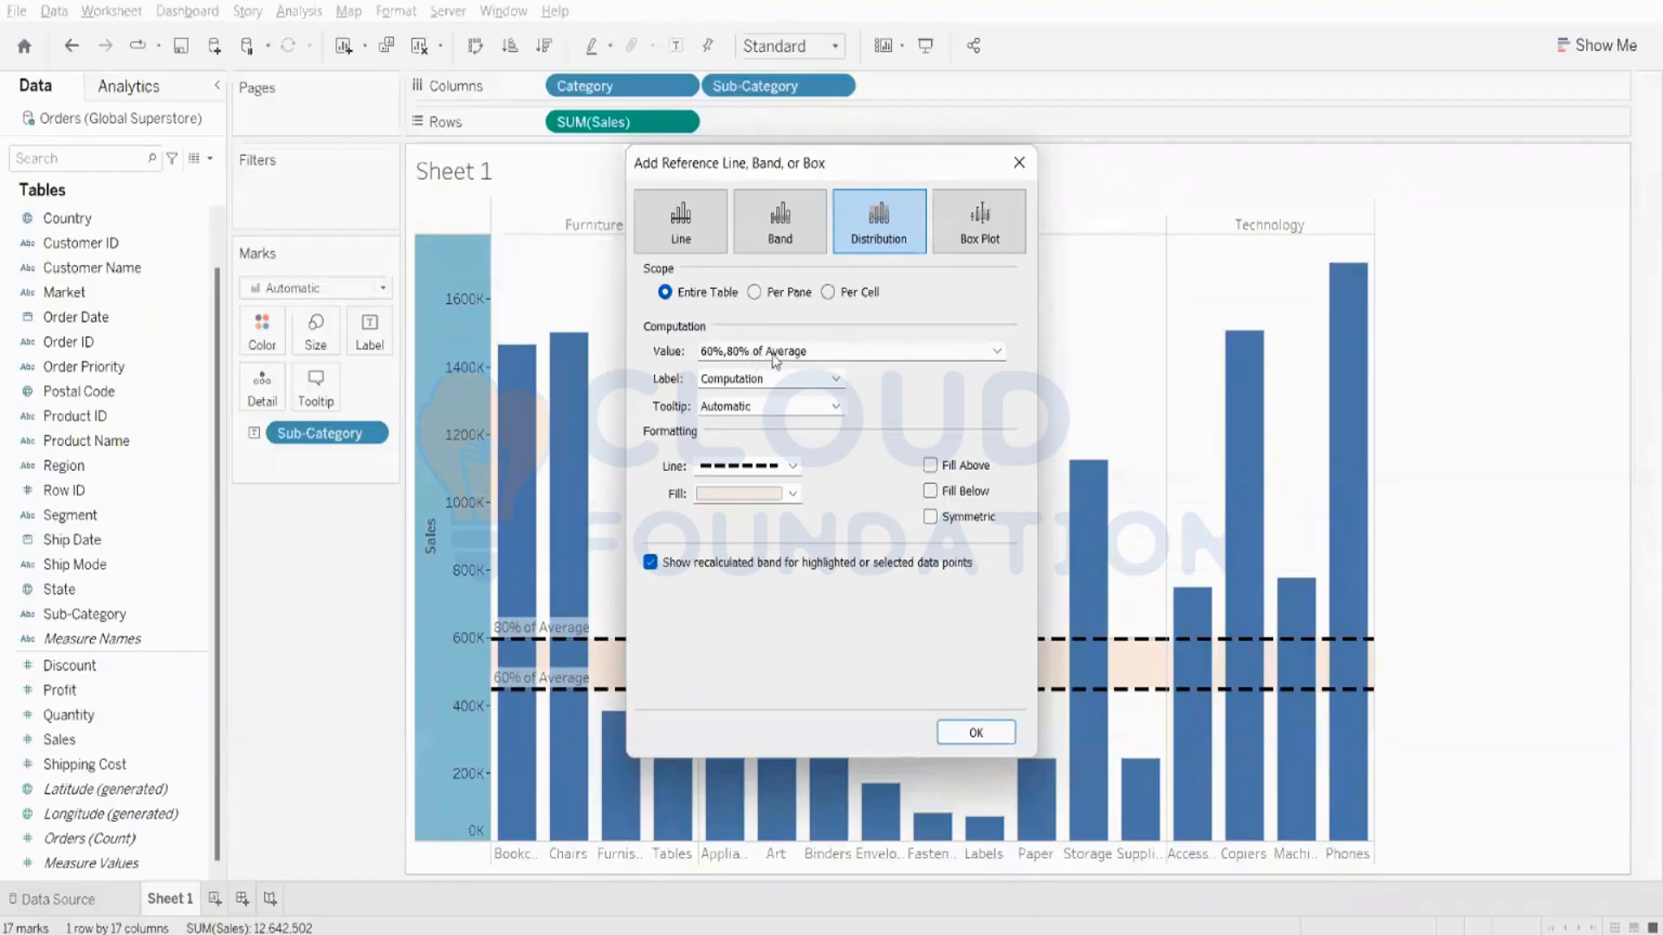
# - Set the distribution's percentages to 50,100 of the average SUM(Sales) and add it to the chart
pyautogui.moveTo(869, 158); pyautogui.dragTo(1656, 361)
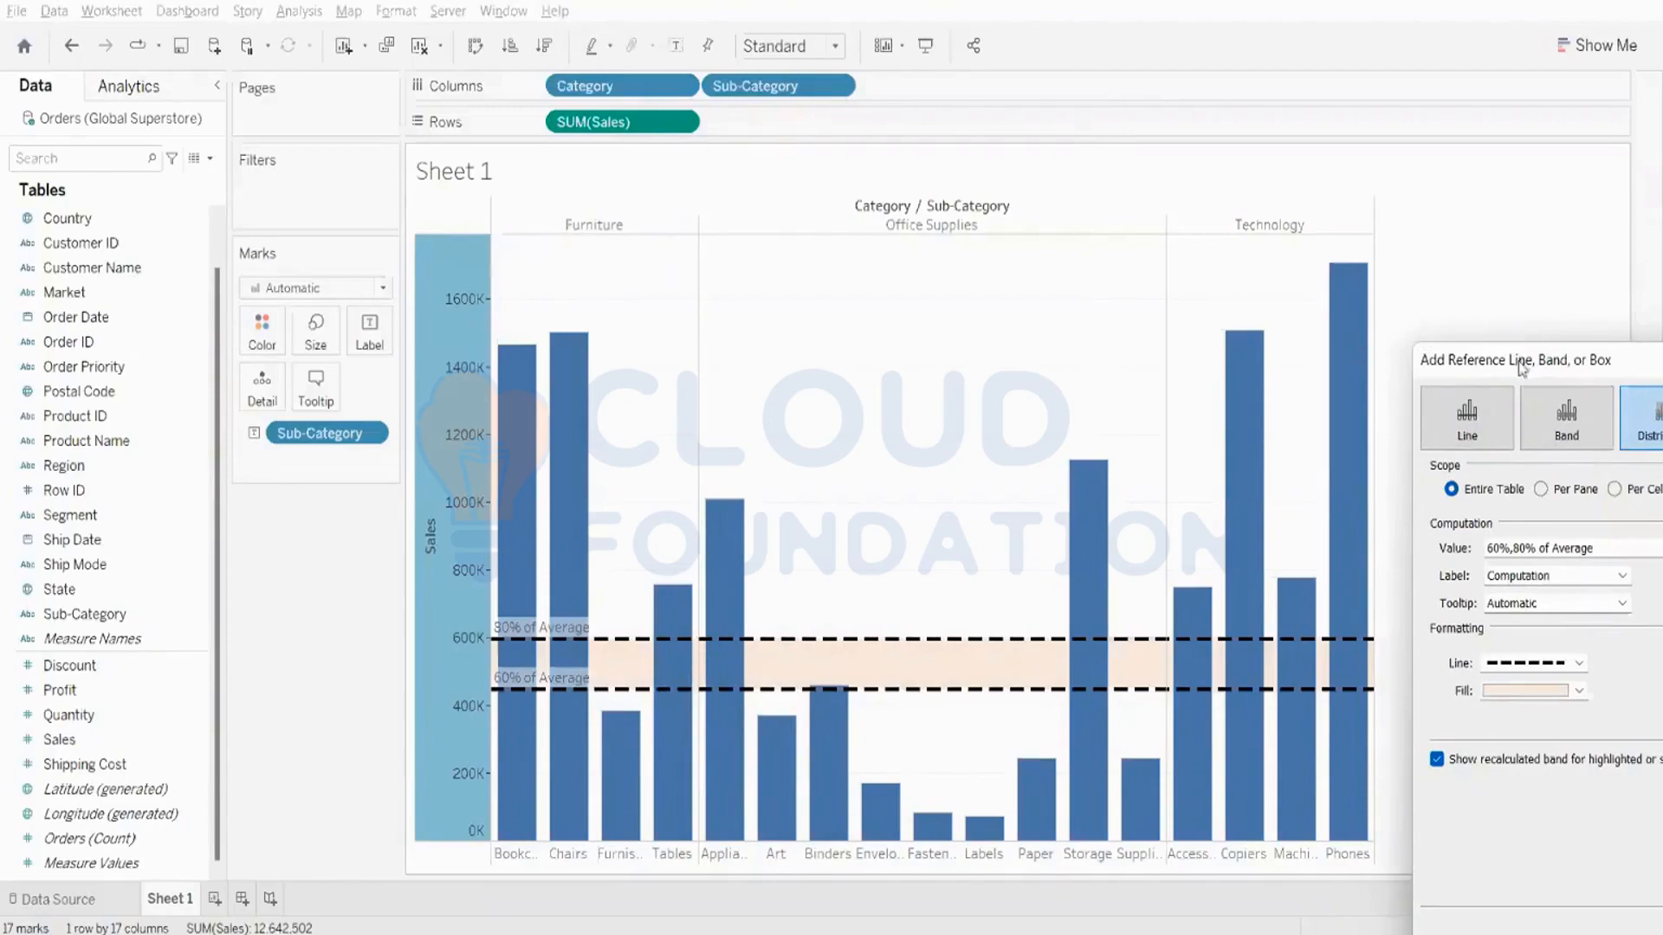
pyautogui.moveTo(1521, 367); pyautogui.dragTo(712, 322)
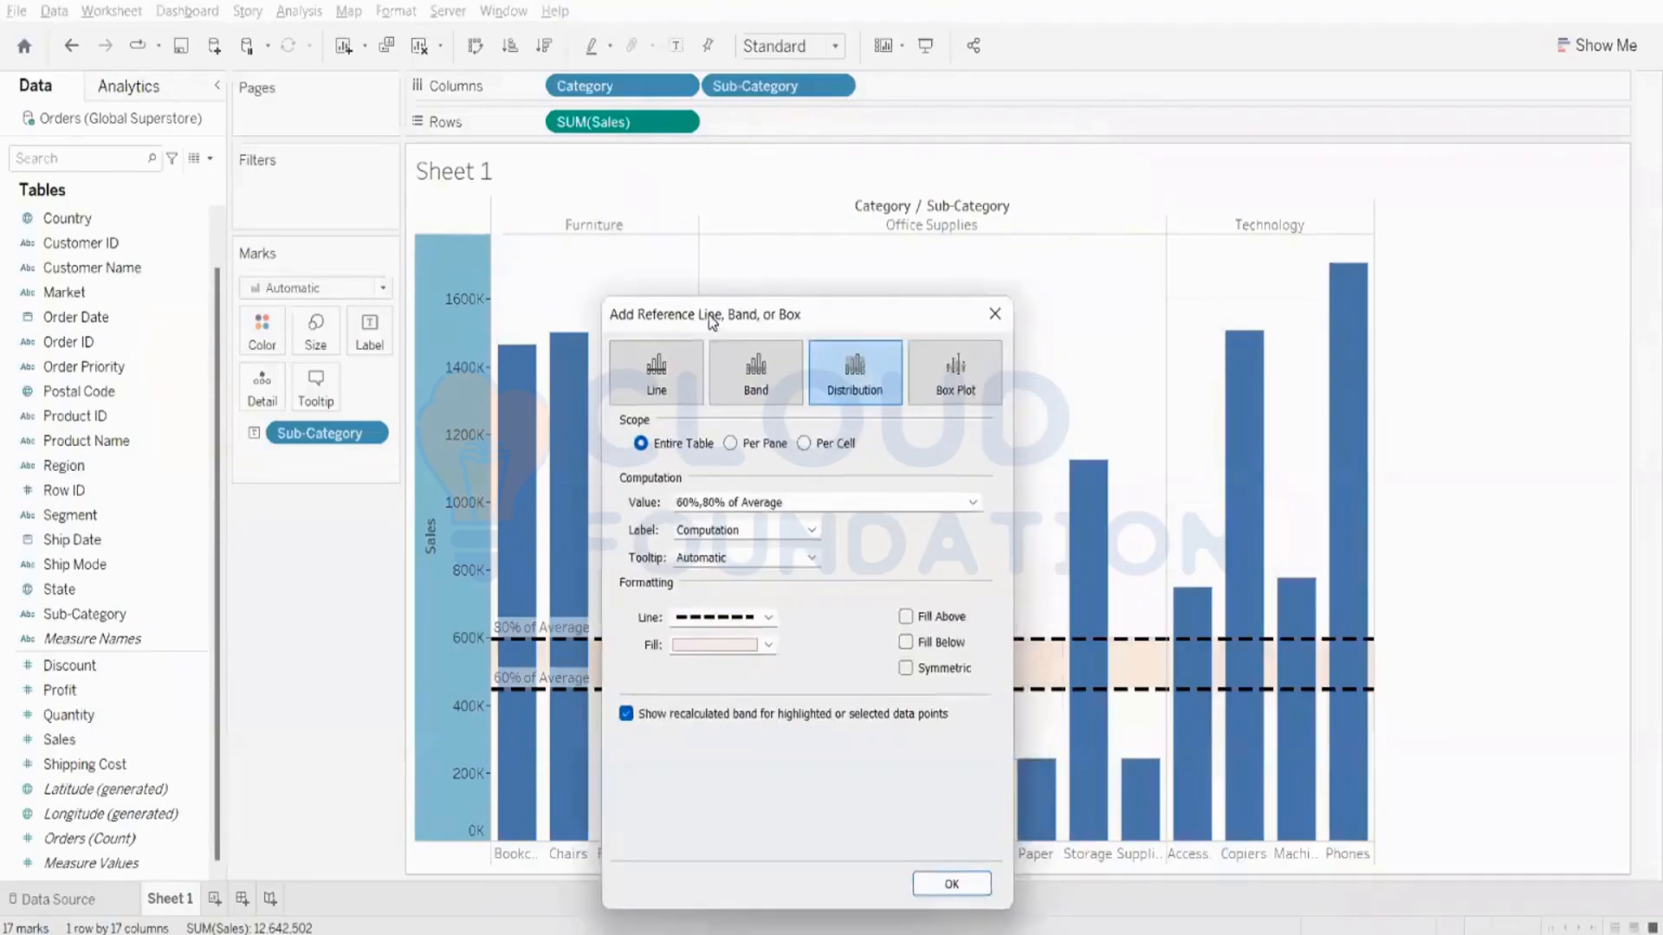
pyautogui.click(750, 504)
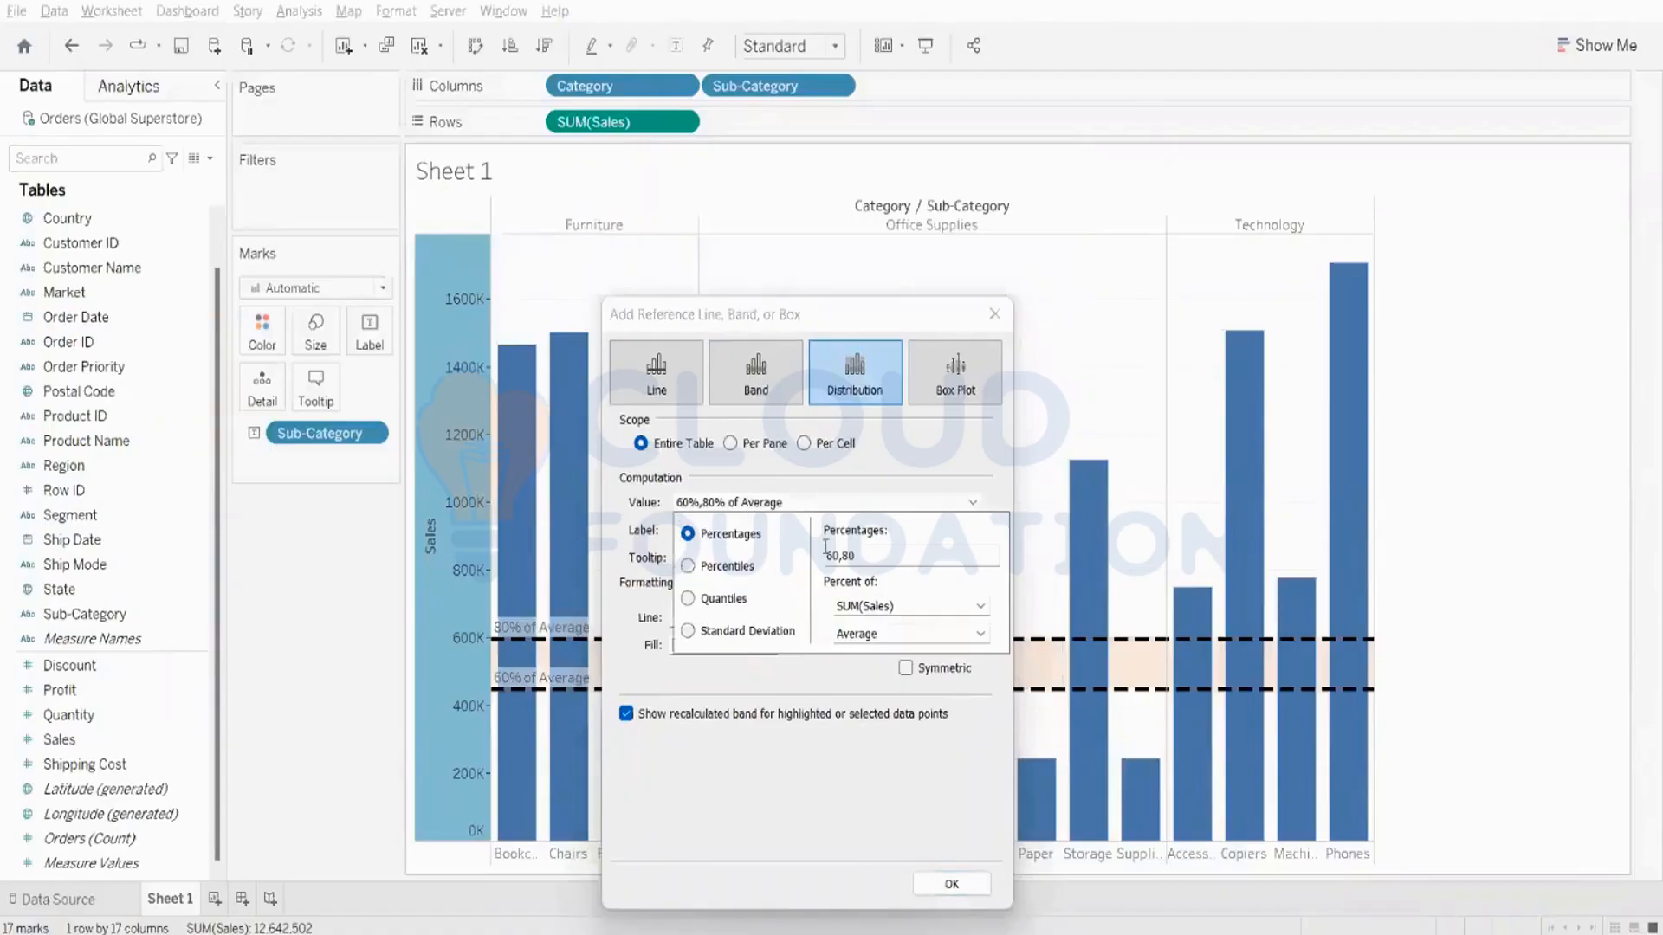
pyautogui.click(913, 548)
pyautogui.press('BackSpace')
pyautogui.press('BackSpace')
pyautogui.press('BackSpace')
pyautogui.moveTo(887, 556); pyautogui.dragTo(810, 563)
pyautogui.write('50,100')
pyautogui.click(939, 883)
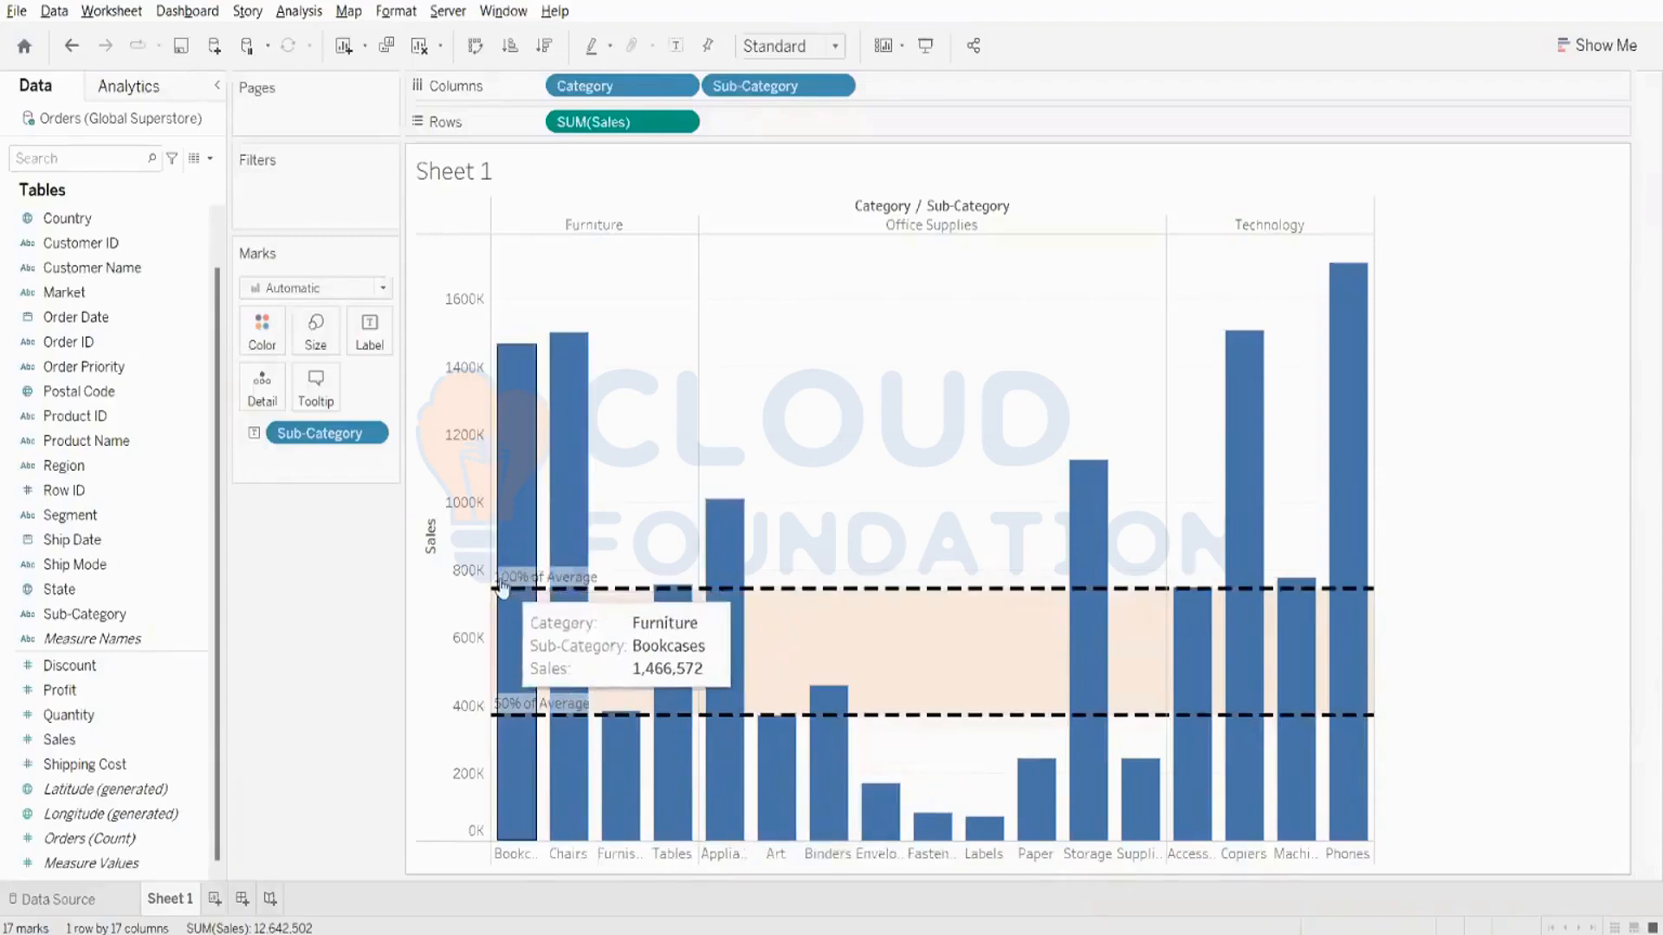
# - Edit the reference distribution on the Sales axis so that its lines are labelled with their values
pyautogui.rightClick(457, 582)
pyautogui.click(524, 757)
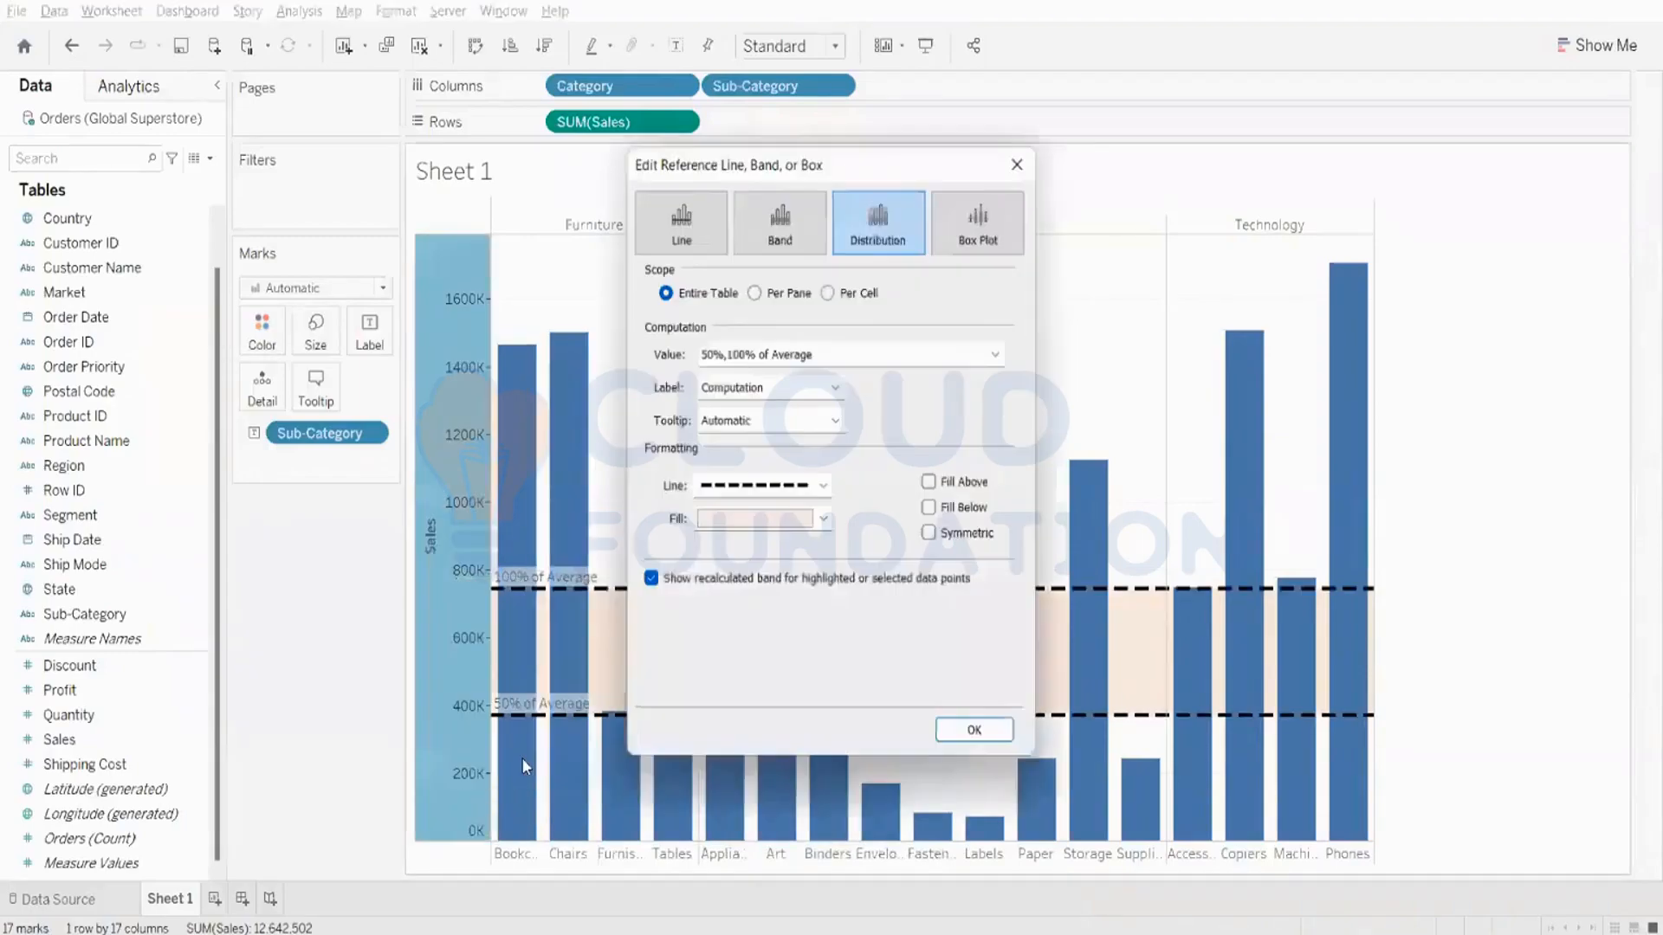
pyautogui.click(753, 389)
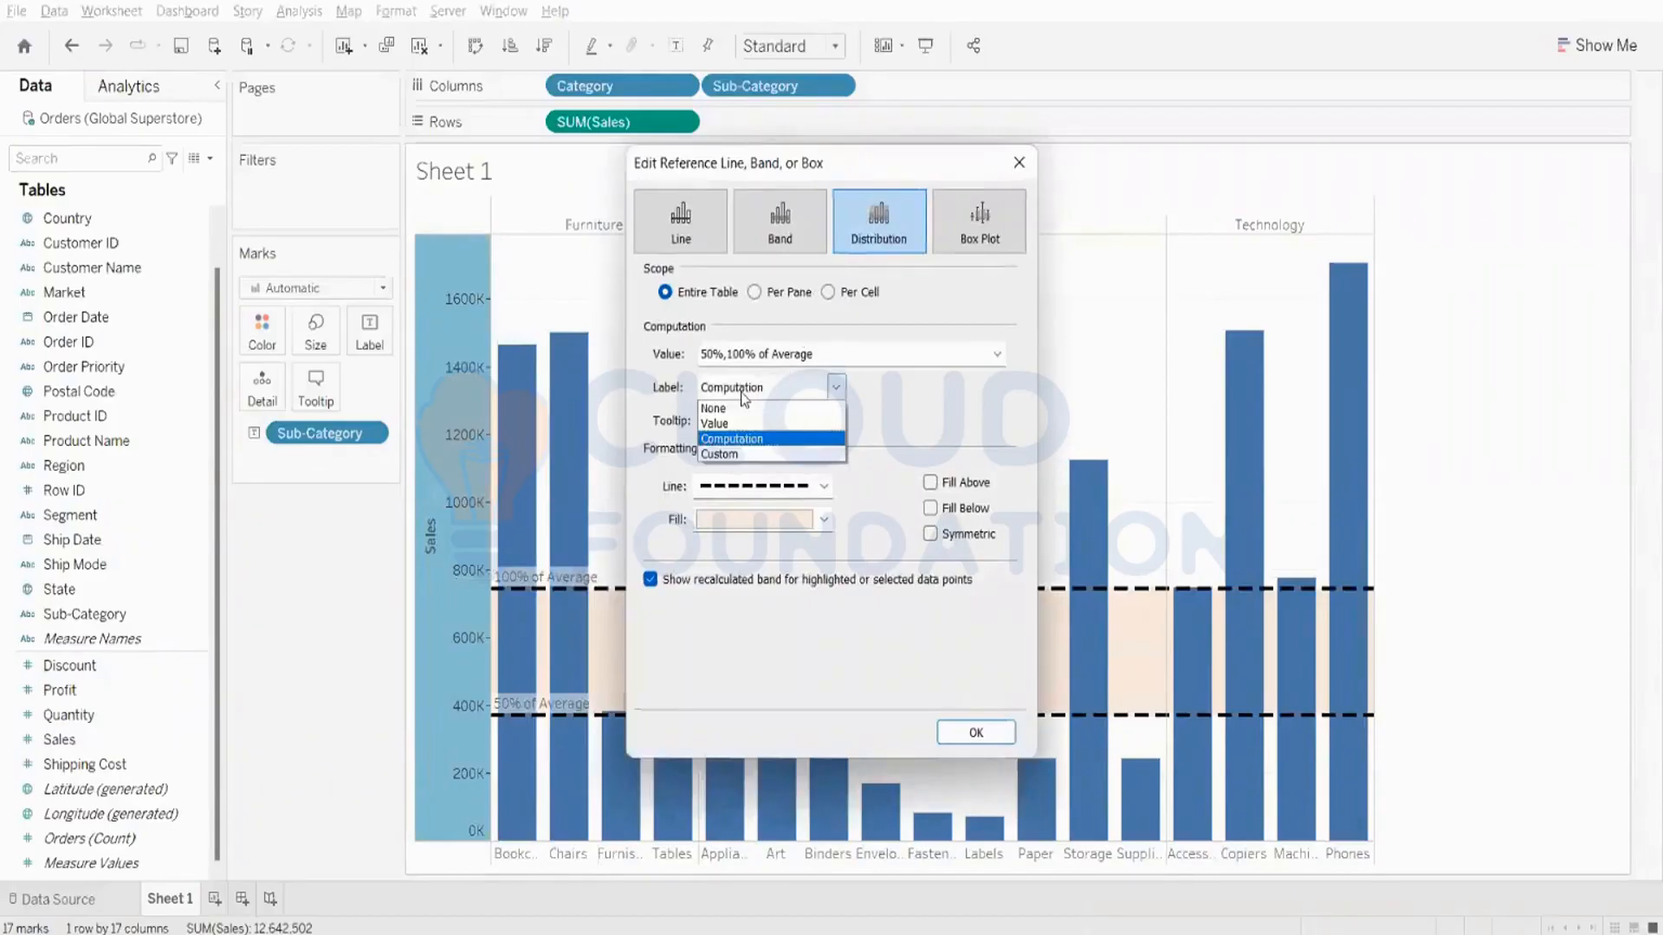
pyautogui.click(724, 419)
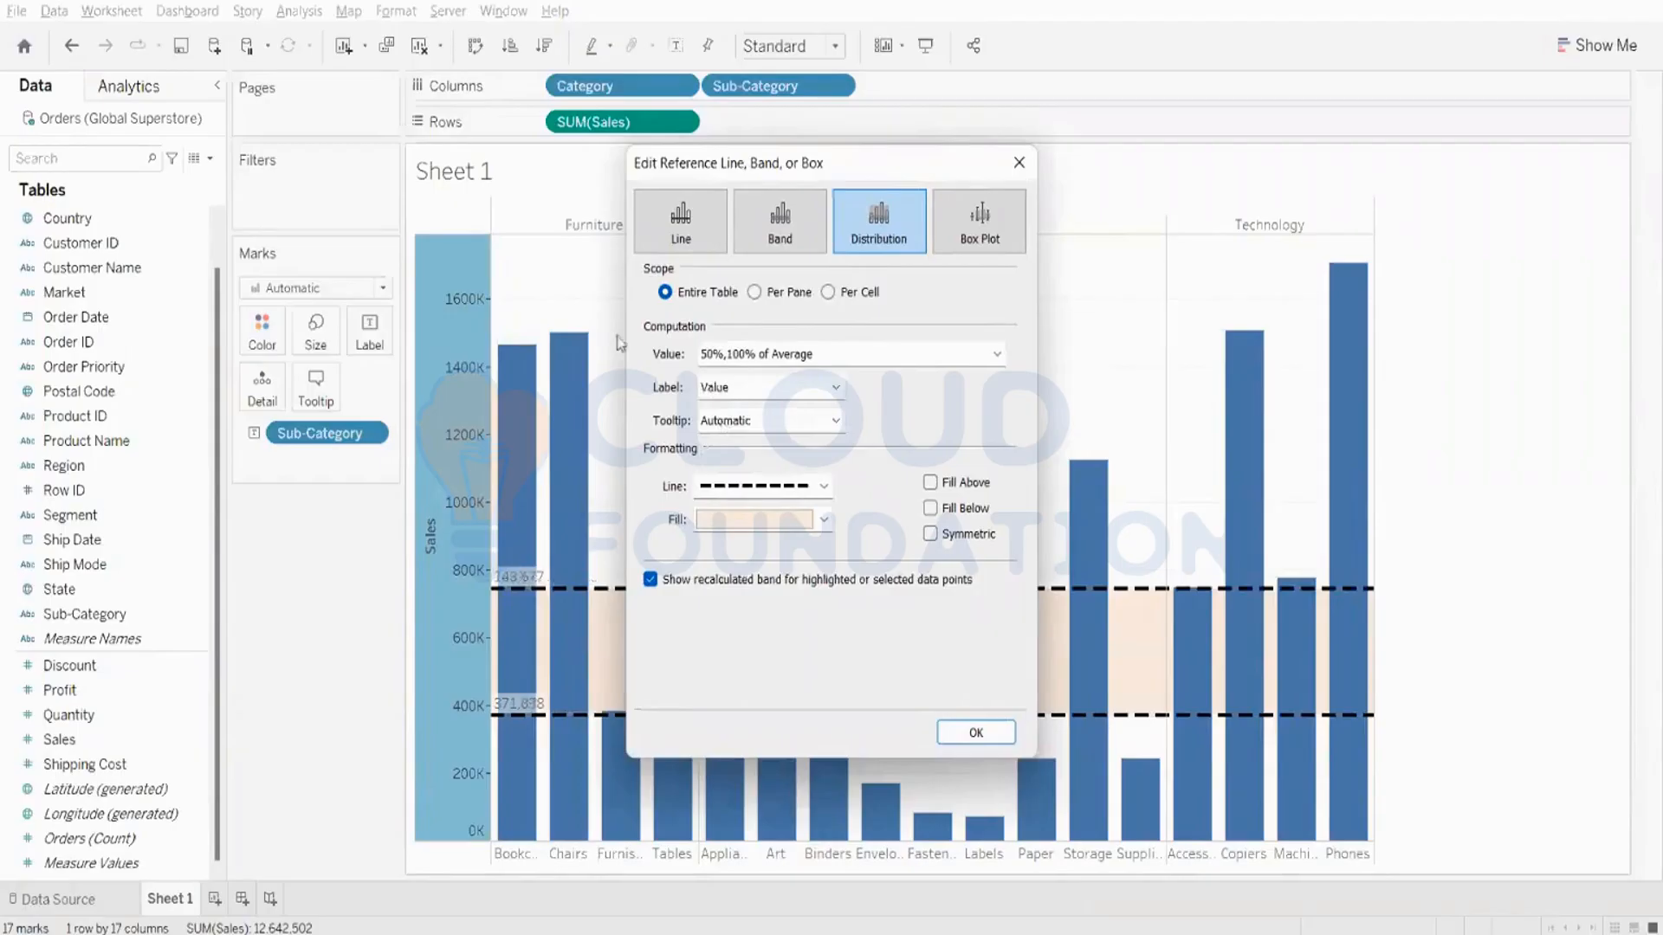
pyautogui.moveTo(864, 167); pyautogui.dragTo(1658, 344)
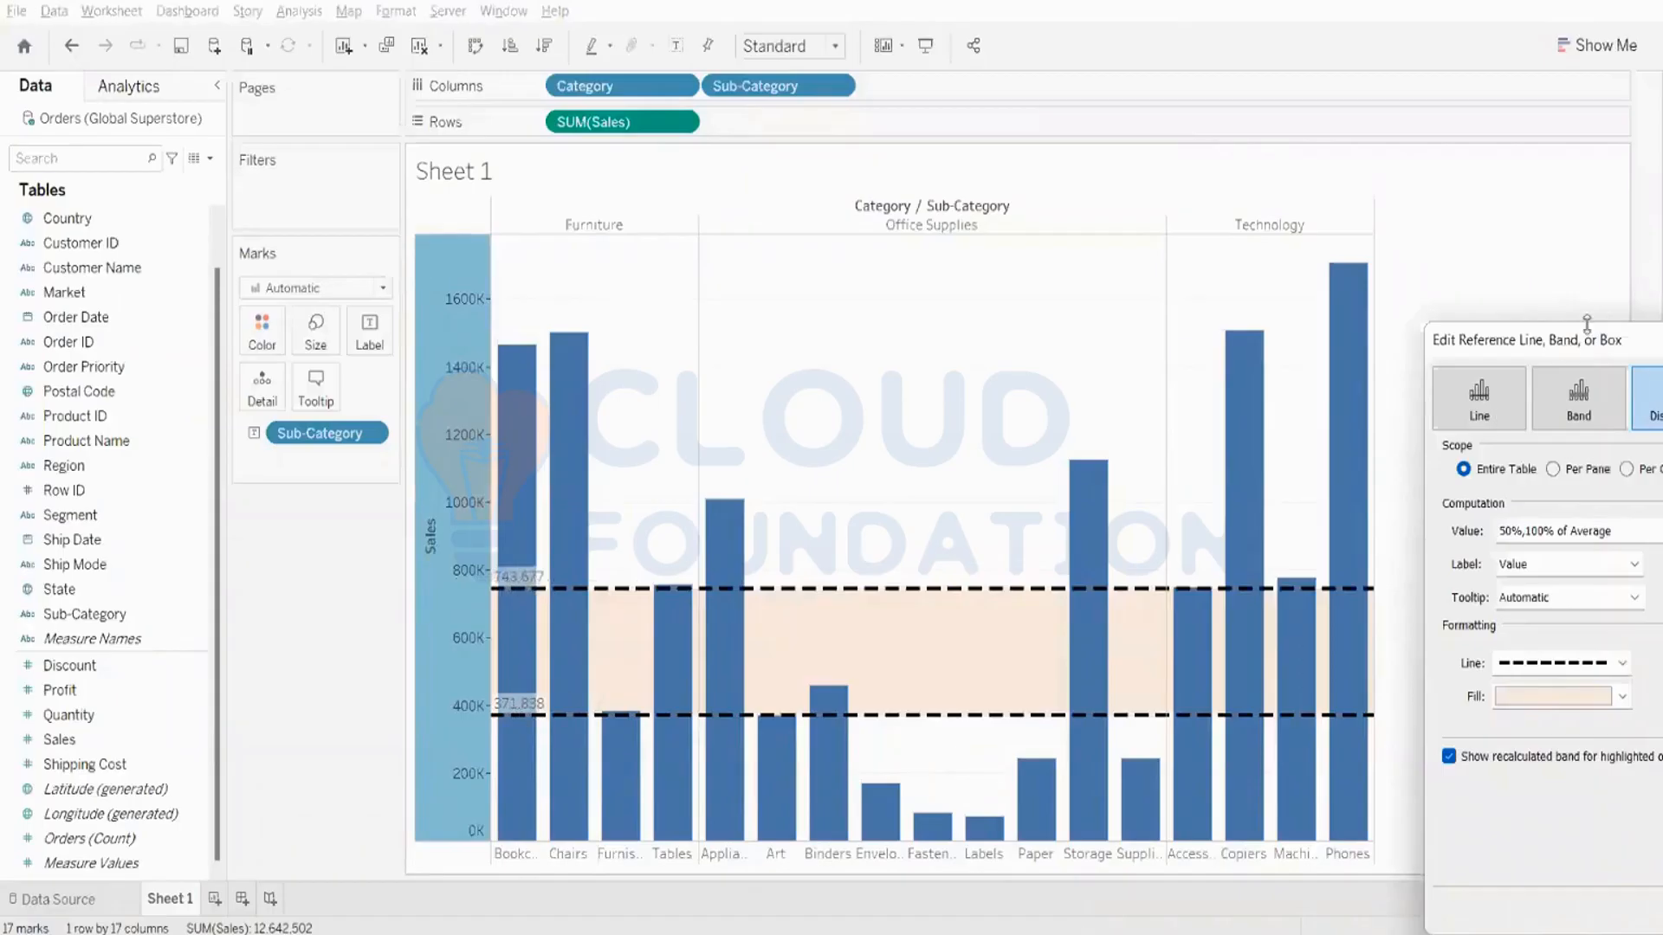
pyautogui.moveTo(1570, 350); pyautogui.dragTo(984, 272)
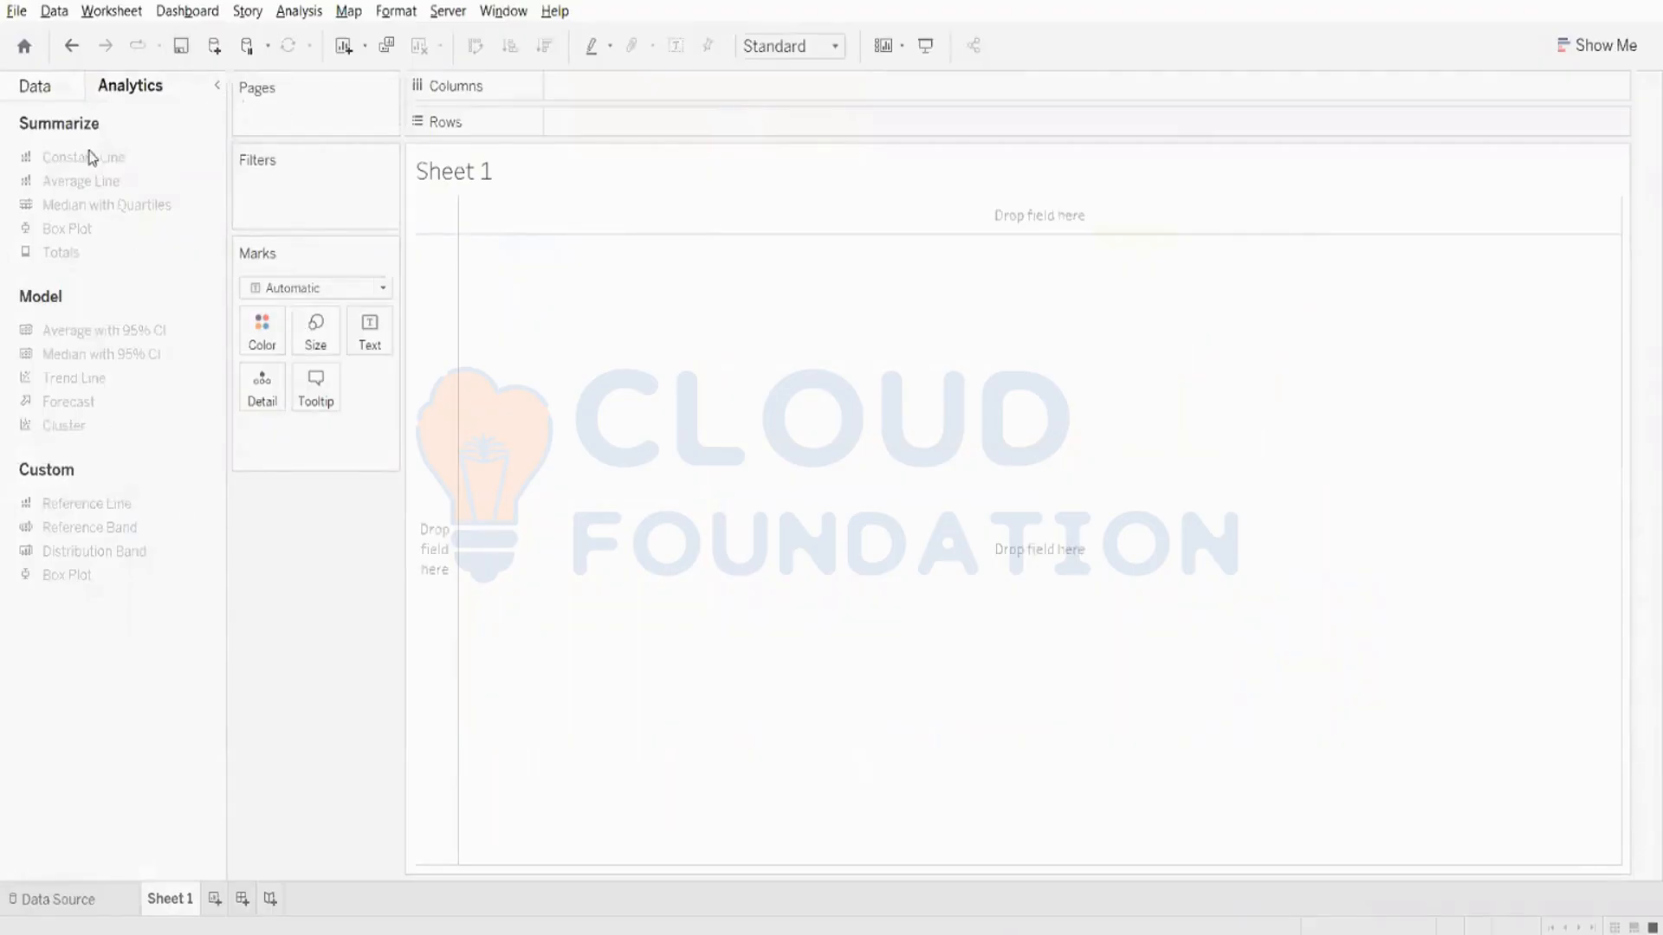
pyautogui.moveTo(80, 157); pyautogui.dragTo(936, 343)
pyautogui.click(17, 87)
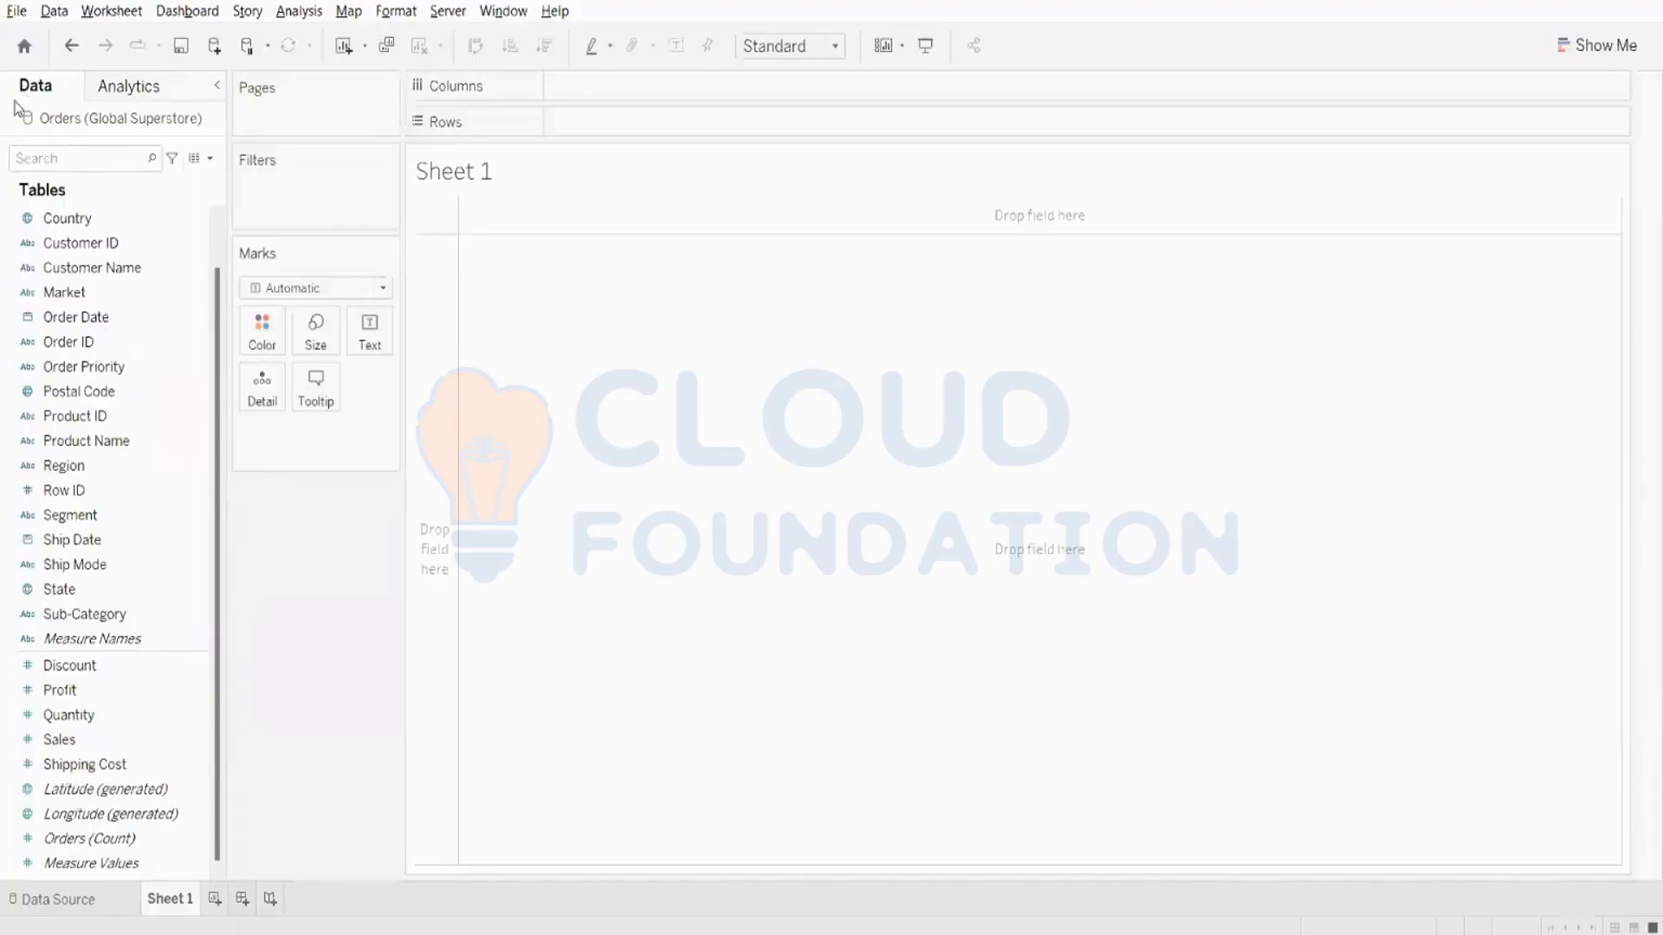
pyautogui.press('super')
# - Build a packed bubbles chart of Sales by Order Priority and inspect the Medium bubble's details
pyautogui.click(1598, 46)
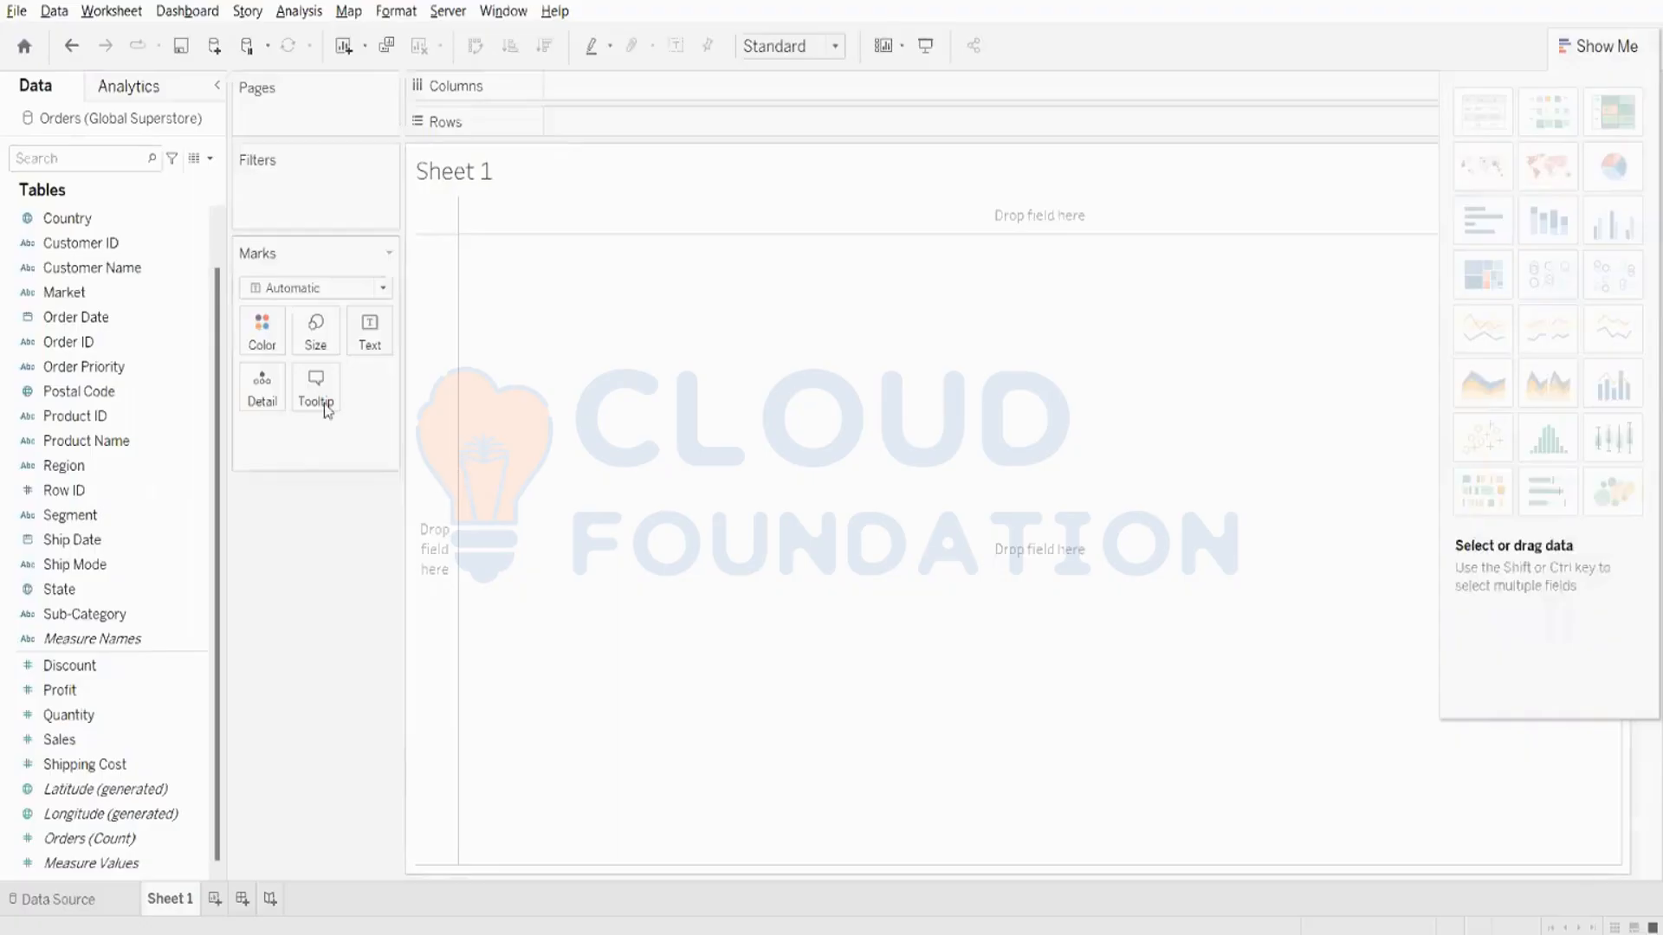
pyautogui.click(177, 423)
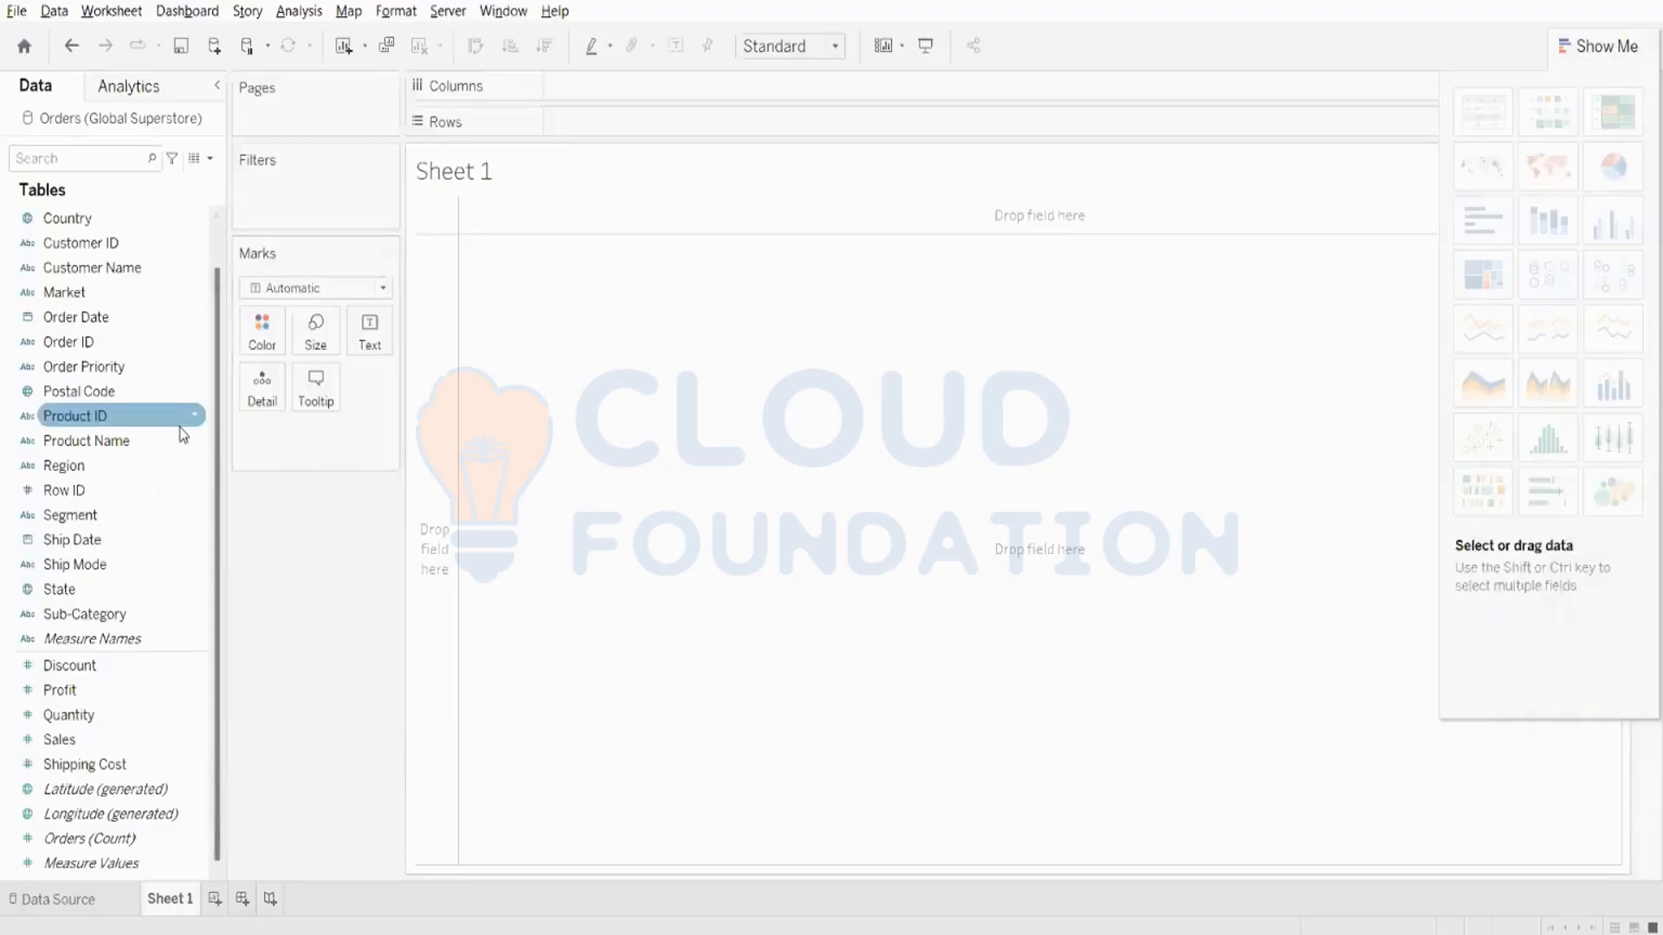
pyautogui.click(197, 468)
pyautogui.click(194, 443)
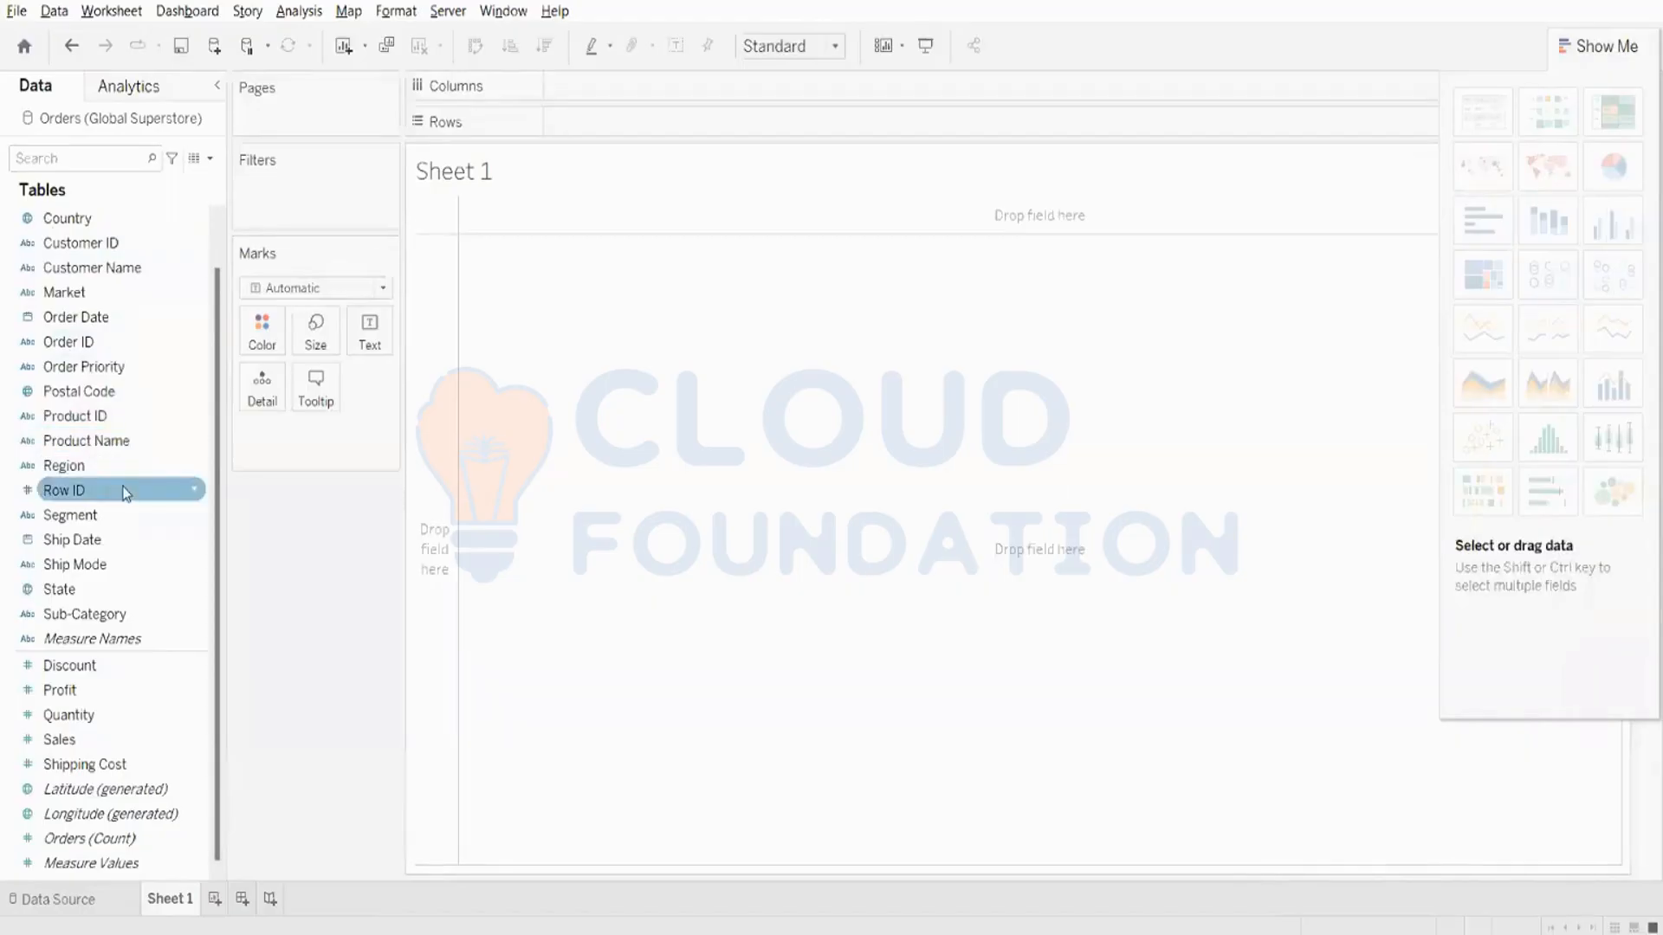
pyautogui.click(80, 736)
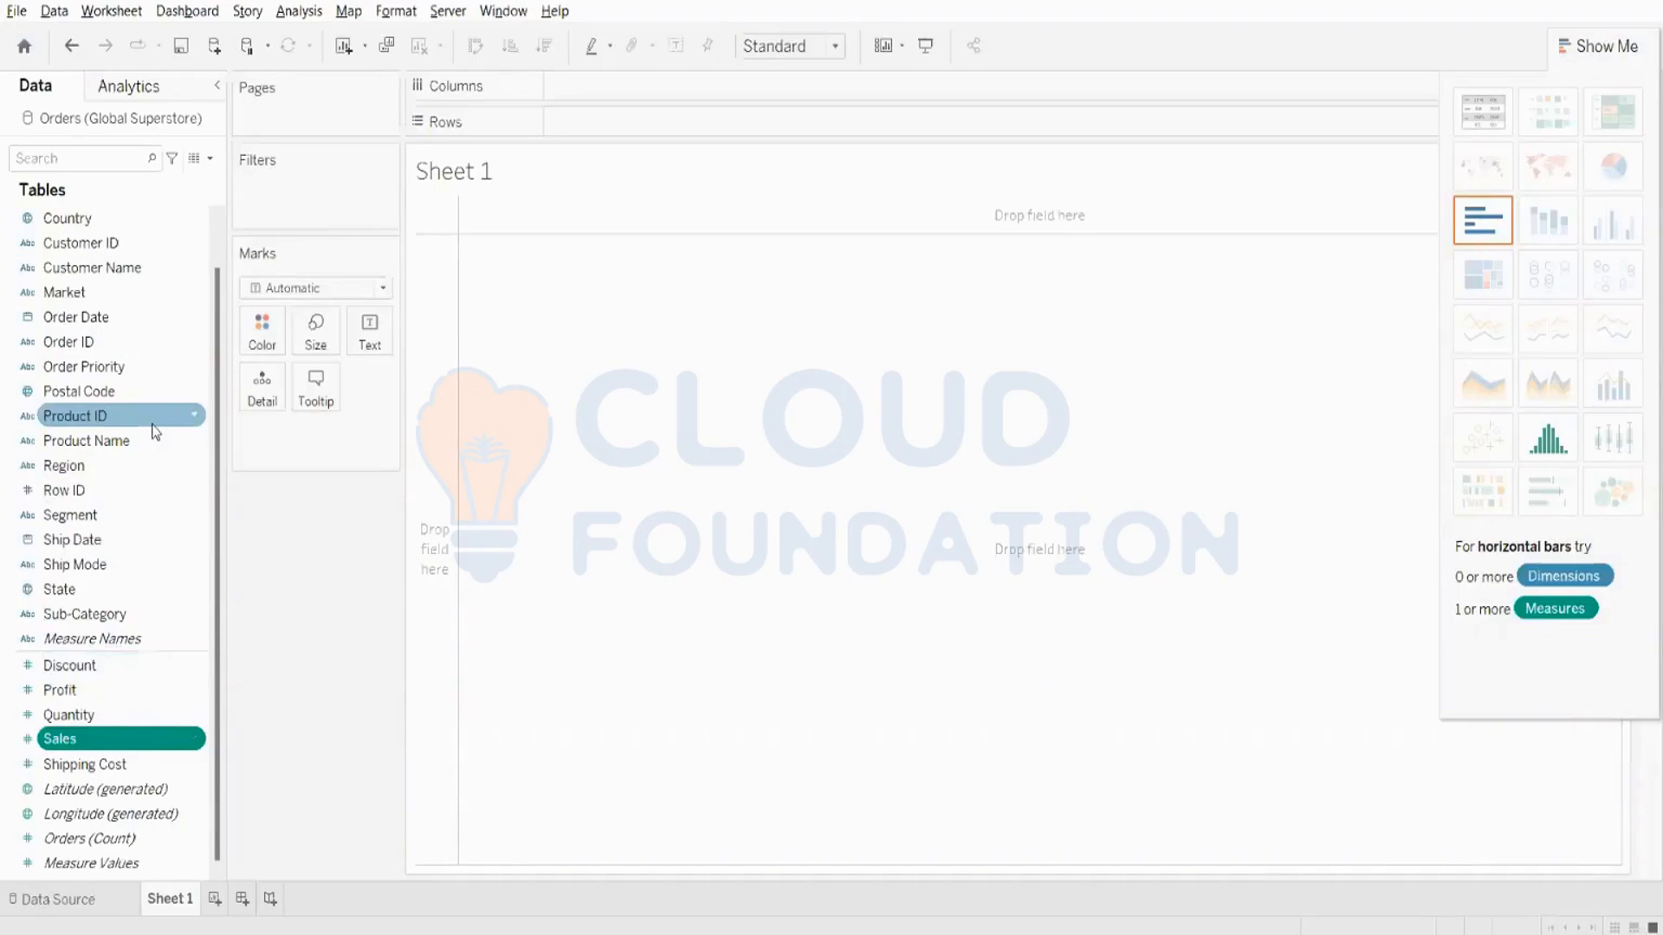
pyautogui.keyDown('ctrl'); pyautogui.click(92, 368); pyautogui.keyUp('ctrl')
pyautogui.click(1613, 492)
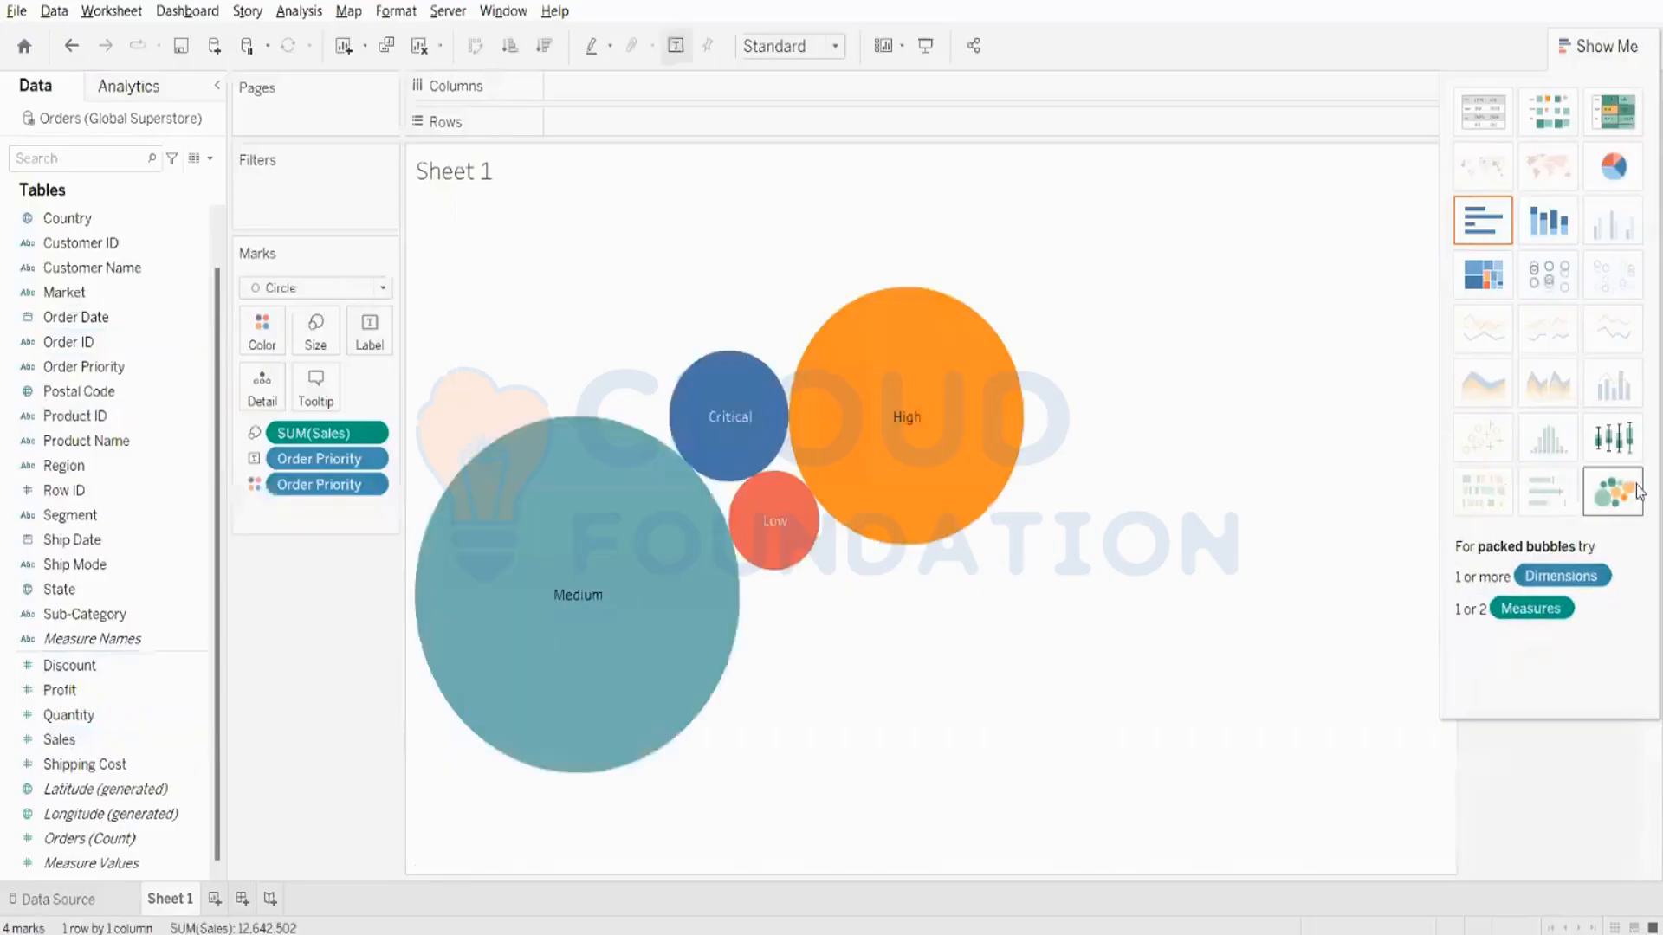
pyautogui.click(1585, 46)
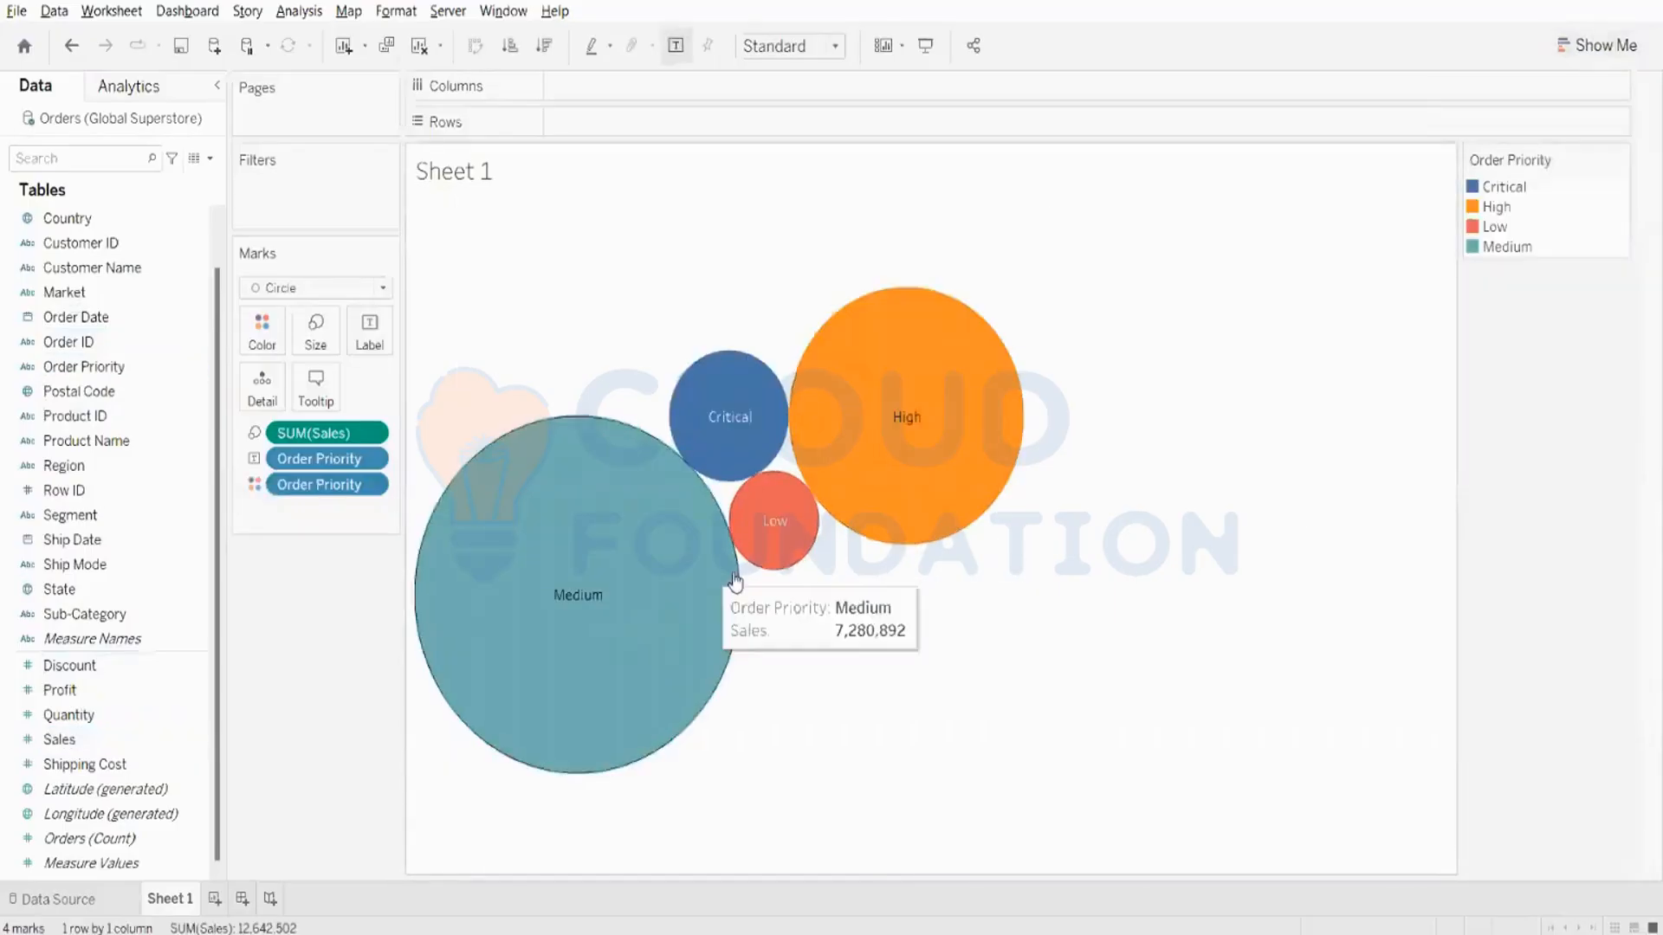
pyautogui.moveTo(749, 604)
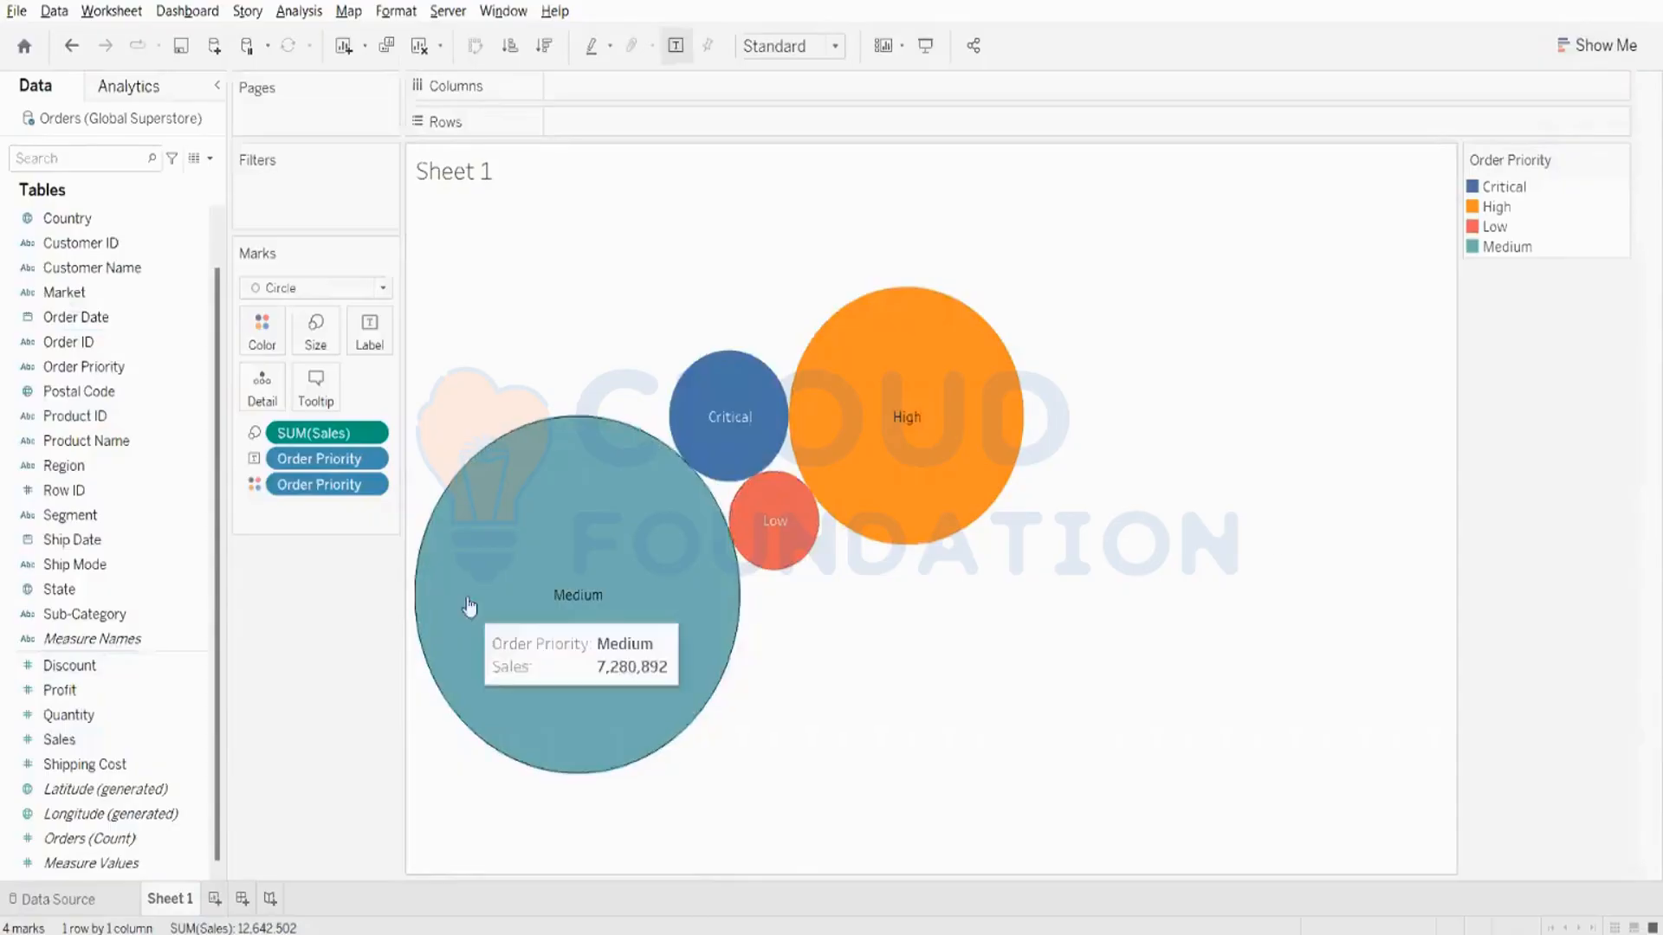
pyautogui.moveTo(701, 717)
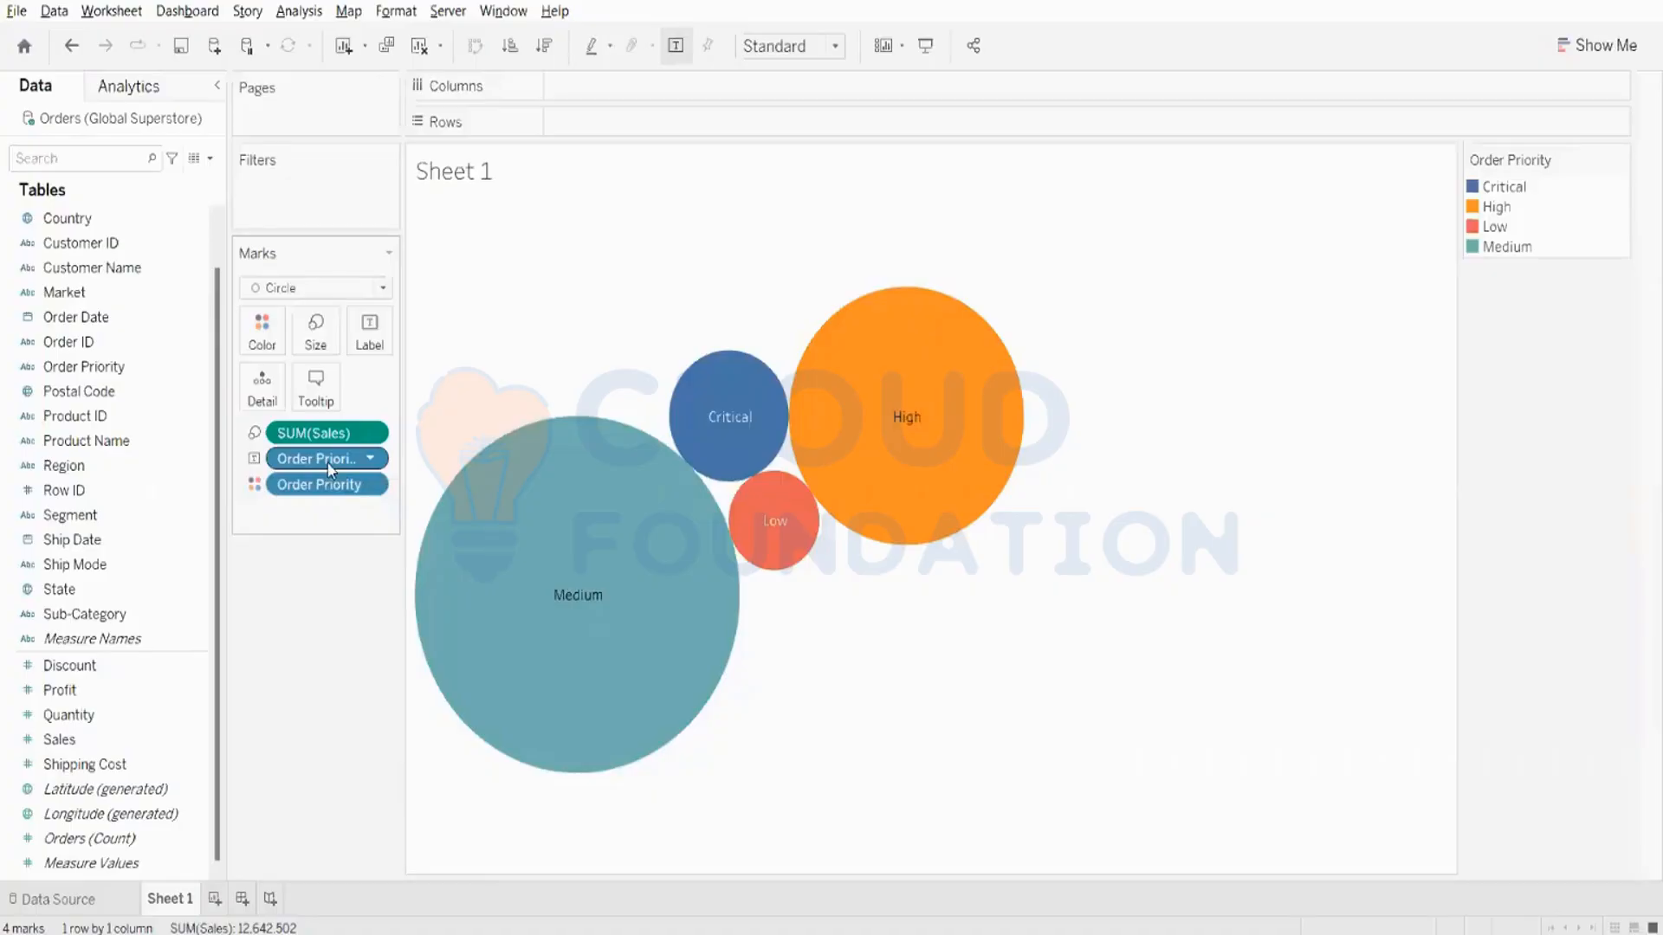
# - Clear the sheet and build a packed bubbles chart of Sales by Market
pyautogui.click(1625, 45)
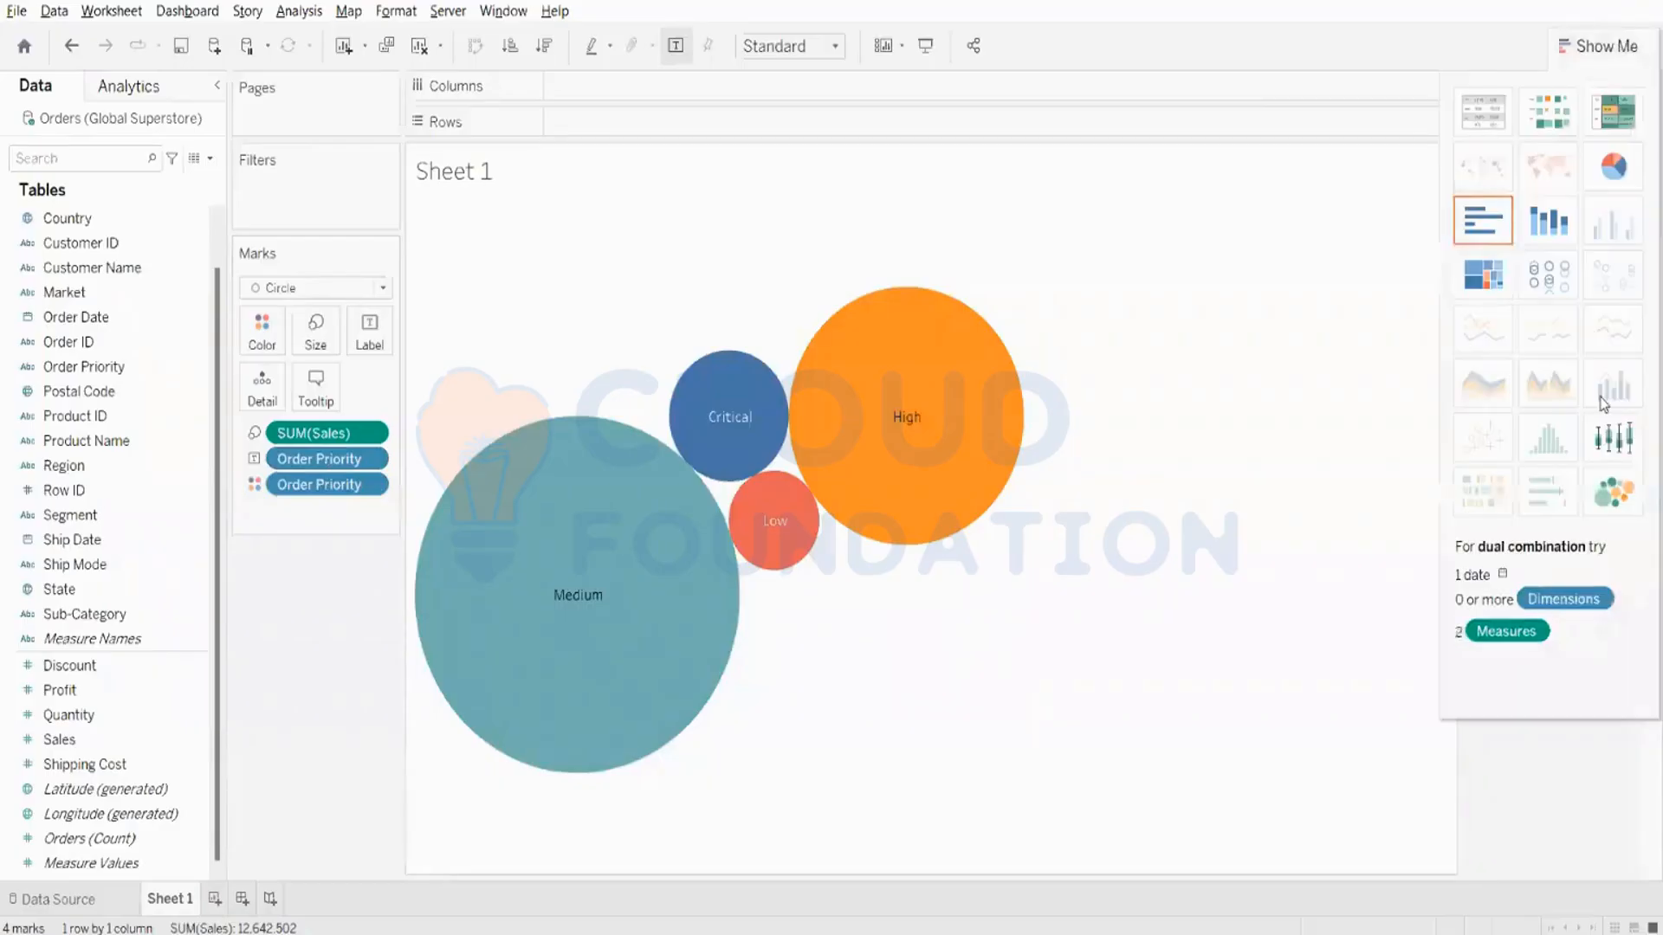
pyautogui.moveTo(1618, 506)
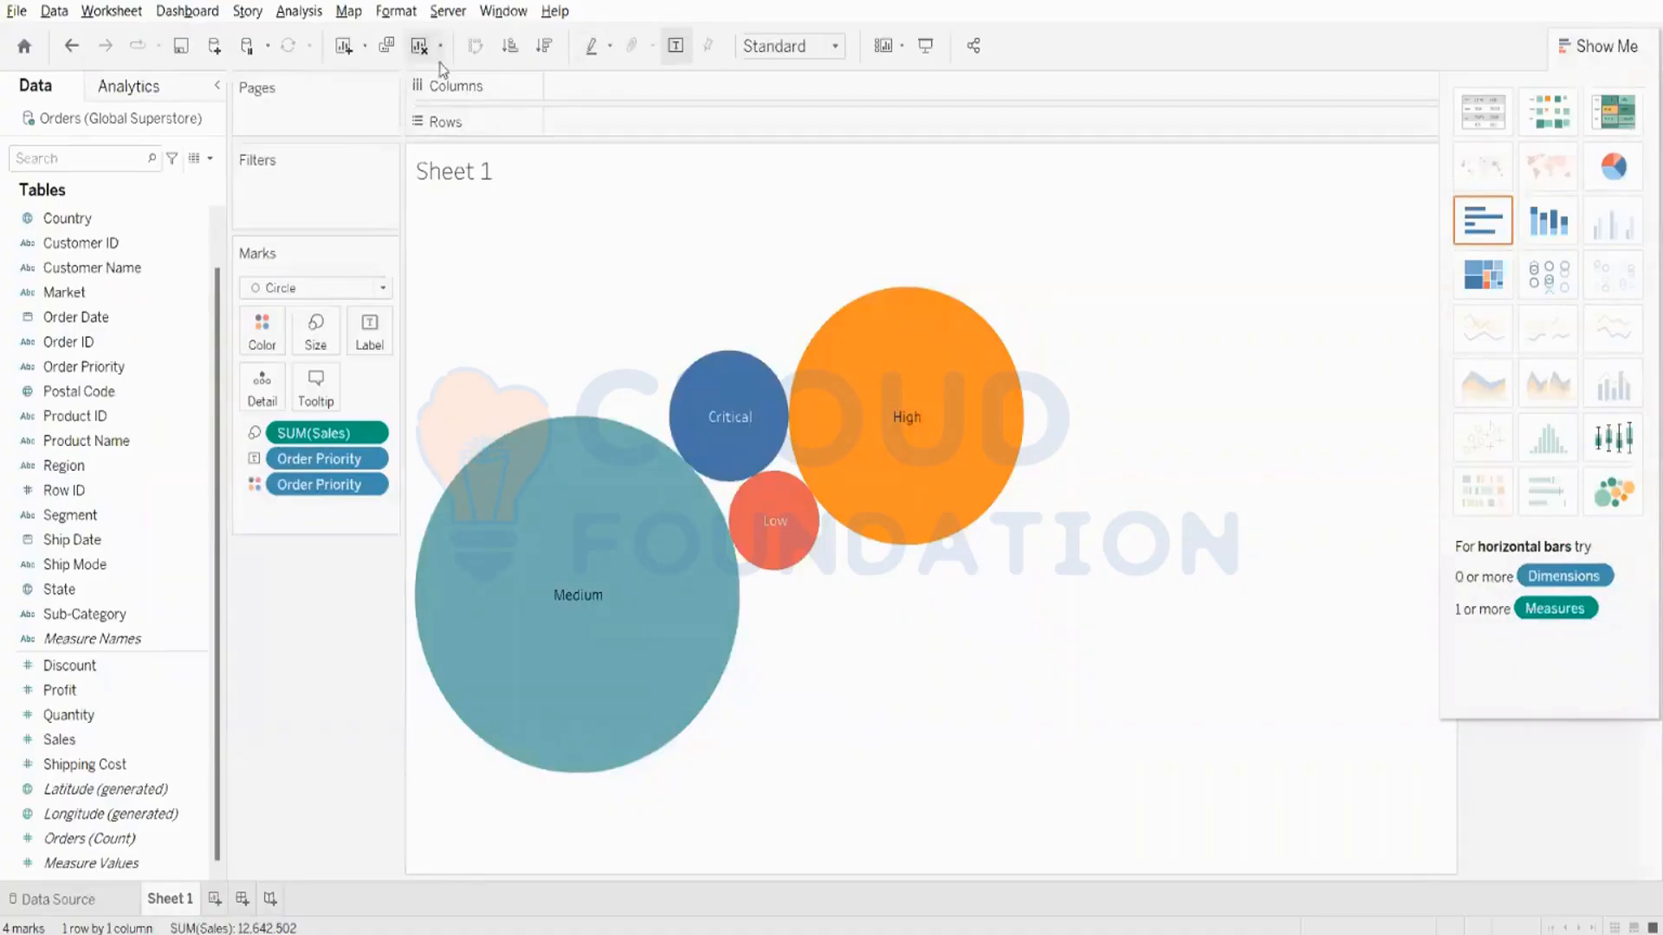
pyautogui.click(419, 48)
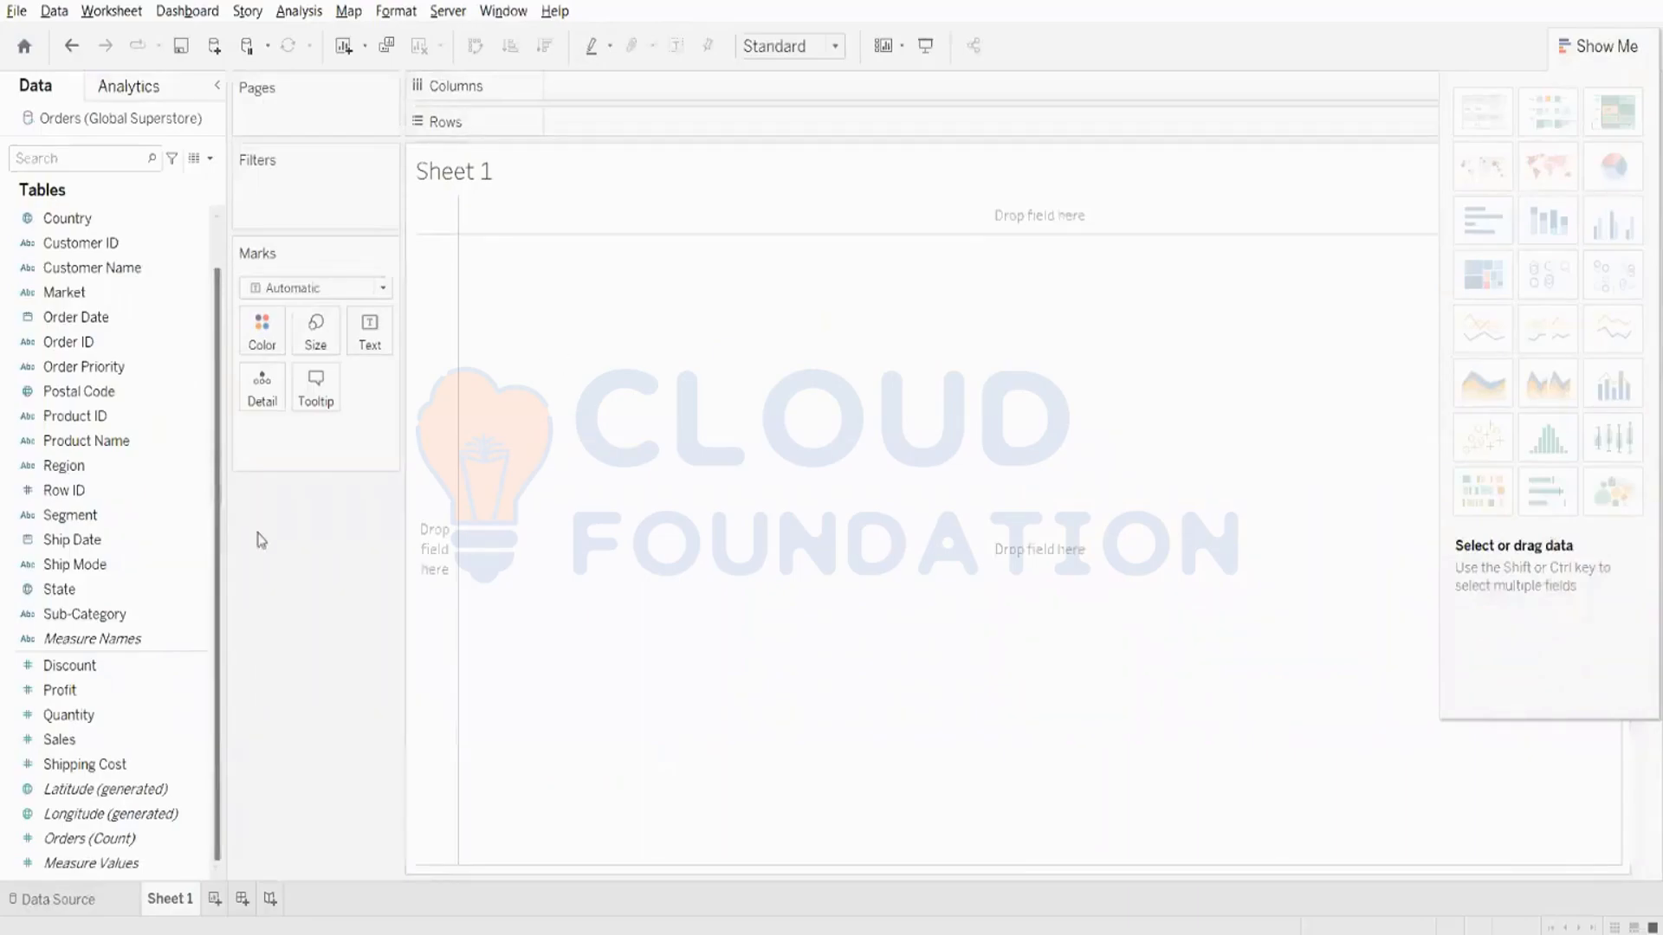
pyautogui.click(76, 292)
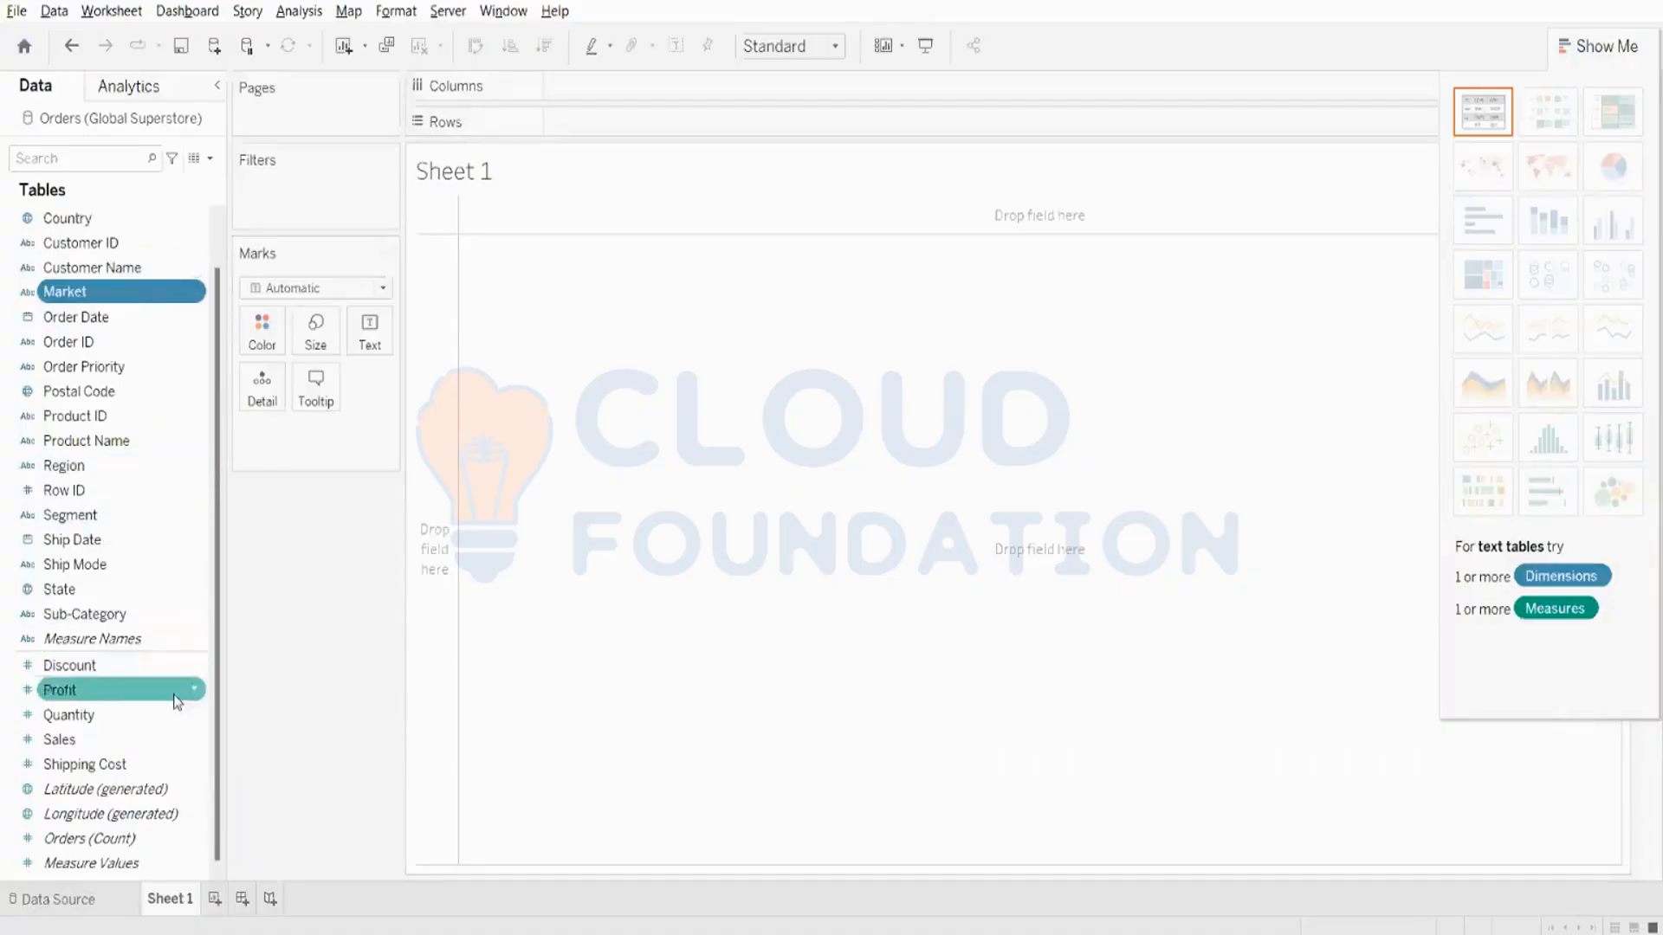
pyautogui.keyDown('ctrl'); pyautogui.click(152, 741); pyautogui.keyUp('ctrl')
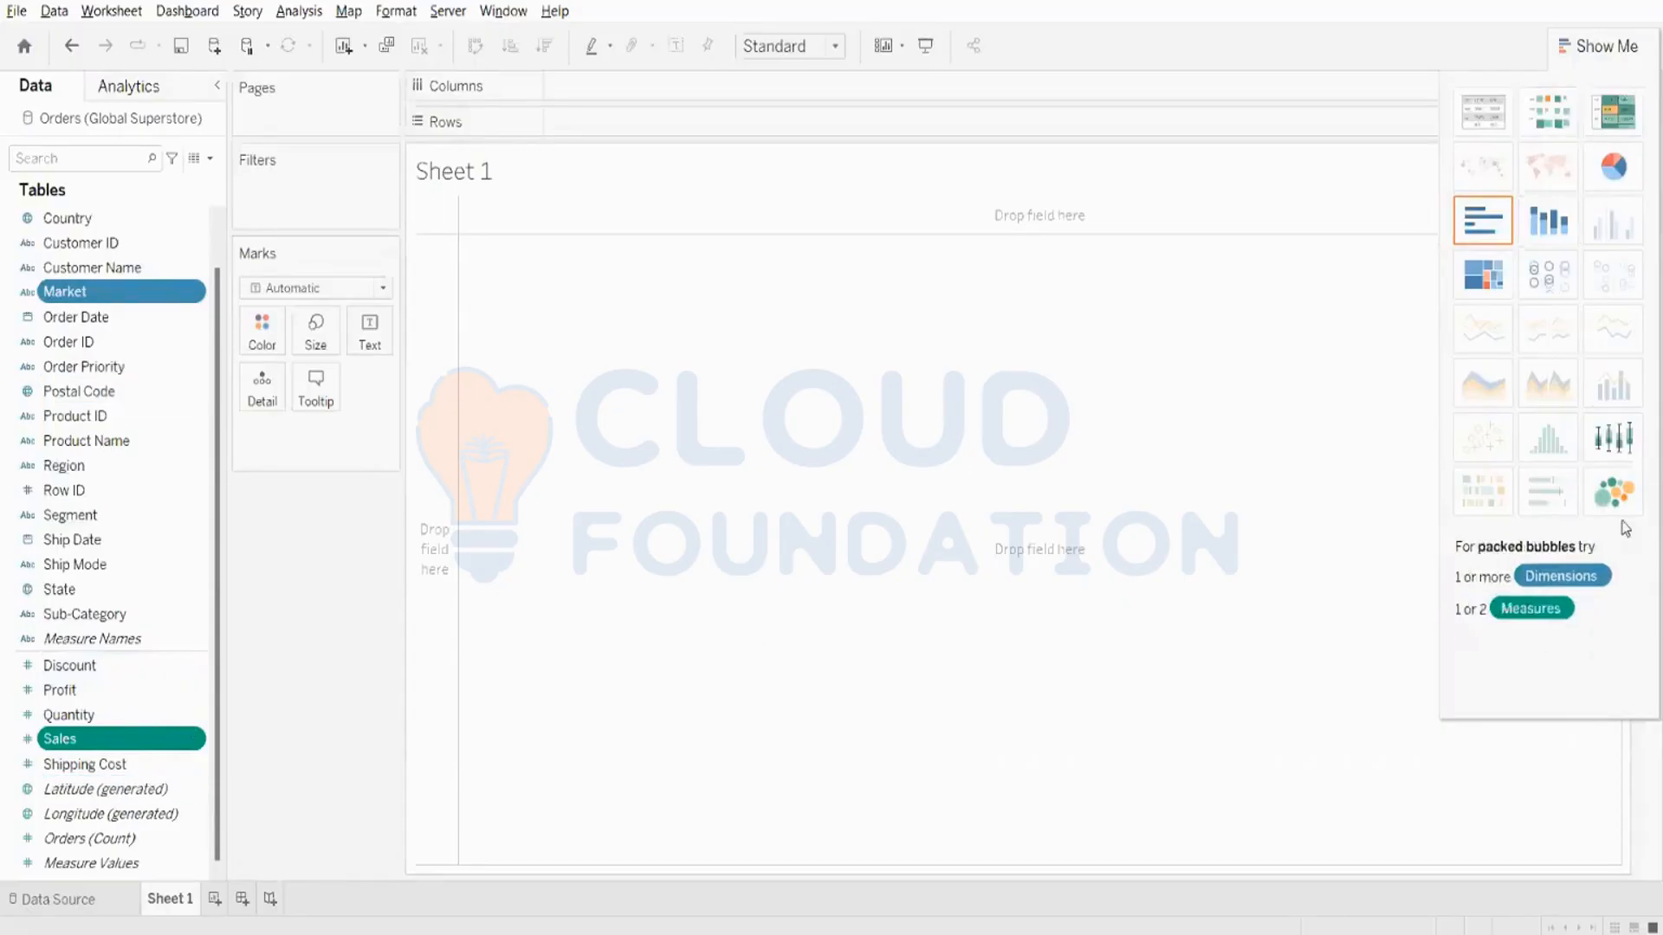
pyautogui.click(1625, 491)
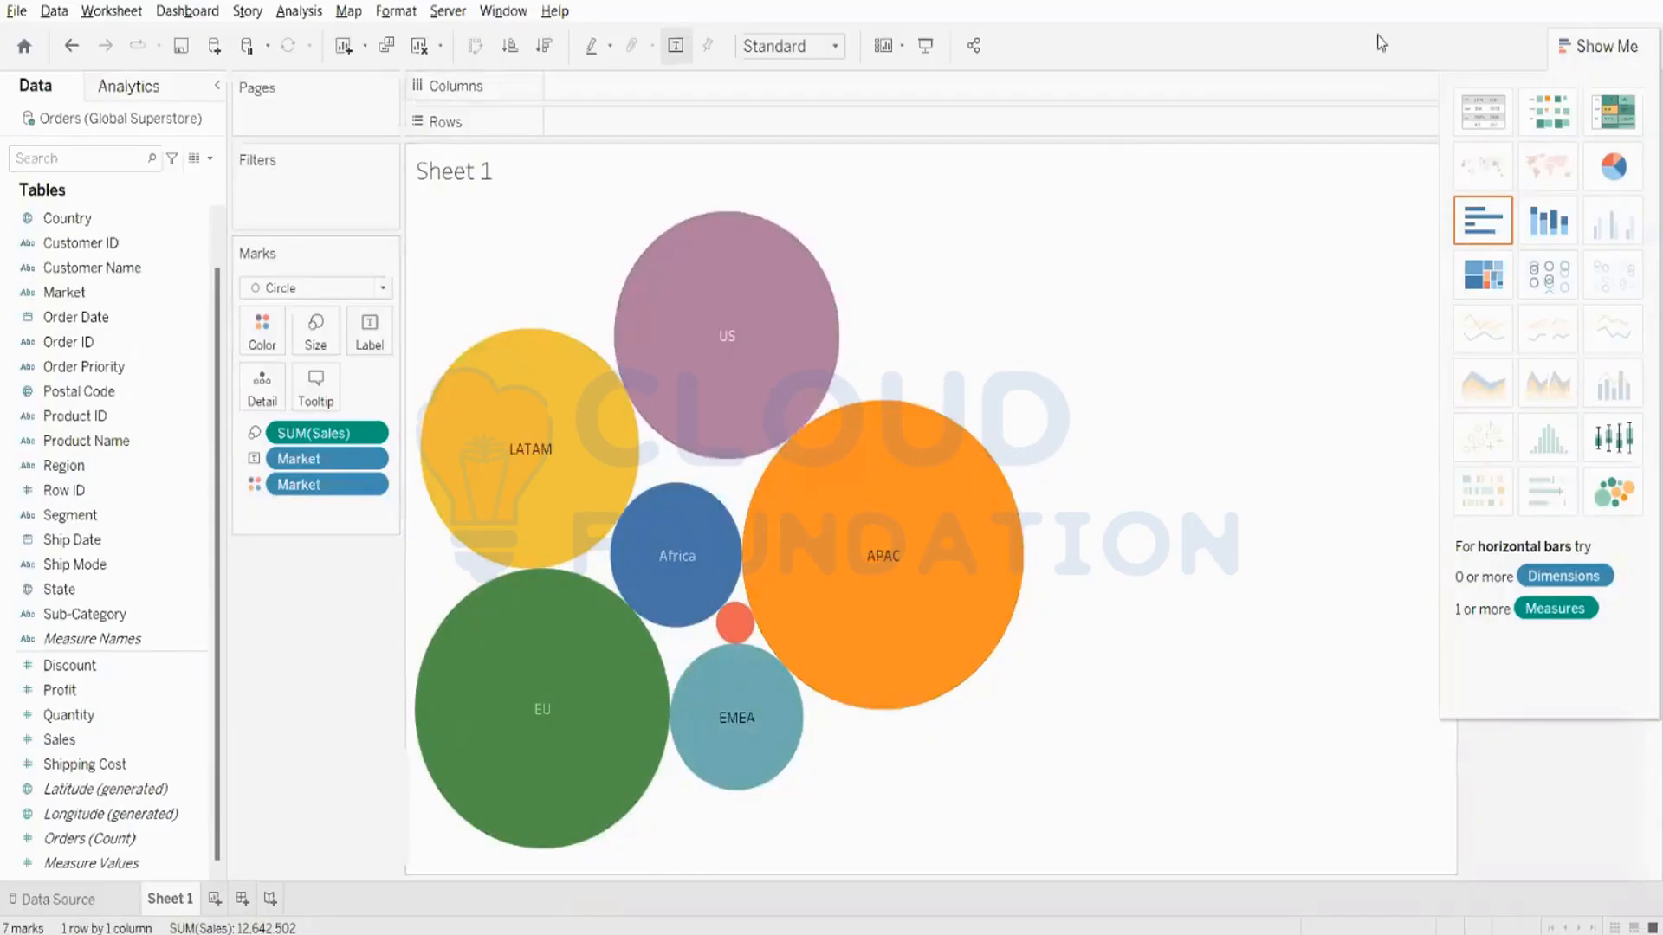
# - Clear the sheet and build a packed bubbles chart of Profit by Market
pyautogui.click(419, 46)
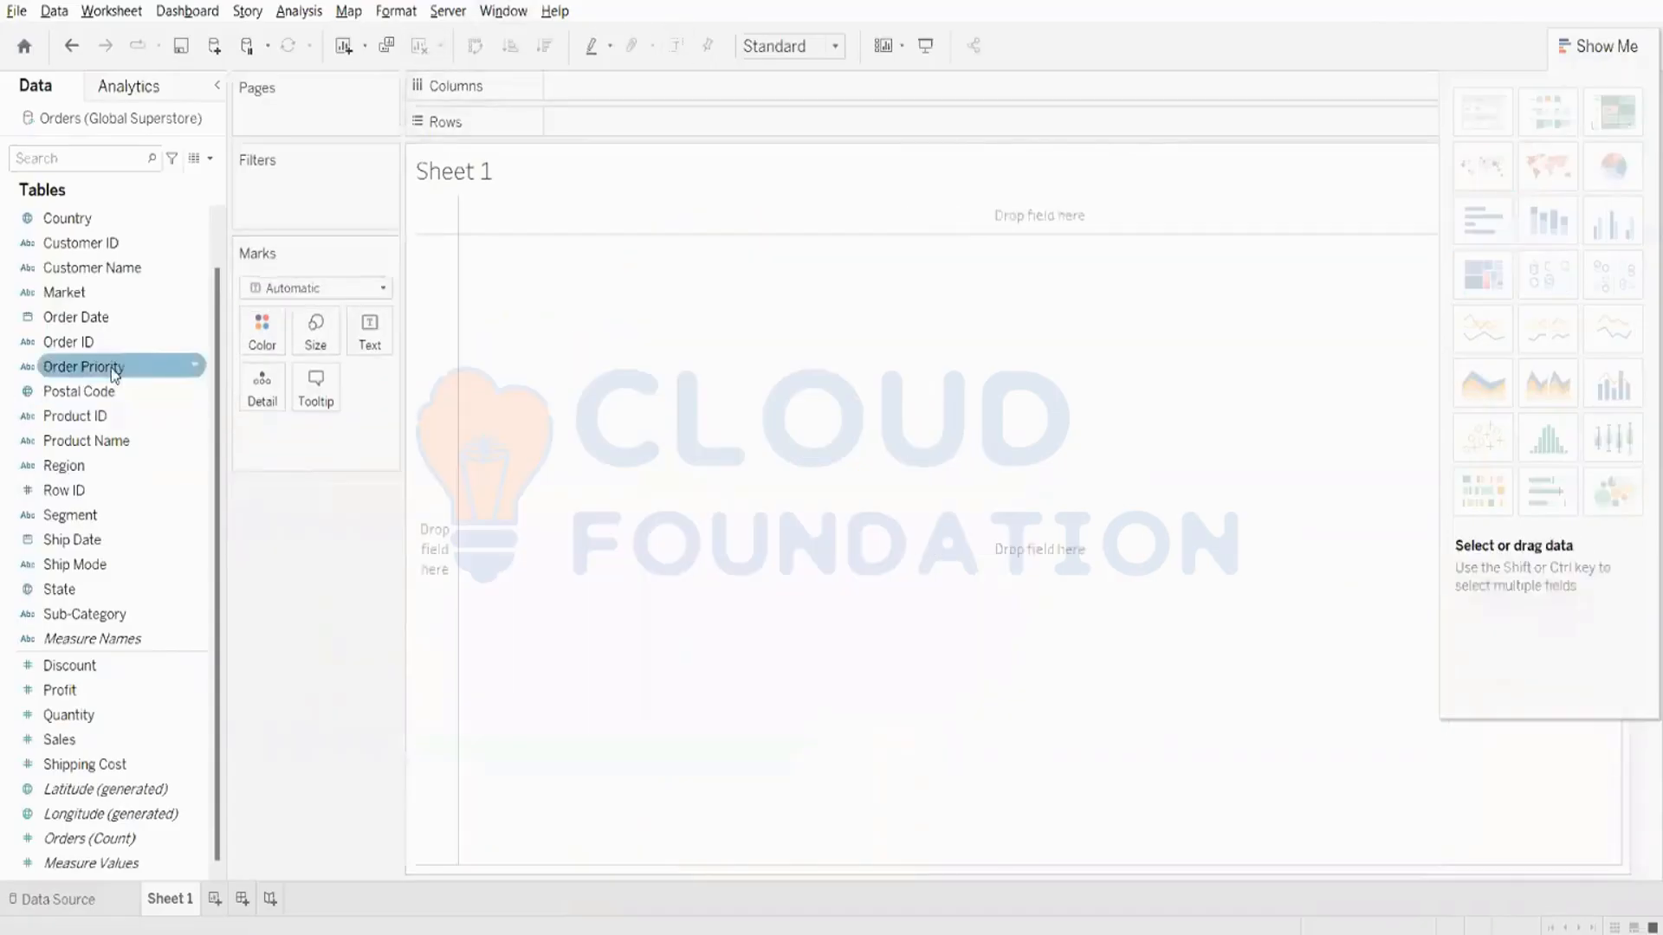
pyautogui.click(109, 292)
pyautogui.keyDown('ctrl'); pyautogui.click(165, 693); pyautogui.keyUp('ctrl')
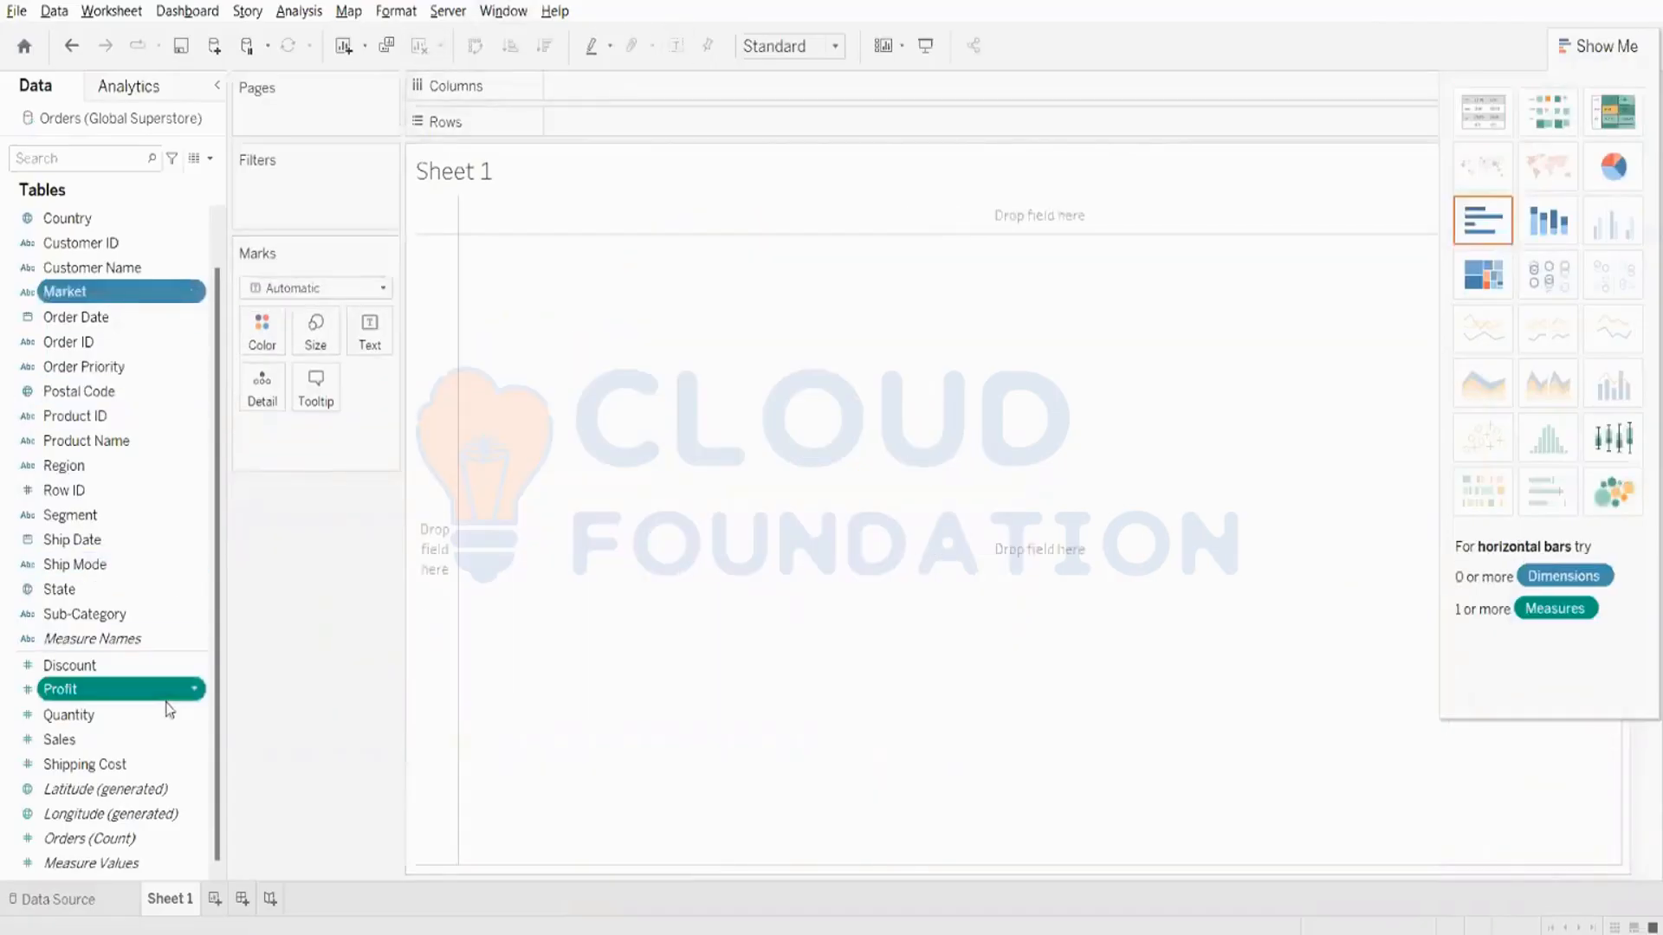
pyautogui.click(1614, 494)
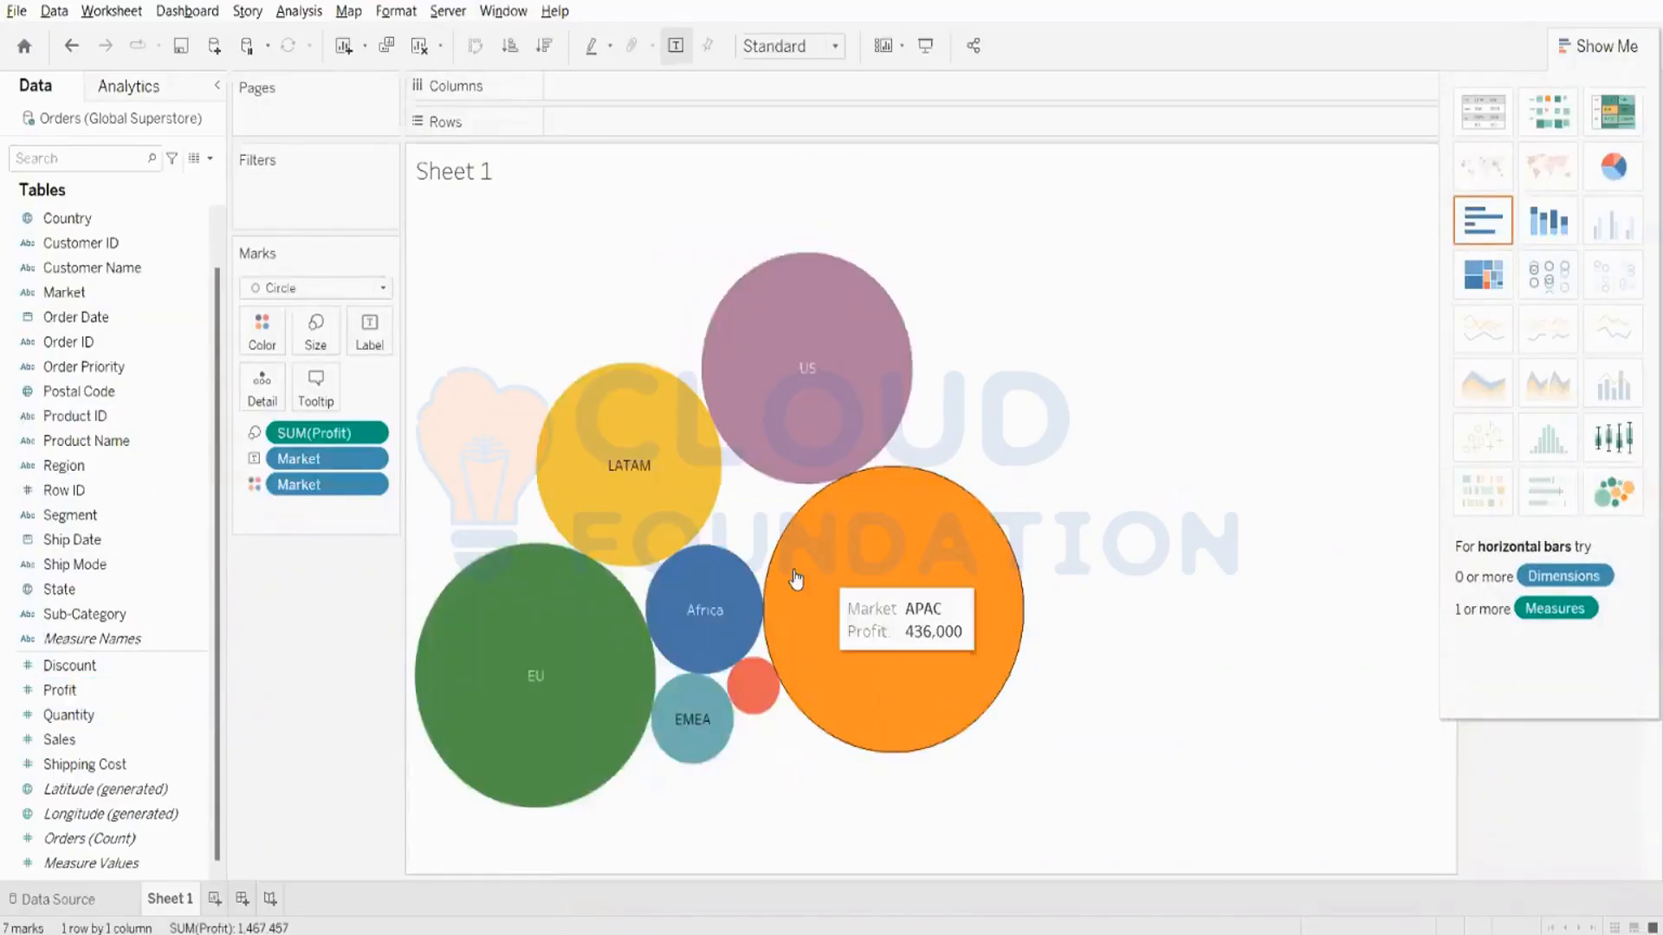
pyautogui.moveTo(531, 698)
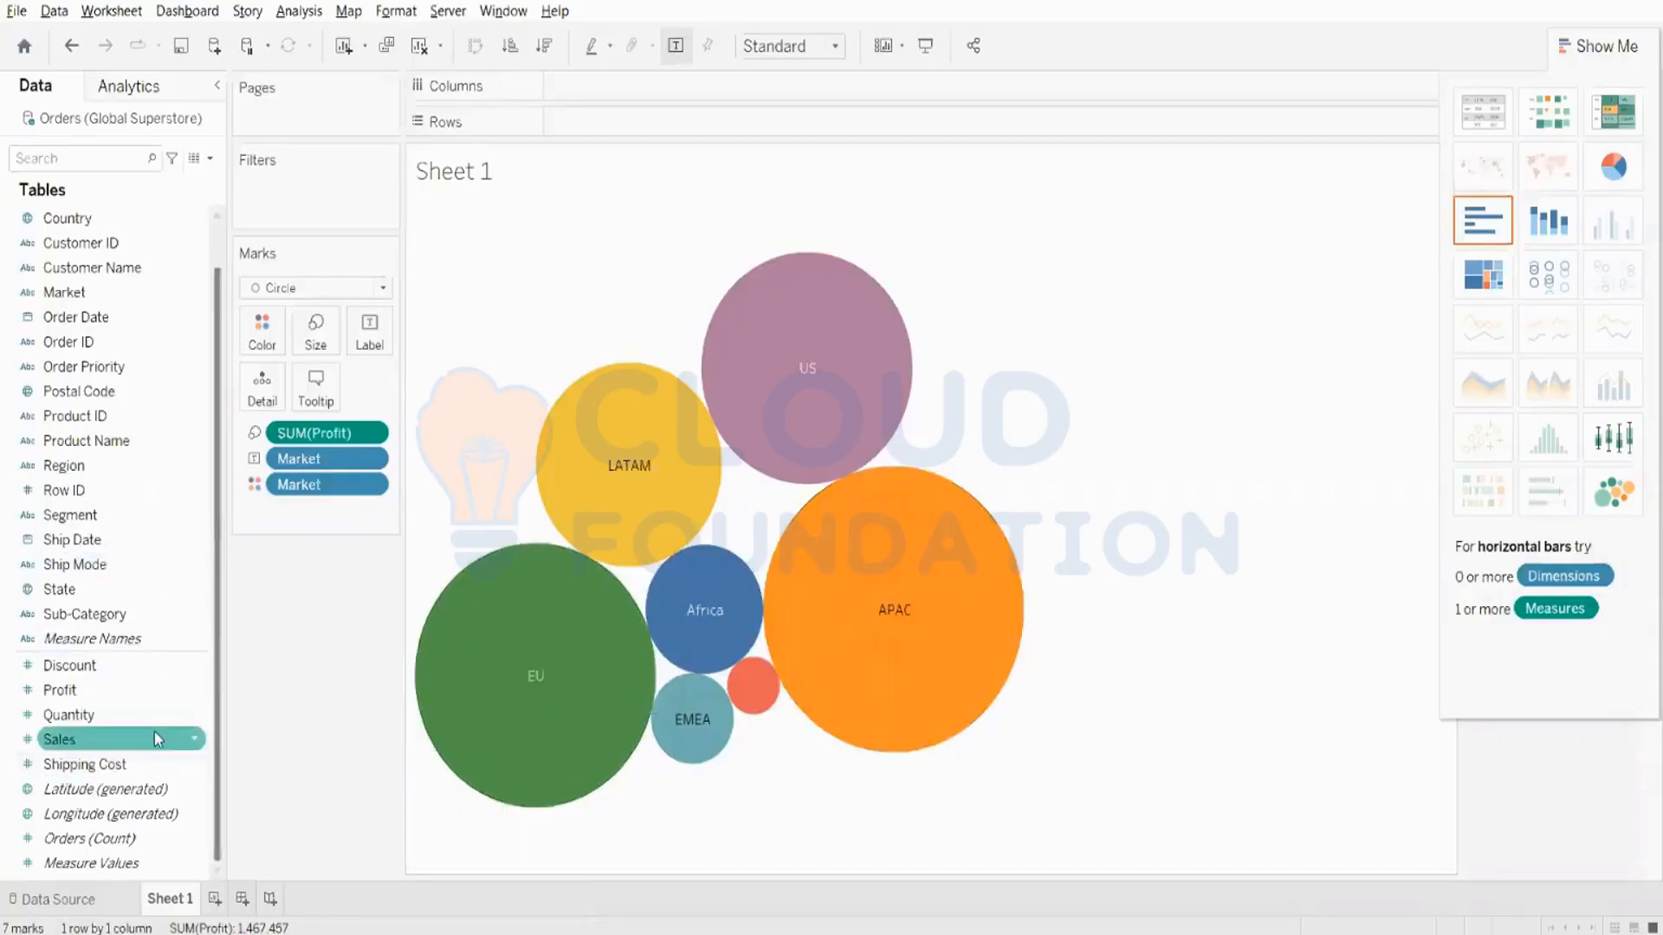
# - Label each market bubble with its Profit and Sales in addition to the market name
pyautogui.moveTo(147, 703); pyautogui.dragTo(387, 344)
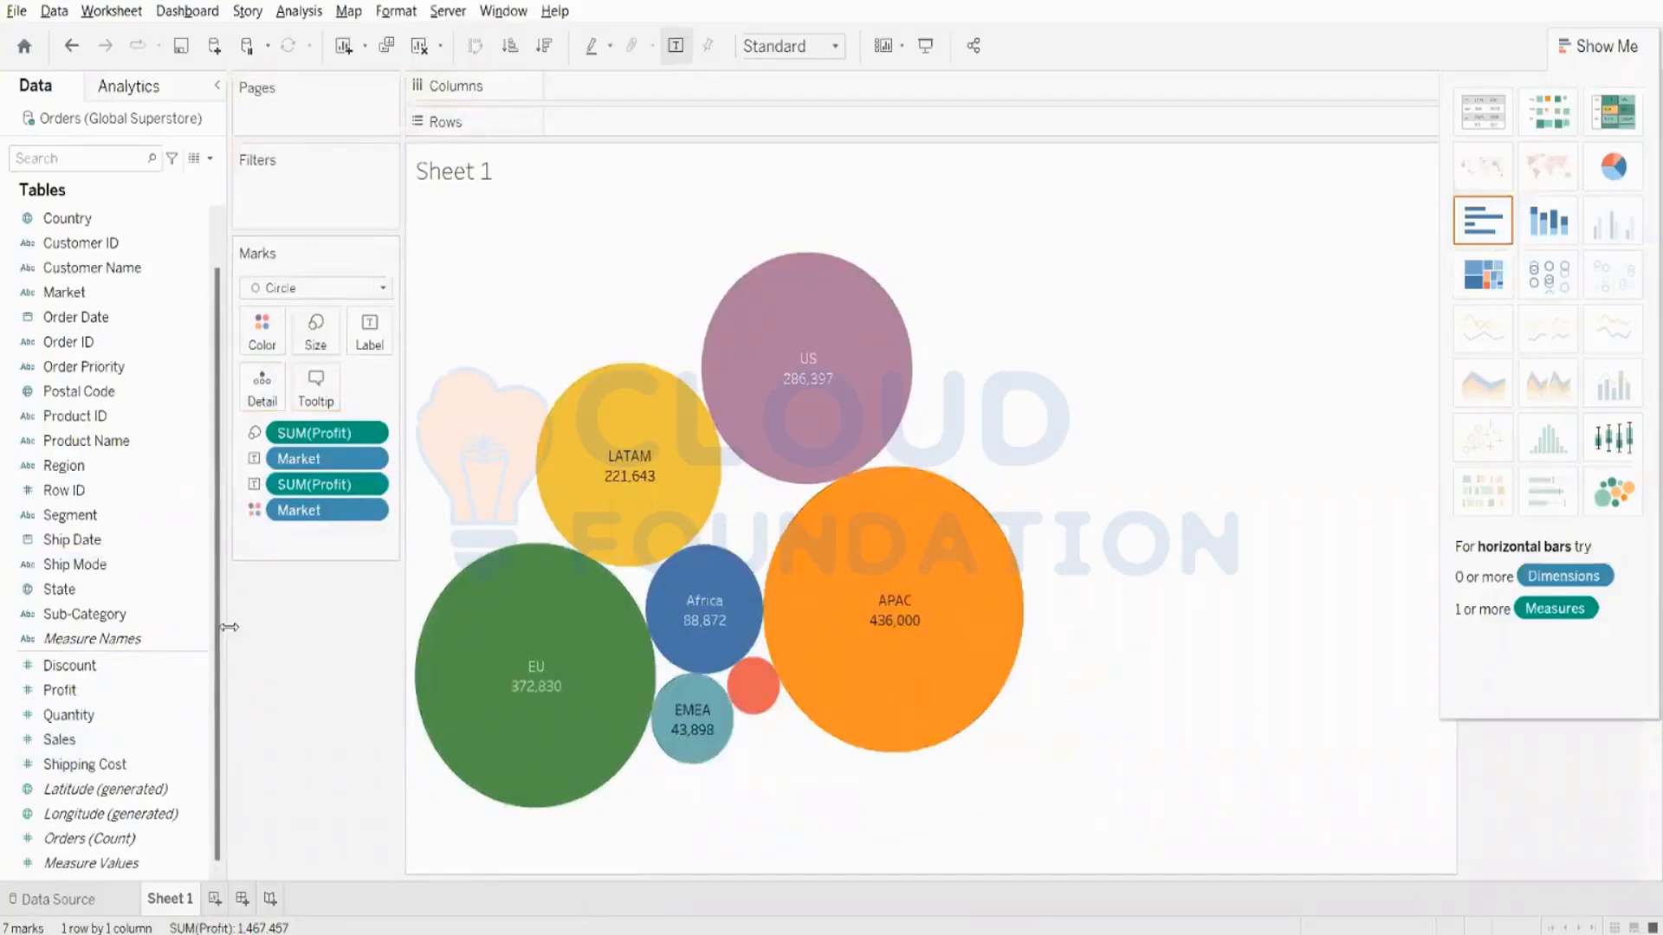
pyautogui.moveTo(65, 740); pyautogui.dragTo(364, 353)
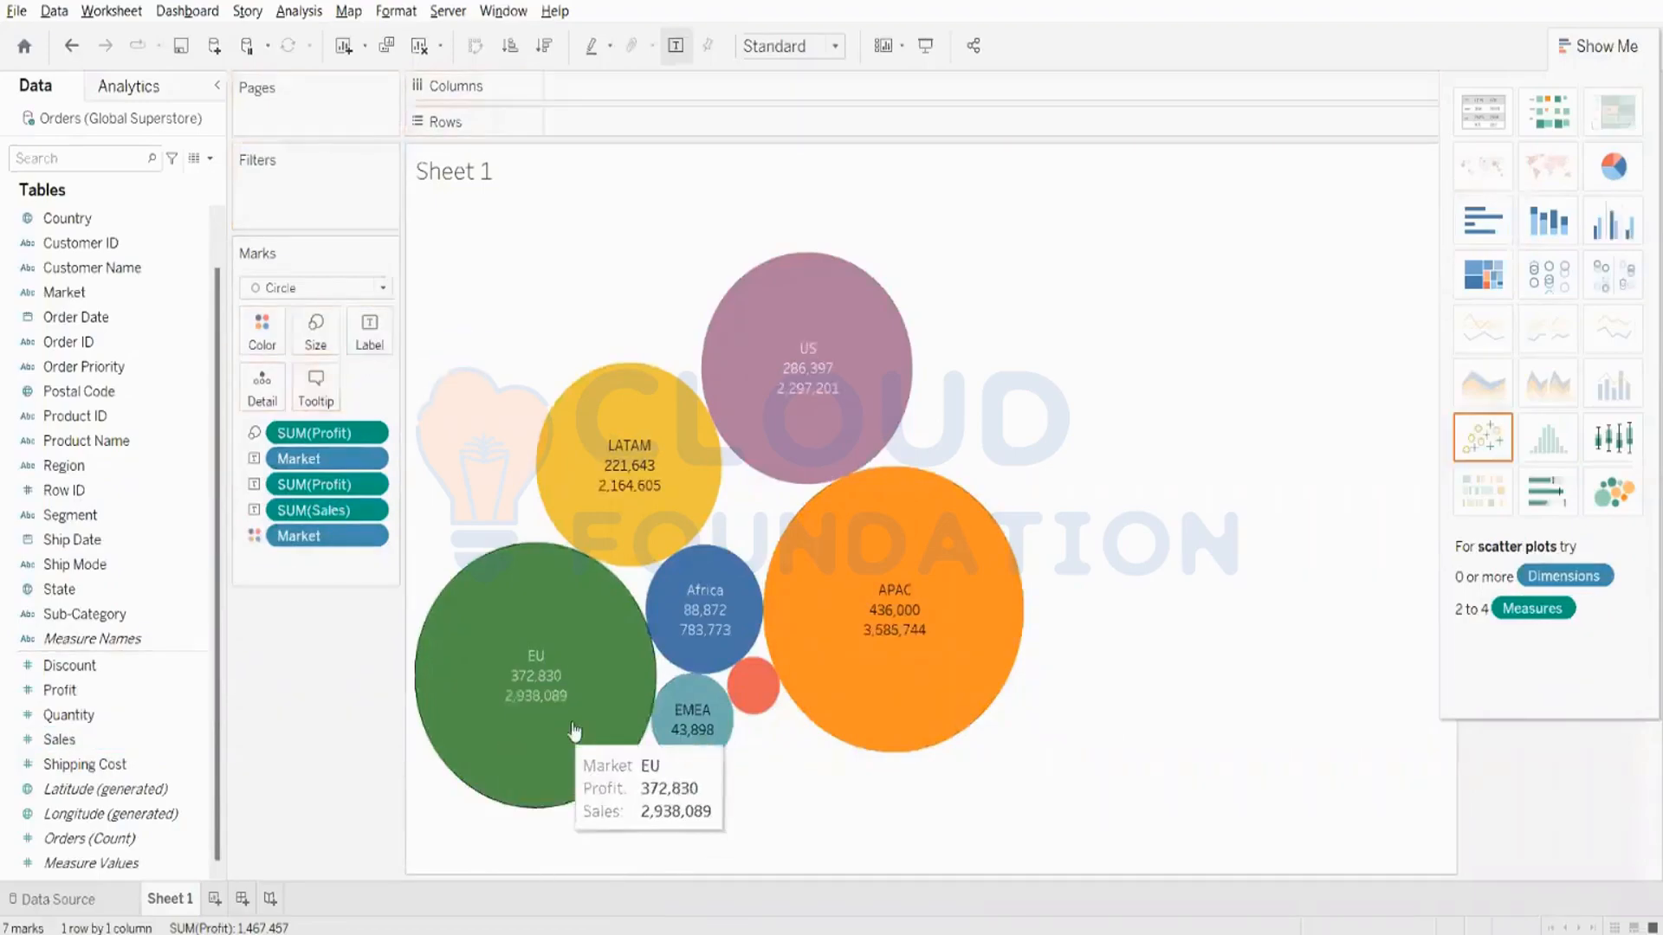
pyautogui.moveTo(892, 643)
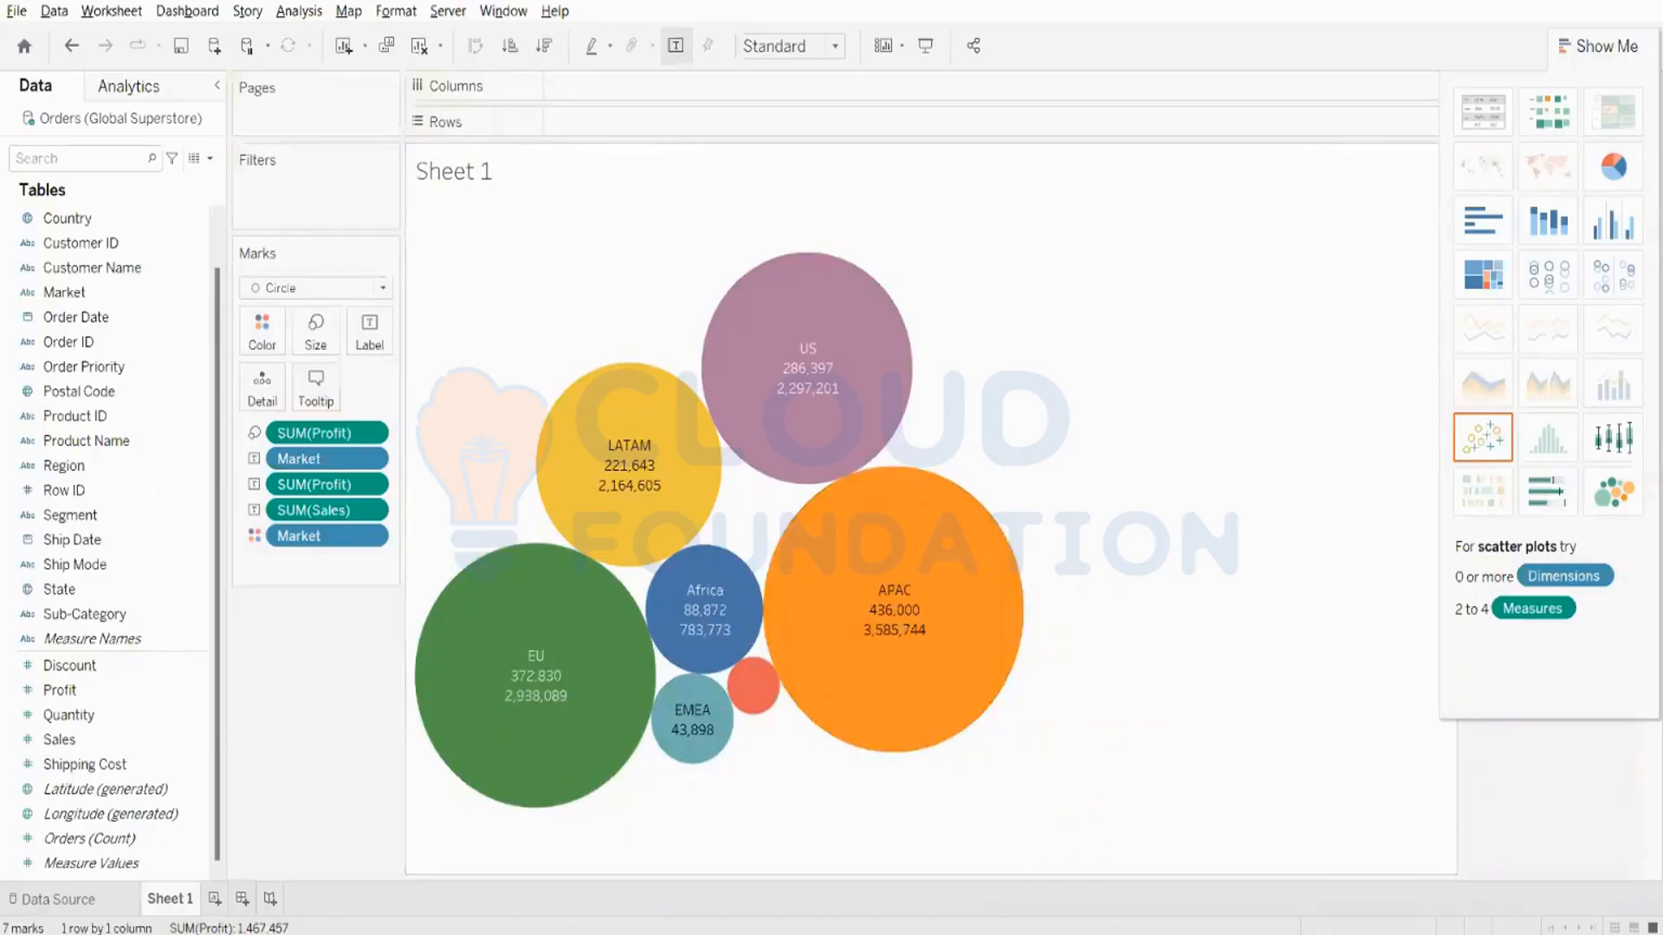
pyautogui.moveTo(1588, 2)
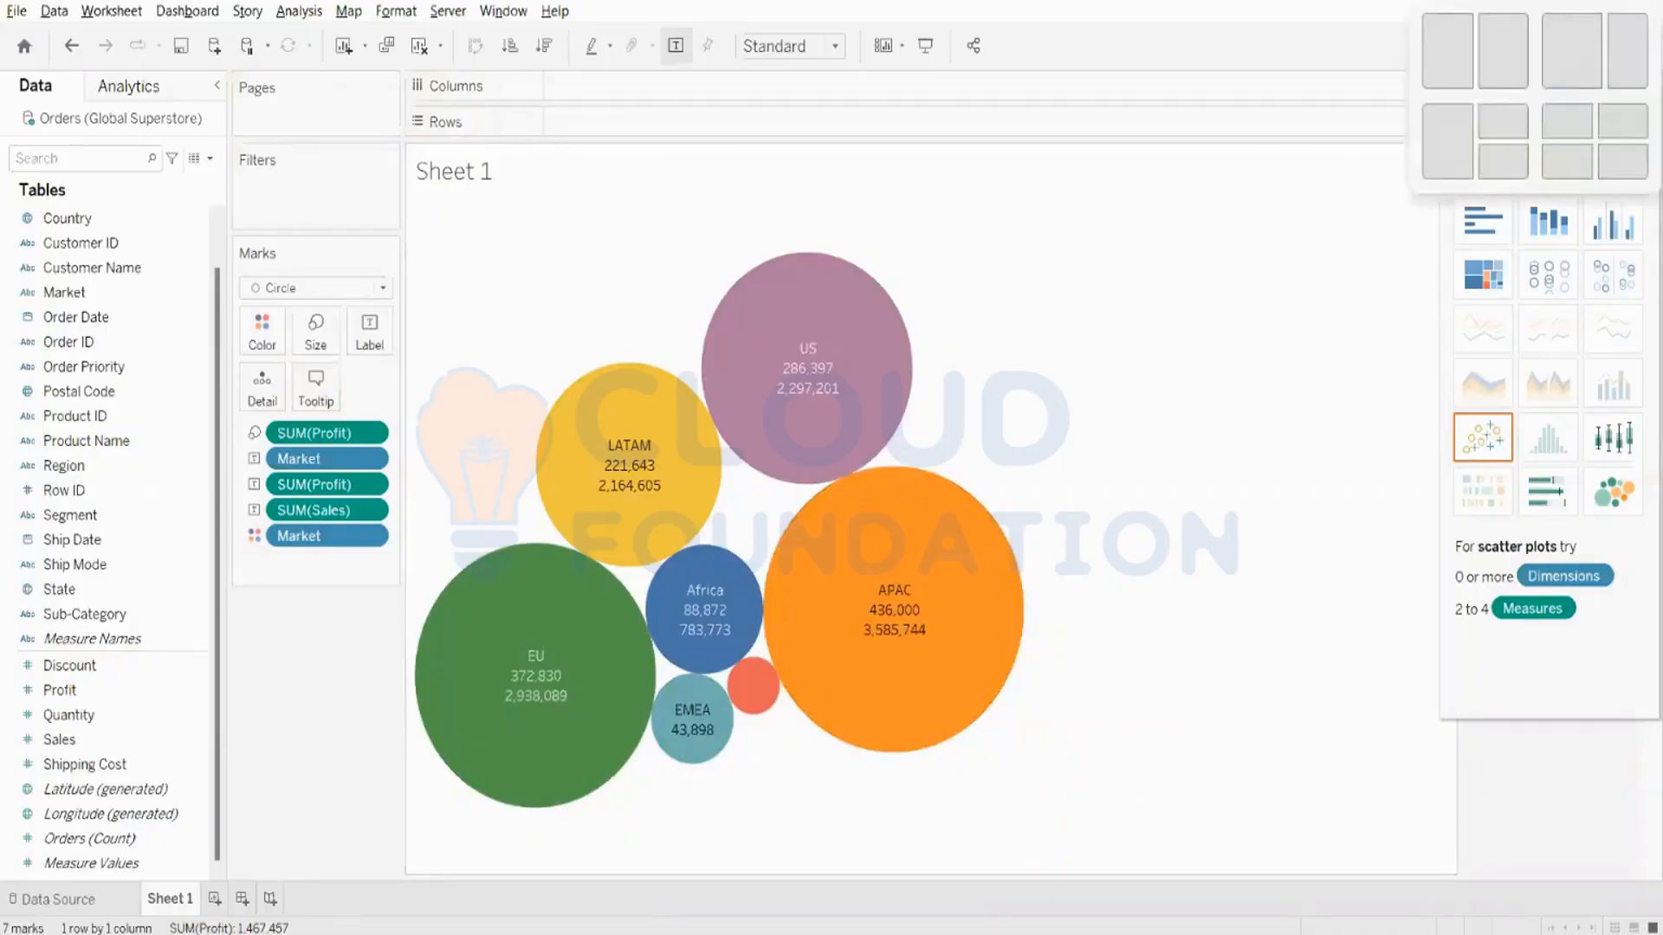
# - Clear the sheet and build a packed bubbles chart of Sales by Category, closing the chart chooser
pyautogui.click(420, 46)
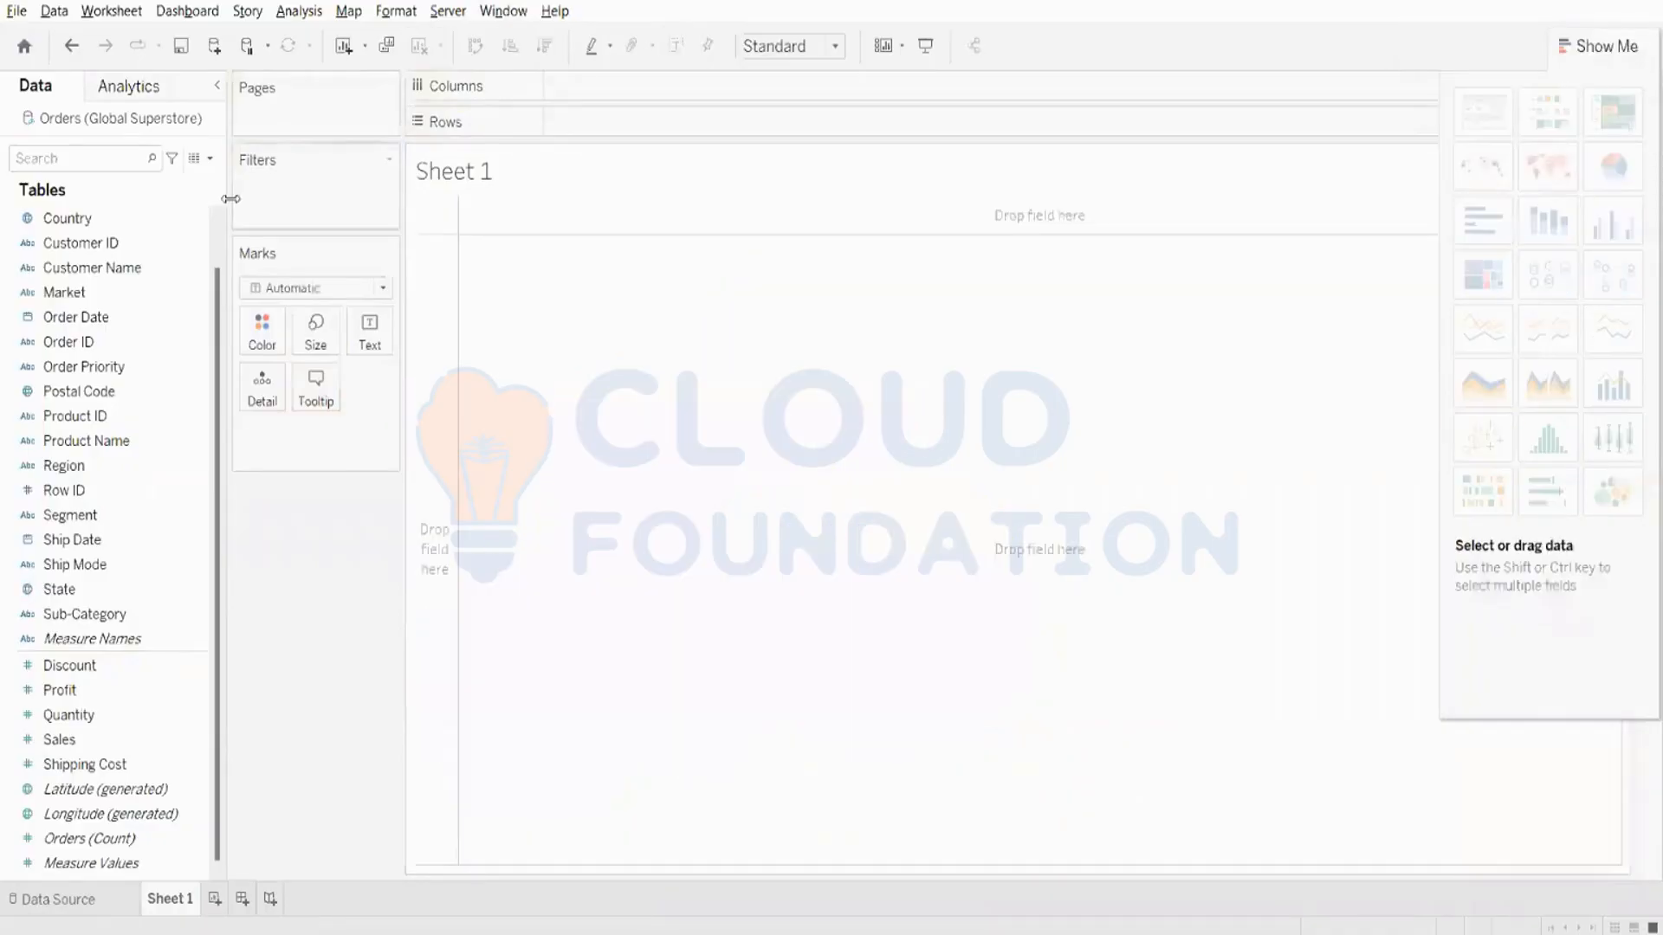
pyautogui.scroll(1, 132, 245)
pyautogui.click(125, 219)
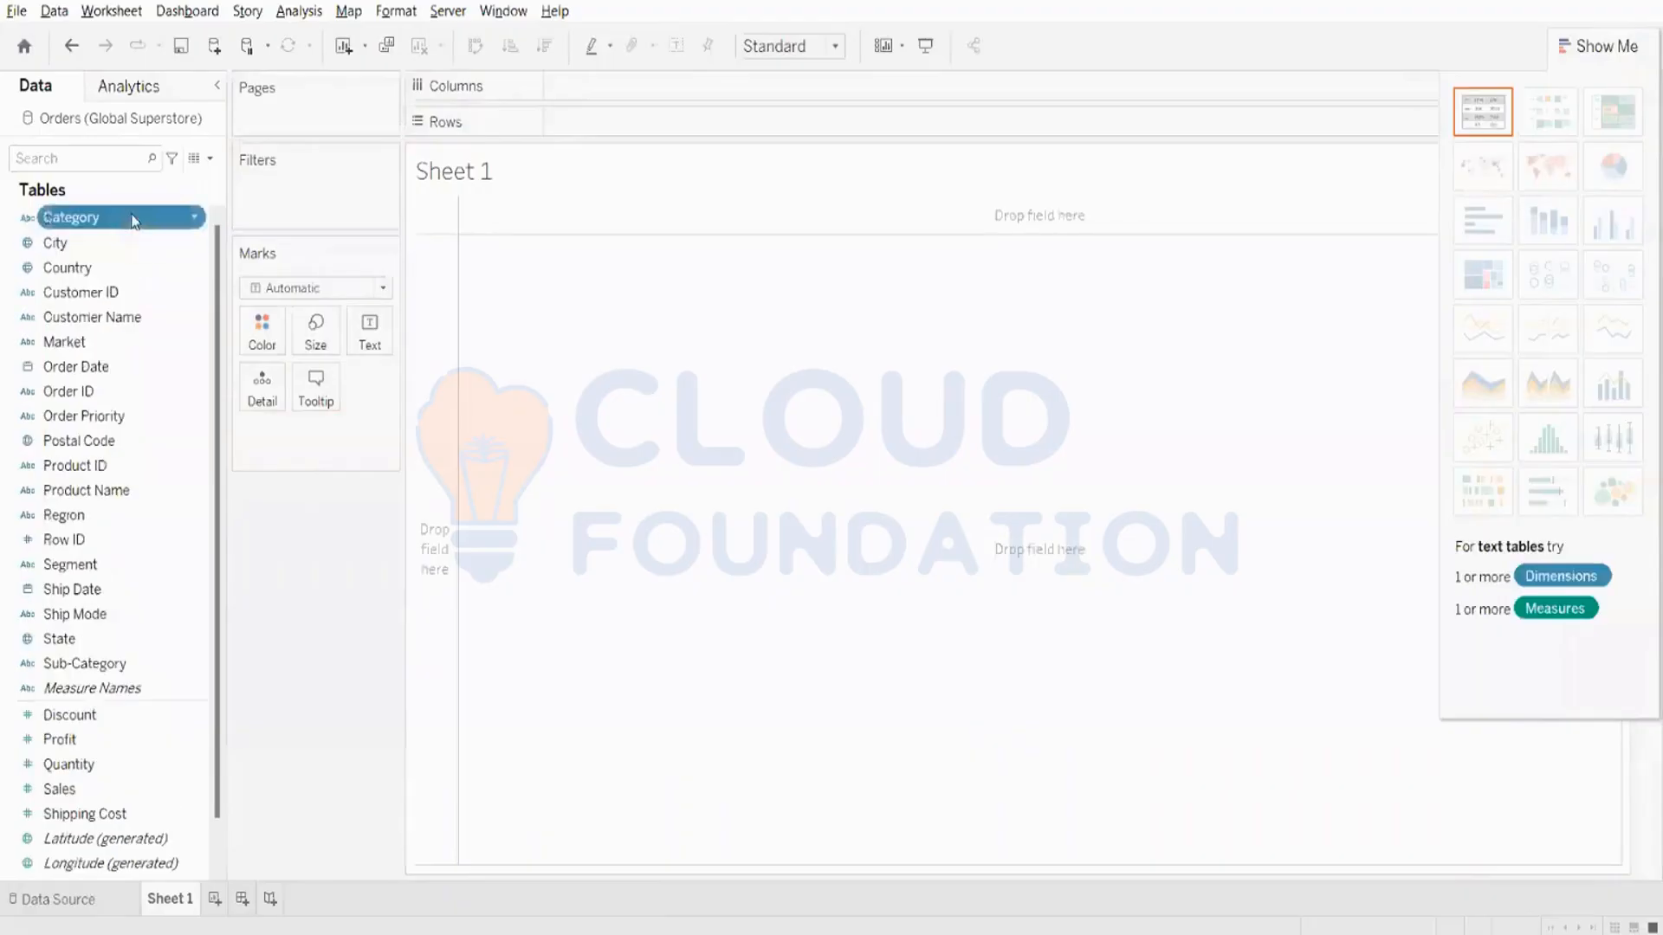
pyautogui.keyDown('ctrl'); pyautogui.click(167, 788); pyautogui.keyUp('ctrl')
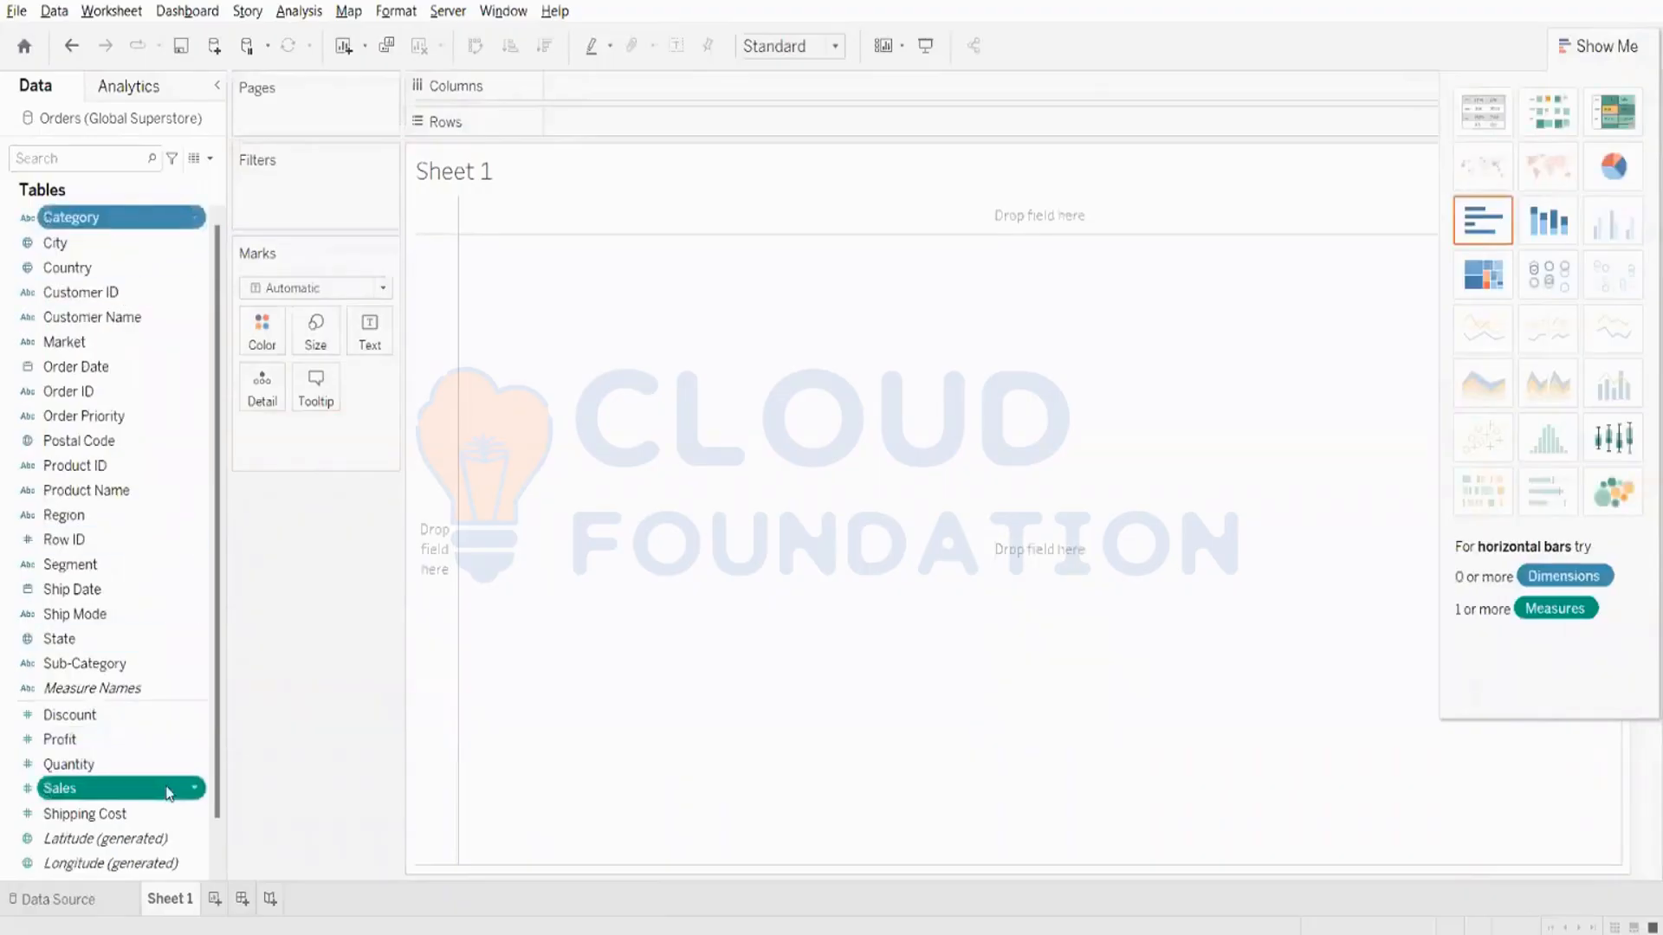
pyautogui.click(1613, 491)
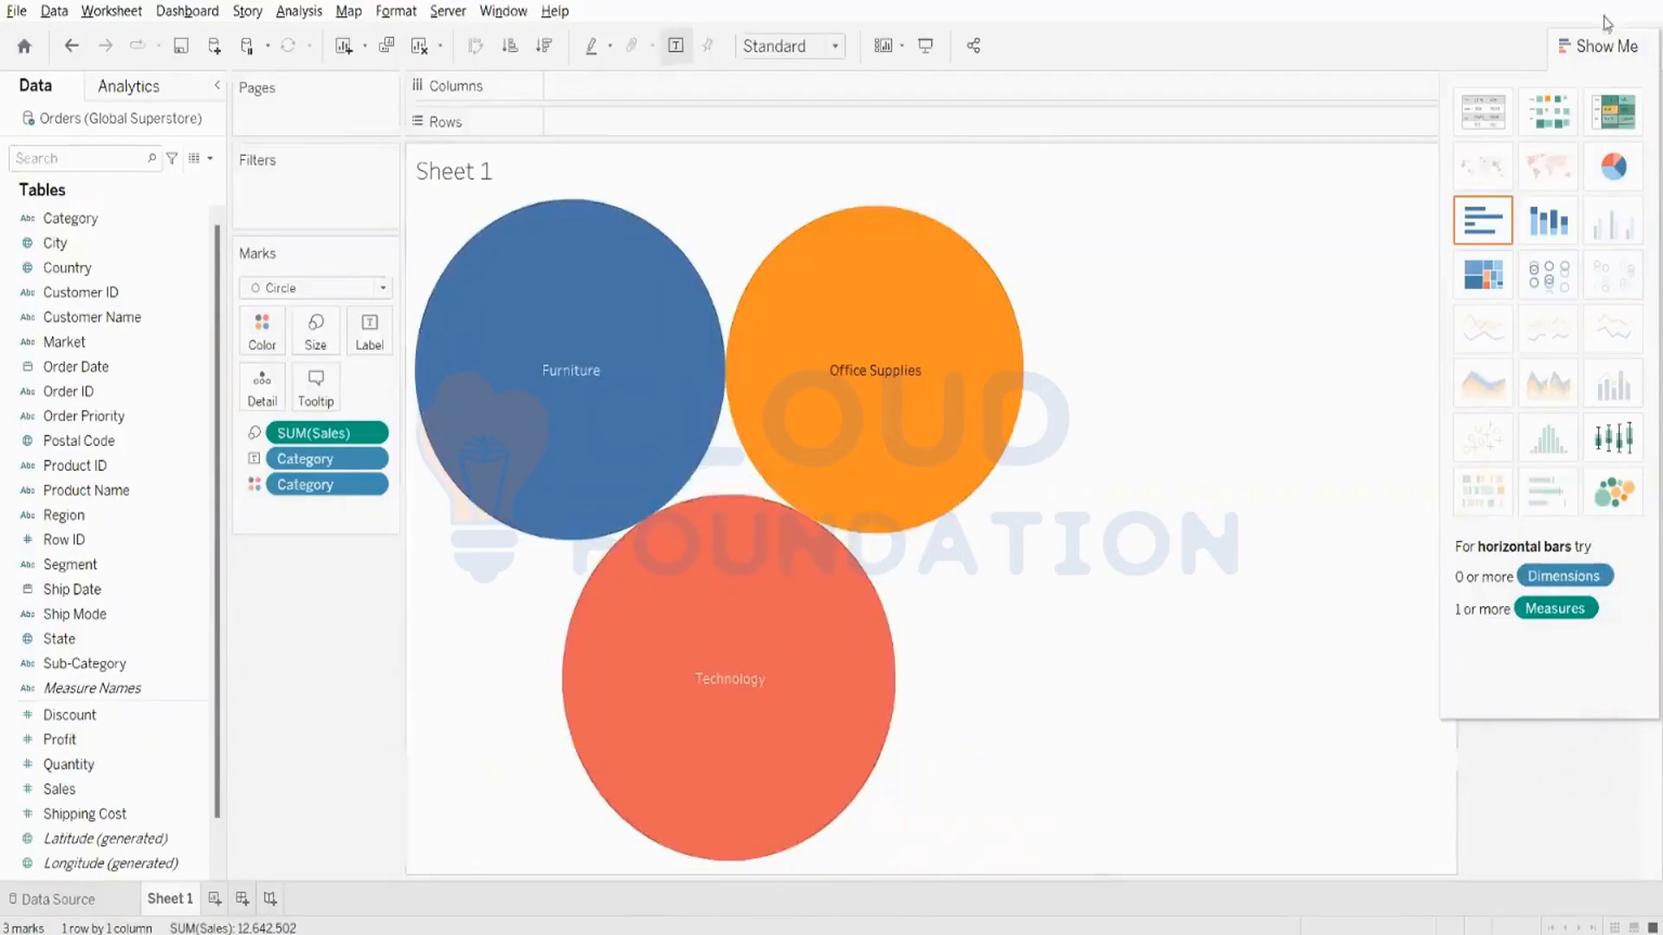
pyautogui.click(1650, 54)
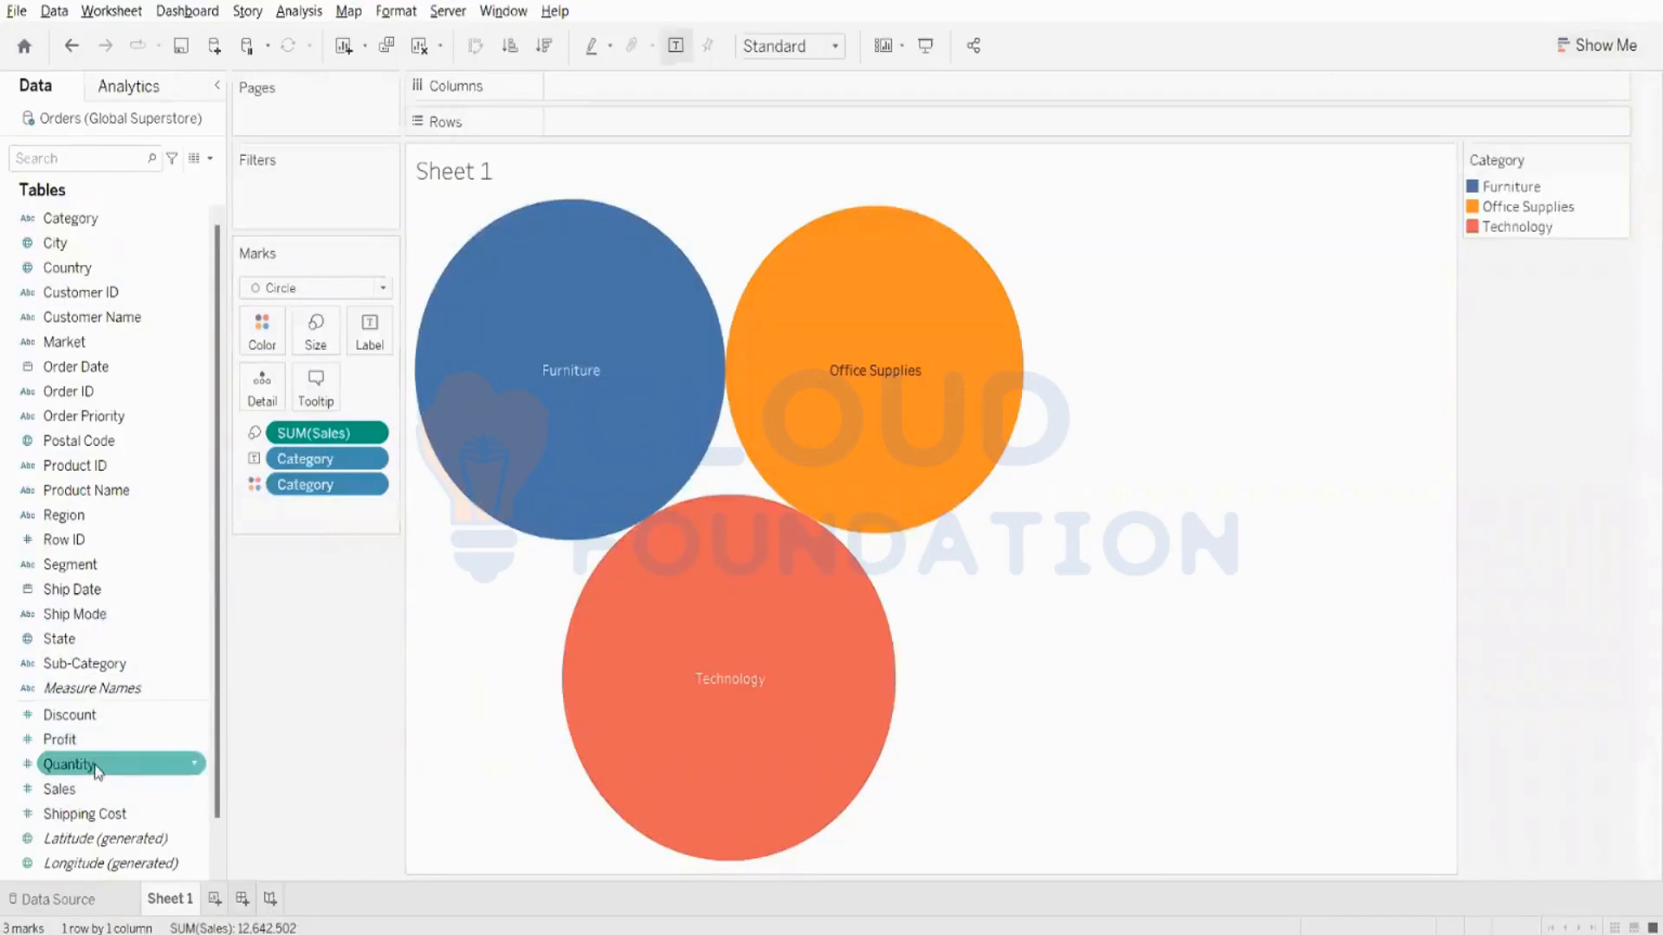
# - Label the category bubbles with their Sales, and clear the sheet
pyautogui.moveTo(91, 790); pyautogui.dragTo(370, 333)
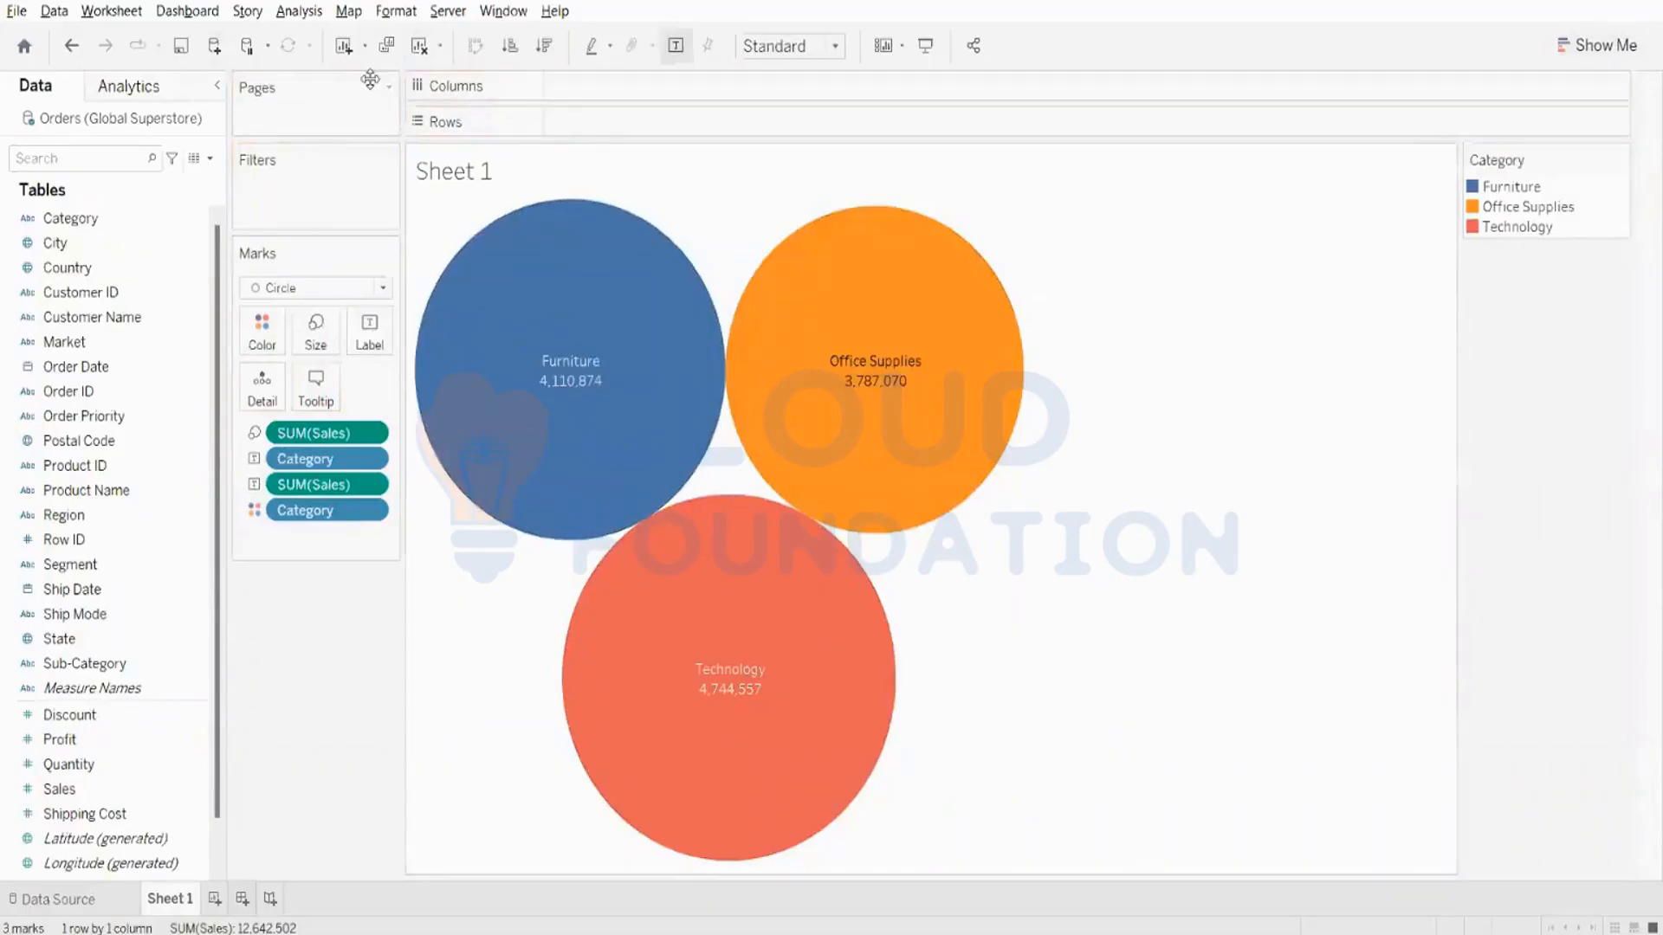
pyautogui.click(421, 48)
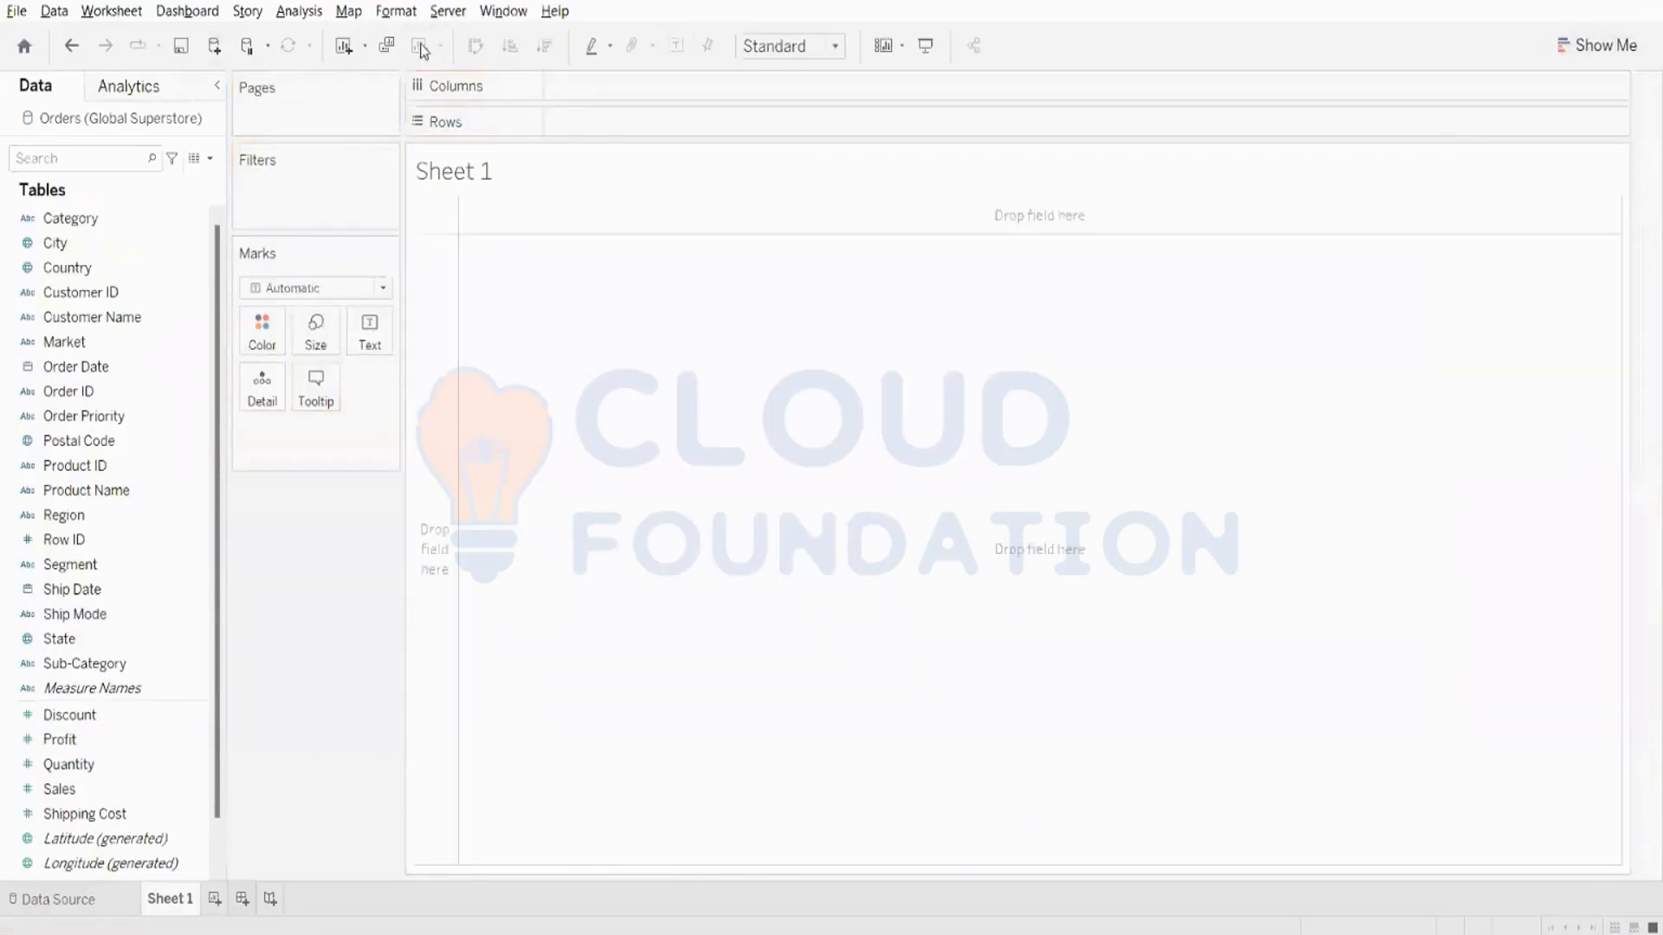
# - Build a packed bubbles chart of Sales by Country
pyautogui.click(84, 298)
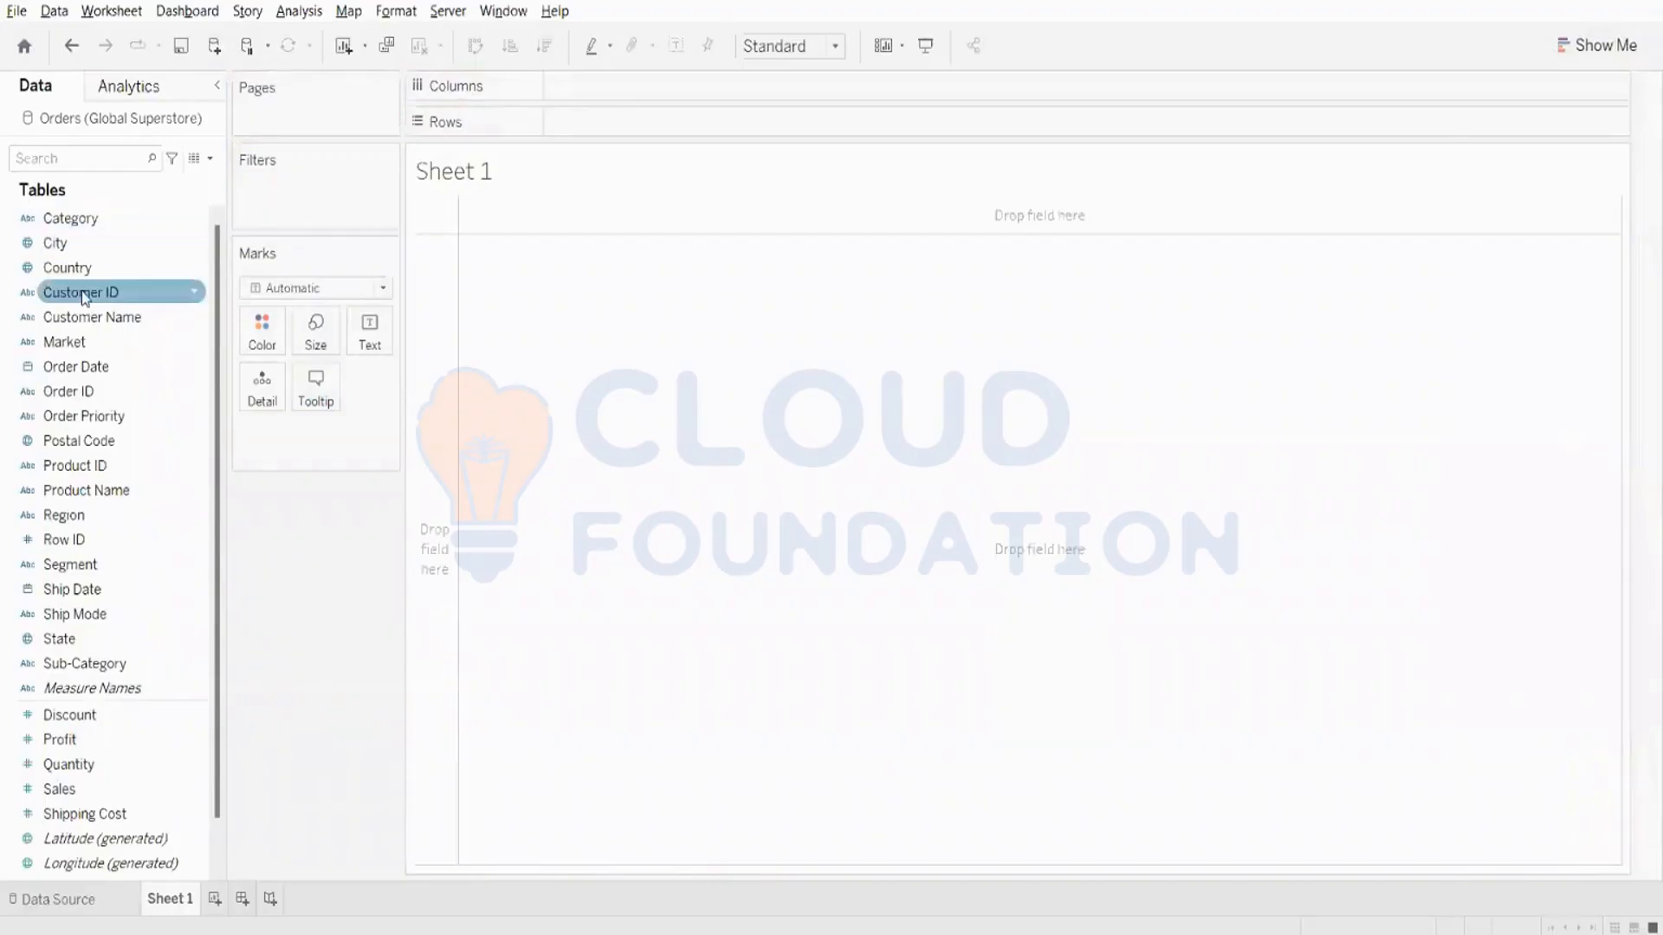
pyautogui.click(128, 271)
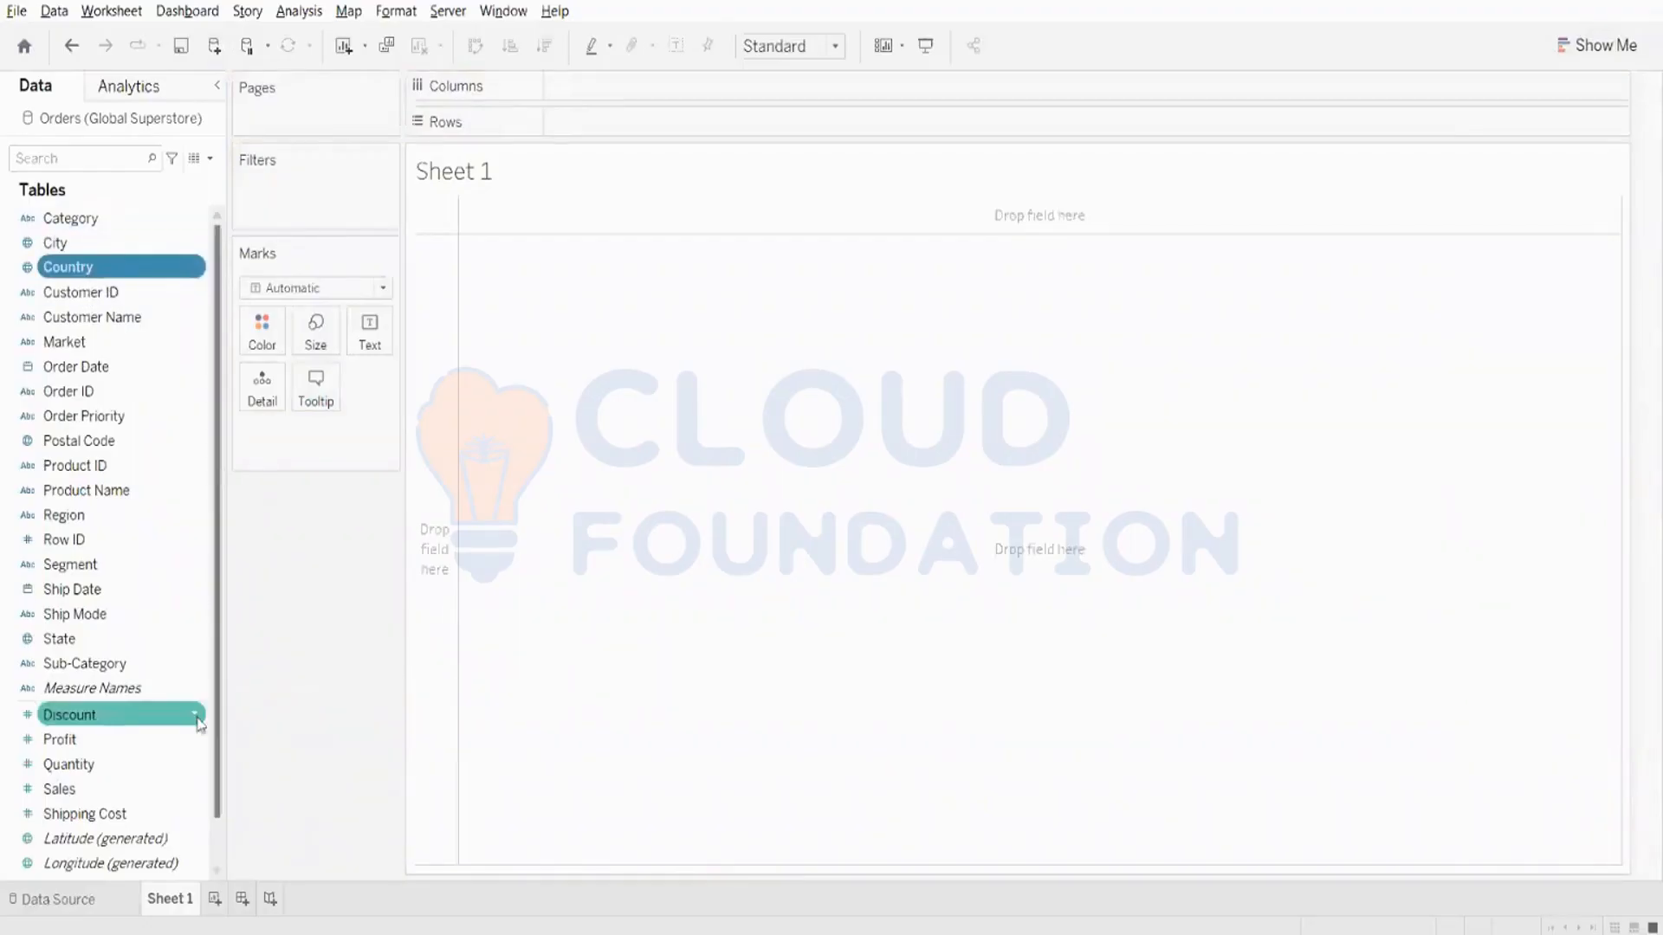
pyautogui.keyDown('ctrl'); pyautogui.click(186, 788); pyautogui.keyUp('ctrl')
pyautogui.click(1596, 45)
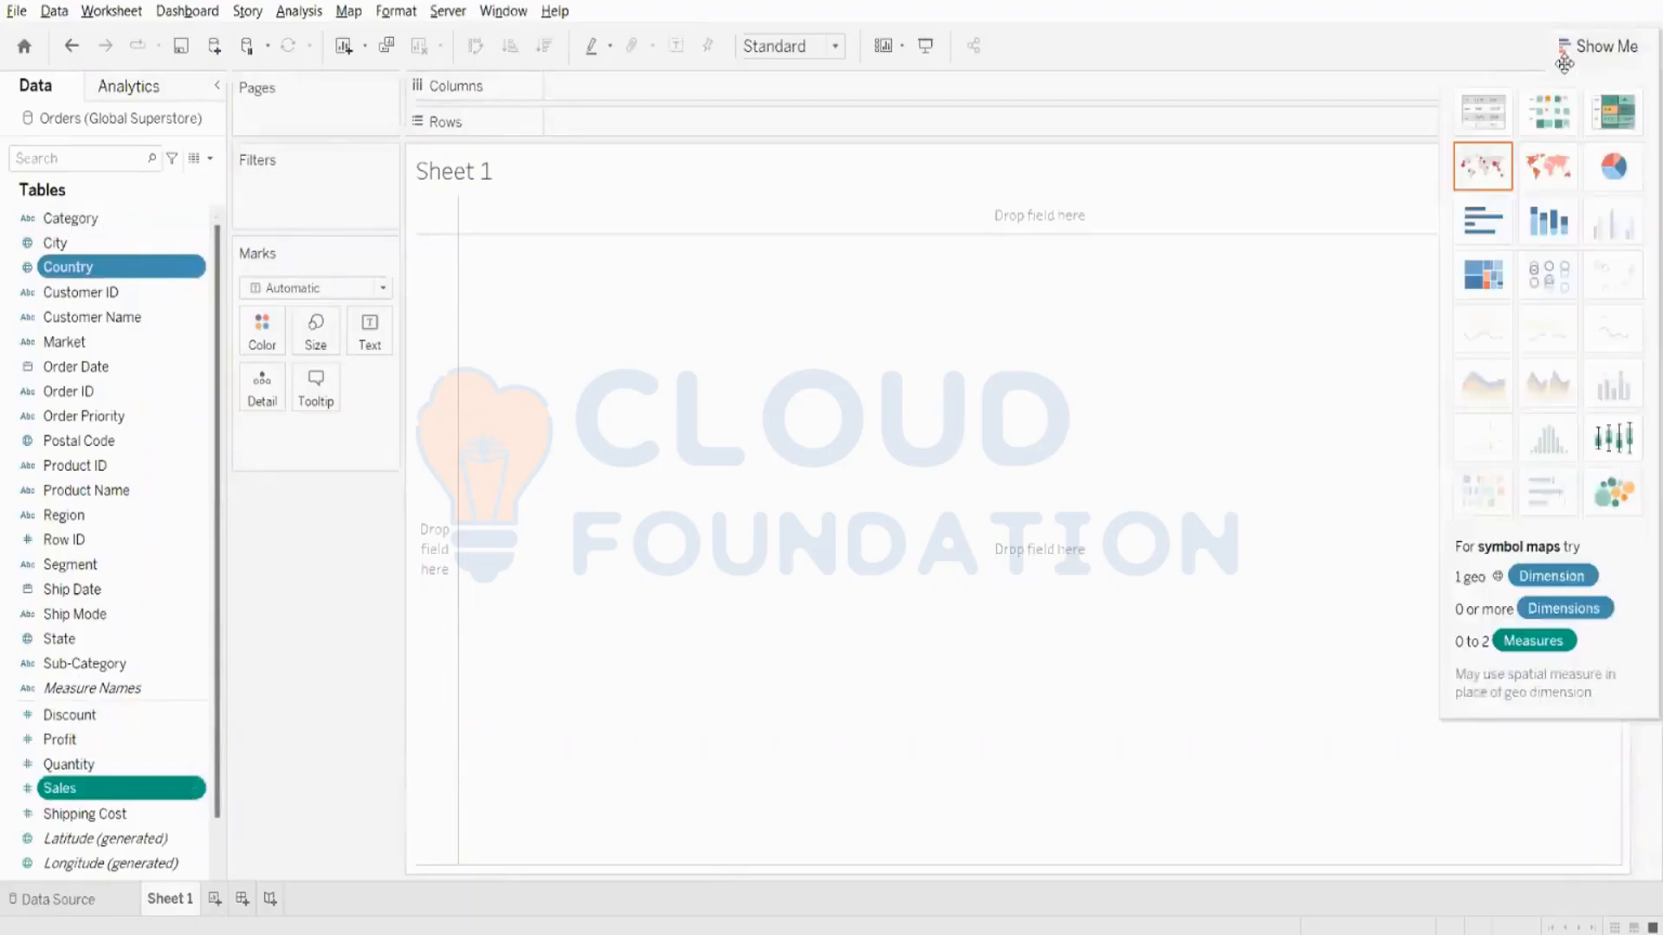
pyautogui.click(1614, 496)
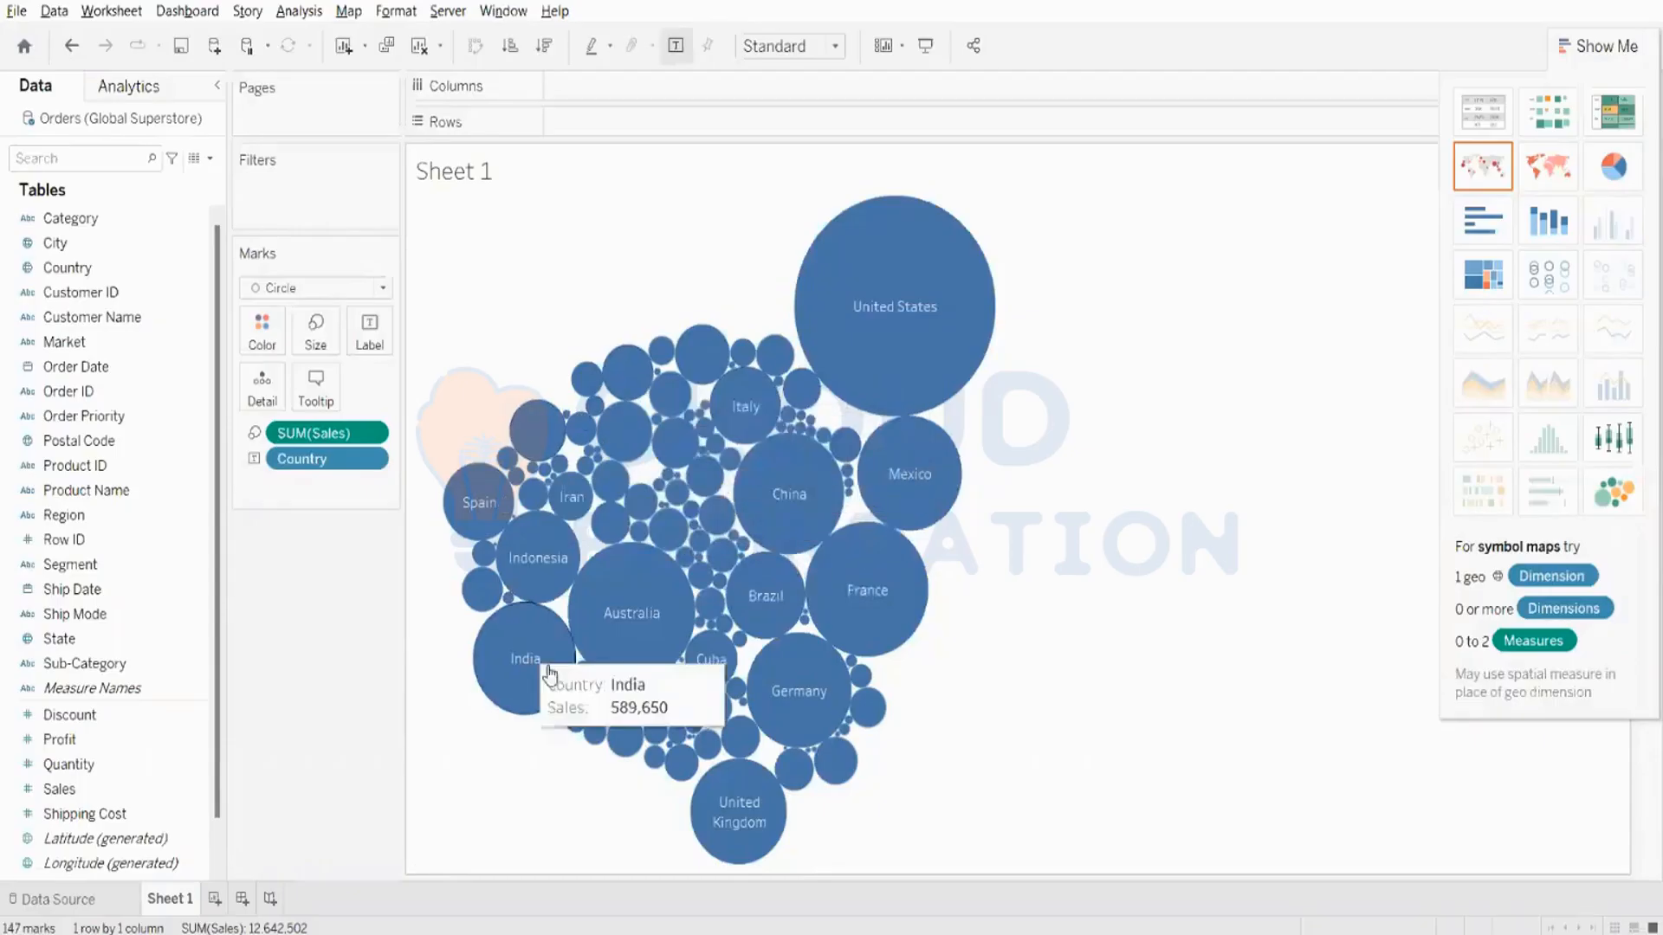
pyautogui.click(1598, 45)
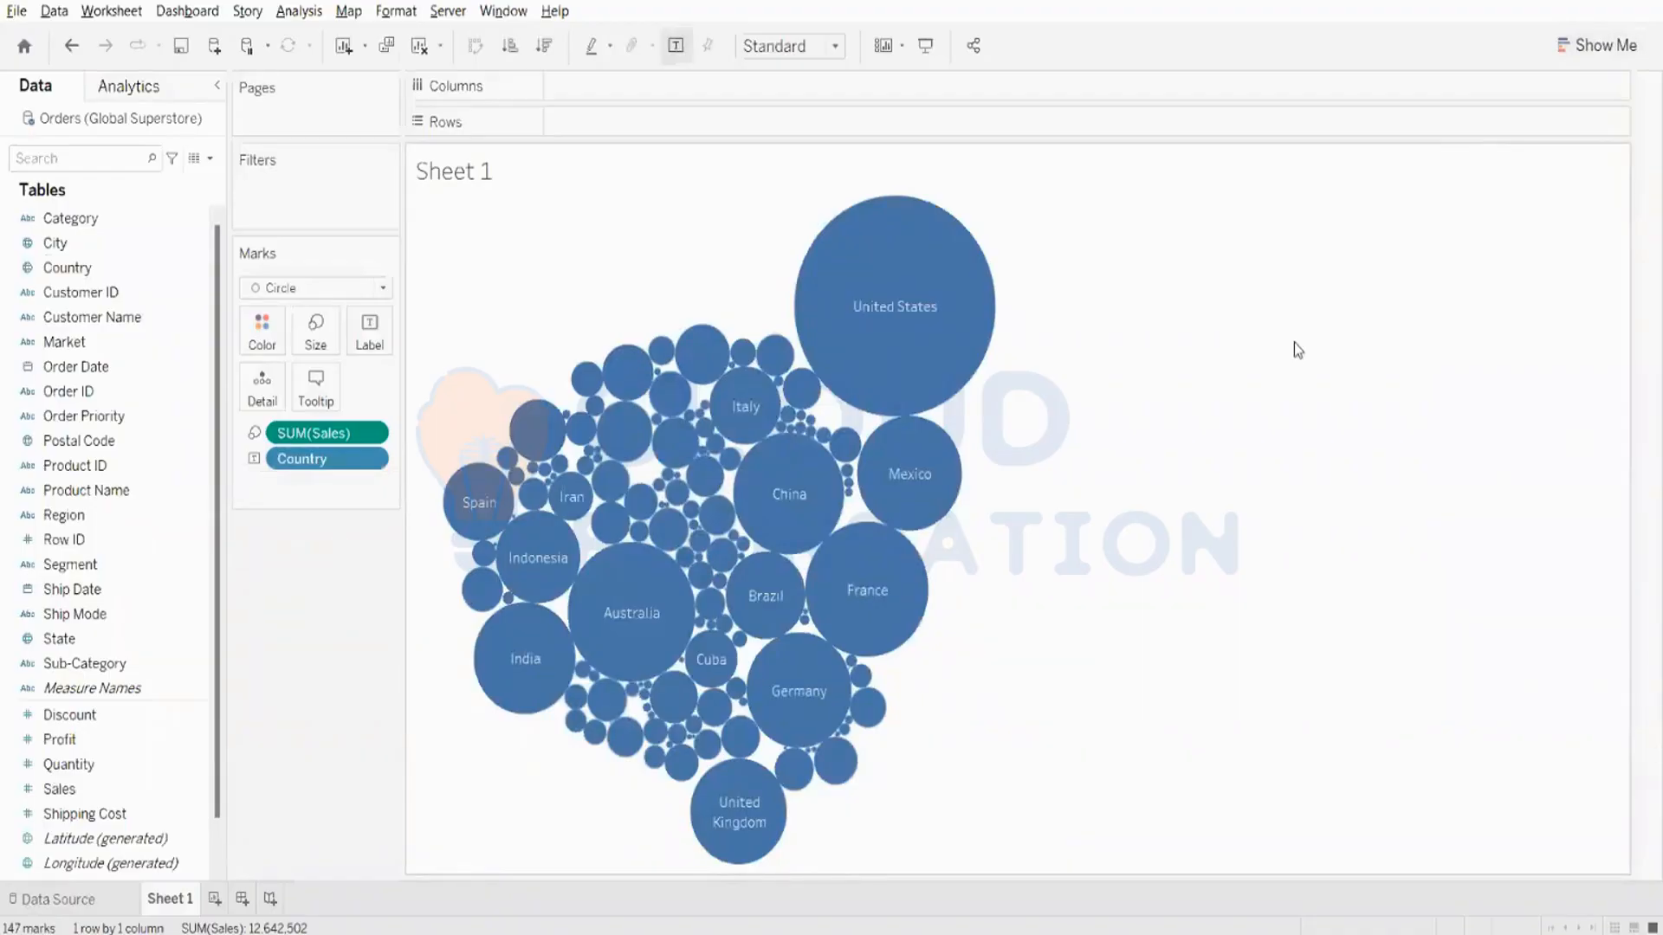
pyautogui.click(1597, 45)
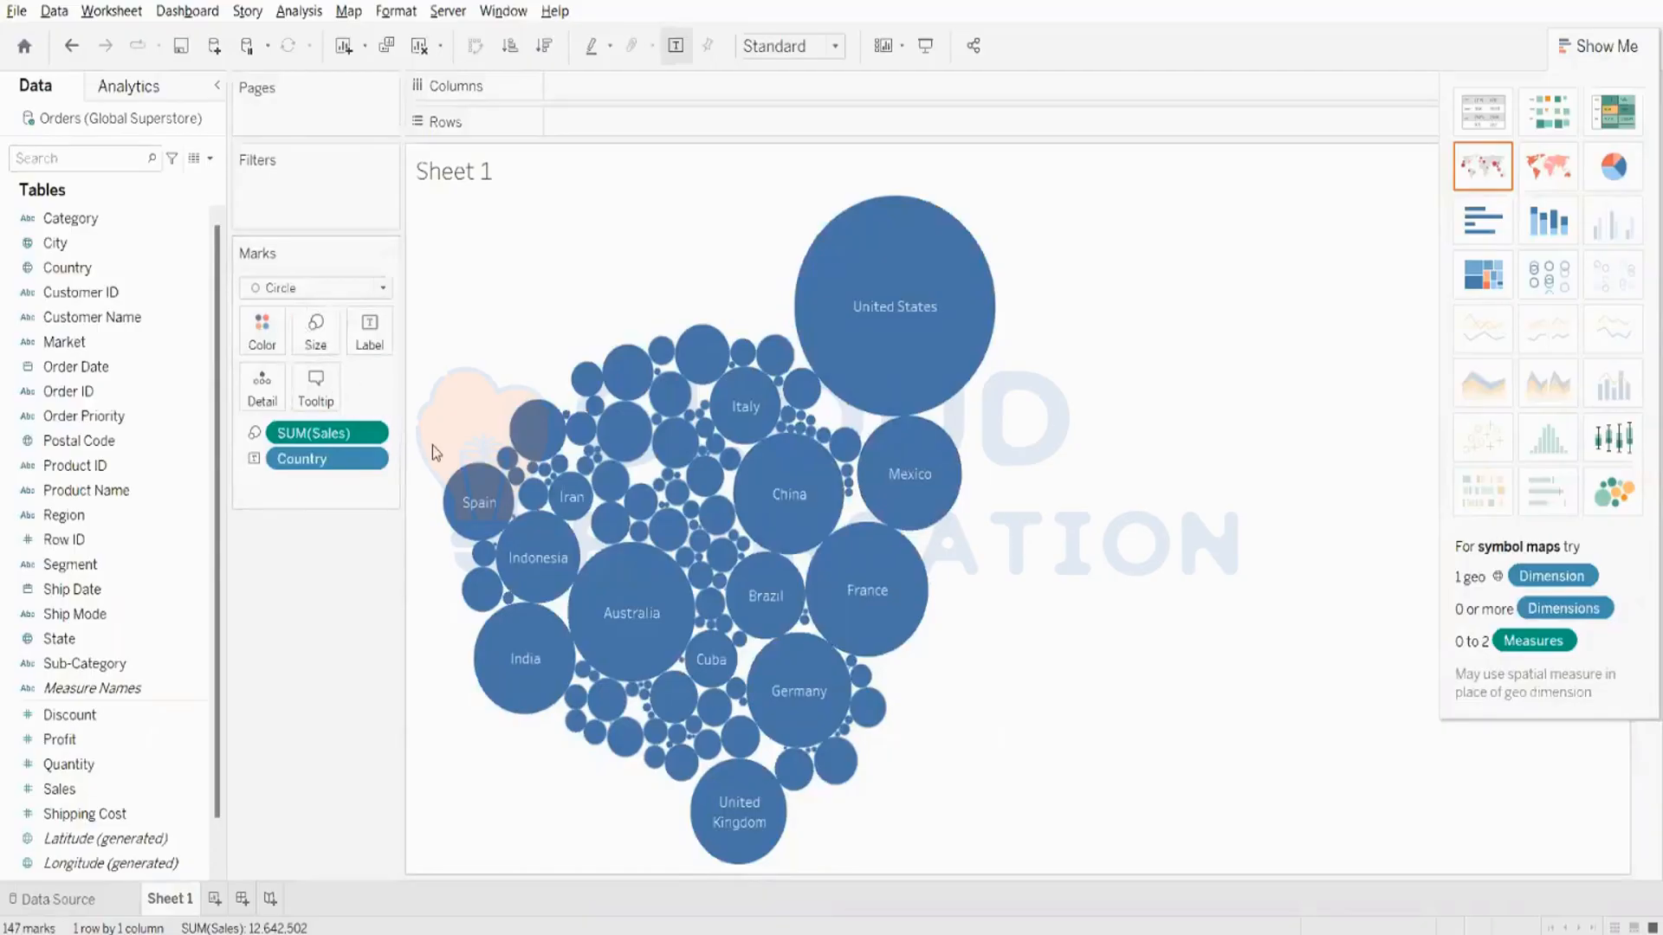
# - Examine the Sales details of individual country bubbles and the dimensions available for other bubble charts
pyautogui.moveTo(856, 362)
pyautogui.moveTo(903, 434)
pyautogui.moveTo(494, 520)
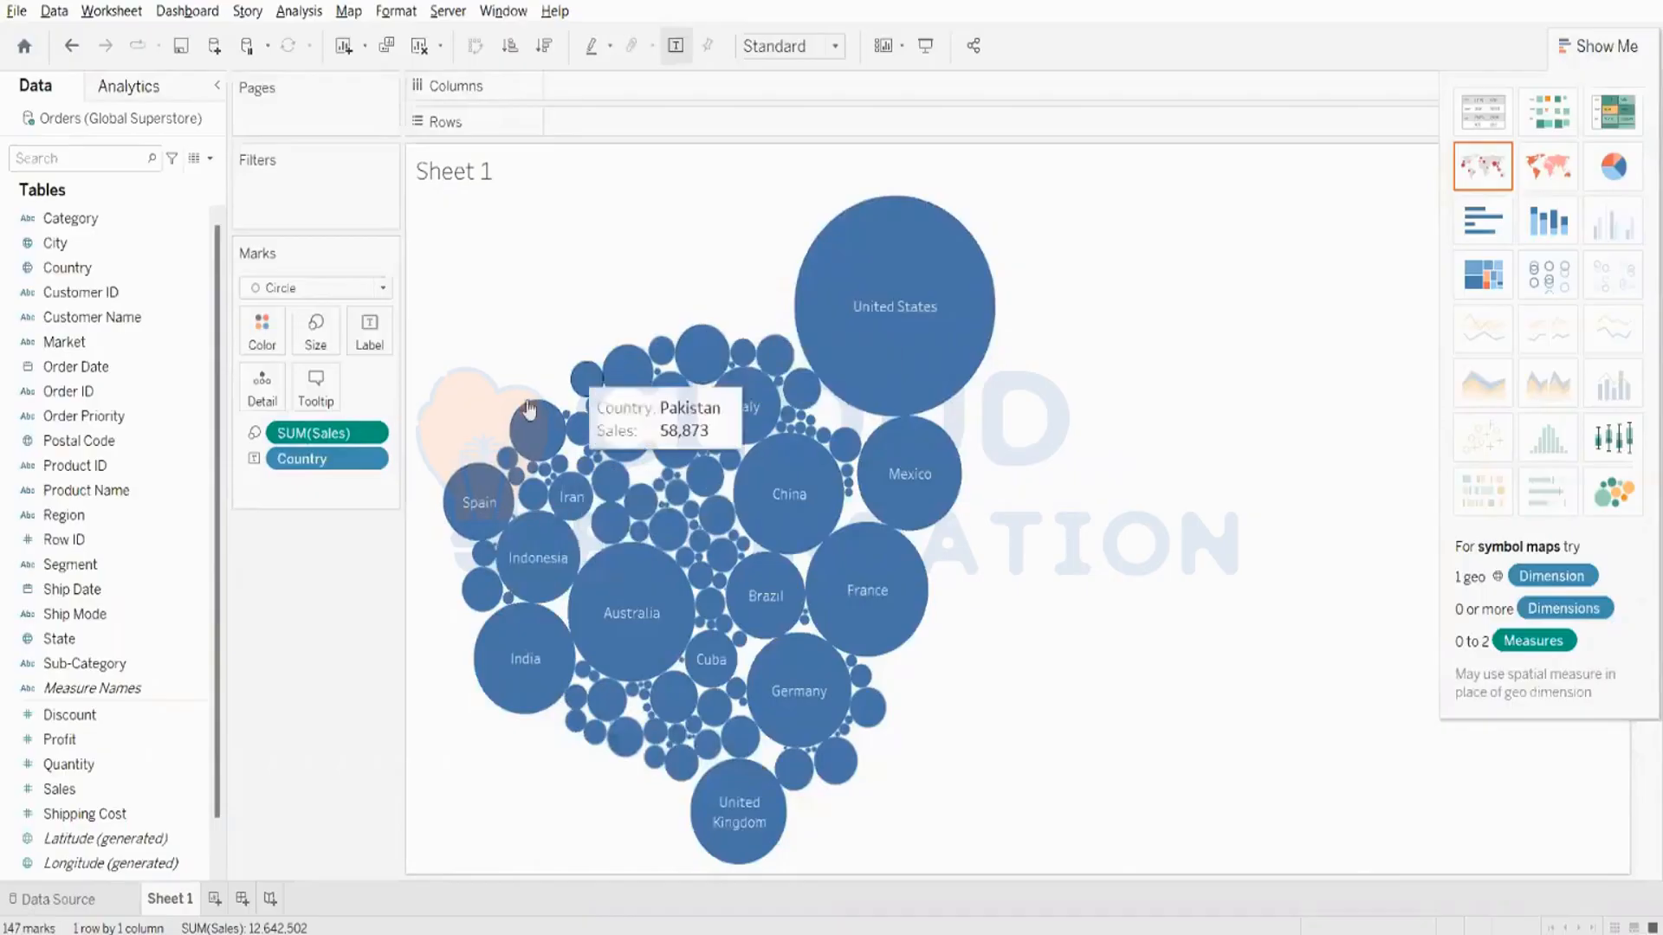
pyautogui.moveTo(933, 317)
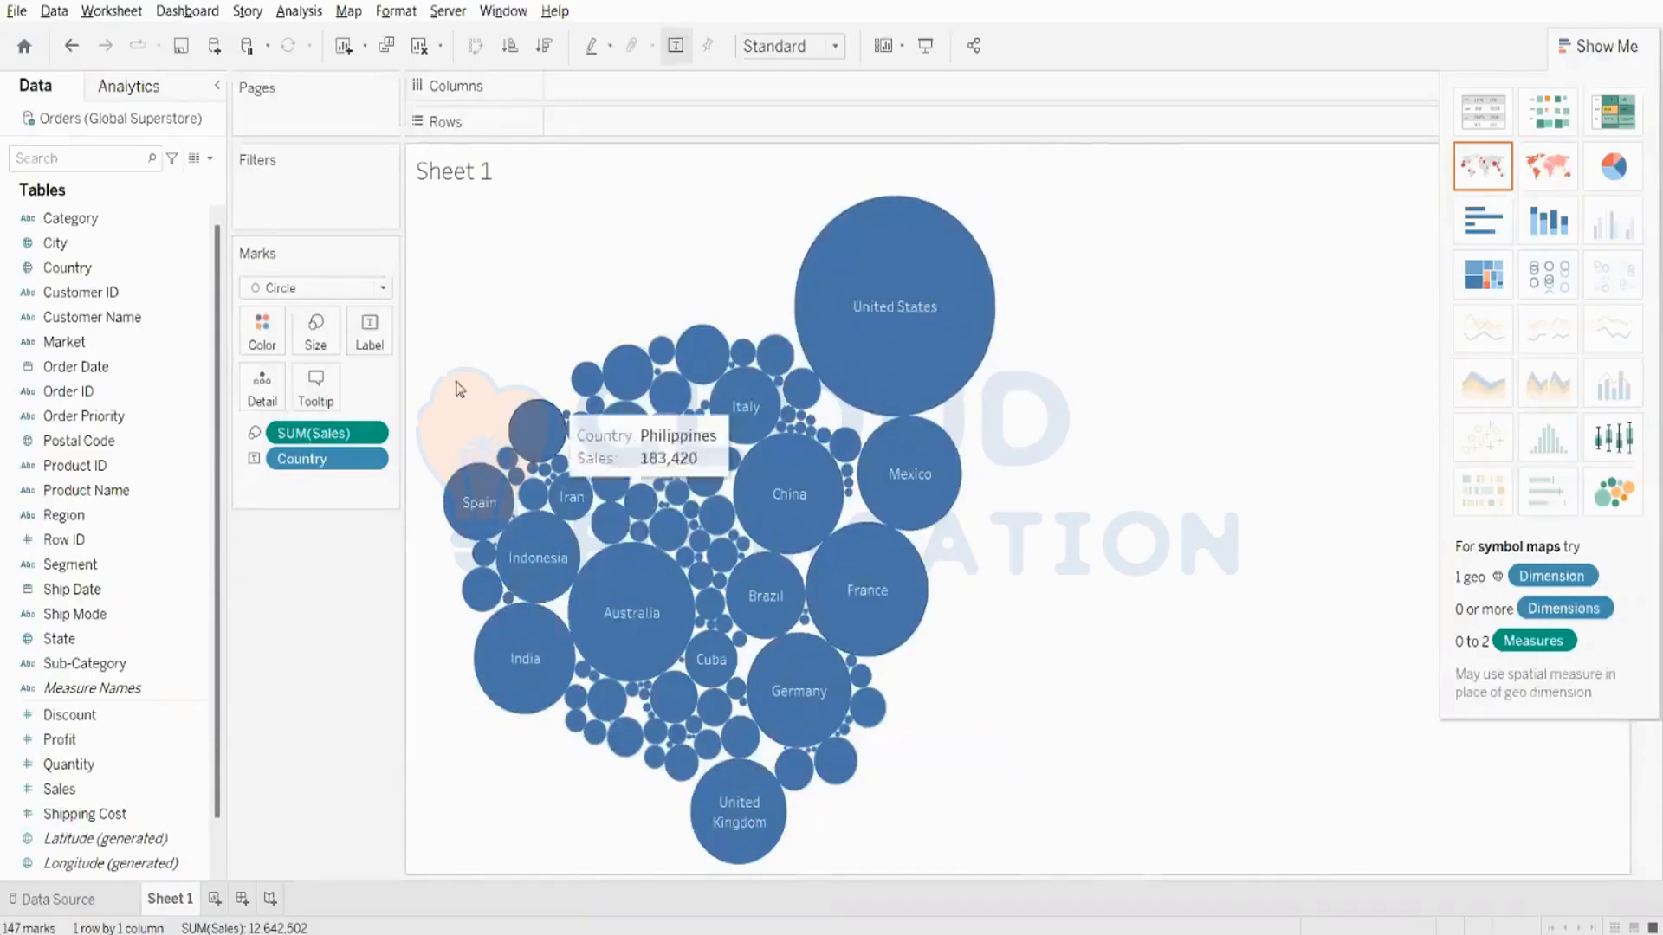
pyautogui.click(152, 246)
pyautogui.click(118, 217)
pyautogui.click(88, 394)
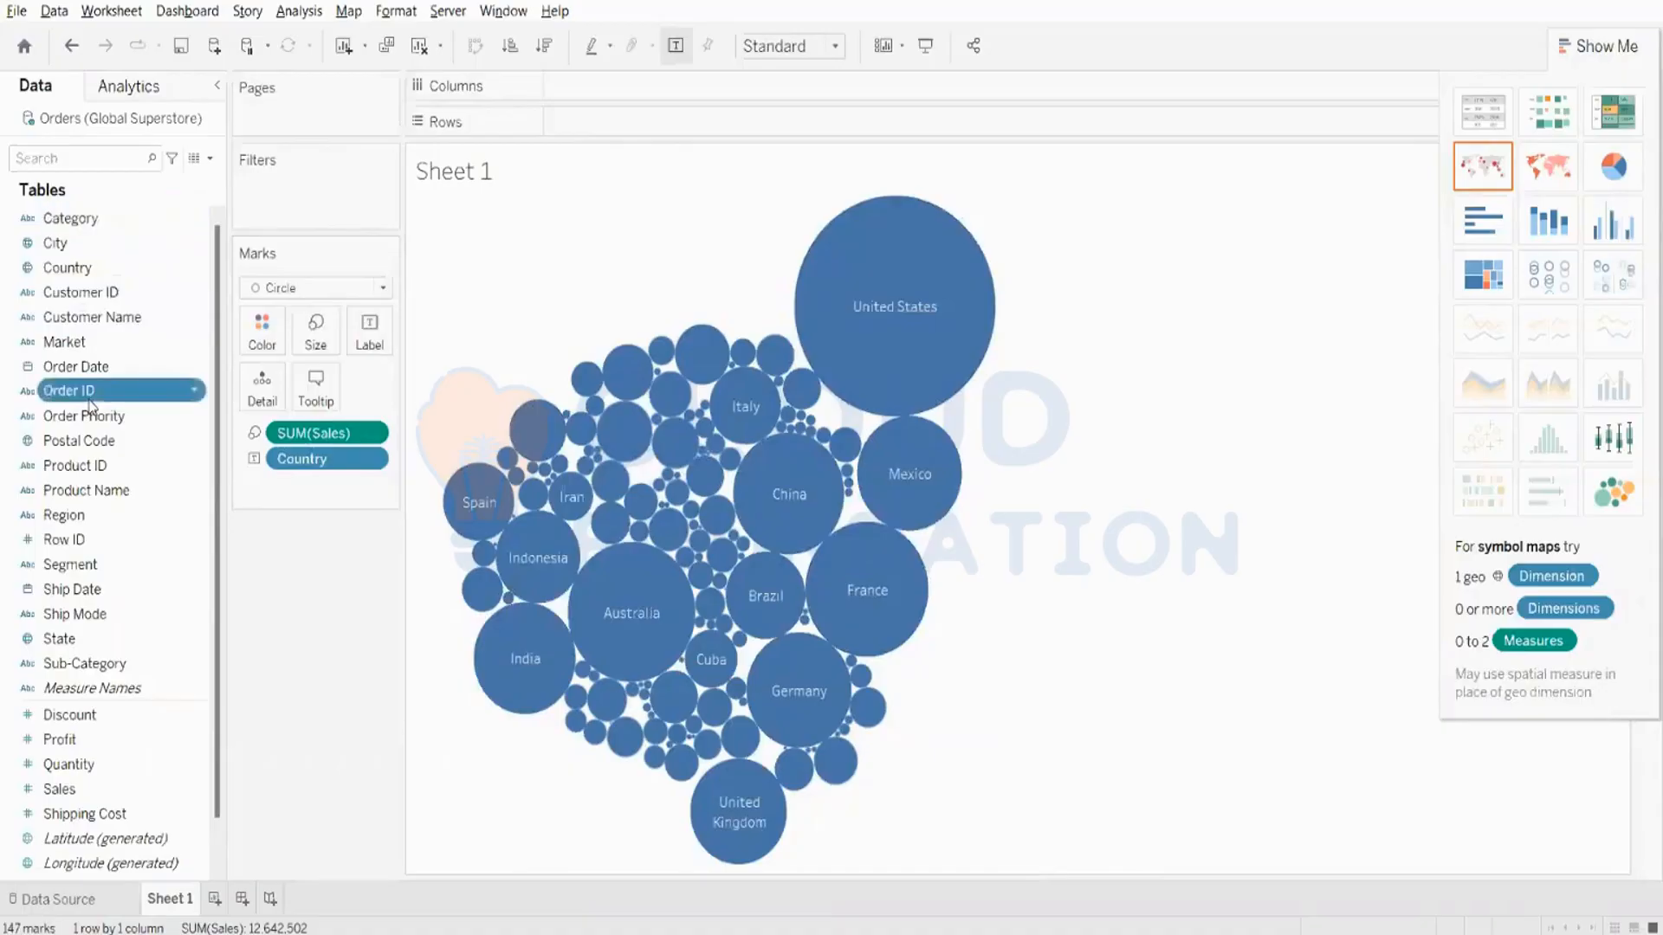
pyautogui.click(93, 339)
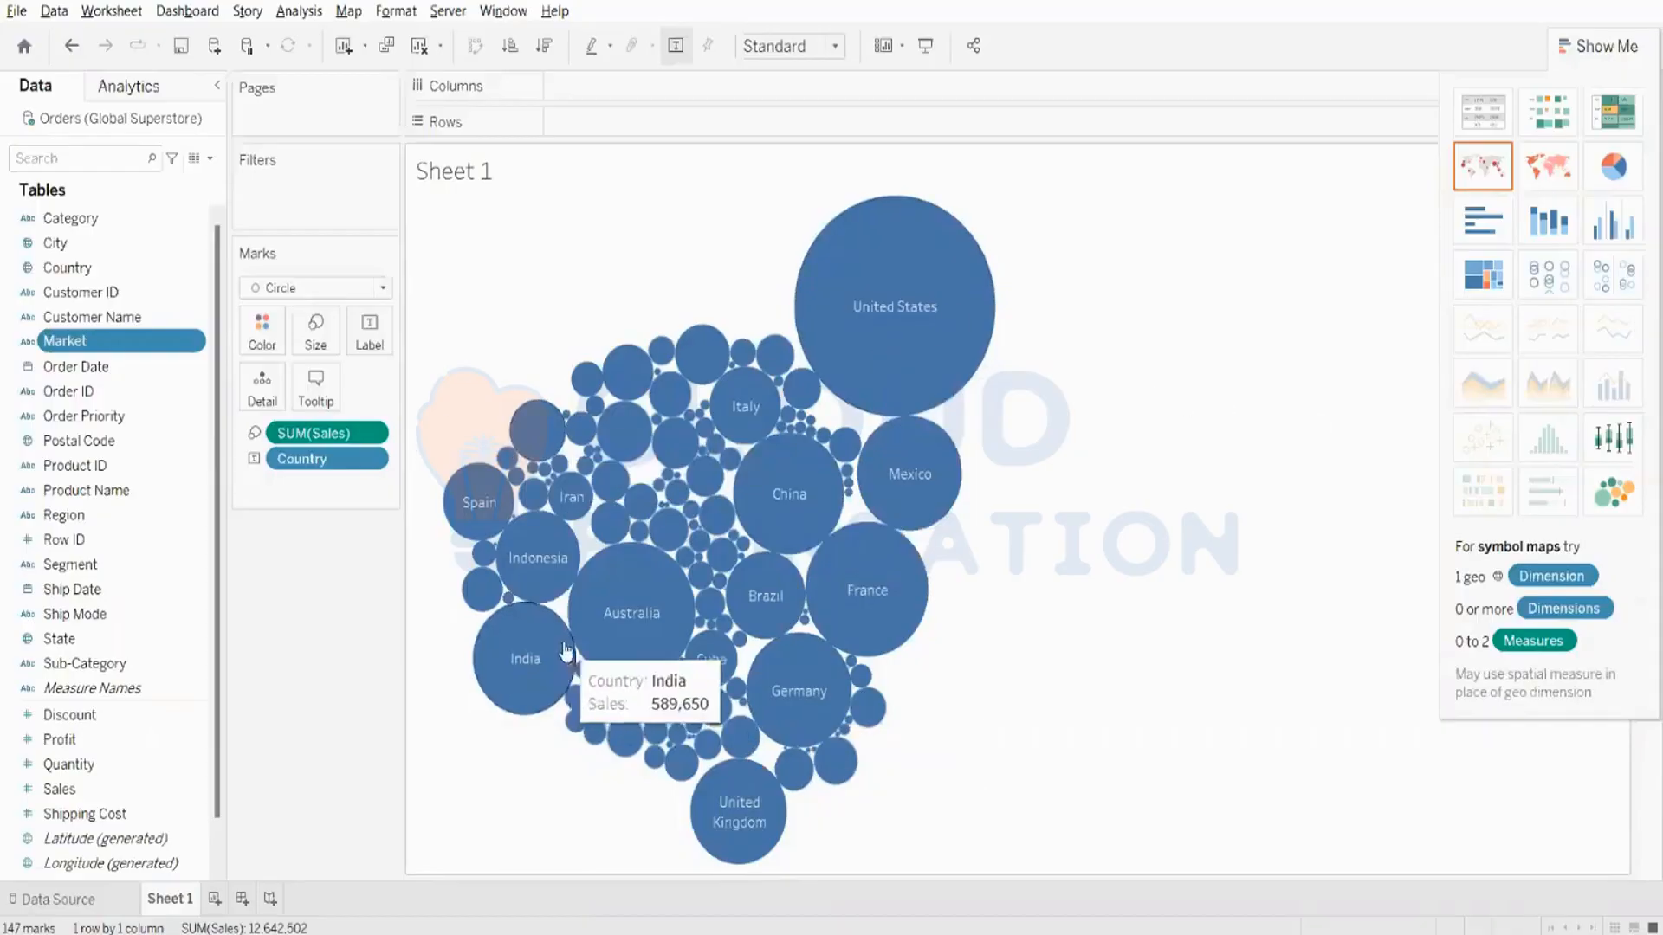
# - Label the country bubbles with their Sales, and highlight the Dominican Republic bubble before clearing the selection
pyautogui.moveTo(59, 789); pyautogui.dragTo(362, 347)
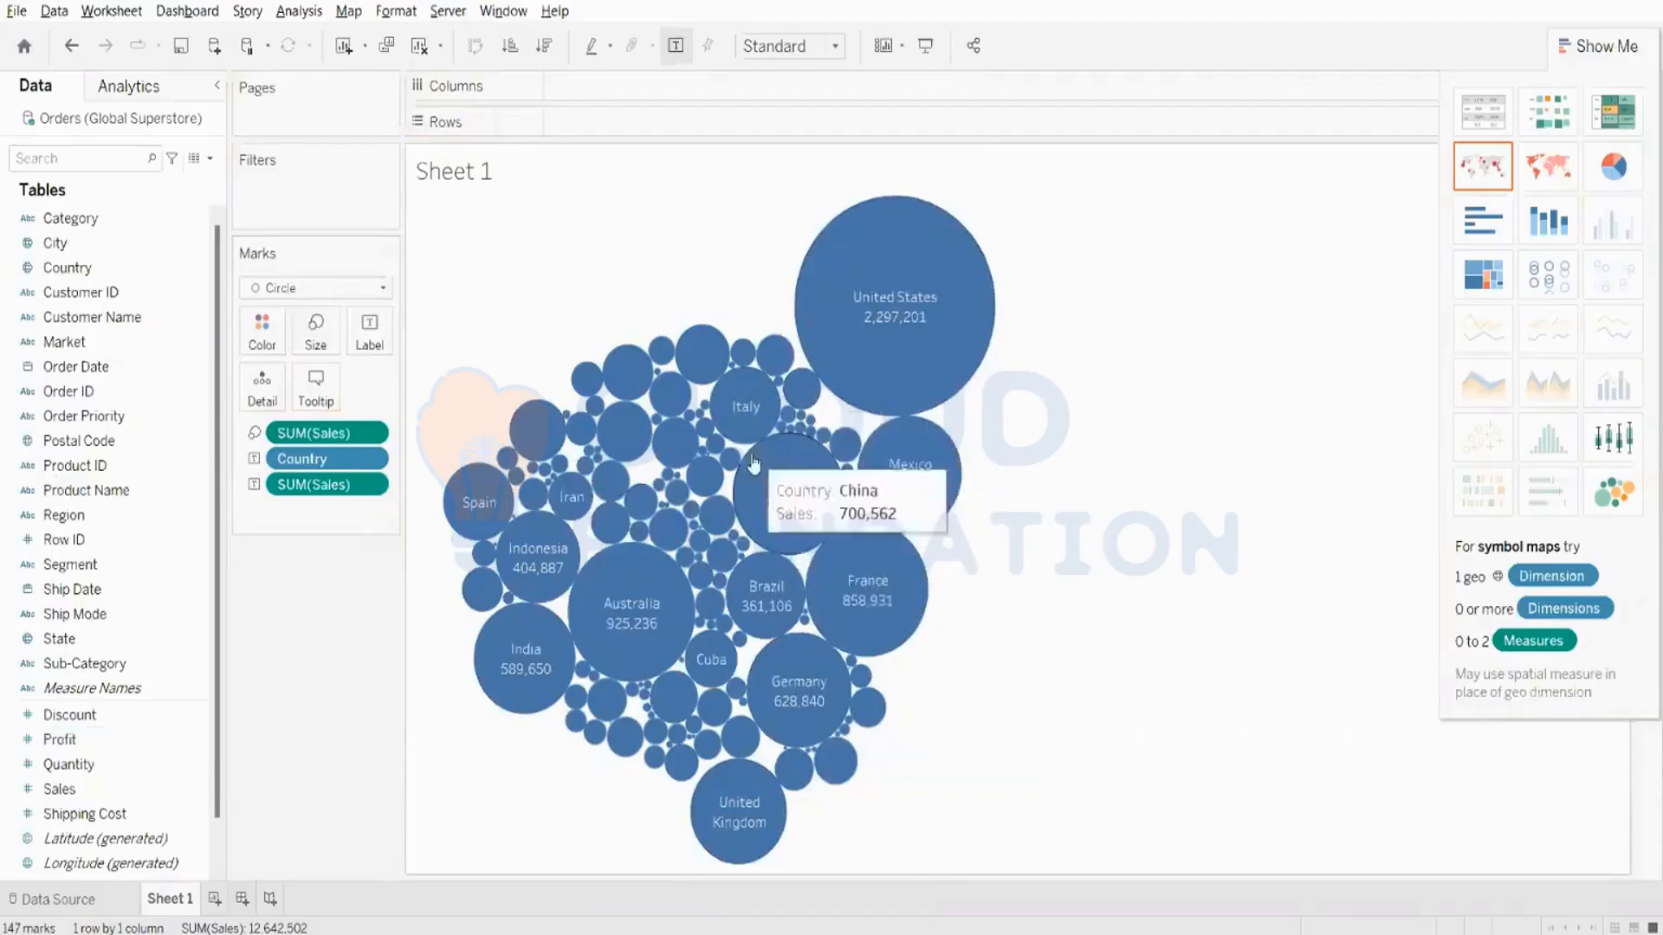
pyautogui.click(673, 441)
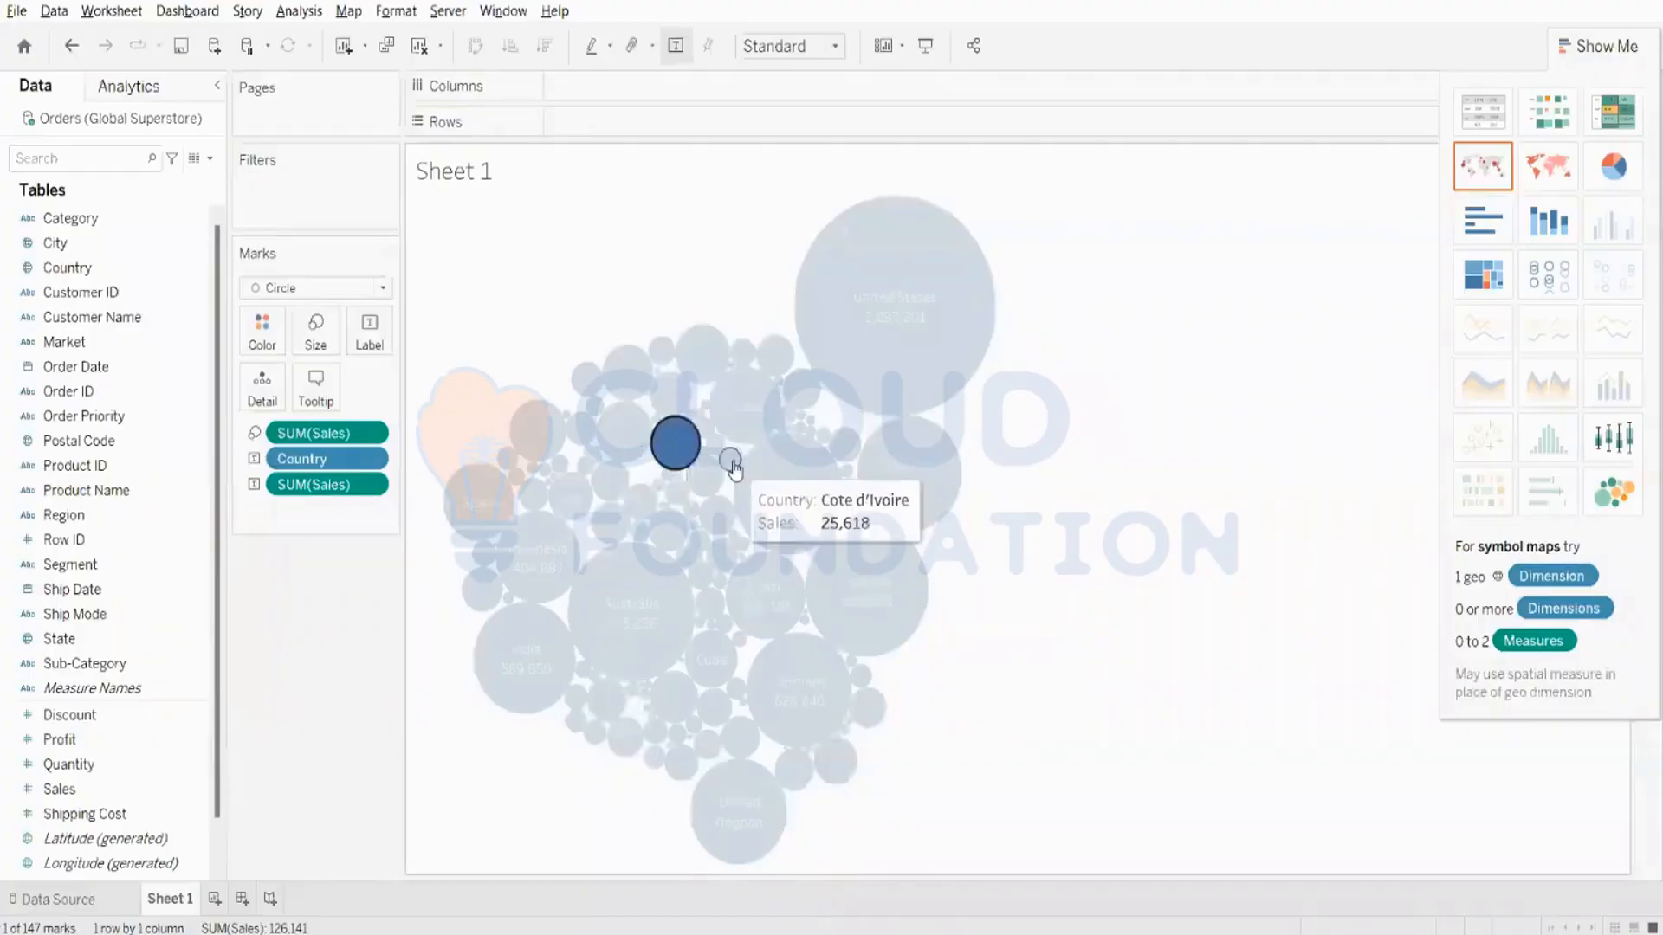
pyautogui.click(1213, 368)
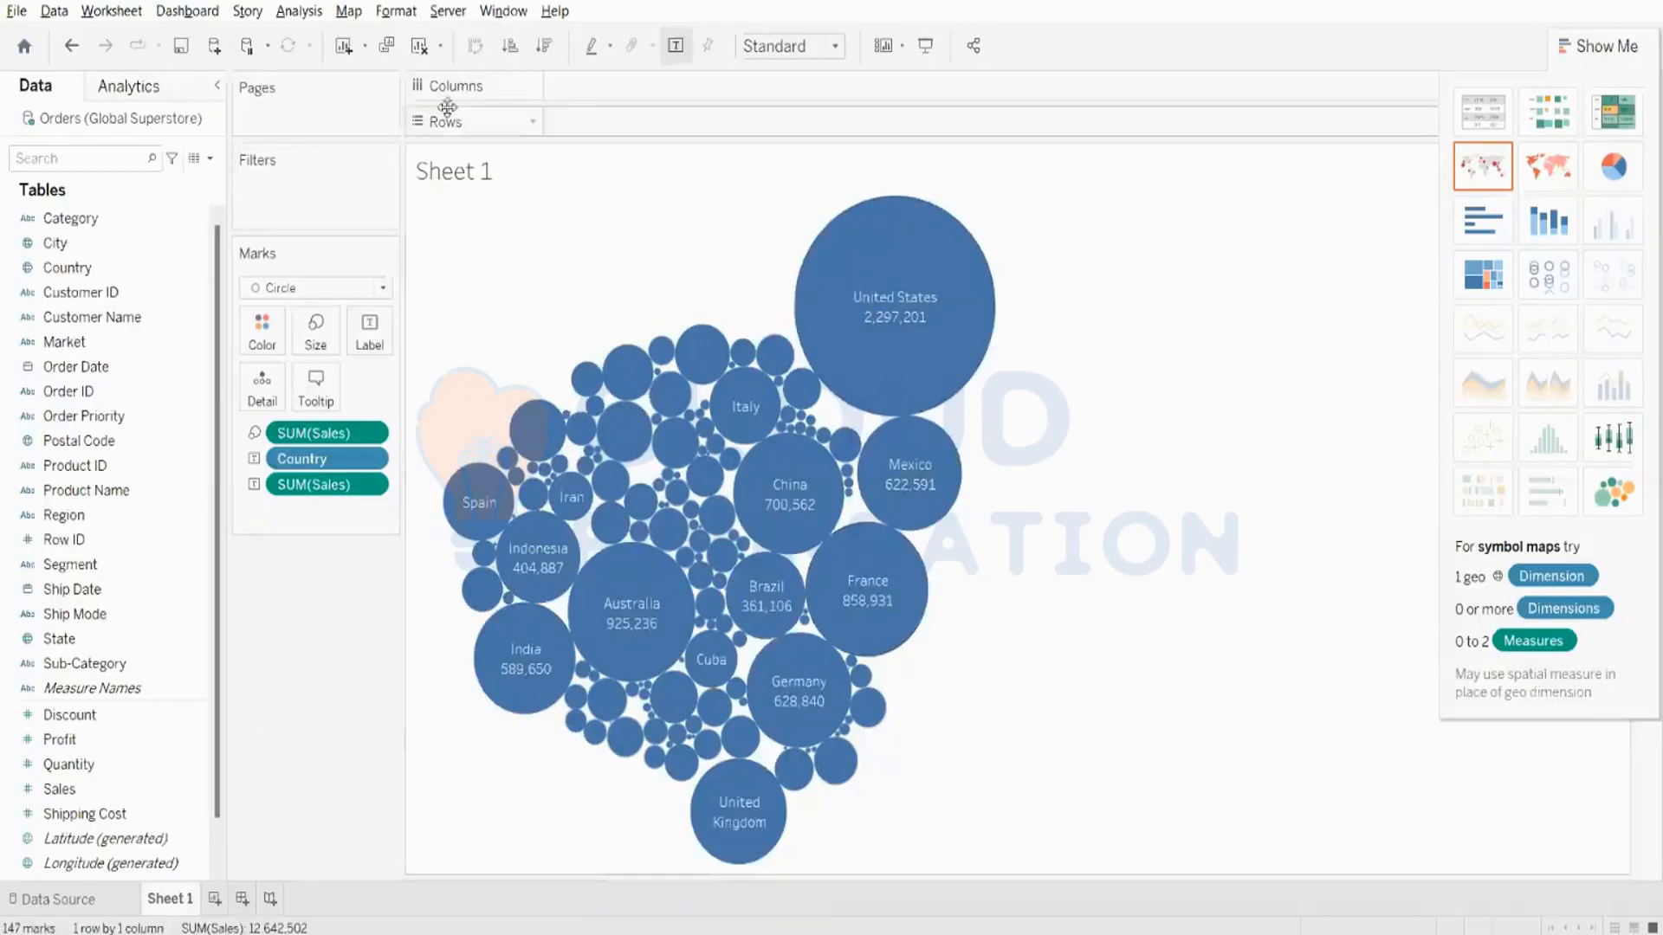
# - Clear the sheet and build a packed bubbles chart of Sales by Region
pyautogui.click(421, 46)
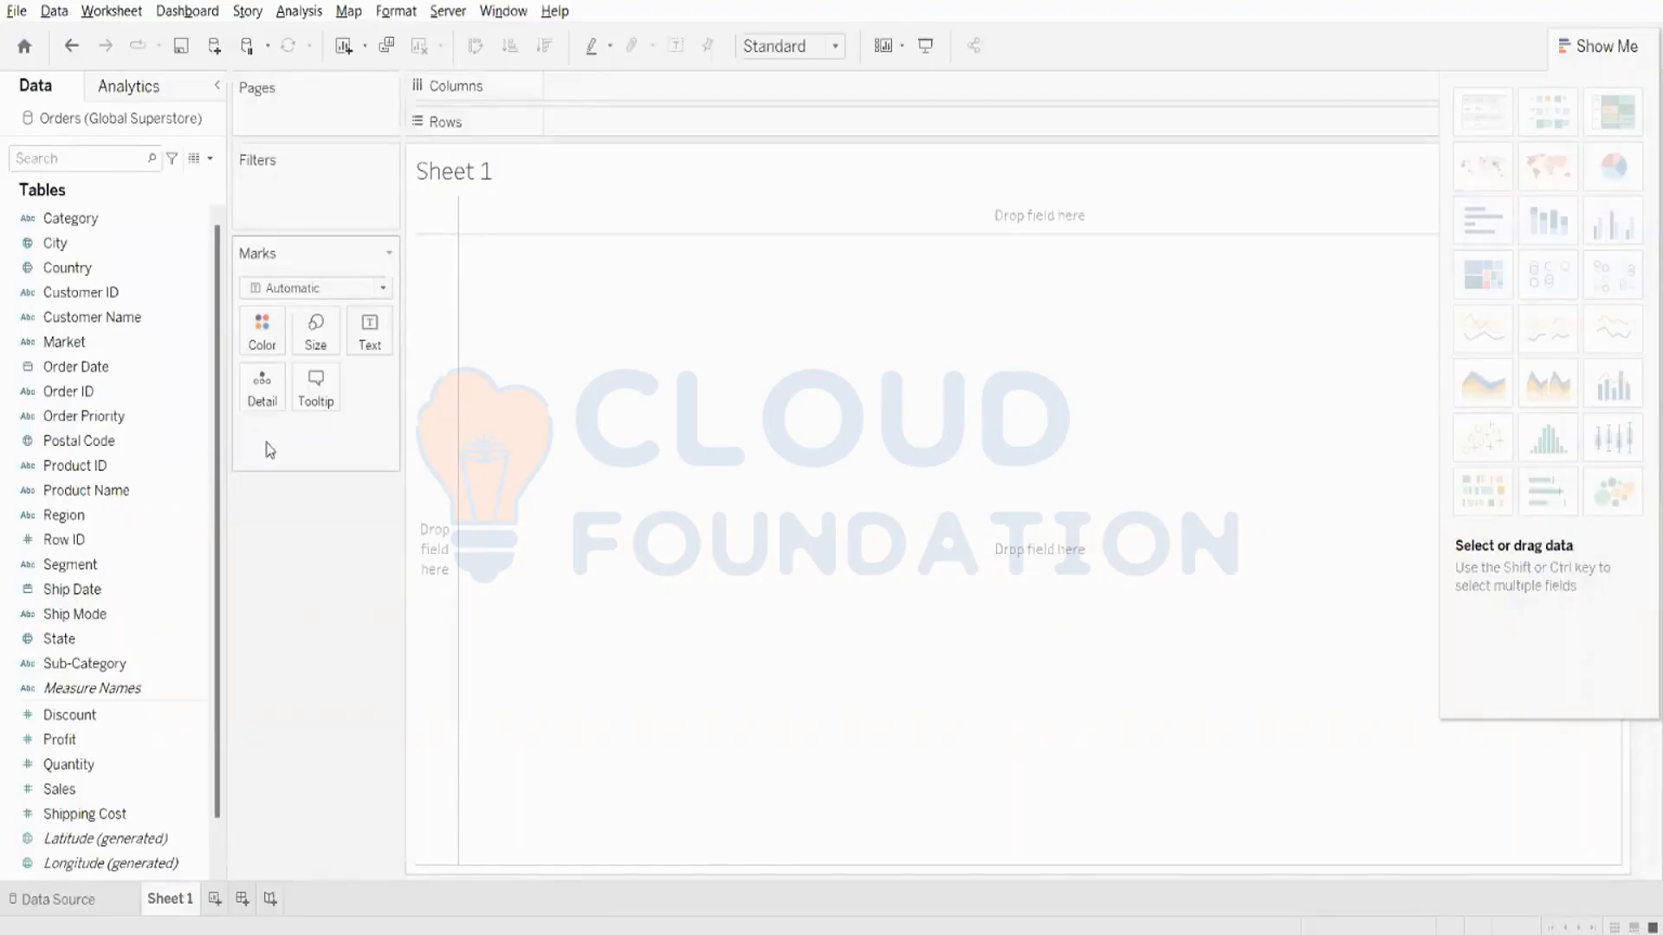
pyautogui.click(128, 521)
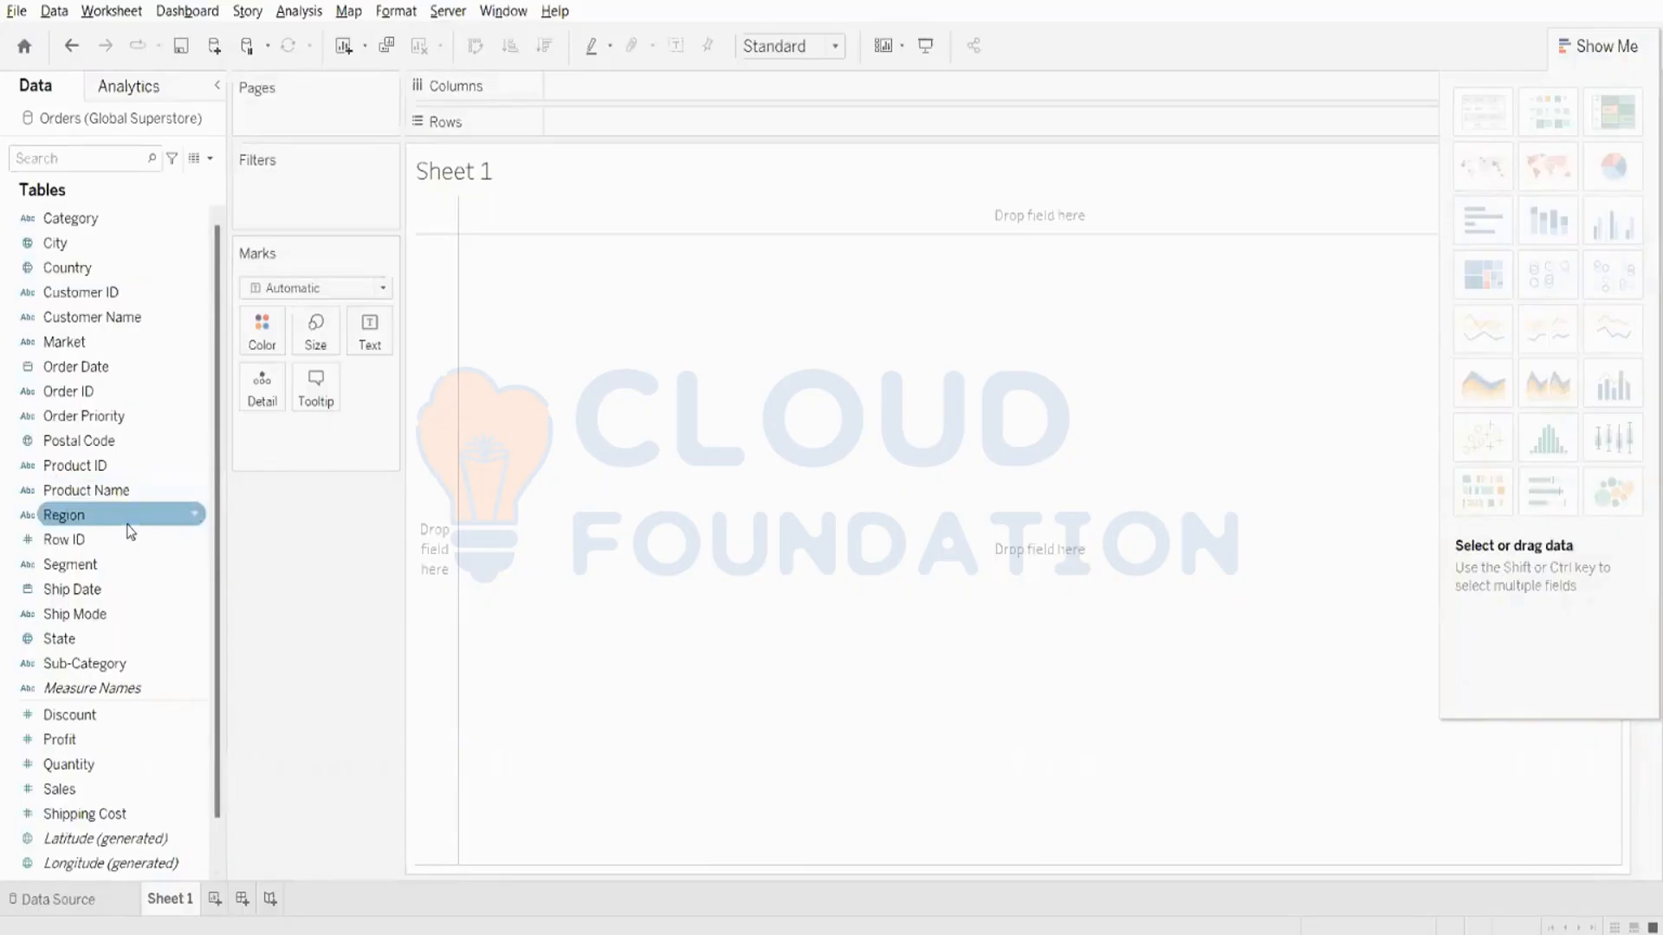
pyautogui.click(125, 523)
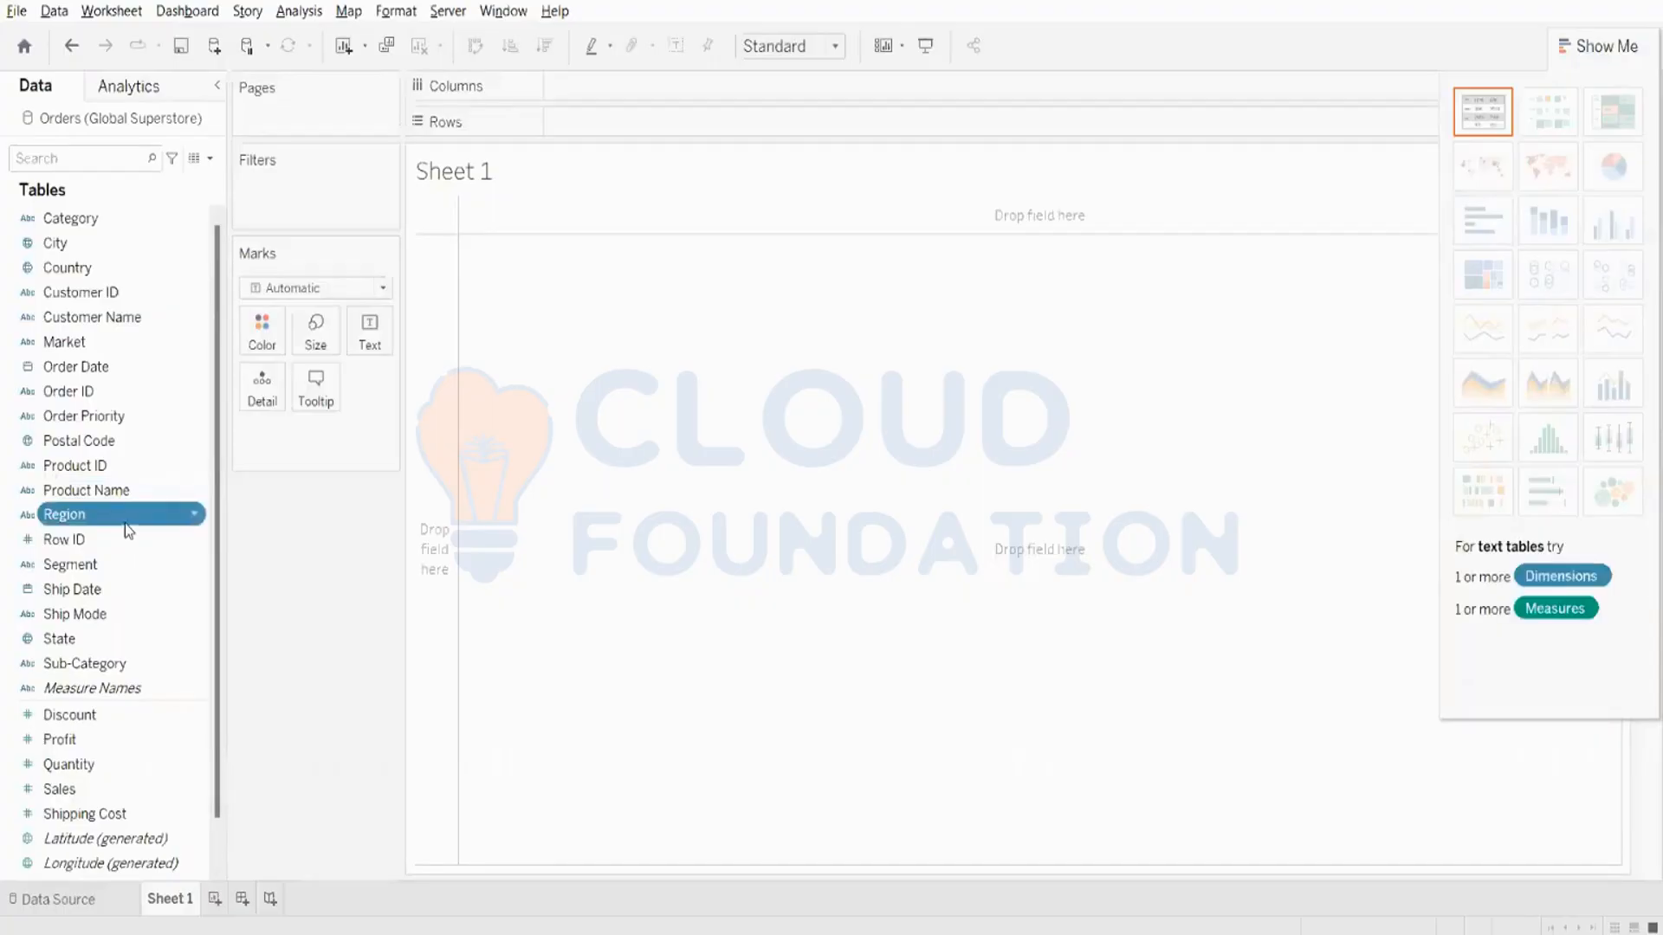
pyautogui.keyDown('ctrl'); pyautogui.click(142, 790); pyautogui.keyUp('ctrl')
pyautogui.click(1614, 493)
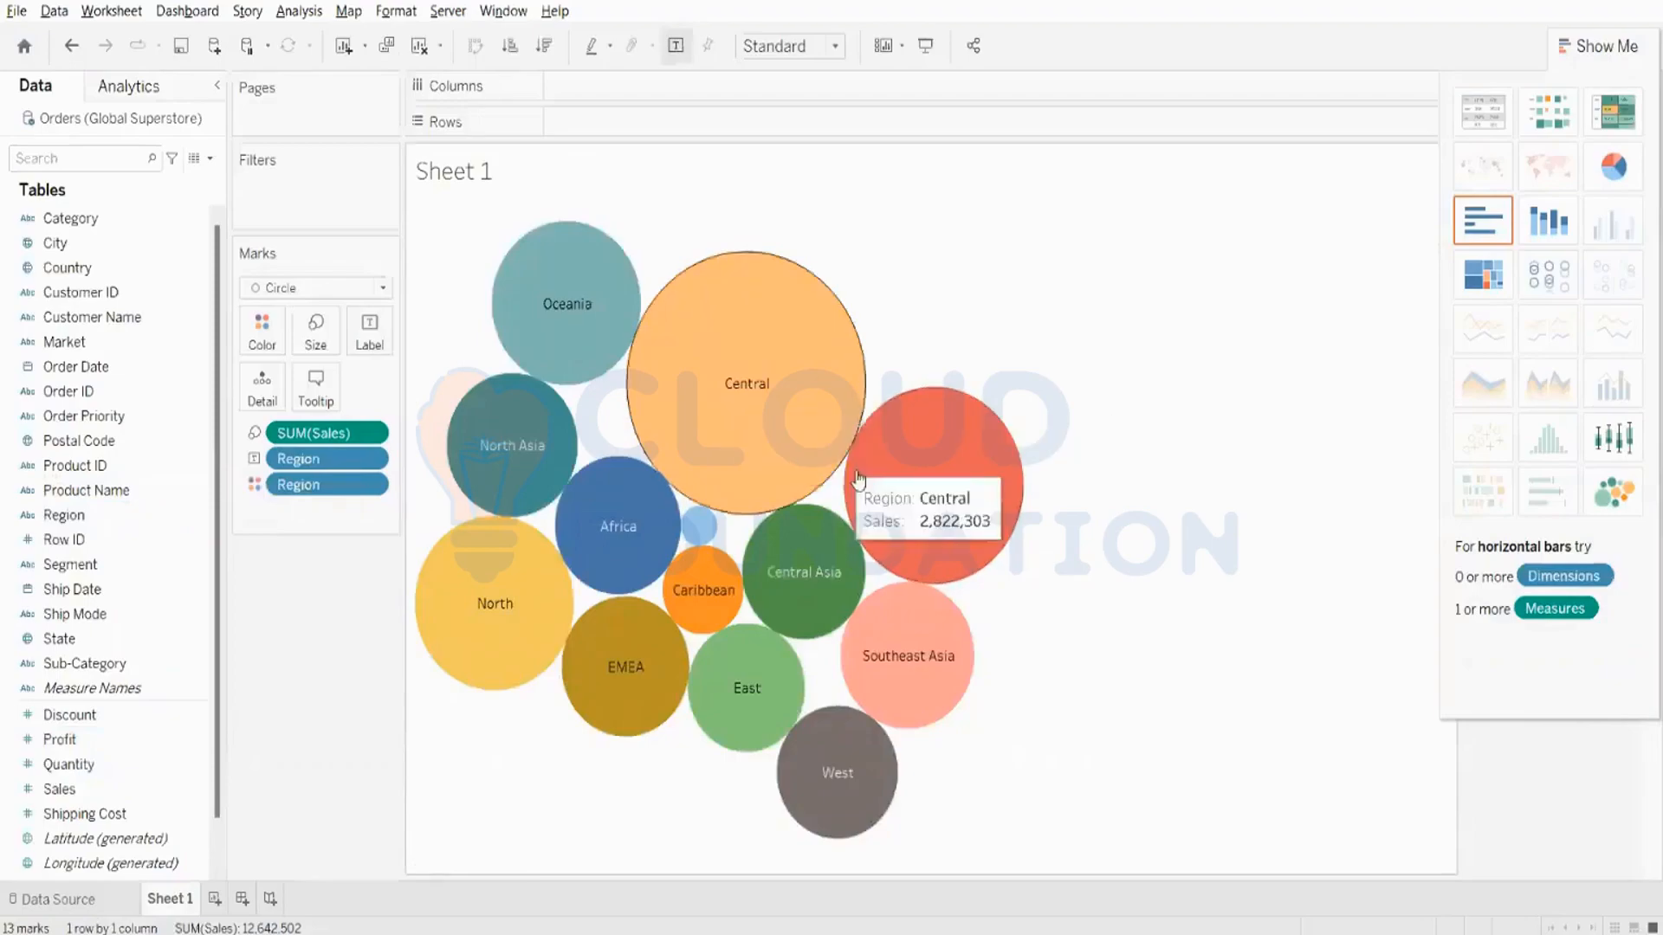
pyautogui.moveTo(934, 512)
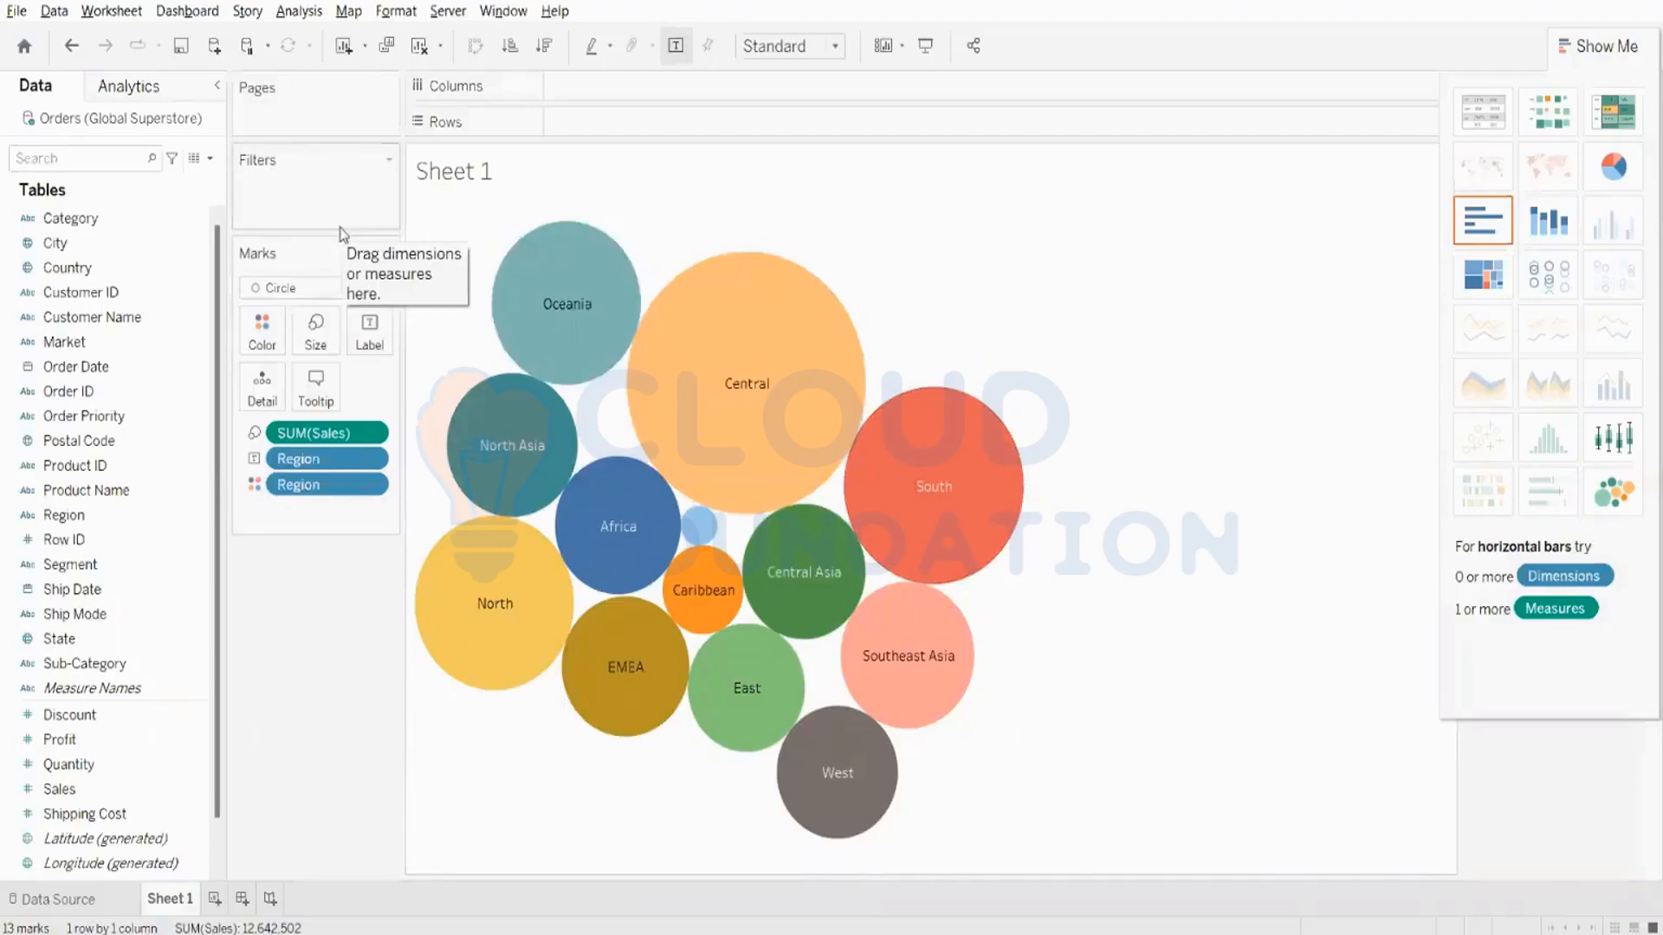
pyautogui.moveTo(733, 444)
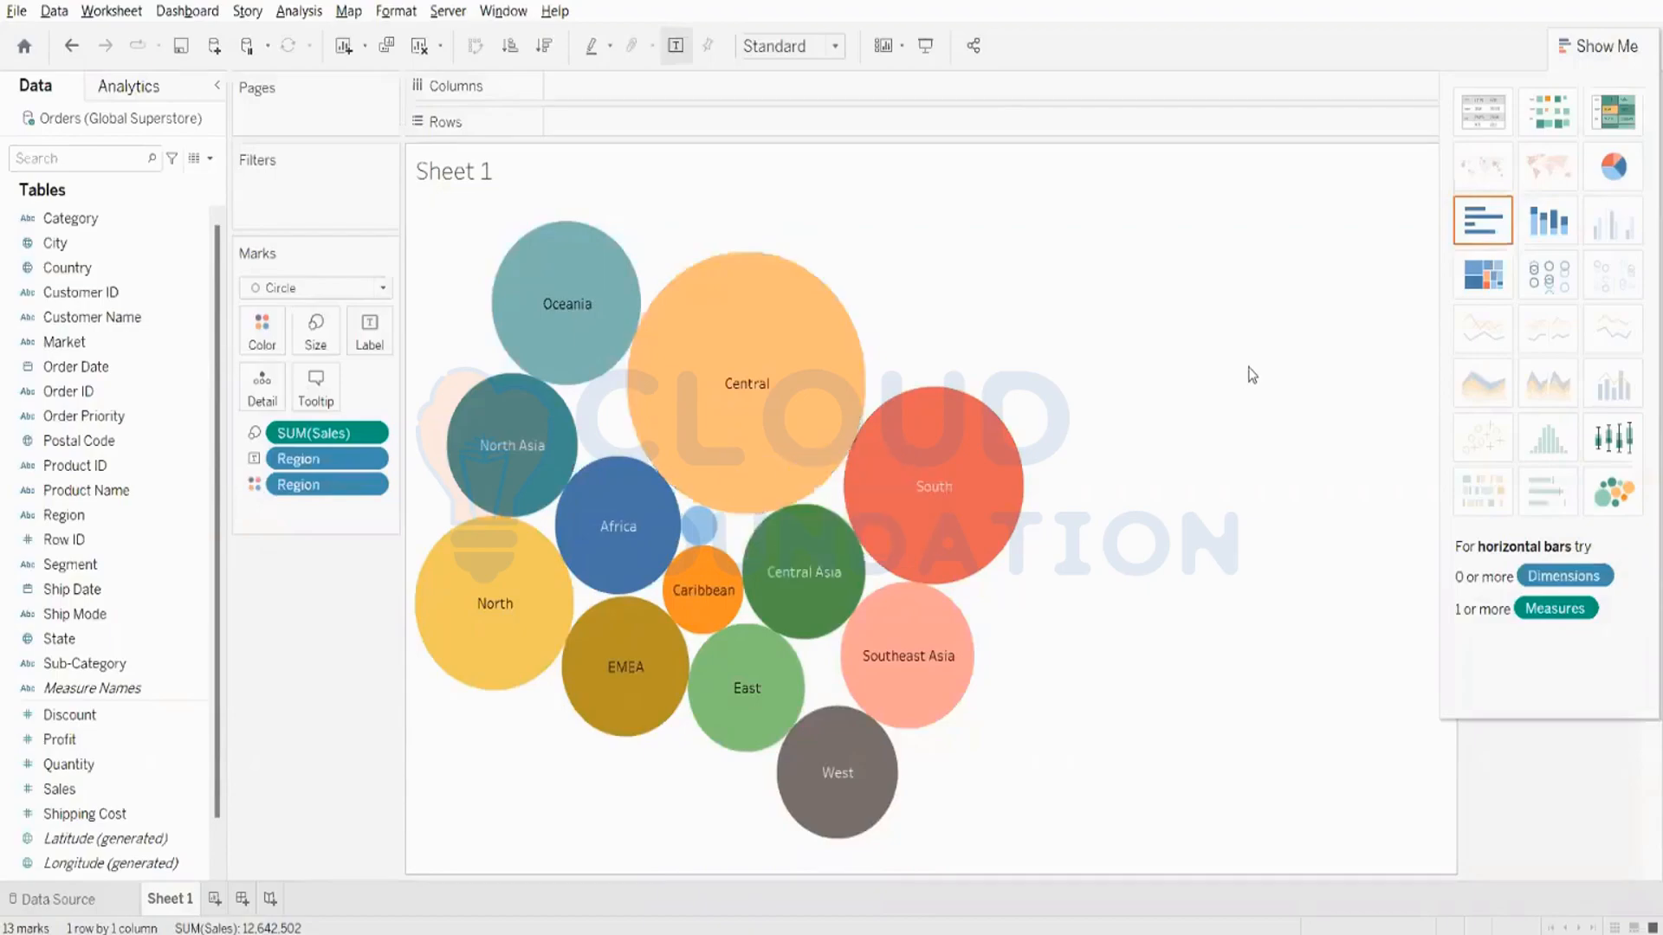
# - Try the regional Sales as horizontal bars, highlighting Africa and Canada, and undo the change back to packed bubbles
pyautogui.click(1477, 220)
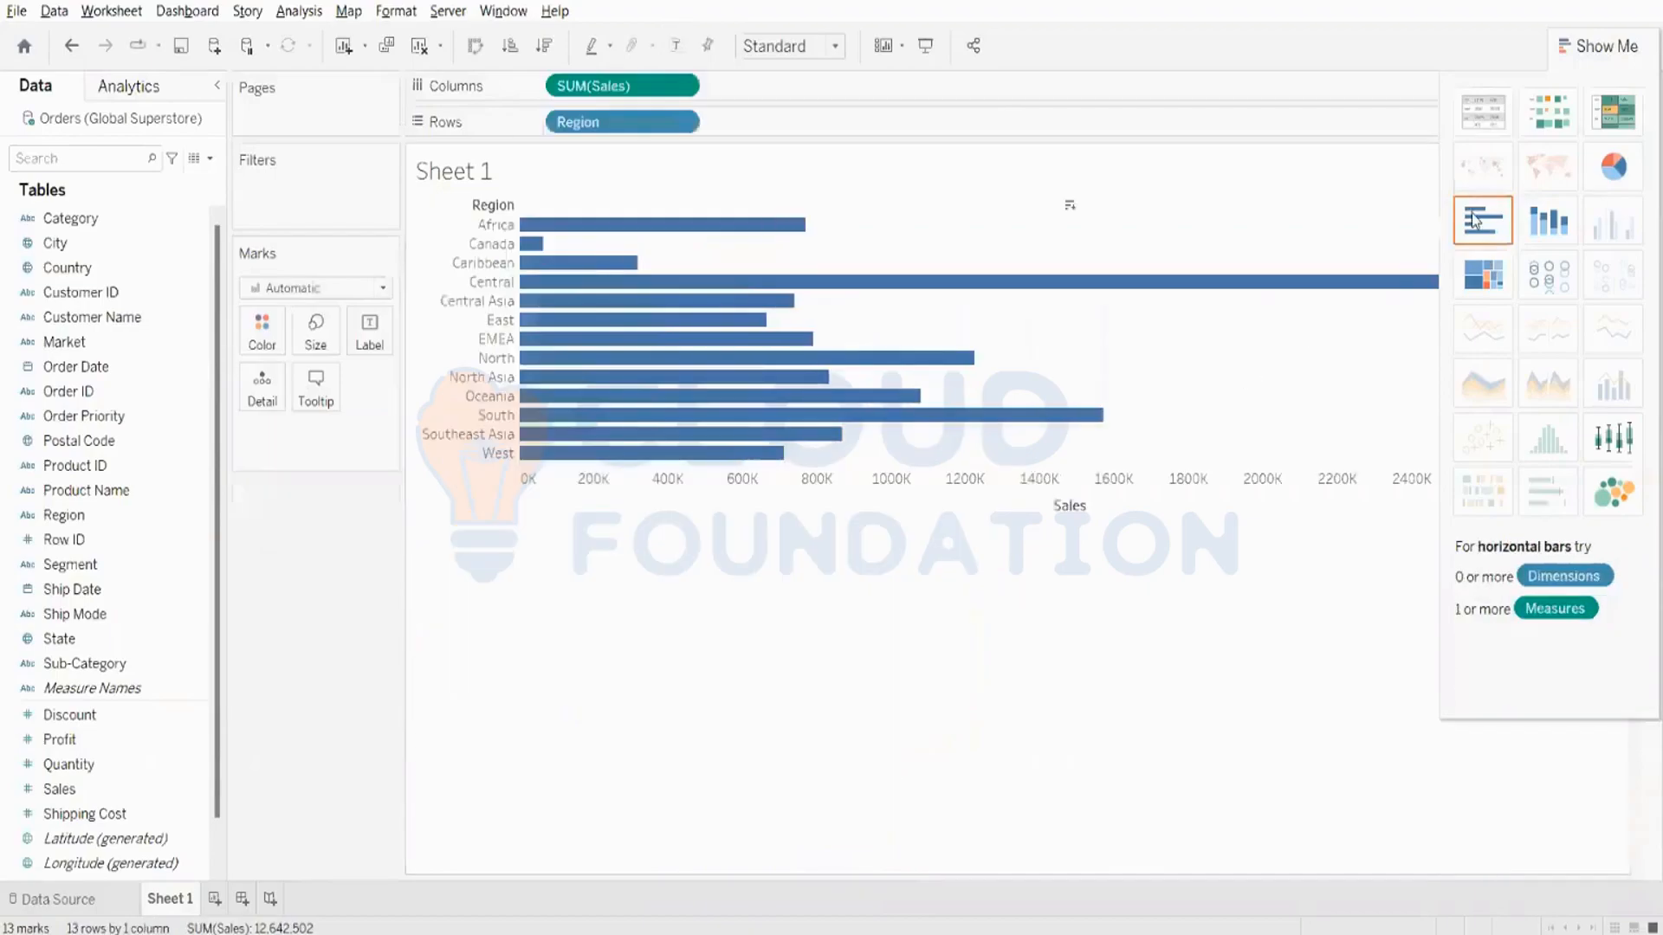
pyautogui.click(486, 224)
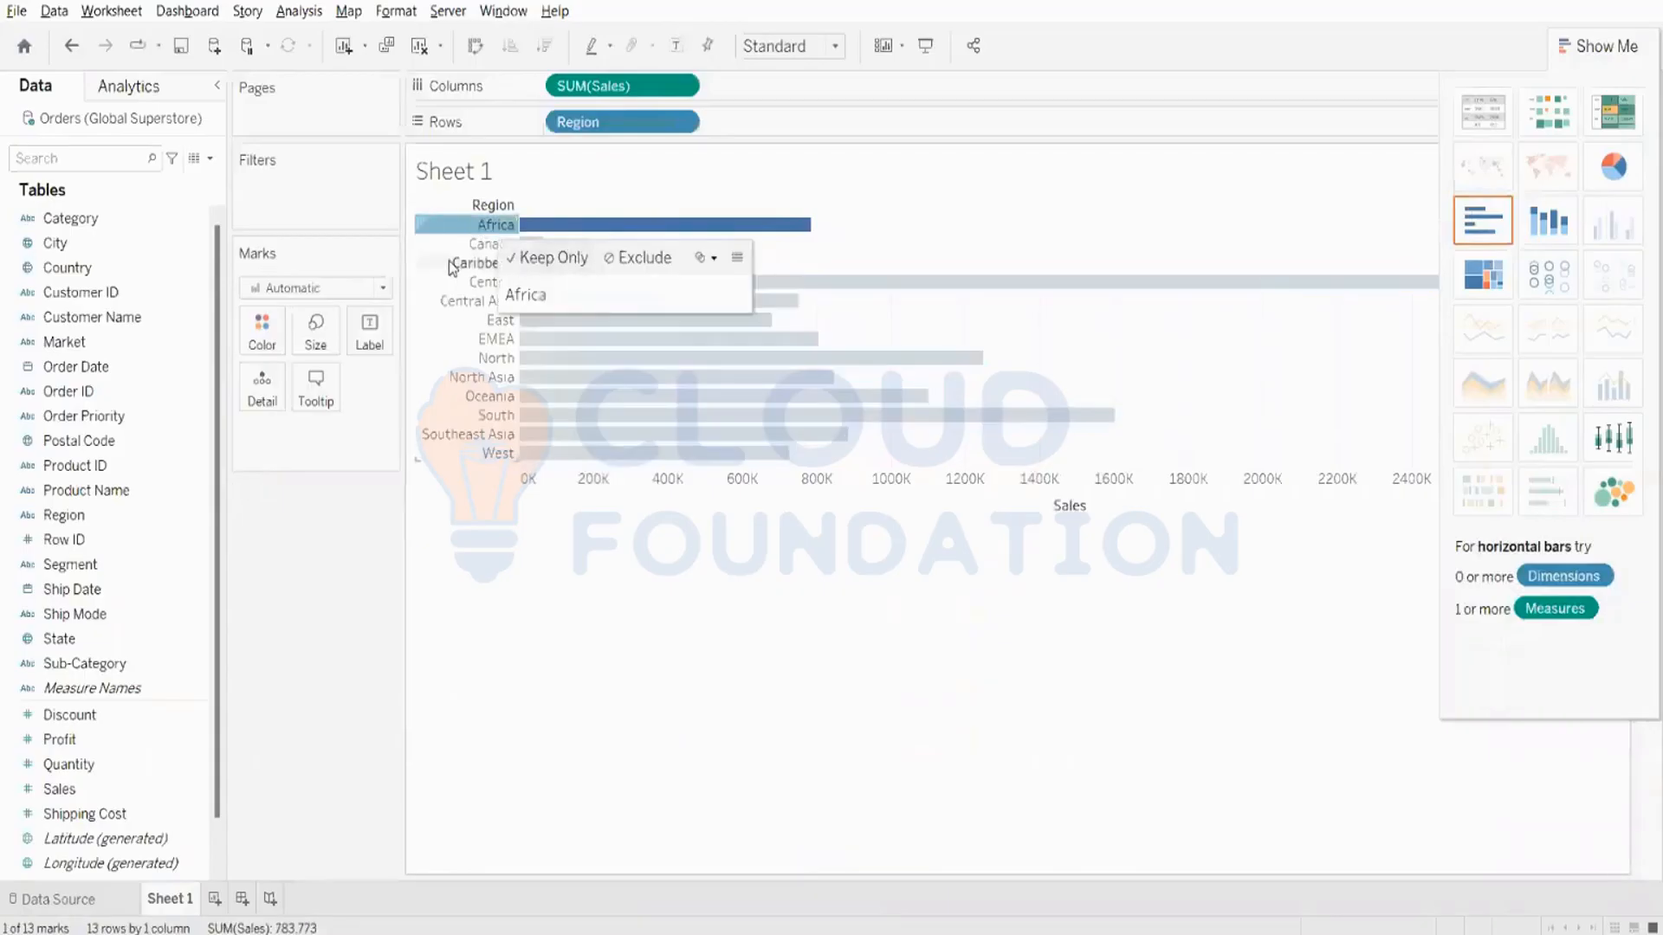
pyautogui.click(476, 247)
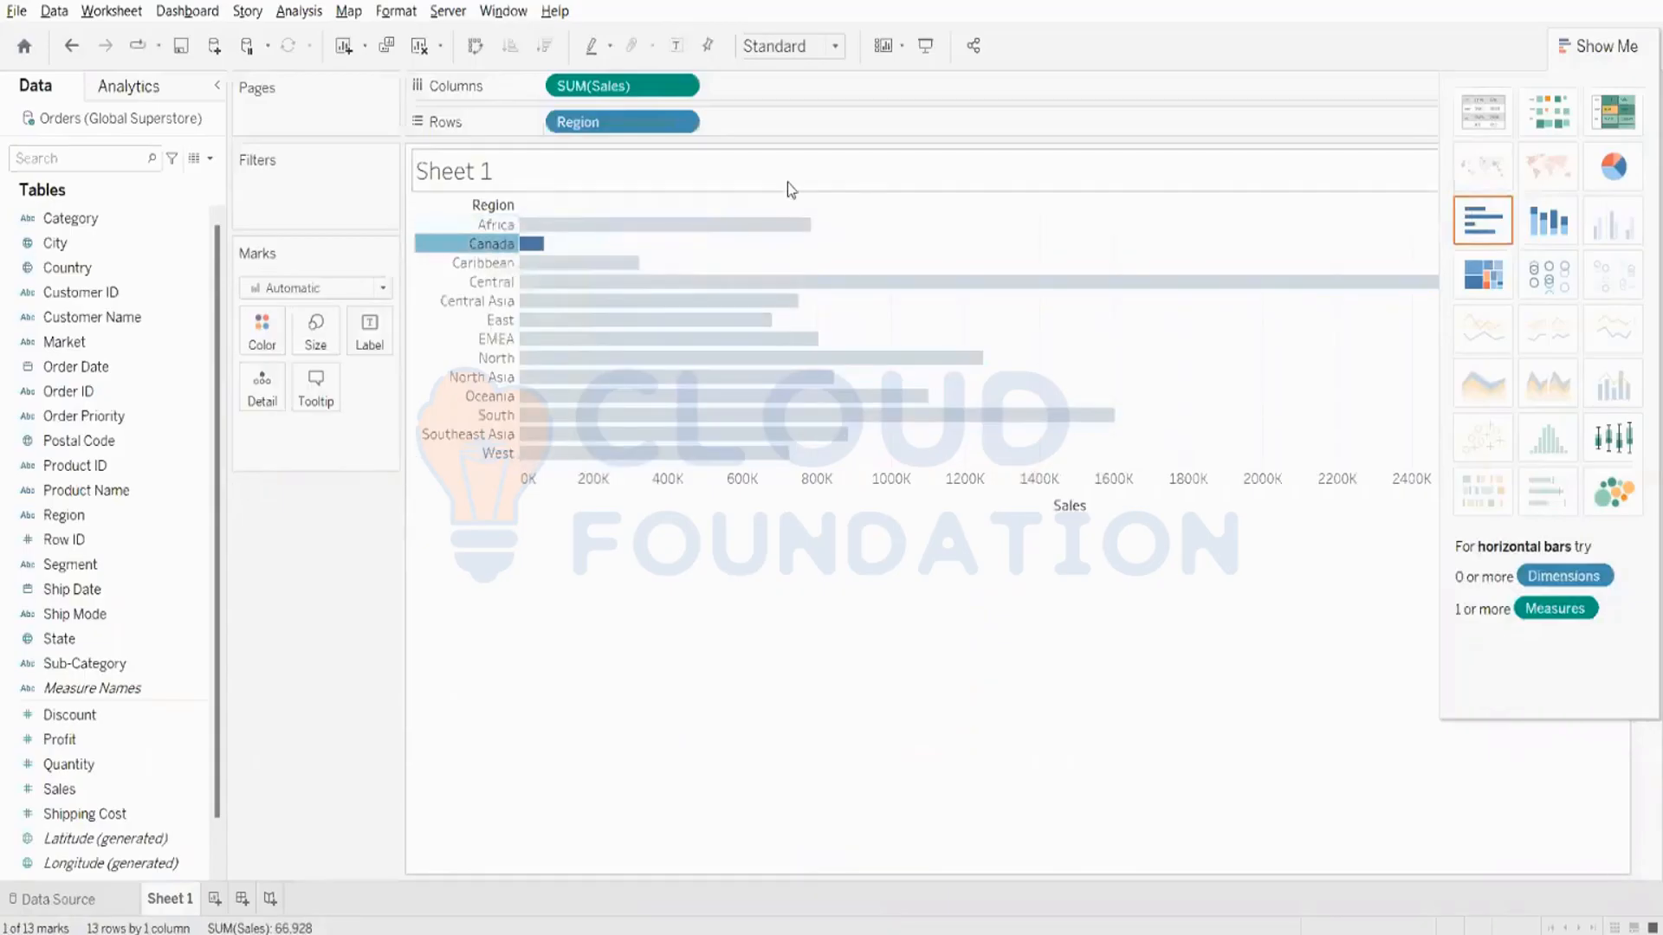
pyautogui.moveTo(839, 282)
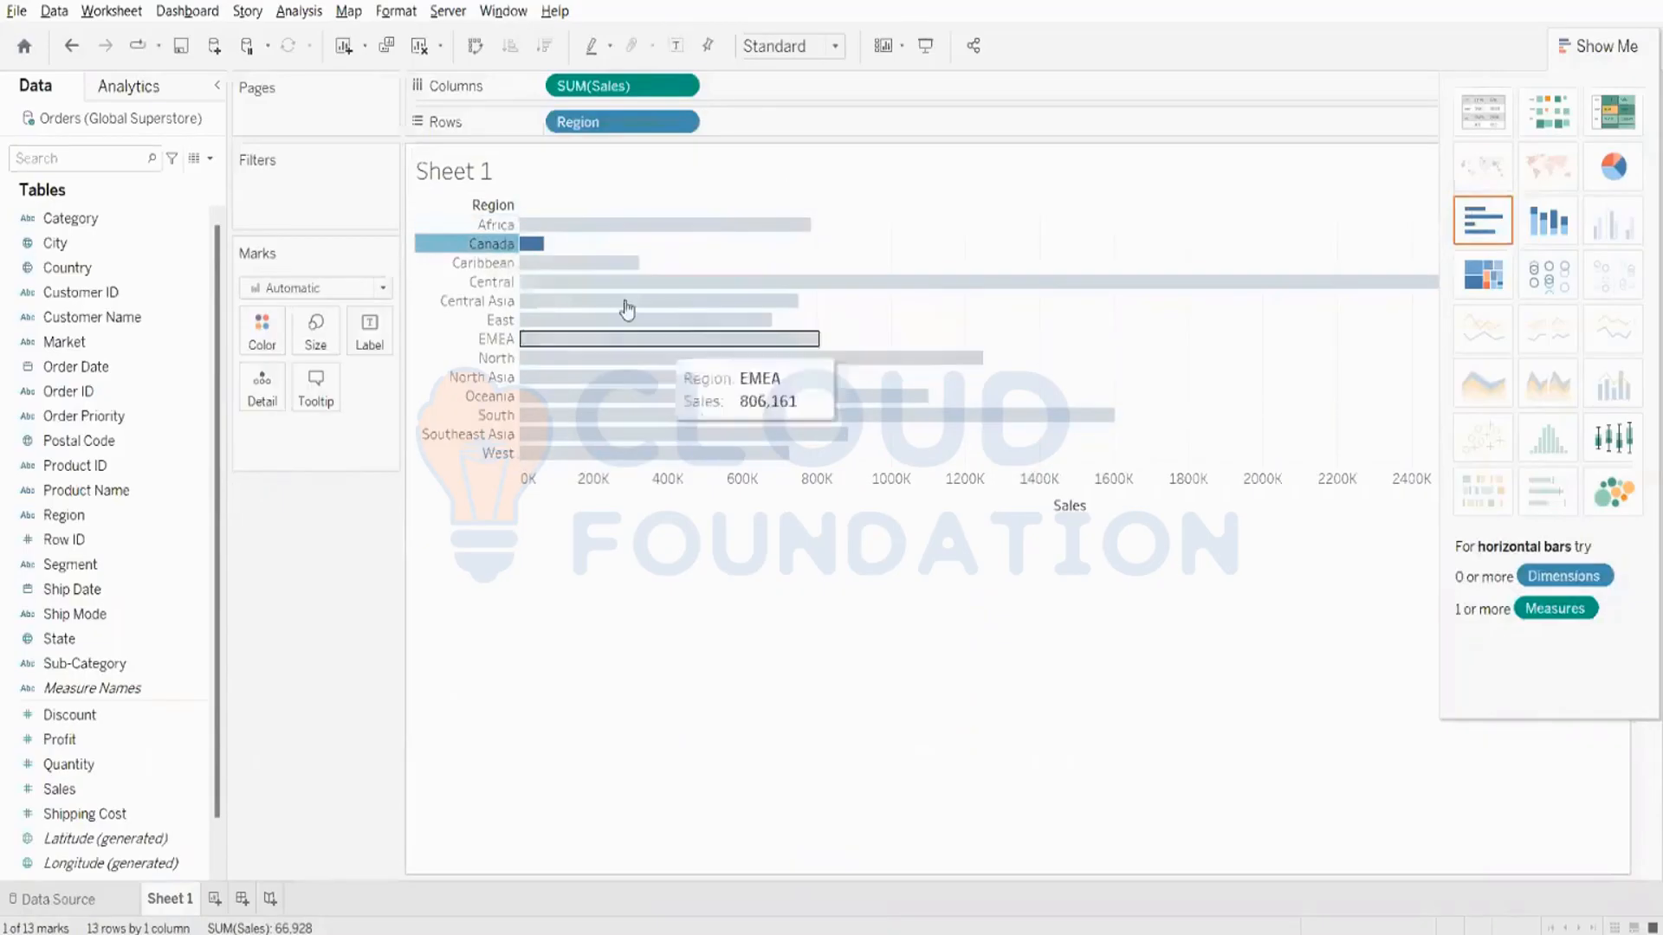
pyautogui.click(73, 49)
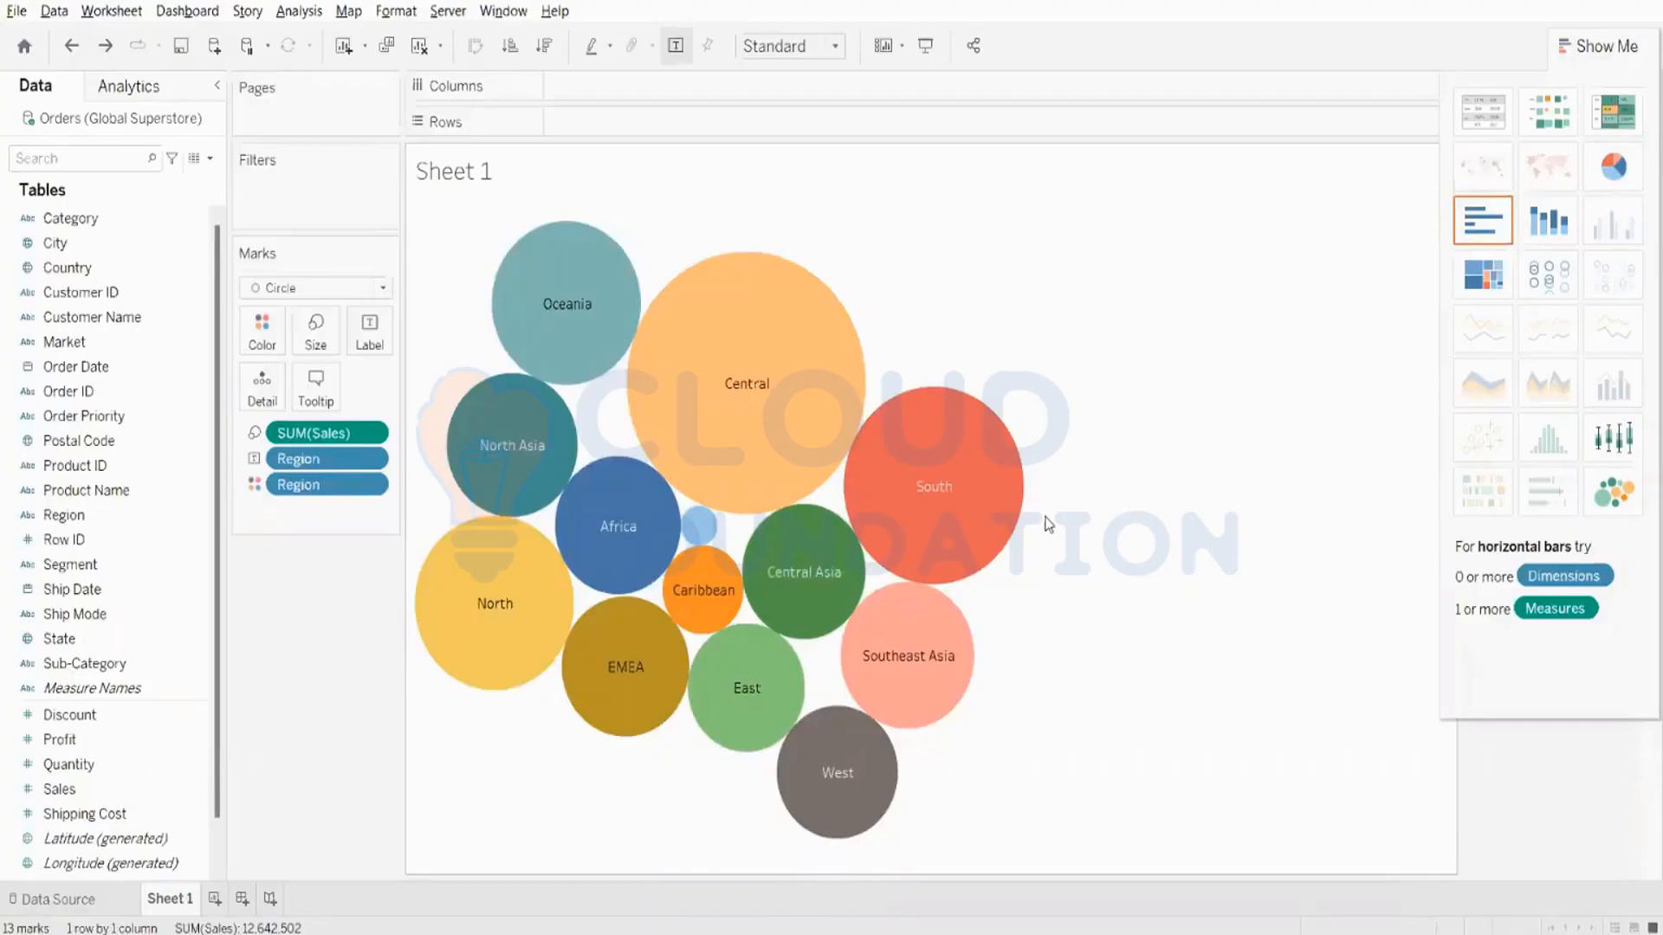
pyautogui.click(607, 934)
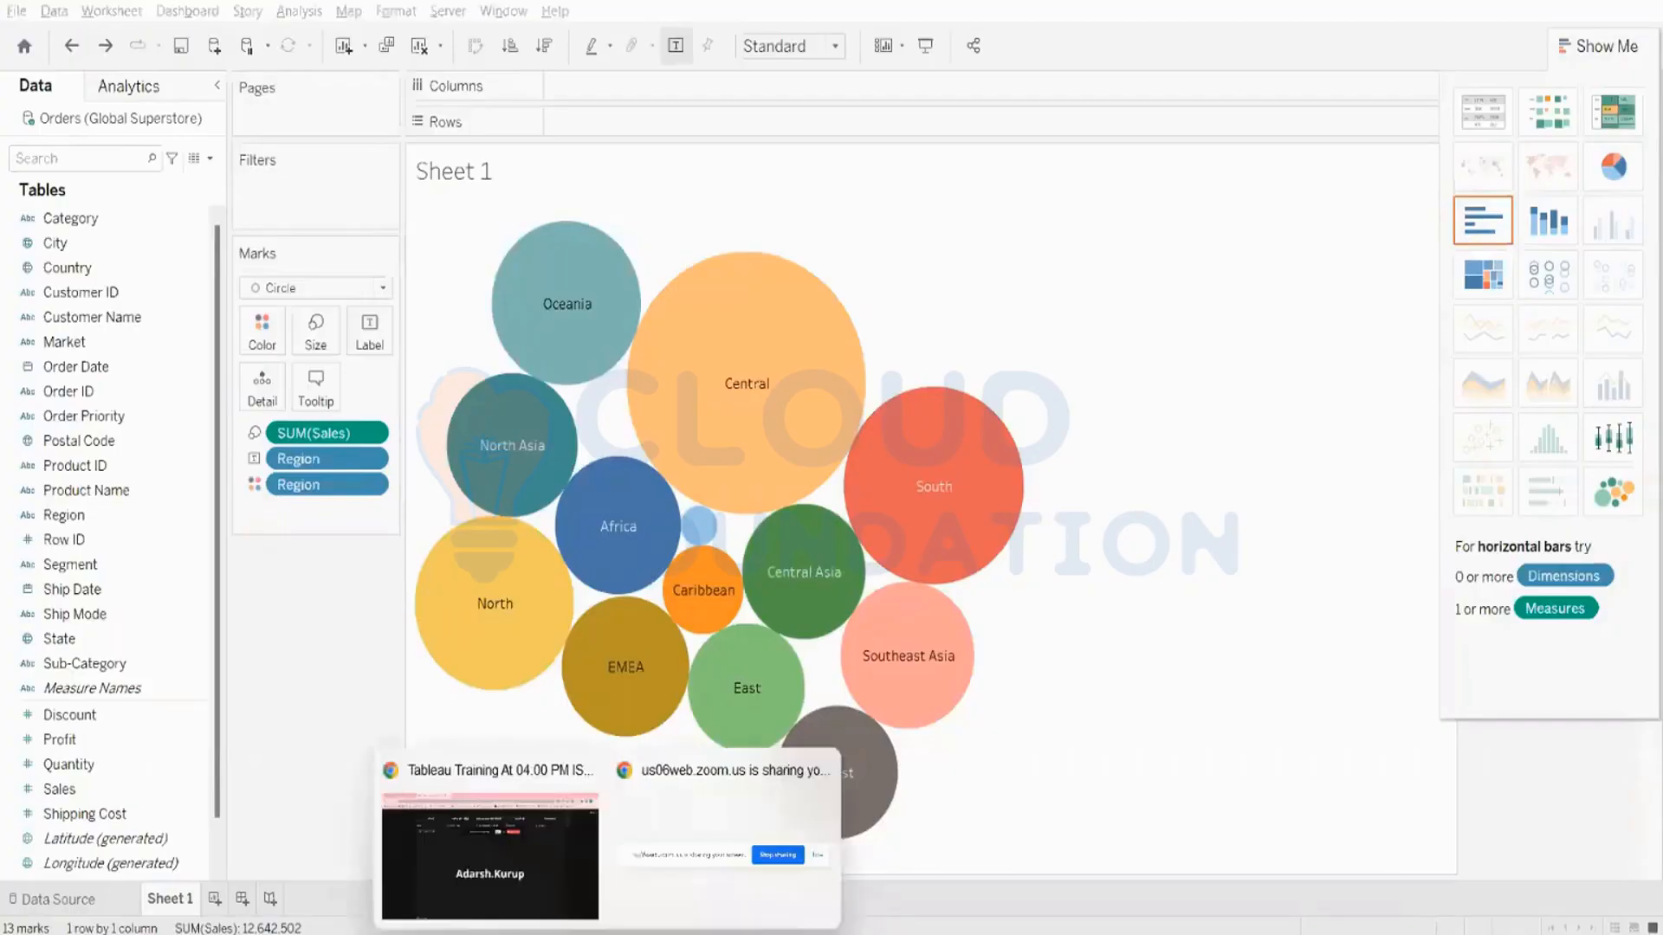
pyautogui.click(1079, 581)
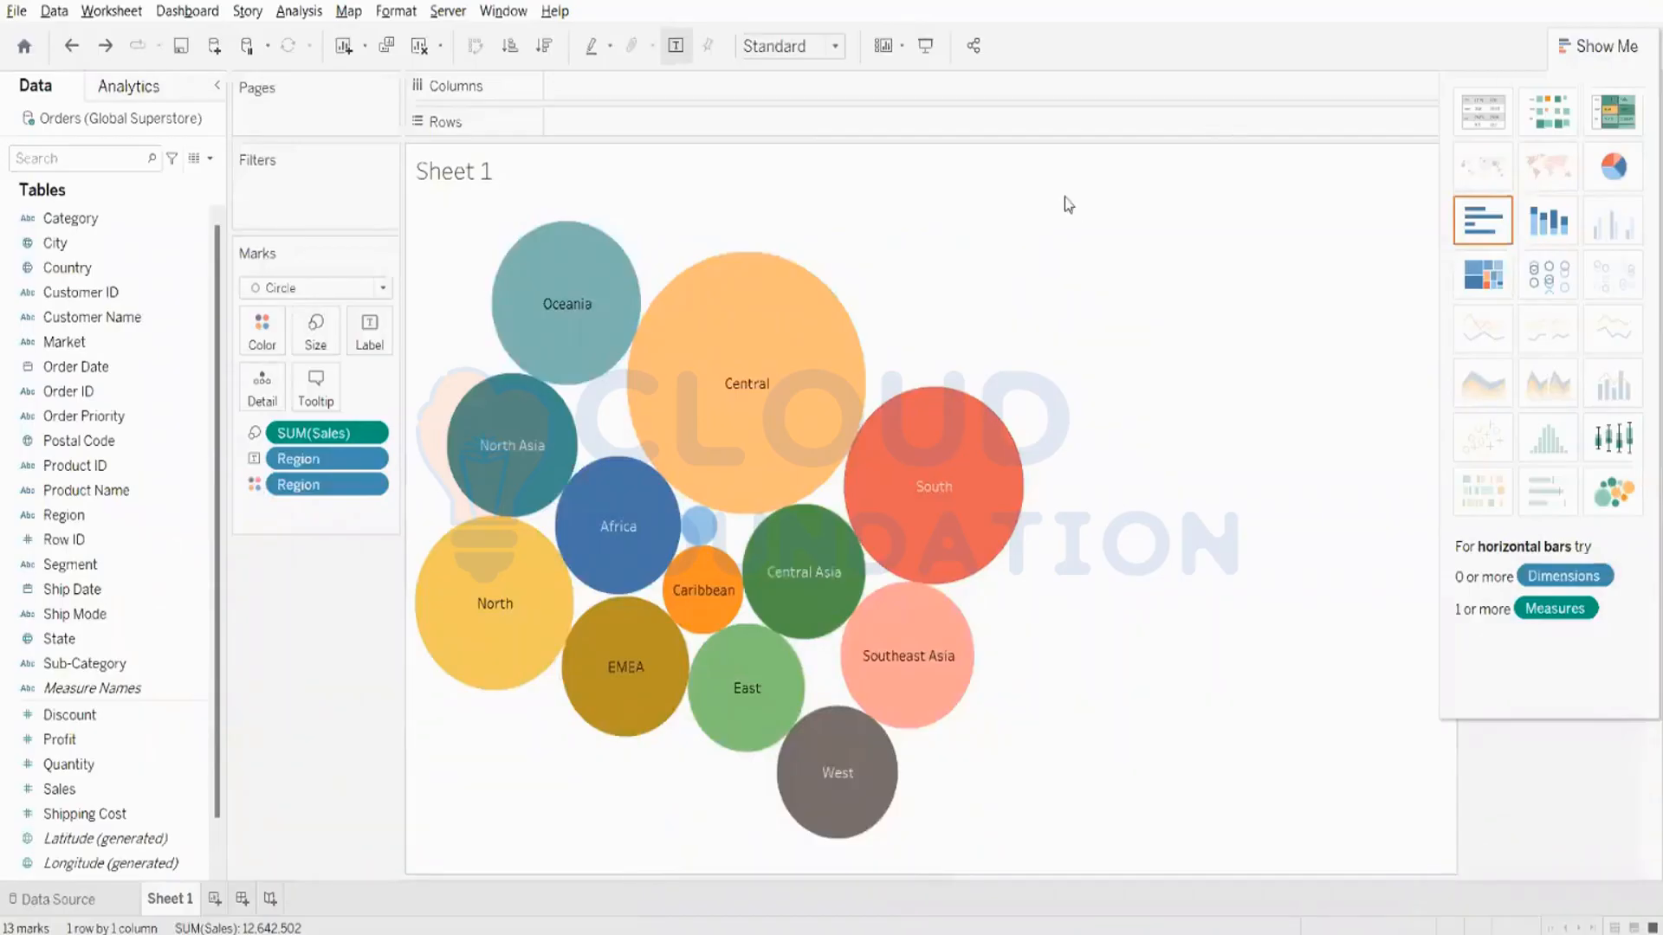
# - Clear the sheet and build a vertical bar chart of Sales by Market
pyautogui.click(420, 46)
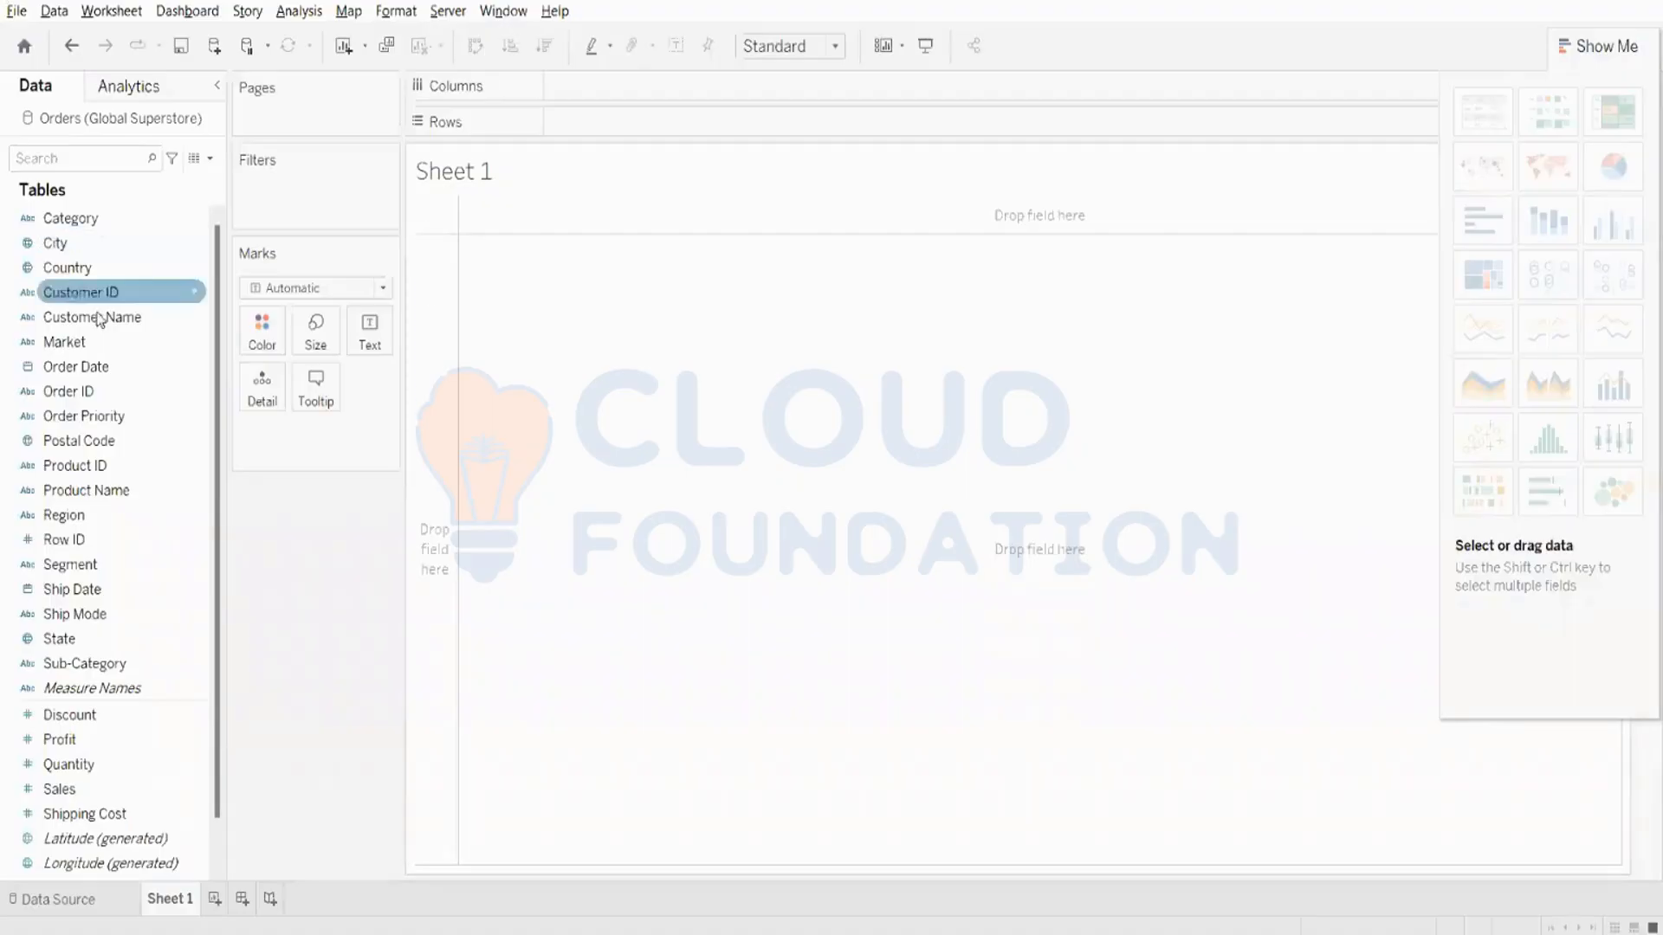
pyautogui.click(78, 346)
pyautogui.moveTo(77, 355); pyautogui.dragTo(624, 100)
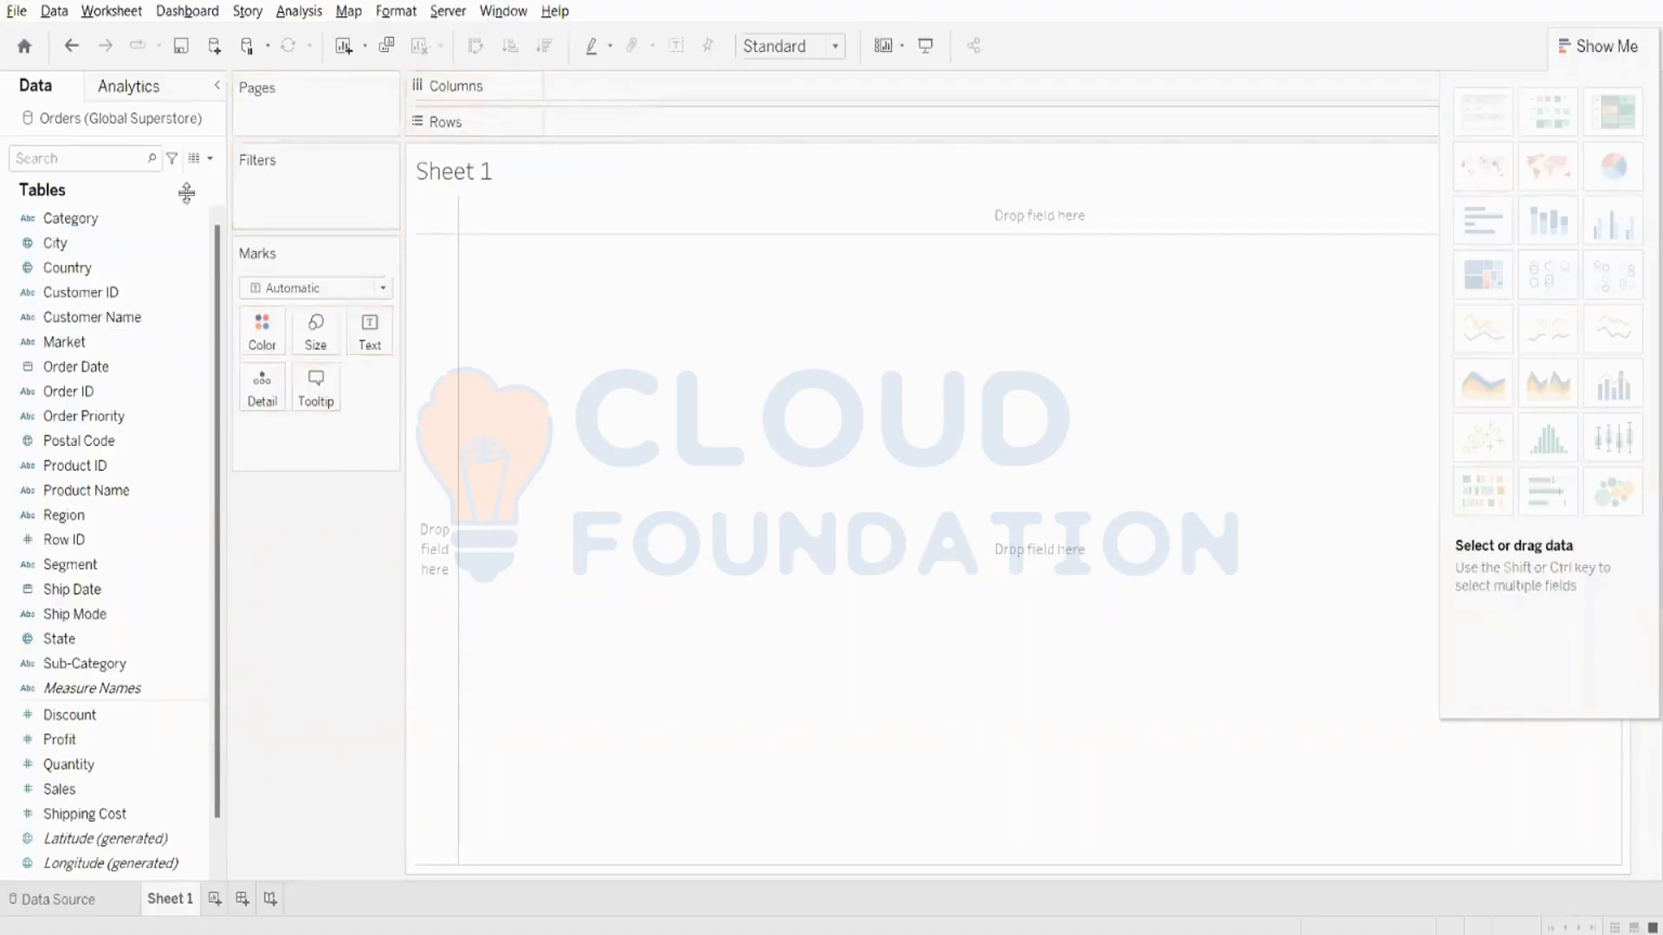
pyautogui.moveTo(65, 344); pyautogui.dragTo(658, 86)
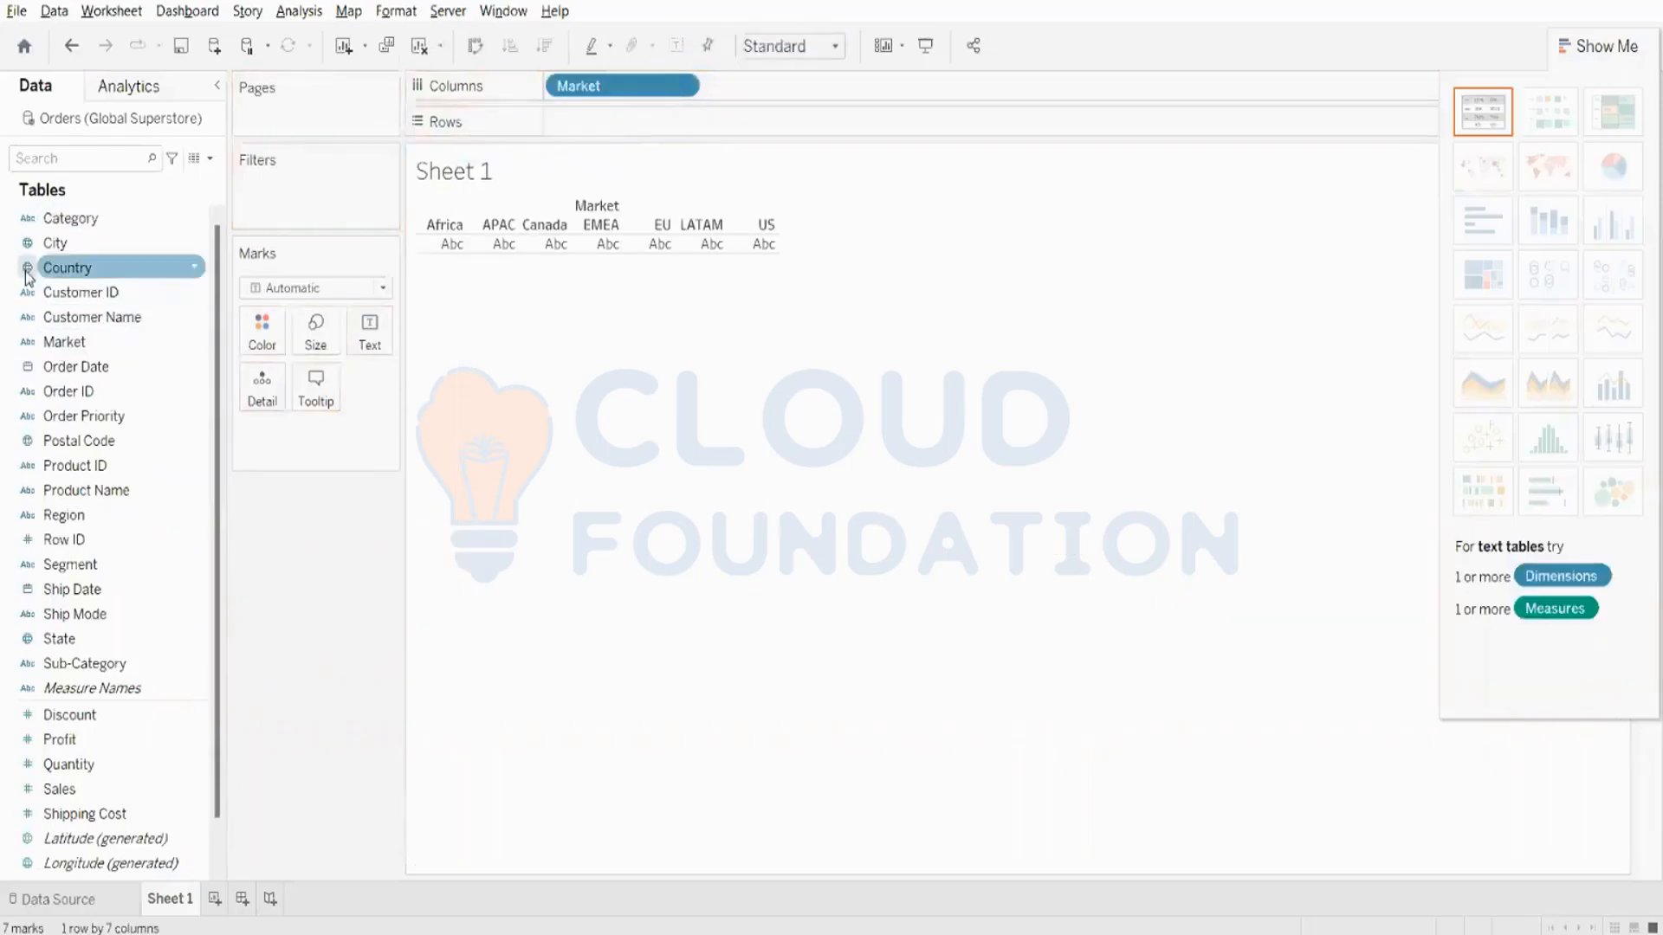
pyautogui.moveTo(54, 788); pyautogui.dragTo(856, 120)
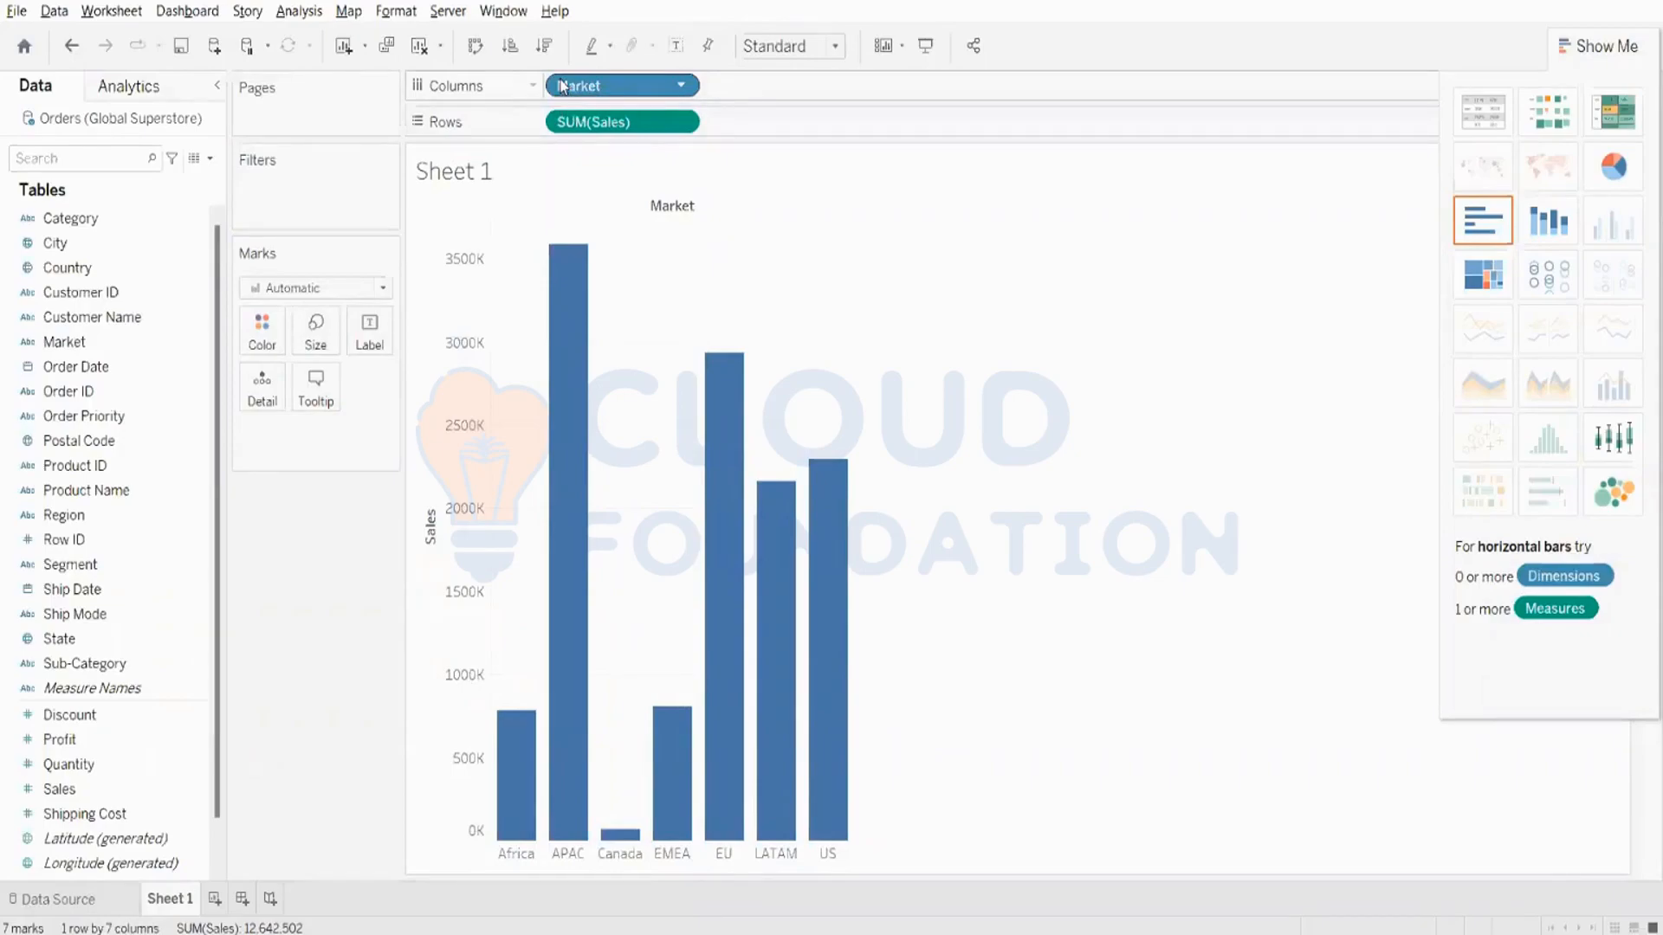
# - Clear the sheet and build a line chart of Sales by year of Order Date
pyautogui.click(411, 50)
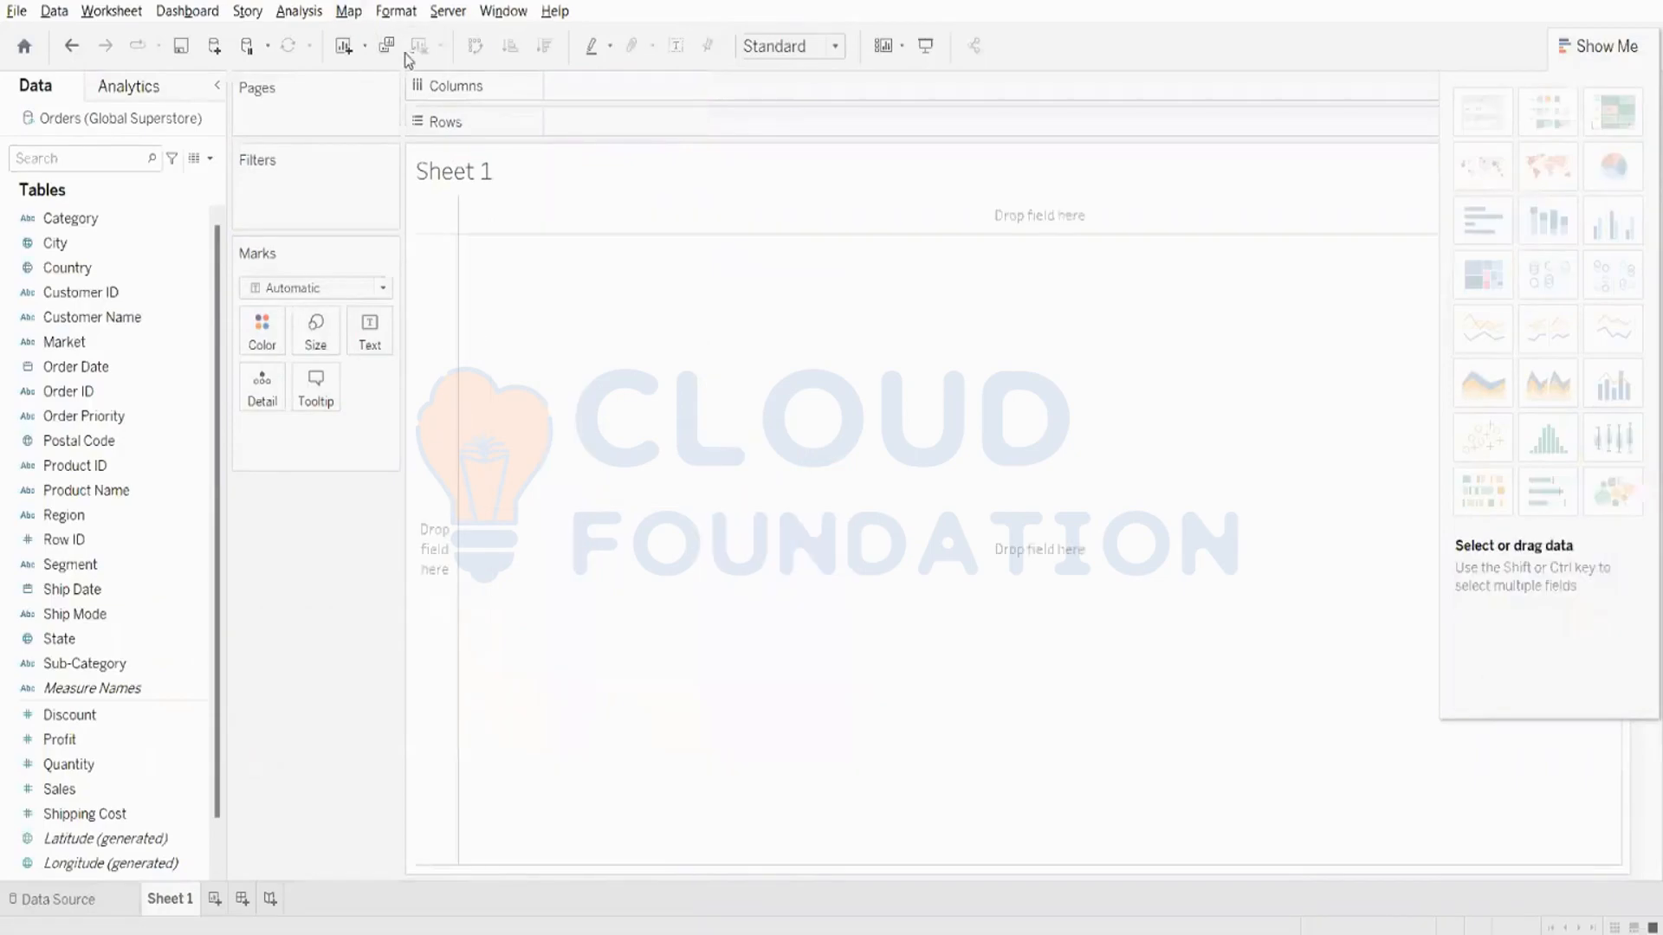
pyautogui.click(70, 392)
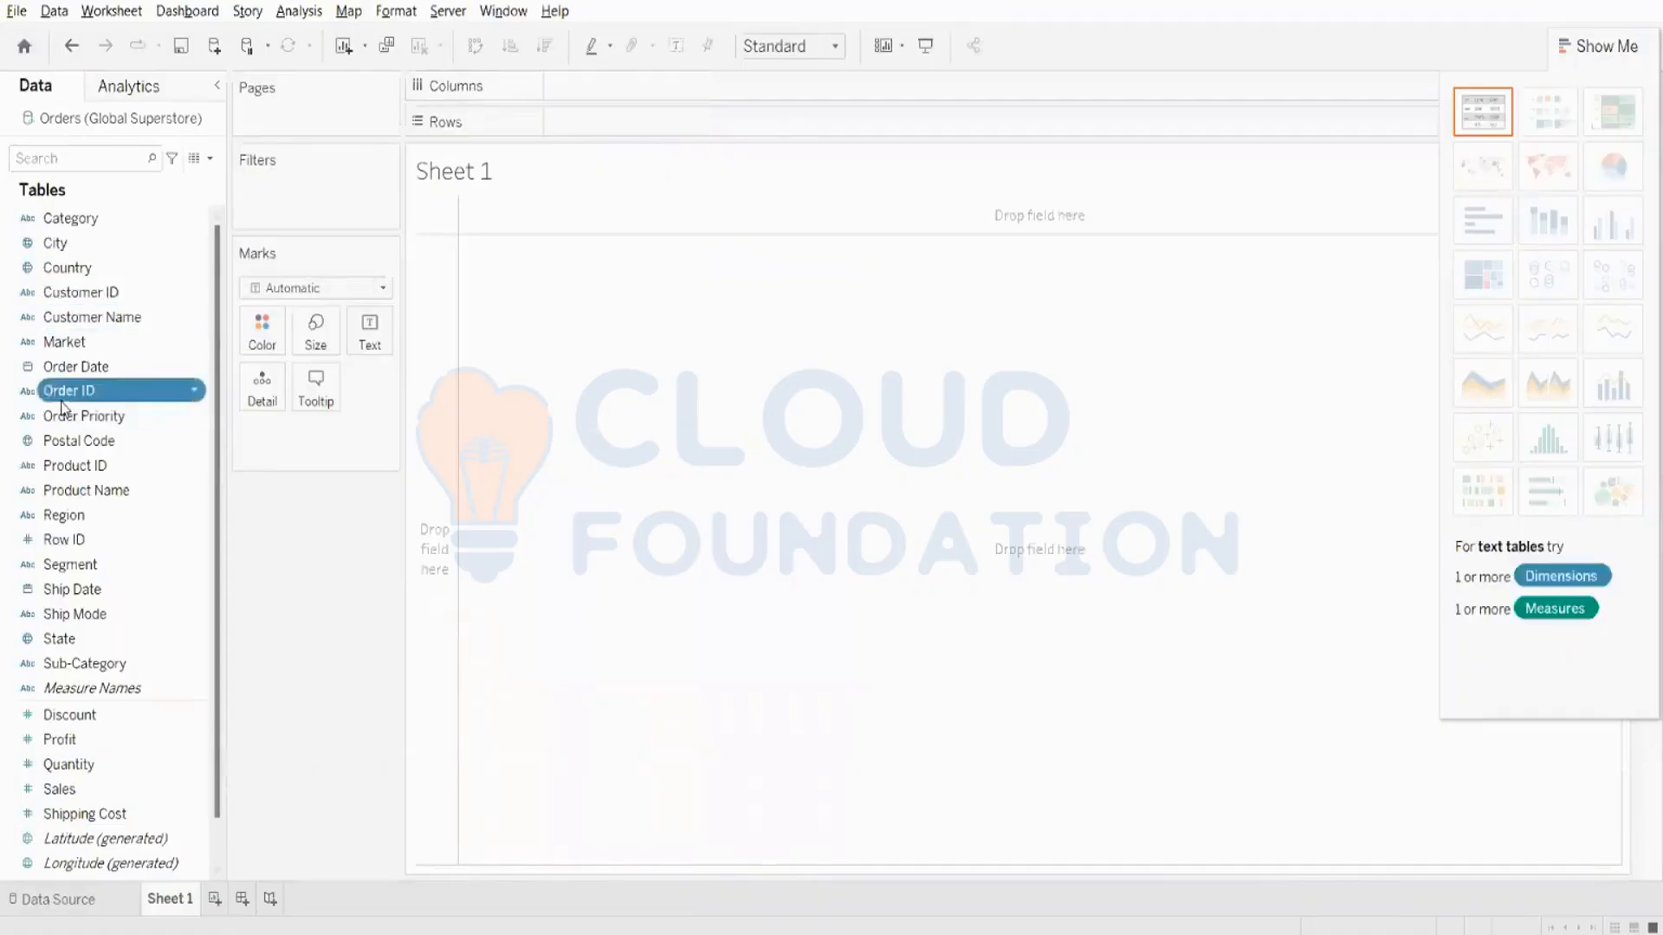
pyautogui.moveTo(69, 391); pyautogui.dragTo(461, 47)
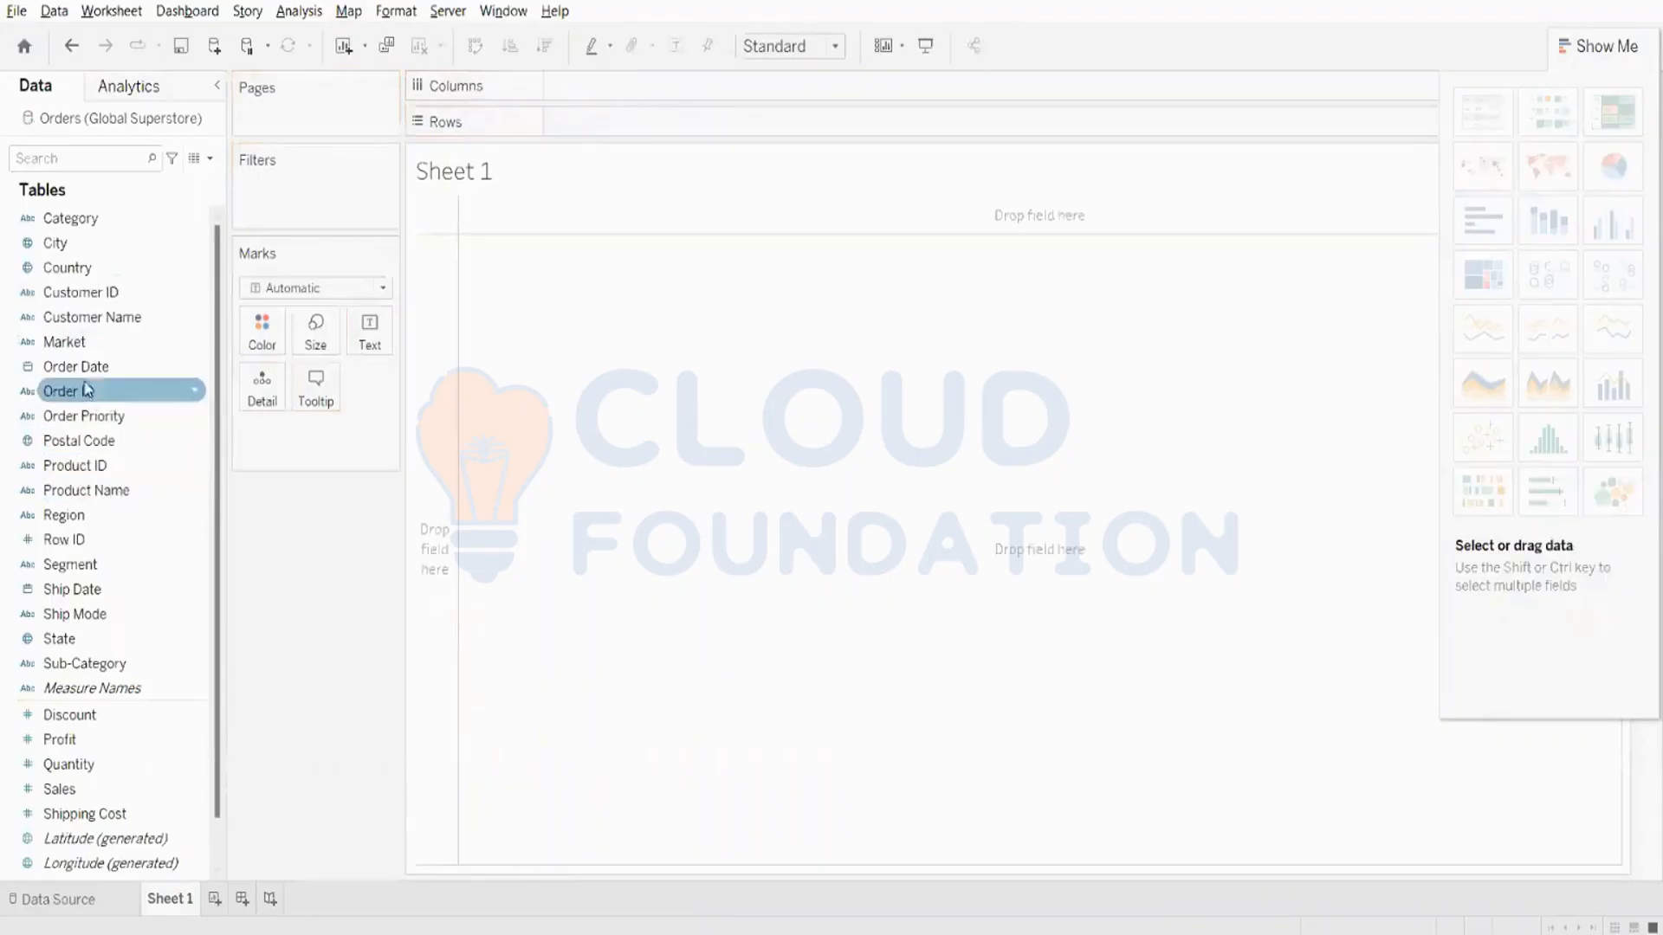
pyautogui.moveTo(89, 379); pyautogui.dragTo(601, 91)
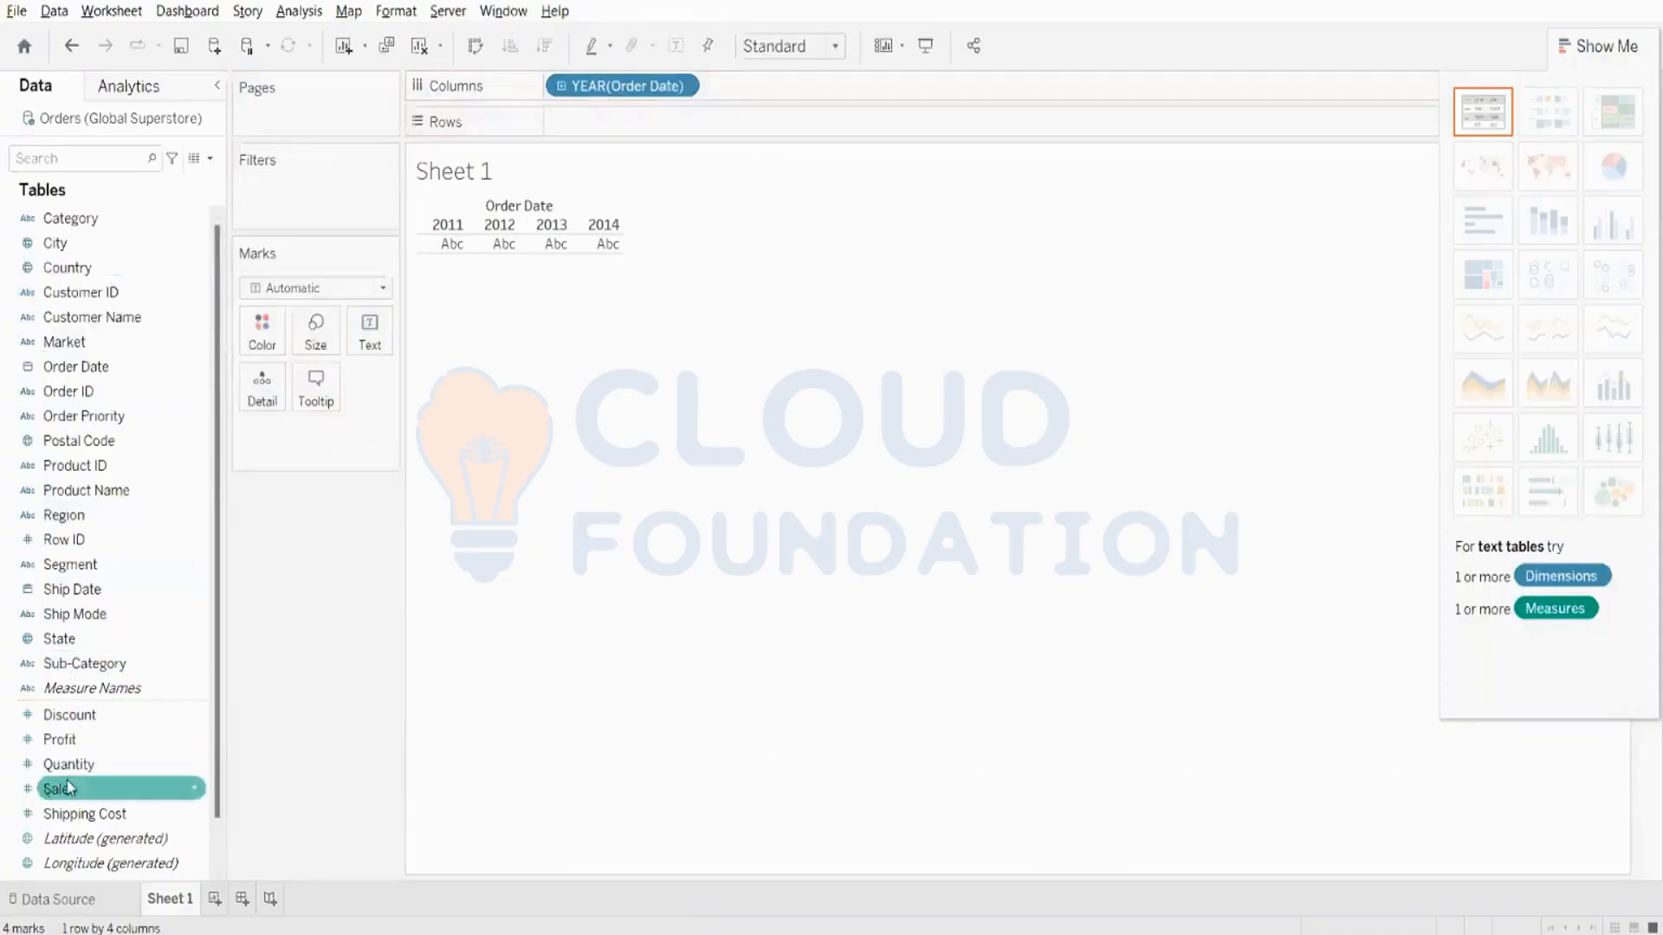
pyautogui.moveTo(69, 790); pyautogui.dragTo(606, 126)
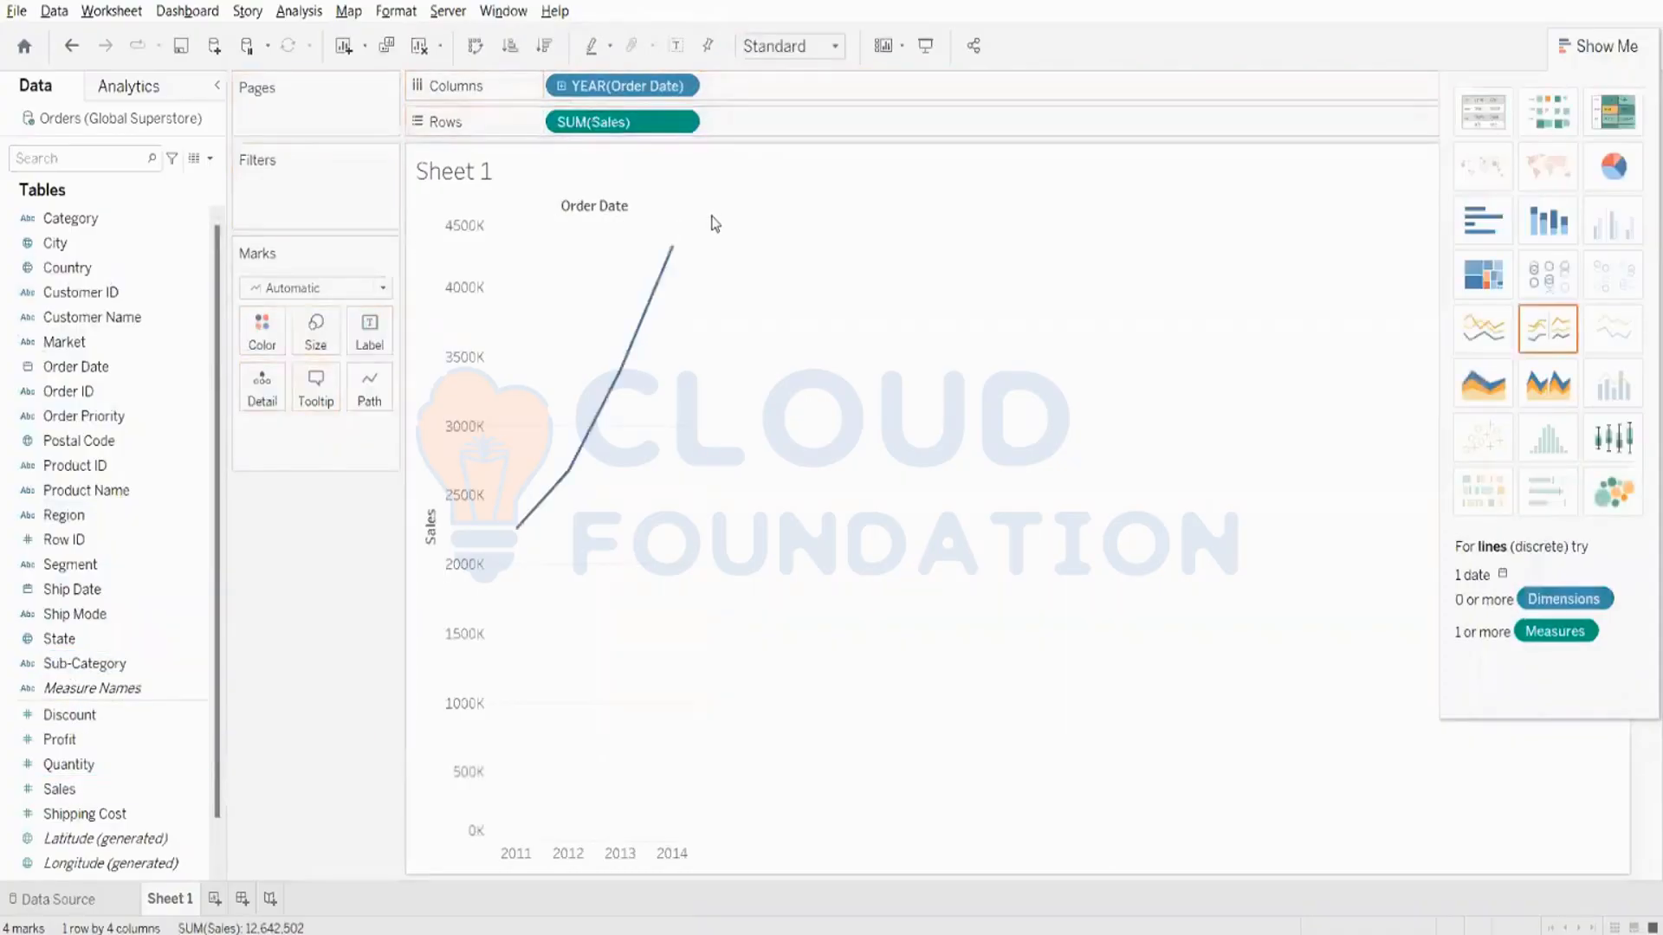
# - Split the yearly Sales line into separate coloured lines by Market and inspect the Sales axis
pyautogui.moveTo(60, 342); pyautogui.dragTo(267, 338)
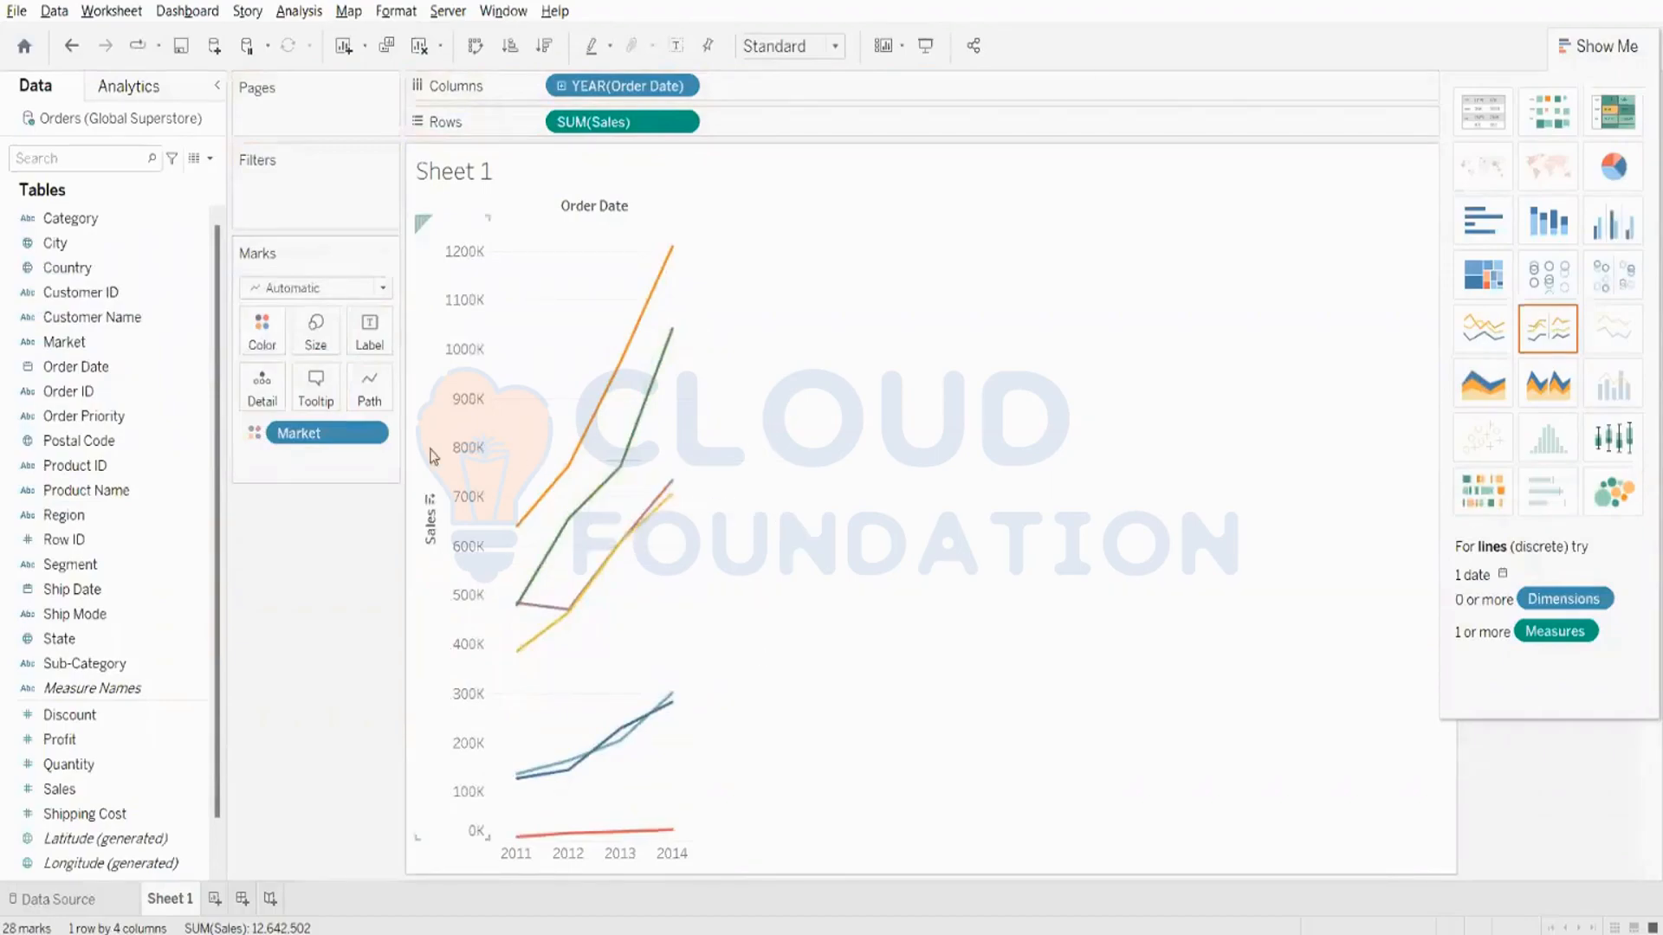
pyautogui.moveTo(674, 840)
pyautogui.click(451, 414)
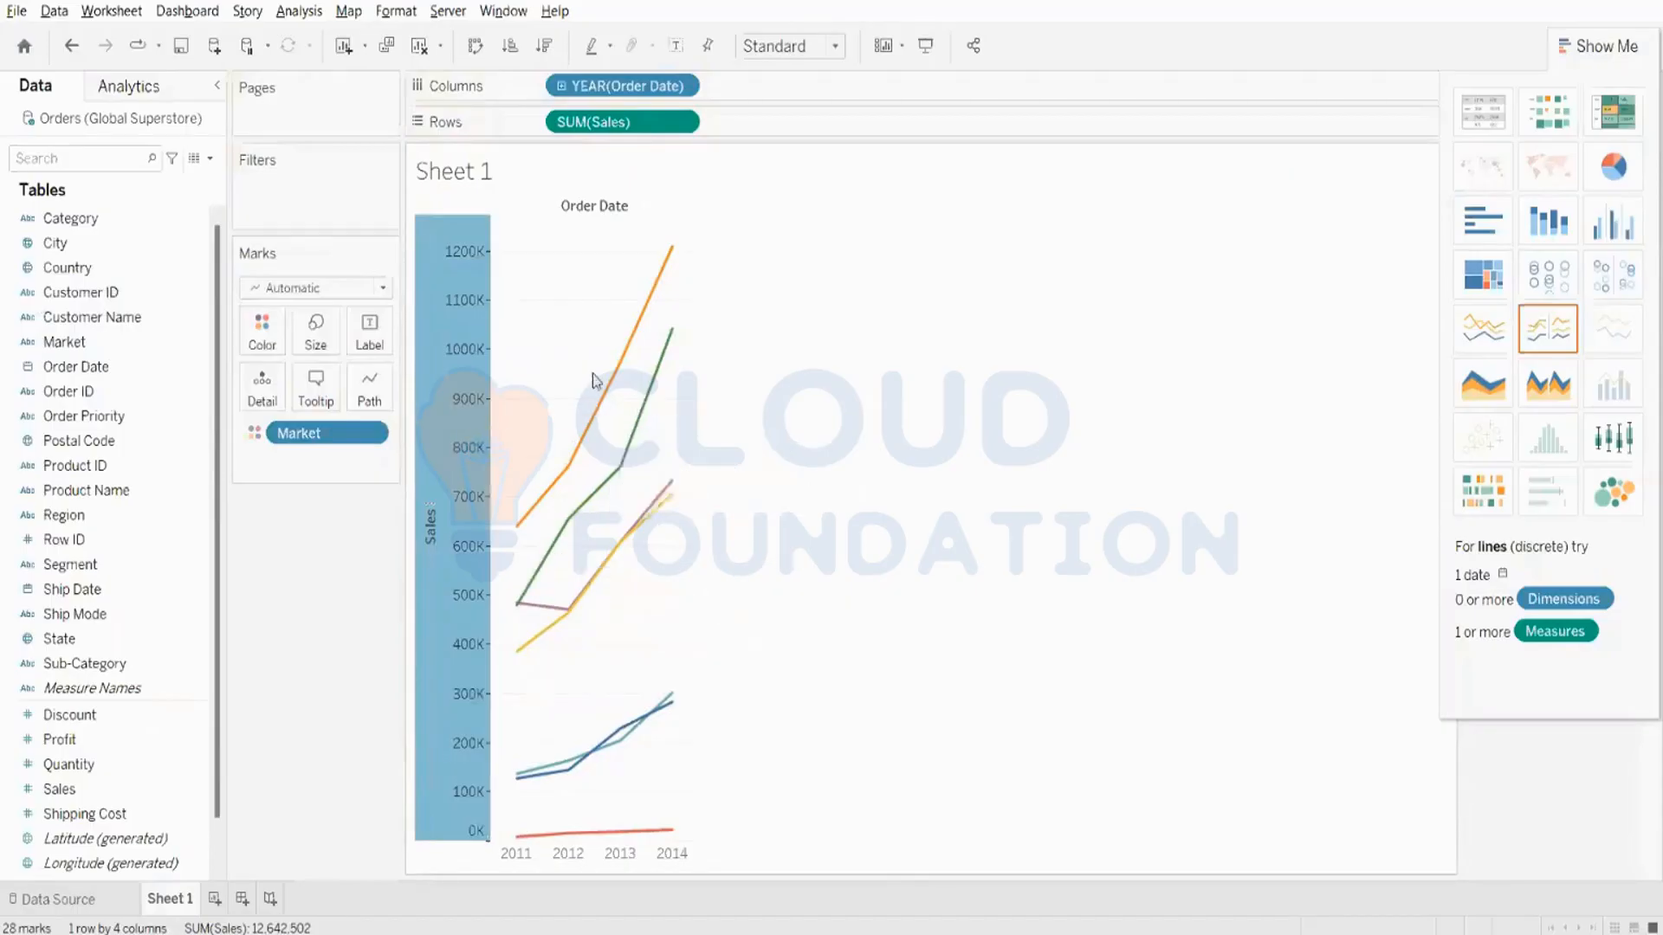
pyautogui.moveTo(603, 494)
# - Apply a Rank quick table calculation to Sales and hide the chart suggestions to reveal the Market legend
pyautogui.rightClick(630, 125)
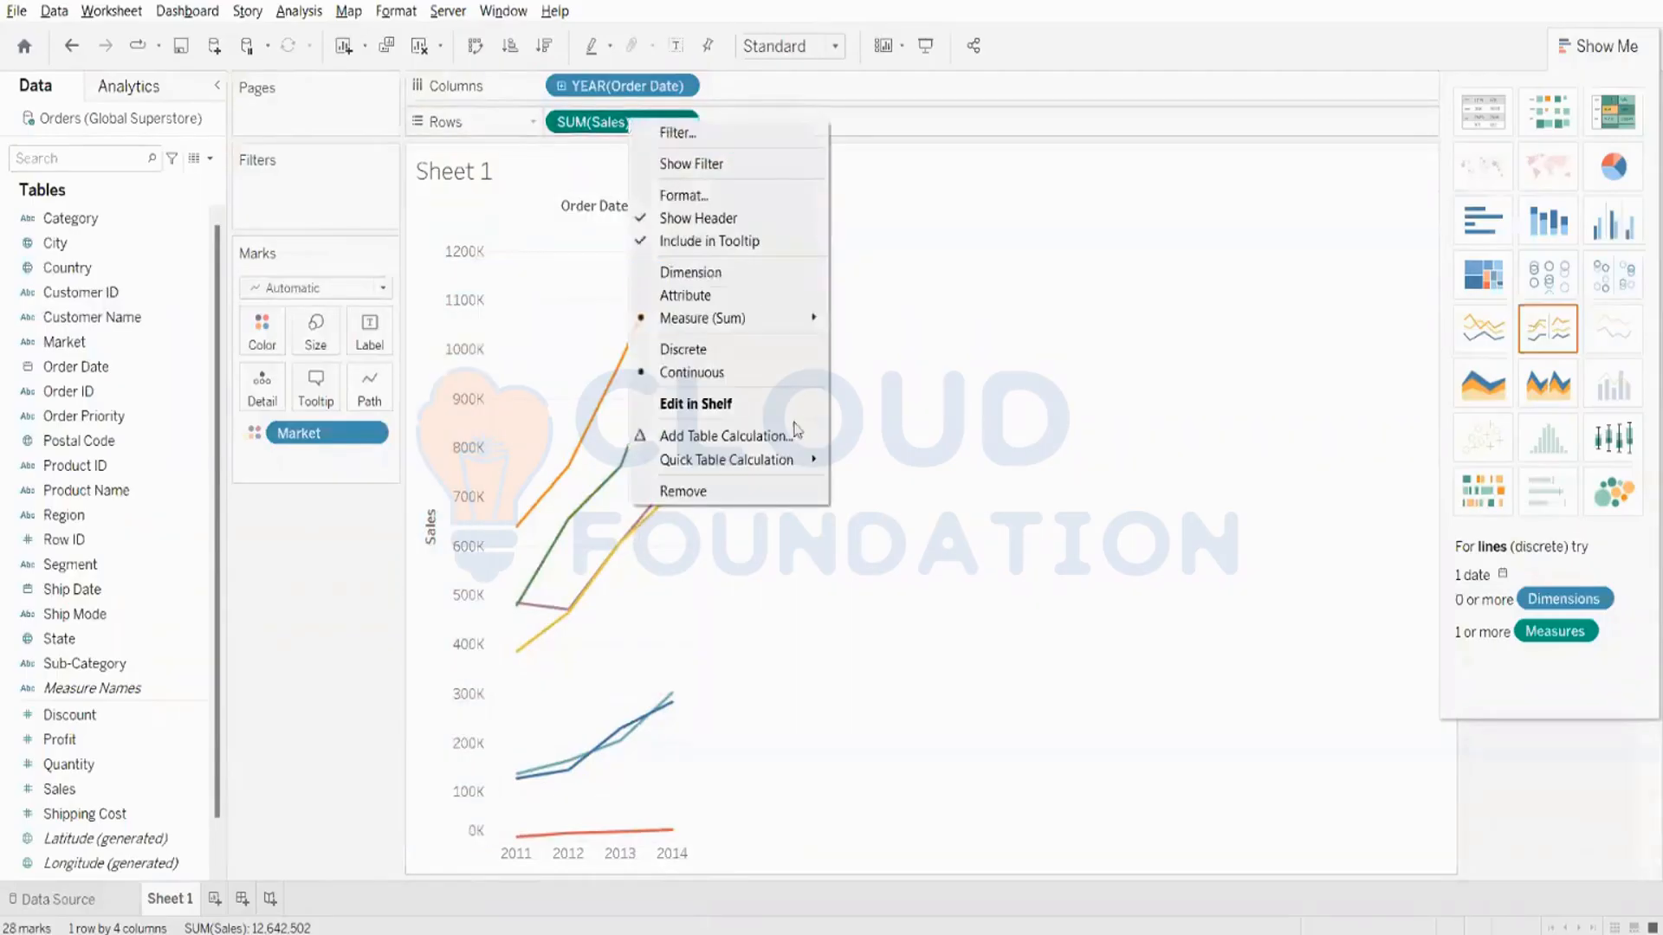
pyautogui.moveTo(800, 468)
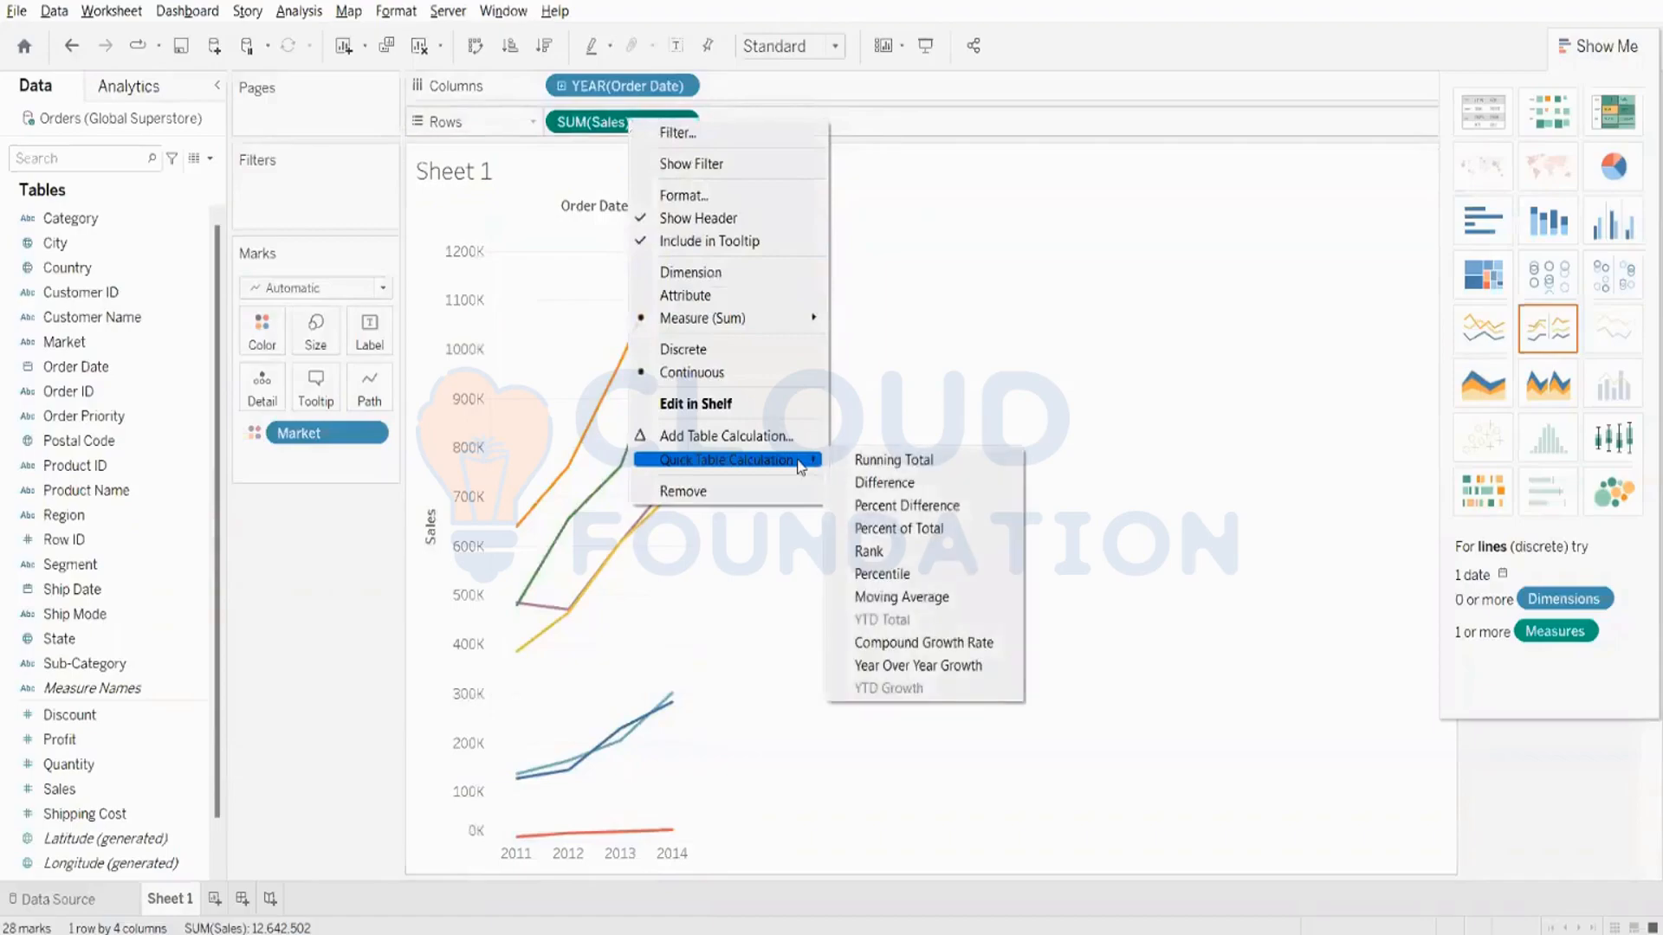
pyautogui.click(877, 554)
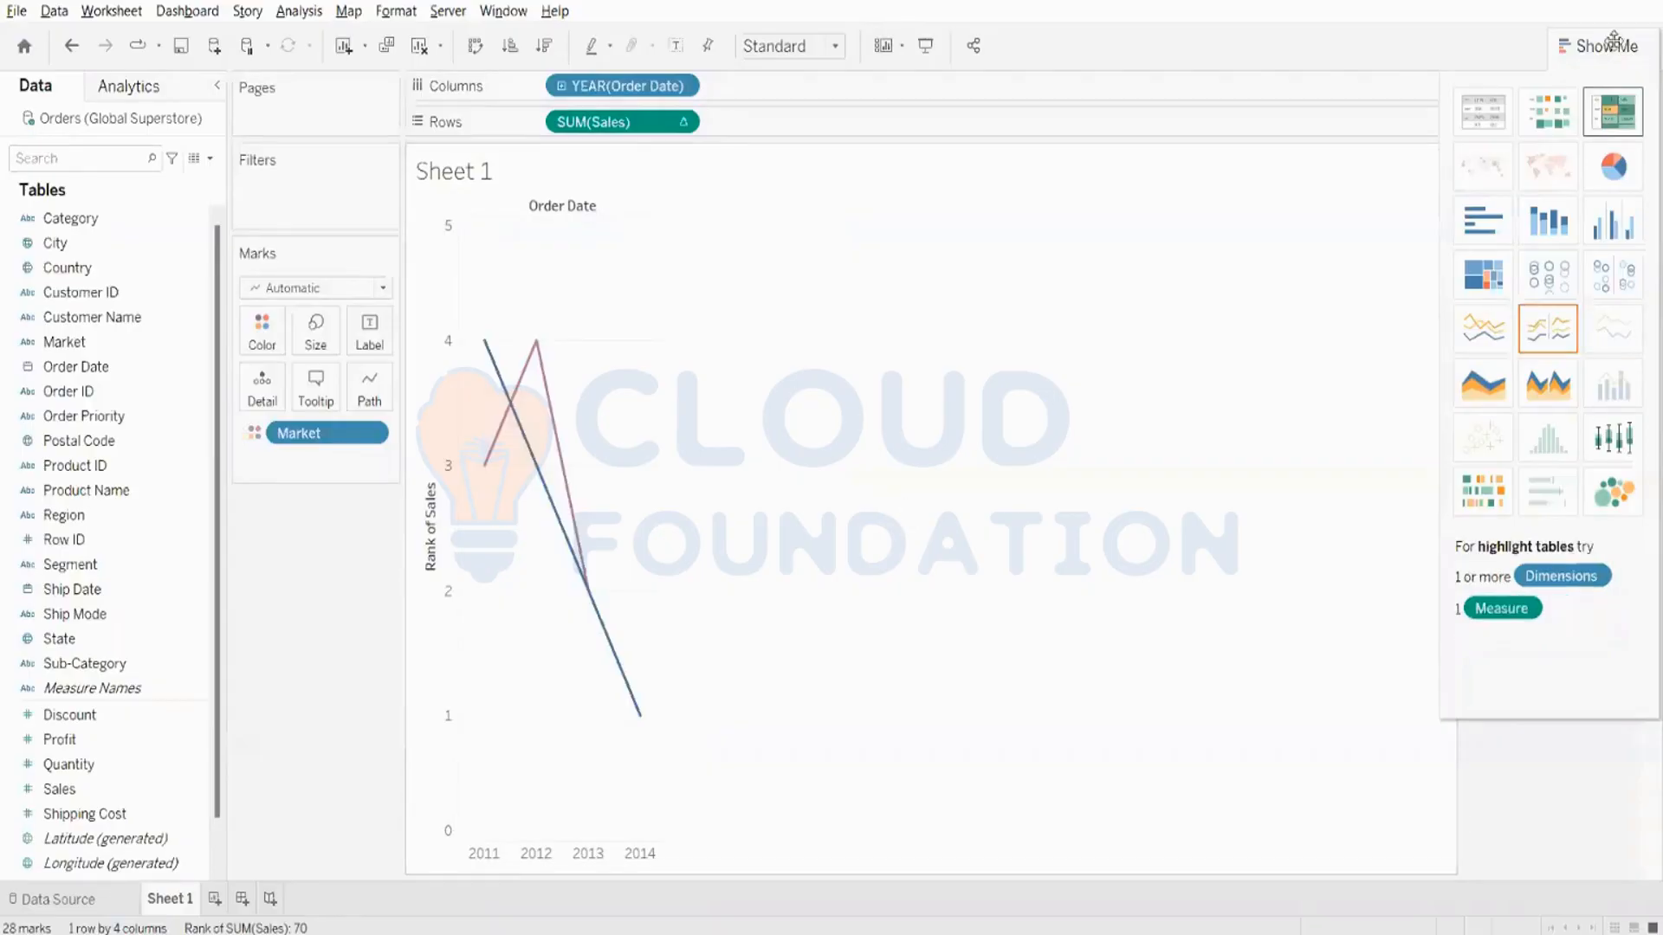
pyautogui.click(1584, 47)
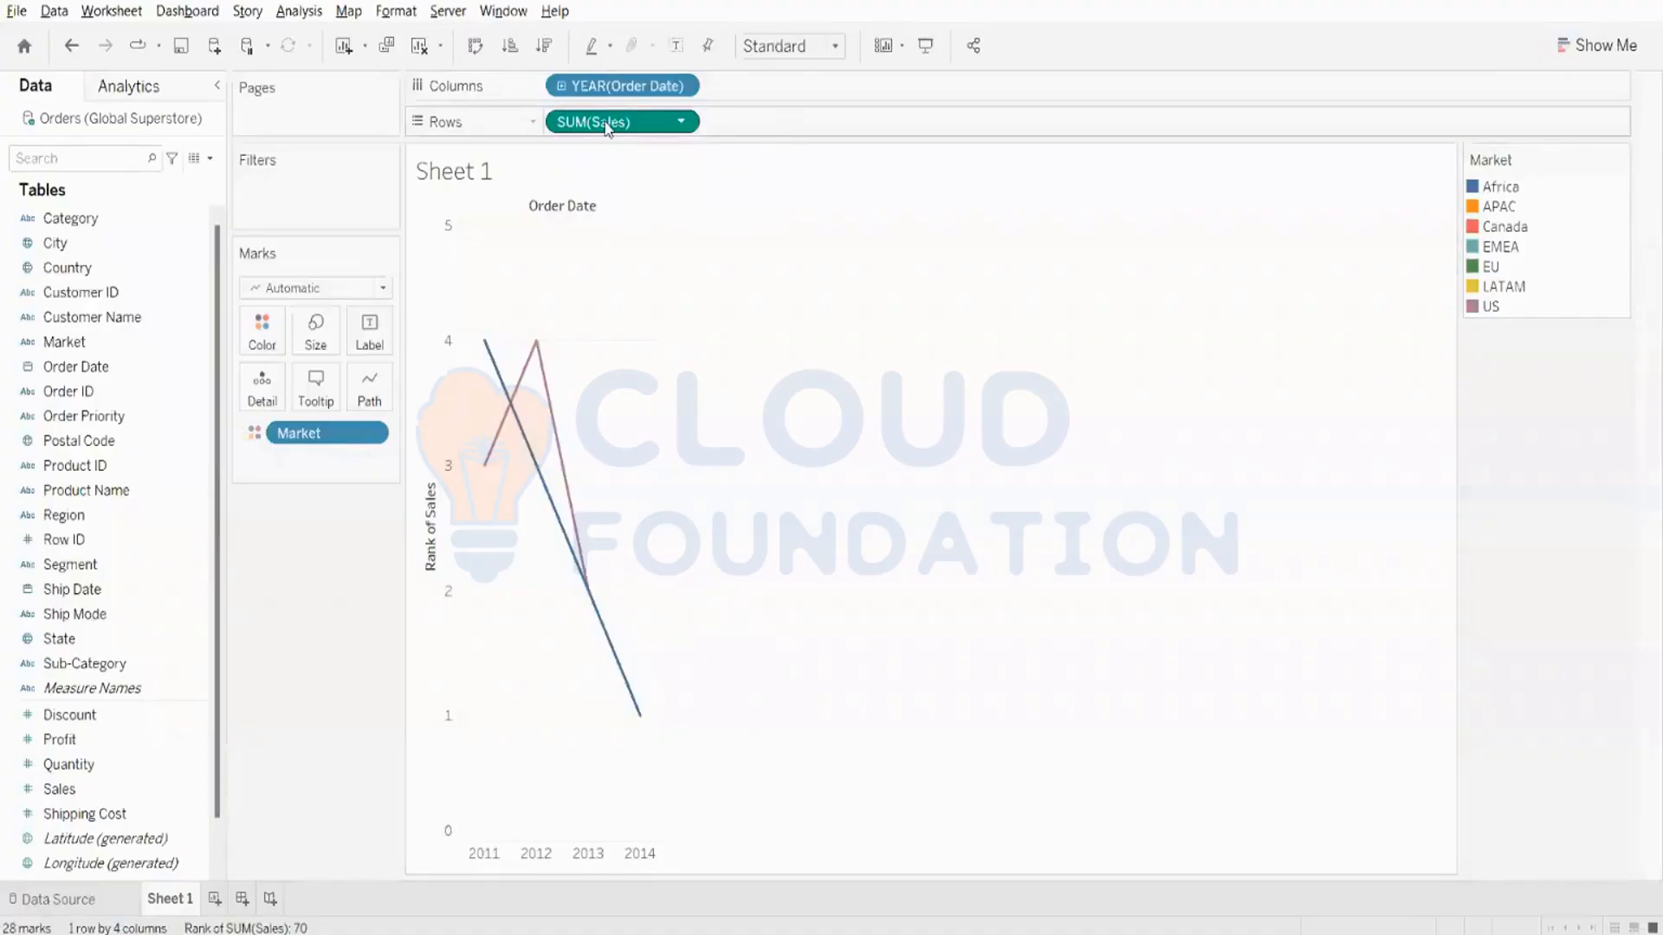
# - Compute the Sales rank using Market and widen the year columns of the chart
pyautogui.rightClick(606, 126)
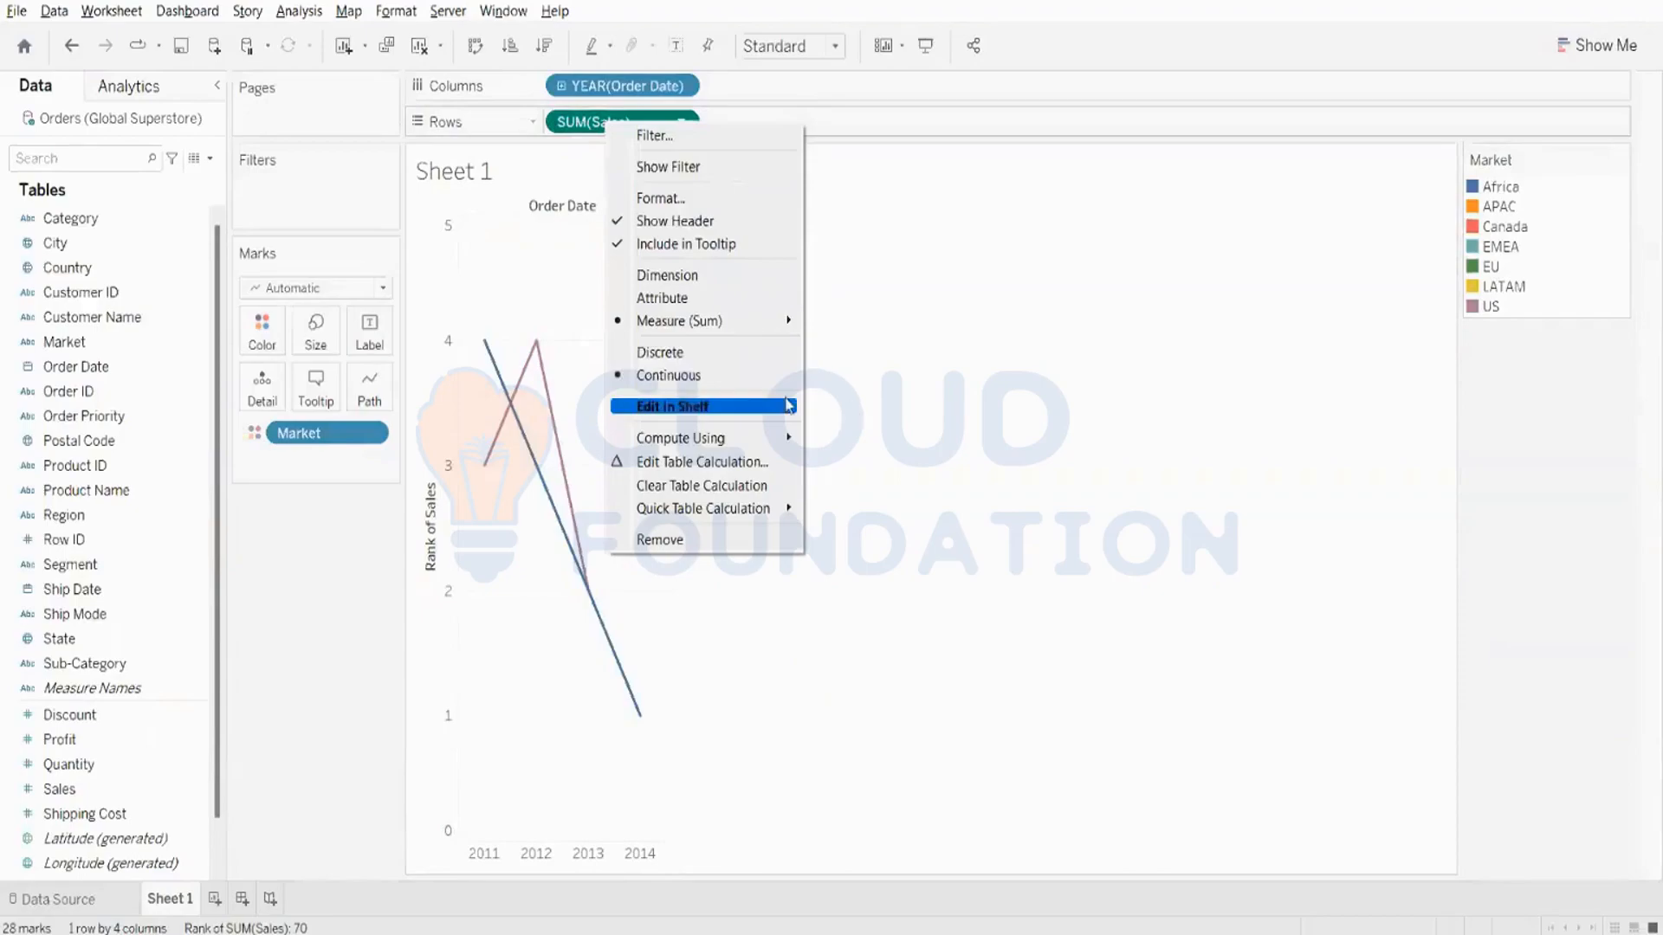
pyautogui.moveTo(734, 445)
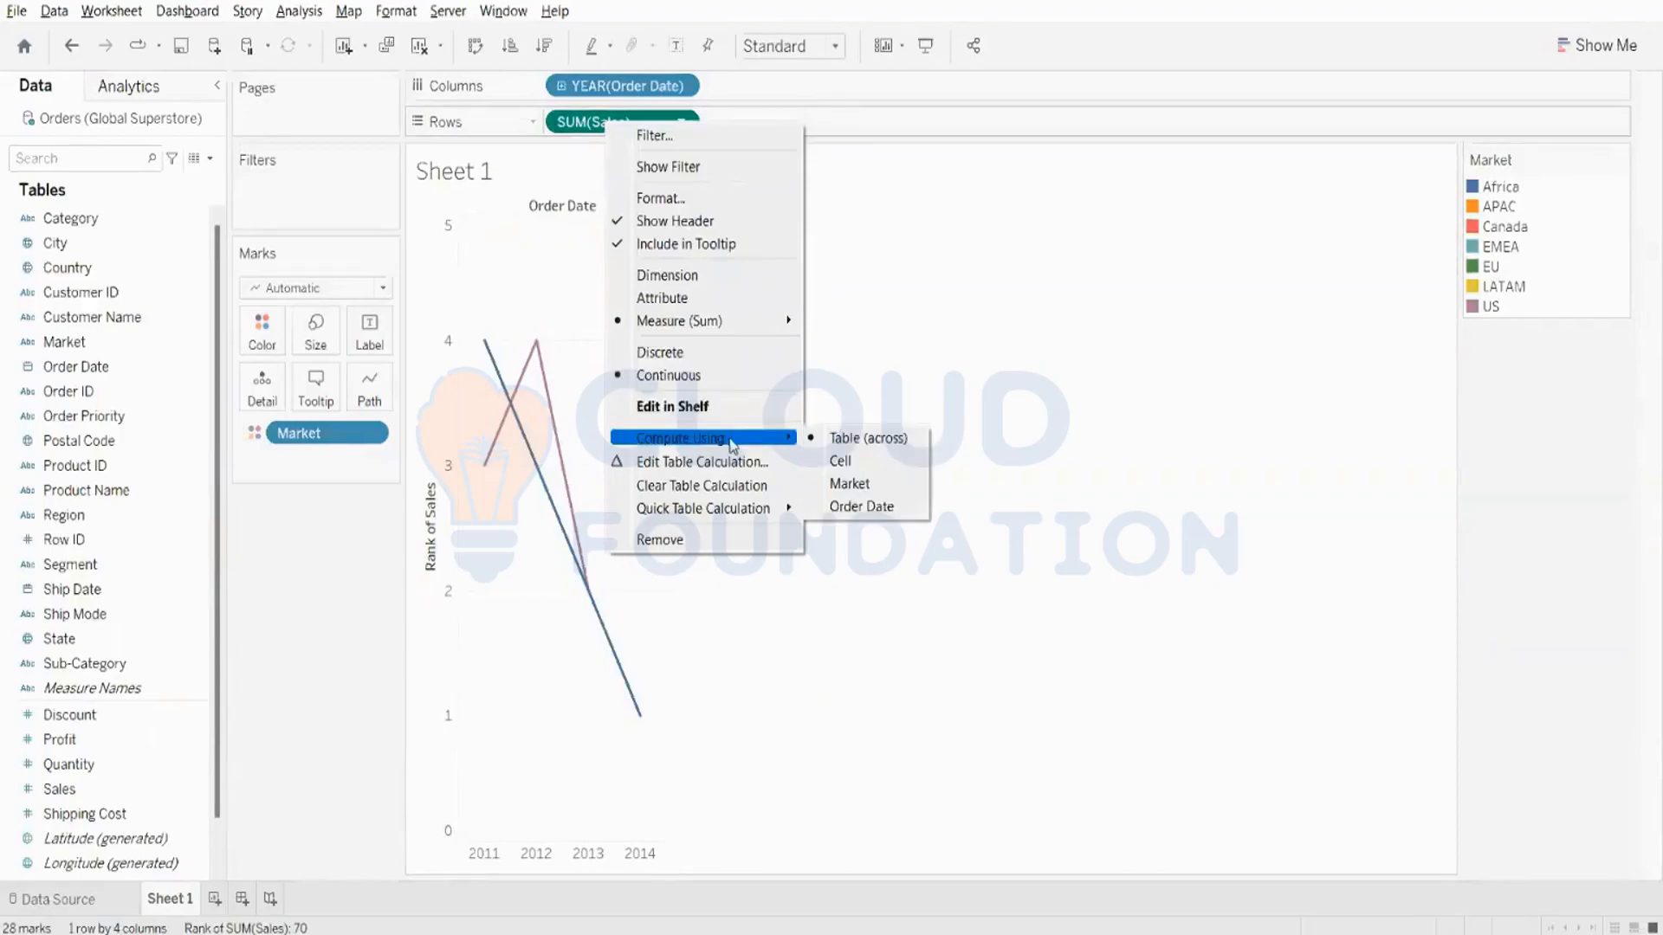
pyautogui.click(838, 484)
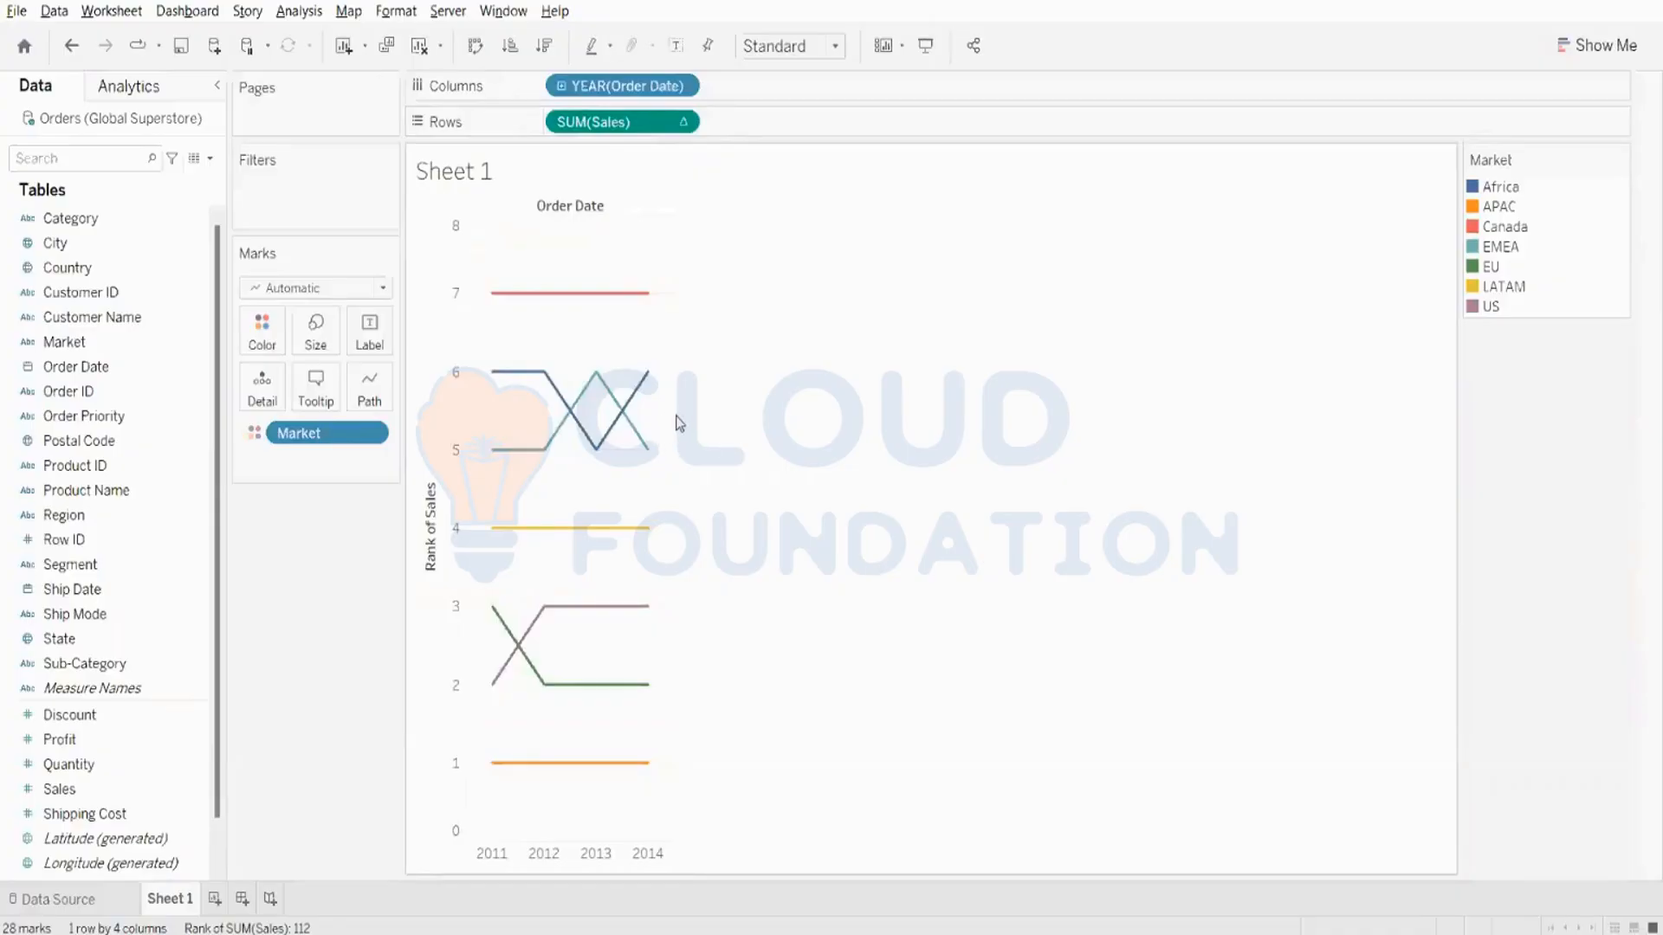
pyautogui.moveTo(671, 424); pyautogui.dragTo(1125, 412)
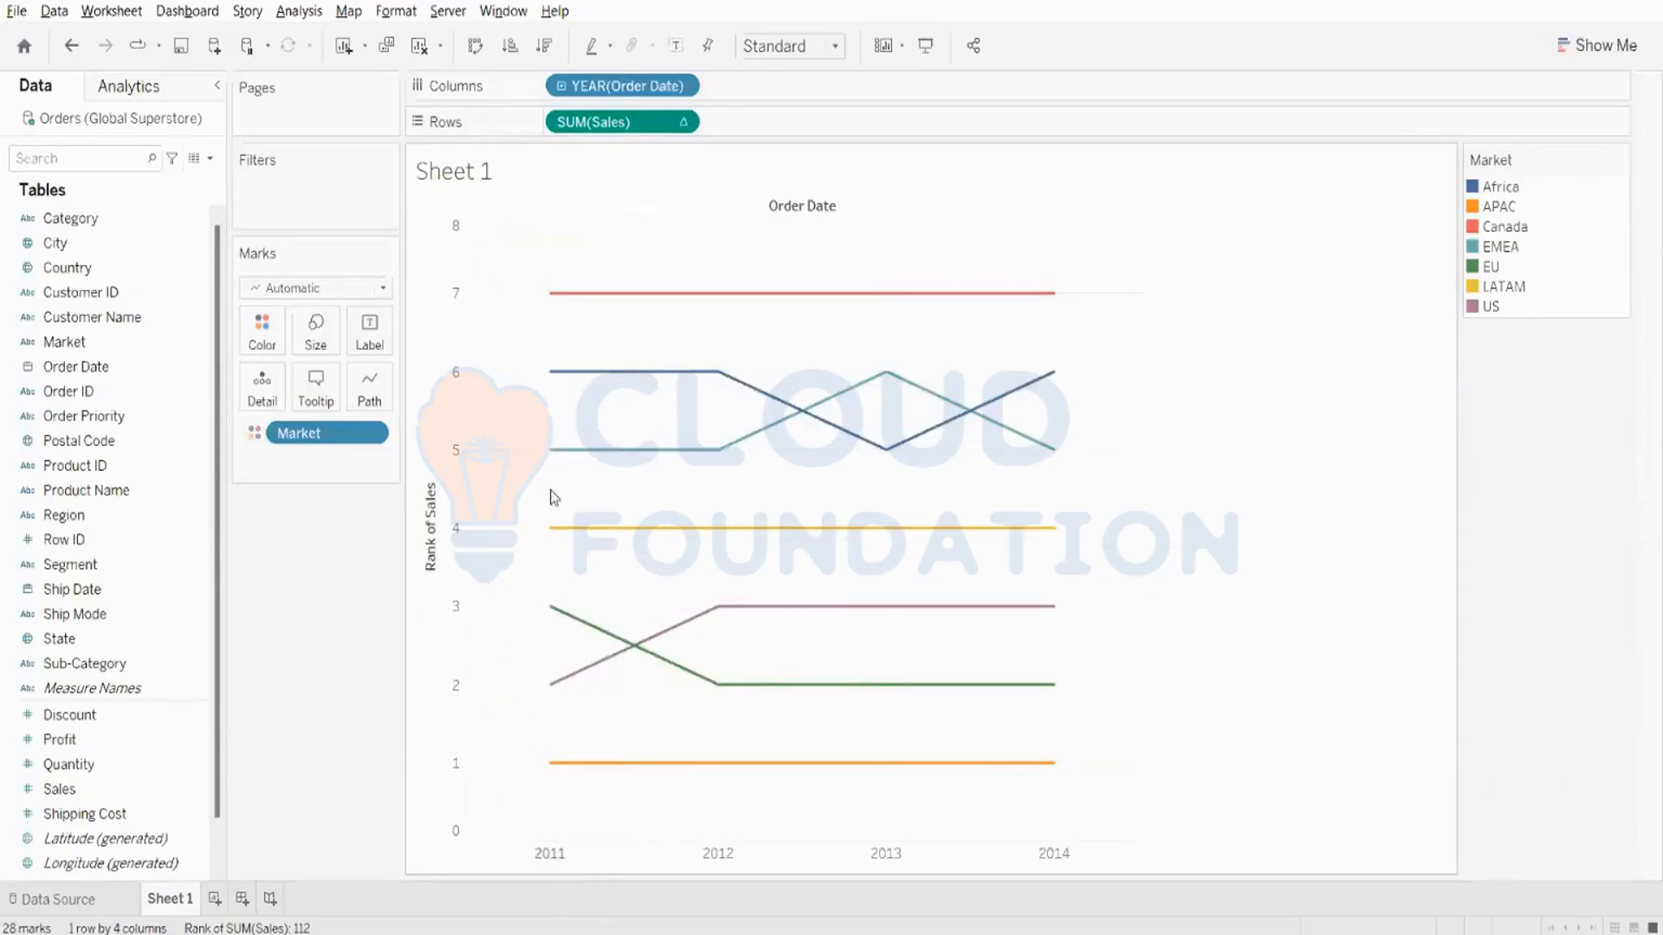
pyautogui.moveTo(565, 454)
# - Make the Sales rank discrete and draw its marks as lines with taller rank rows
pyautogui.rightClick(610, 126)
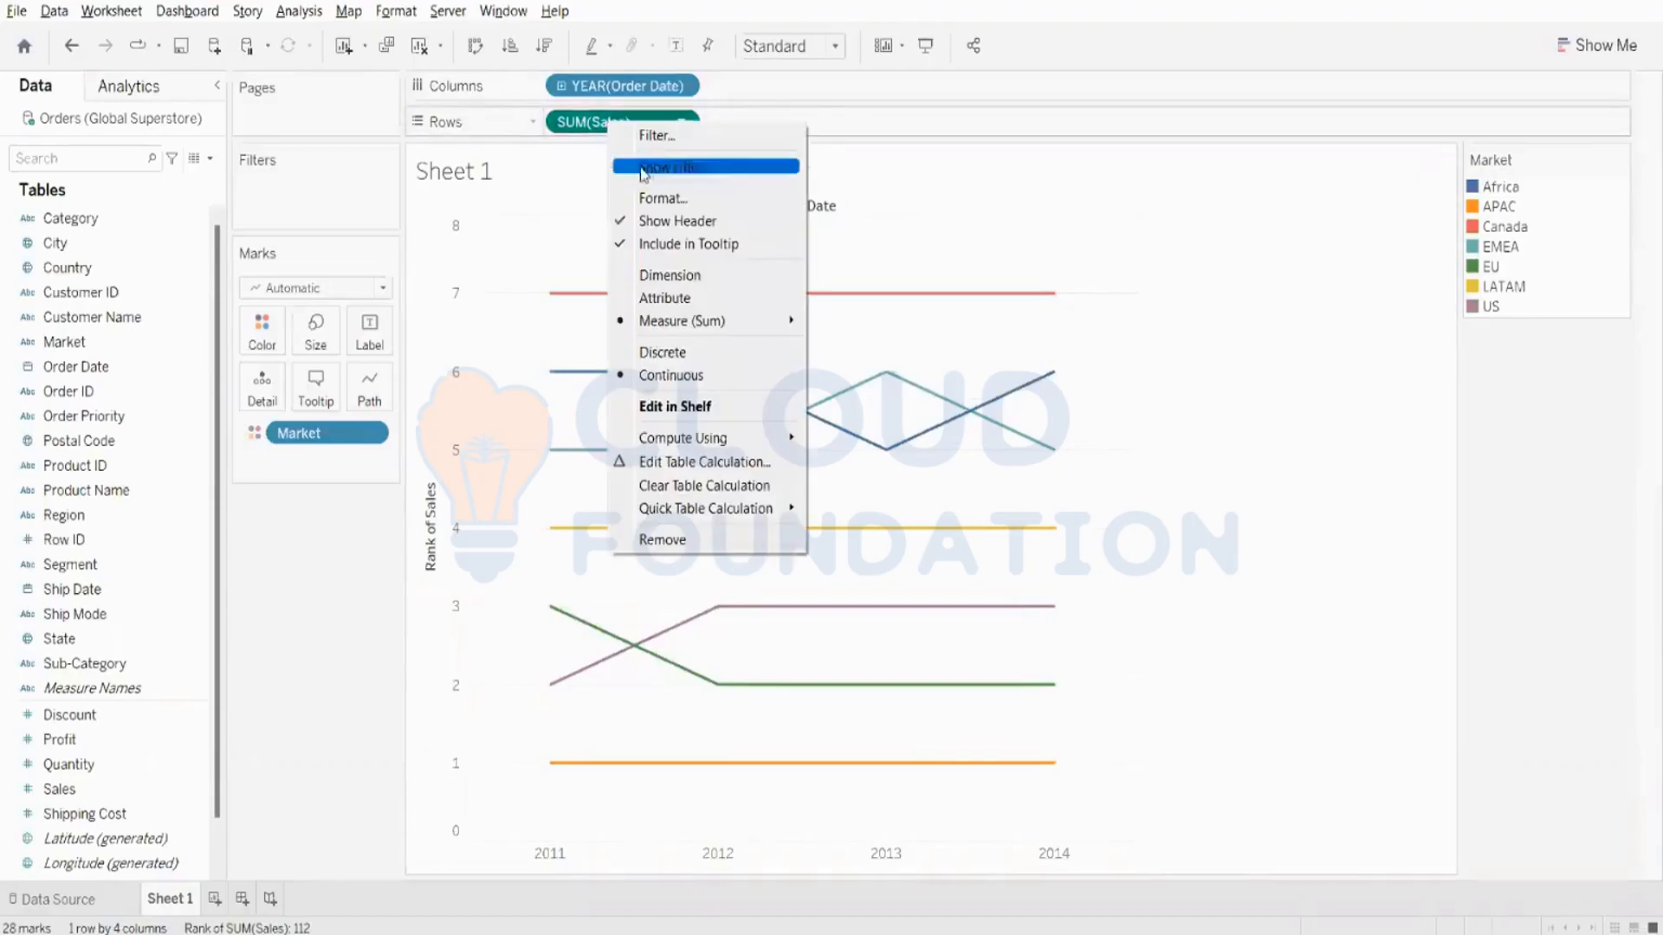
pyautogui.click(691, 353)
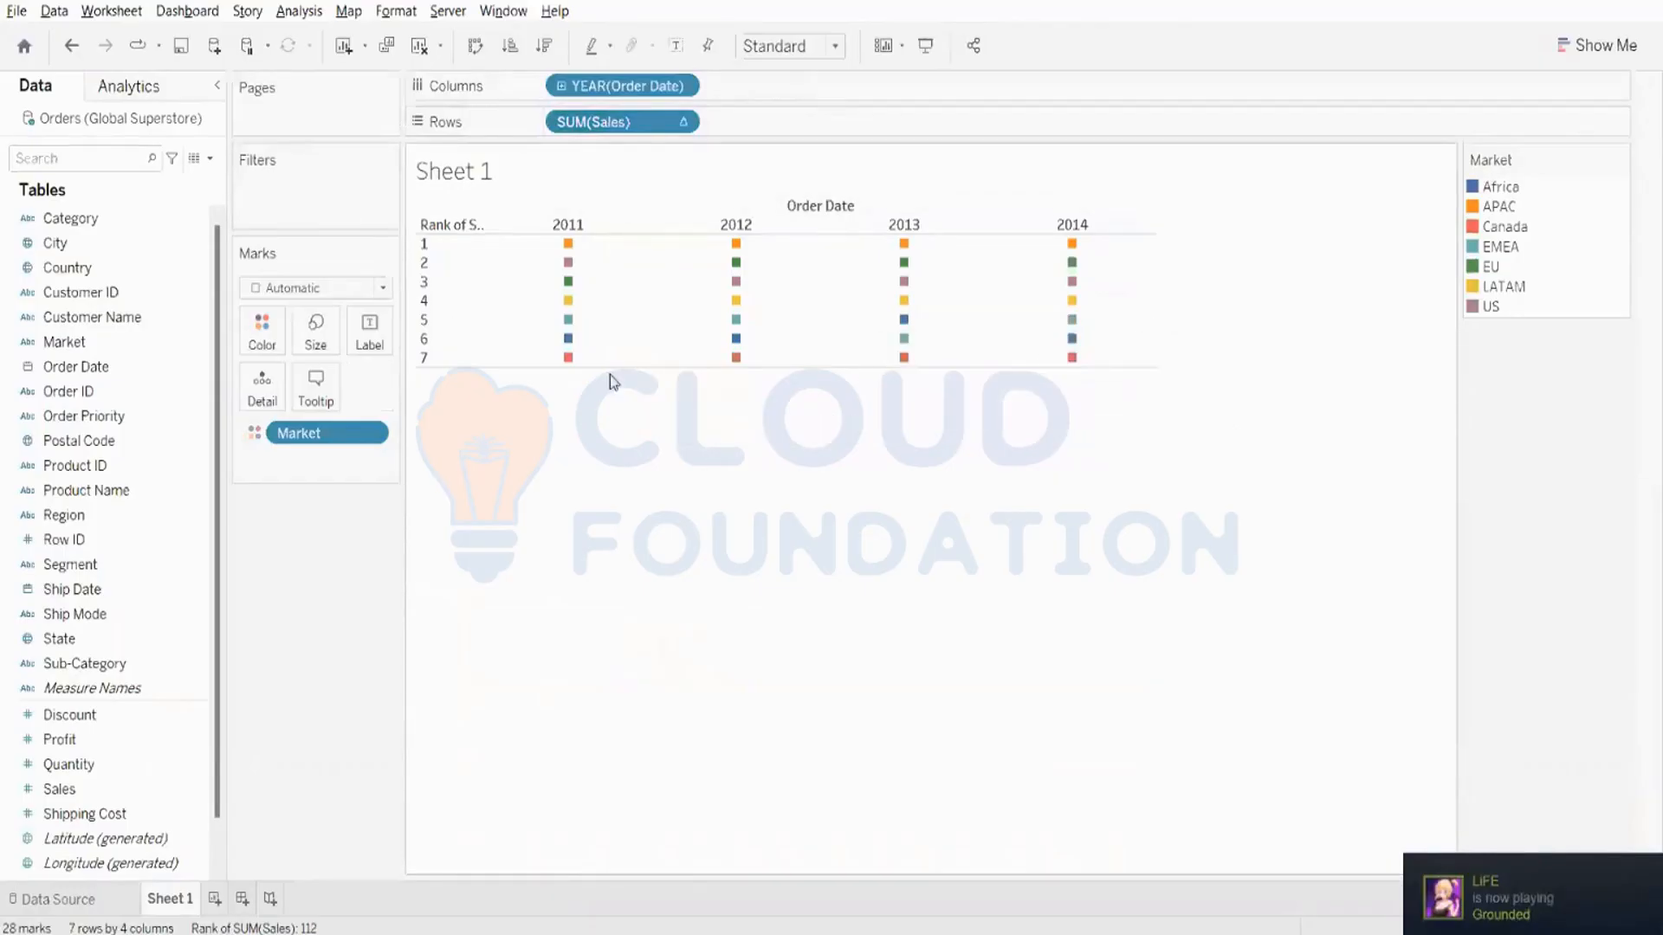
pyautogui.click(367, 287)
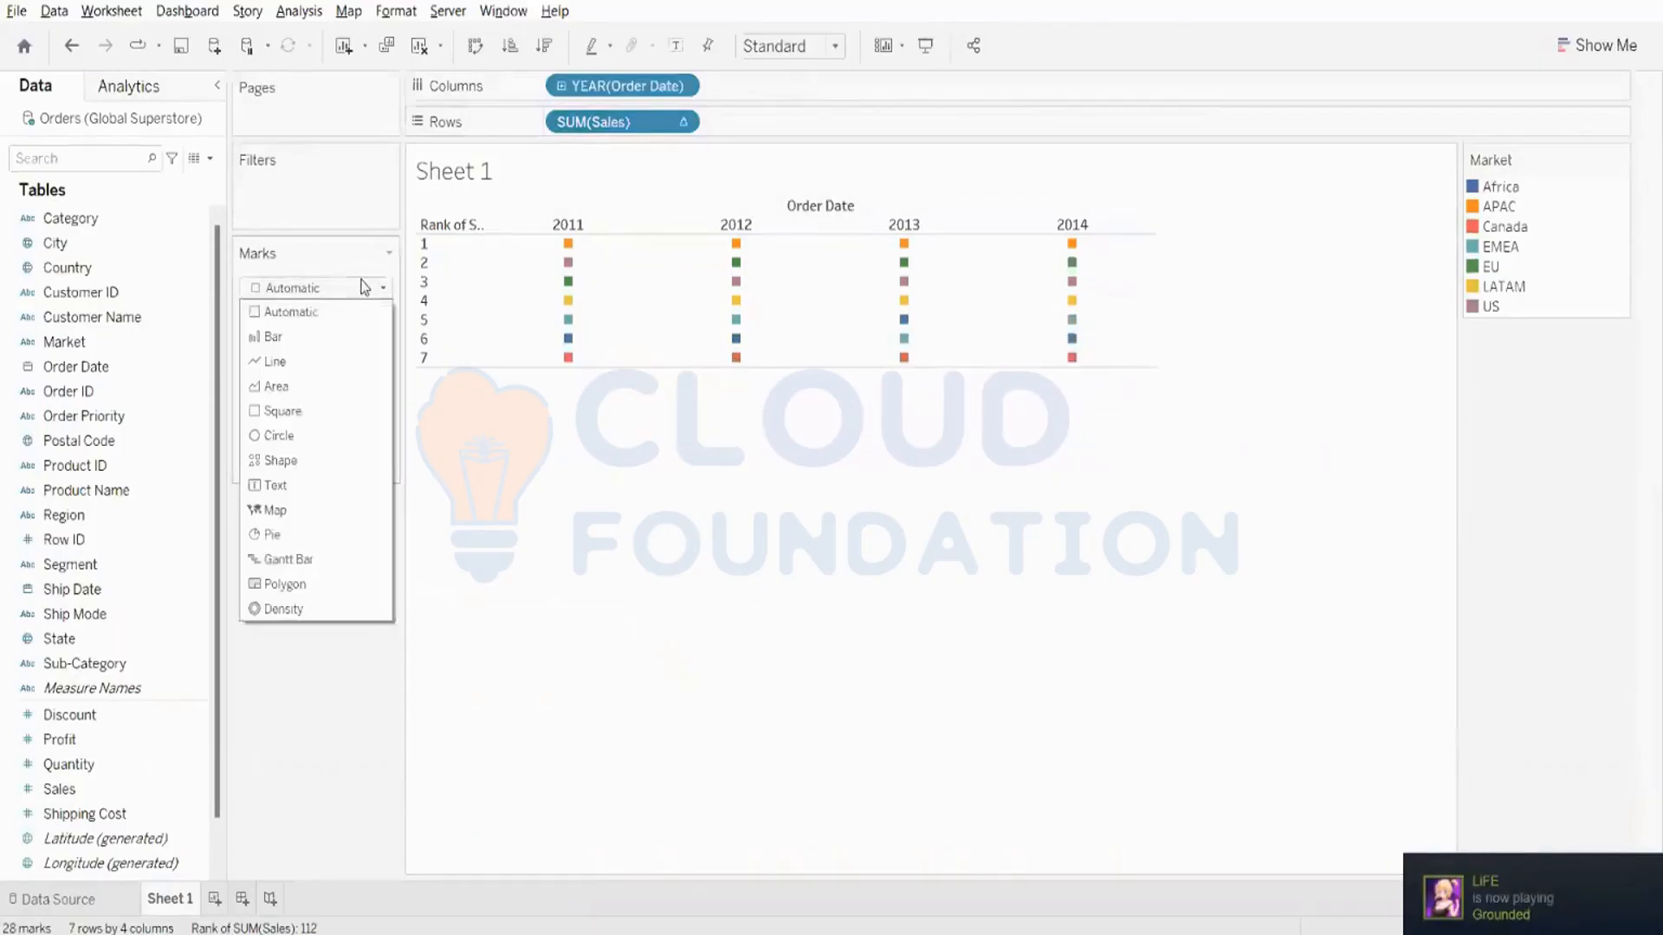
pyautogui.click(277, 362)
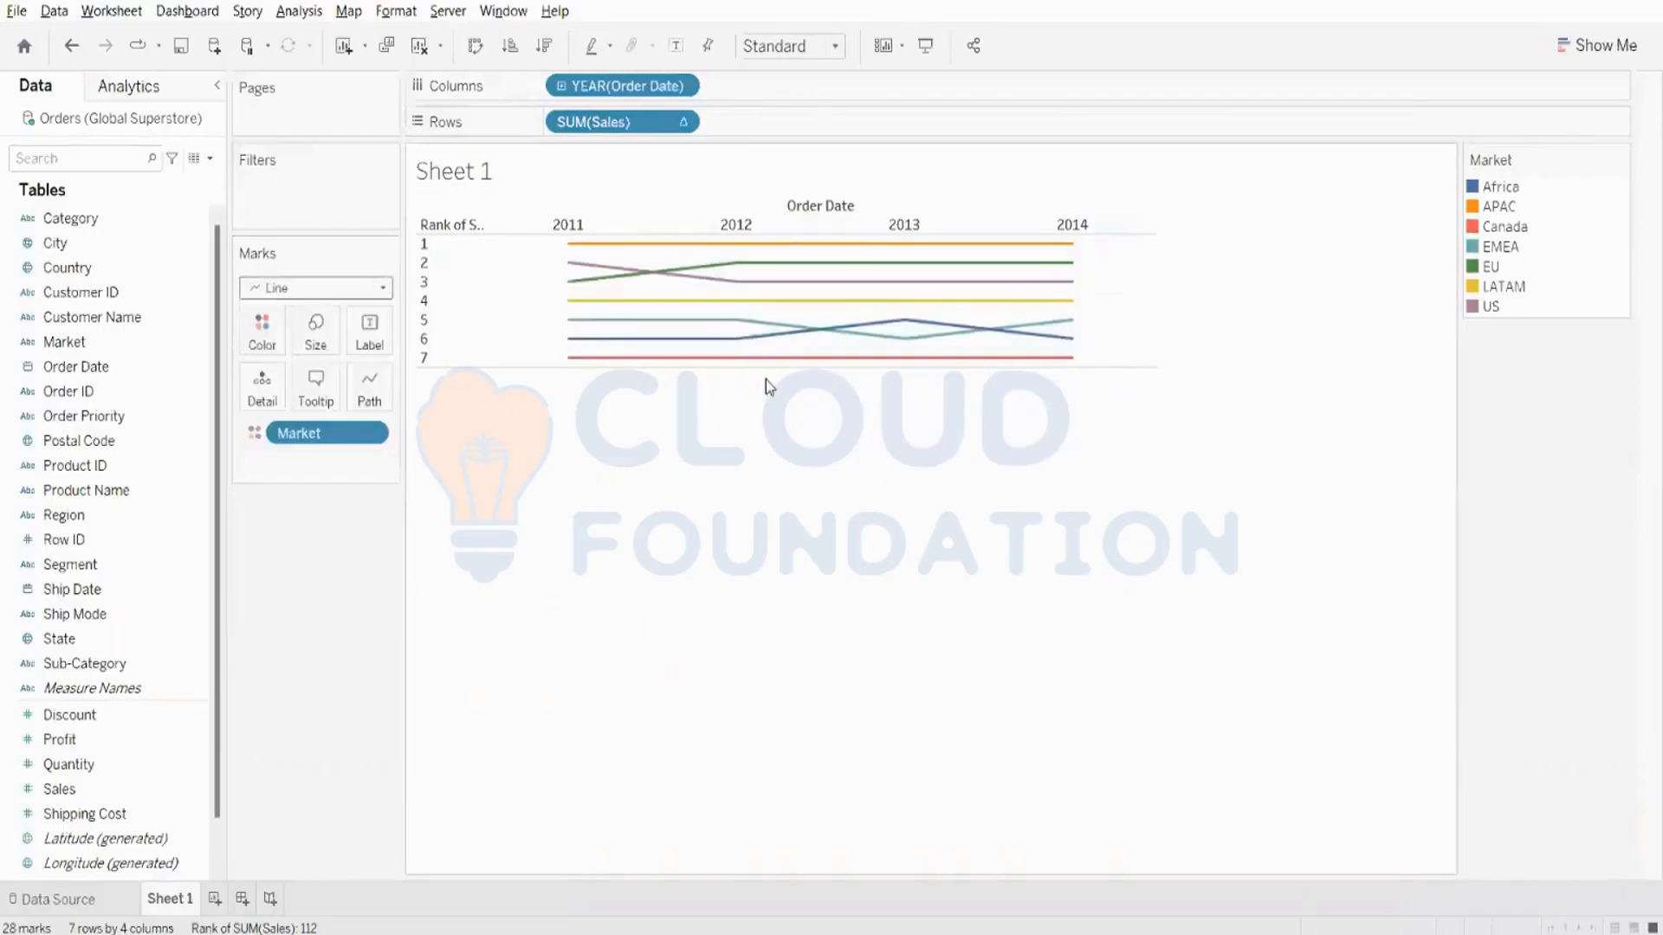
pyautogui.moveTo(761, 367); pyautogui.dragTo(792, 661)
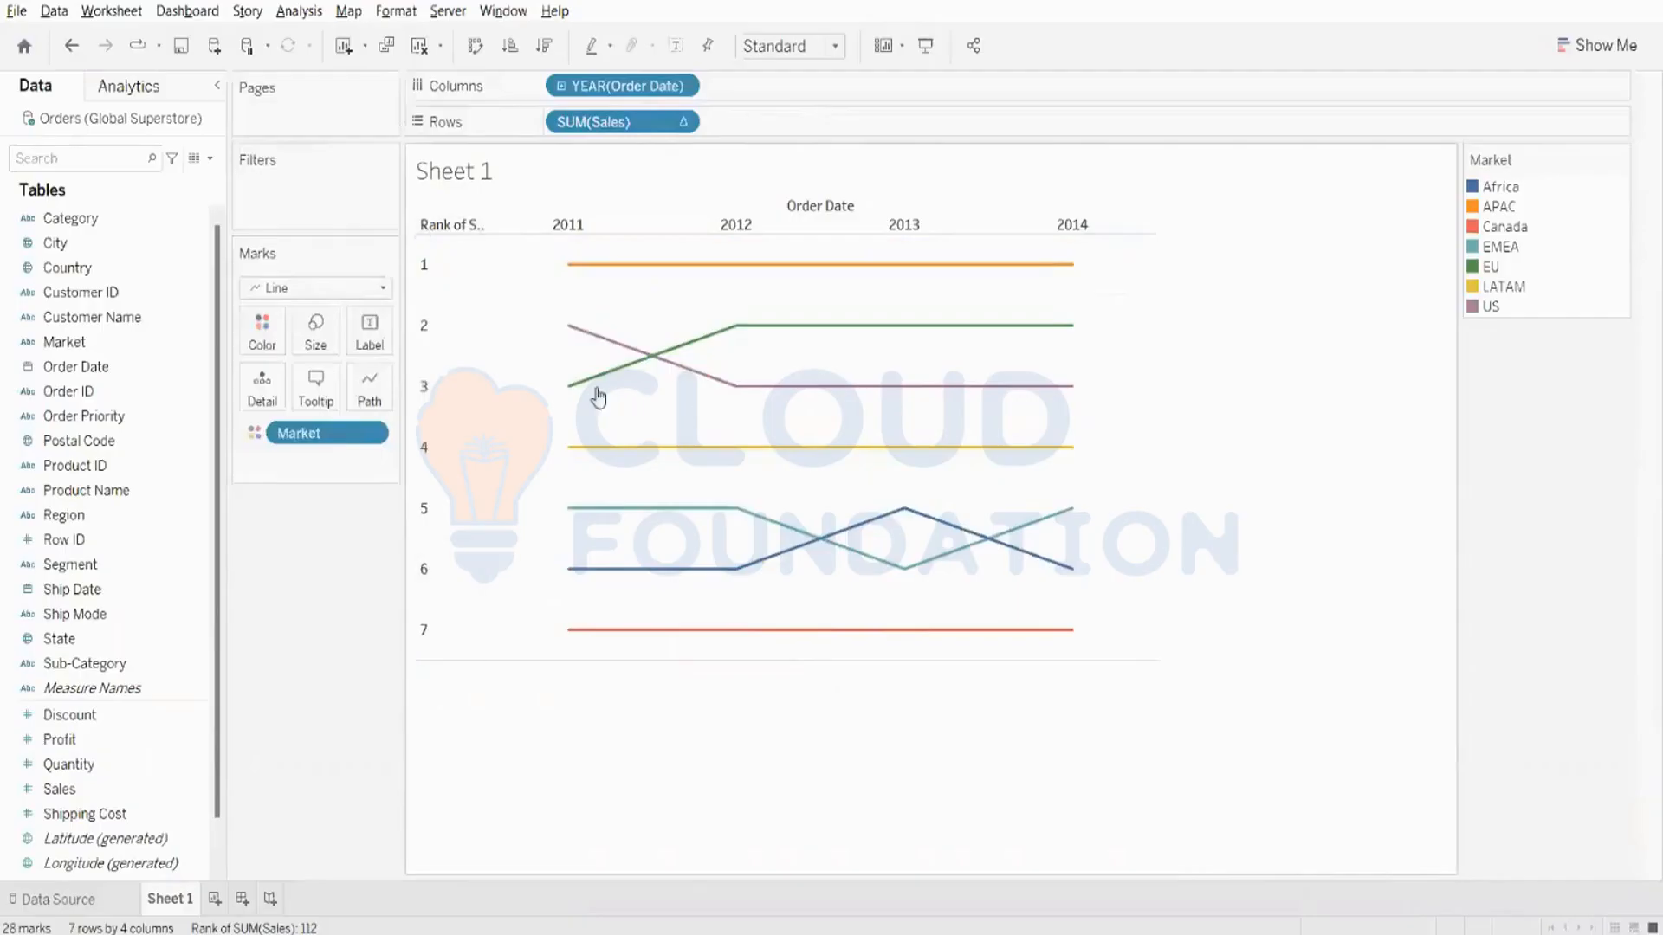
# - Examine the rank details of the EU and Africa lines across the years
pyautogui.moveTo(576, 394)
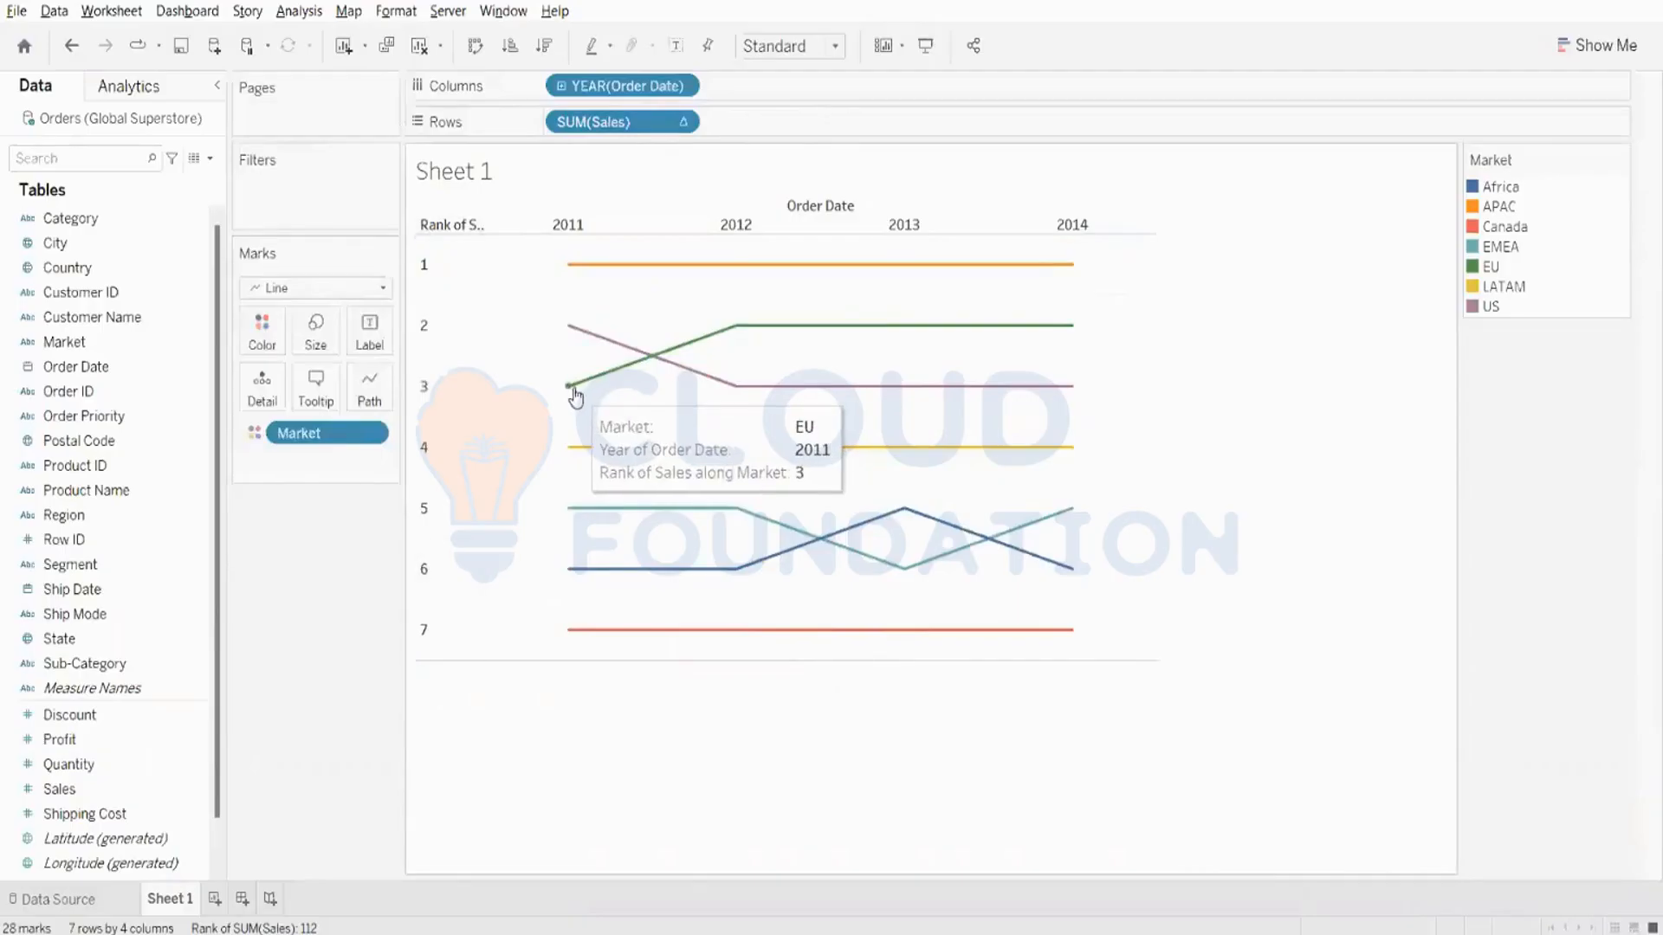
pyautogui.moveTo(742, 330)
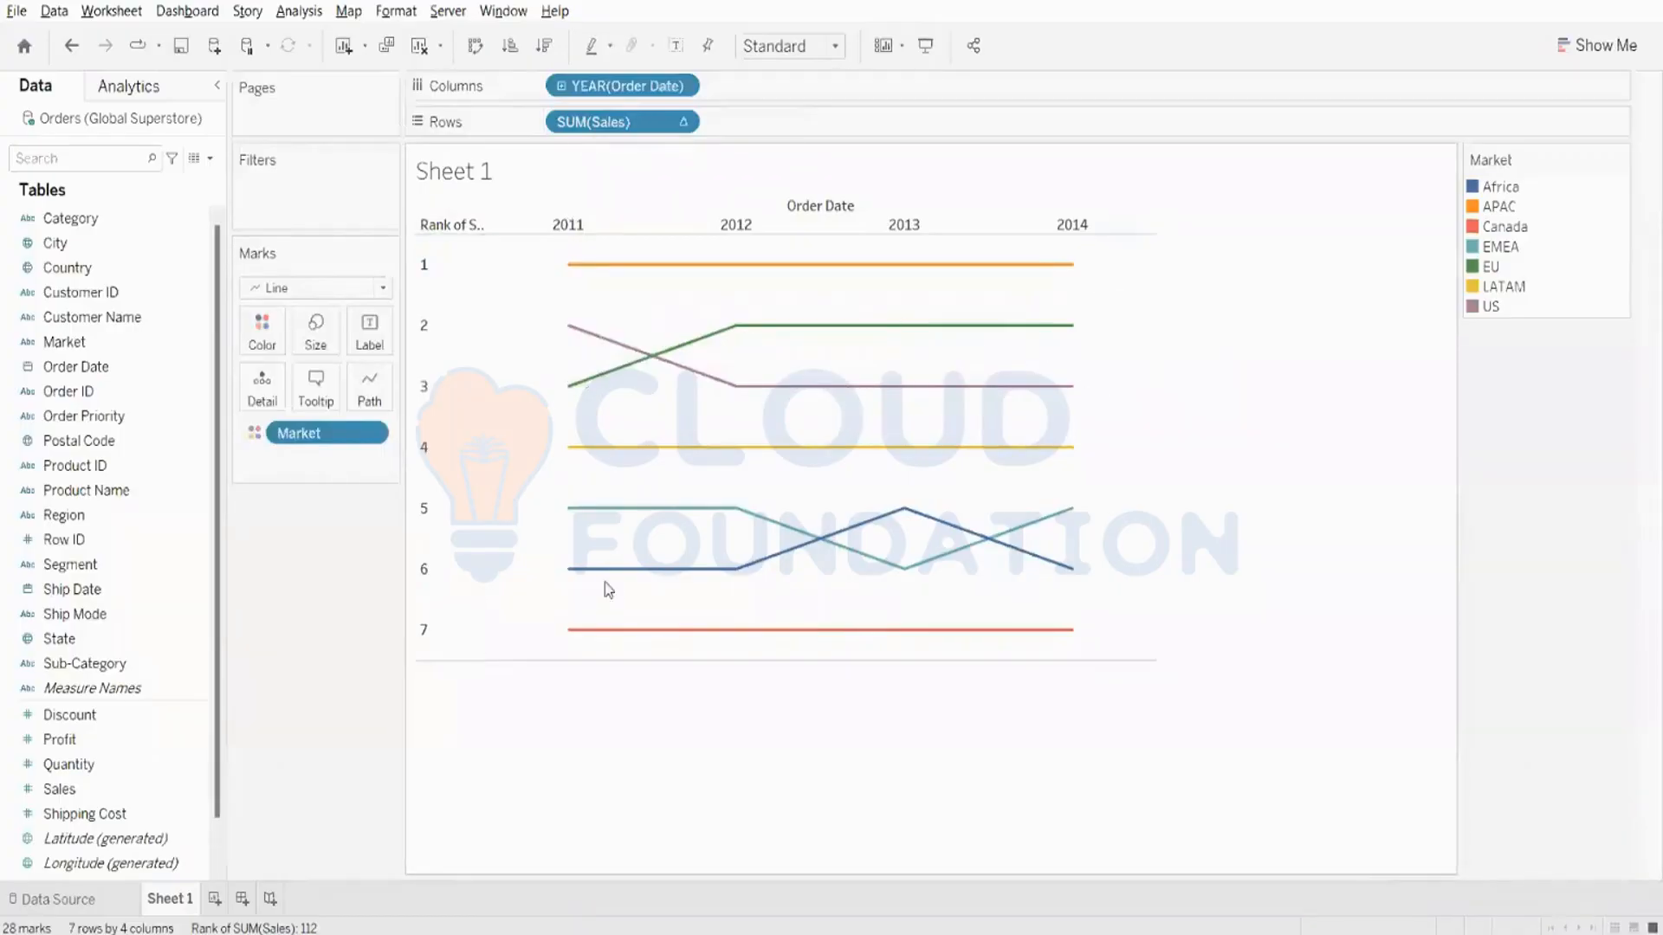
pyautogui.moveTo(575, 581)
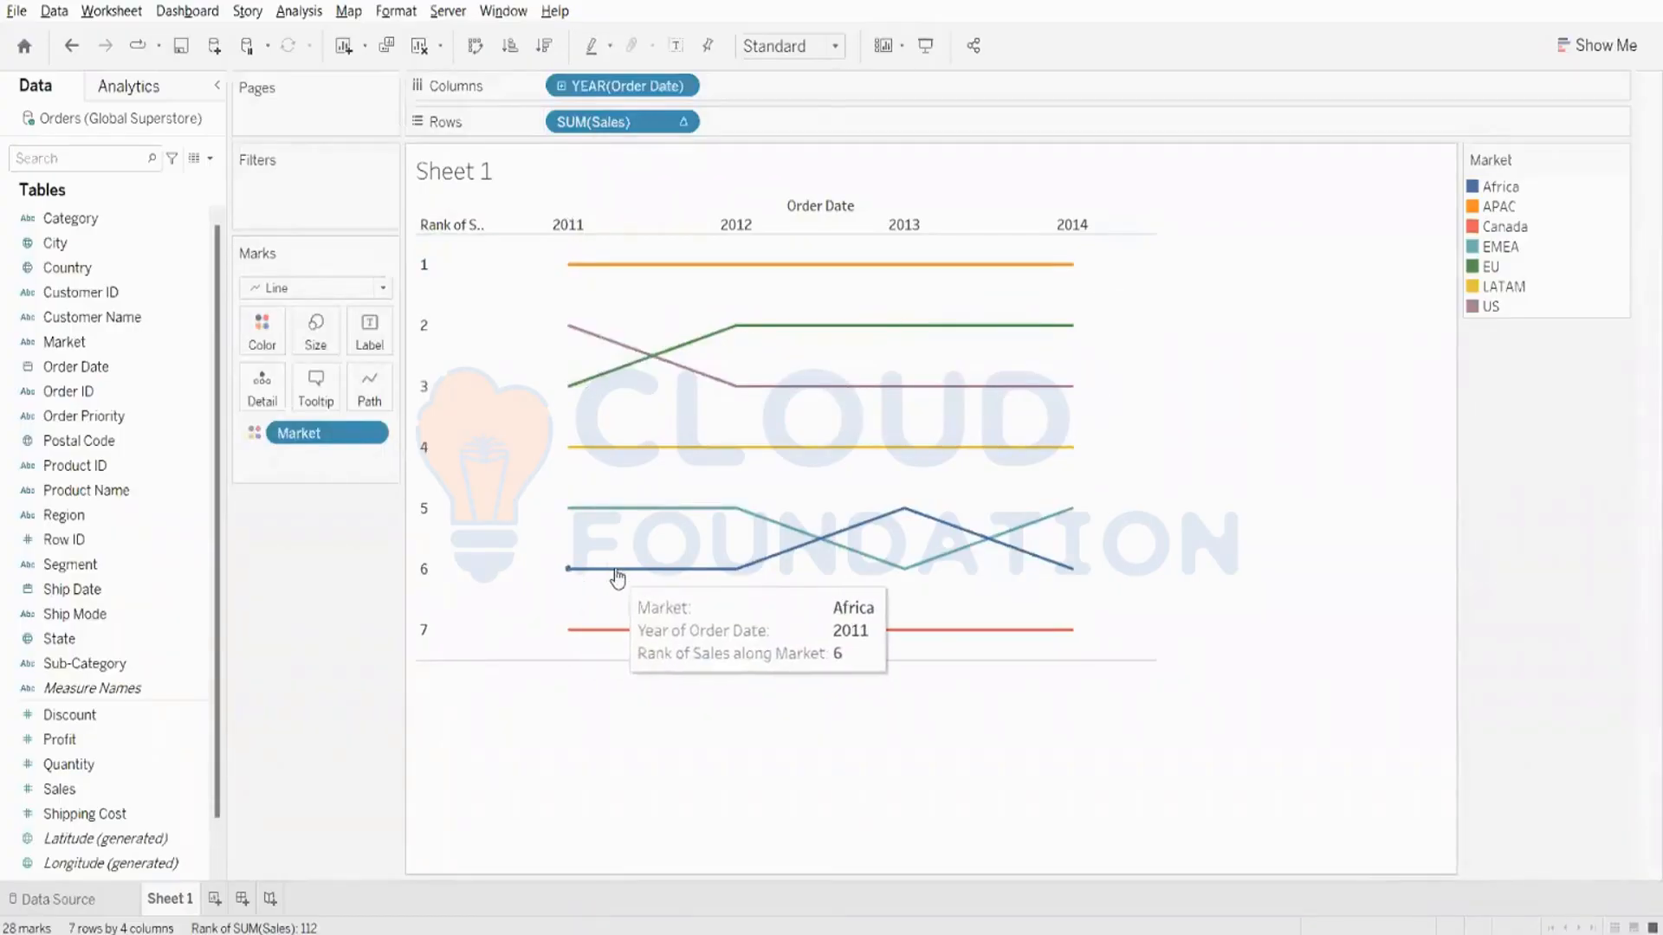
pyautogui.moveTo(880, 523)
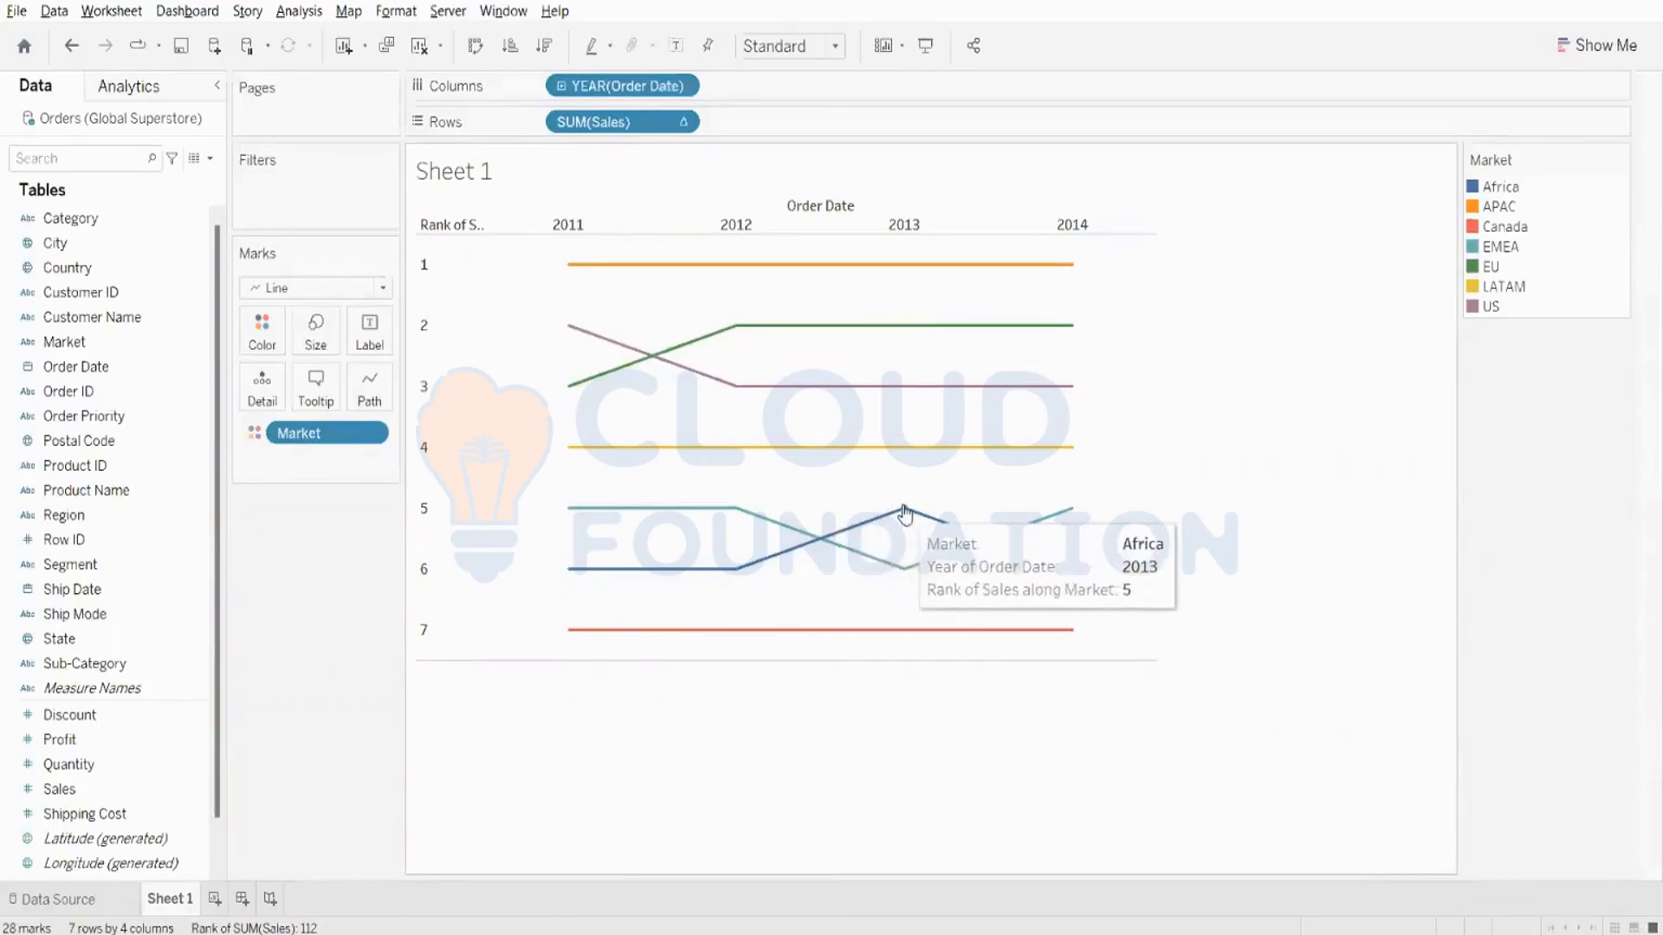
pyautogui.moveTo(1069, 572)
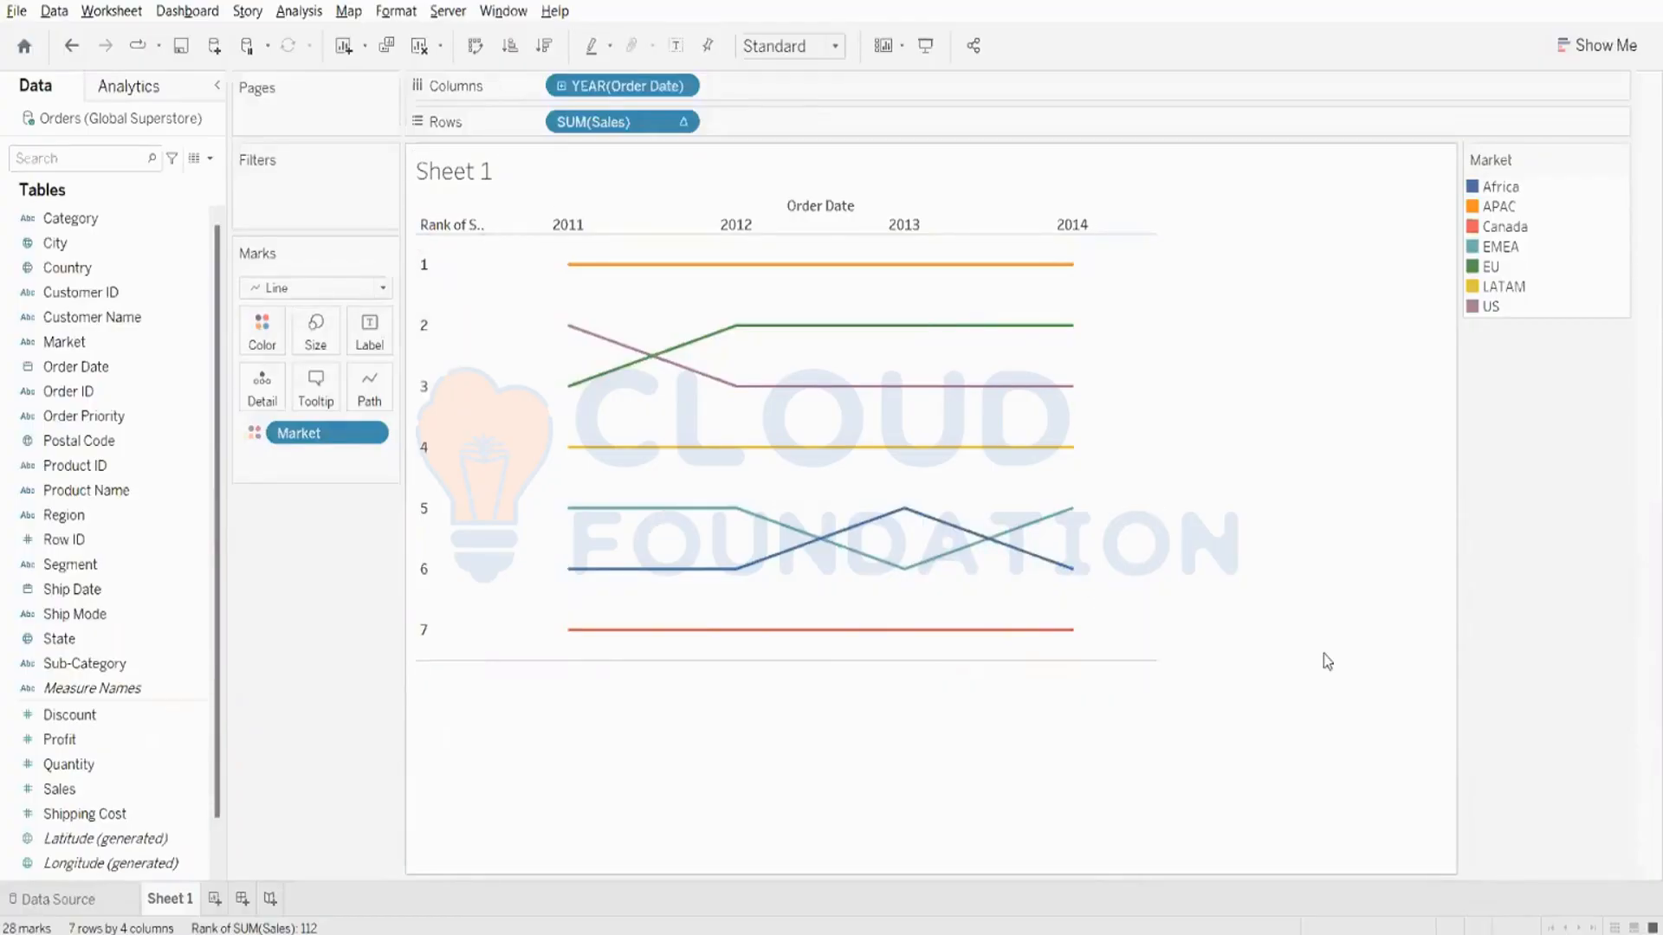
# - Try drilling Order Date down to quarters, and collapse it back to years
pyautogui.moveTo(613, 348)
pyautogui.click(560, 87)
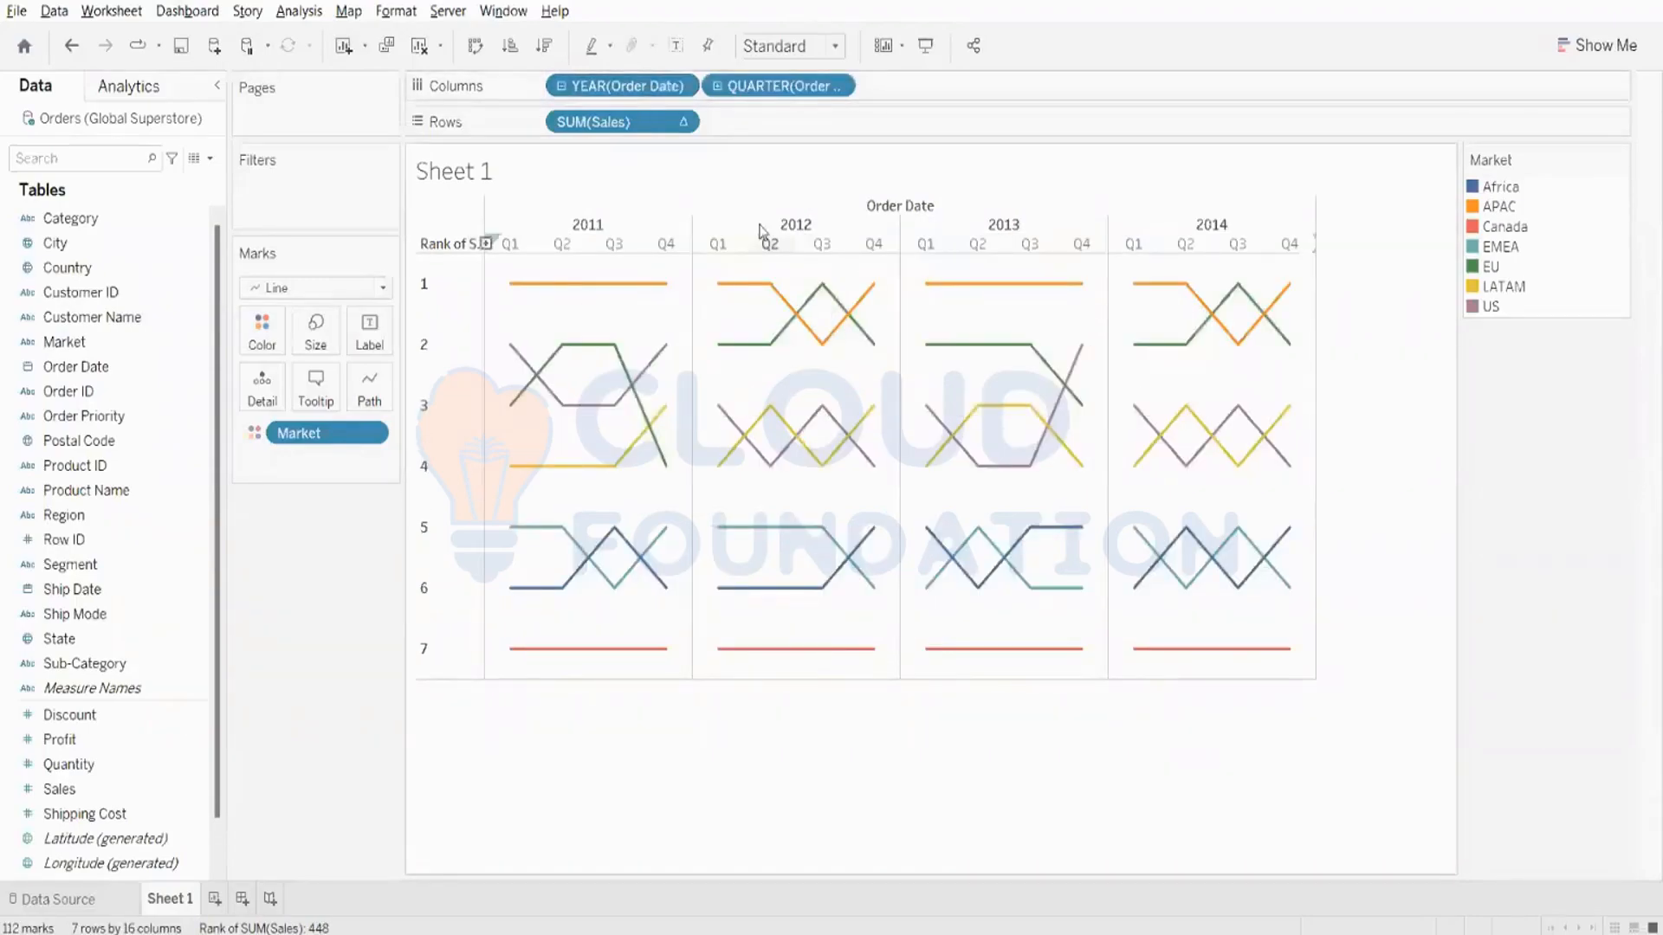
pyautogui.click(559, 86)
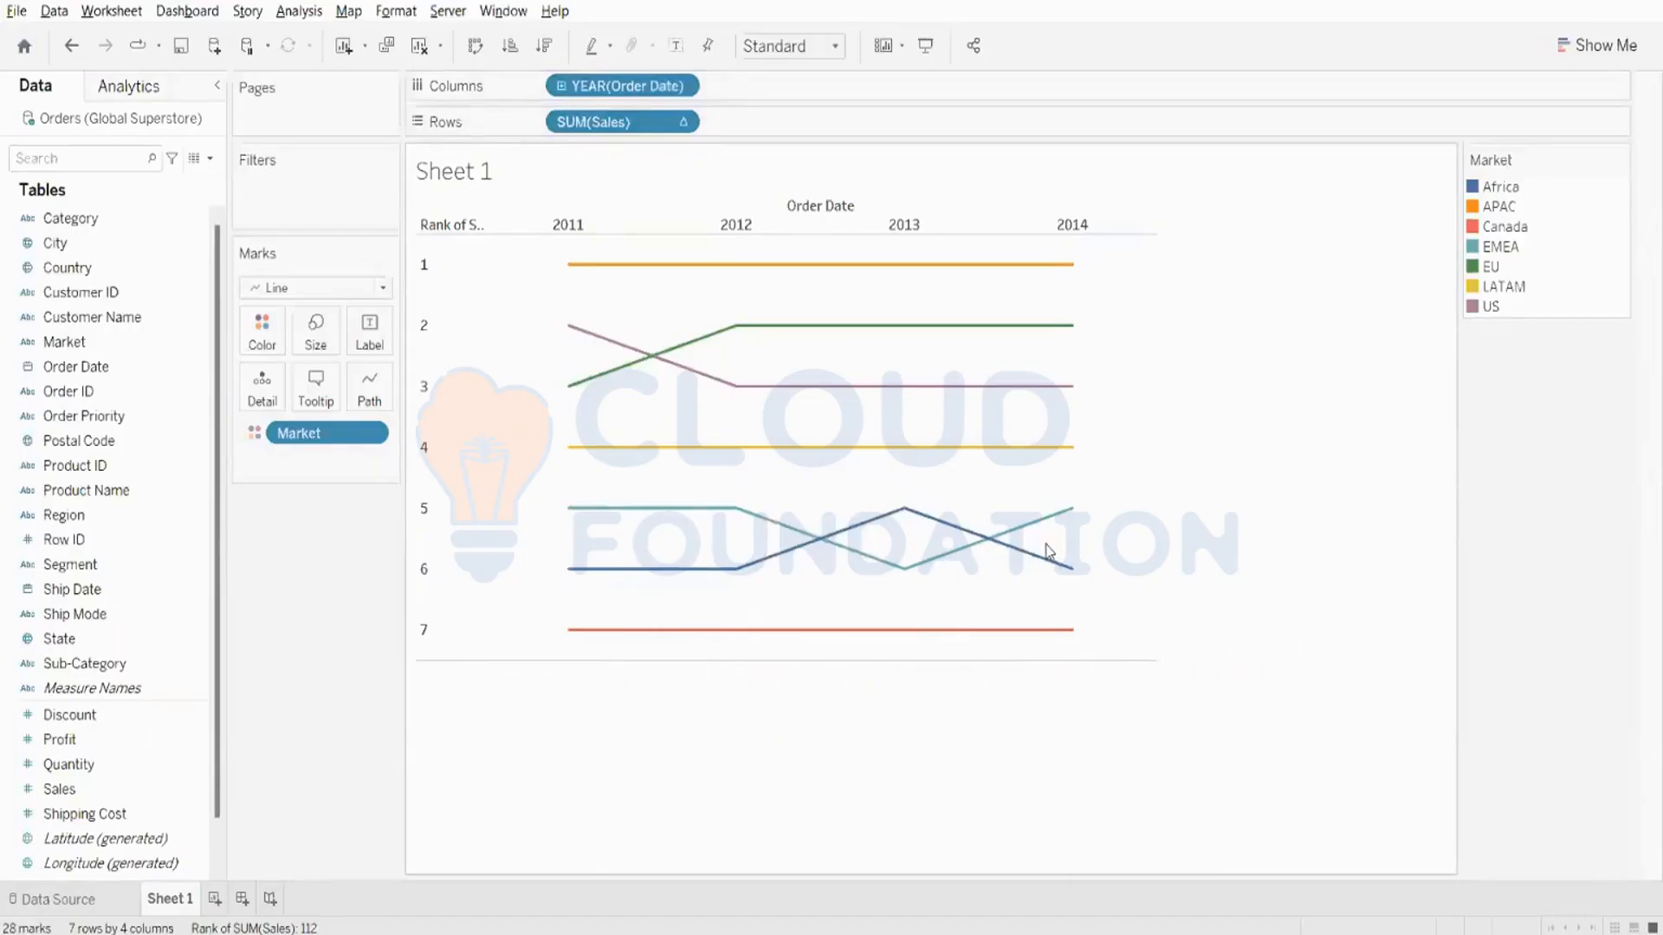
pyautogui.click(374, 342)
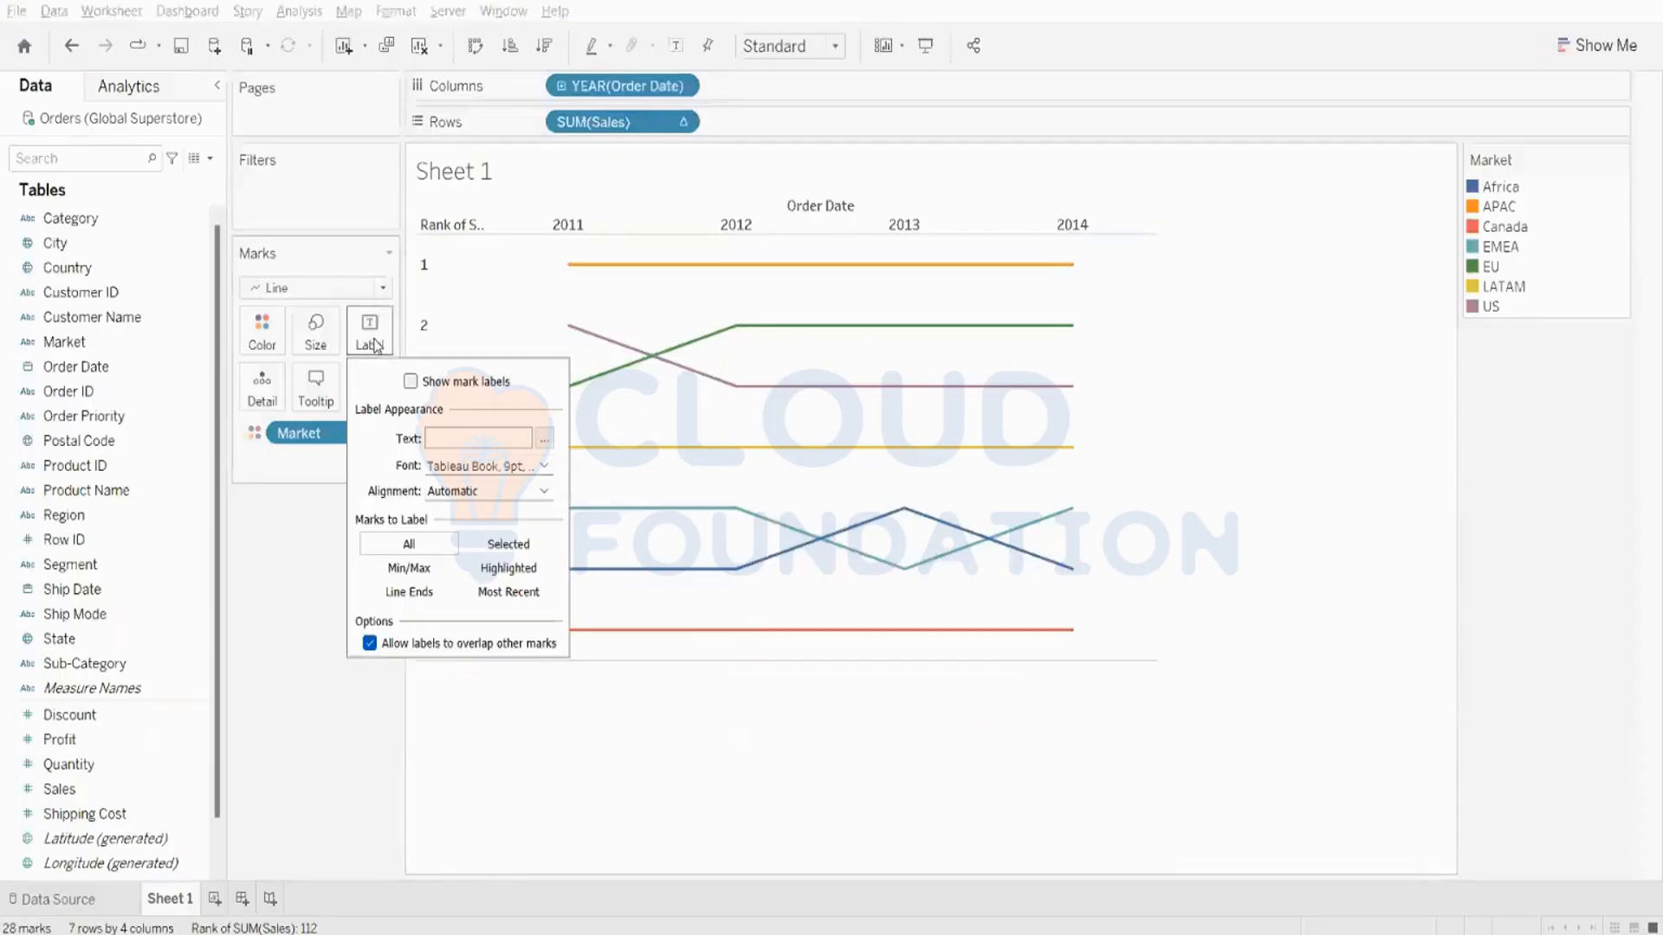
pyautogui.click(411, 381)
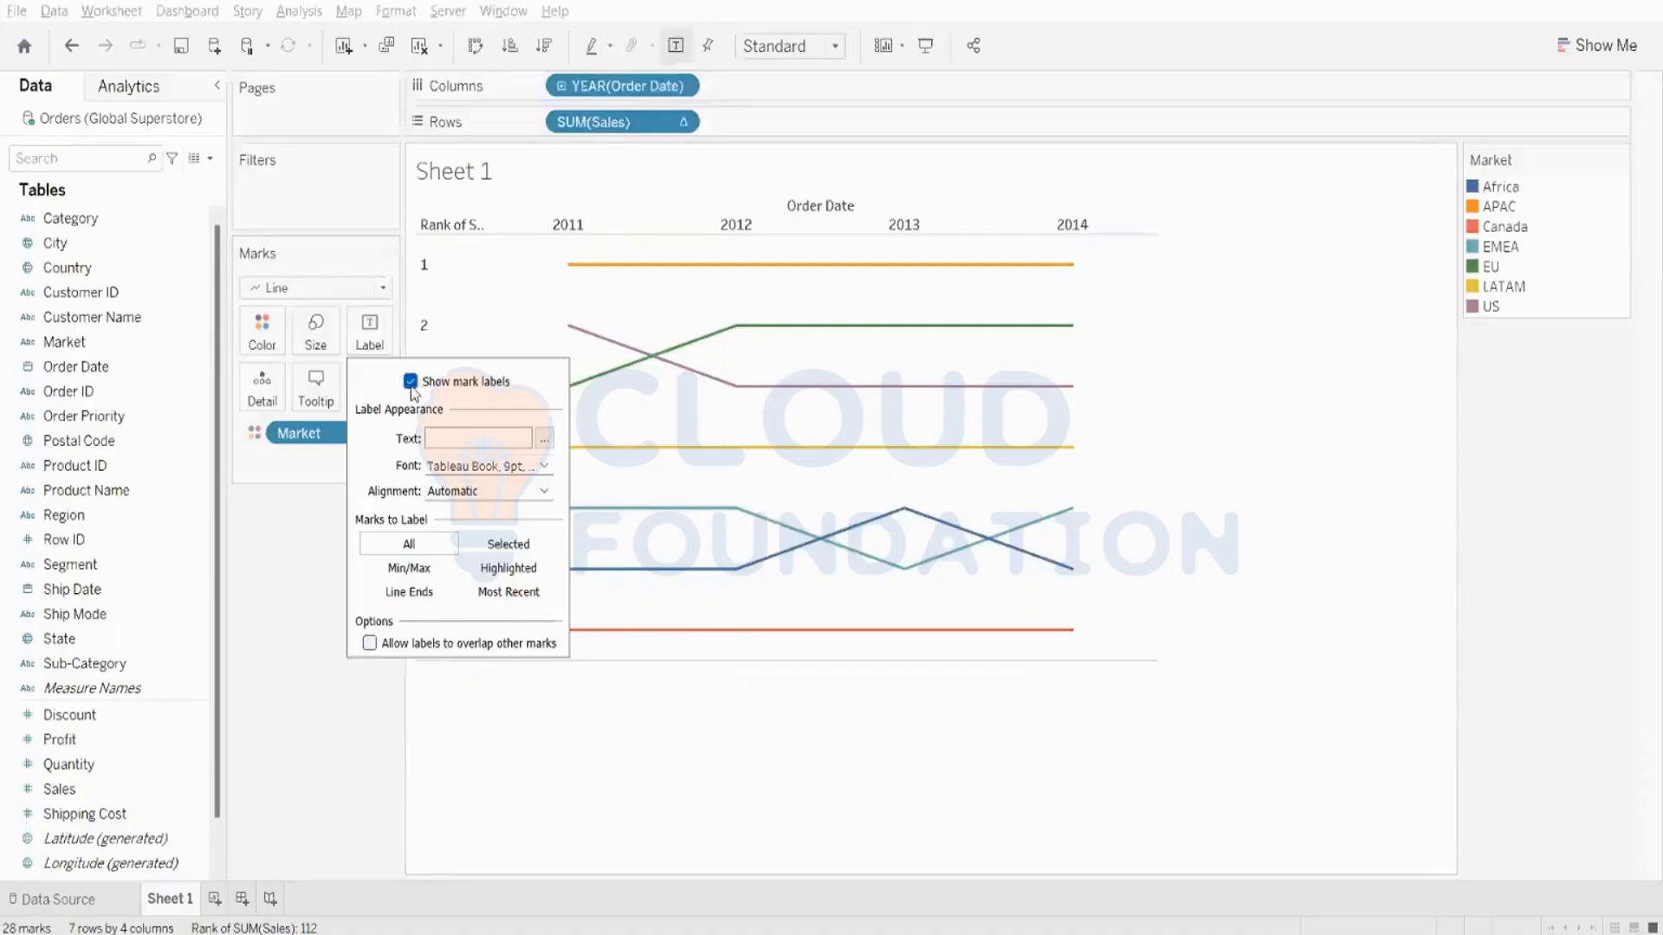
pyautogui.click(410, 381)
pyautogui.click(284, 538)
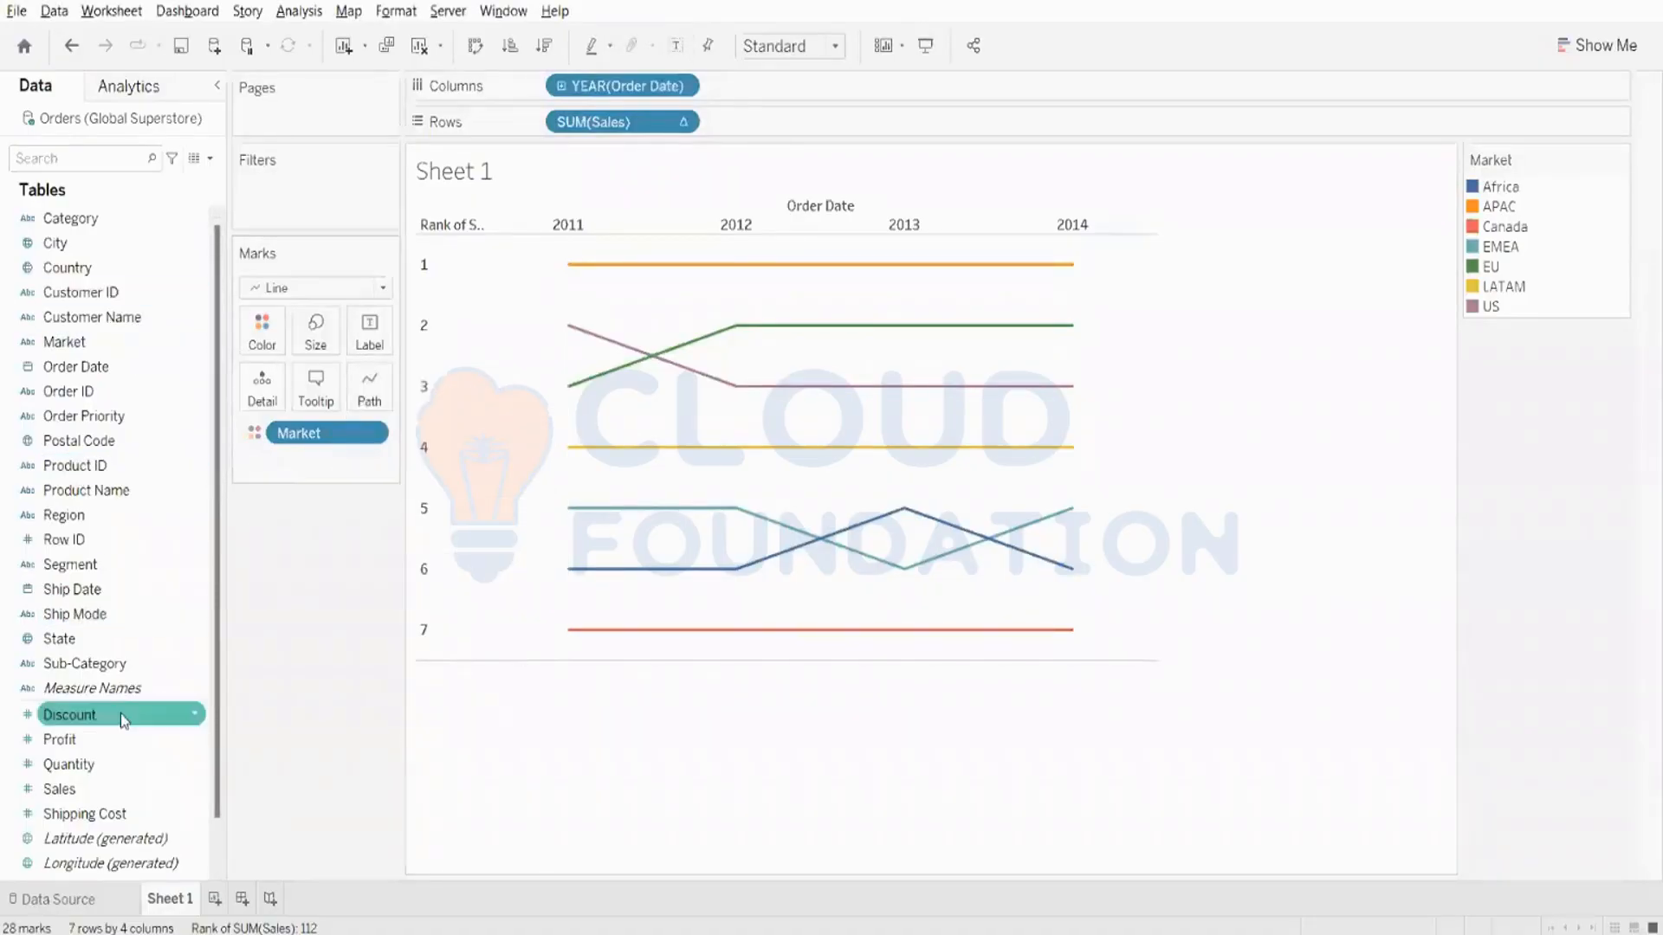
# - Label the rank lines with the Market name and the sum of Sales
pyautogui.moveTo(65, 342); pyautogui.dragTo(377, 341)
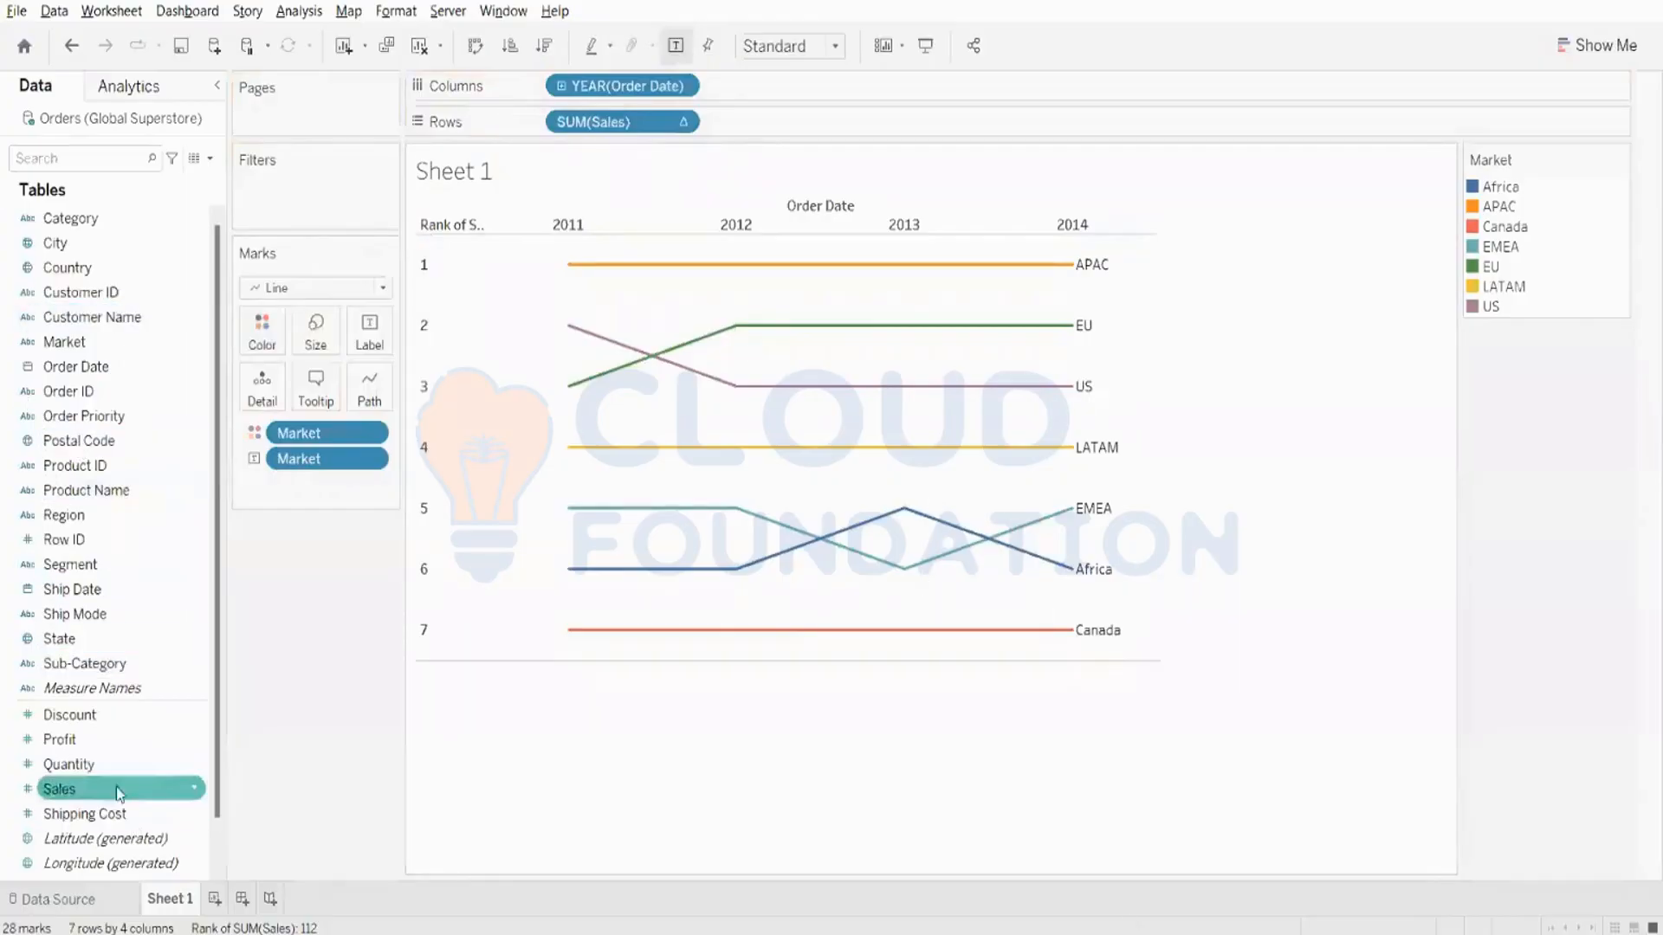
pyautogui.moveTo(104, 786); pyautogui.dragTo(362, 334)
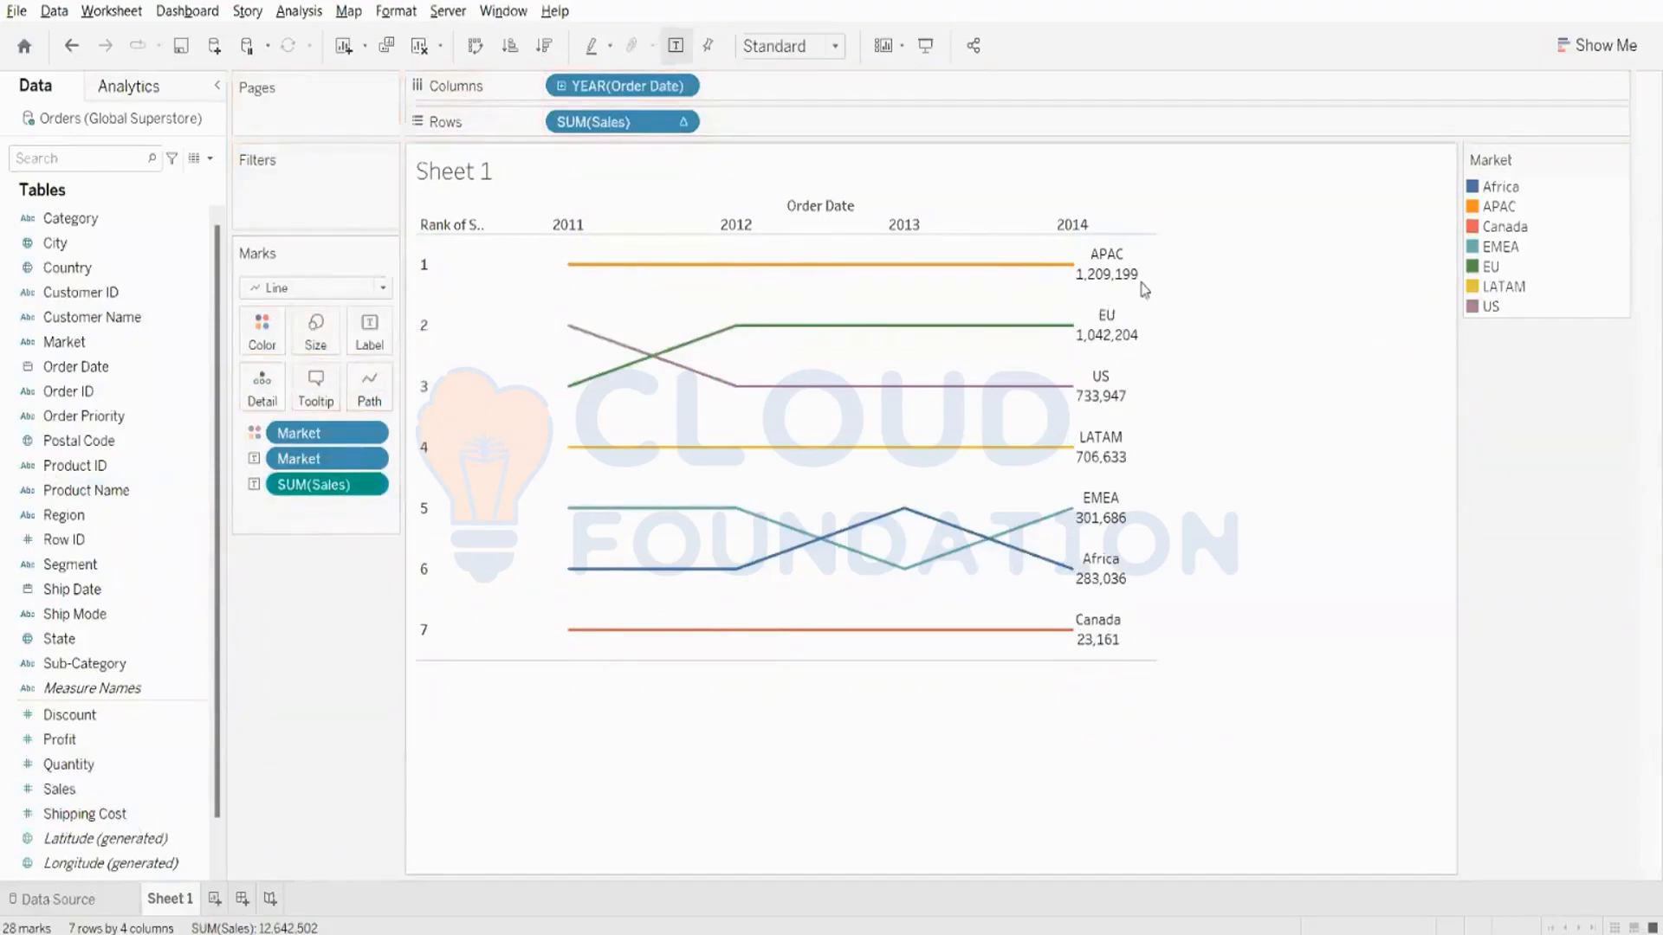
# - Examine the Sales and rank details of the Africa and EMEA lines between 2012 and 2014
pyautogui.moveTo(1127, 279)
pyautogui.moveTo(907, 511)
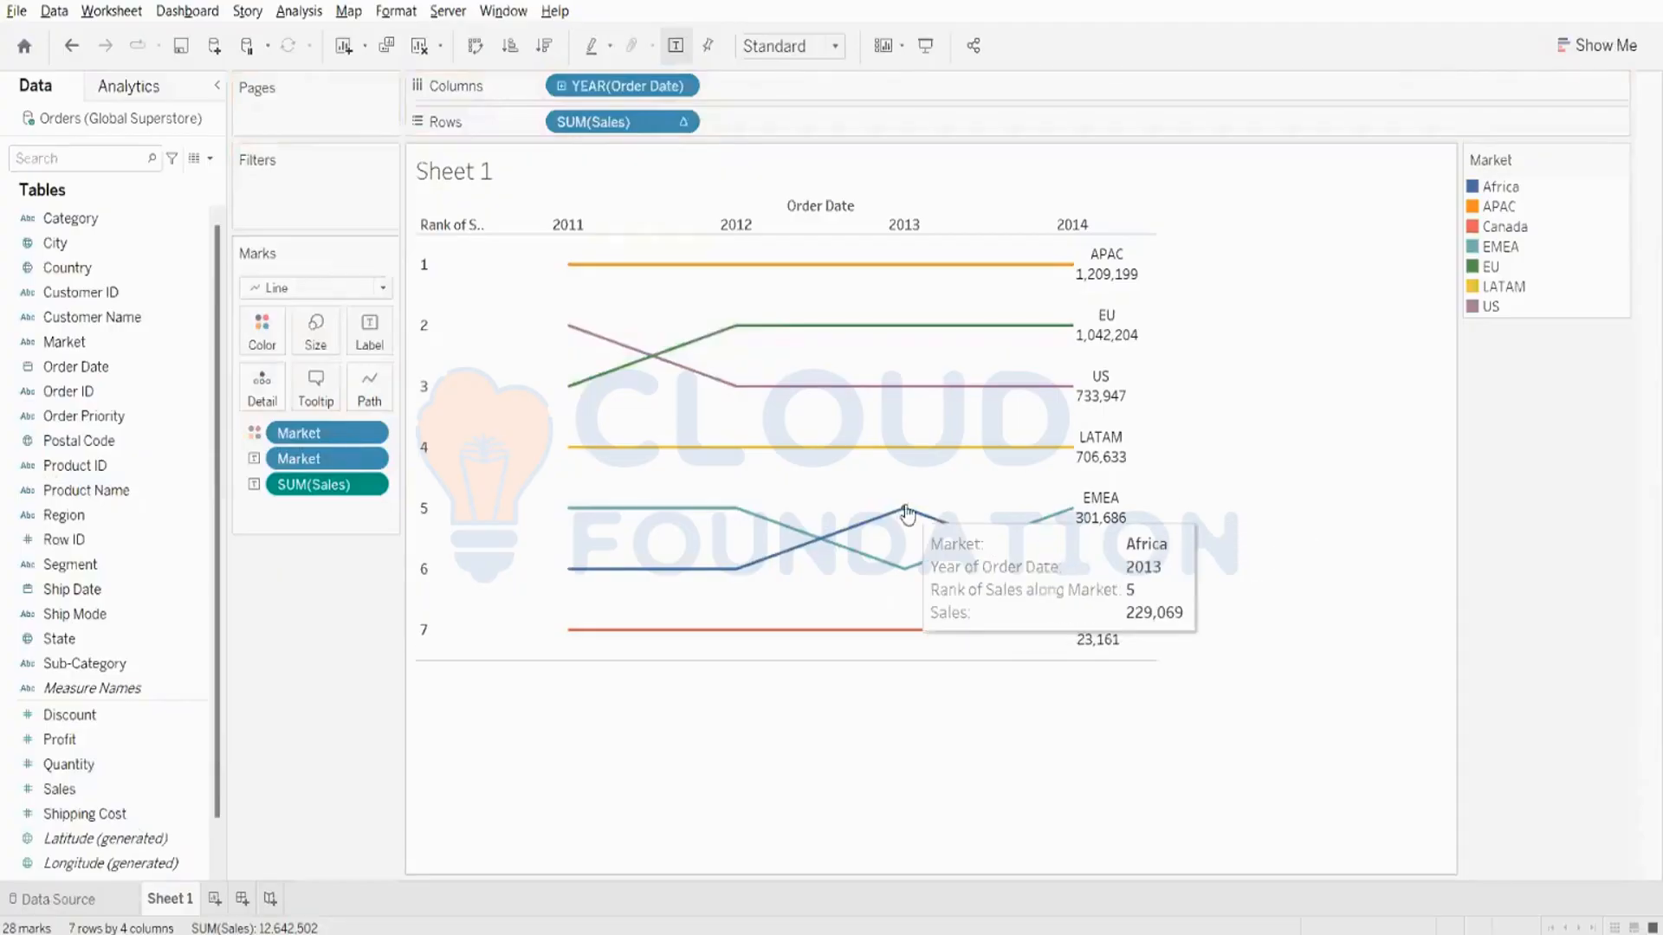
pyautogui.click(906, 511)
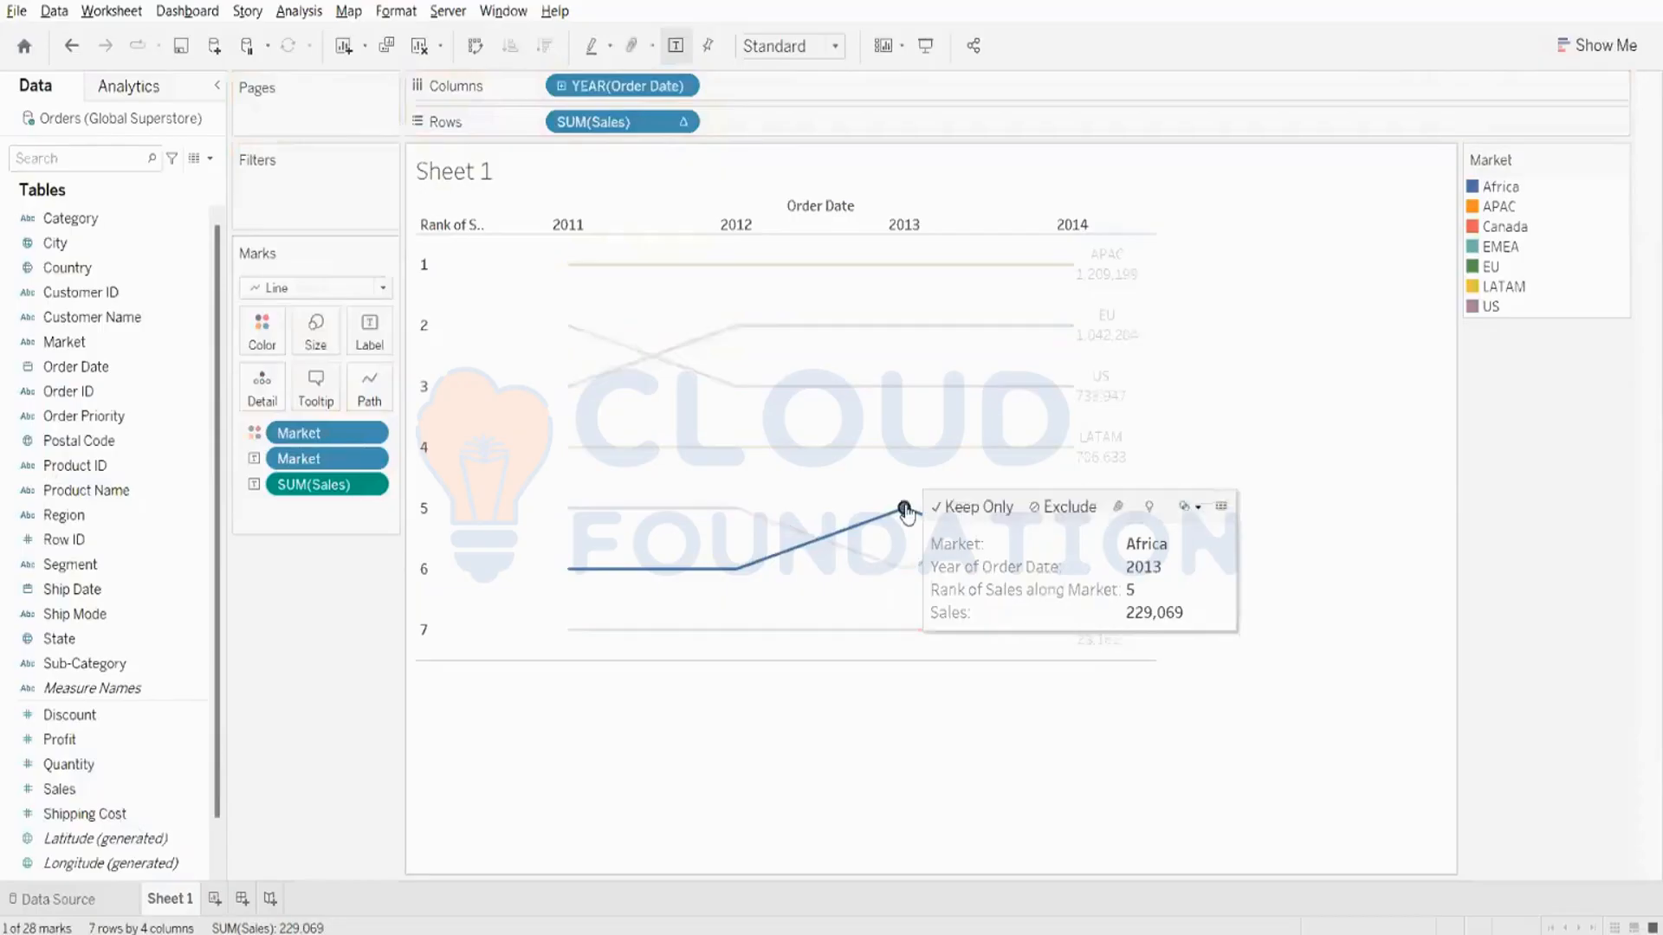
pyautogui.click(737, 570)
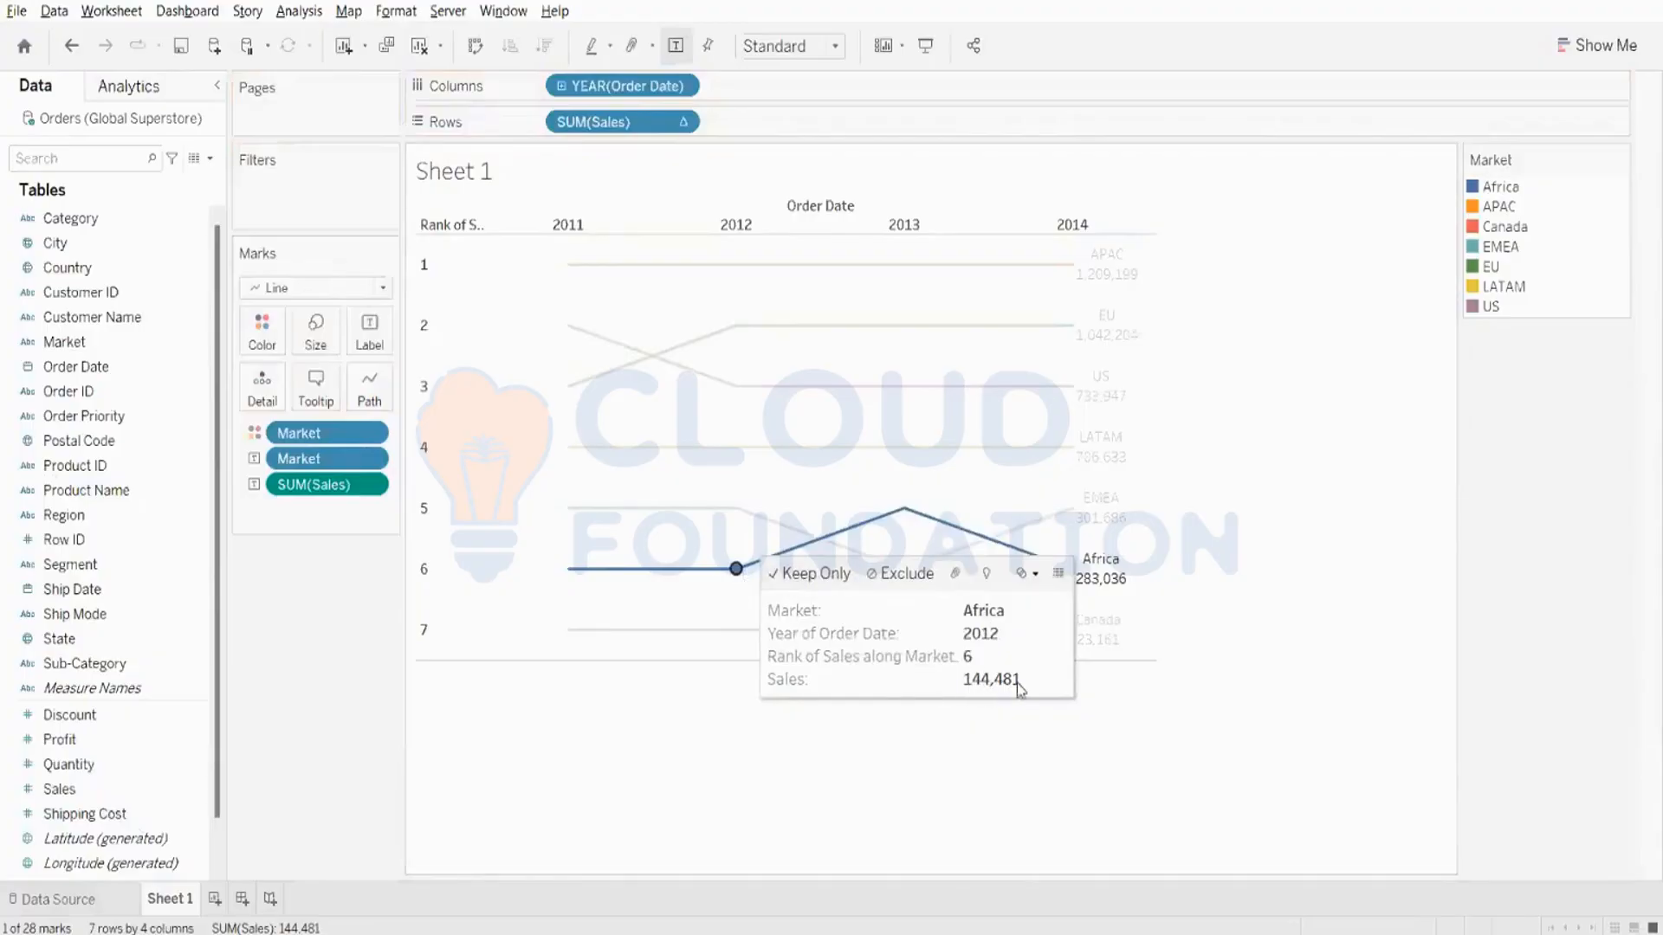
pyautogui.click(902, 511)
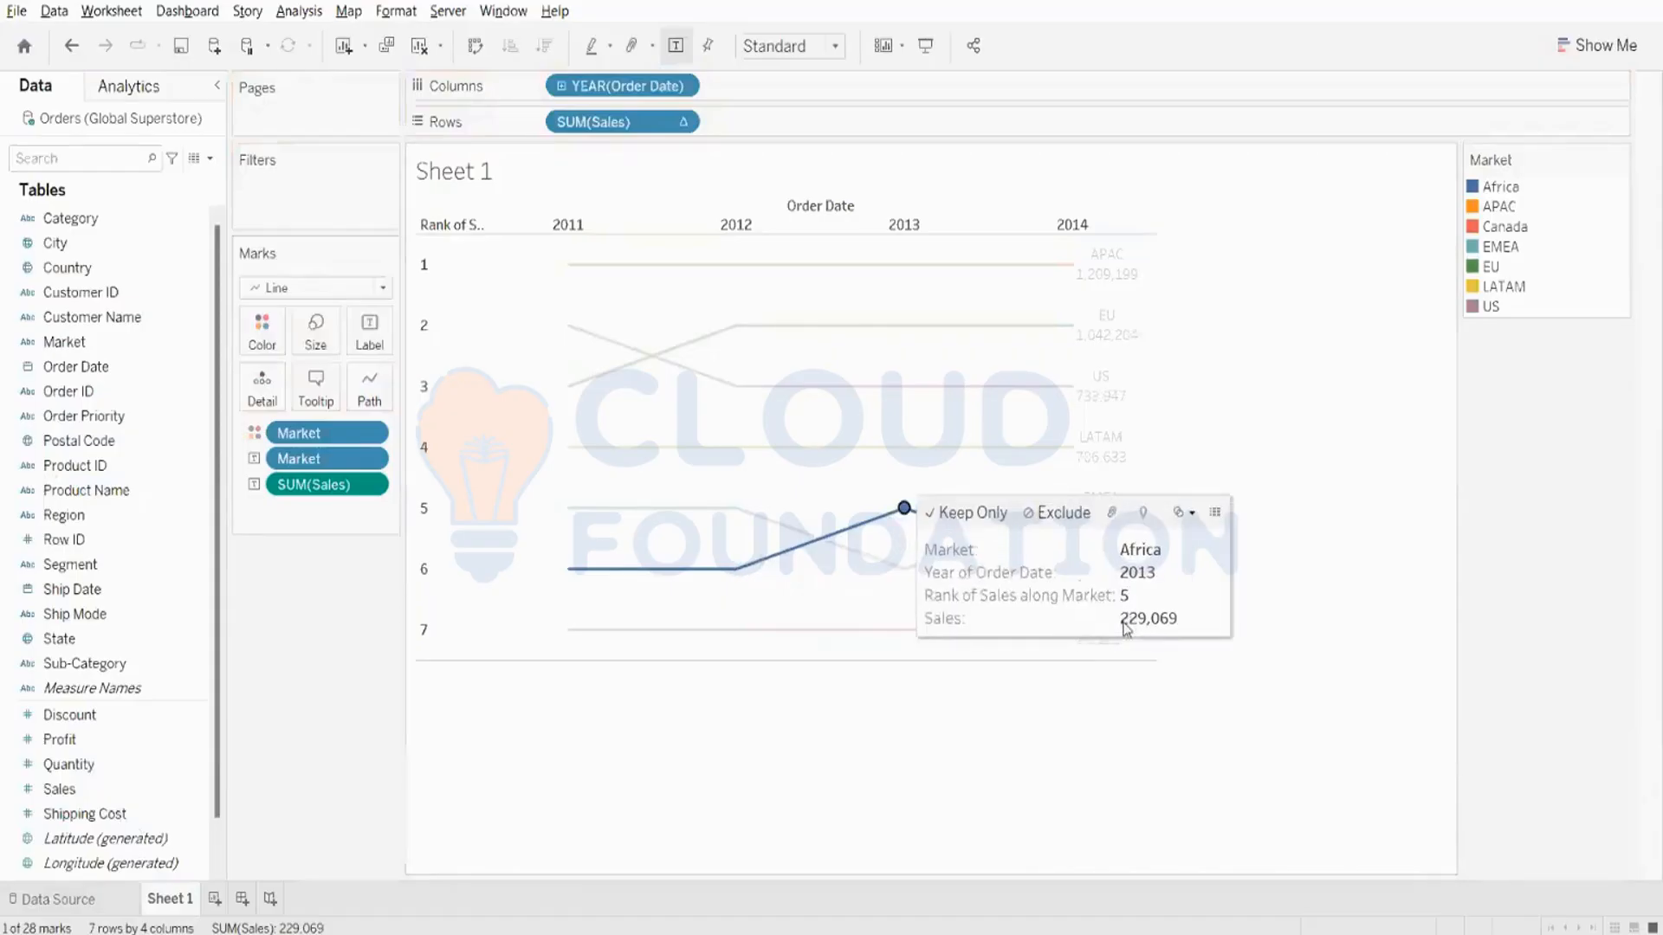
pyautogui.click(1196, 663)
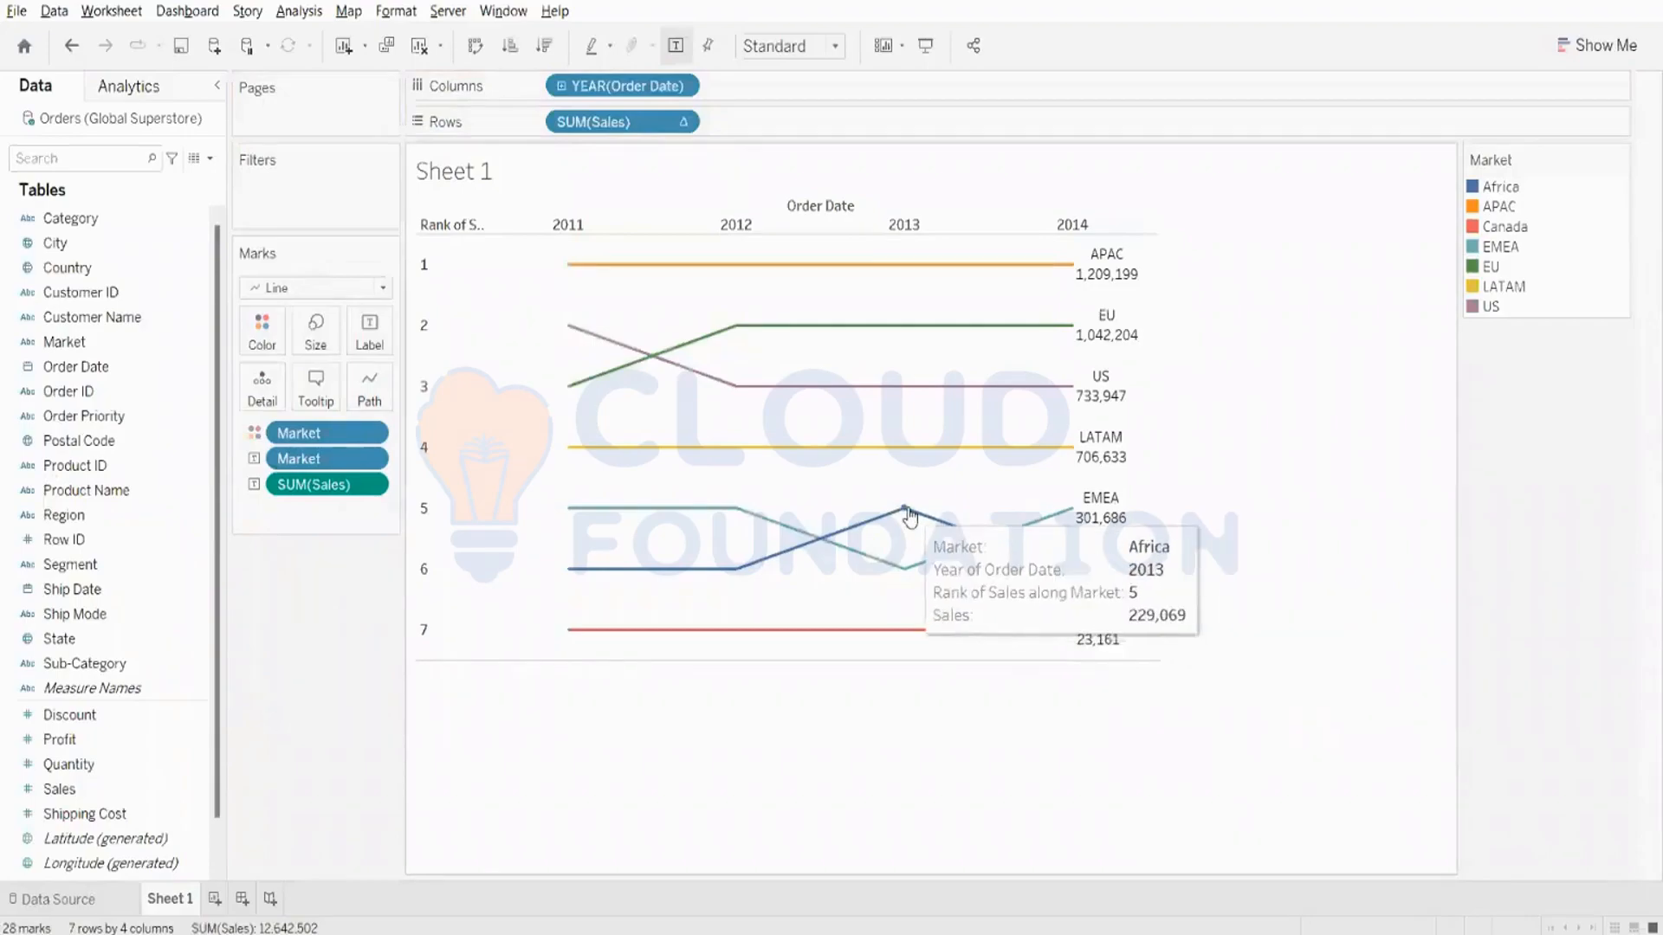
pyautogui.click(1072, 572)
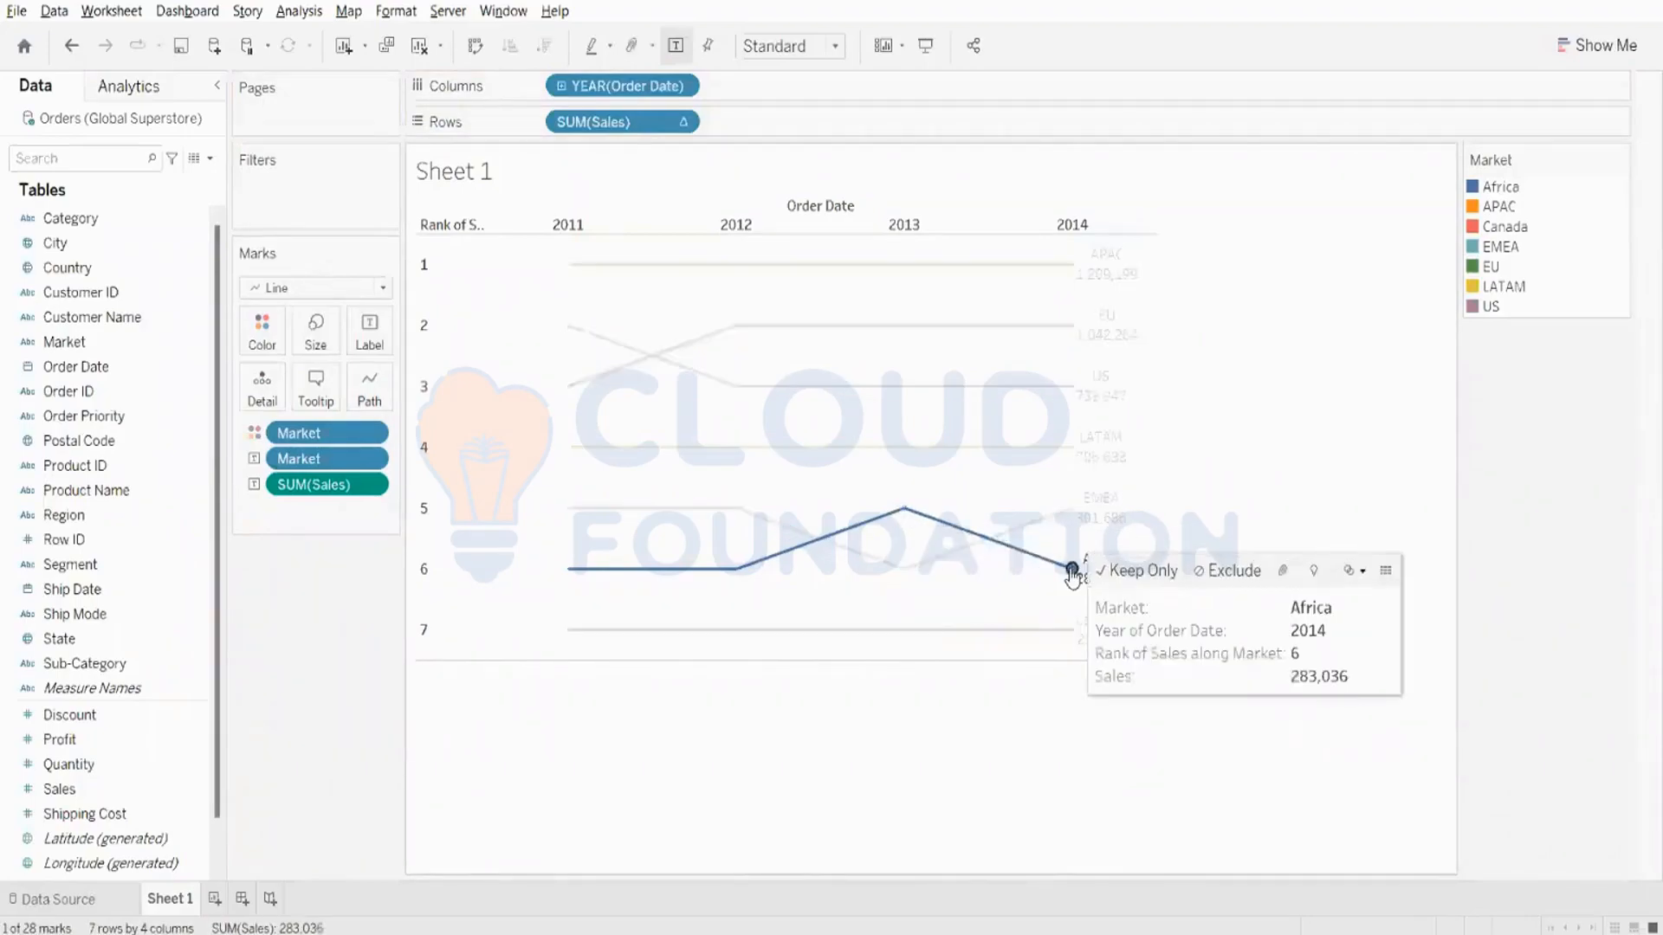
pyautogui.click(904, 569)
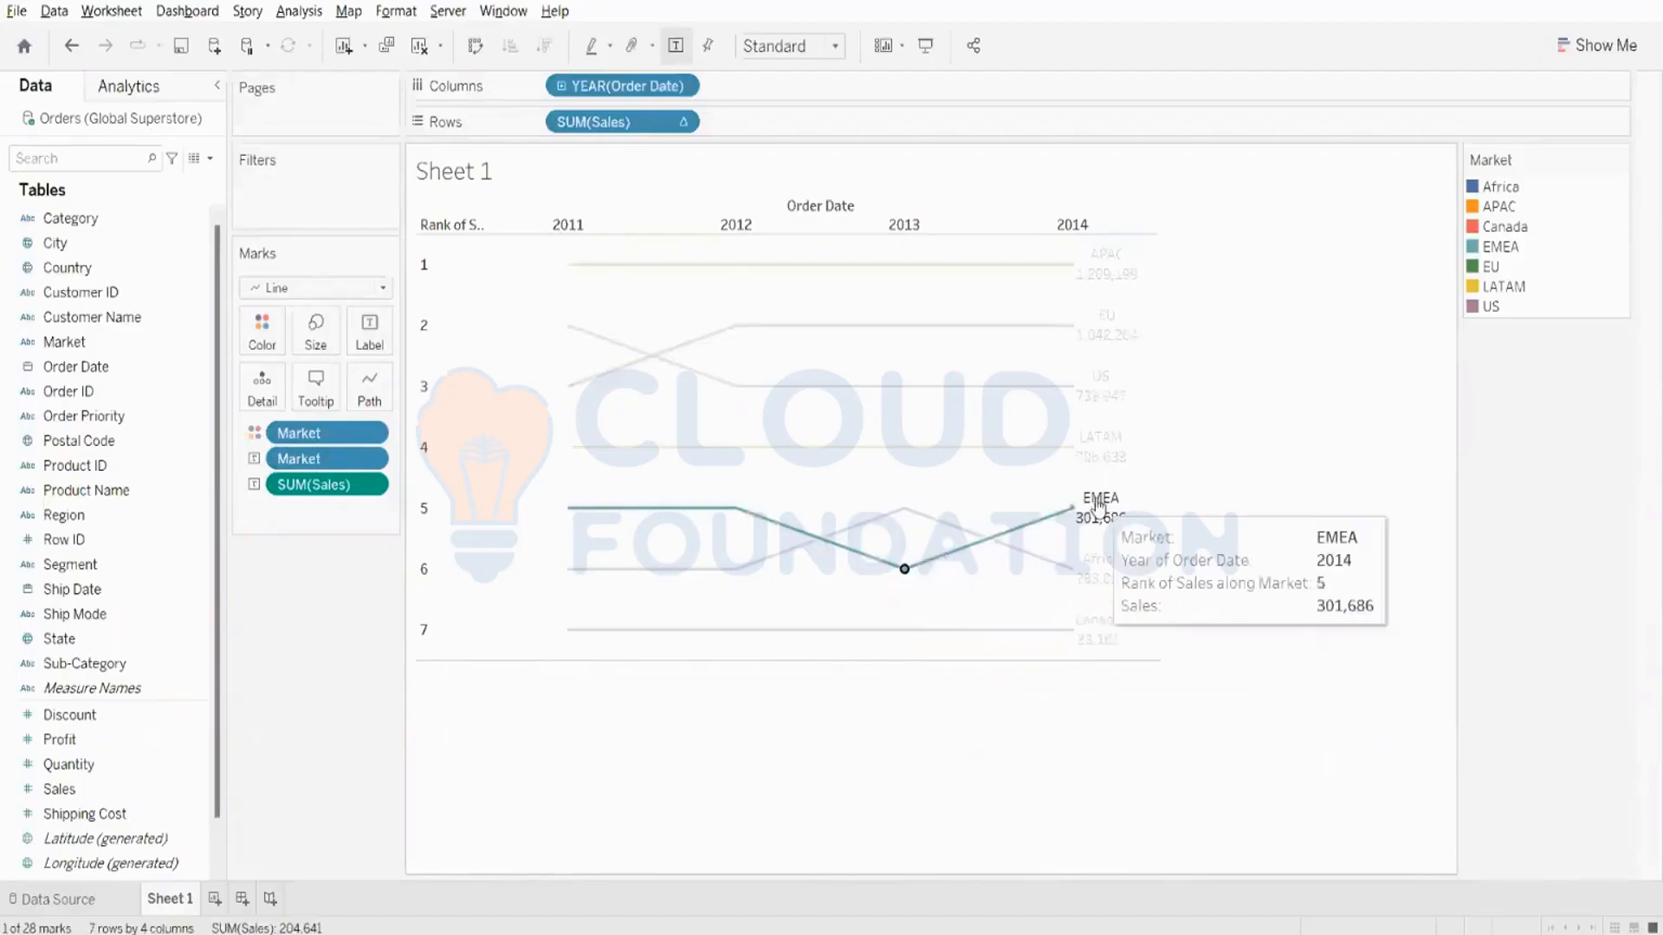
pyautogui.click(1072, 513)
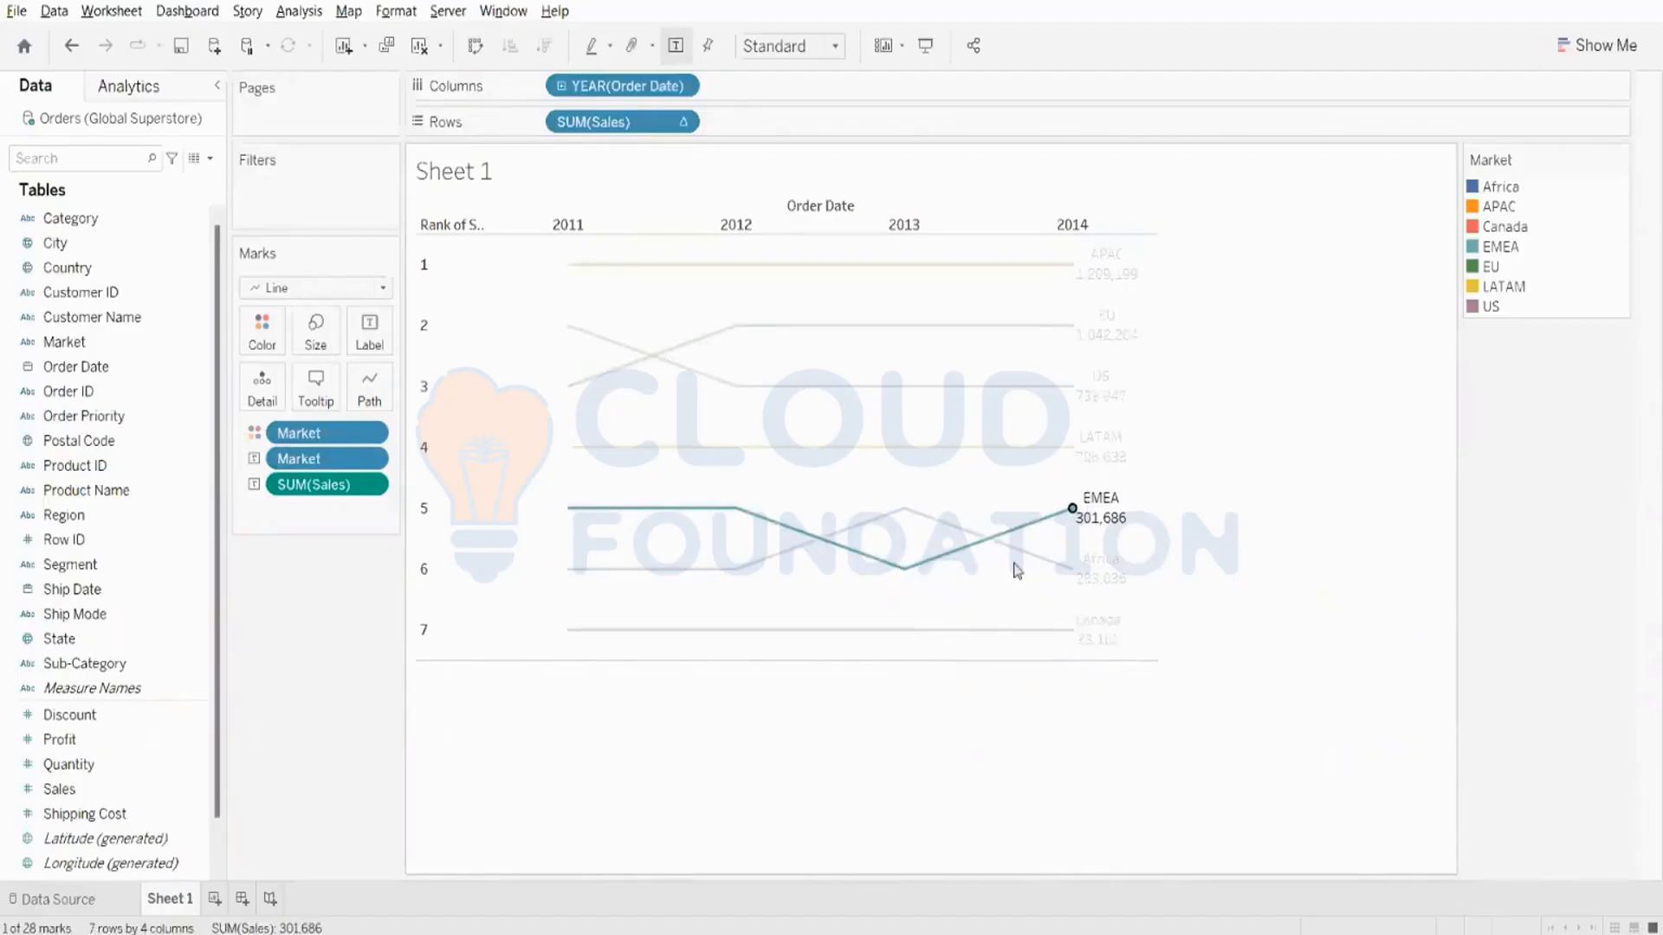
pyautogui.click(1065, 573)
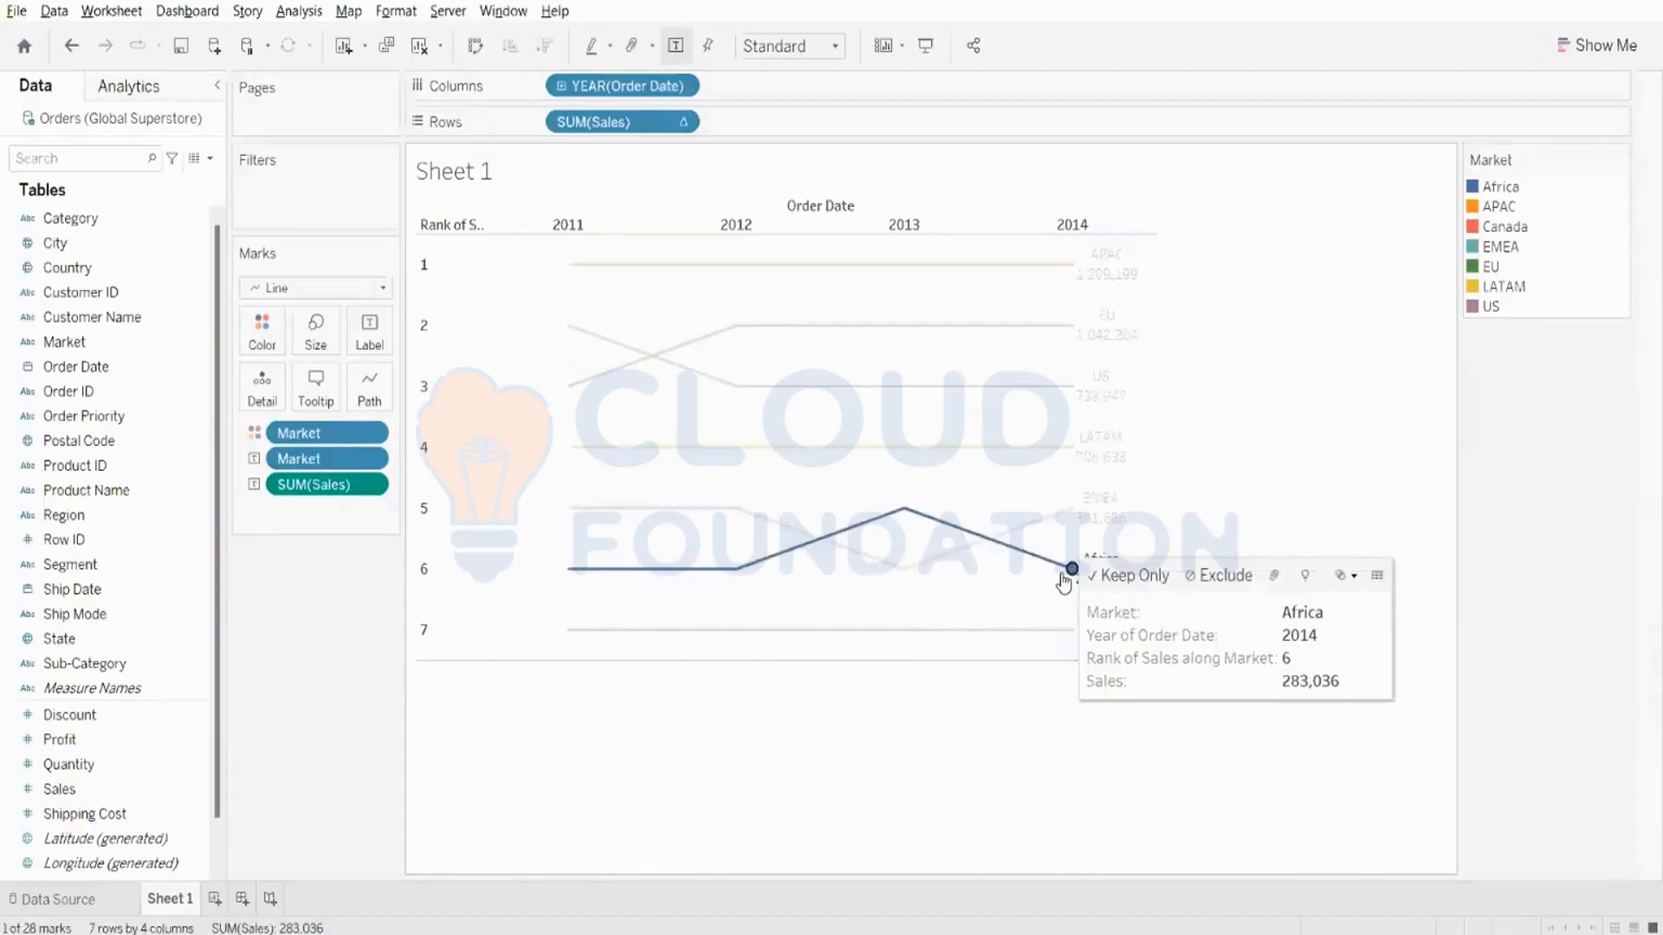
pyautogui.click(976, 723)
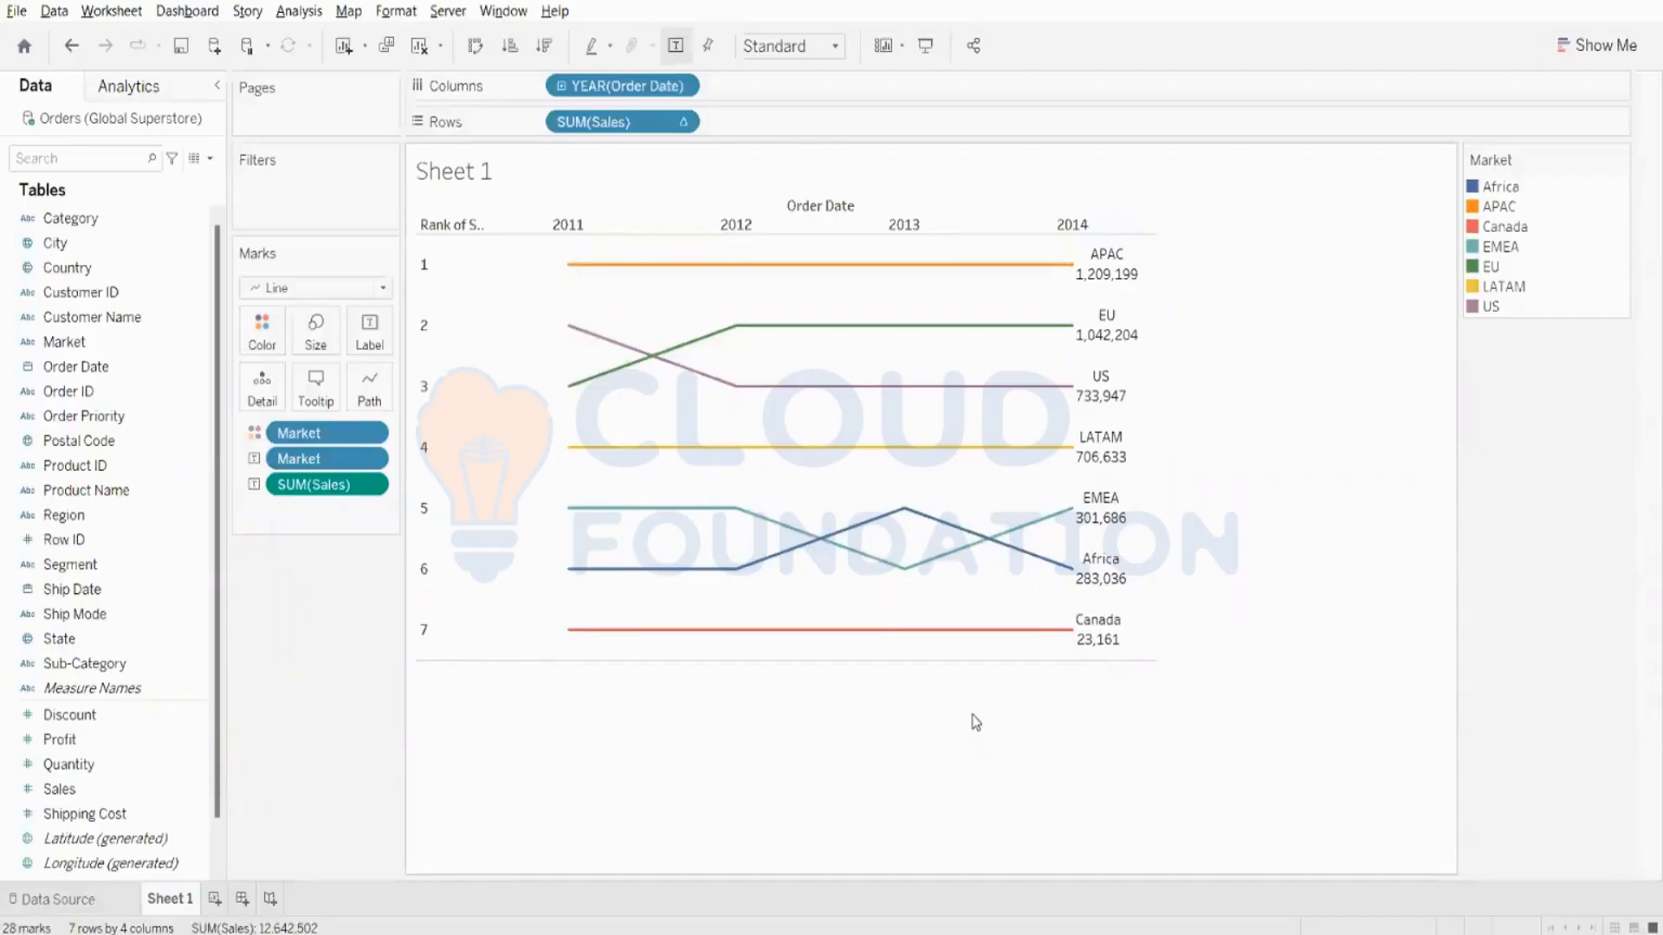
pyautogui.moveTo(1078, 532)
pyautogui.click(17, 11)
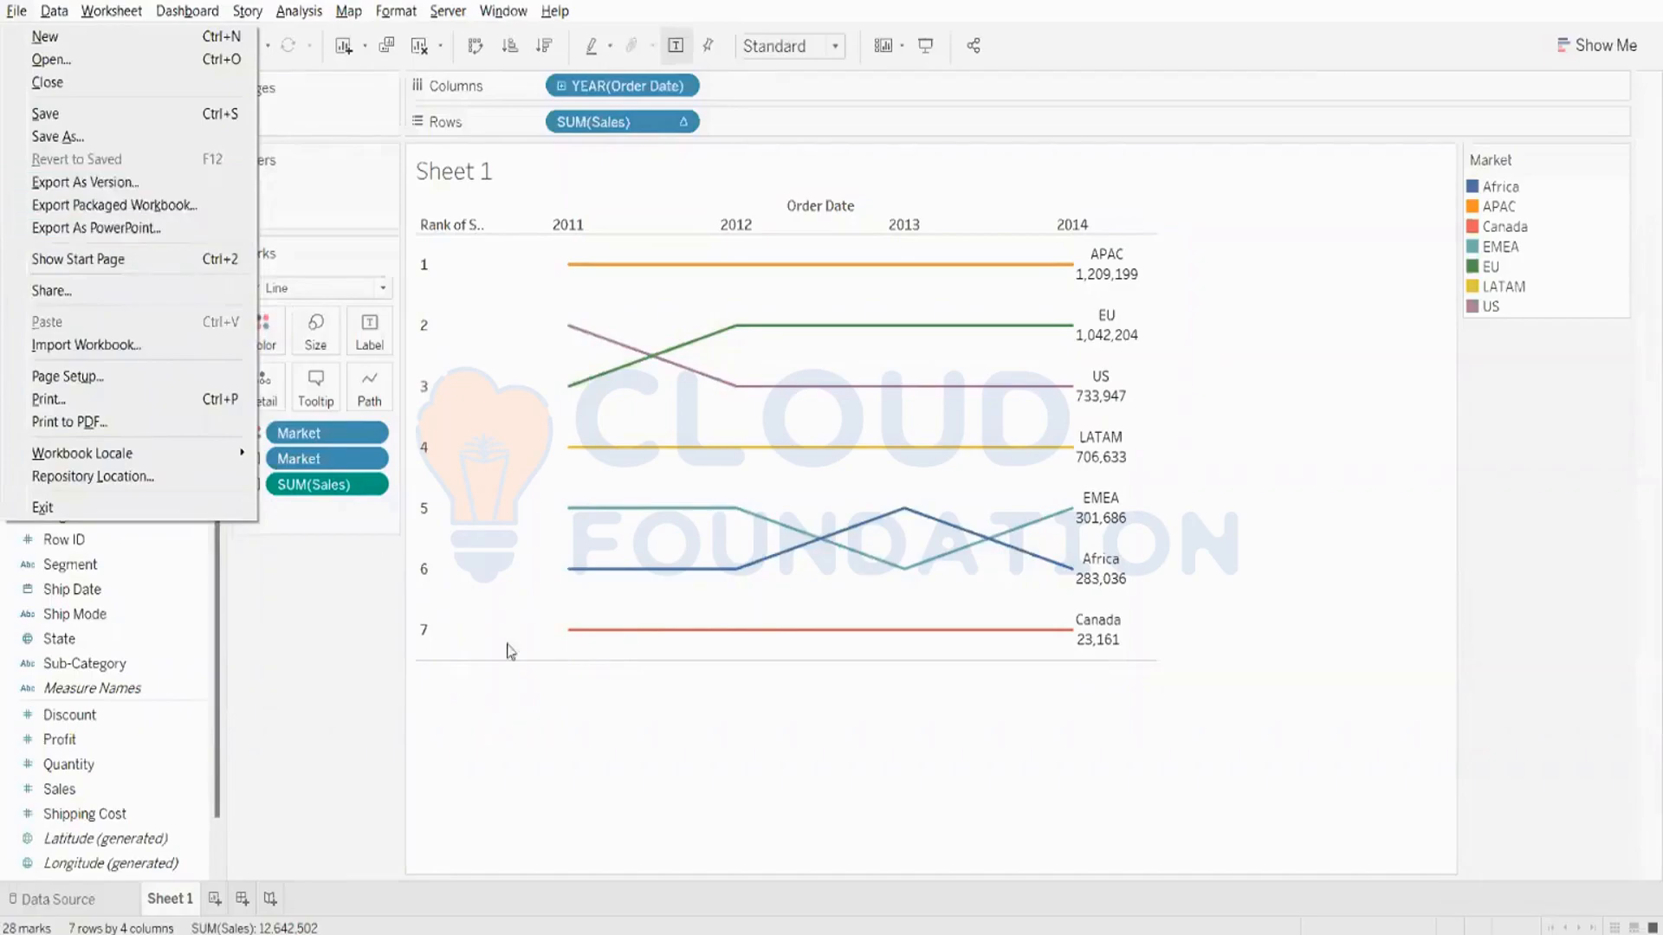
pyautogui.click(19, 911)
pyautogui.click(22, 898)
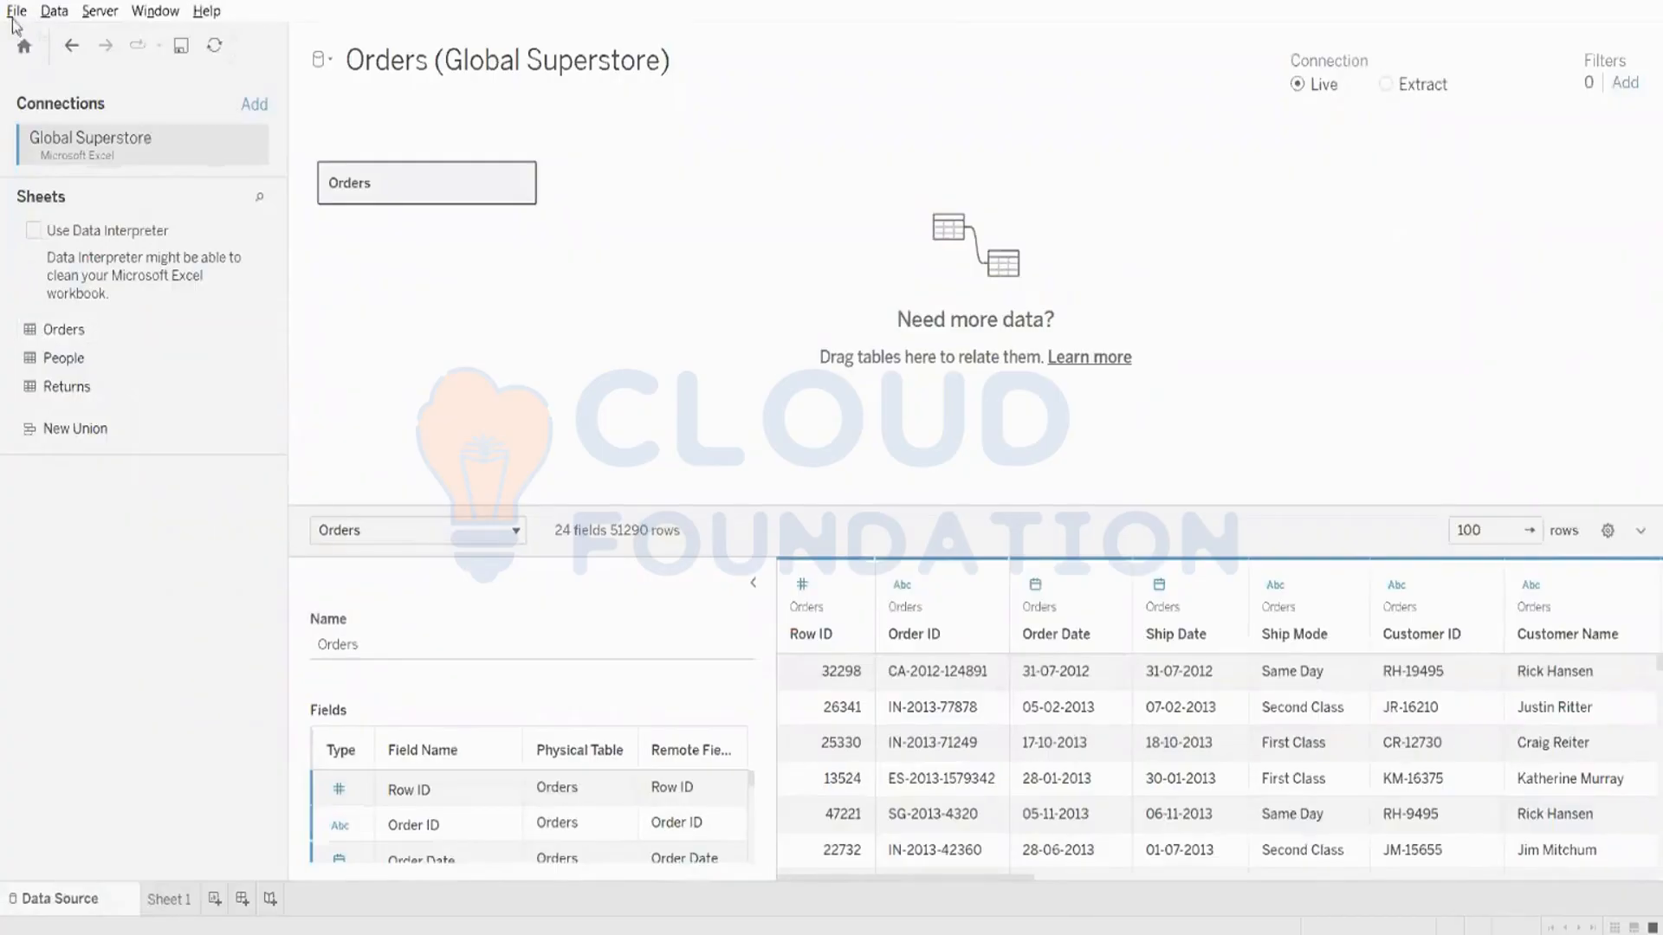
pyautogui.click(15, 16)
pyautogui.click(610, 359)
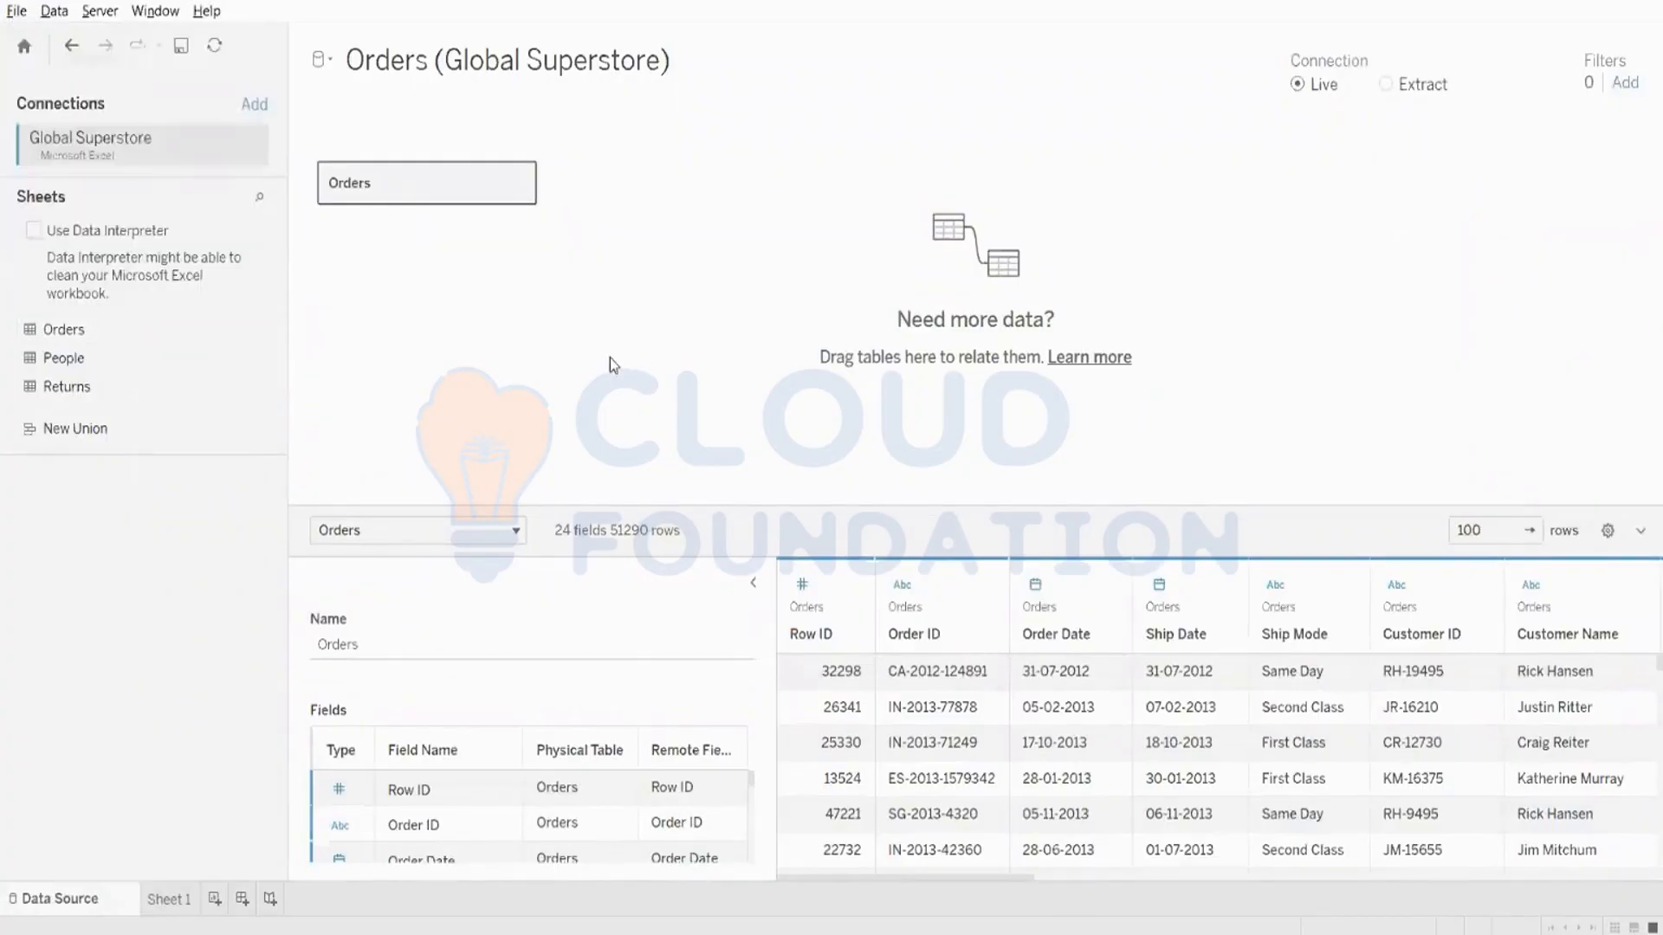
pyautogui.click(168, 900)
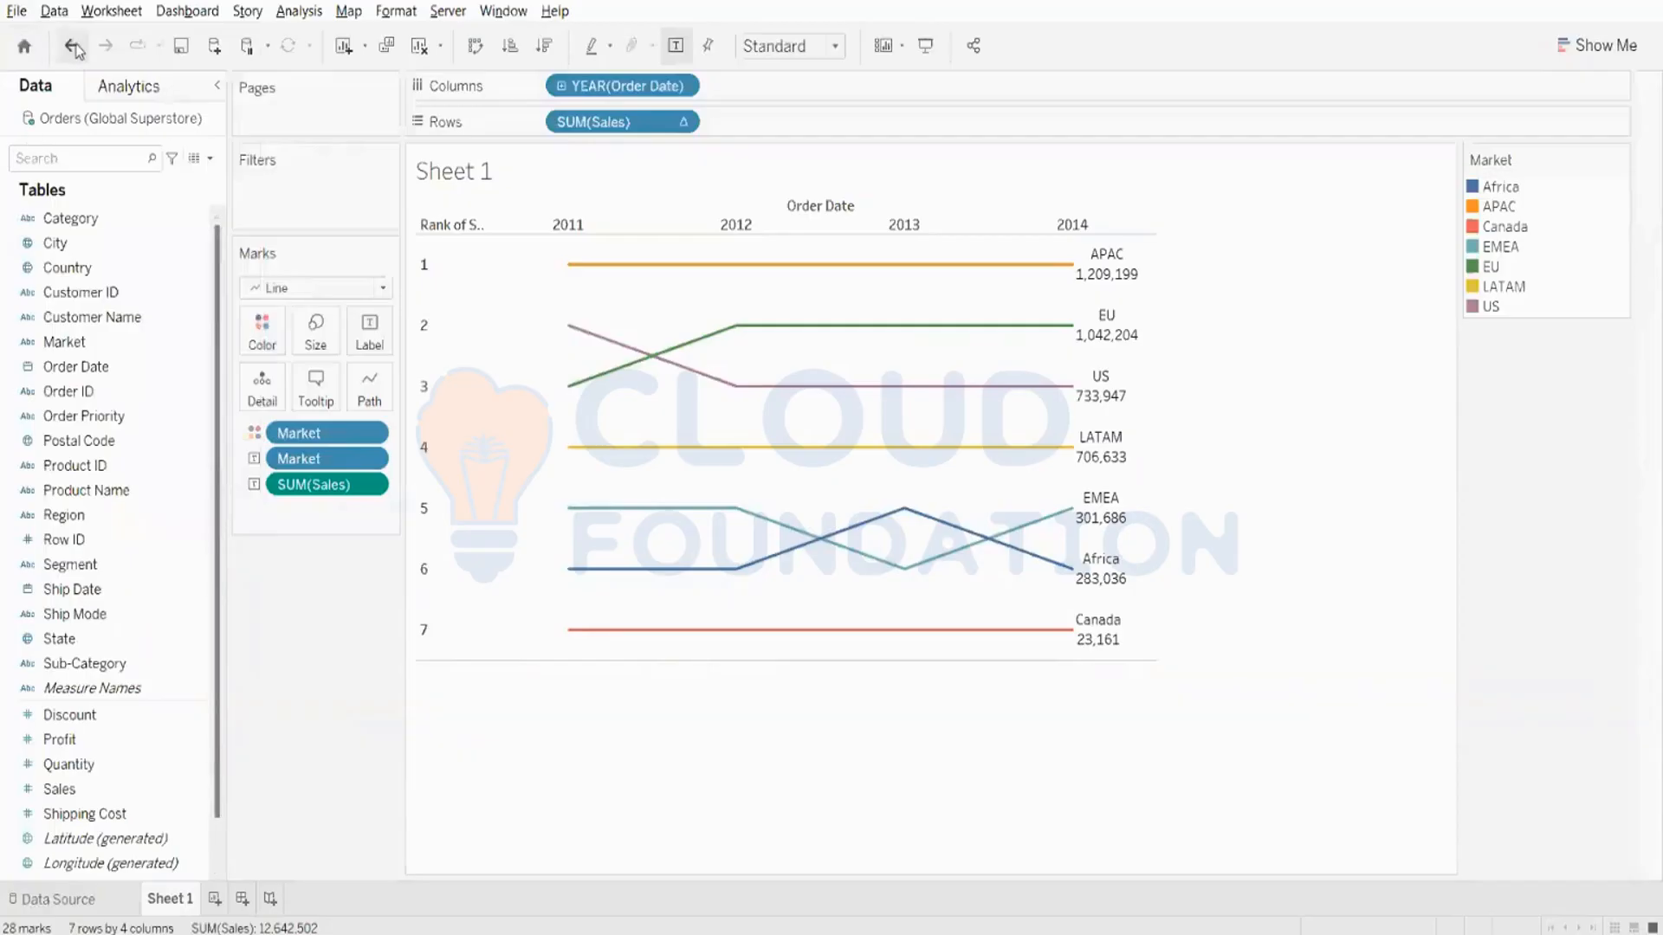
pyautogui.click(57, 15)
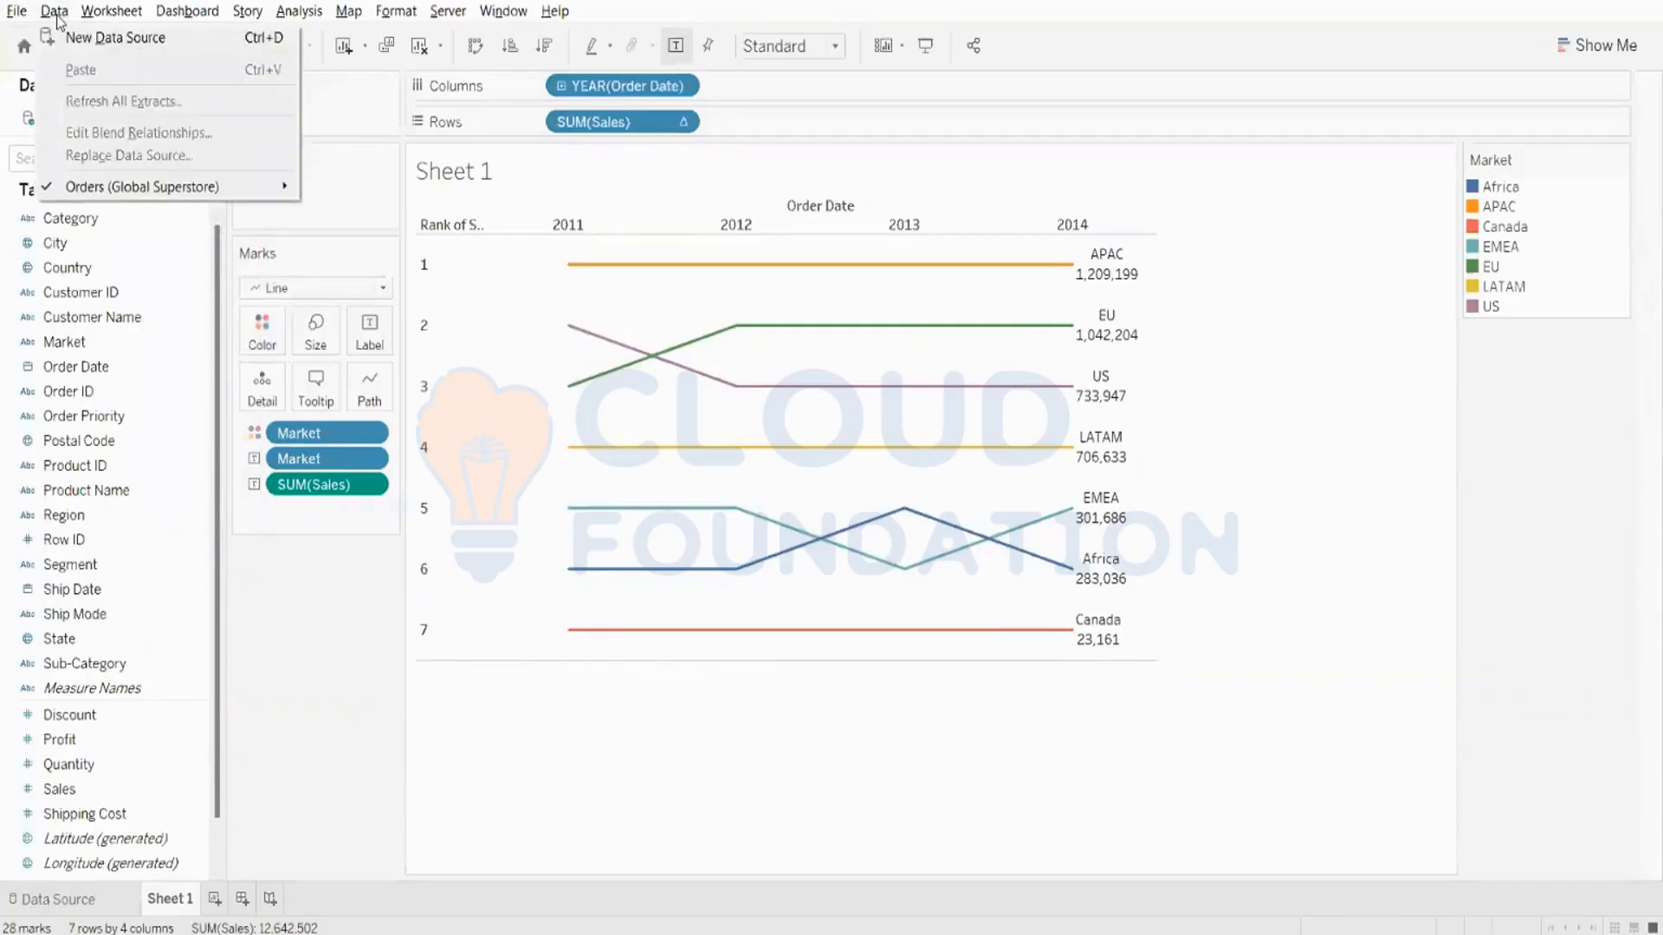
pyautogui.click(535, 574)
# - View the summary data behind the bump chart and its CSV export options, and close both without saving
pyautogui.rightClick(535, 574)
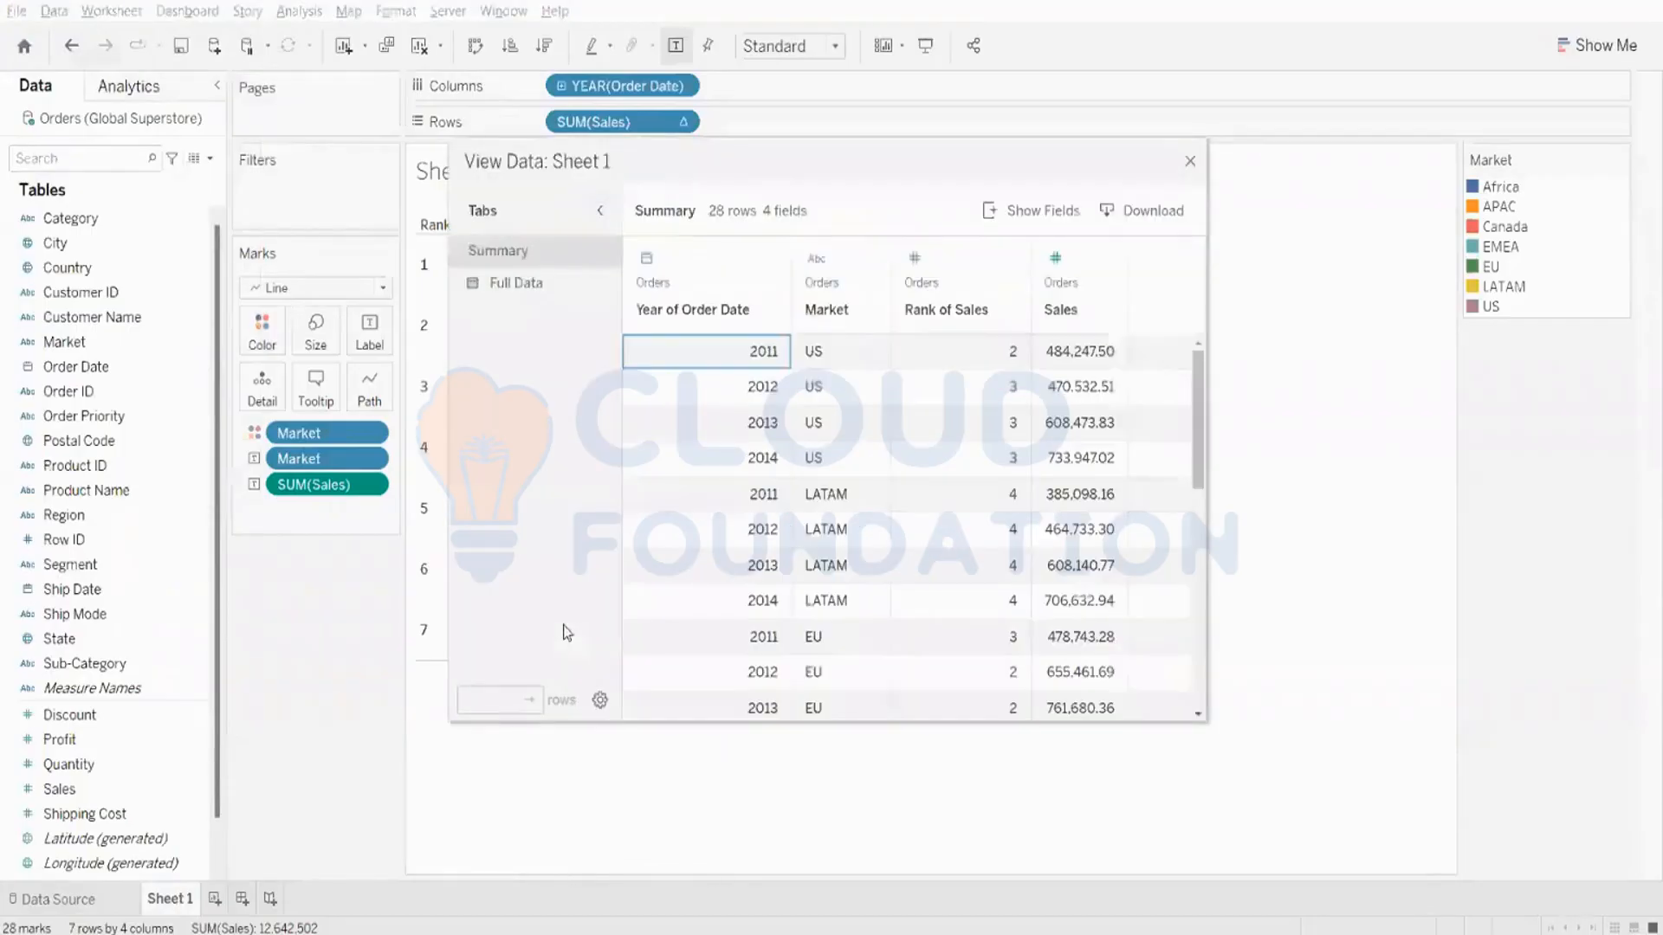
pyautogui.click(1141, 214)
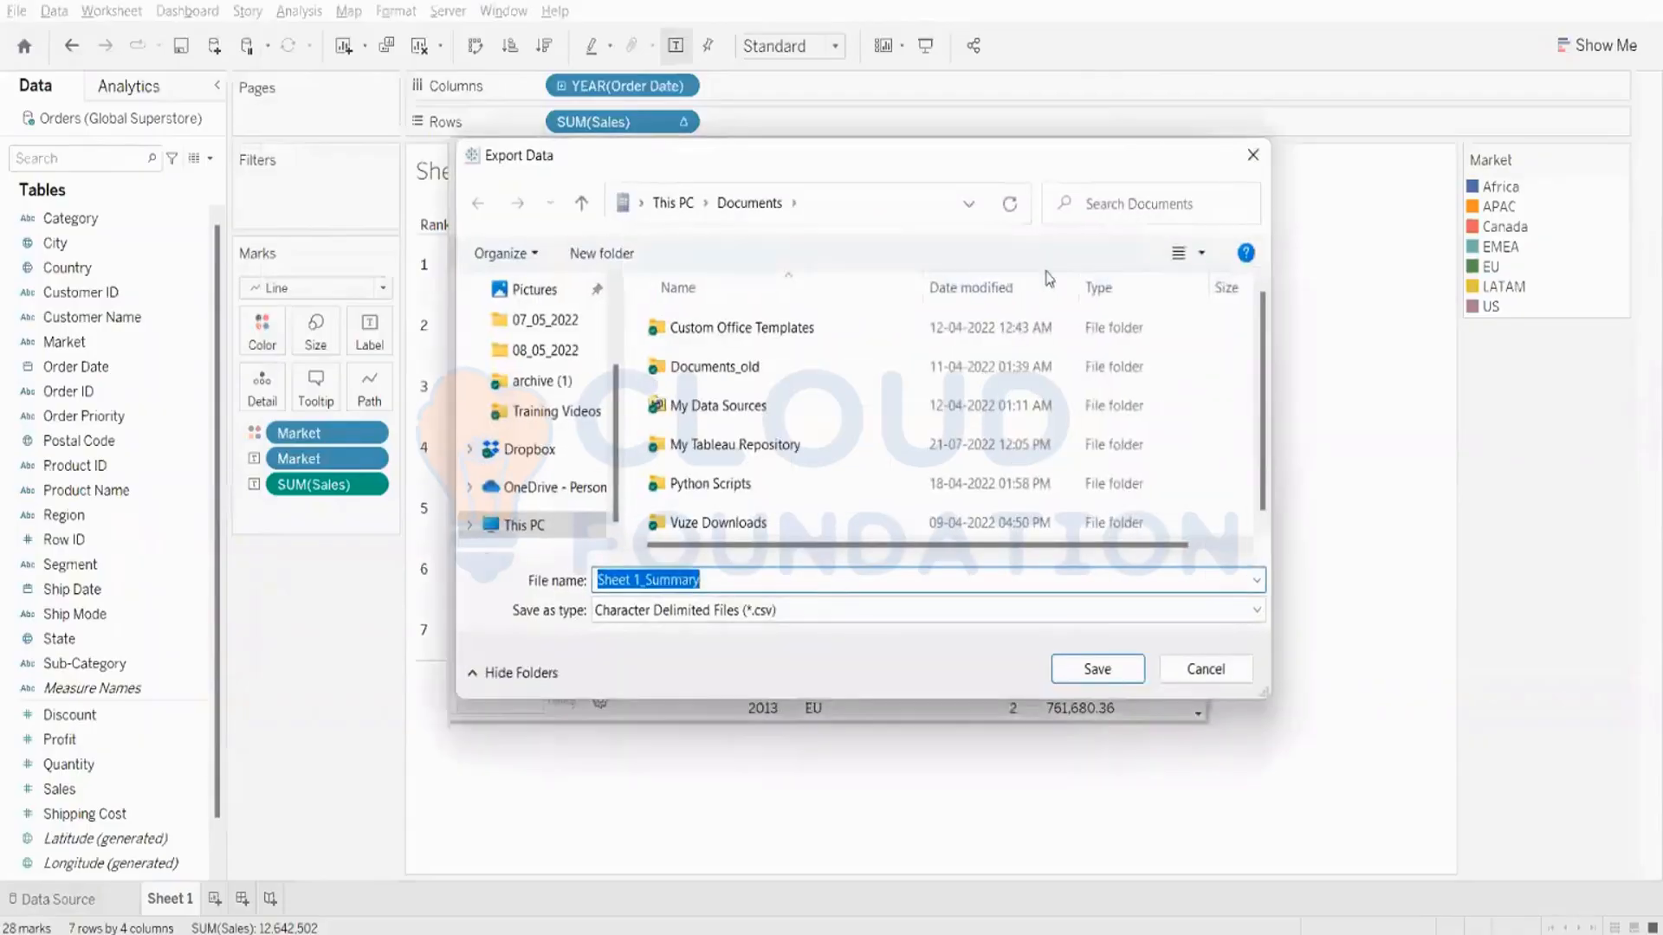
pyautogui.click(1205, 669)
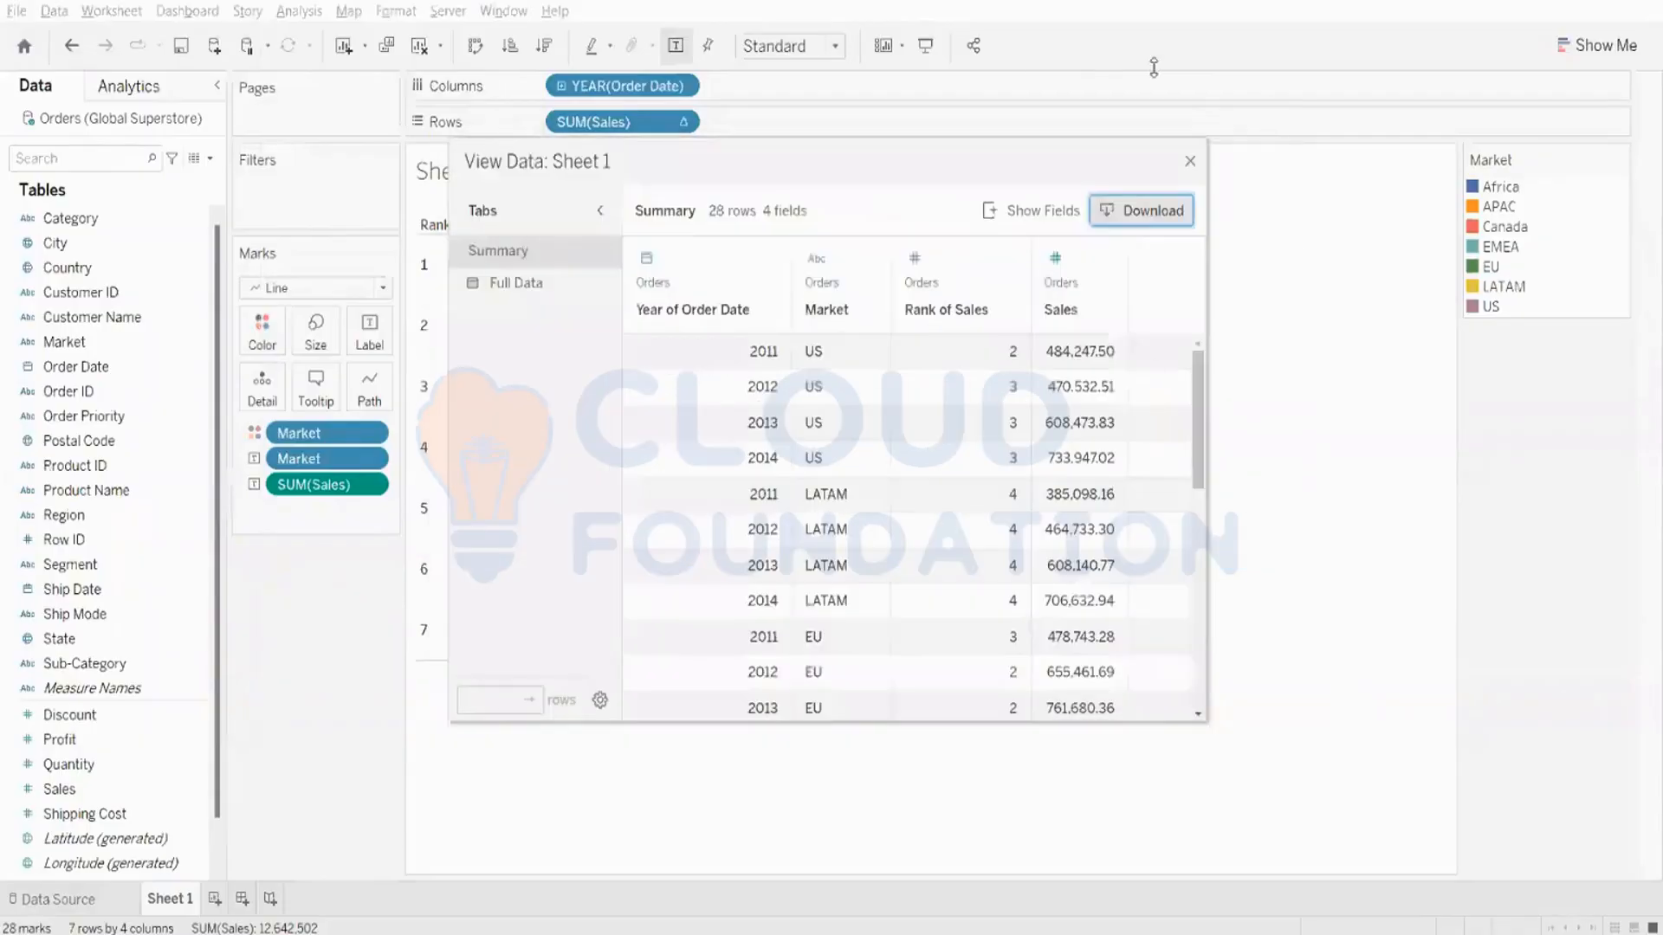
pyautogui.click(1191, 162)
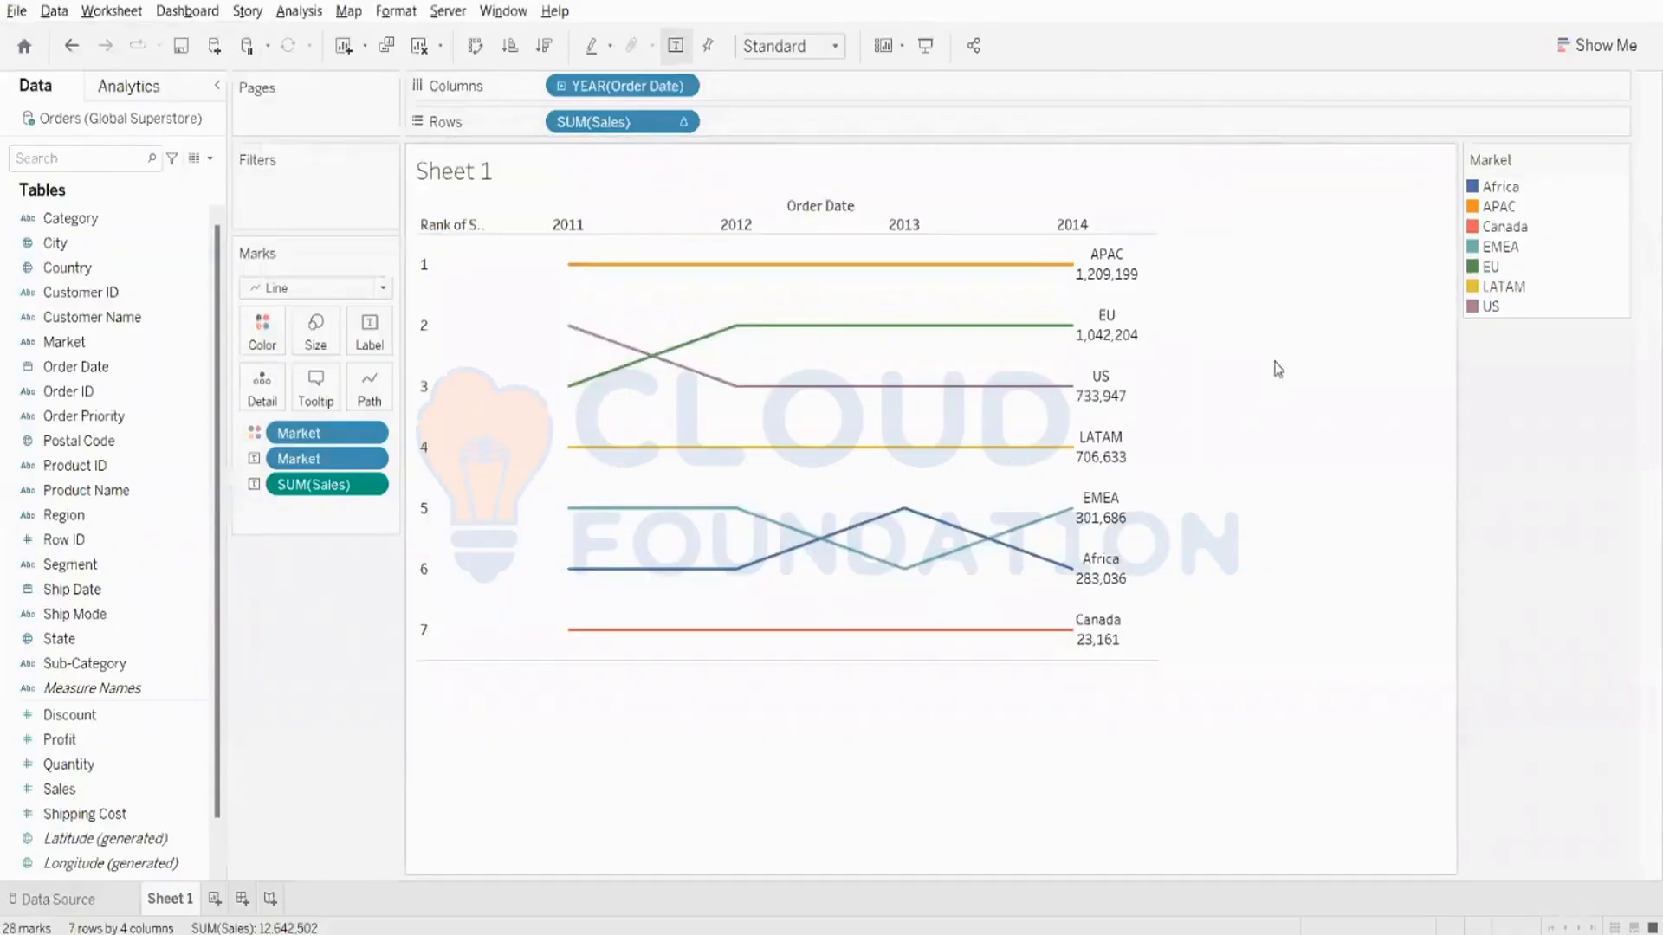